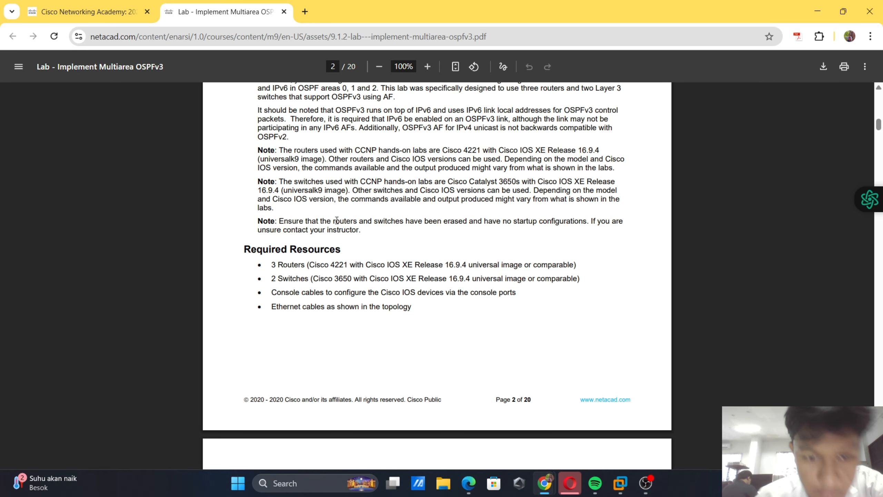
- Review the required resources in the lab PDF and switch to the Cisco Modeling Labs workbench
ctrl+scroll(326, 283, up, 3)
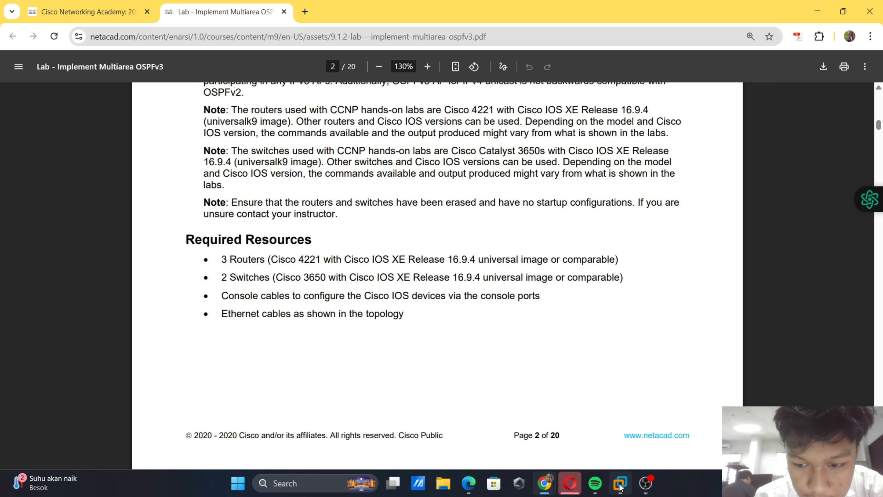
click(587, 418)
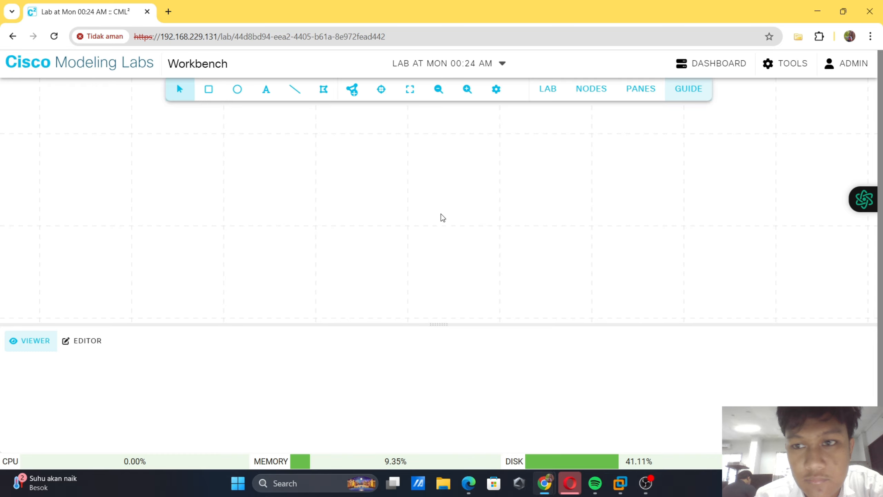
scroll(427, 132, down, 1)
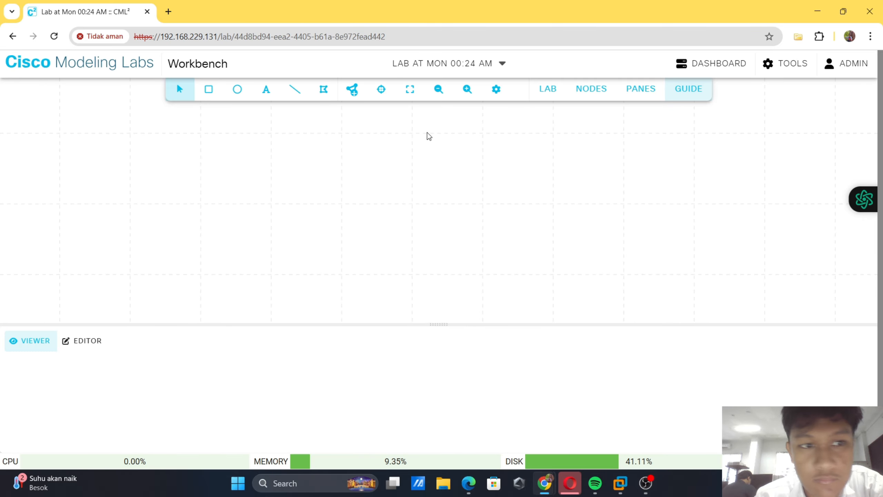
right_click(401, 113)
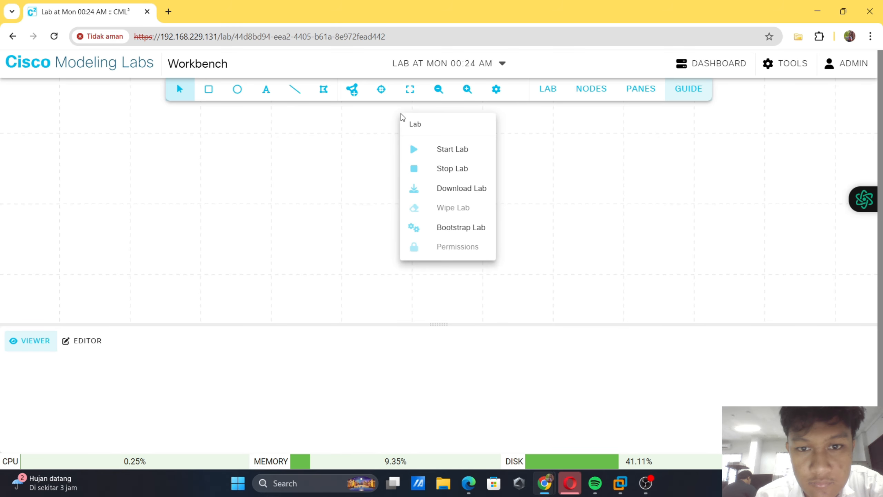
click(432, 149)
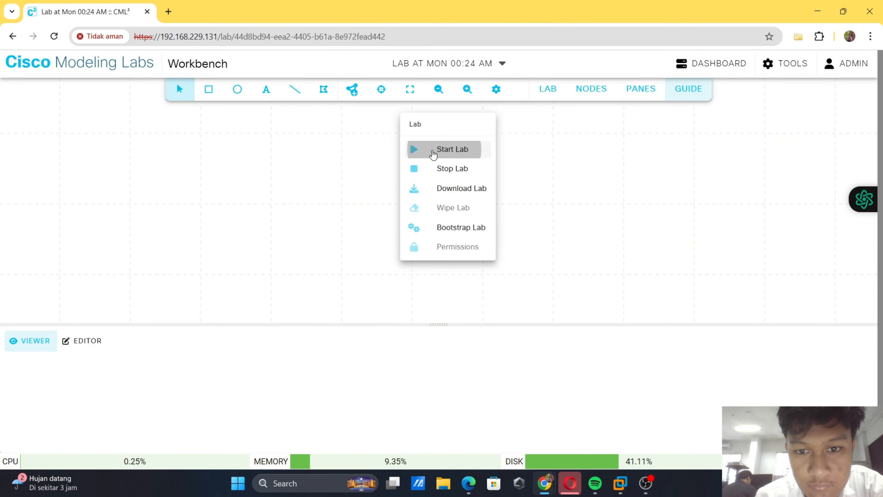
right_click(433, 151)
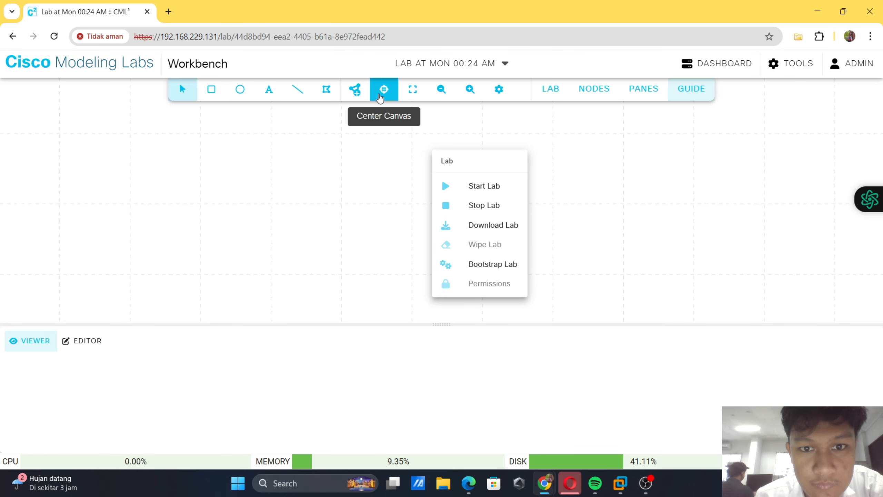
- Show the lab's node list below the empty canvas
click(591, 91)
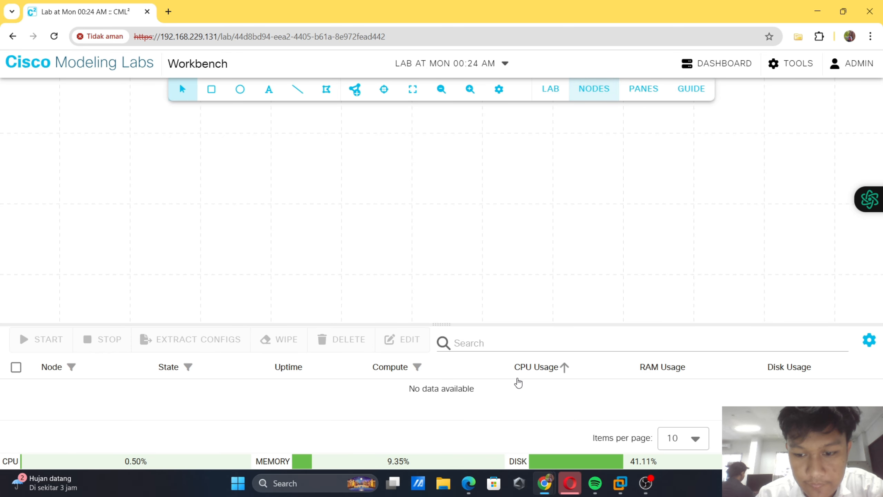
click(646, 483)
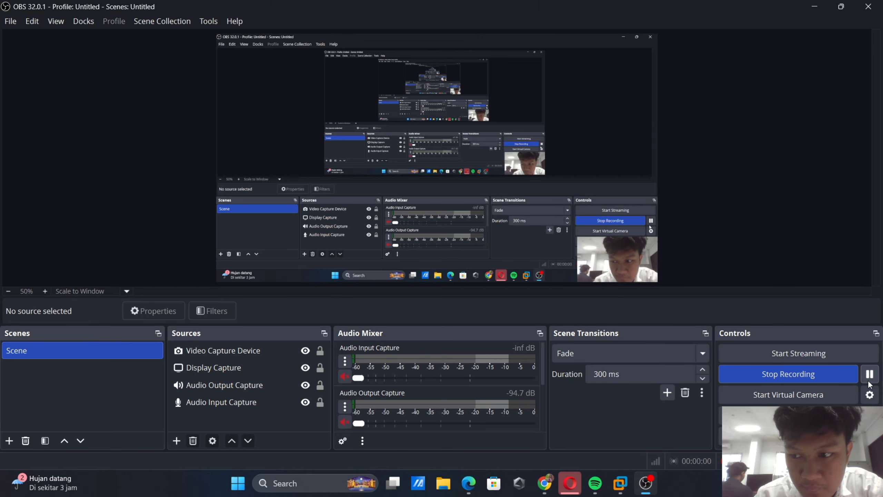
key(alt+Tab)
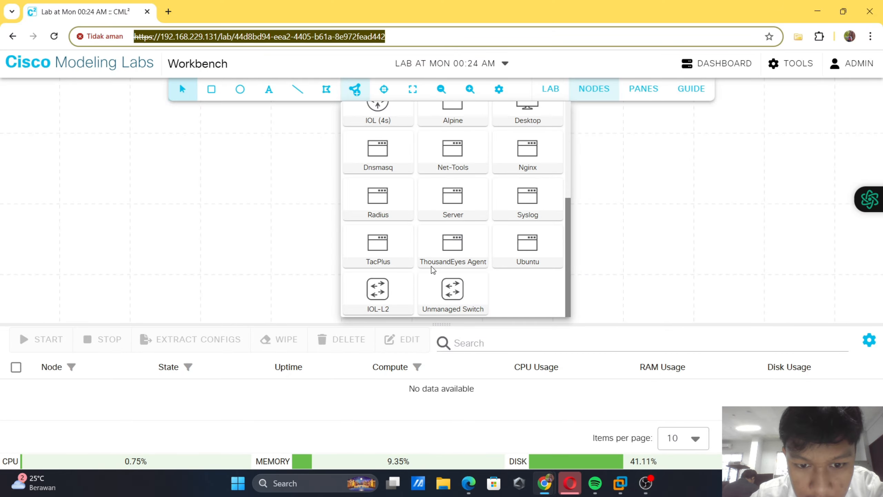
- Check the required devices in the lab PDF and add three IOL (4s) routers to the Cisco Modeling Labs canvas
scroll(432, 195, up, 5)
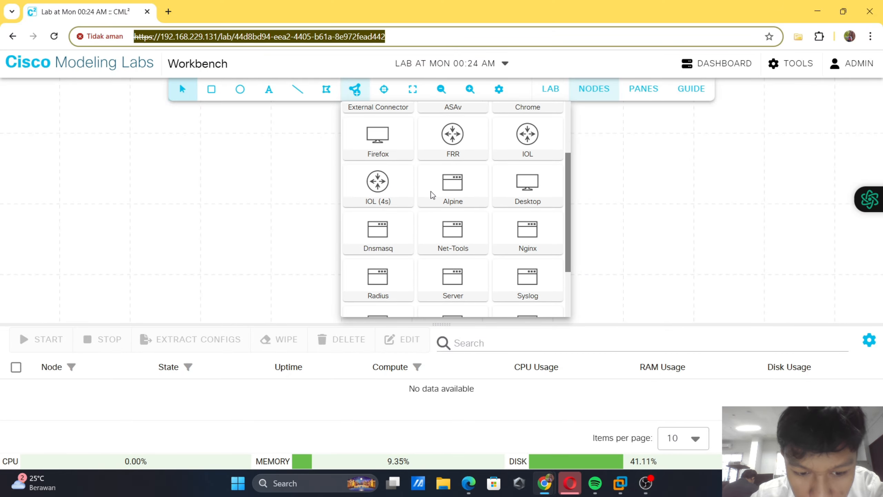
key(alt+Tab)
key(Tab)
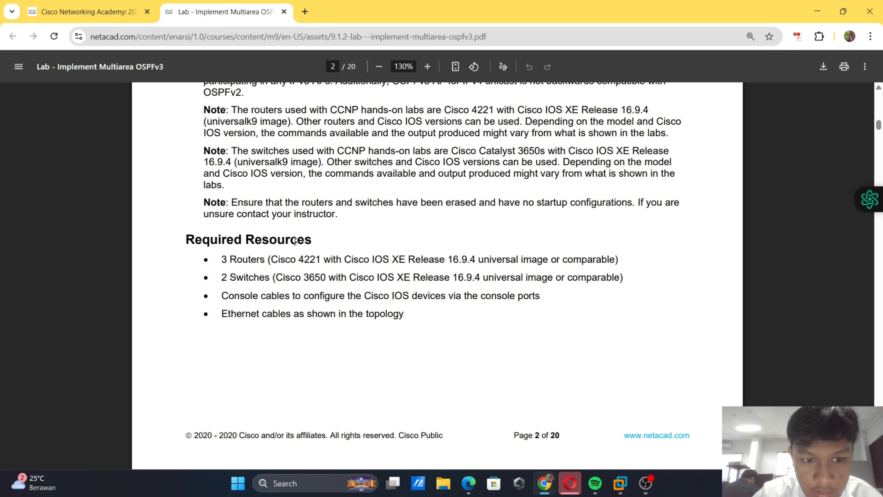
key(alt+Tab)
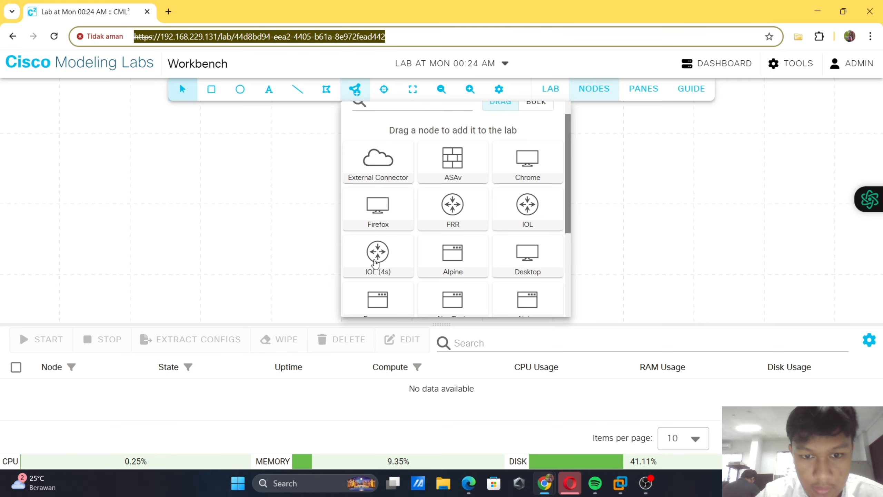
drag(376, 252, 328, 201)
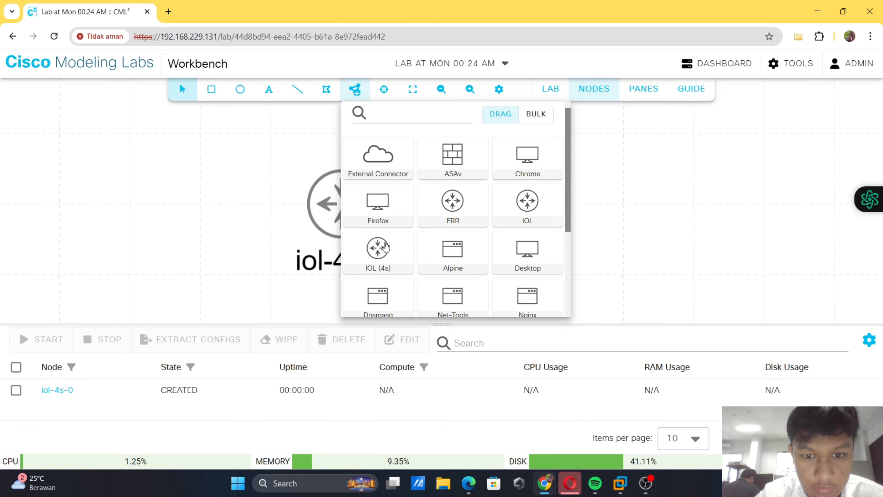
drag(383, 263, 499, 219)
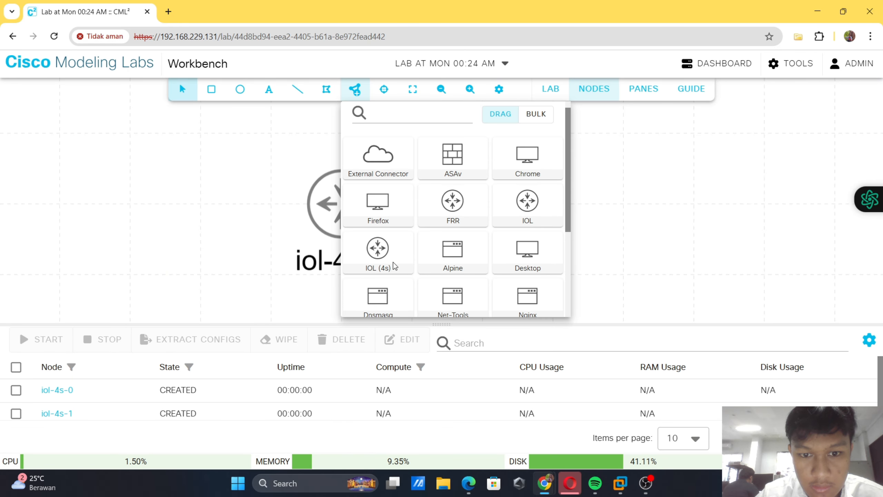
drag(392, 262, 234, 235)
click(329, 236)
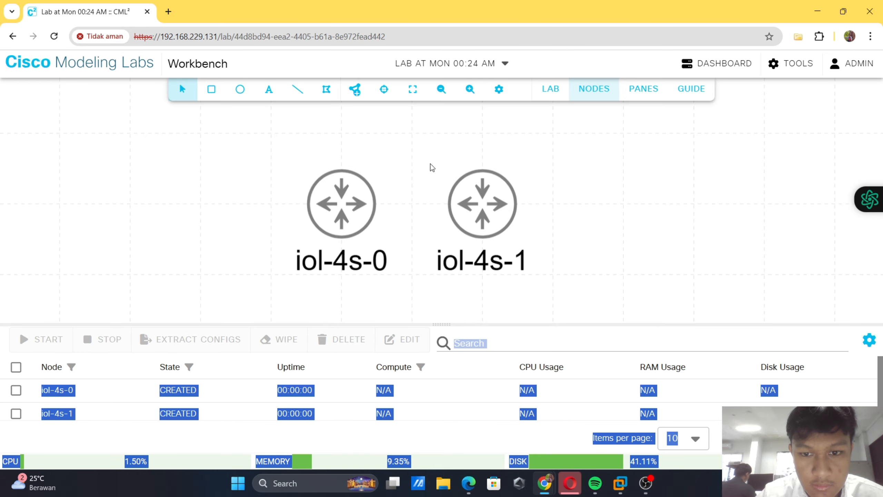
click(355, 89)
drag(378, 261, 270, 239)
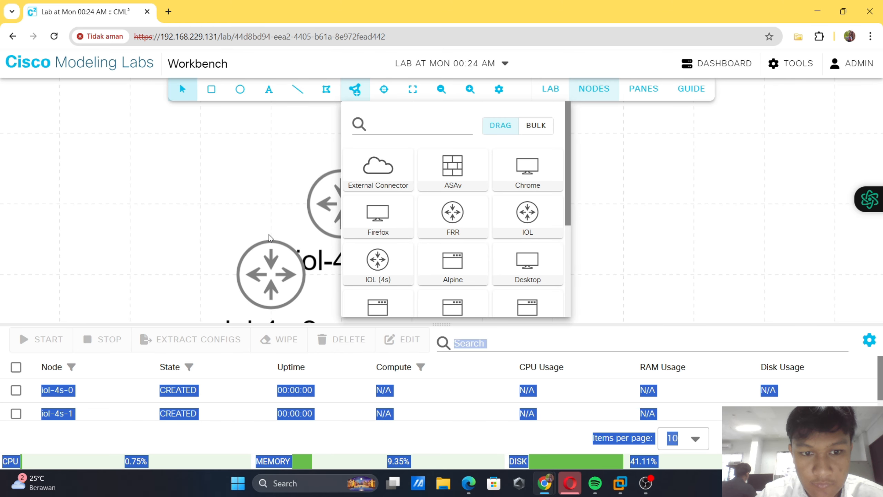
click(691, 199)
scroll(691, 199, down, 5)
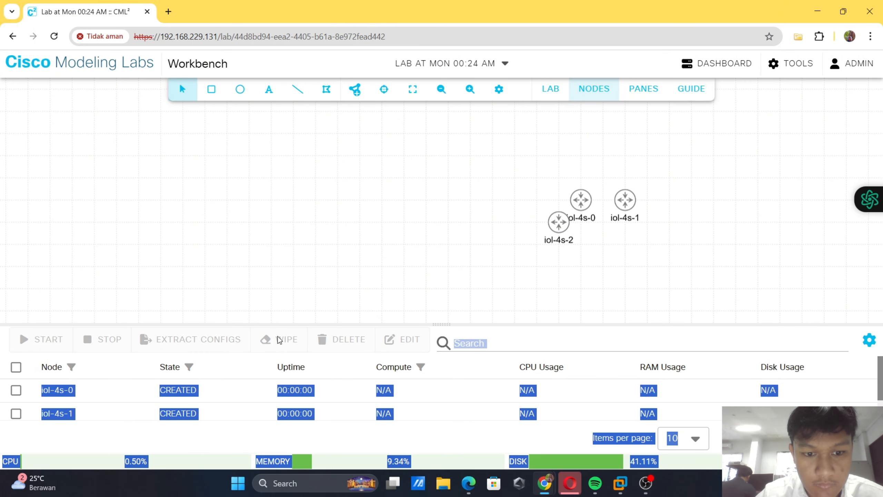
drag(475, 180, 476, 185)
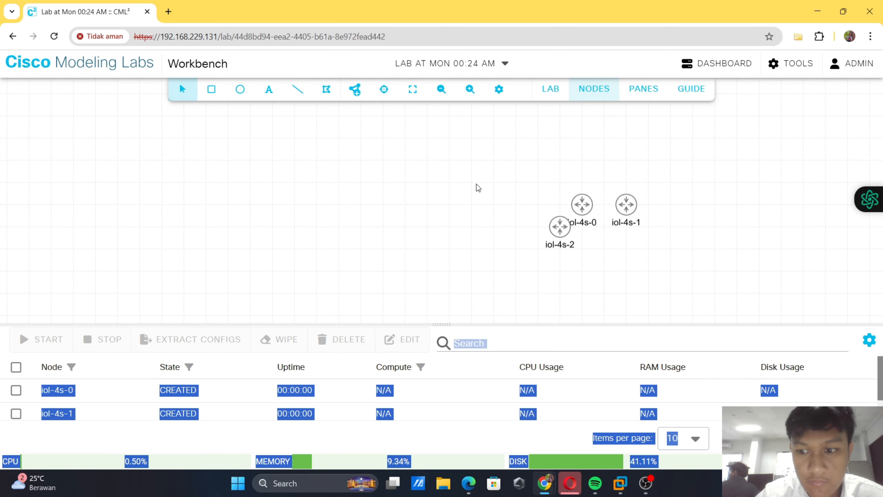
click(870, 340)
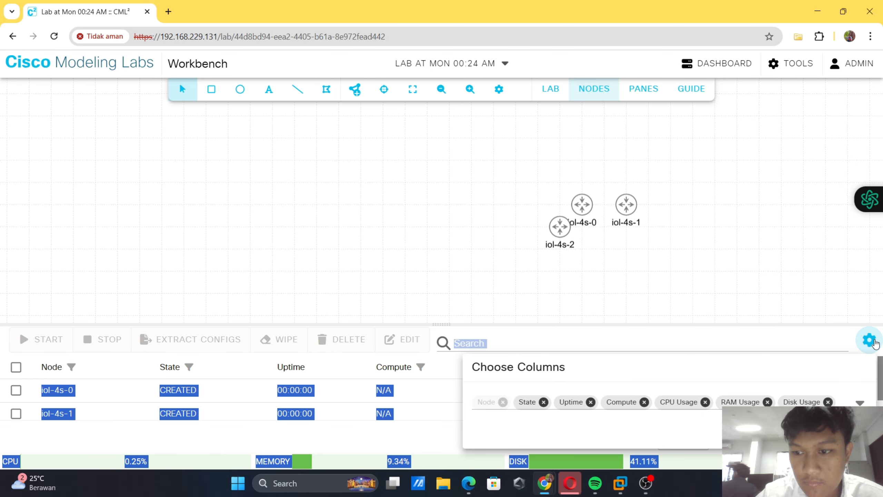
click(771, 298)
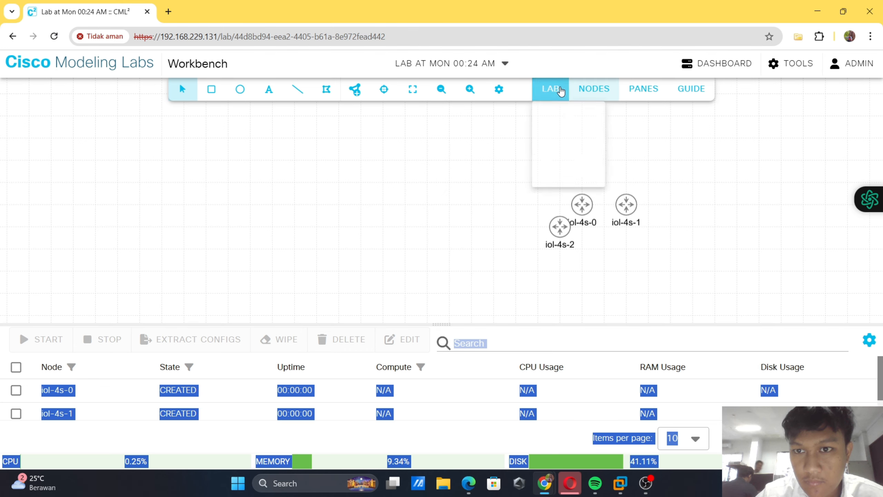
scroll(726, 186, down, 3)
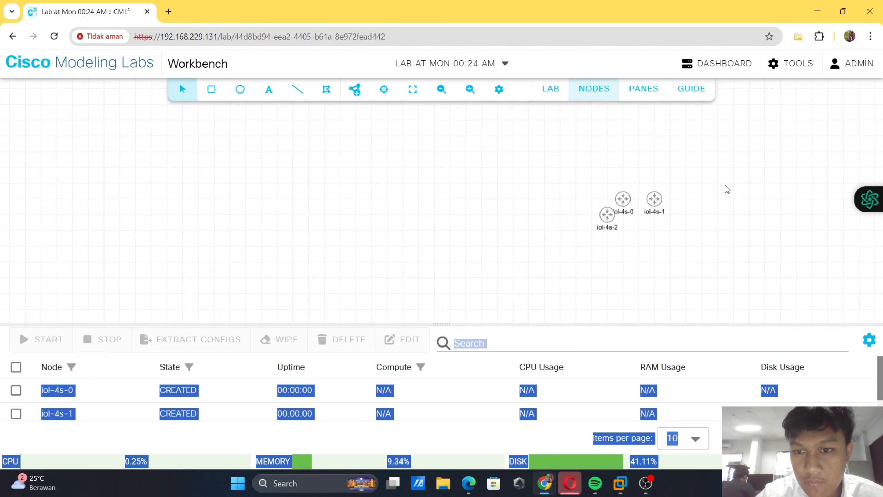
scroll(736, 195, up, 1)
scroll(737, 198, up, 3)
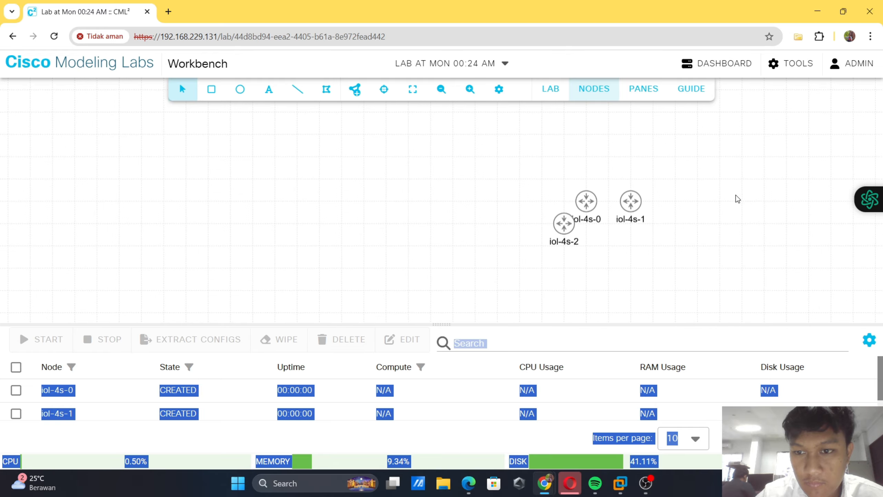
- Spread the three routers into a triangle, with iol-4s-0 on top, iol-4s-2 lower left and iol-4s-1 lower right
drag(455, 163, 456, 164)
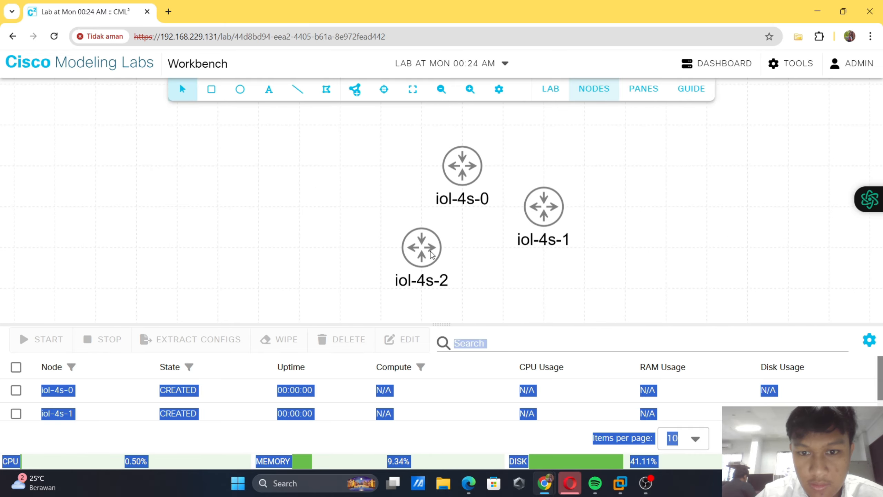
drag(421, 244, 340, 245)
drag(538, 210, 567, 231)
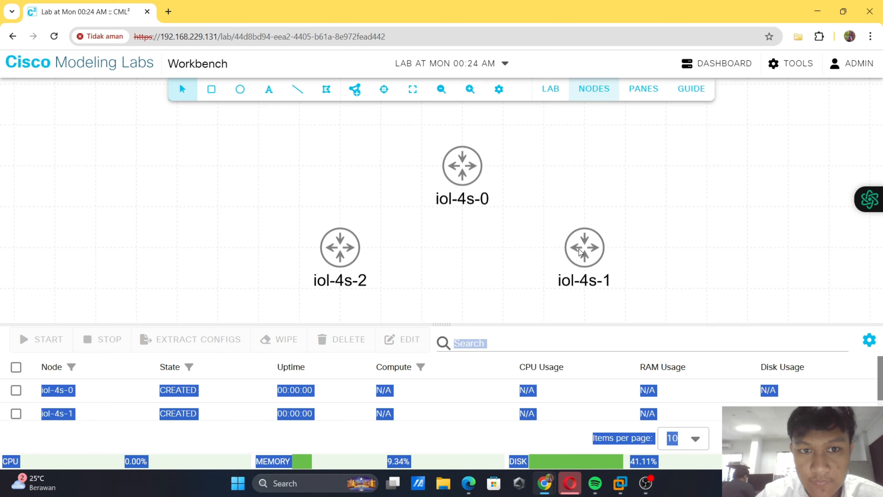
- Add two IOL-L2 switches to the canvas near the iol-4s-1 router
click(355, 91)
scroll(388, 242, down, 5)
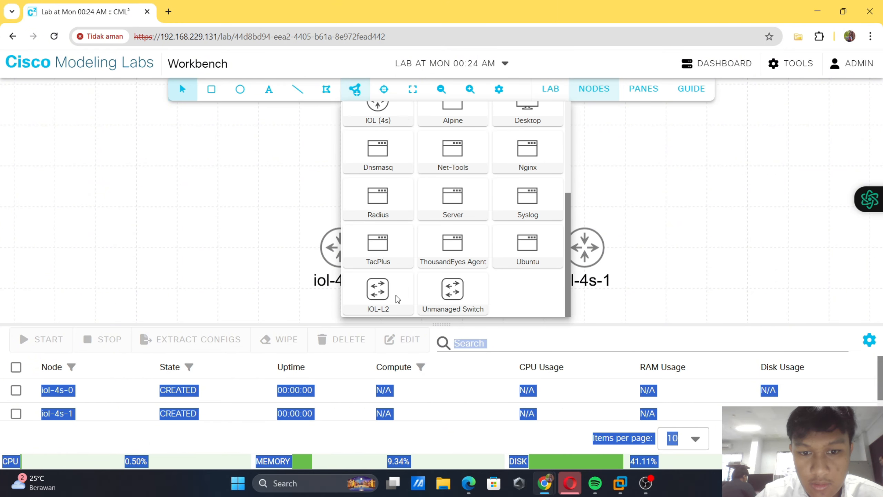
drag(396, 295, 562, 183)
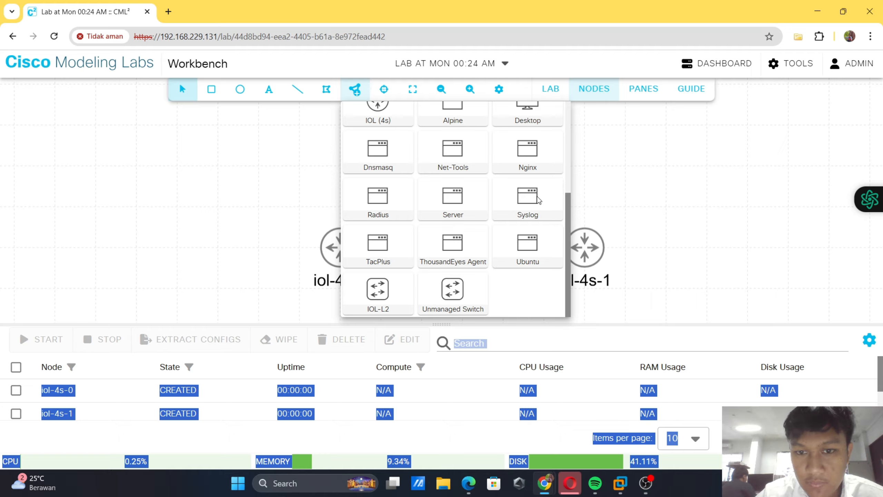
drag(378, 291, 622, 164)
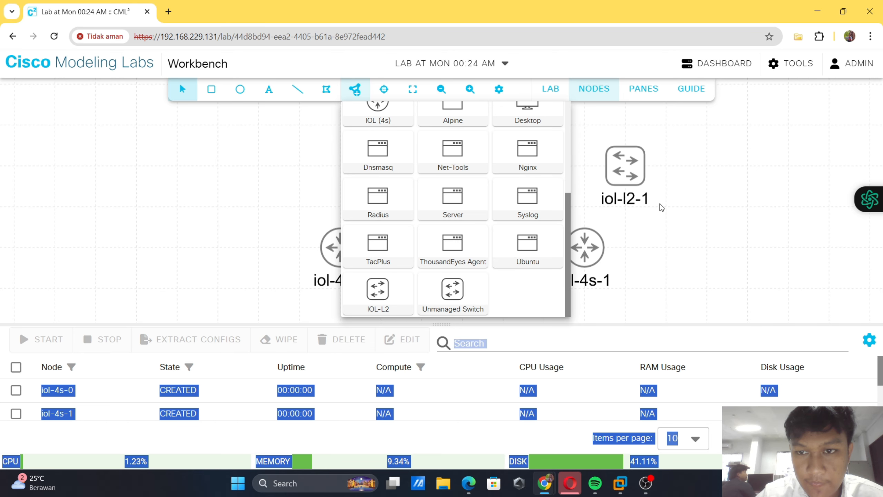
- Examine the placement of R1, R2, R3, D1 and D2 in the lab PDF's topology diagram and return to Cisco Modeling Labs
key(alt+Tab)
scroll(627, 192, up, 20)
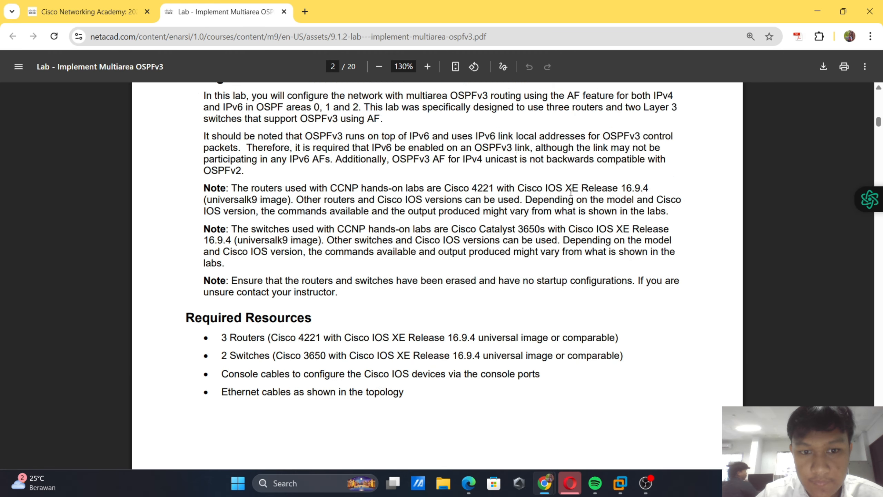
scroll(571, 192, down, 2)
scroll(571, 192, down, 4)
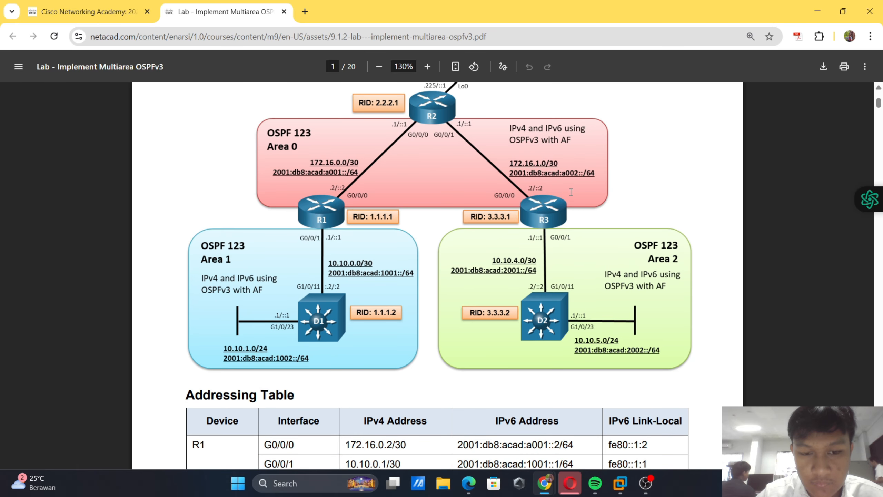
scroll(571, 192, up, 2)
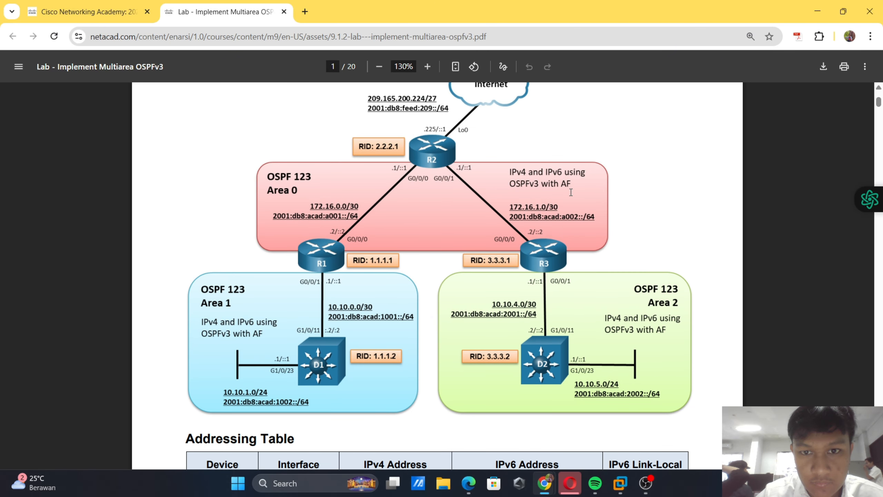
scroll(571, 192, down, 4)
key(alt+Tab)
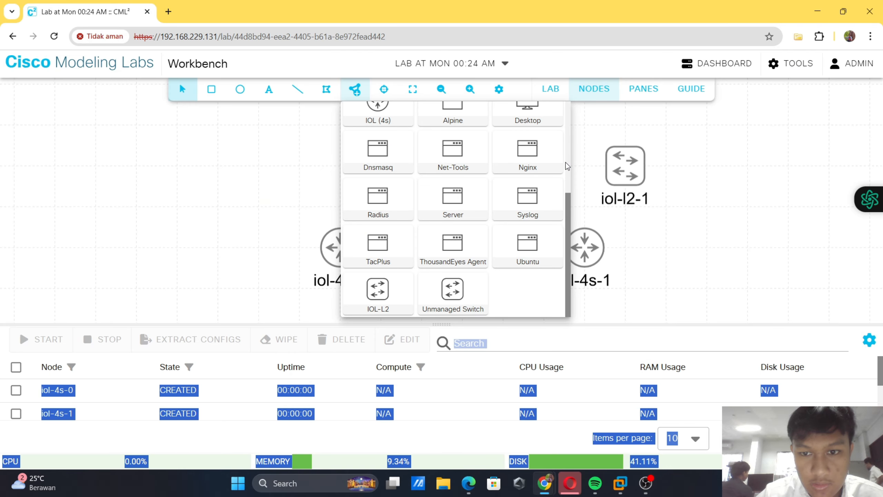
- Gather the three routers into a compact triangle, then place iol-l2-0 below iol-4s-2 and iol-l2-1 below iol-4s-1
click(646, 197)
scroll(690, 201, down, 6)
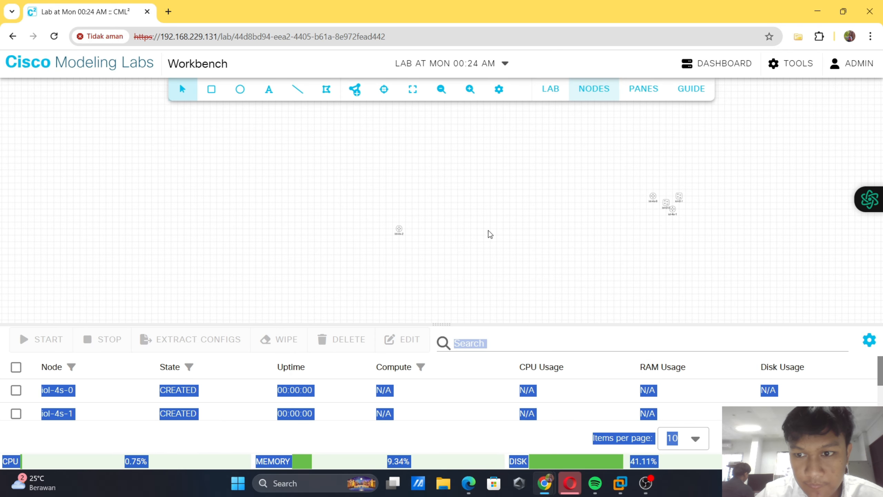
scroll(706, 226, up, 3)
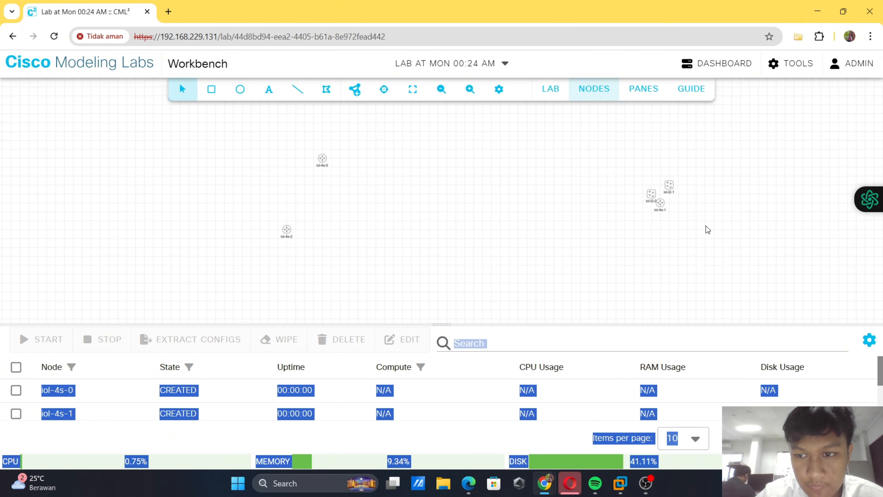
scroll(668, 192, up, 1)
drag(657, 205, 352, 243)
drag(182, 239, 160, 204)
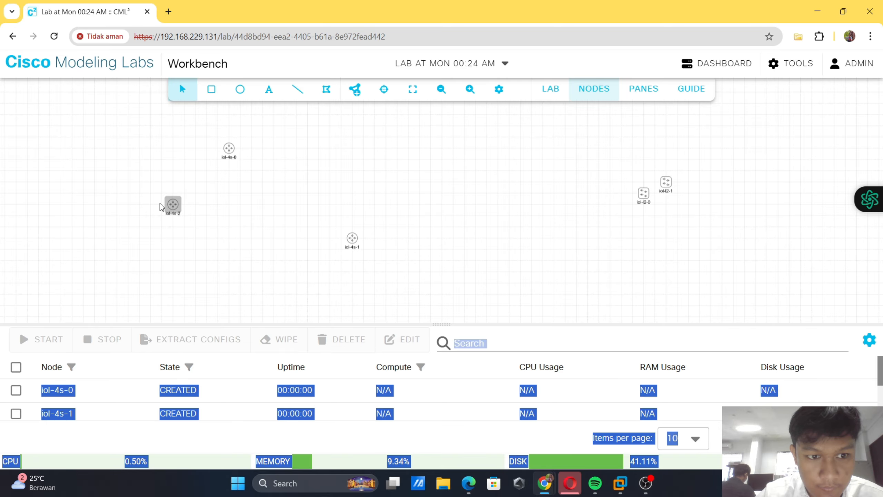
drag(351, 242, 283, 208)
drag(649, 201, 159, 272)
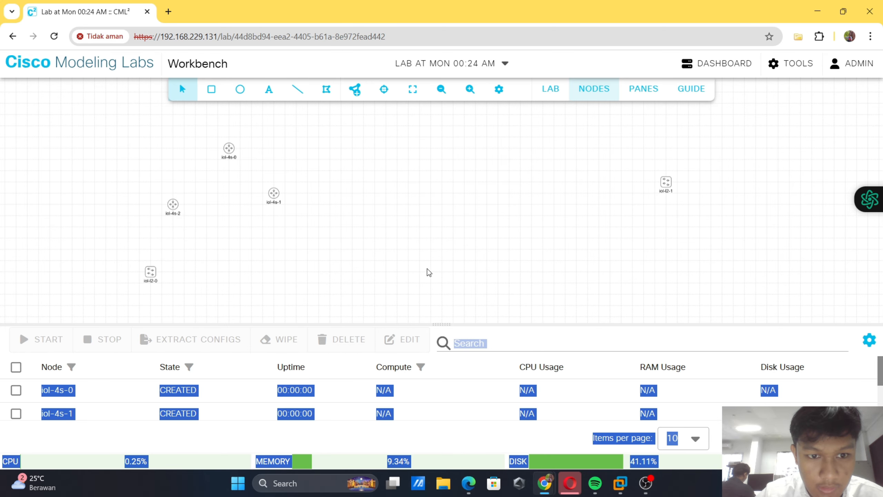
drag(664, 185, 228, 271)
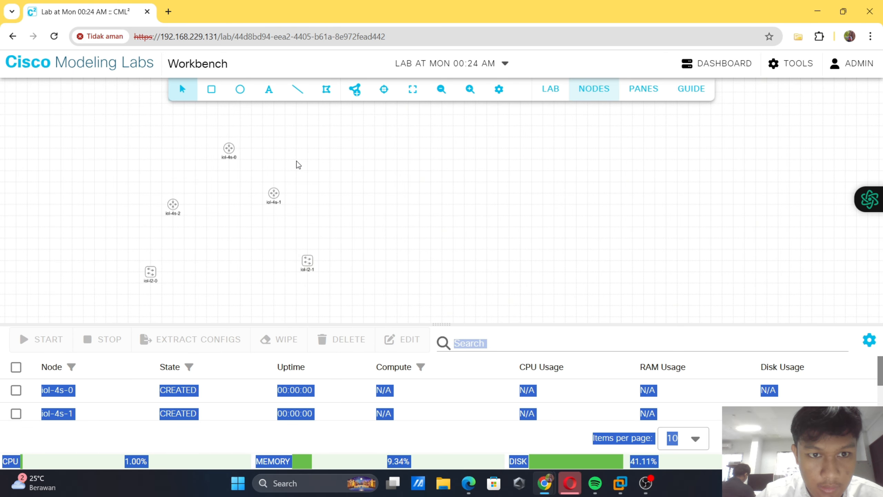
- Rename the uppermost router, iol-4s-0, as R1
scroll(297, 161, up, 3)
scroll(337, 155, left, 3)
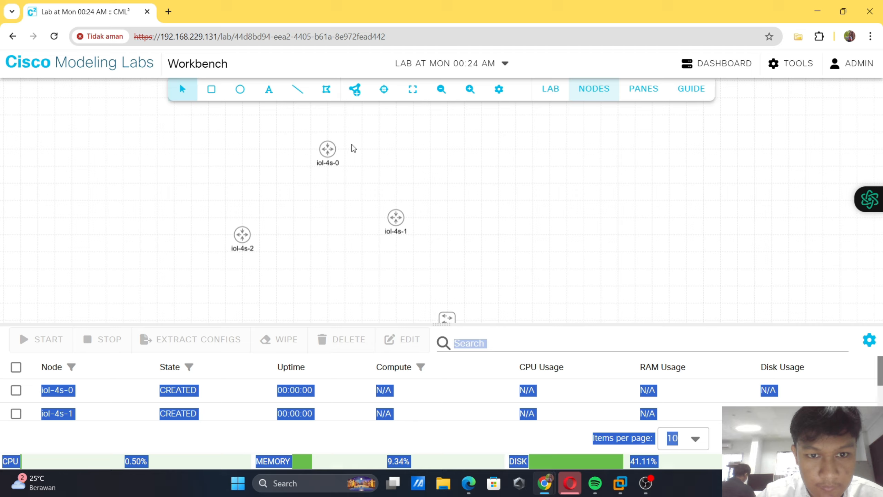
click(329, 149)
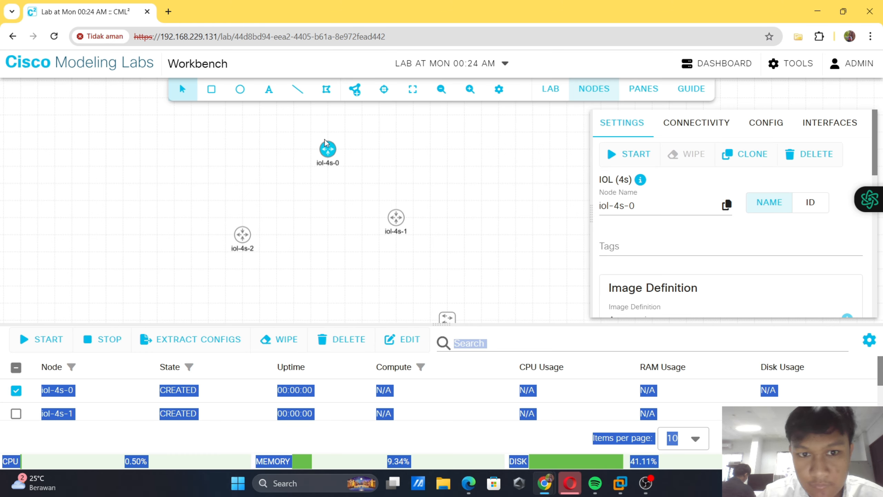
click(327, 160)
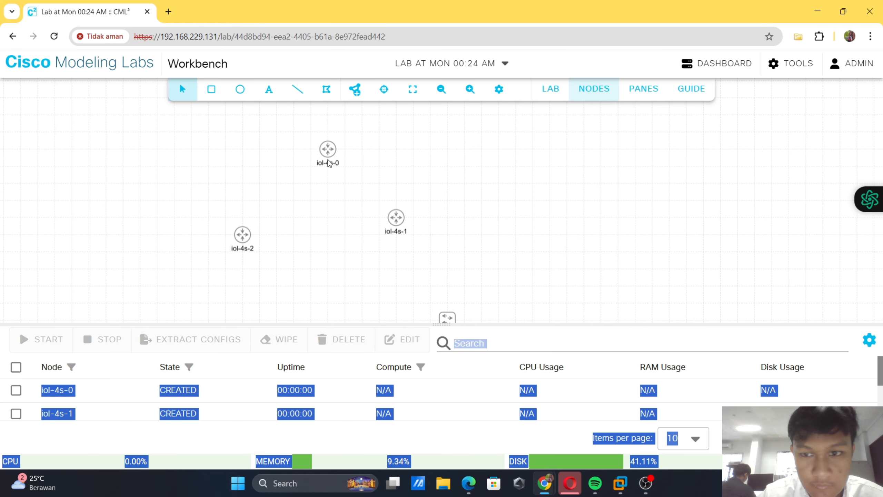
click(328, 160)
click(648, 201)
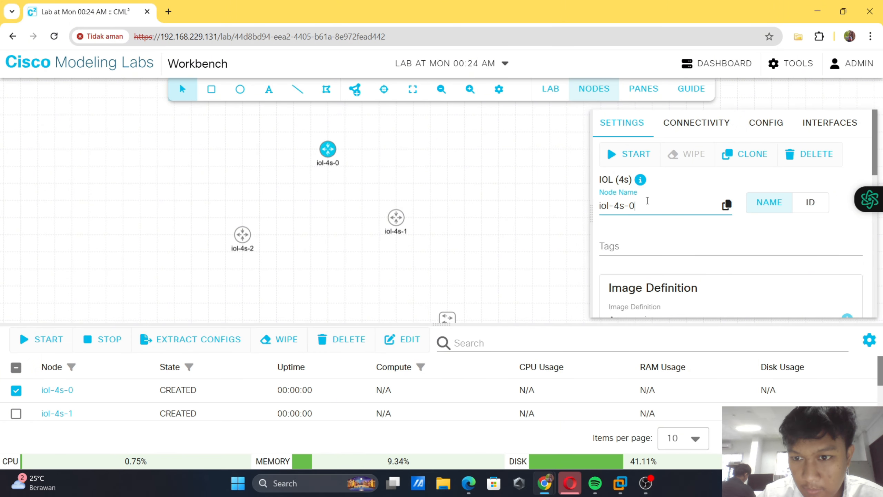
key(BackSpace)
key(BackSpace)
key(BackSpace)
key(BackSpace)
key(BackSpace)
key(BackSpace)
key(BackSpace)
key(BackSpace)
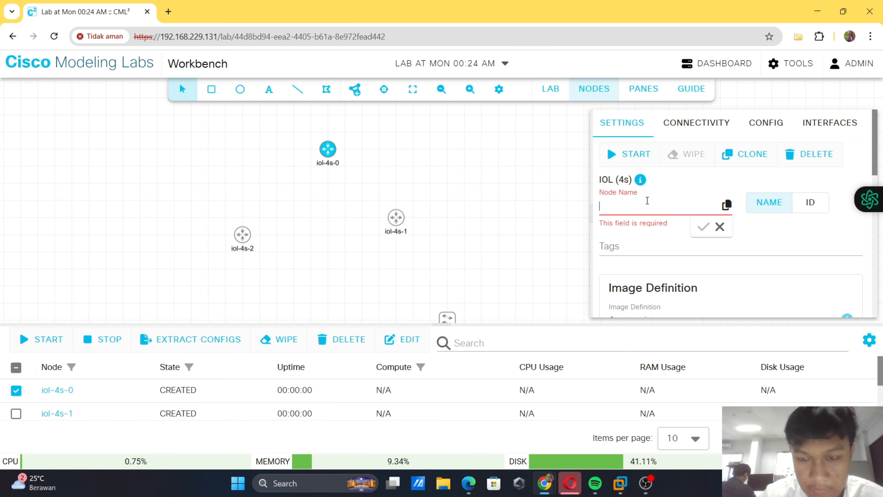
text(R1)
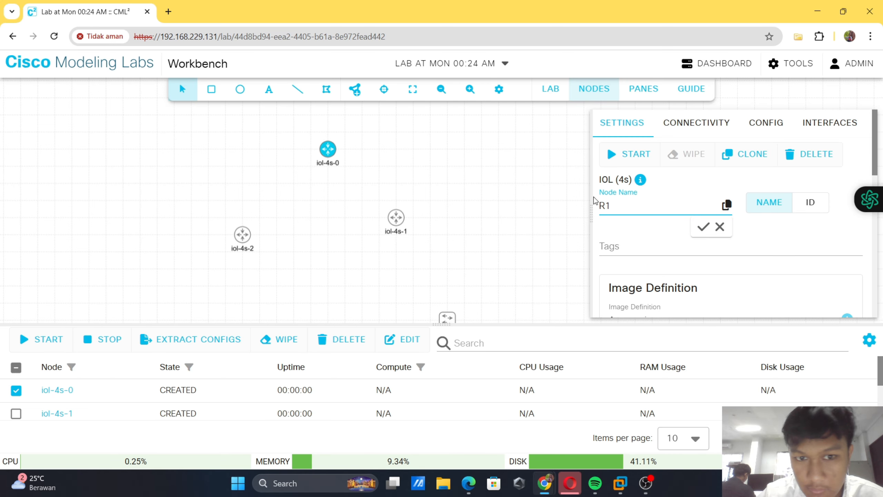
click(703, 226)
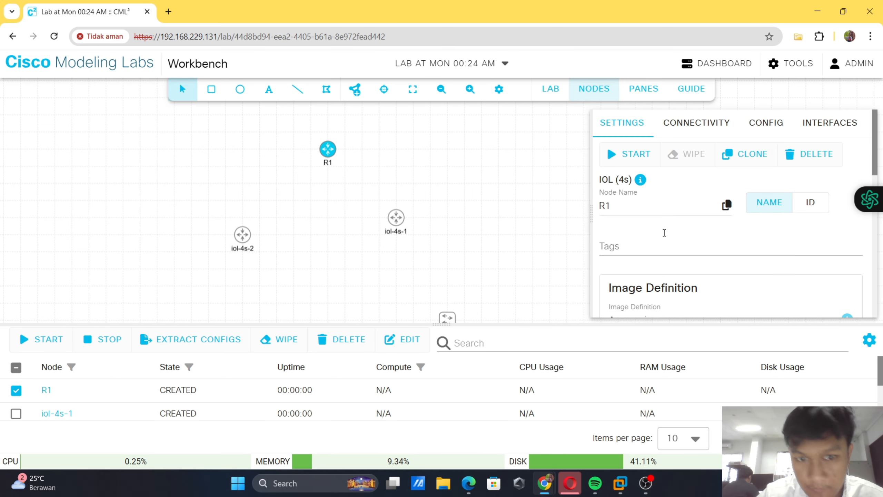
click(536, 230)
- Check the router order in the lab PDF's topology and swap the canvas positions of R1 and iol-4s-2
key(alt+Tab)
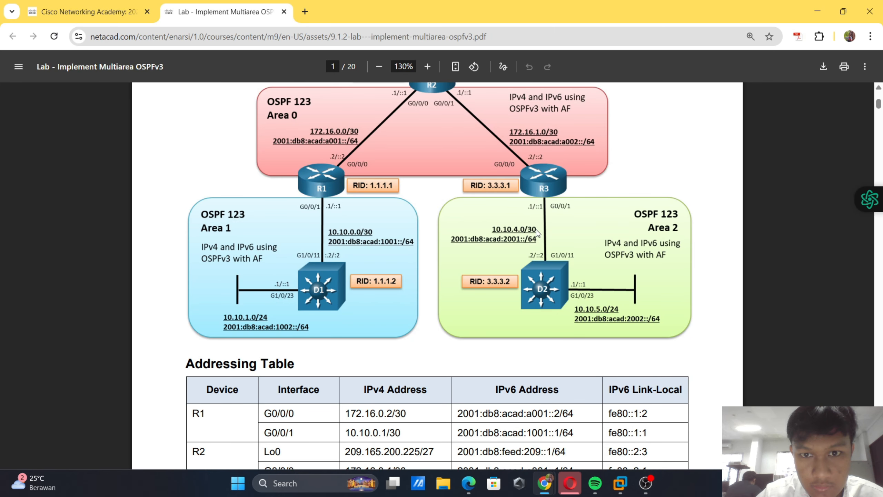
key(alt+Tab)
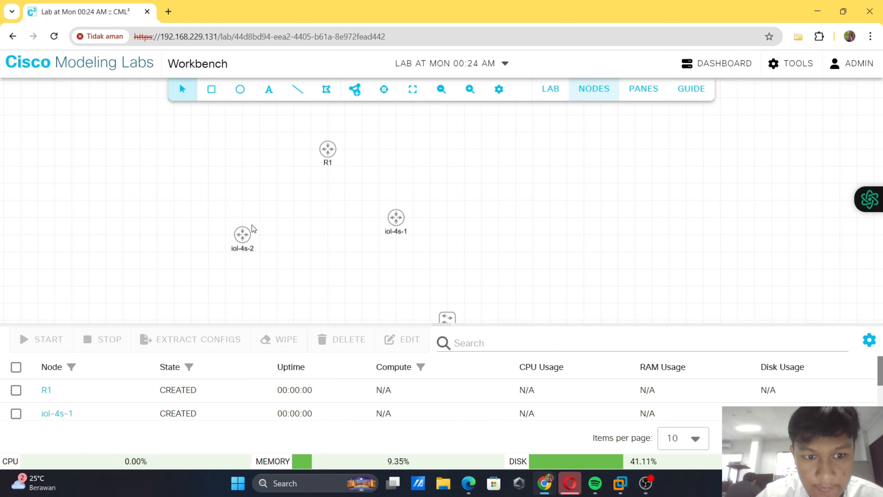
drag(253, 228, 323, 154)
drag(247, 237, 244, 237)
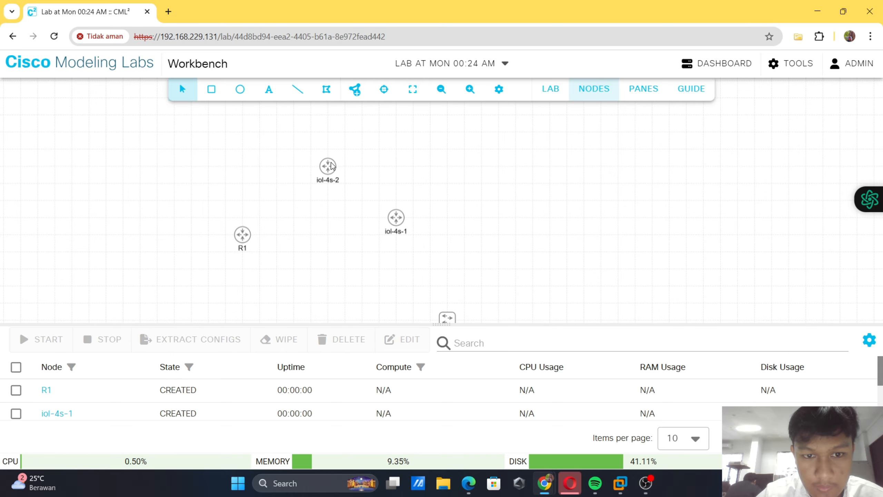
drag(332, 166, 332, 149)
- Rename router iol-4s-2, at the apex of the triangle, as R2
click(644, 208)
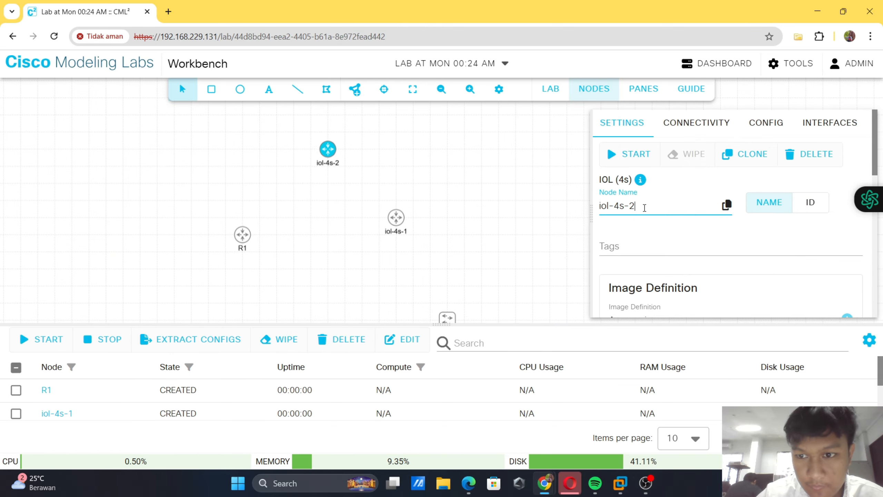
key(ctrl+a)
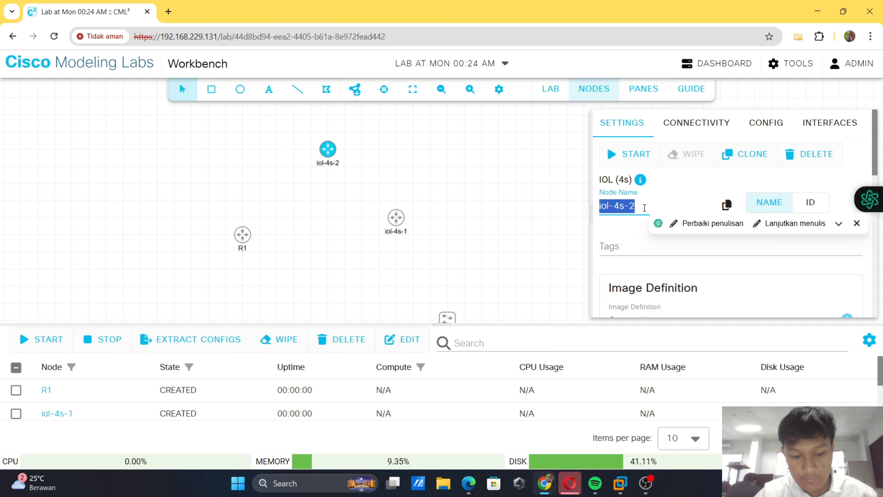
text(R2)
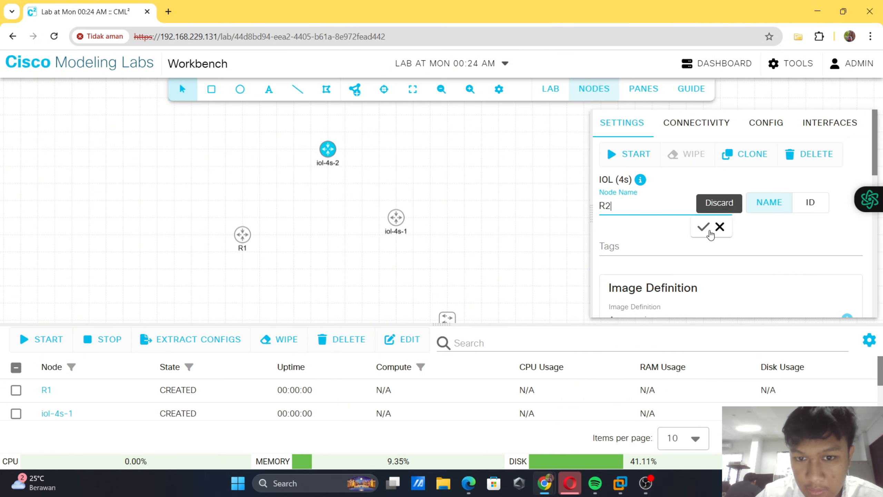
click(704, 227)
click(399, 236)
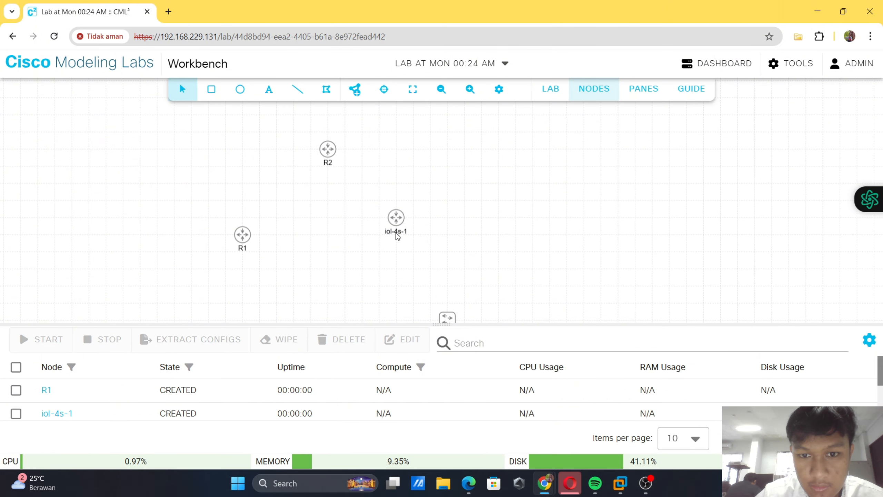
- Rename router iol-4s-1 as R3
click(393, 221)
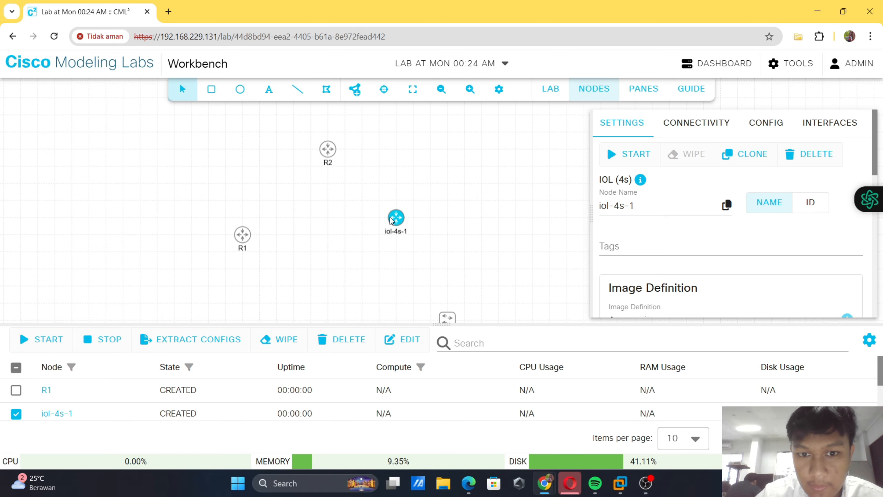
triple_click(649, 201)
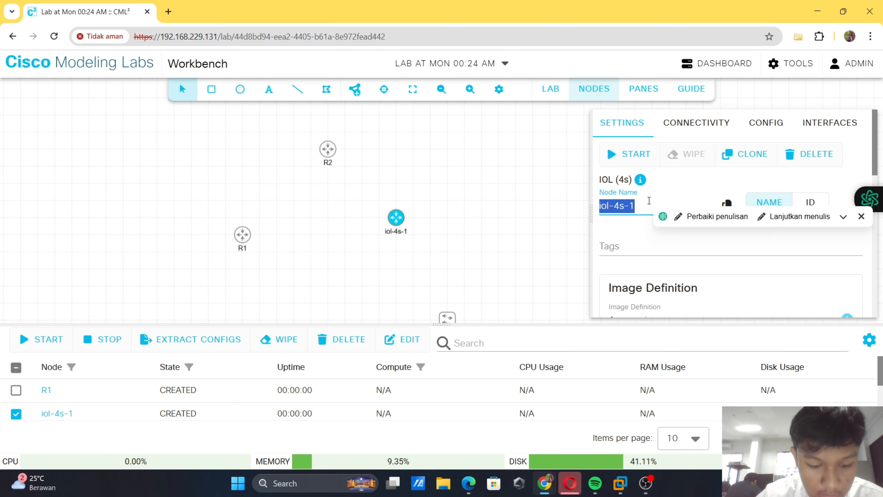
text(R)
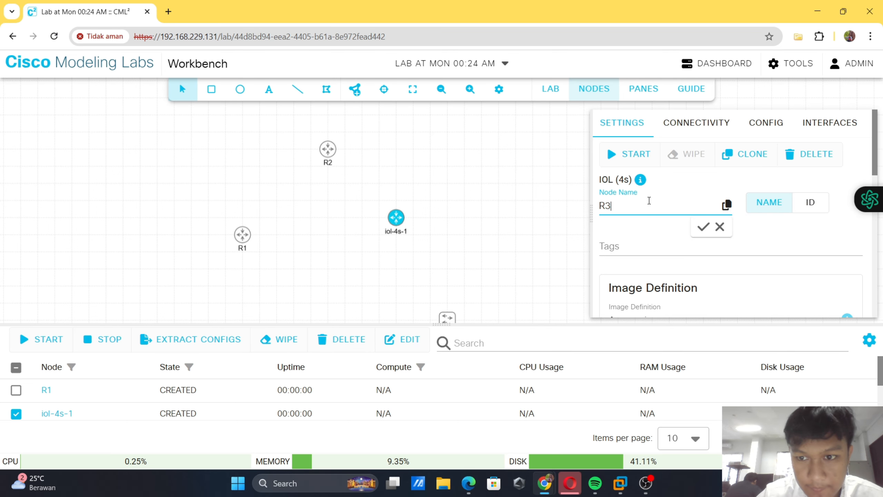
text(3)
click(703, 227)
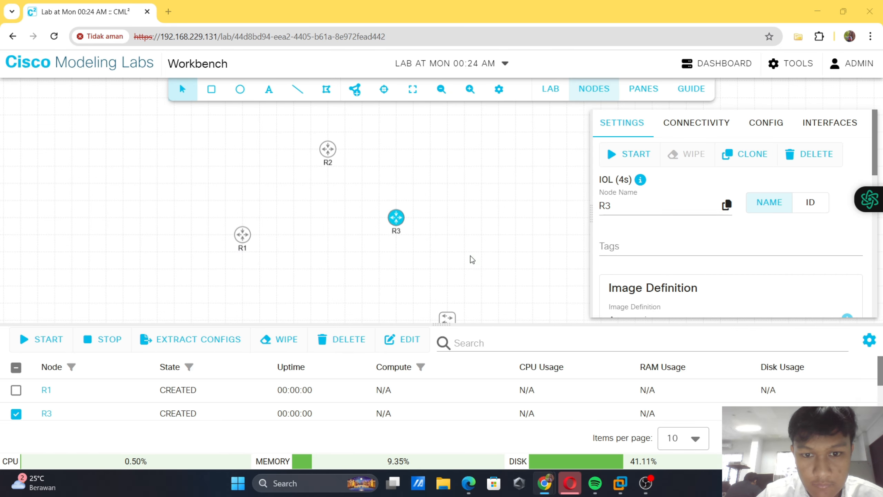
- Check the switch names in the lab PDF and rename switch iol-l2-0, below R1, as D1
key(alt+Tab)
key(alt+Tab)
scroll(471, 256, down, 9)
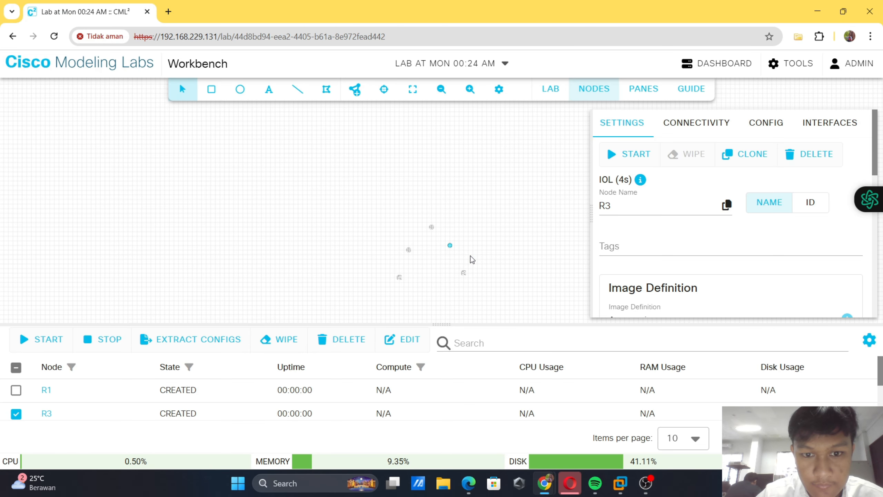
click(471, 256)
scroll(470, 256, up, 4)
scroll(472, 259, up, 3)
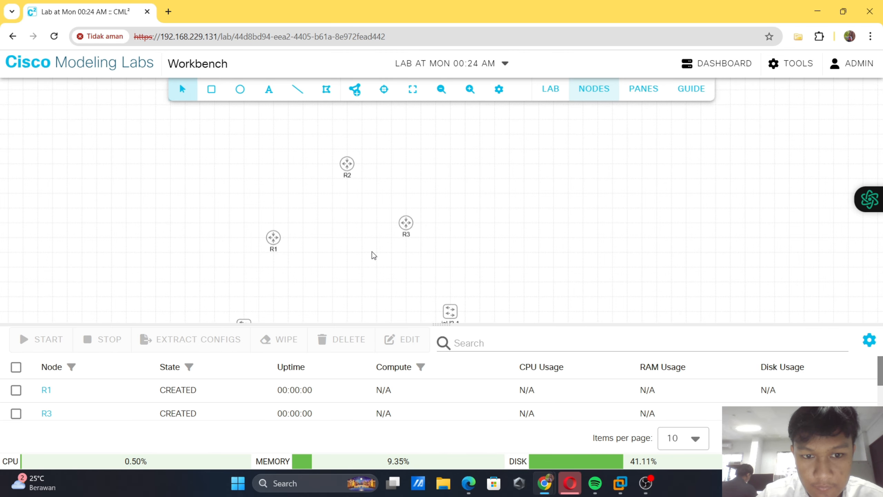
drag(371, 250, 383, 141)
click(252, 223)
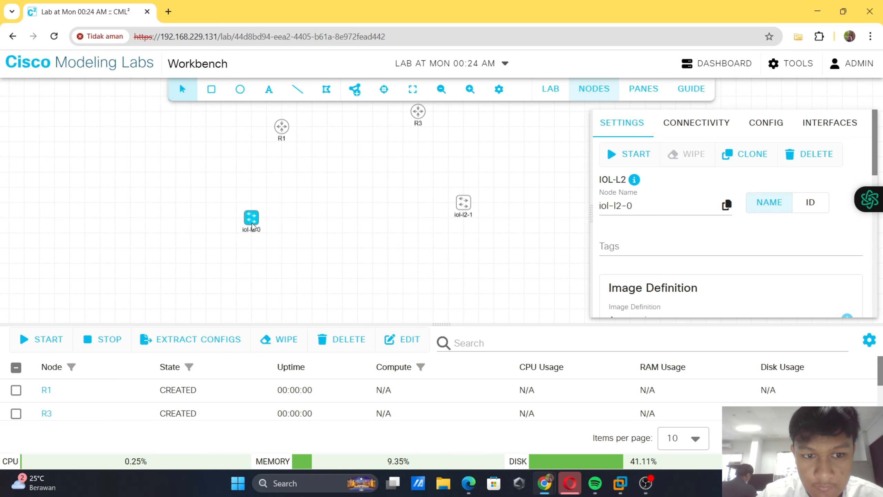
click(649, 207)
key(ctrl+s)
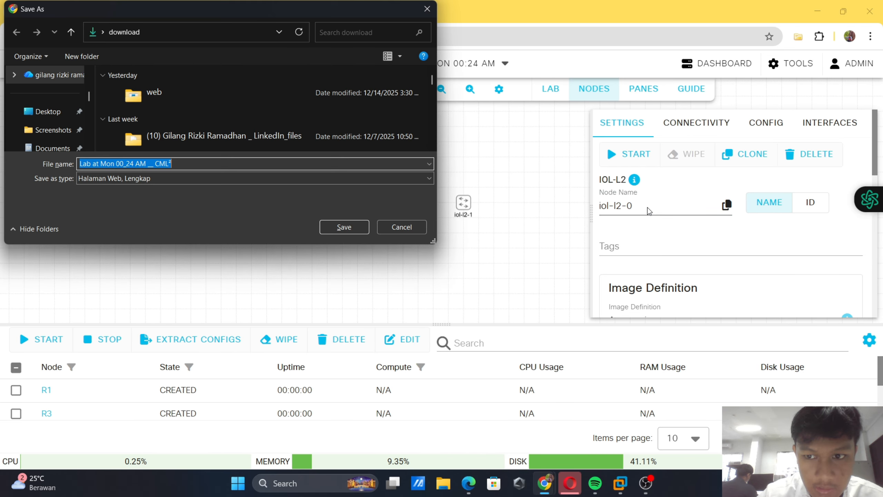
click(427, 8)
key(ctrl+a)
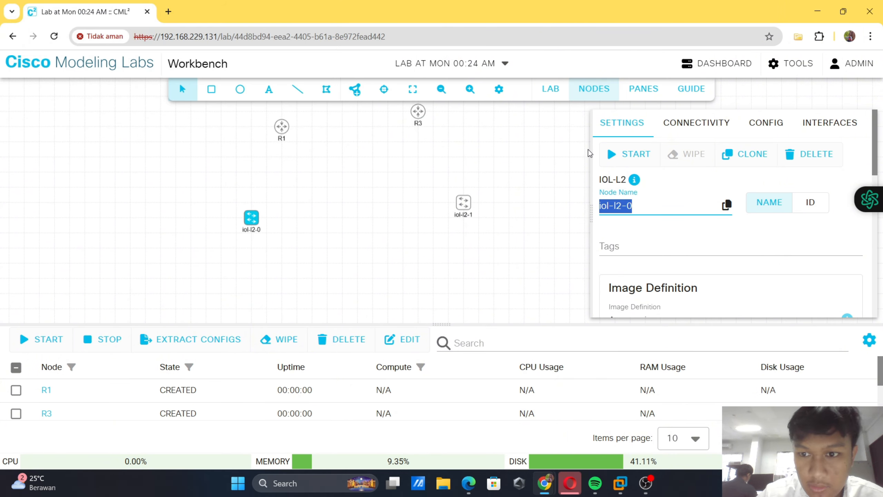
text(D1)
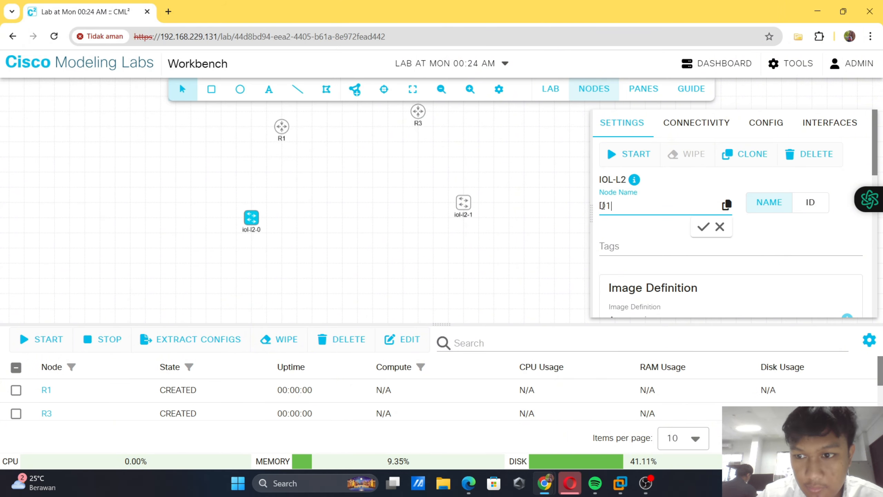
click(703, 226)
click(491, 242)
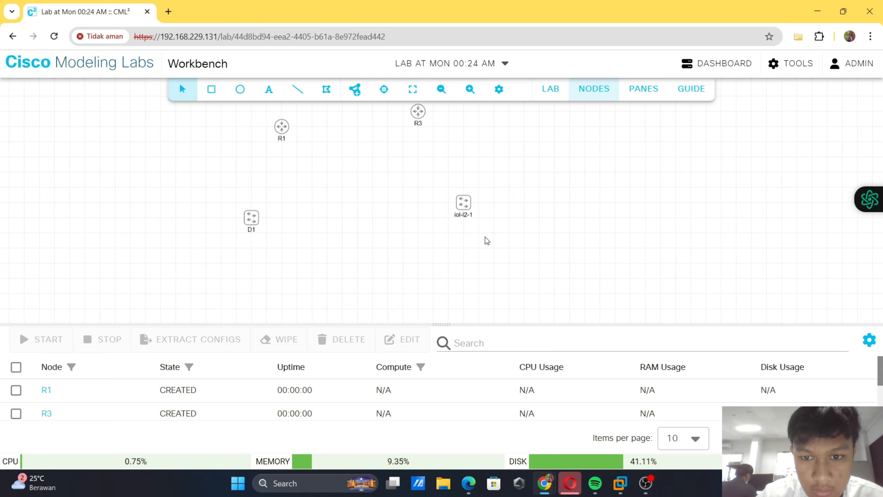
- Rename switch iol-l2-1, below R3, as D2
click(464, 205)
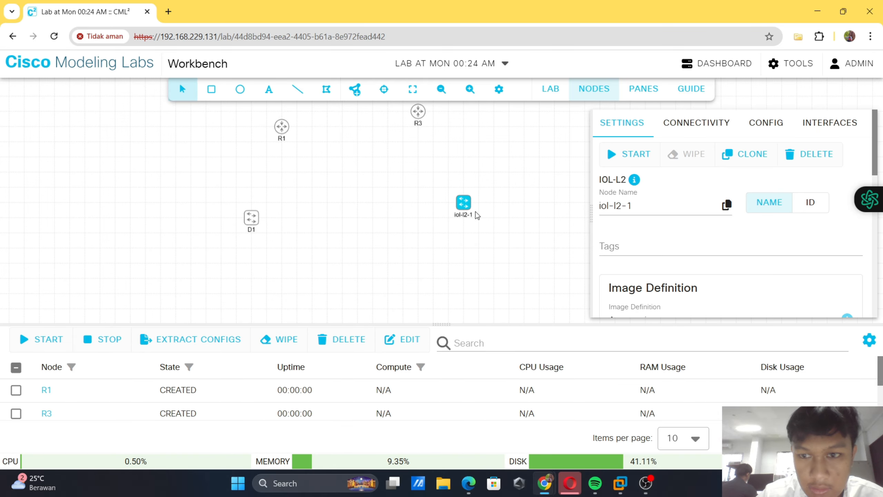
click(633, 211)
key(ctrl+a)
text(D2)
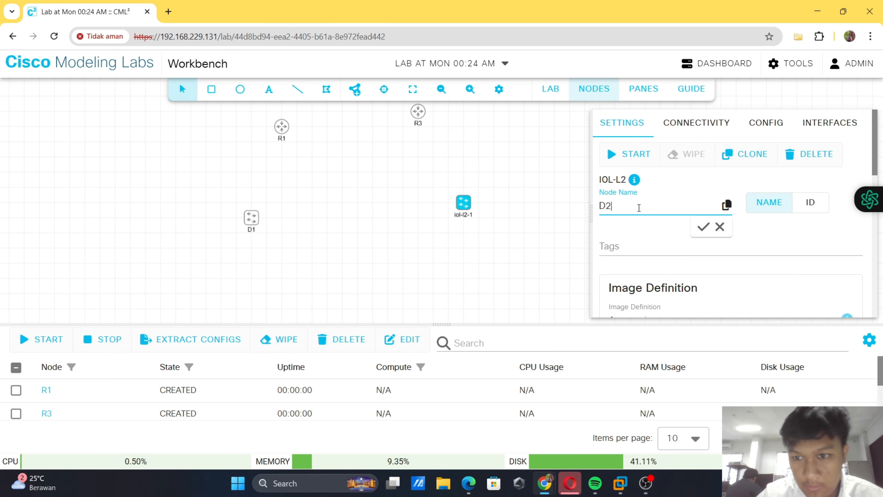
click(703, 227)
click(522, 243)
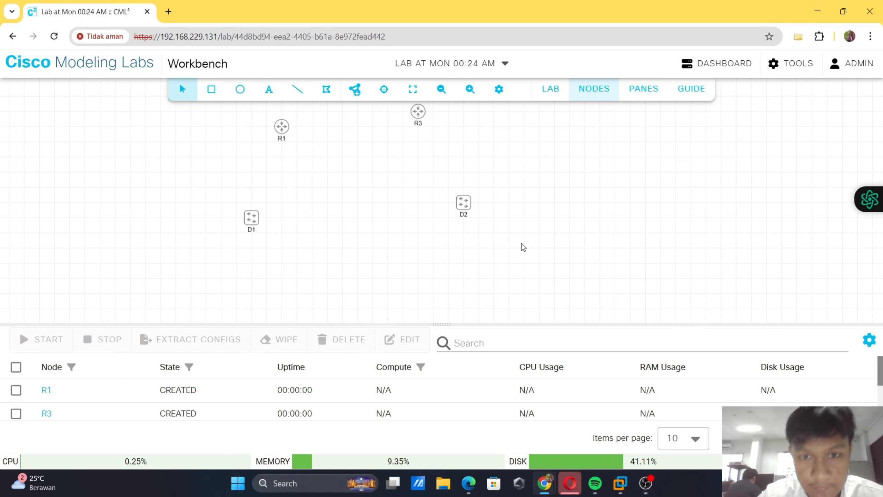
- Move D2 level with D1 and R3 level with R1 so the topology is symmetrical around R2
scroll(521, 243, up, 3)
scroll(523, 218, down, 5)
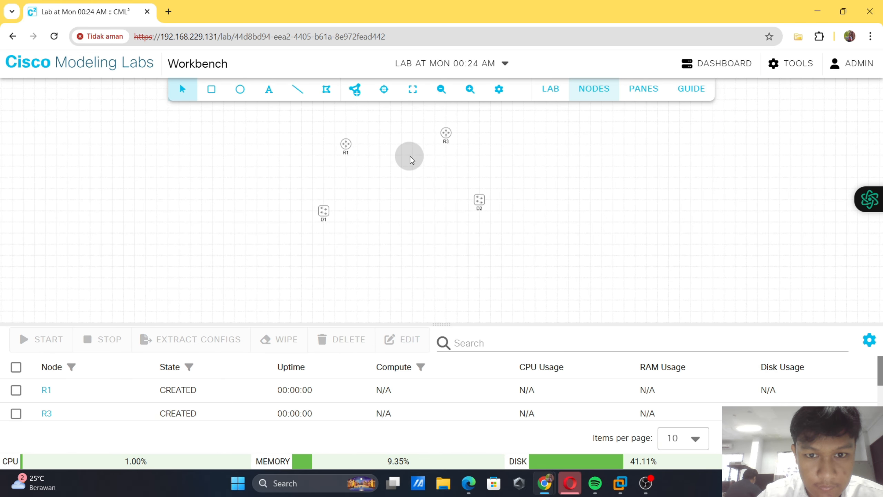
drag(410, 156, 406, 205)
drag(471, 272, 459, 249)
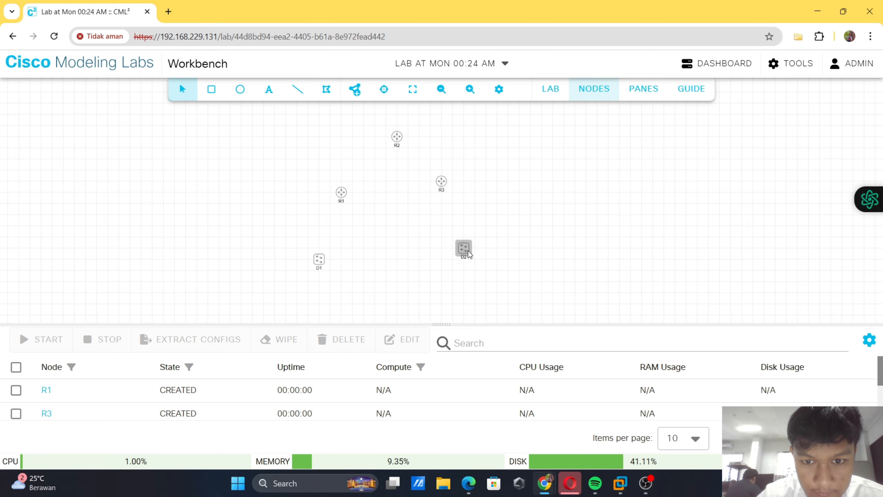
mouse_move(443, 182)
mouse_down()
mouse_move(442, 204)
mouse_move(442, 195)
mouse_up()
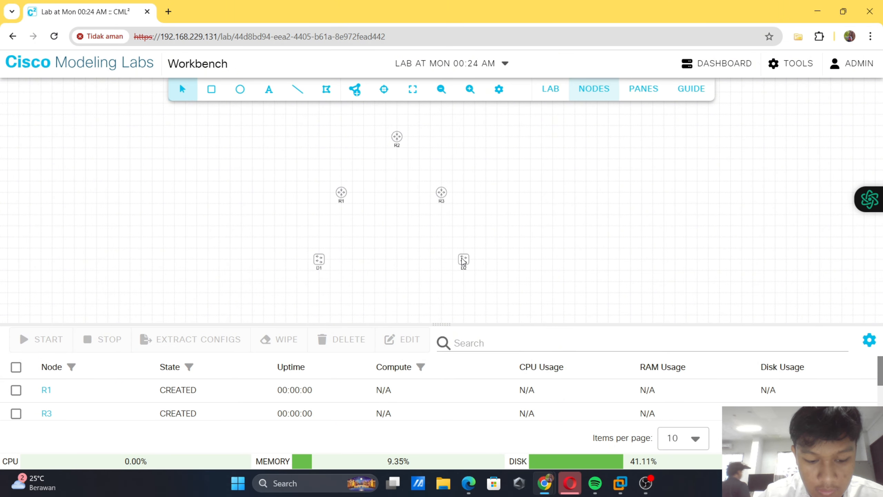
- Check the topology diagram in the lab PDF and link R2 Eth0/0 to R1 Eth0/0
key(alt+Tab)
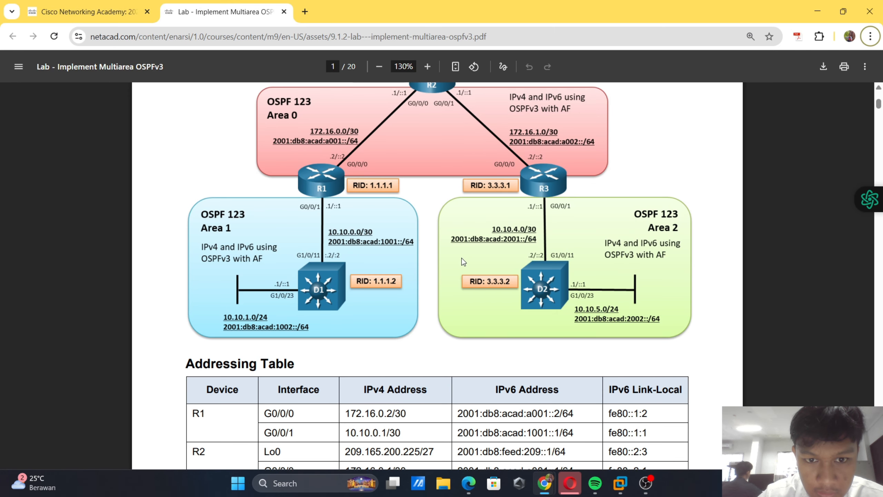
scroll(376, 166, up, 1)
scroll(377, 167, up, 3)
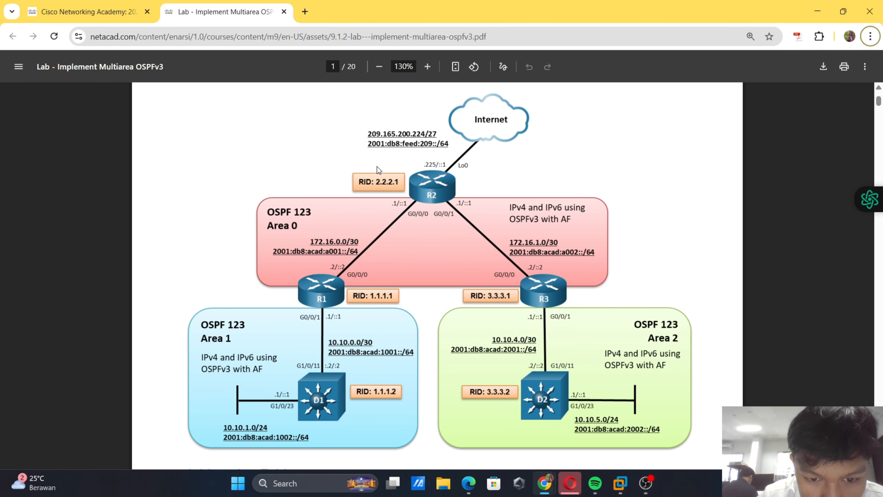
key(alt+Tab)
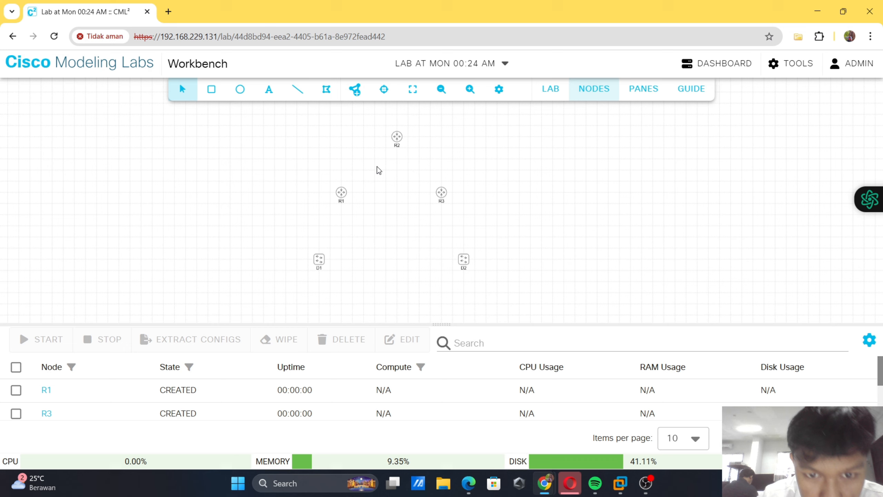
right_click(399, 138)
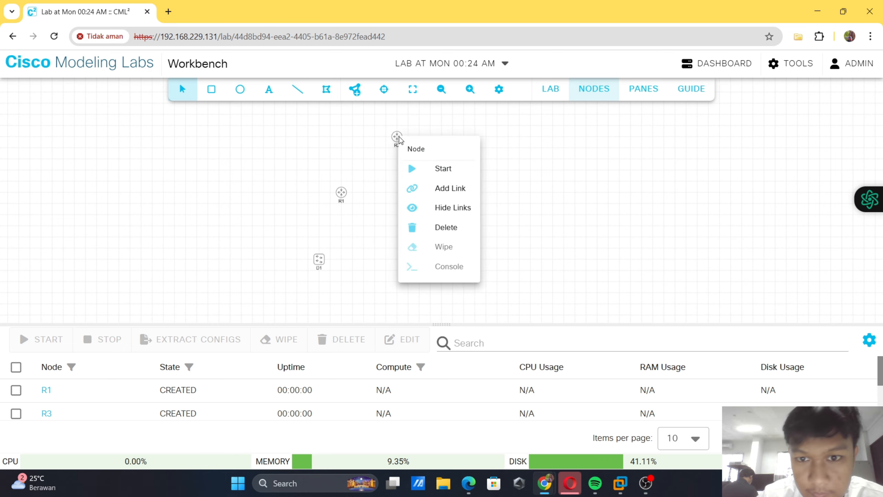
click(426, 184)
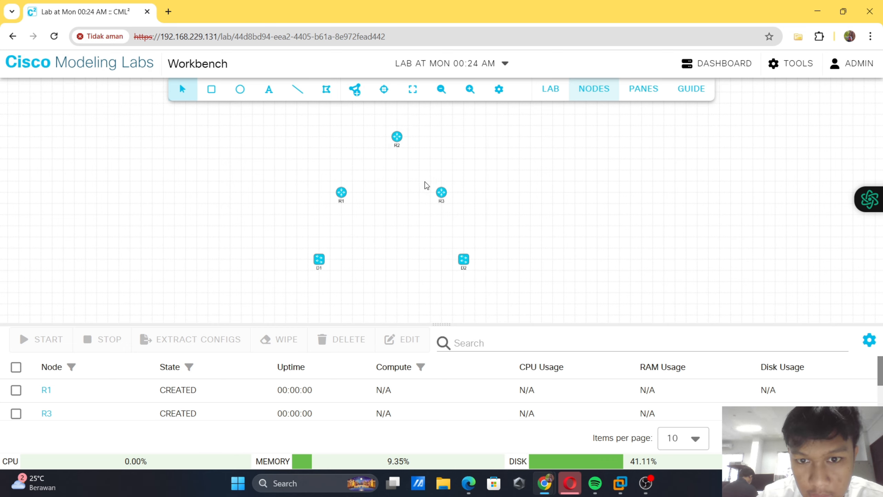
click(341, 194)
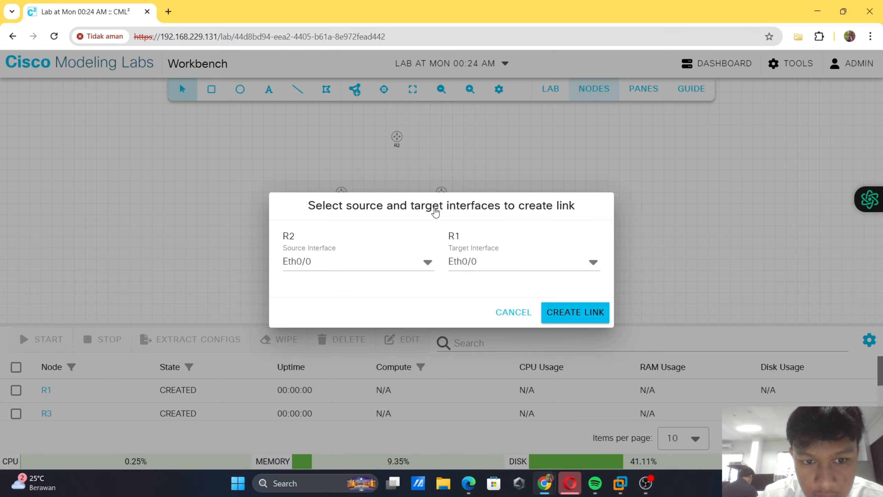
key(alt+Tab)
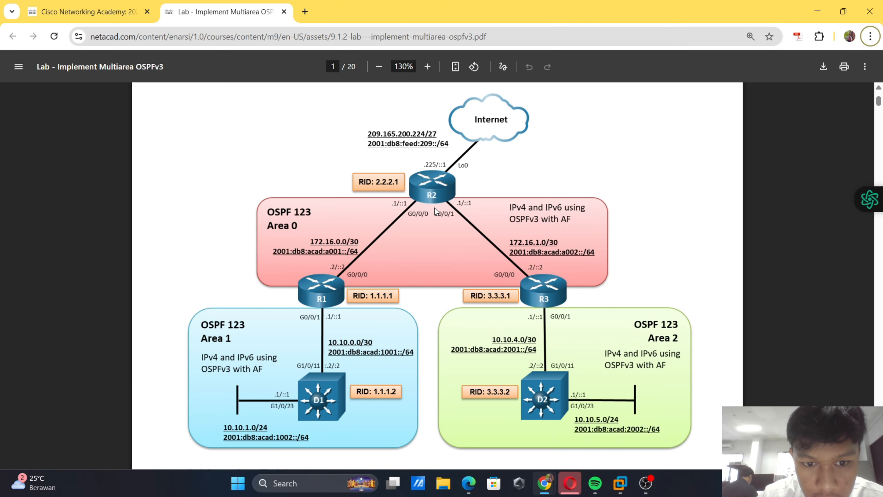
scroll(435, 207, down, 1)
key(alt+Tab)
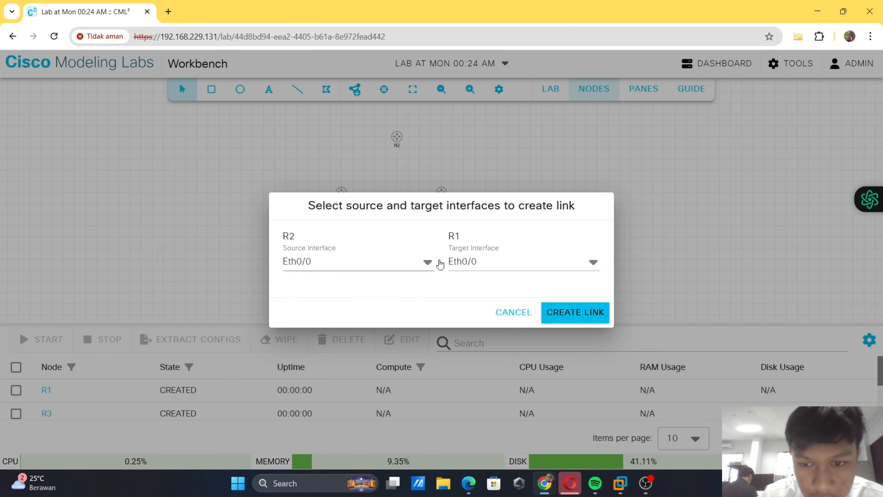
click(485, 263)
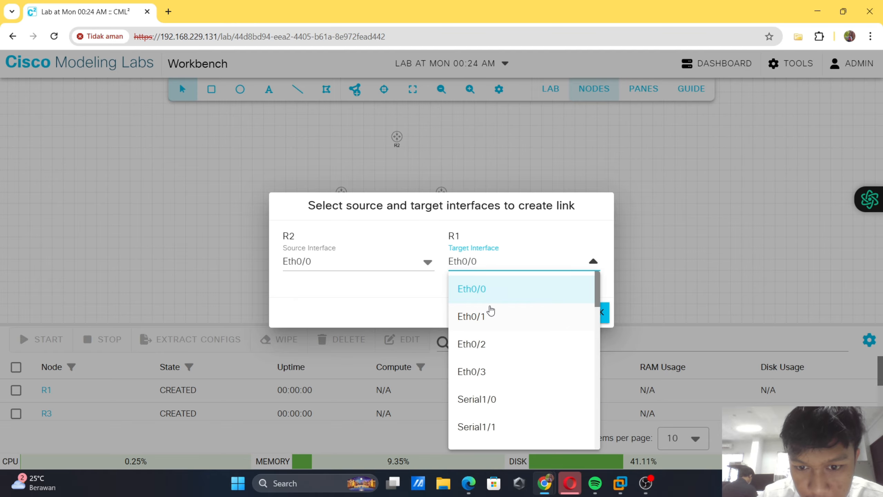
scroll(491, 309, down, 10)
scroll(491, 310, up, 10)
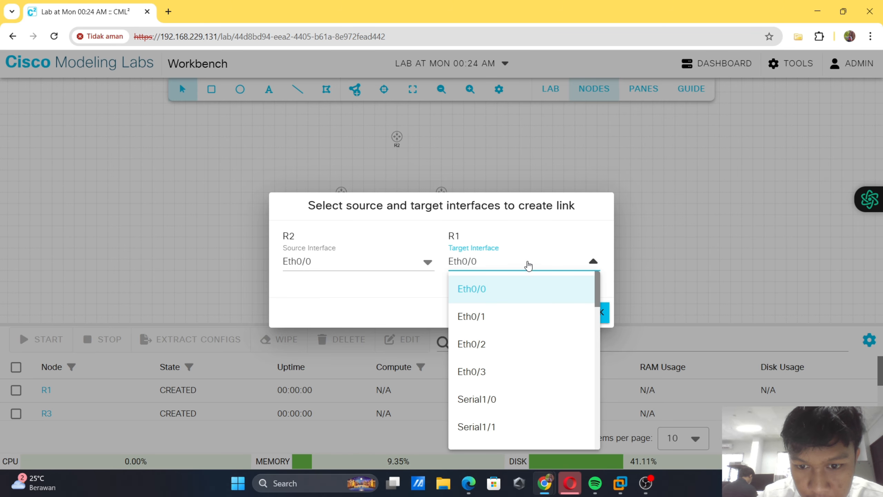
click(531, 247)
click(574, 319)
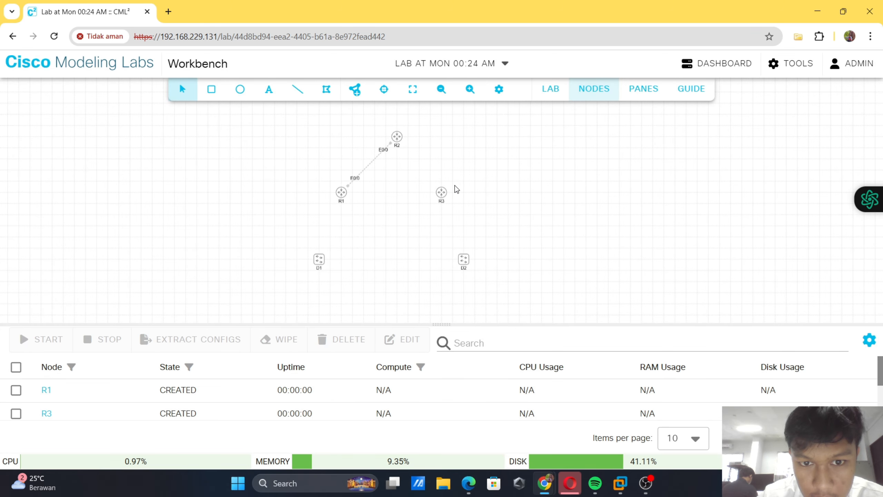
- Check the R2–R3 connection in the lab PDF and link R2 Eth0/1 to R3 Eth0/0
scroll(455, 185, up, 5)
key(alt+Tab)
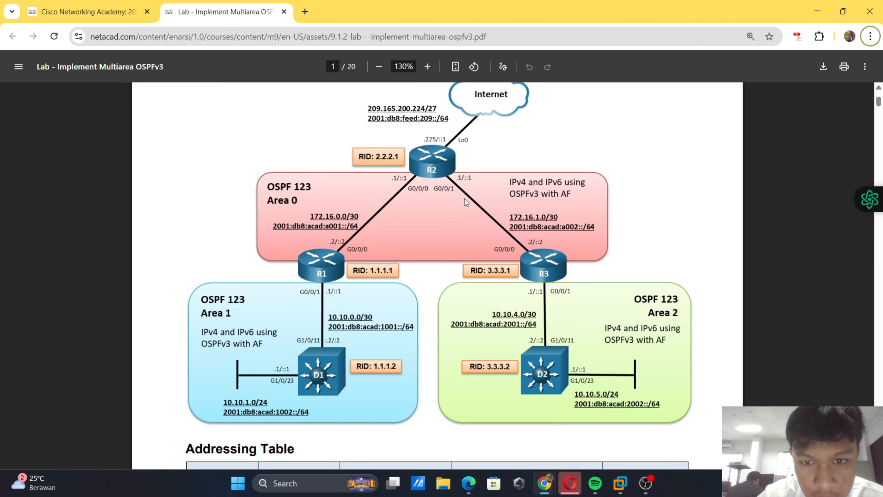
key(alt+Tab)
right_click(339, 100)
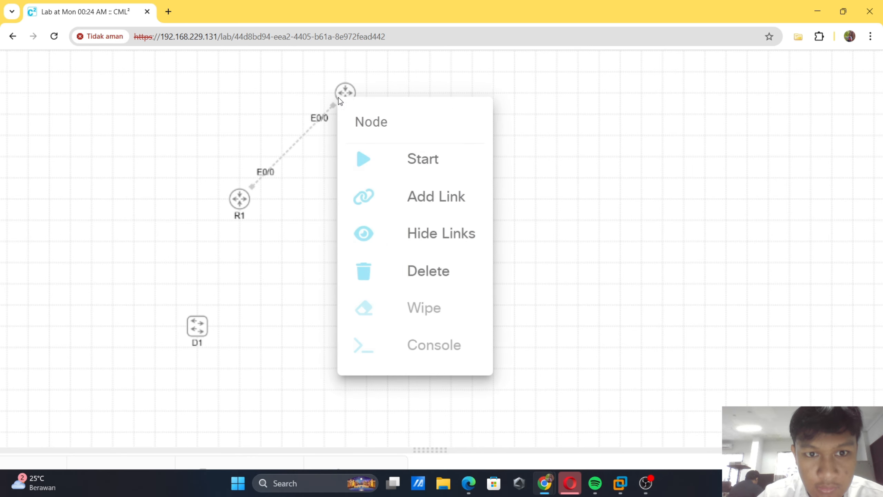
click(420, 198)
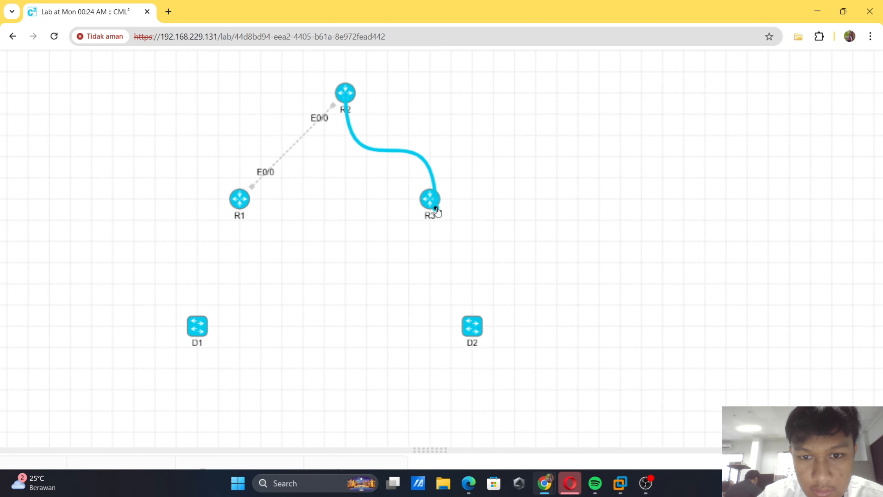
click(431, 206)
click(658, 438)
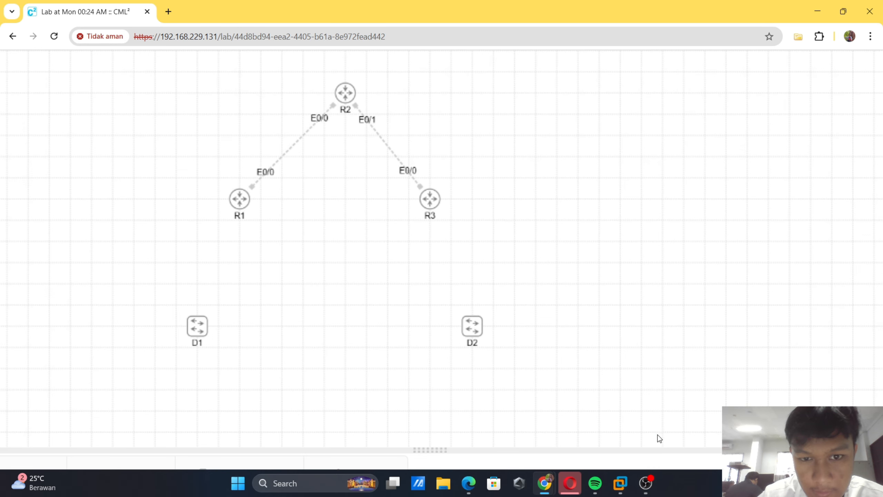
- Check the R3–D2 connection in the lab PDF and start a link from R3 to D2
key(alt+Tab)
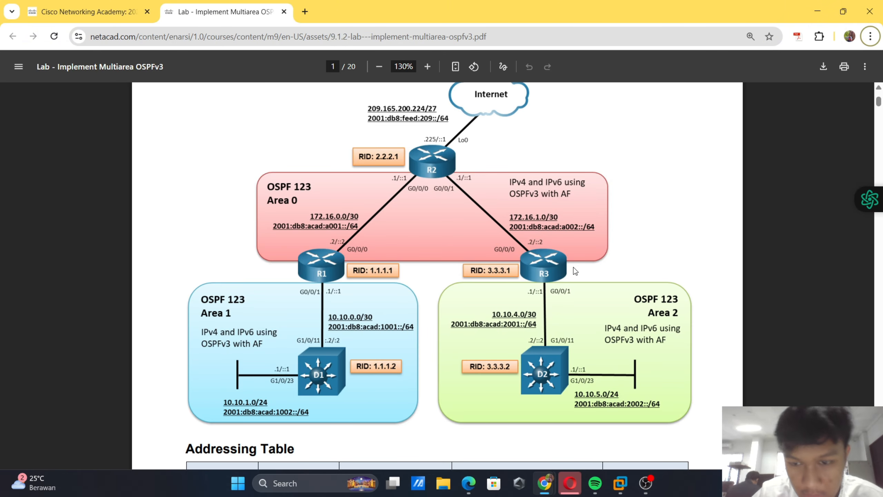
scroll(573, 267, down, 3)
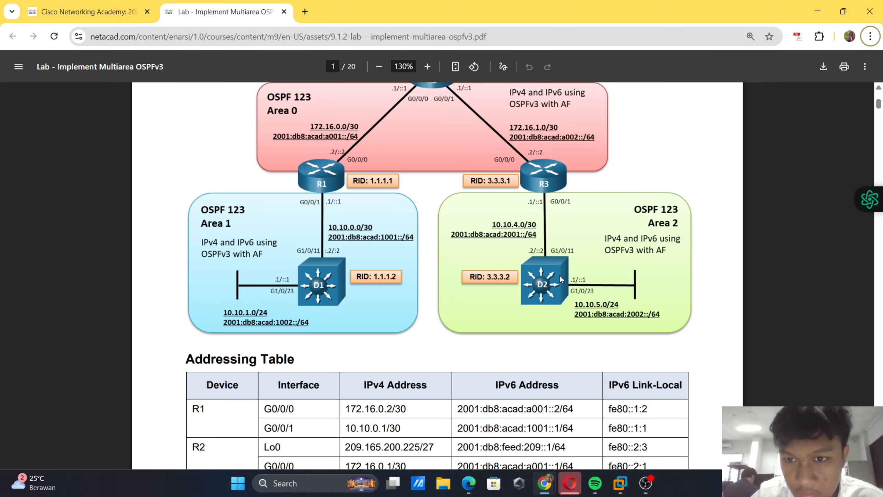
key(alt+Tab)
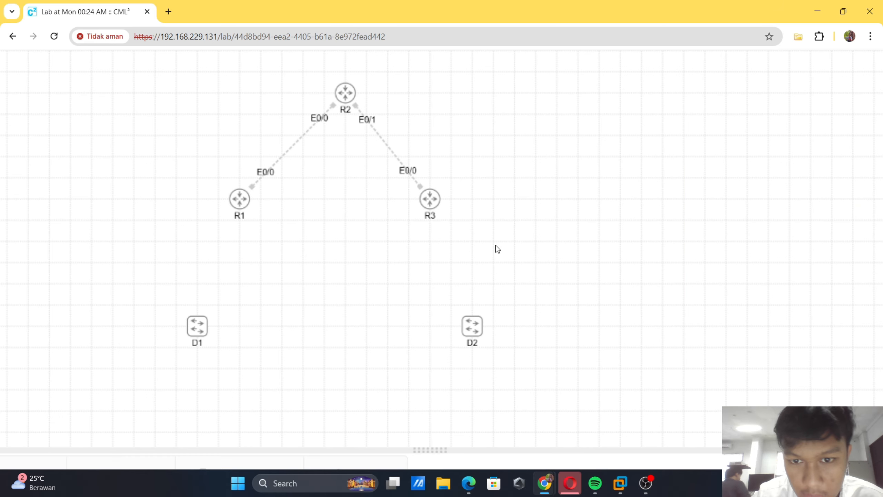
right_click(438, 195)
click(509, 296)
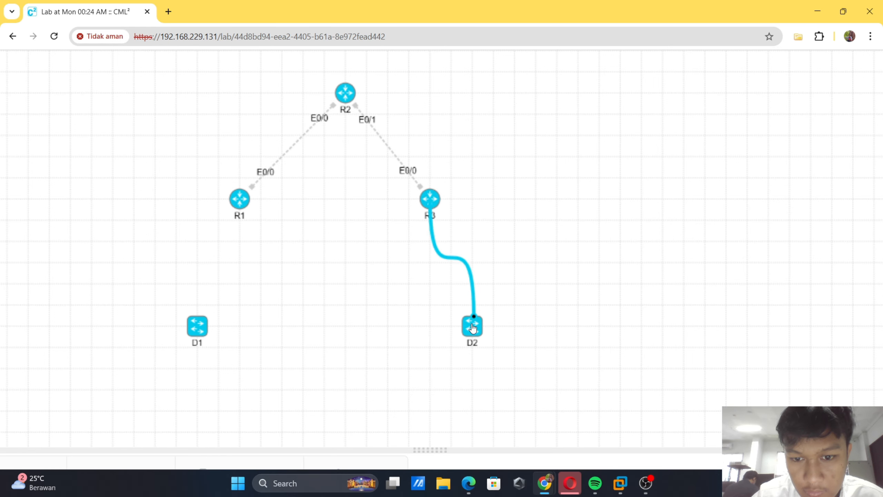
click(472, 329)
- Look through D2's available target interfaces and compare them with the R3–D2 port labels in the lab PDF
click(504, 334)
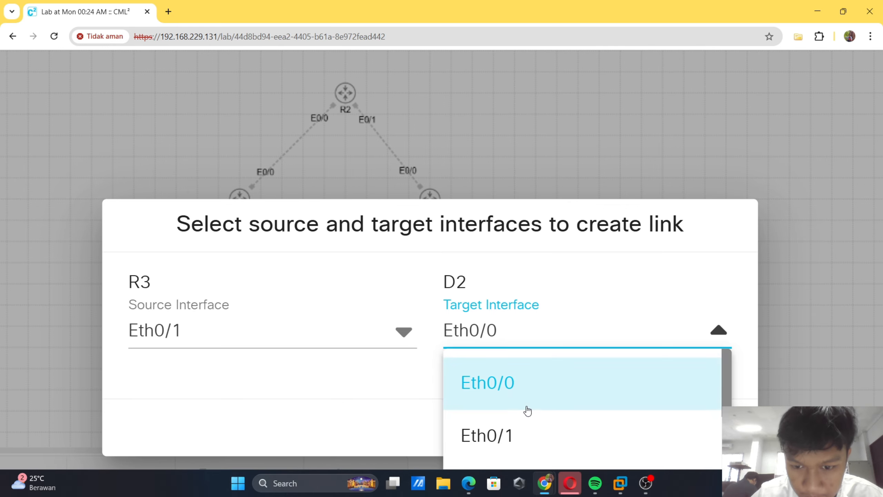
scroll(528, 411, down, 8)
scroll(528, 410, down, 14)
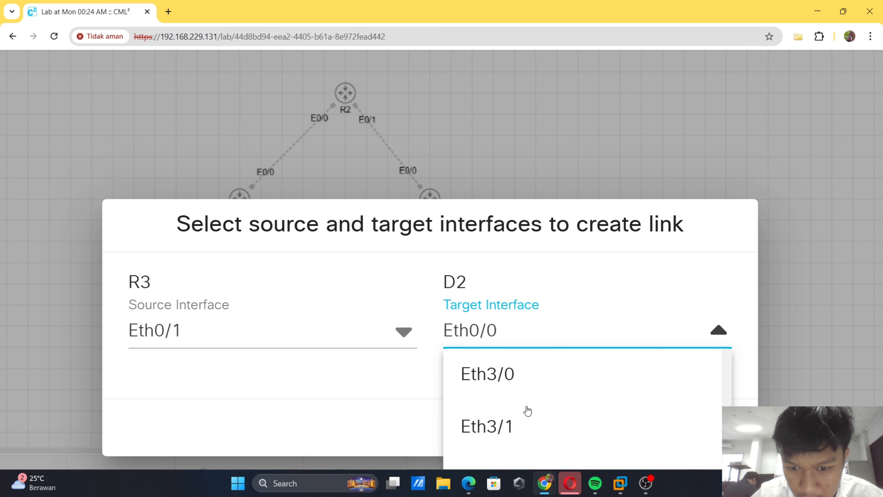
scroll(527, 410, down, 12)
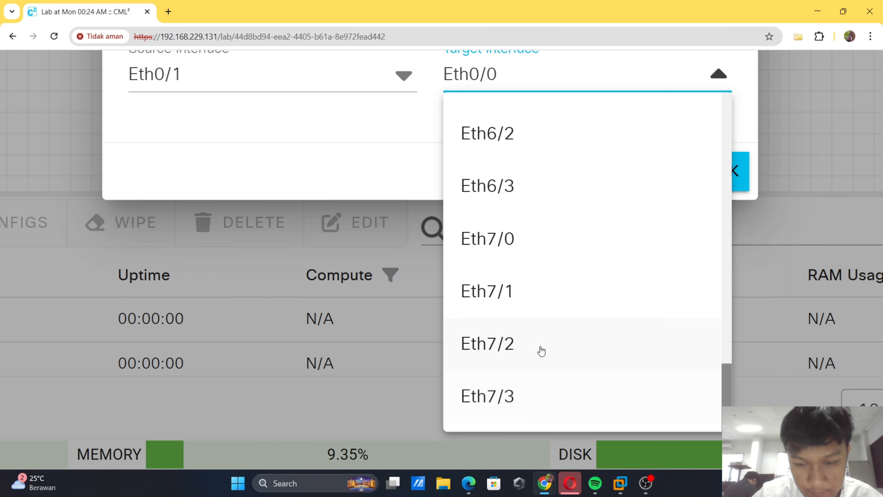
key(alt+Tab)
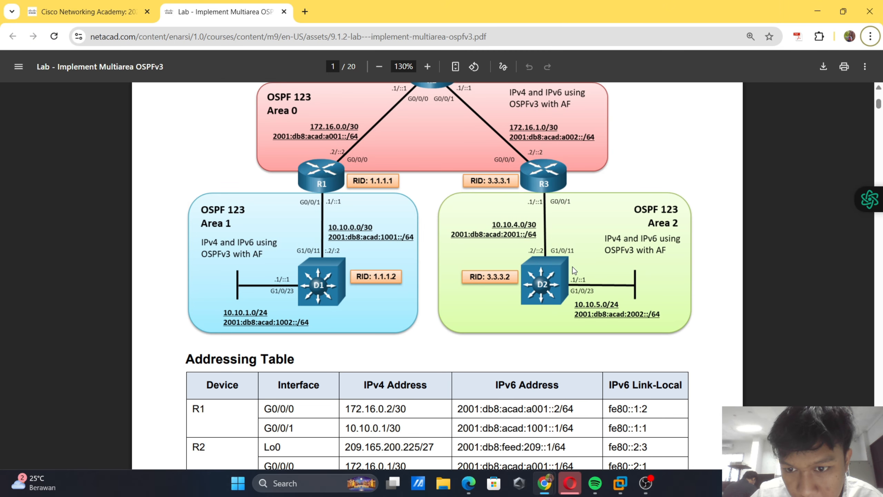
key(alt+Tab)
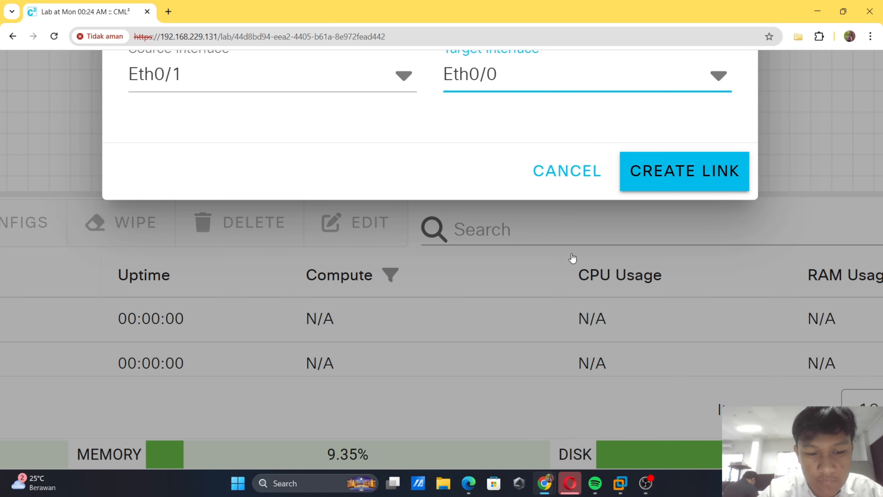
- Choose Eth0/1 as D2's target interface and create the link from R3 Eth0/1
scroll(570, 236, up, 4)
click(561, 240)
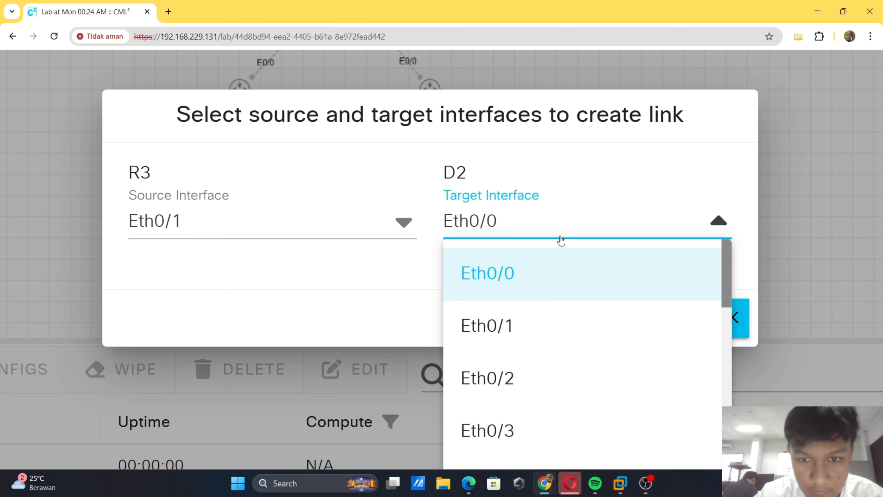
scroll(562, 307, down, 5)
scroll(561, 308, down, 3)
scroll(509, 360, down, 3)
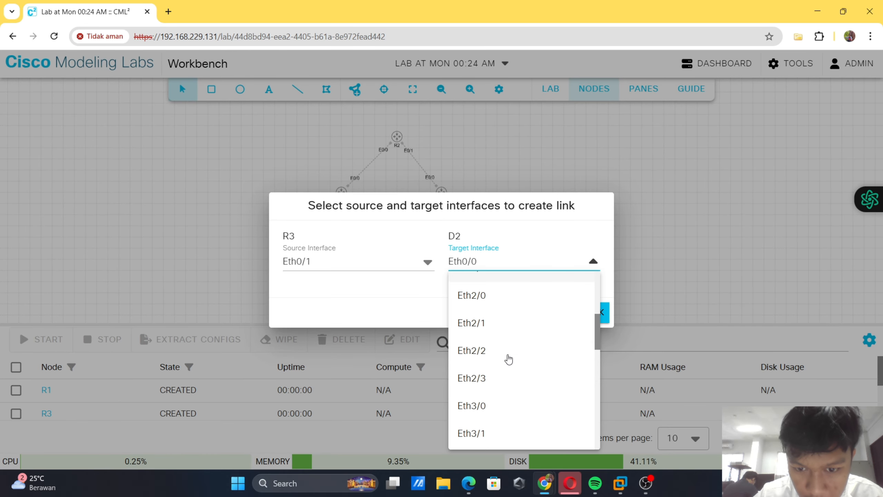
scroll(509, 359, down, 10)
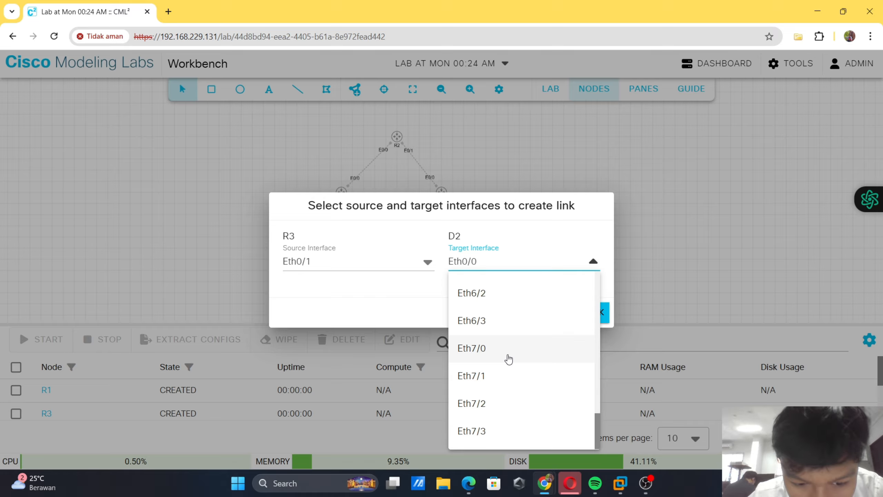
scroll(509, 360, up, 8)
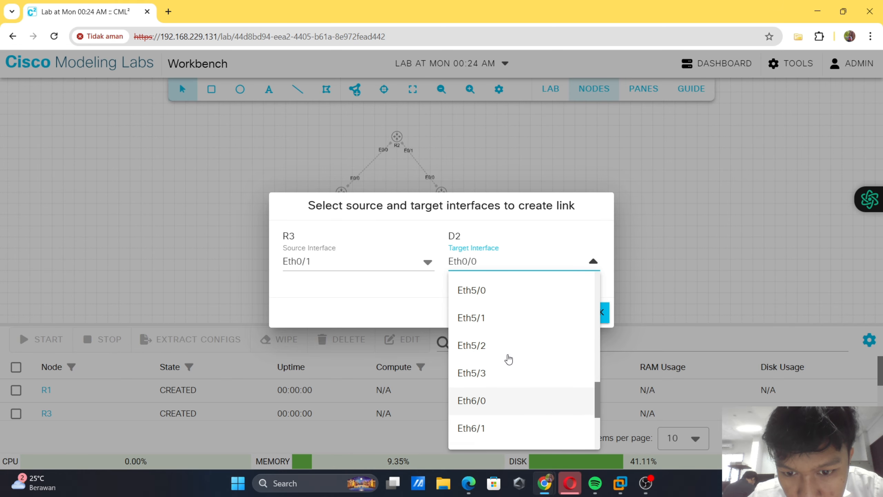
scroll(509, 359, up, 6)
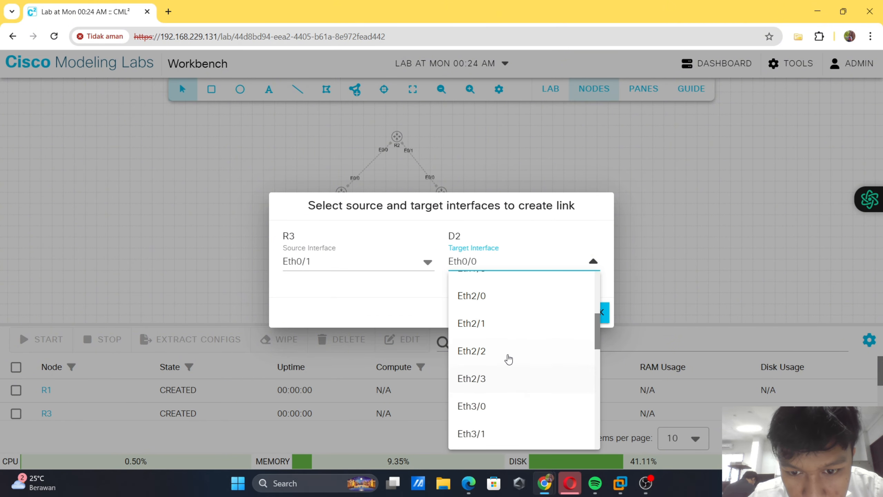
scroll(509, 359, up, 2)
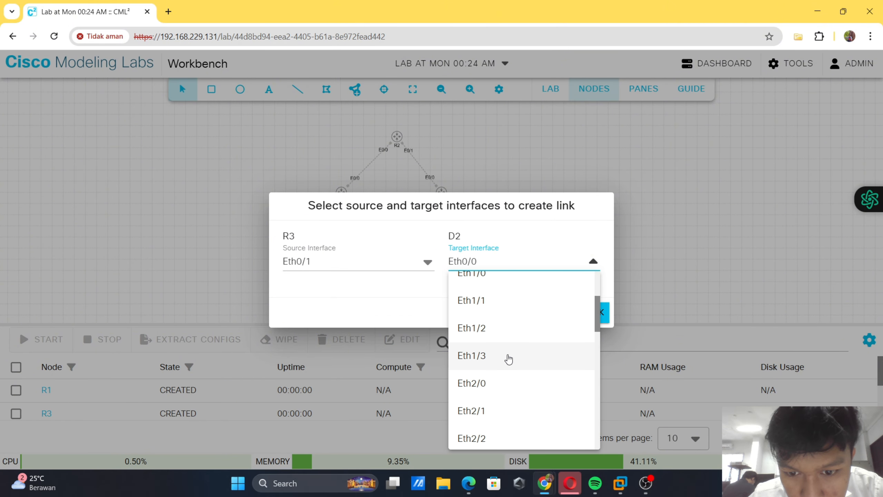
scroll(509, 360, up, 3)
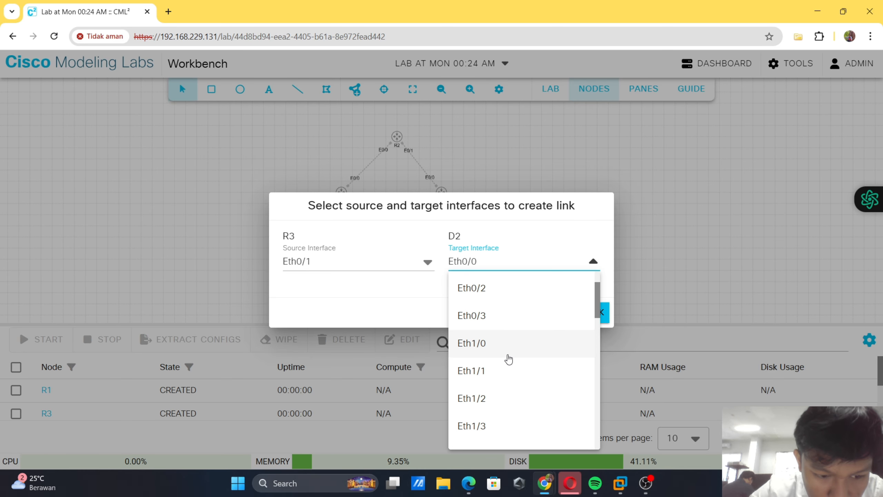
scroll(508, 360, up, 2)
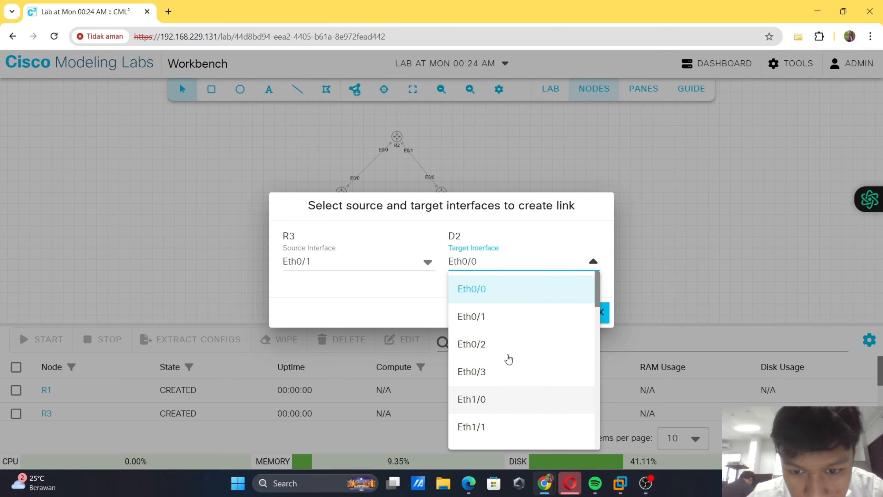
click(471, 318)
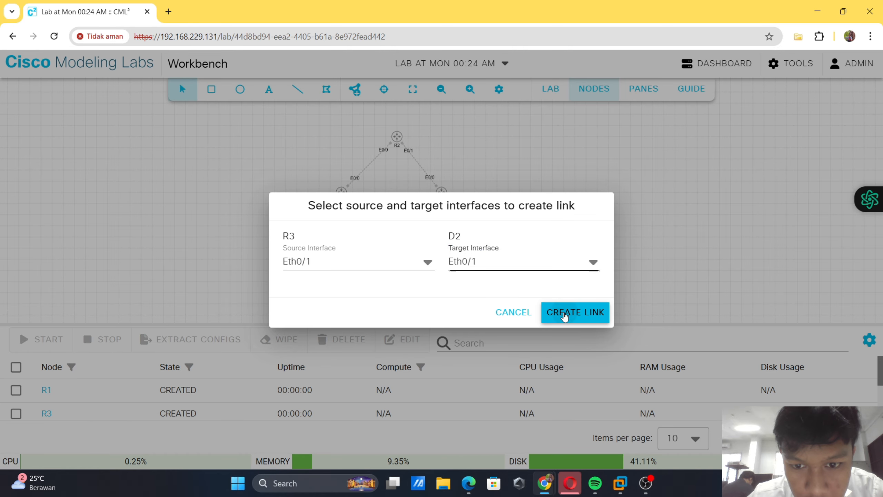
click(564, 315)
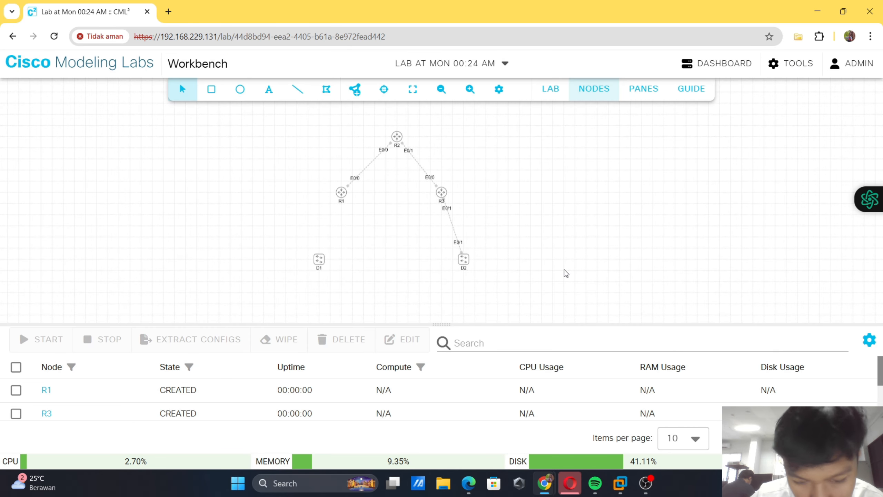
- Check the layout in the lab PDF and move D2 directly below R3 and D1 directly below R1
key(alt+Tab)
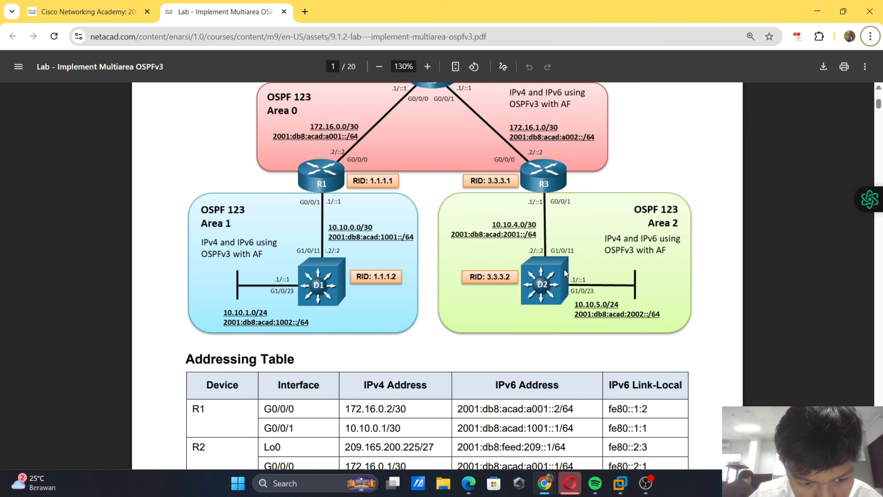
key(alt+Tab)
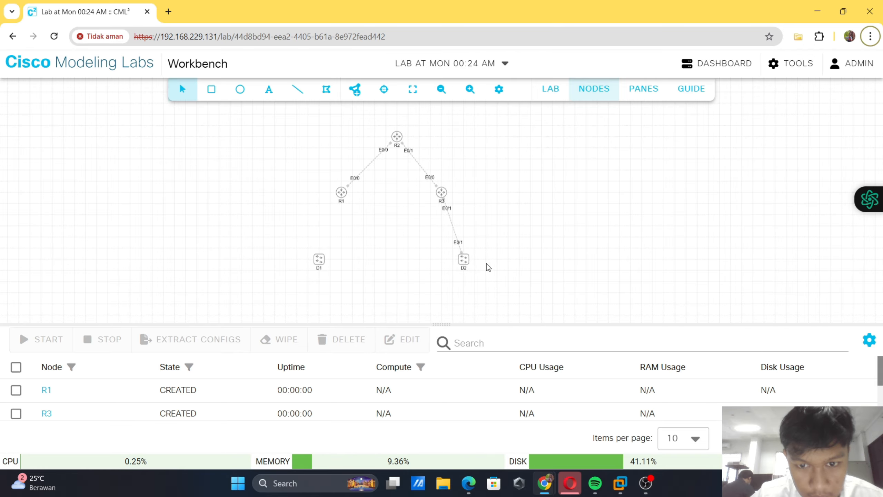
drag(470, 270, 448, 270)
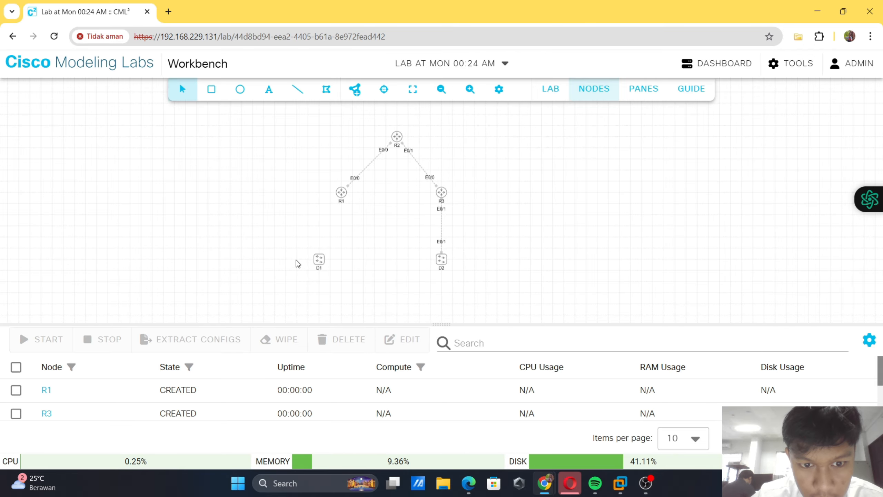
drag(318, 265, 341, 263)
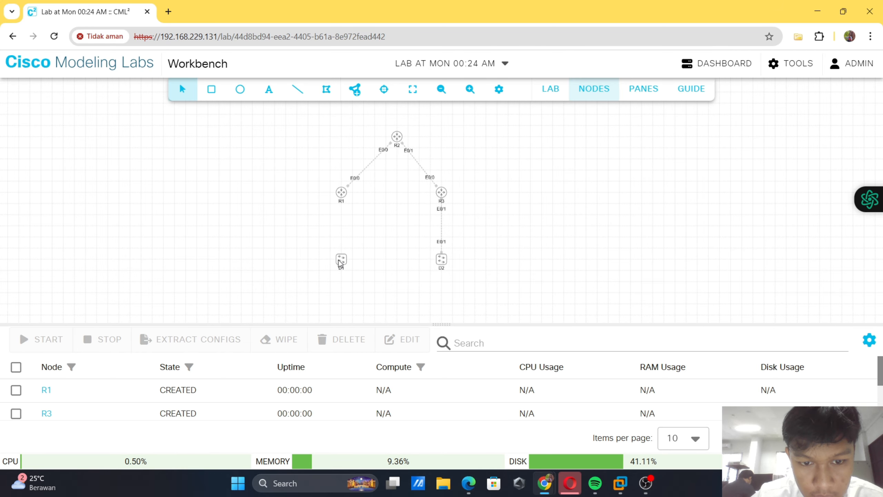
- Link R1 Eth0/1 to D1 Eth0/1
scroll(341, 264, up, 3)
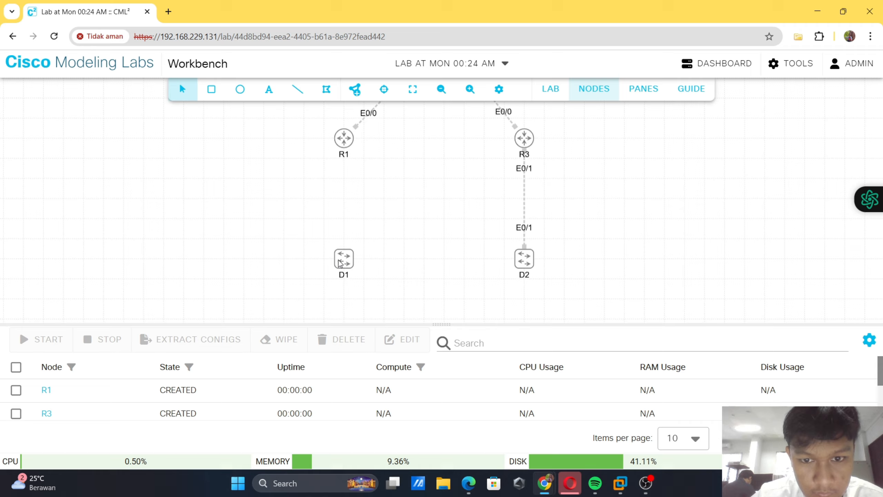
right_click(343, 142)
click(375, 196)
click(351, 149)
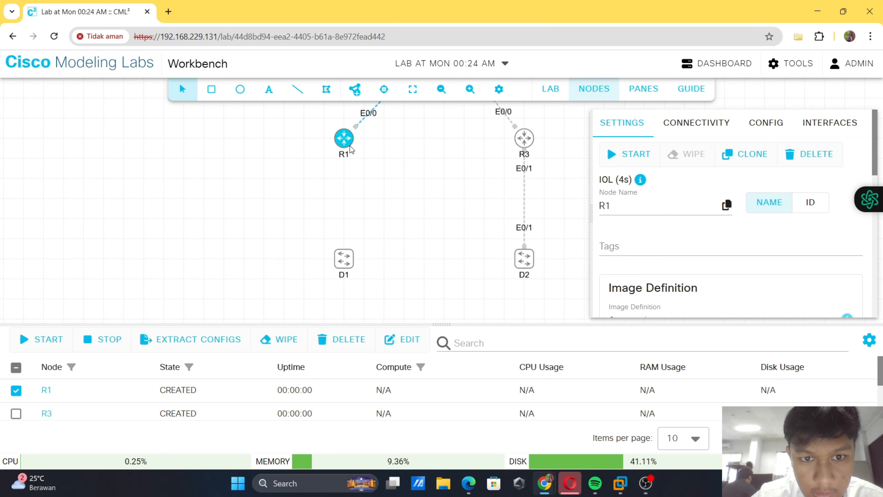
right_click(342, 138)
click(369, 197)
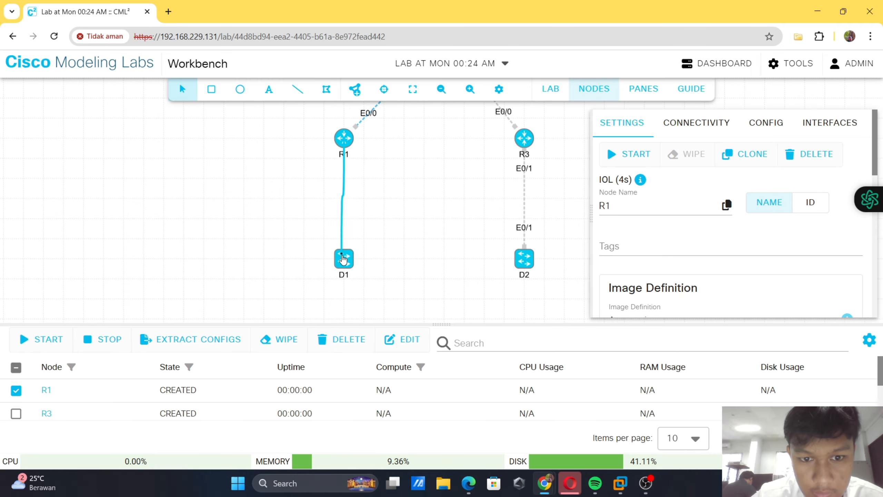
click(342, 259)
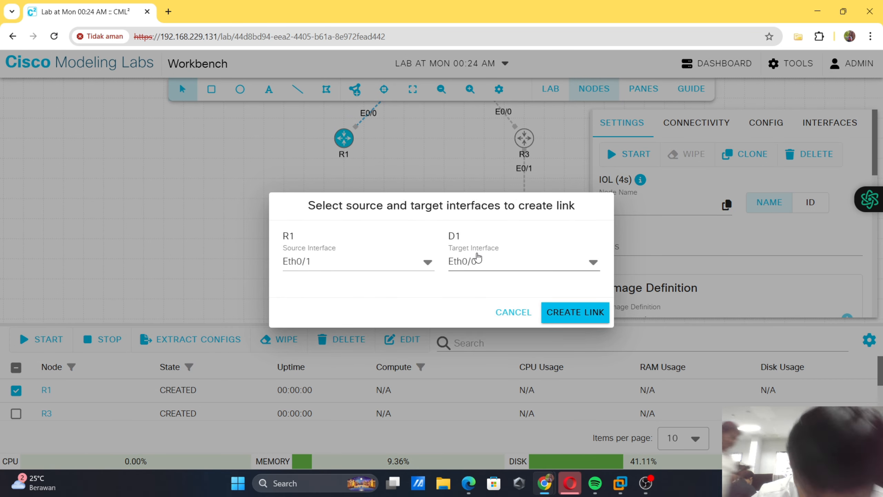
click(478, 260)
click(486, 327)
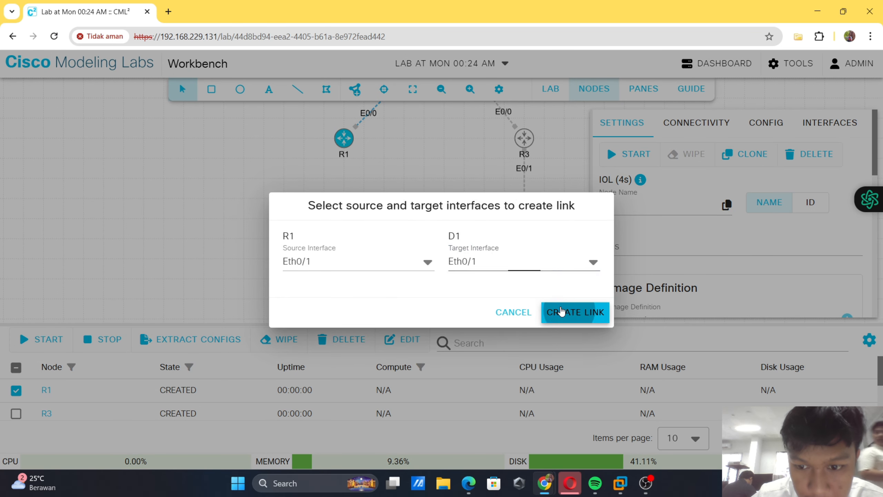
click(570, 311)
click(465, 282)
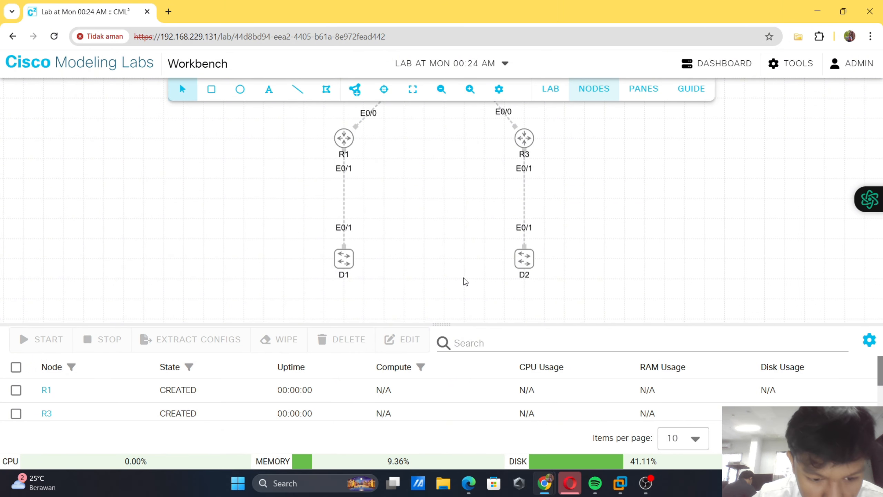
- Compare the linked topology with the diagram in the lab PDF
scroll(464, 277, up, 3)
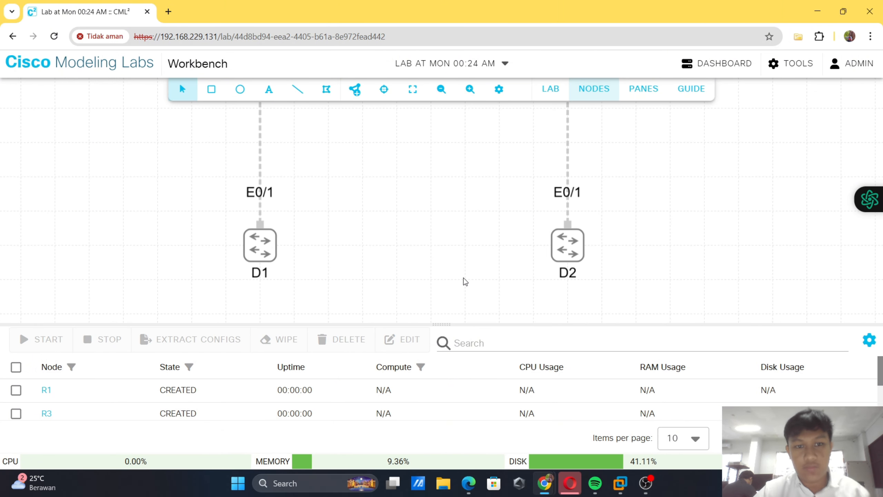
scroll(464, 277, down, 4)
key(alt+Tab)
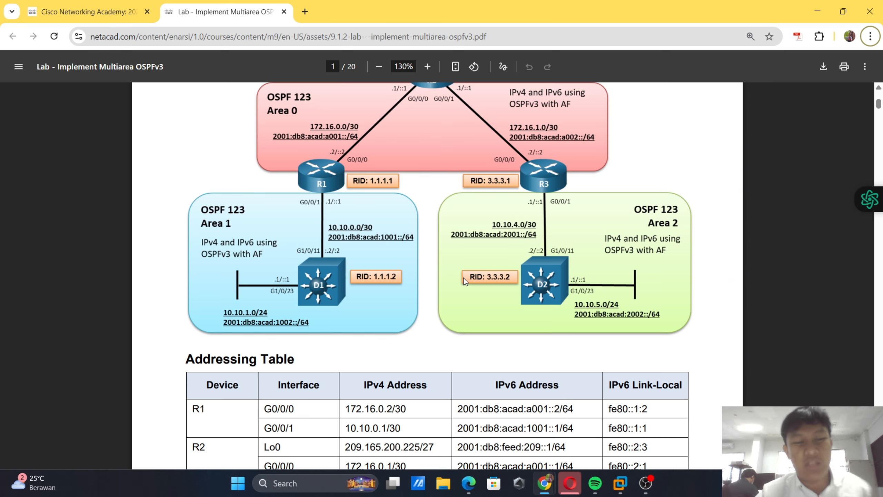
key(alt+Tab)
- Start routers R2, R1 and R3
scroll(429, 188, up, 5)
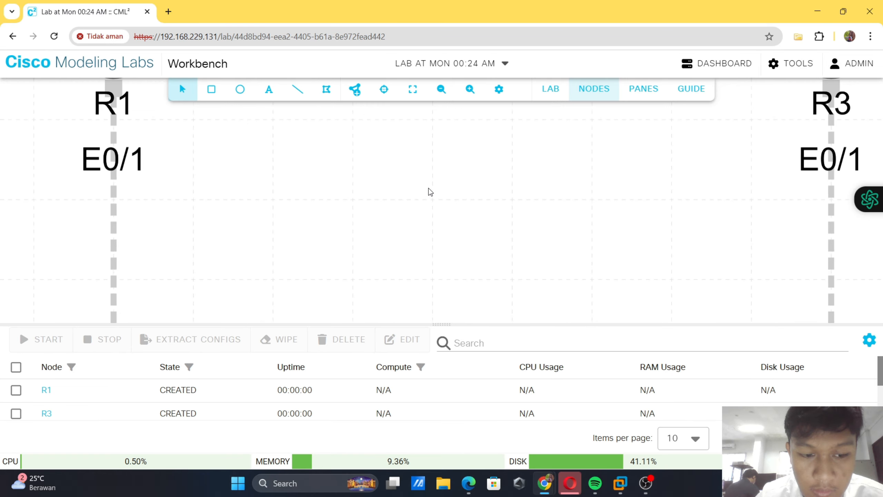
scroll(428, 188, down, 6)
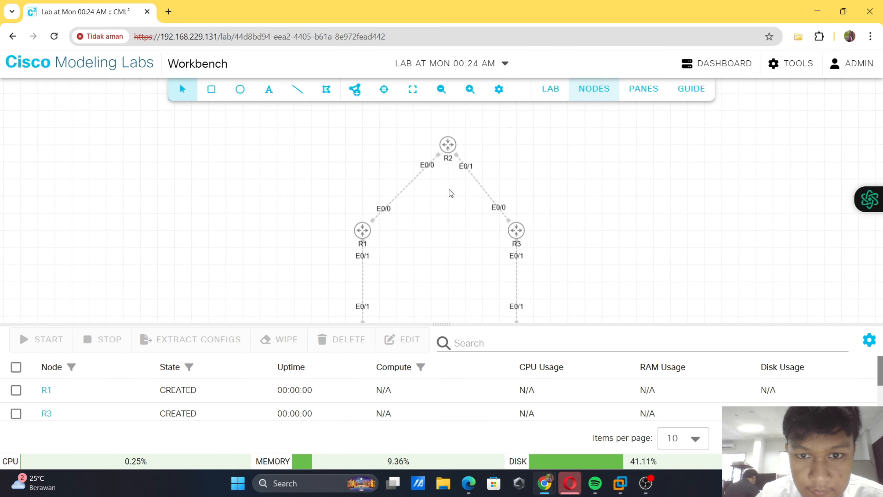
click(448, 145)
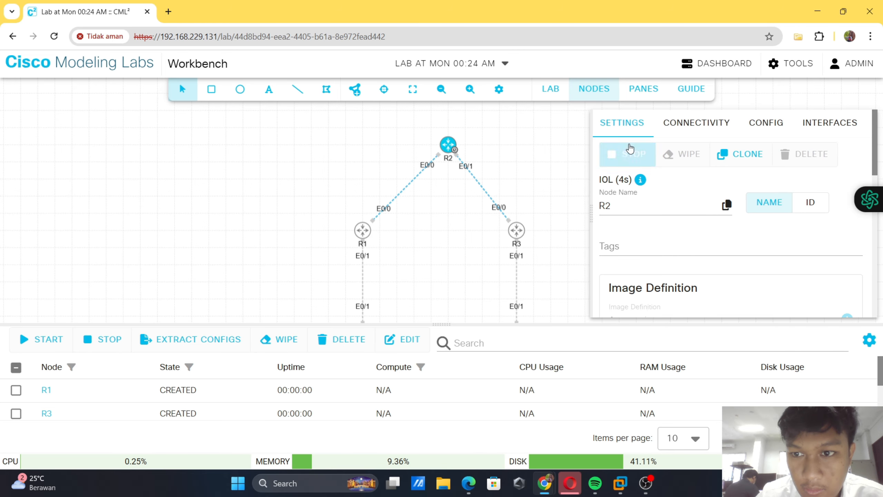
click(363, 235)
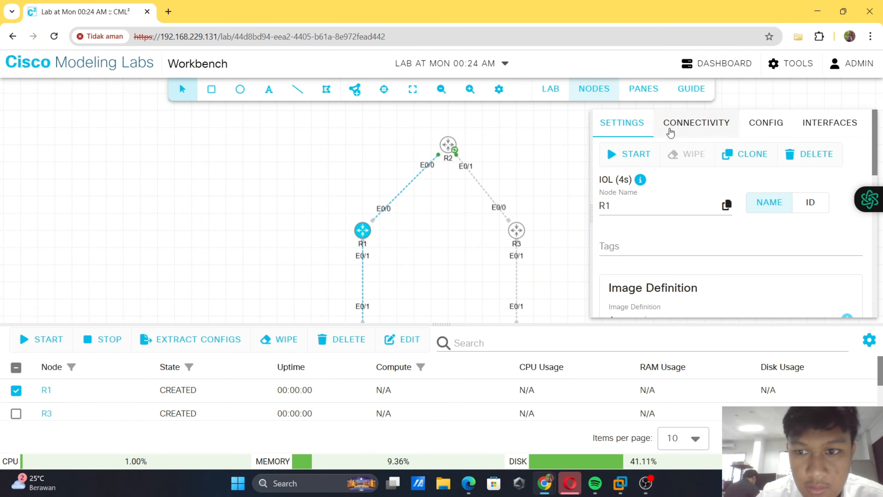
click(626, 154)
click(516, 231)
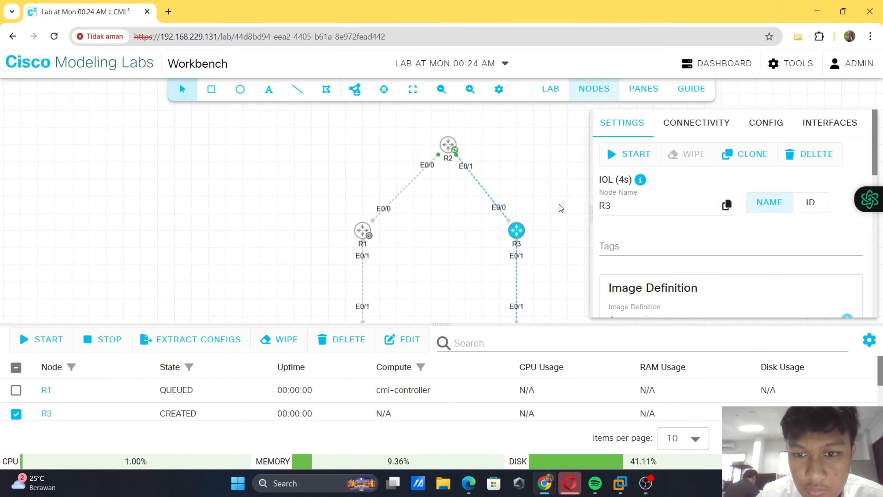
click(622, 155)
- Start switches D1 and D2 in the lab topology
scroll(556, 197, down, 5)
scroll(523, 226, up, 1)
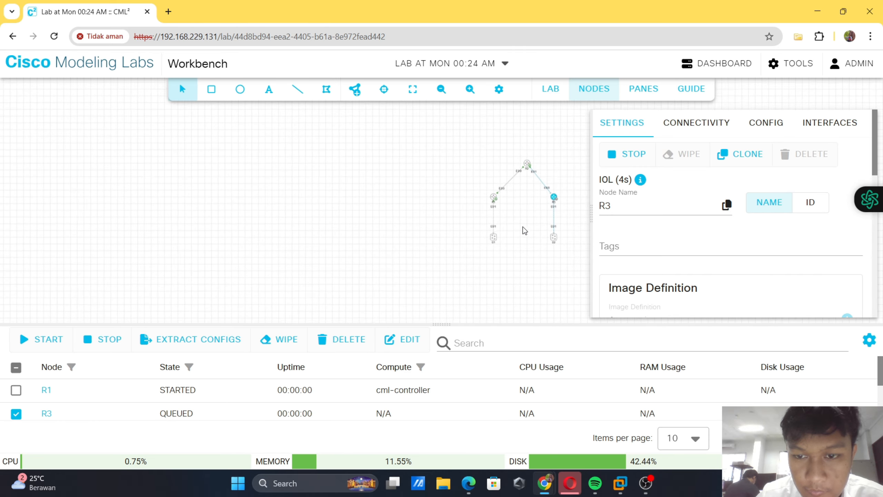
scroll(523, 227, up, 3)
click(446, 255)
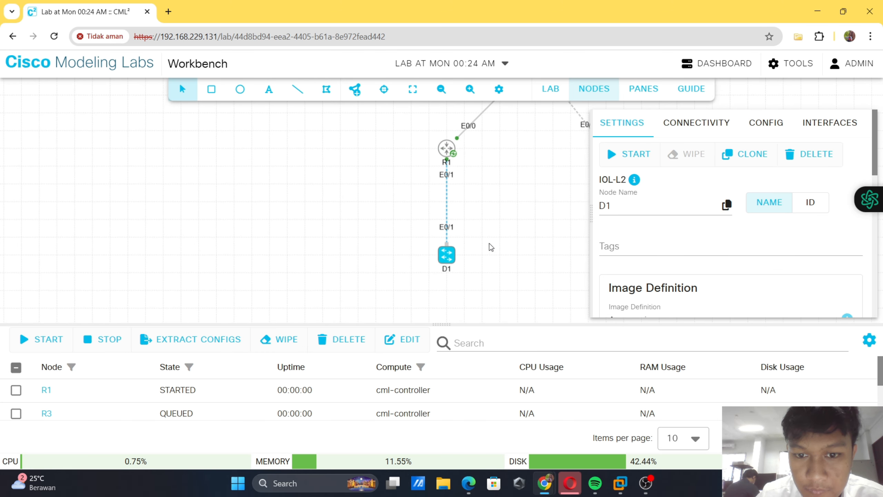
click(629, 154)
scroll(516, 192, up, 2)
drag(517, 192, 353, 183)
click(516, 281)
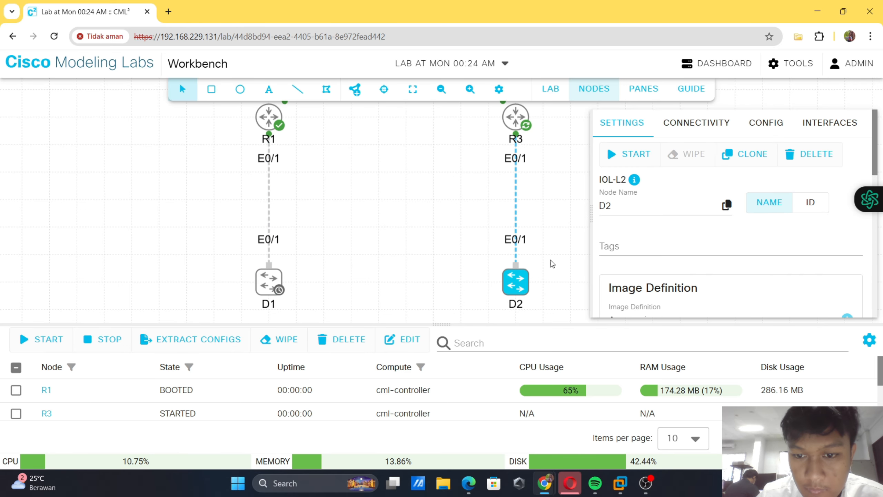
click(628, 153)
click(416, 194)
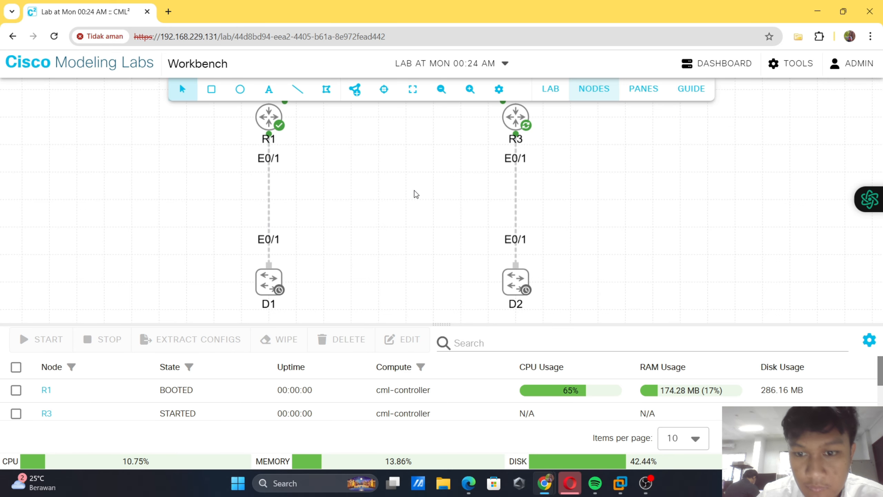
- Check the boot state of D2 and the other nodes, and look through R1's node settings
click(515, 279)
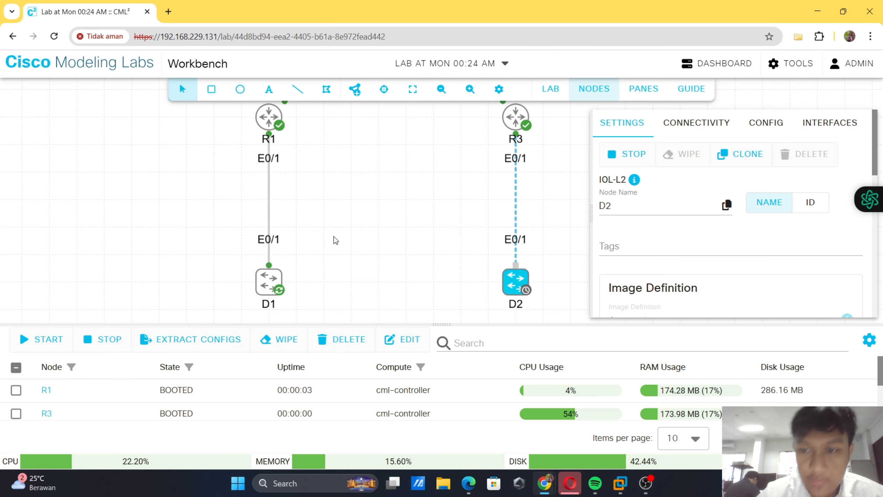
scroll(335, 240, down, 2)
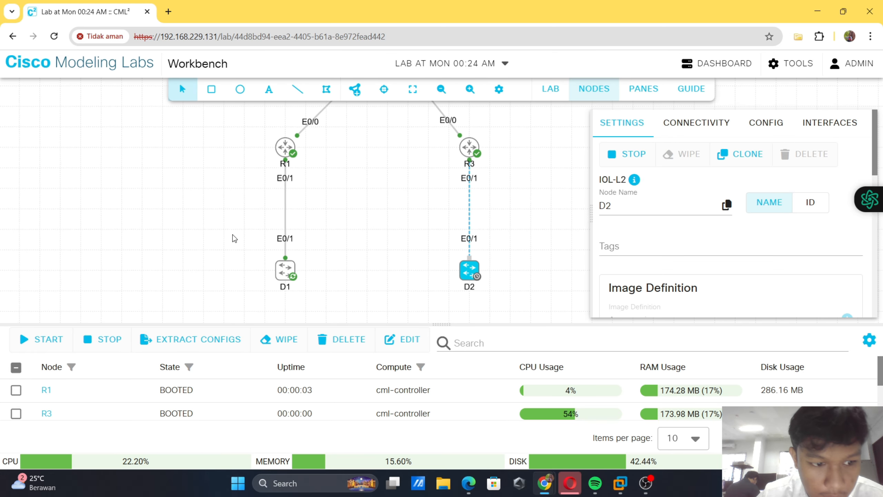
click(183, 248)
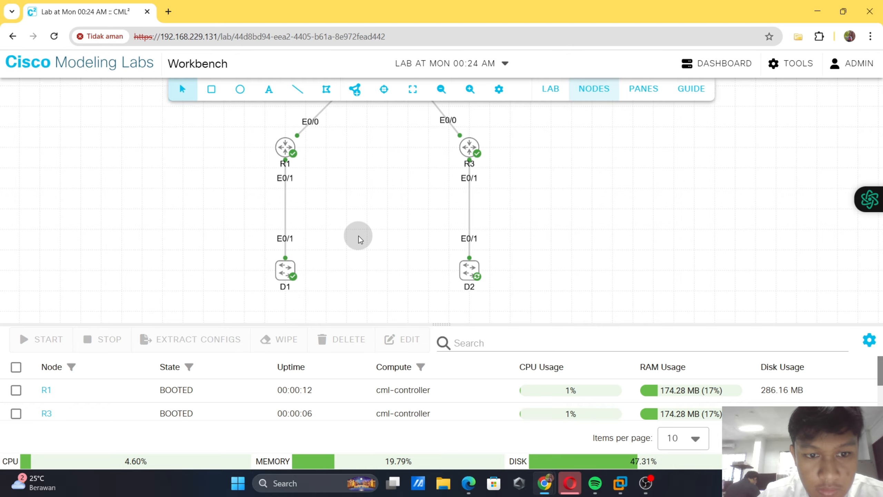
scroll(376, 196, up, 3)
scroll(377, 197, down, 5)
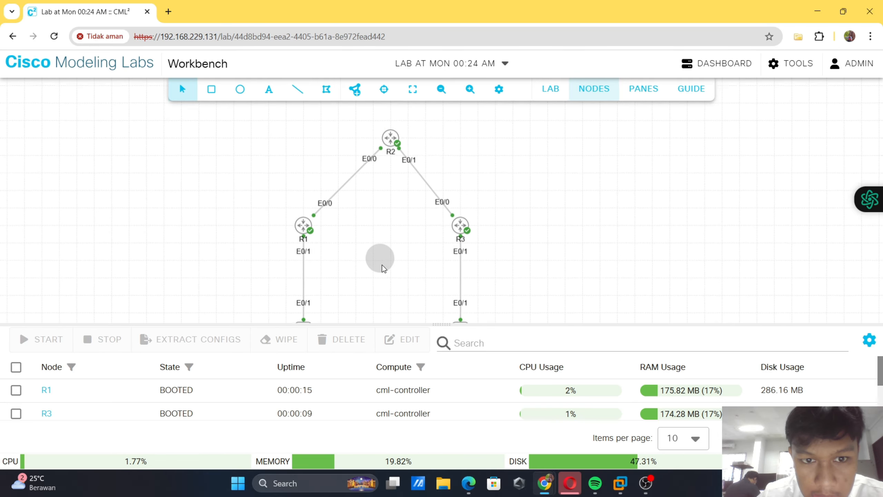
click(305, 237)
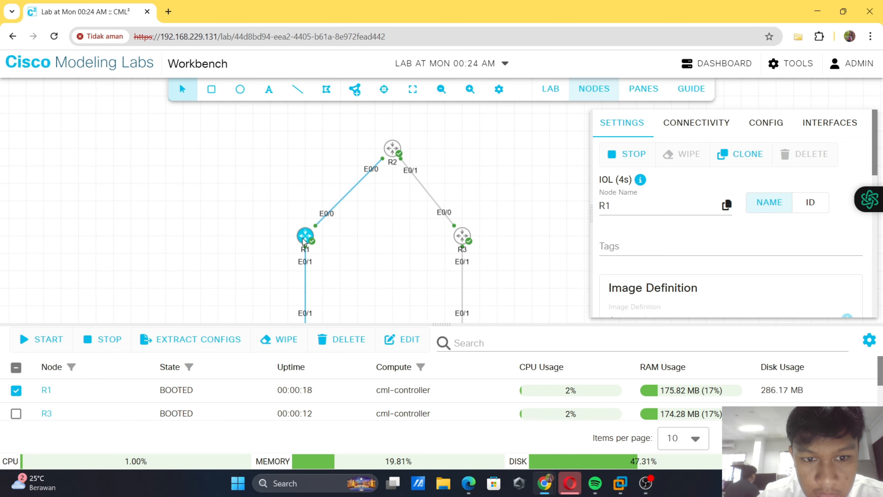
scroll(649, 210, down, 5)
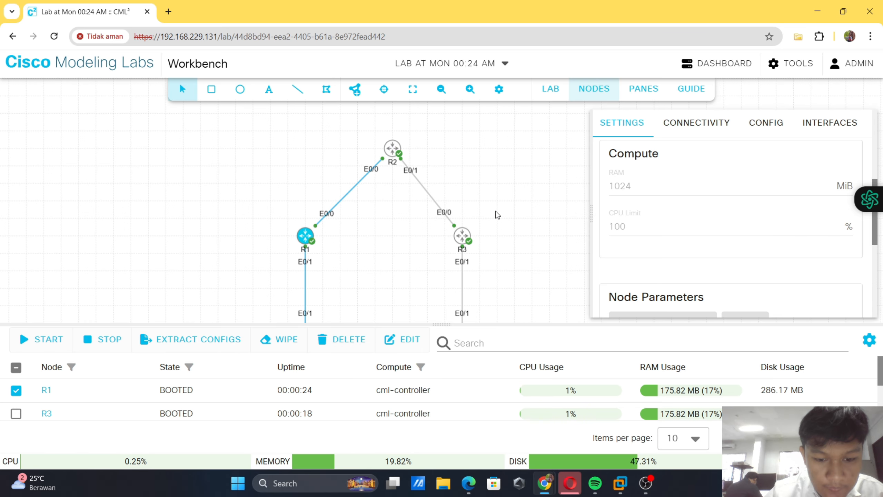
- Switch to the lab PDF and read the Part 1 instructions through the Router R1 startup configuration
key(alt+Tab)
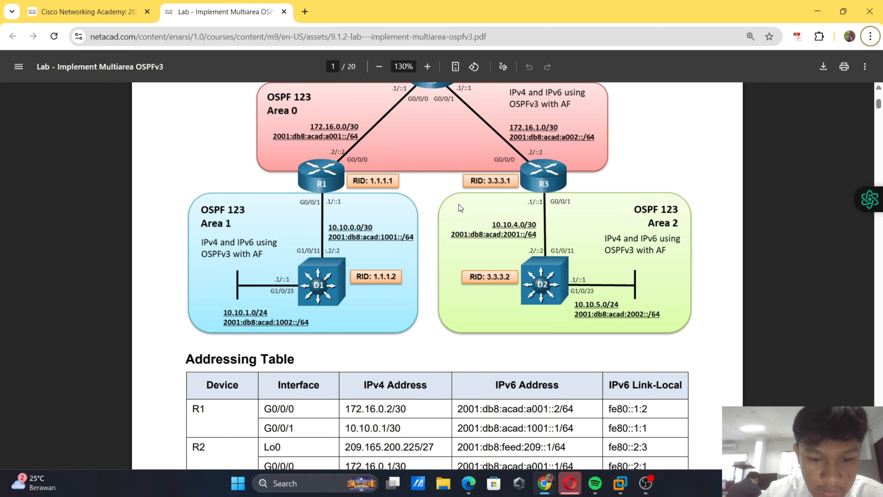
scroll(384, 184, down, 15)
scroll(383, 181, down, 8)
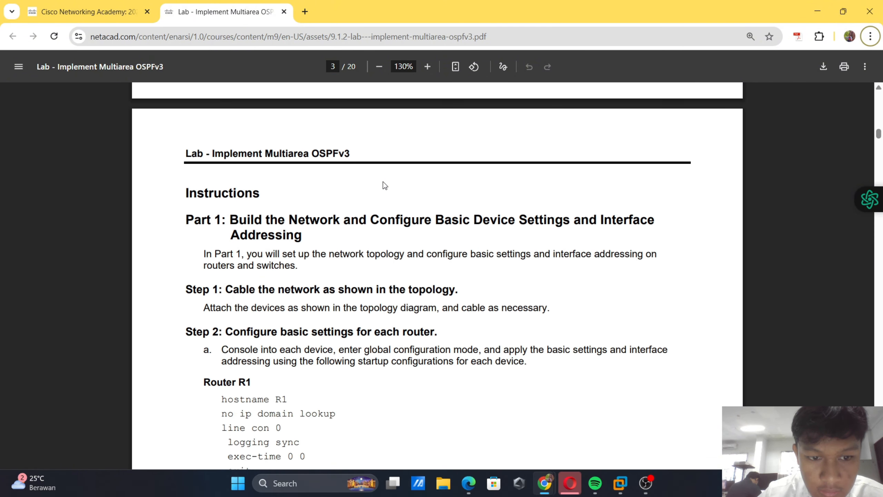
scroll(383, 182, down, 3)
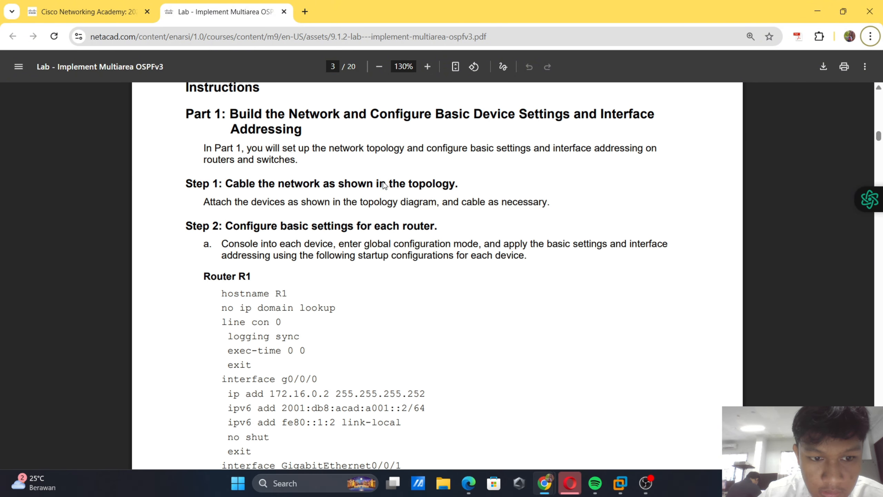
scroll(383, 181, down, 1)
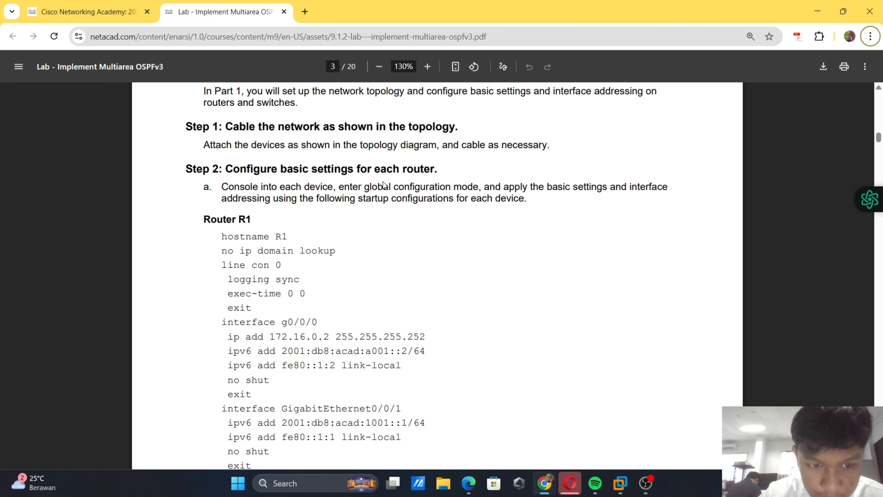
- Return to Cisco Modeling Labs and open the console of router R1 at its command prompt
key(alt+Tab)
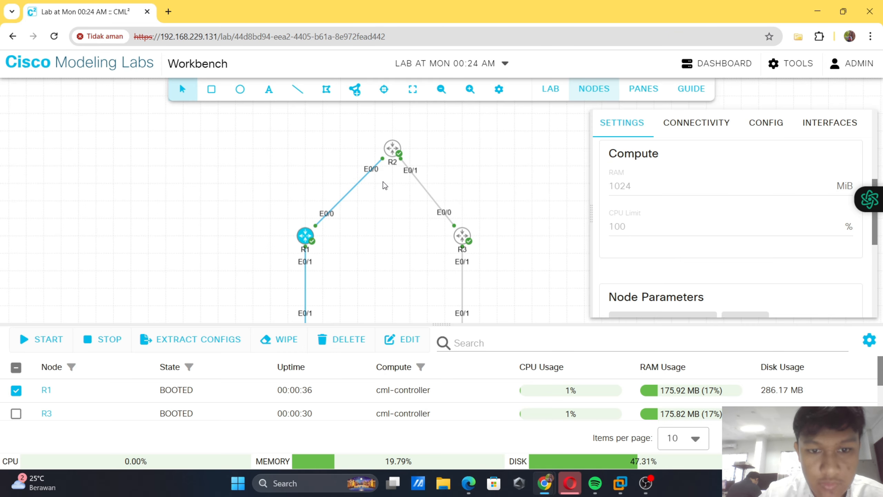
right_click(301, 236)
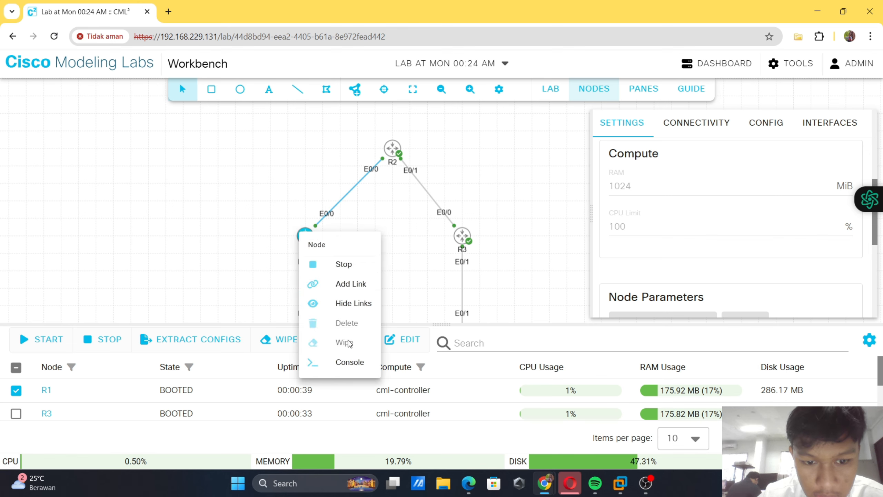
click(347, 364)
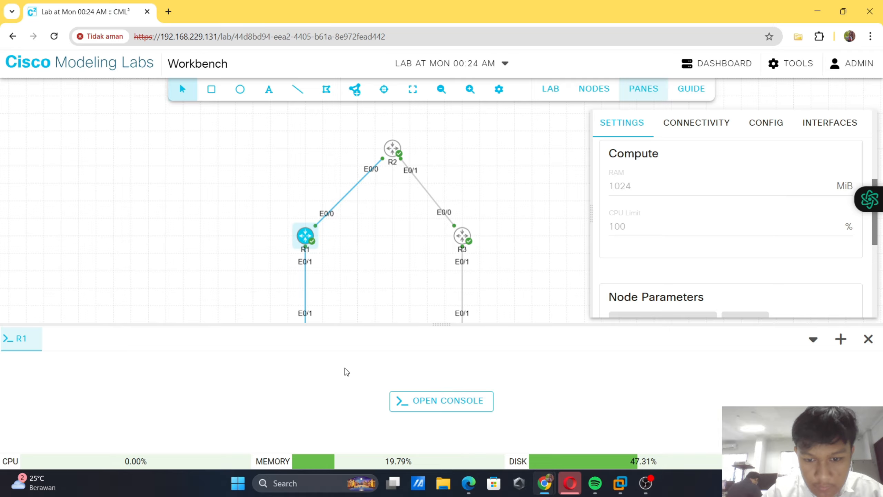
click(424, 401)
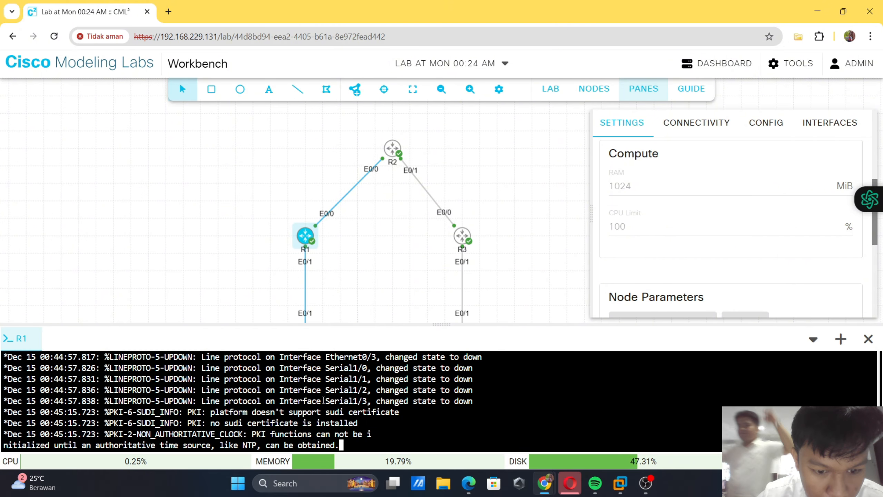
key(Return)
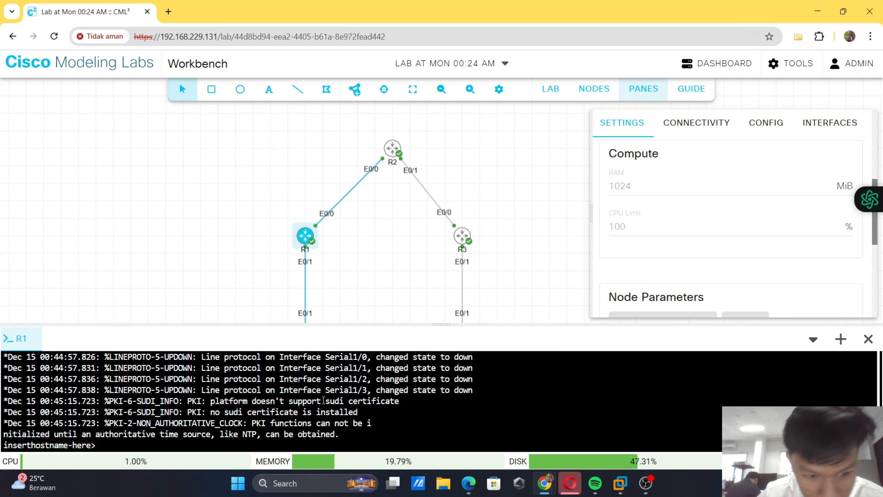
key(Return)
- Enter privileged mode on R1 with enable and go into global configuration from the terminal
key(alt+Tab)
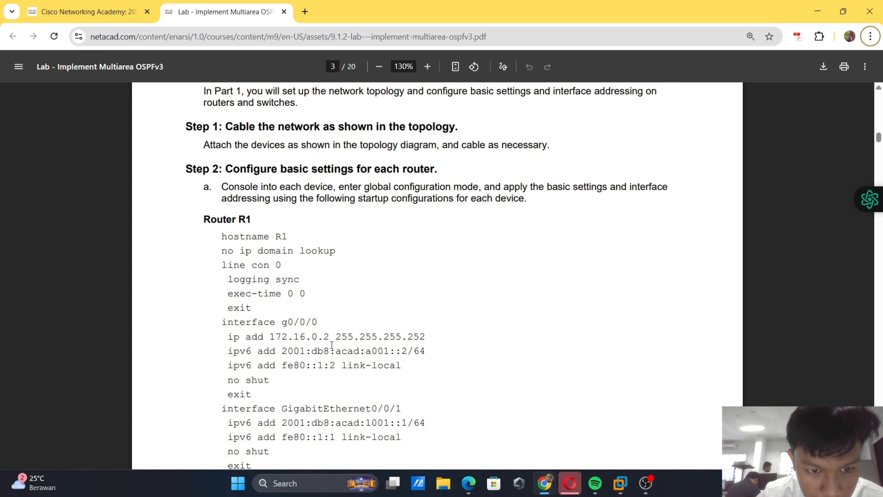
key(alt+Tab)
text(enab)
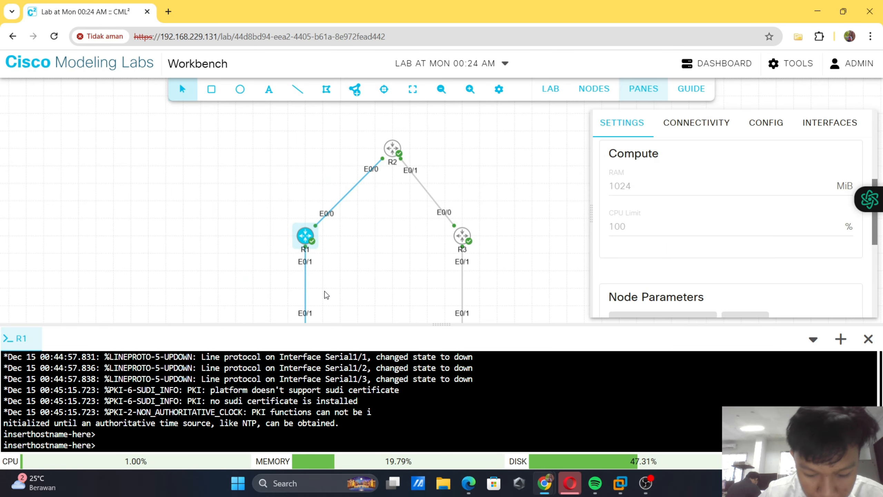
key(Tab)
key(Return)
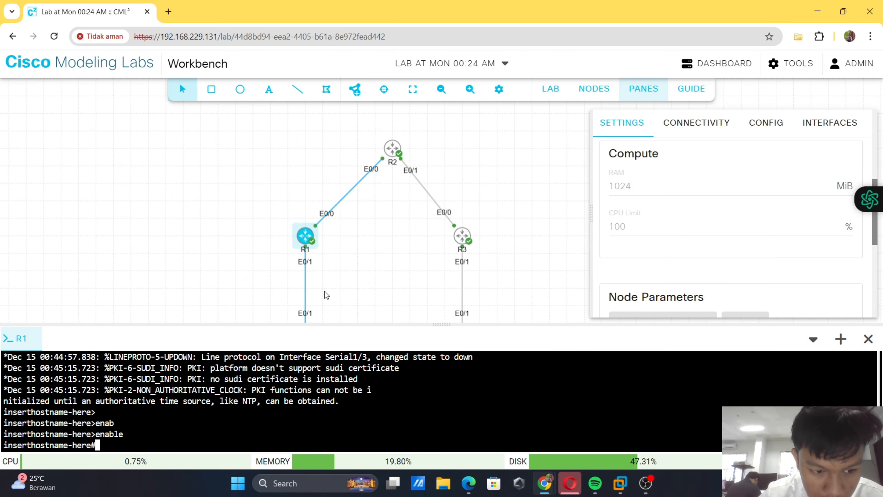
text(conf)
key(Tab)
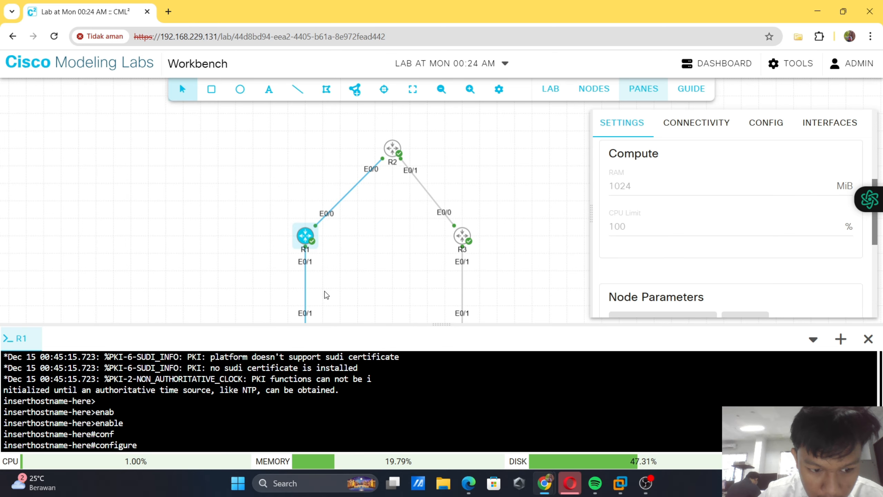
key(Return)
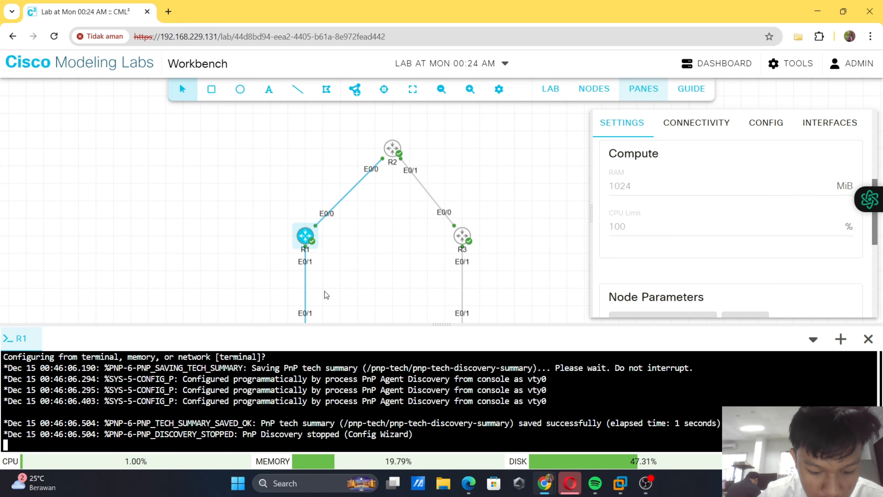
key(Return)
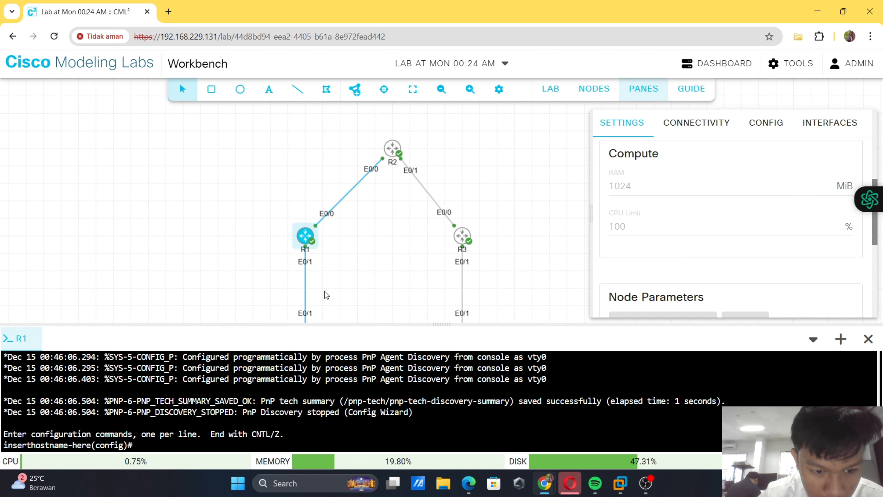
- Check the hostname in the lab PDF and set the router's hostname to R1
key(alt+Tab)
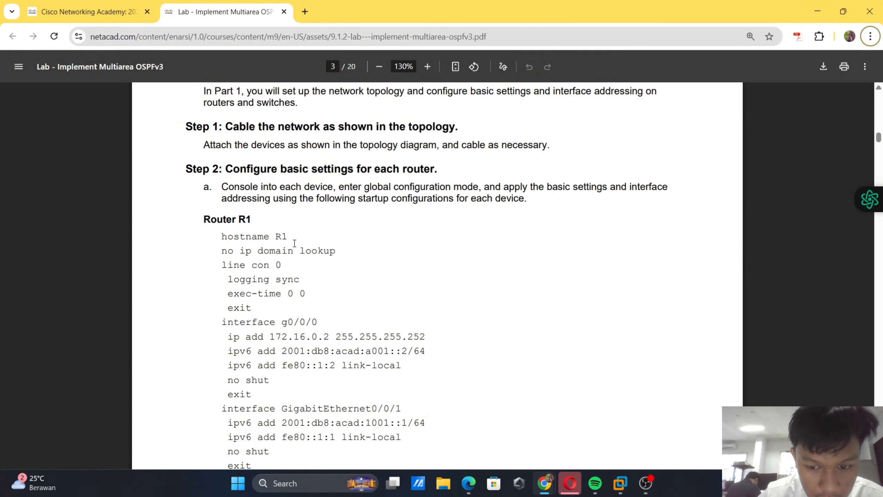
key(alt+Tab)
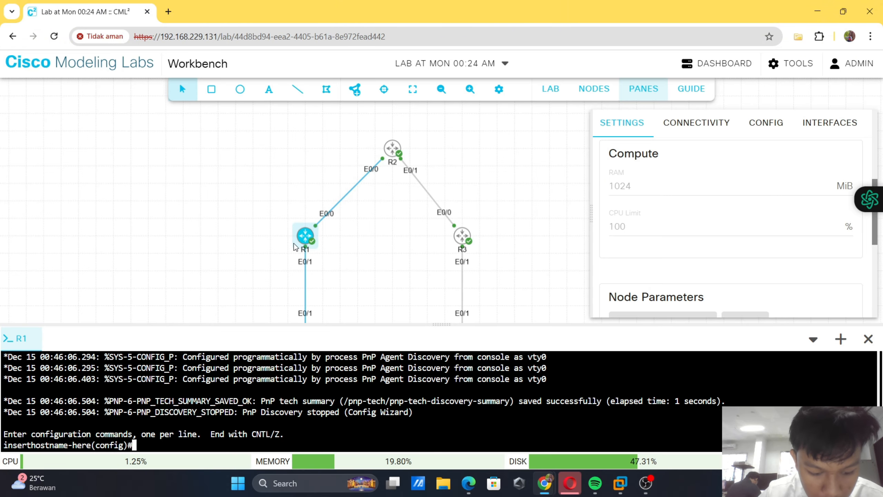
key(Tab)
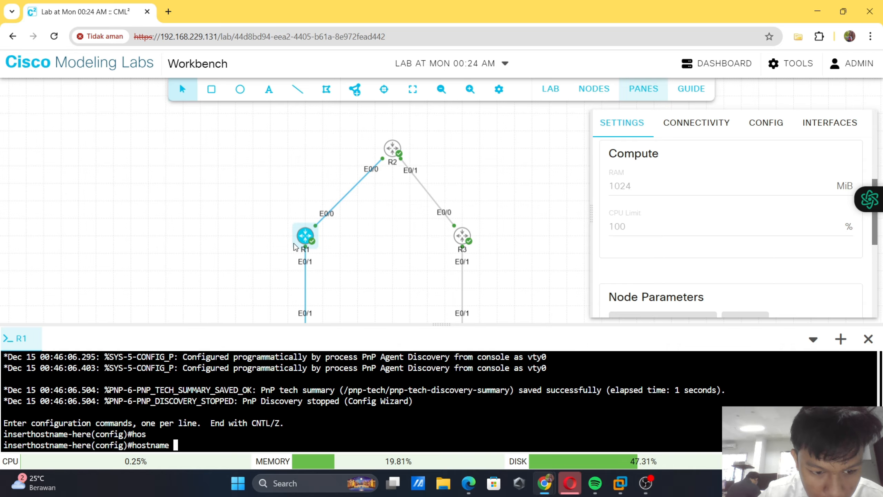
text(R1)
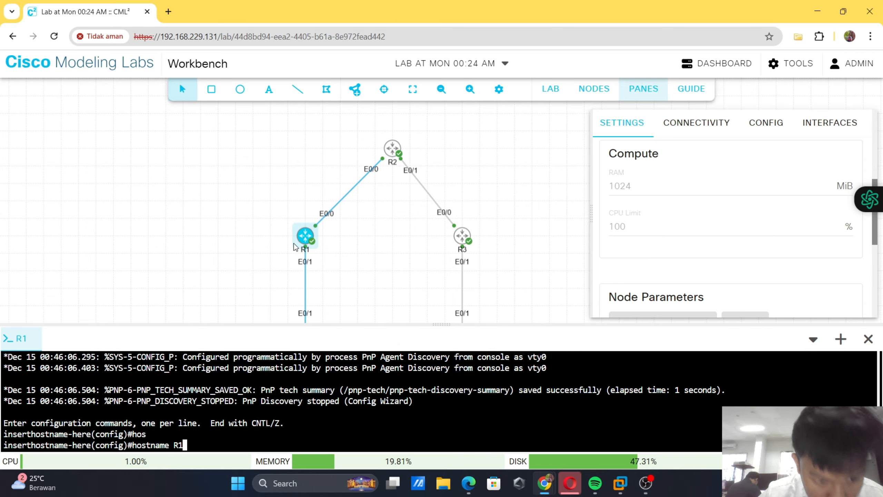
key(Return)
- Arrange the lab PDF and the Cisco Modeling Labs window side by side and enlarge the R1 console pane
key(alt+Tab)
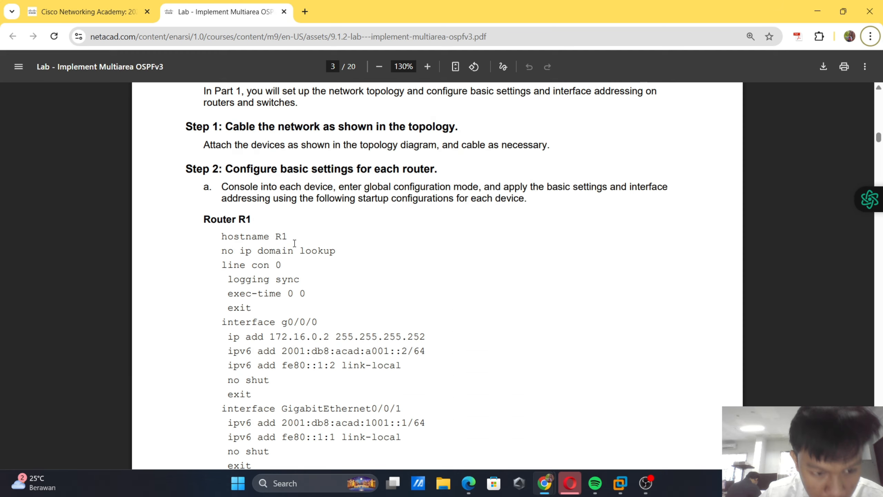
key(alt+Tab)
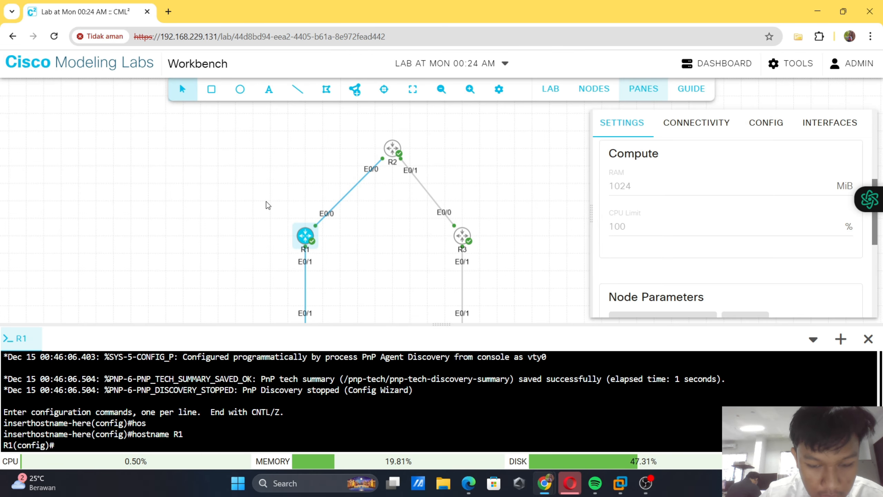
key(super+Right)
click(84, 99)
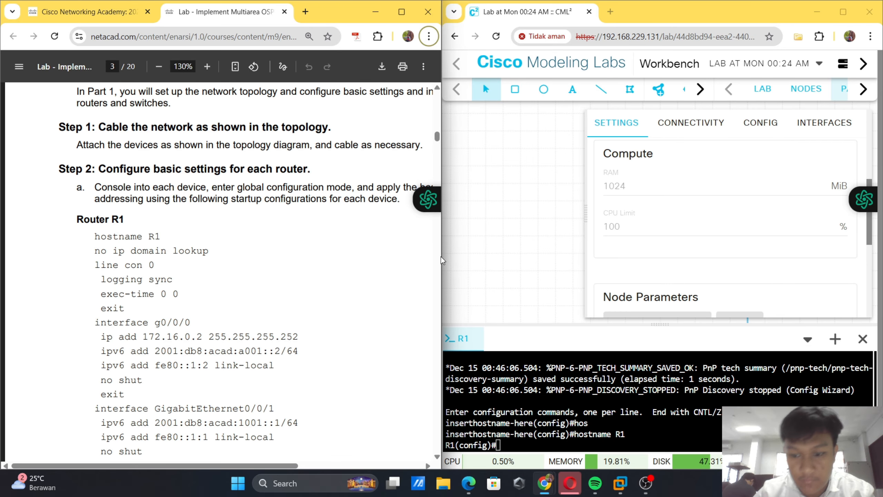
drag(556, 324, 557, 146)
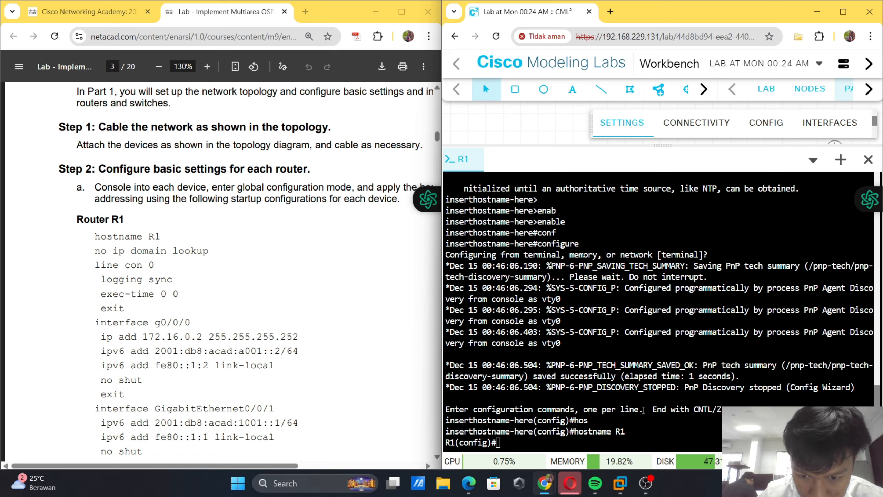
- Disable IP domain lookup on R1 with no ip domain lookup
text(no )
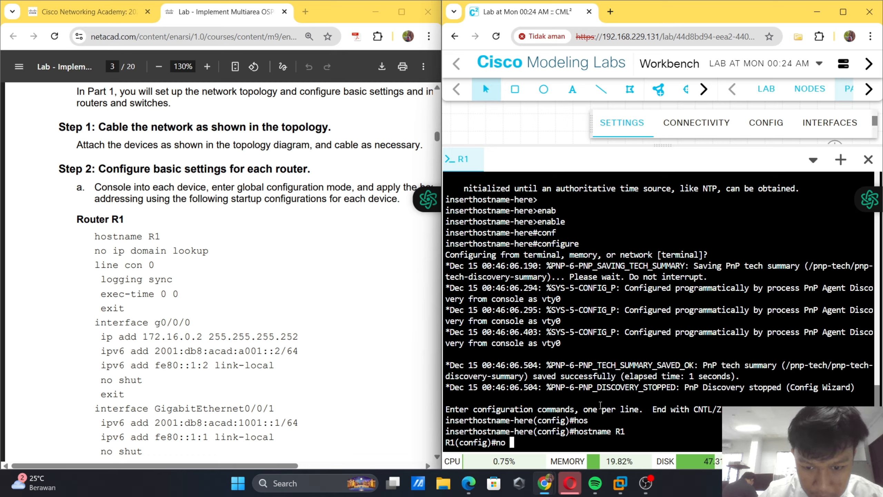
text(ip domain)
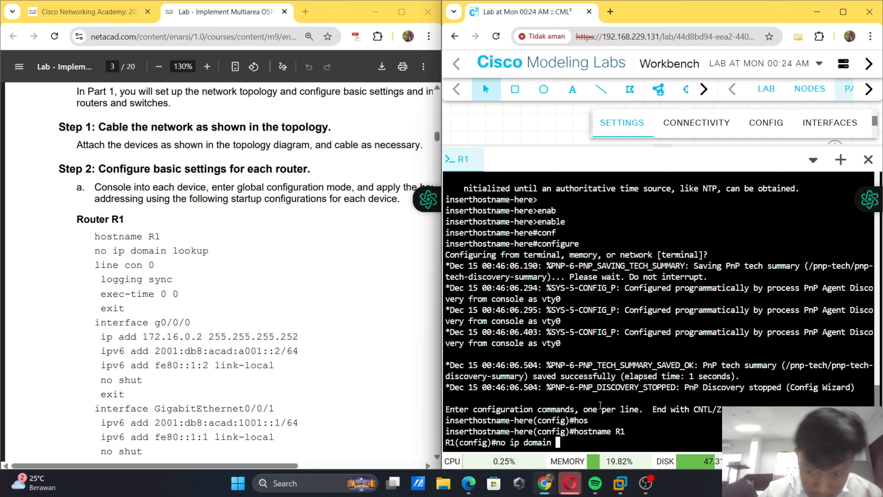
text( lookpup)
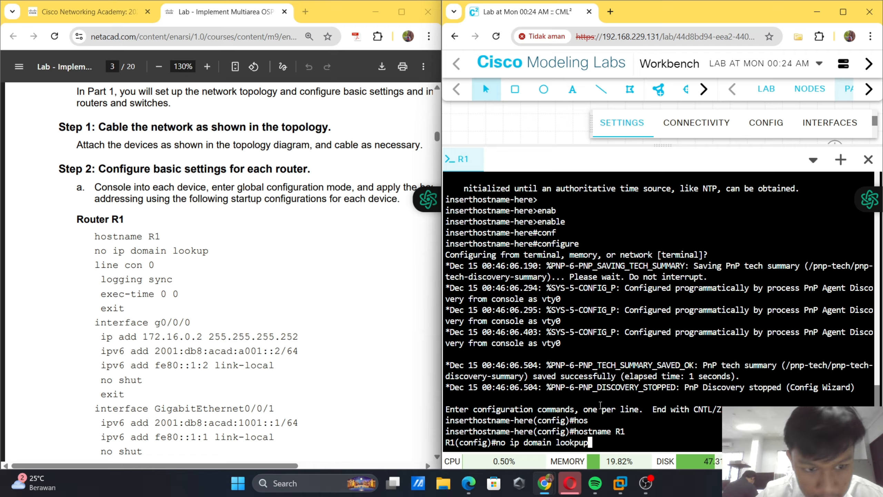
key(BackSpace)
key(BackSpace)
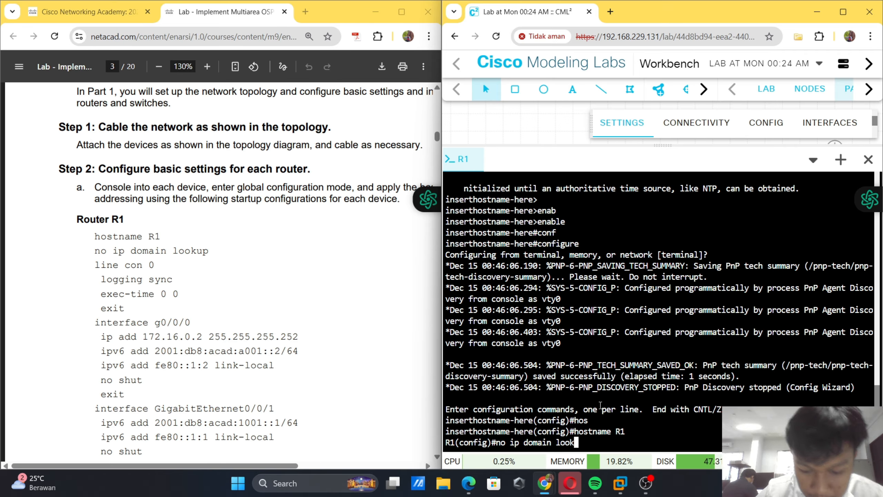
text(up)
key(Return)
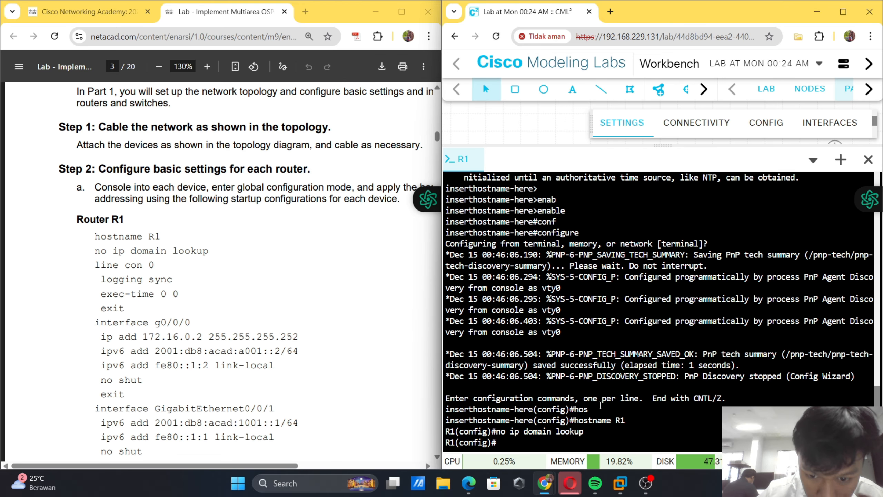
- Enter configuration of line console 0 on R1 and enable synchronous logging
text(lin)
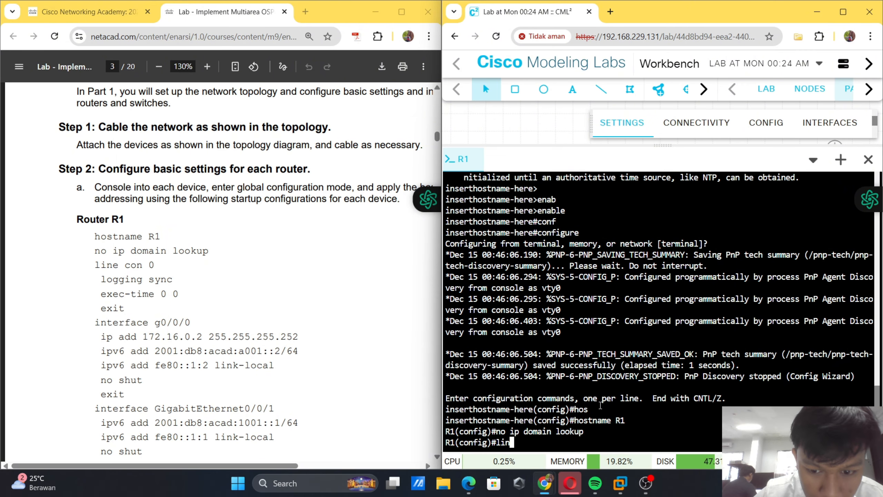
key(Tab)
text(co)
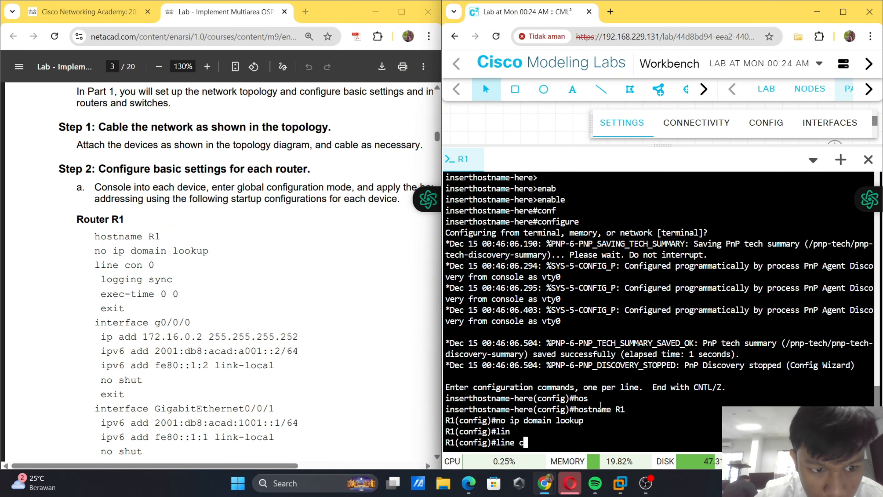
key(Tab)
text(0)
key(Return)
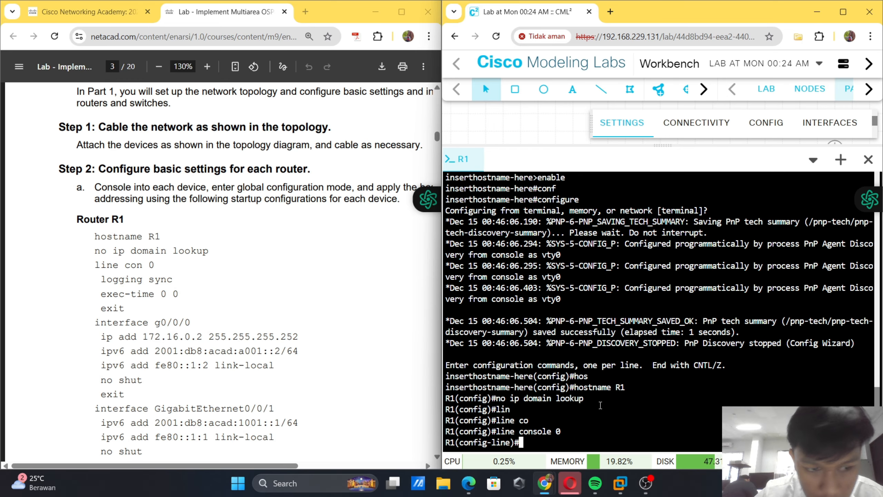
text(loggi)
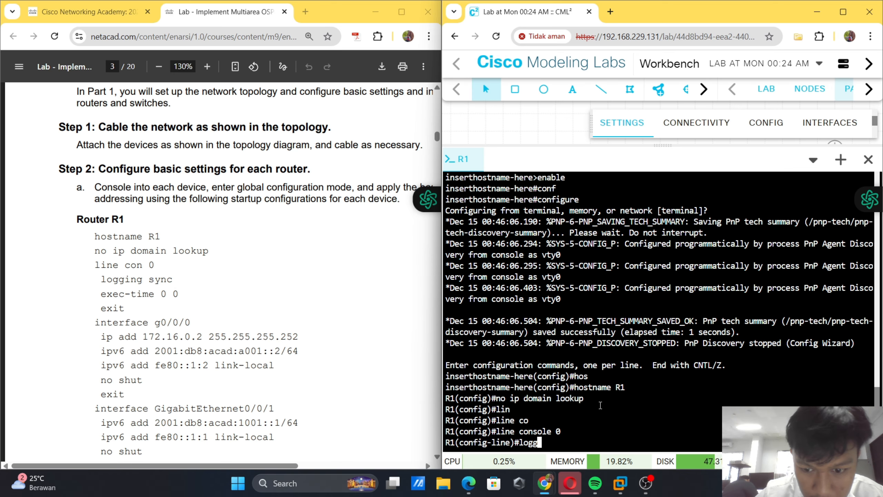
key(Tab)
text(sy)
key(Tab)
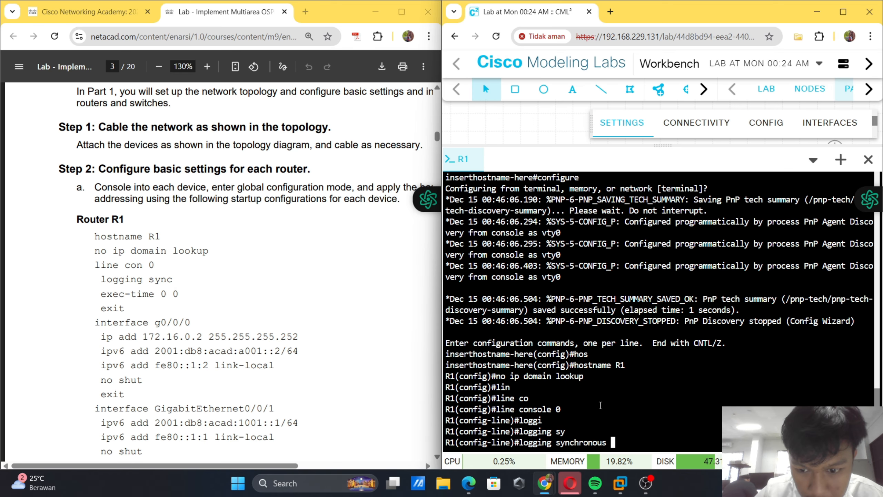
key(Return)
- Set the console line's exec timeout to 0 0 and exit to global configuration
text(exec)
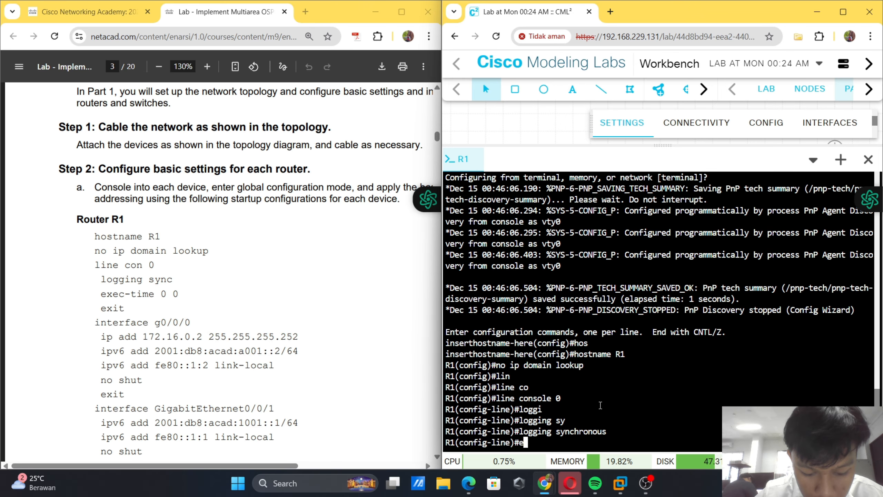
key(Tab)
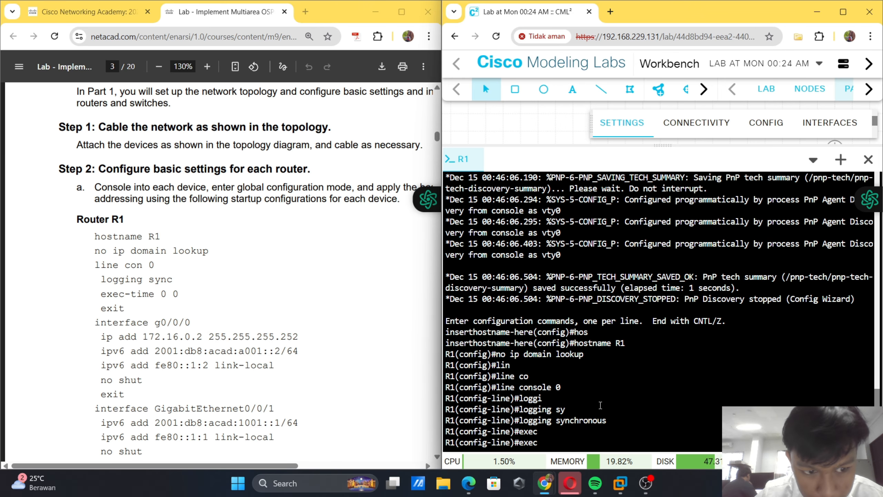
text(-t)
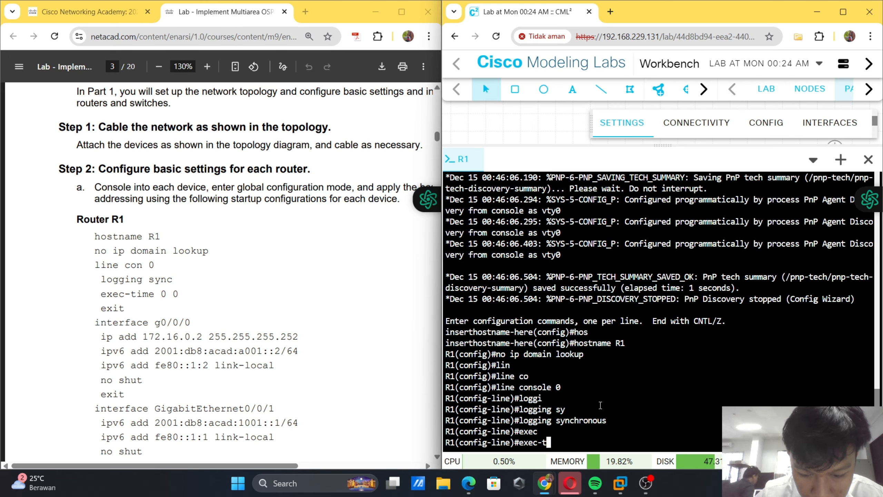
text(ime)
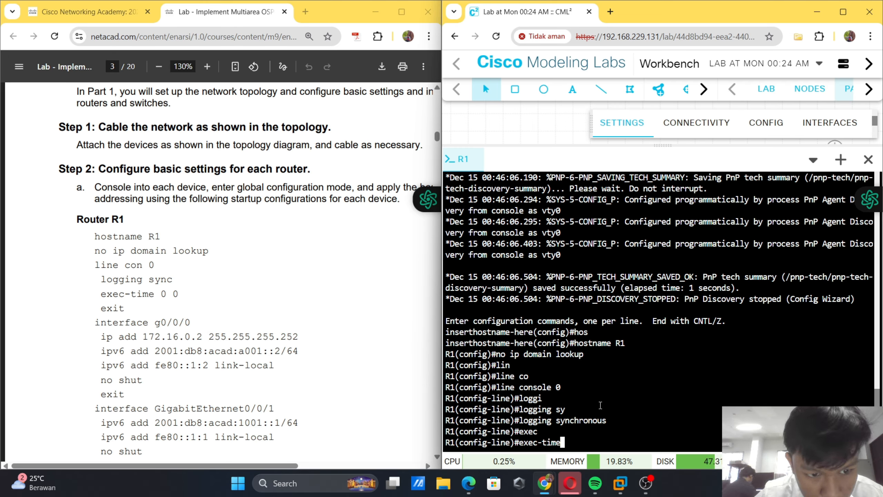
text( 0 )
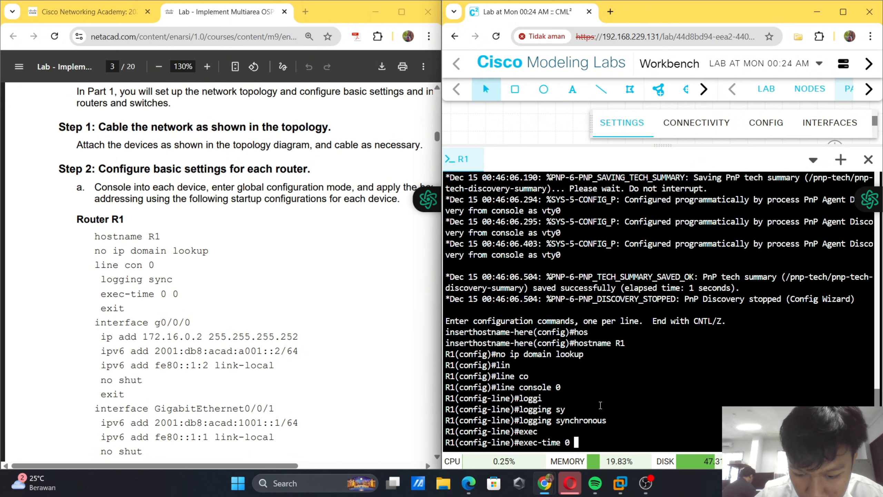
text(0)
key(Return)
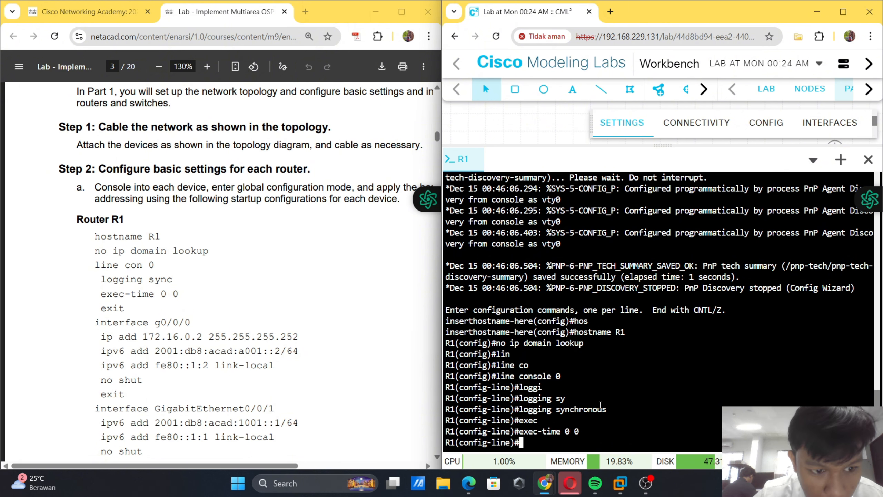
text(exi)
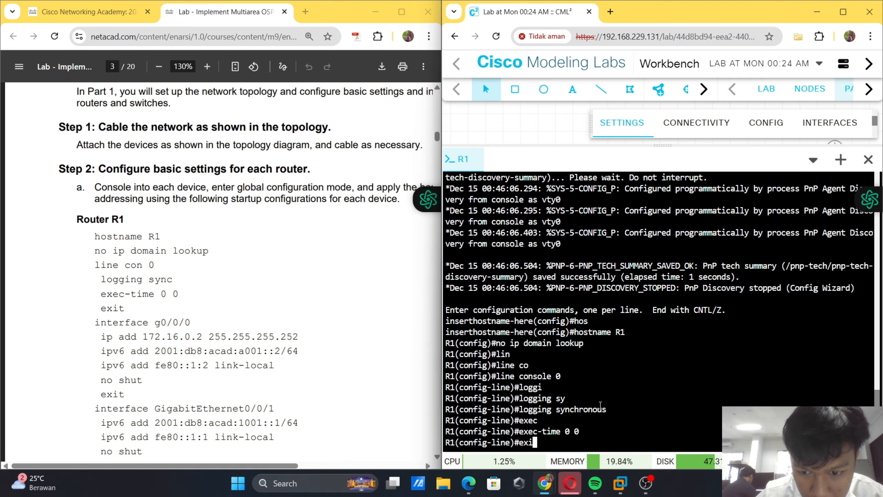
text(t)
key(Return)
- Try to enter interface configuration for g0/0/0 and then for g0/0 on R1
text(in)
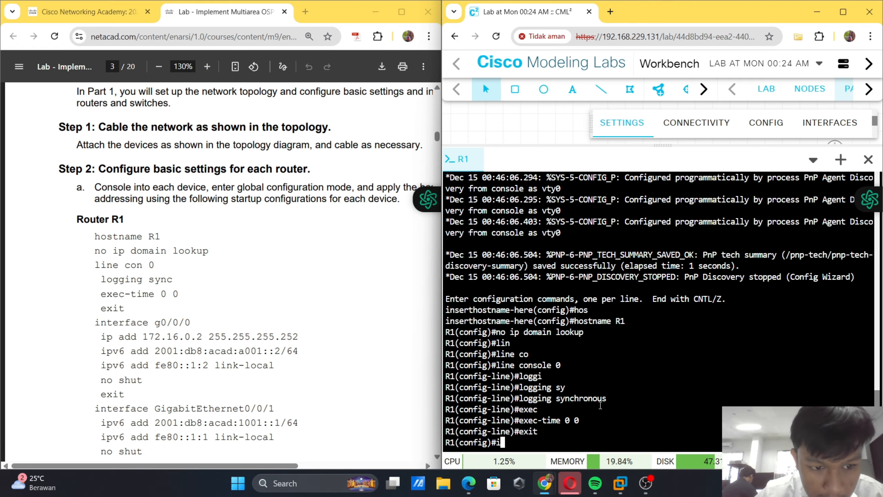
key(Tab)
text(g0/0/0)
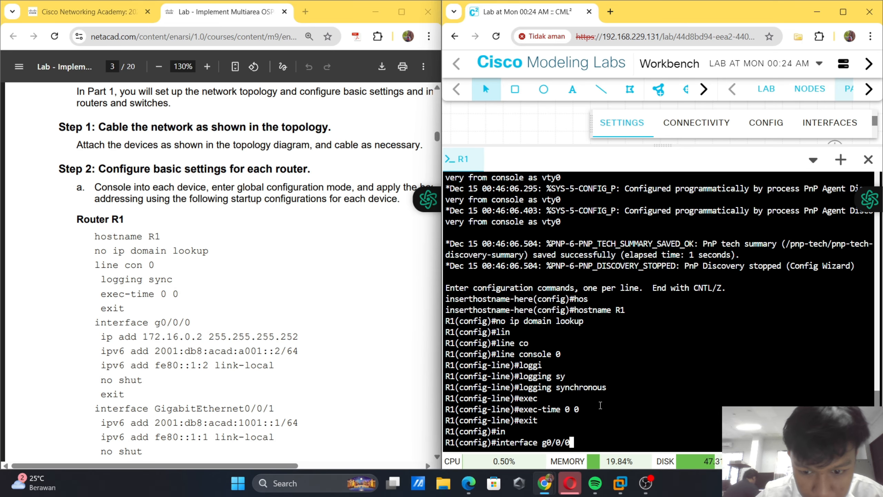
key(Return)
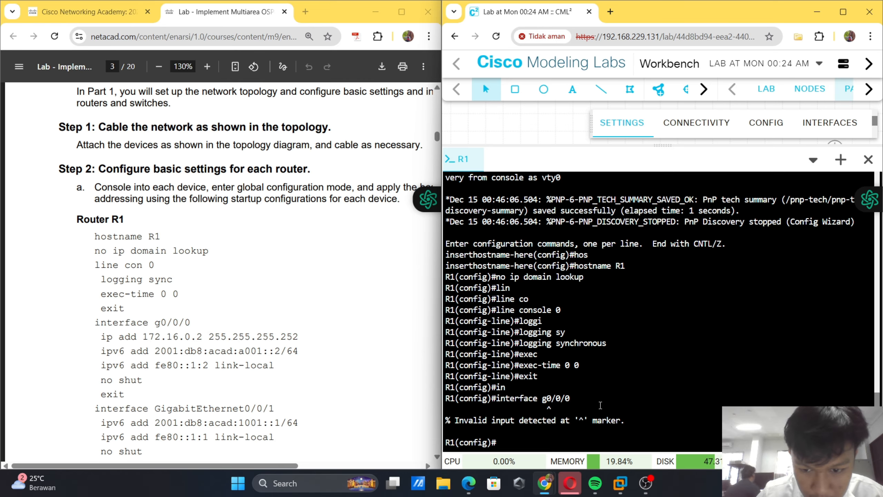
key(Up)
key(BackSpace)
key(BackSpace)
key(Return)
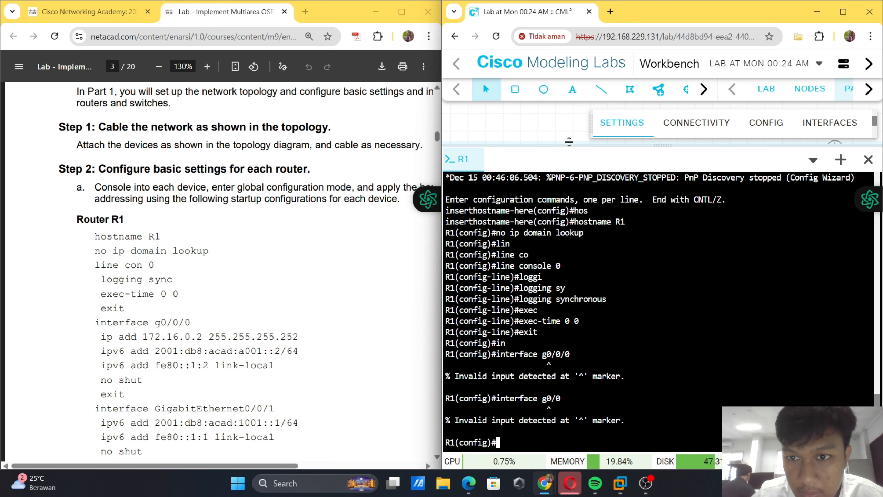
- Check R1's interface labels in the topology and enter configuration of interface e0/0
drag(568, 147, 569, 281)
click(549, 236)
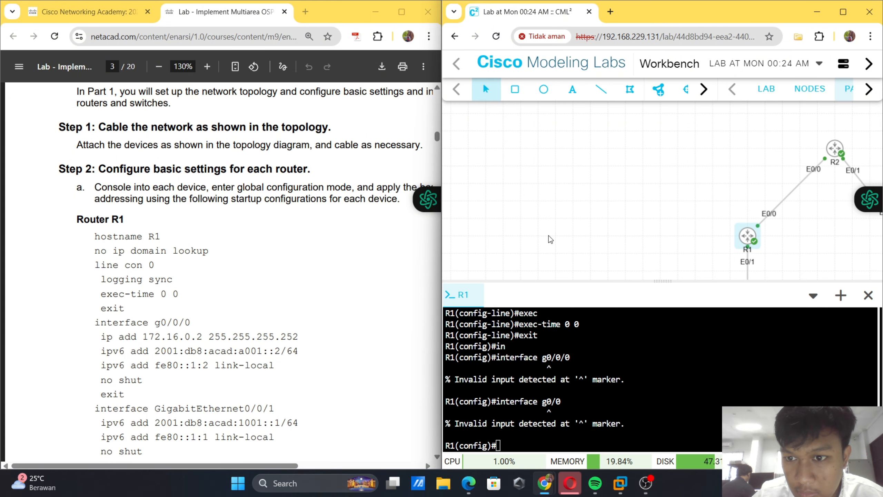
scroll(643, 218, down, 5)
scroll(698, 232, up, 6)
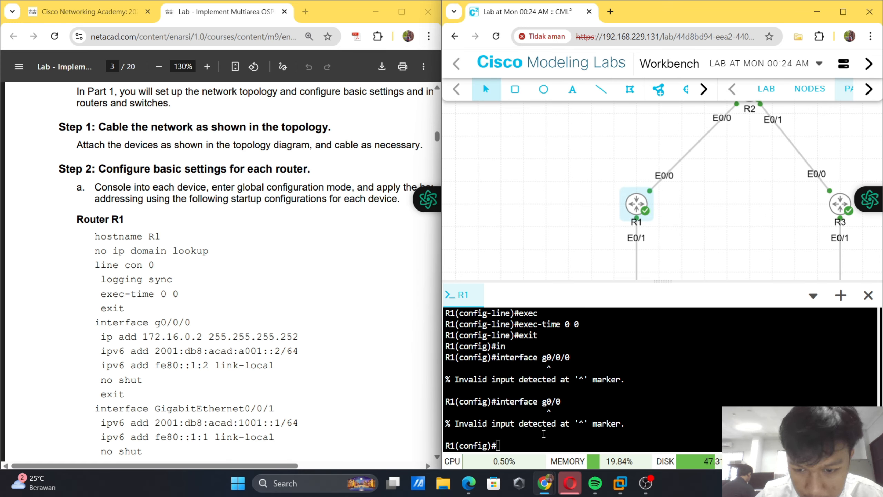
key(Up)
key(Left)
key(Left)
key(Left)
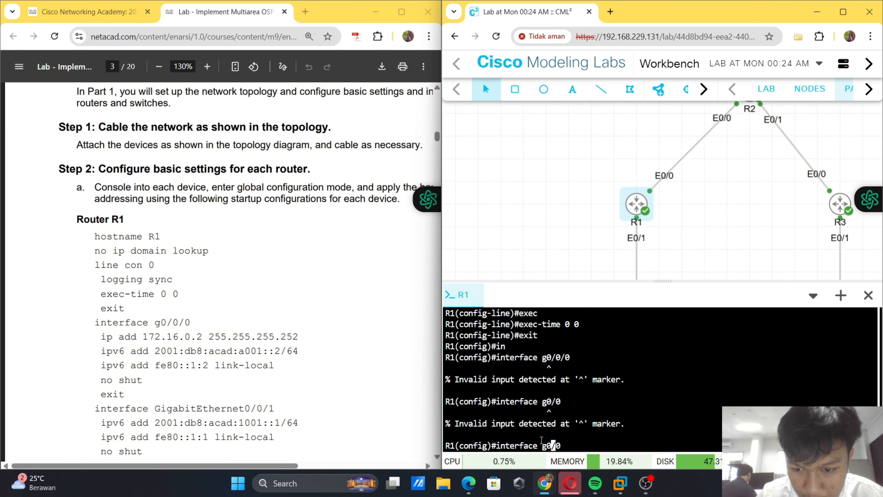
key(BackSpace)
text(e)
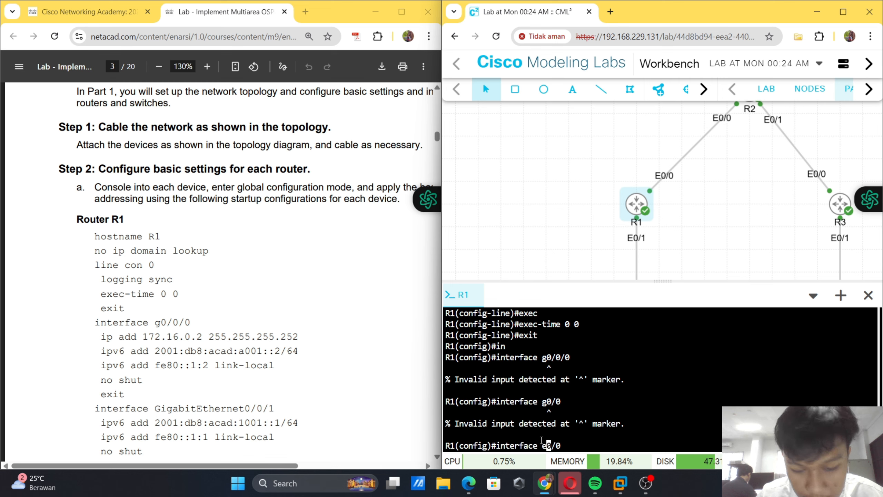
key(Return)
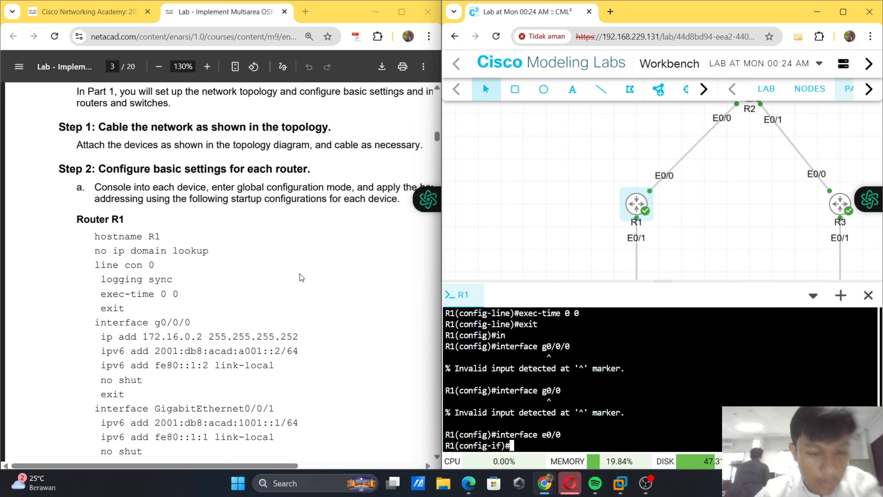
- Check R1's link to R2 in the lab's topology diagram against the Router R1 startup configuration
ctrl+scroll(301, 278, down, 3)
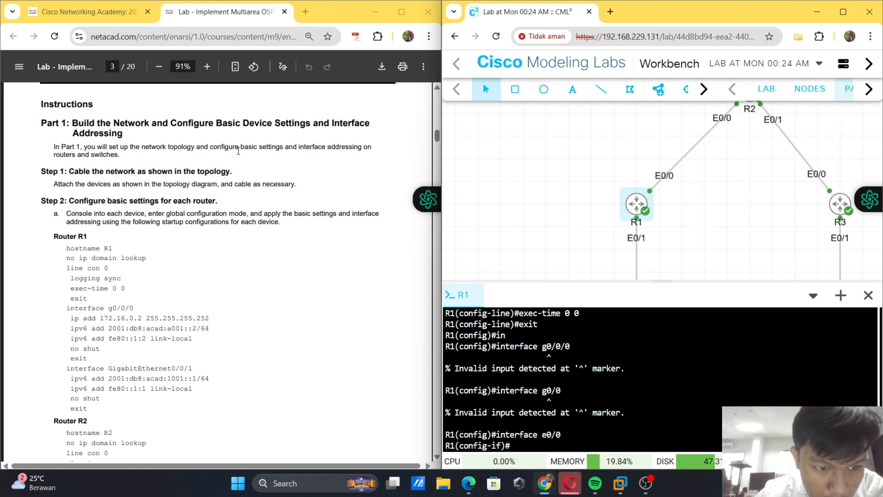
scroll(238, 152, up, 20)
scroll(216, 291, down, 1)
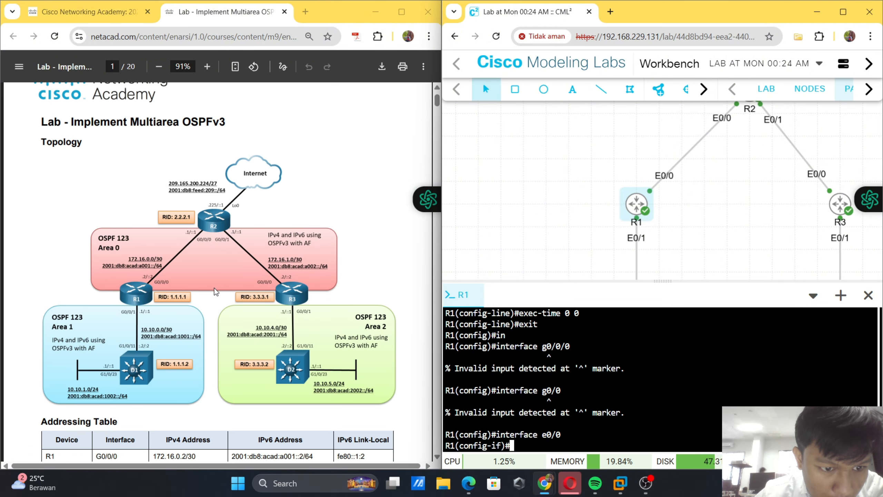
ctrl+scroll(215, 292, up, 3)
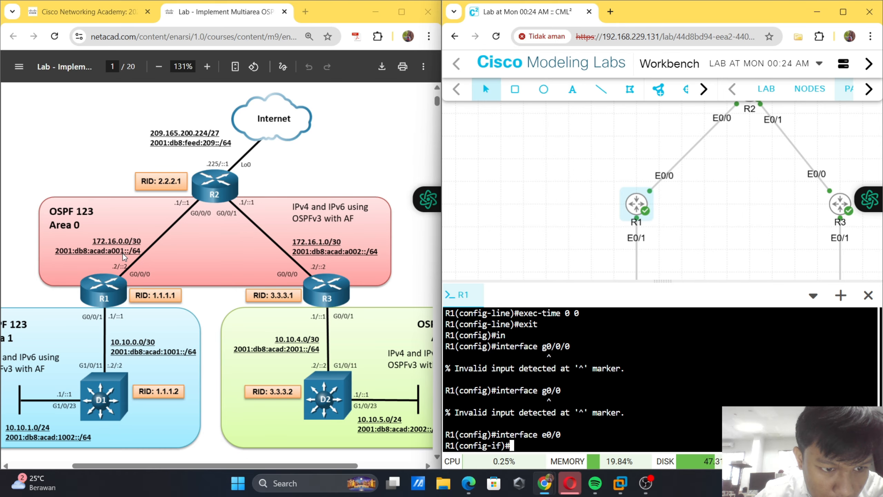
scroll(179, 228, down, 10)
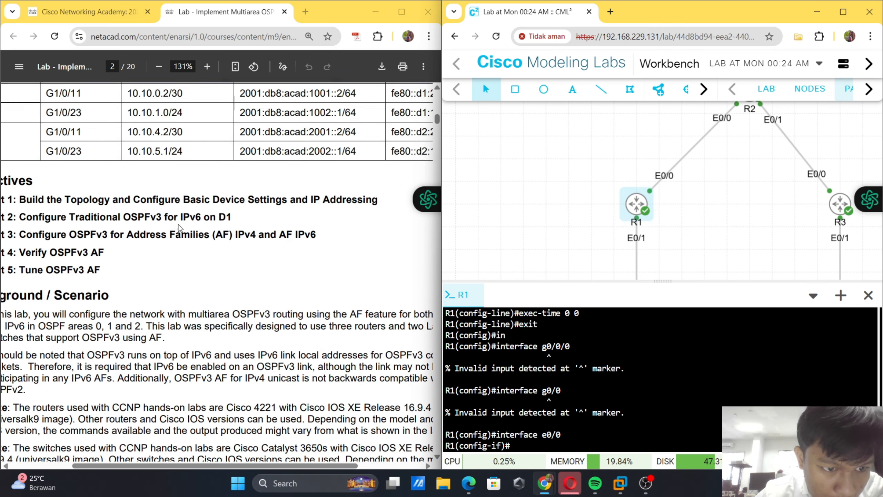
scroll(179, 228, down, 15)
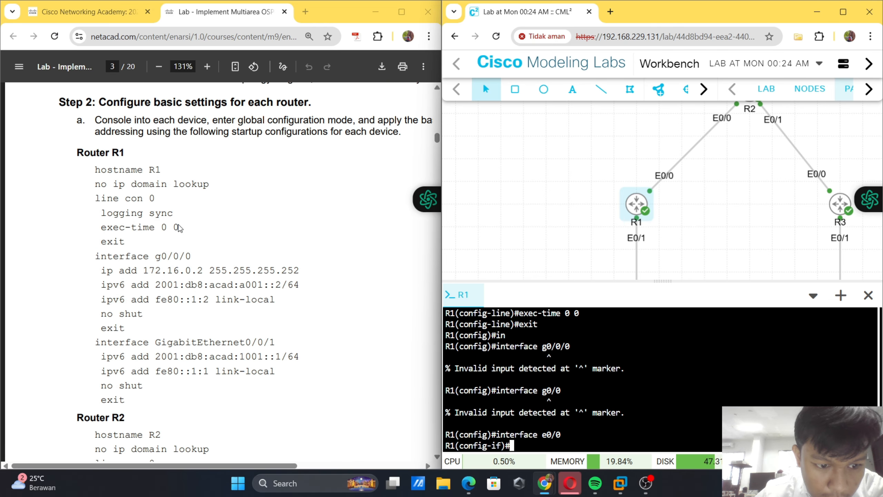
scroll(178, 228, down, 1)
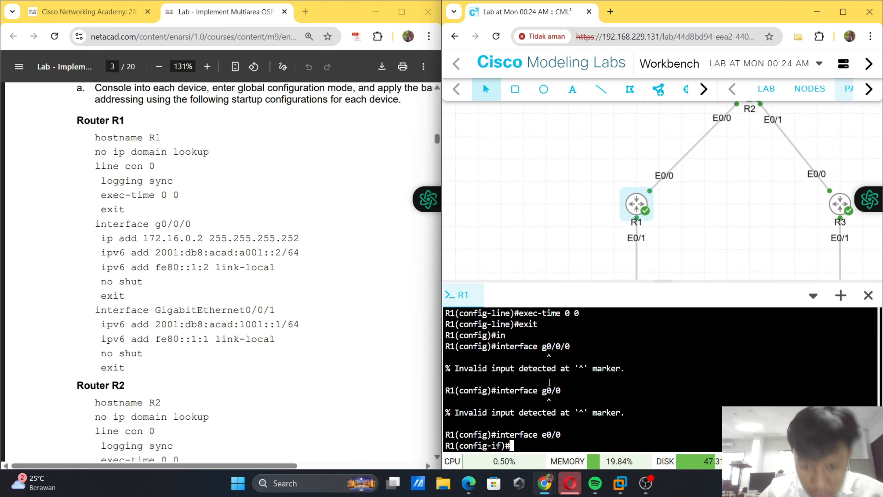
- Assign IPv4 address 172.16.0.2 with mask 255.255.255.252 to R1's interface e0/0
text(ip ad)
key(Tab)
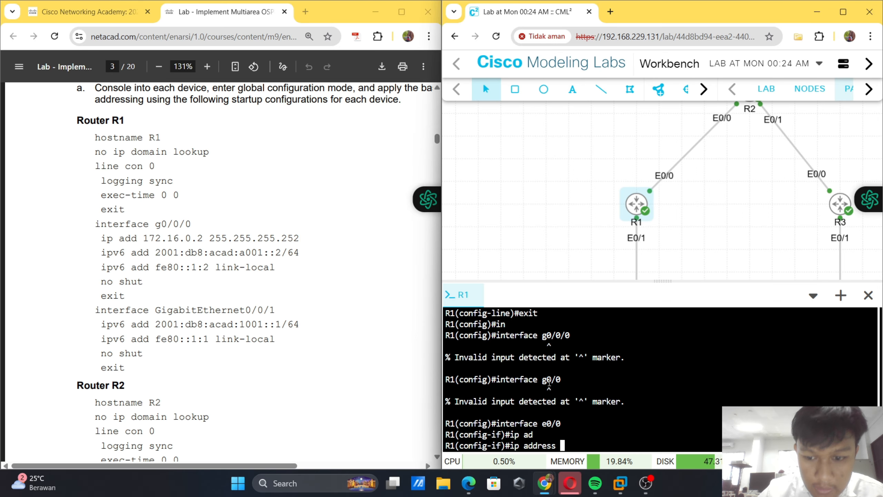
text(172)
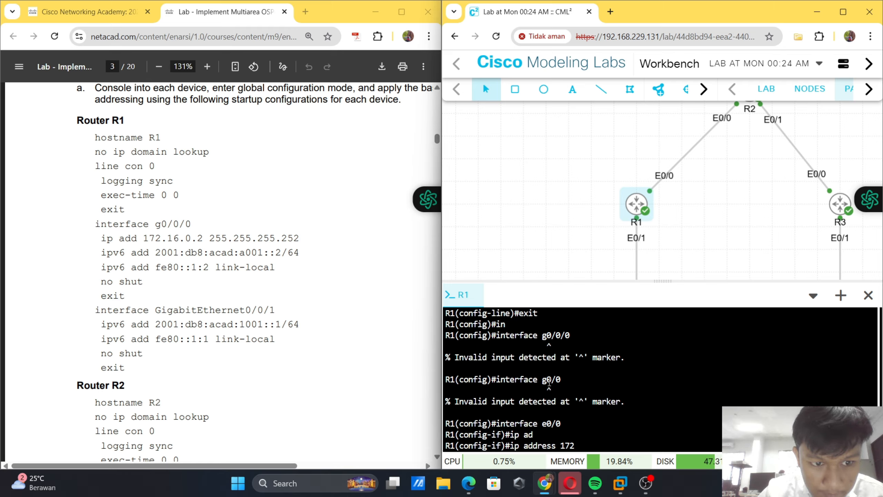
text(.16)
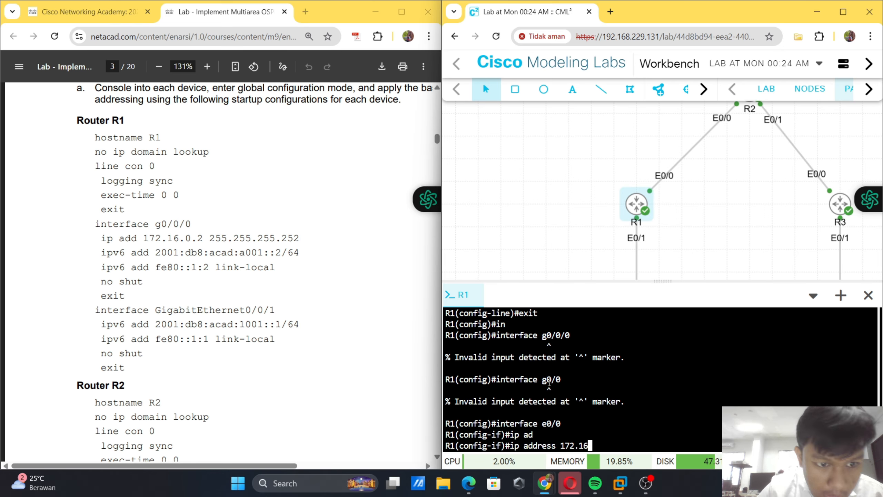
text(.0.)
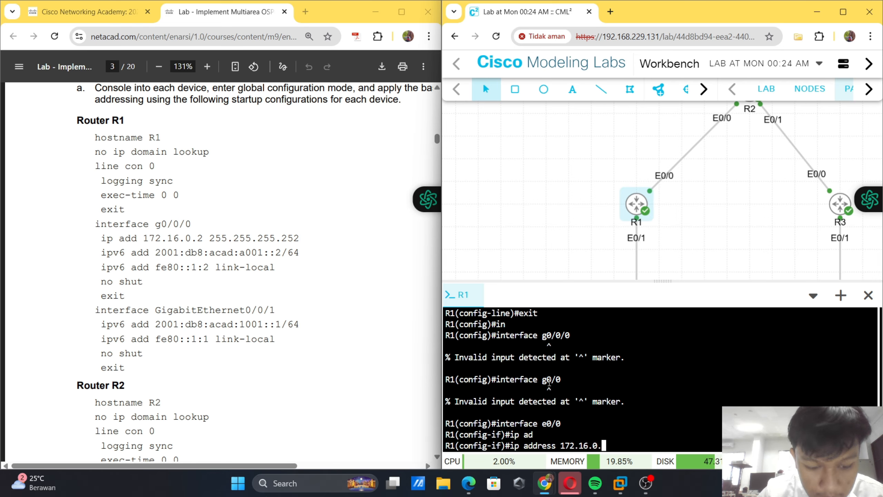
text(2 255)
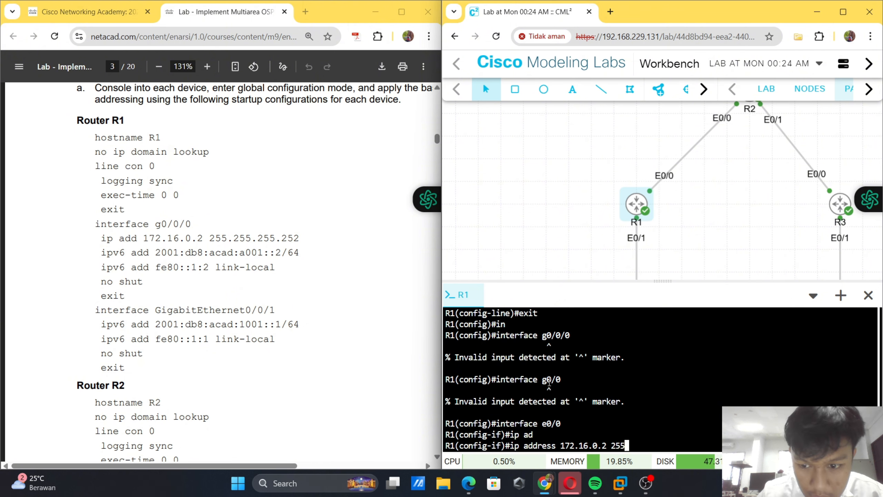
text(.255.255.255.)
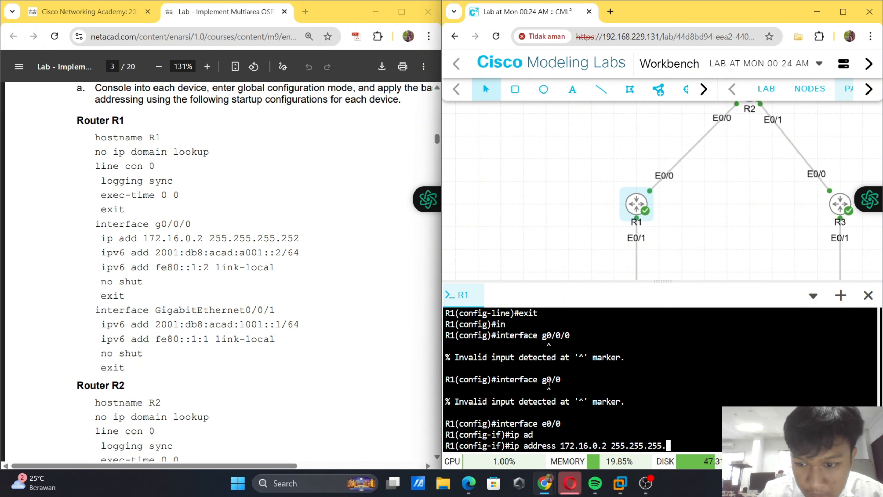
text(52)
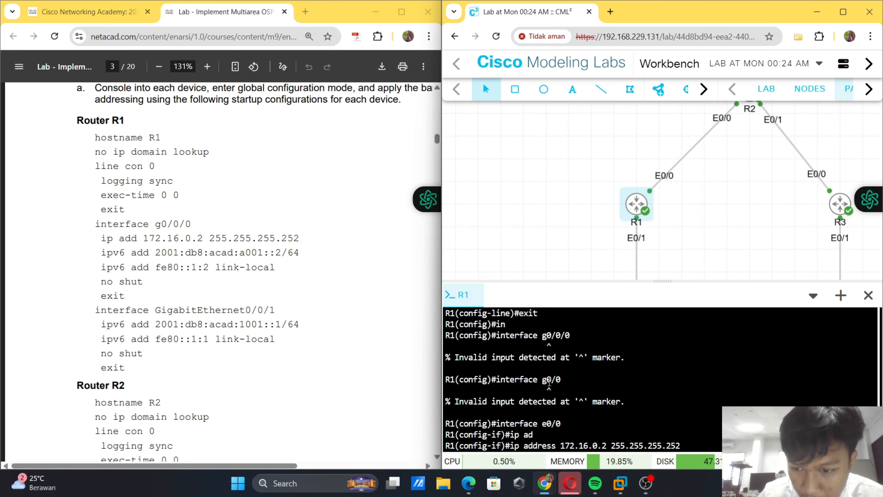
key(Return)
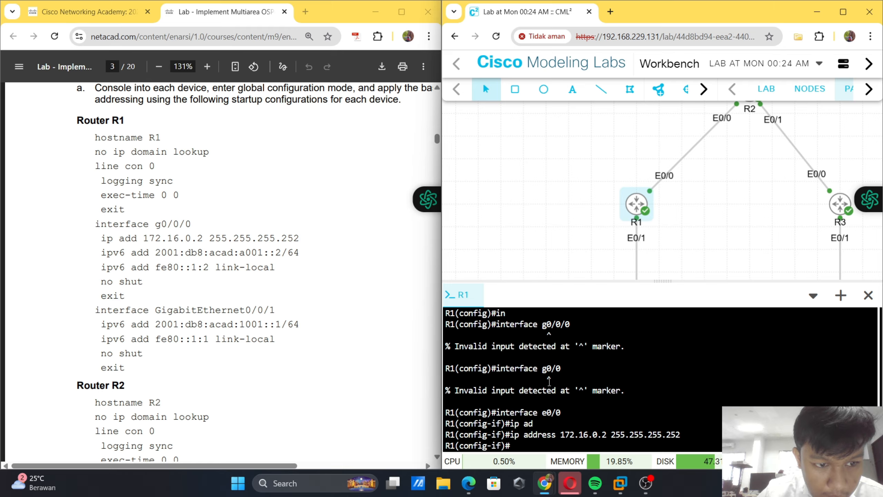
- Assign IPv6 address 2001:db8:acad:a001::2/64, copied from the lab's Router R1 configuration, to interface e0/0
text(ip)
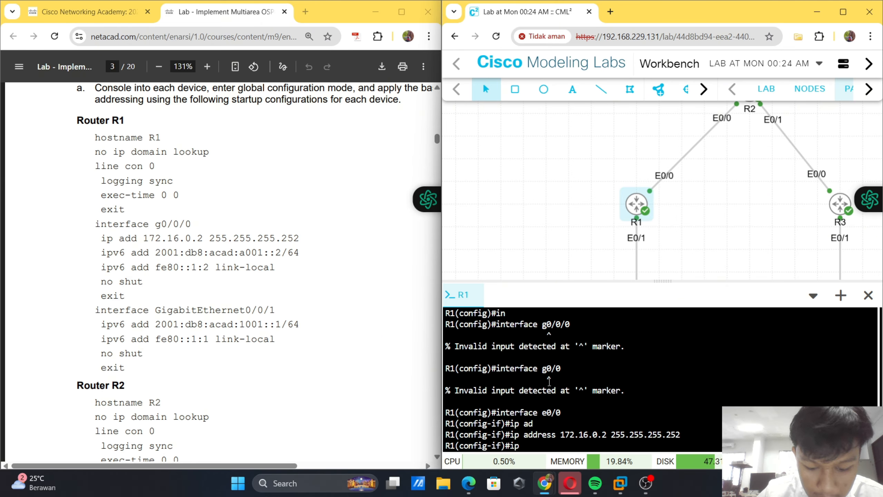
text(v6)
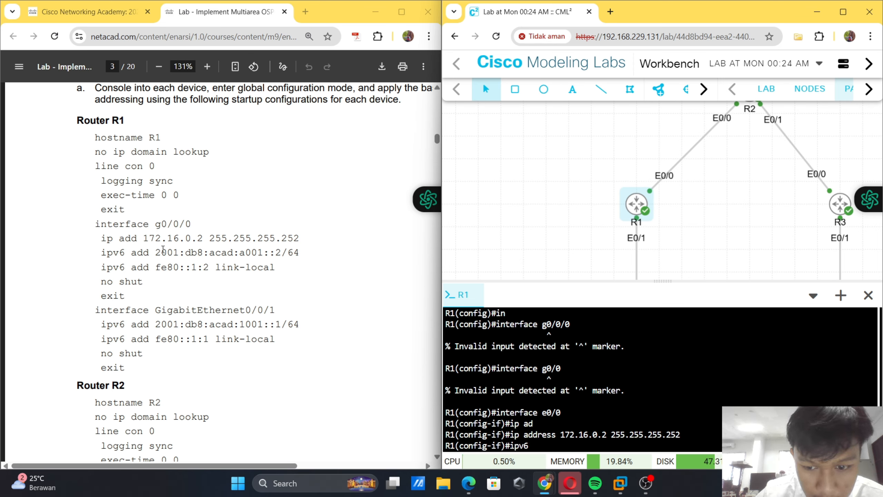
text( add)
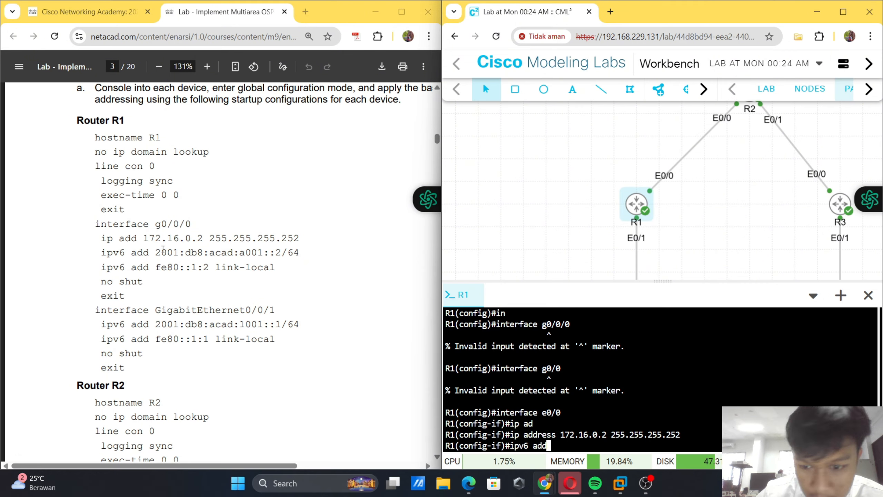
drag(156, 252, 301, 253)
key(super+c)
click(645, 451)
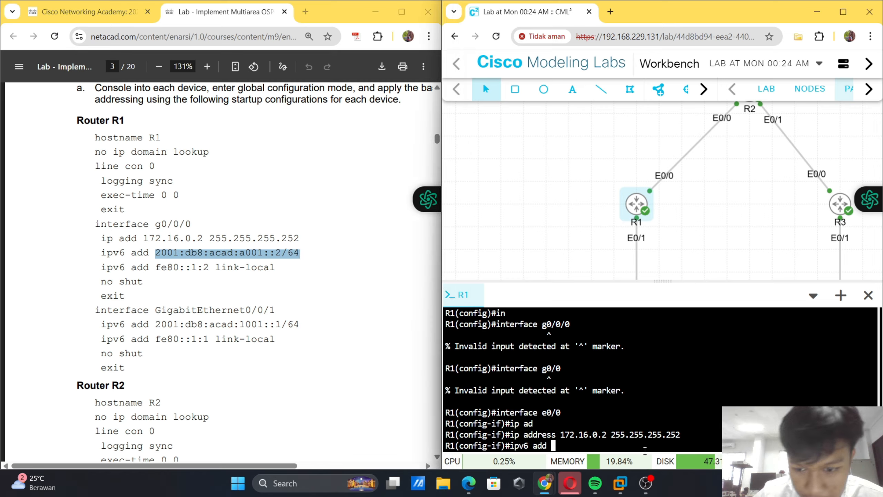
key(ctrl+v)
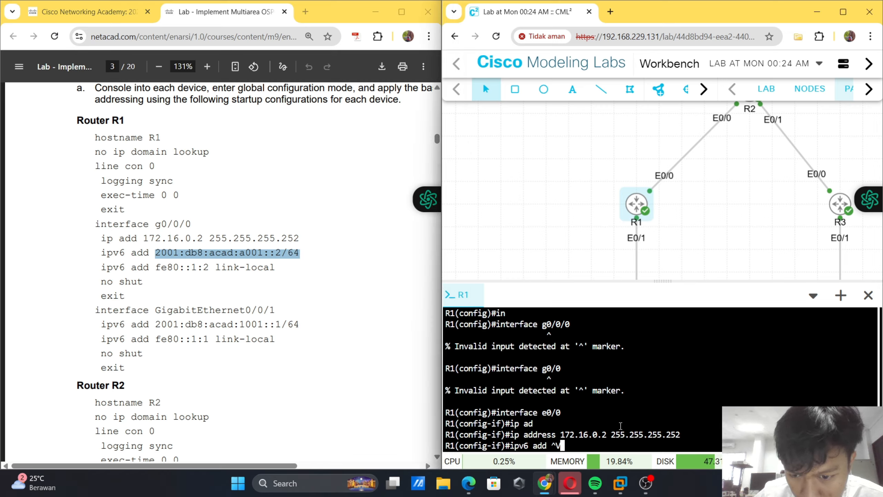
key(BackSpace)
key(BackSpace)
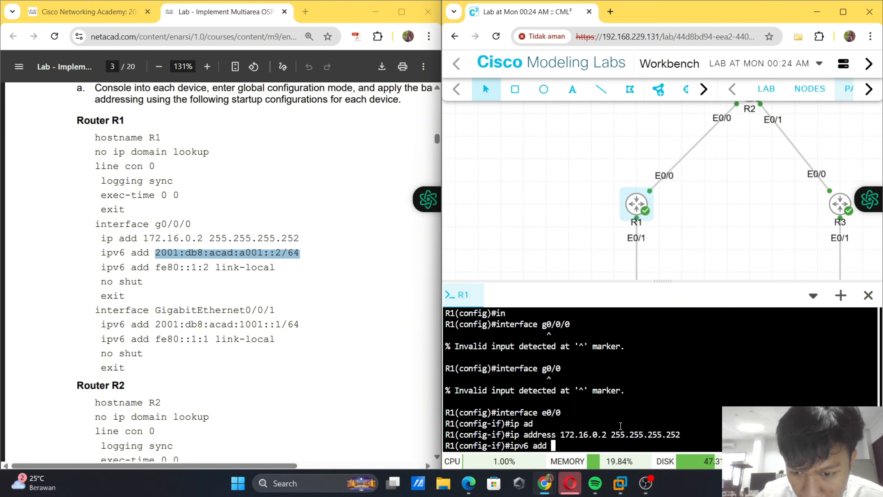
right_click(593, 405)
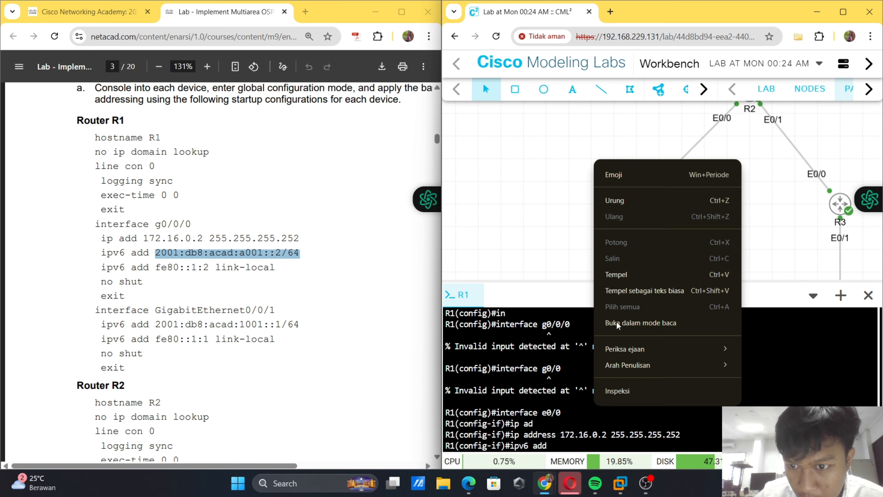
click(629, 280)
key(Return)
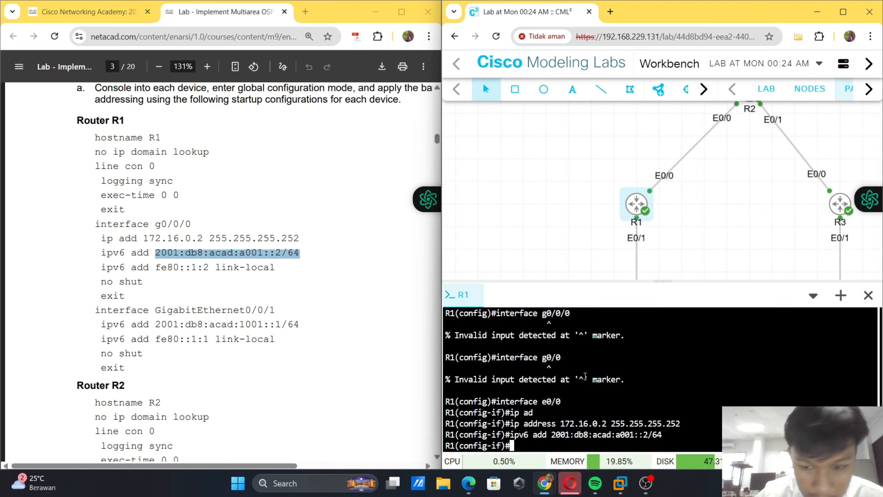
- Assign link-local IPv6 address fe80::1:2, copied from the lab's Router R1 configuration, to interface e0/0
text(ipv6)
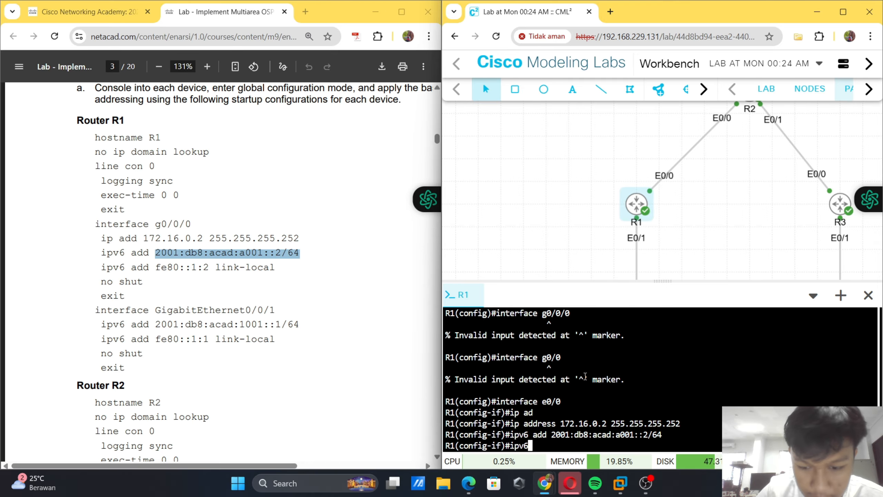
text( add)
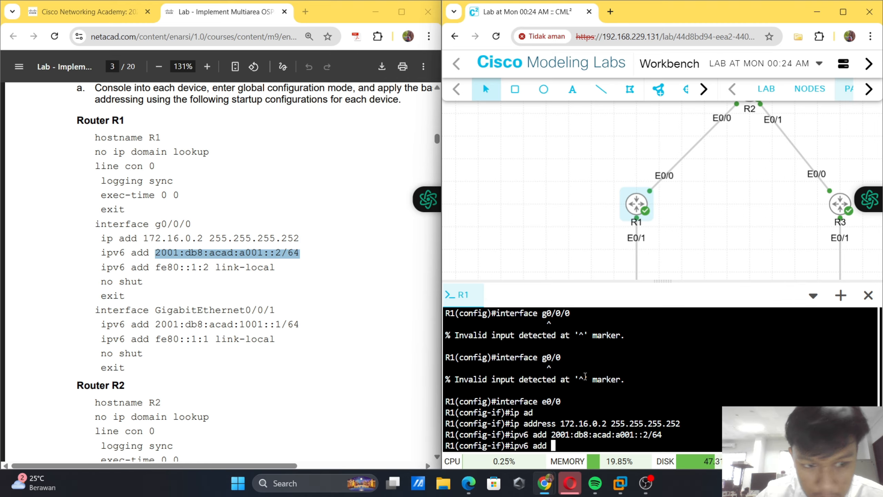
drag(155, 266, 279, 267)
right_click(279, 268)
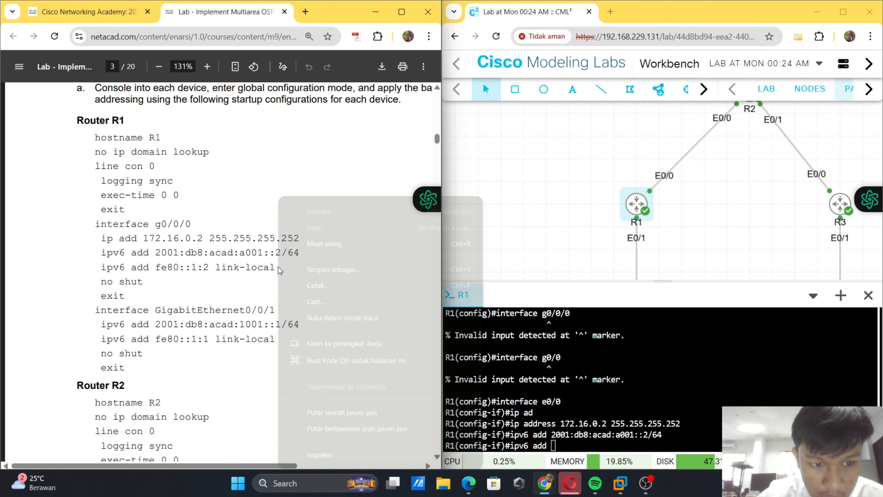
drag(155, 267, 279, 262)
key(super+c)
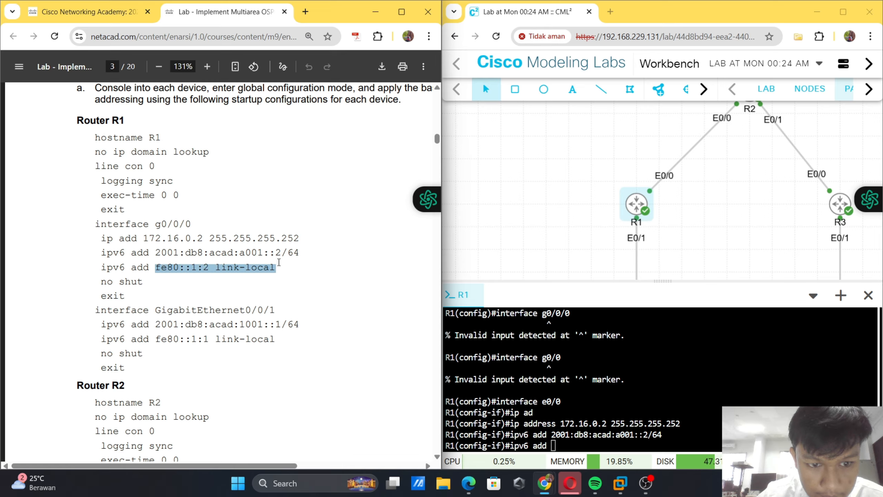
click(625, 422)
right_click(624, 423)
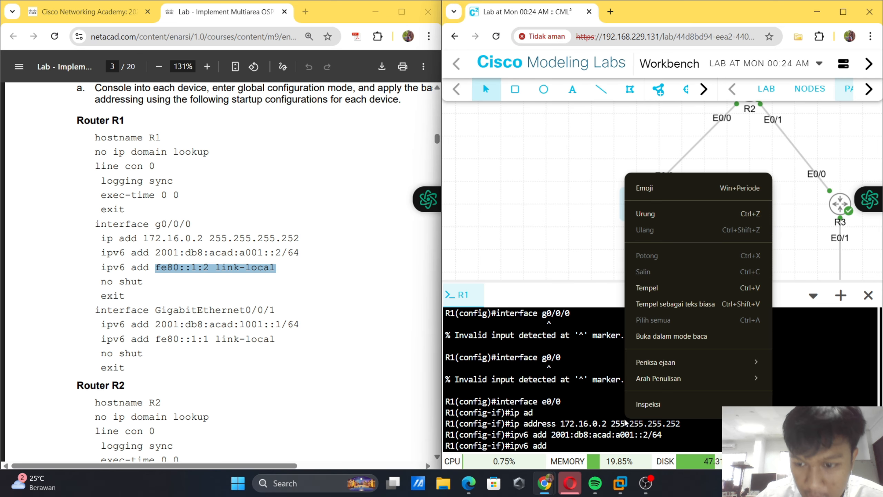
click(658, 291)
key(Return)
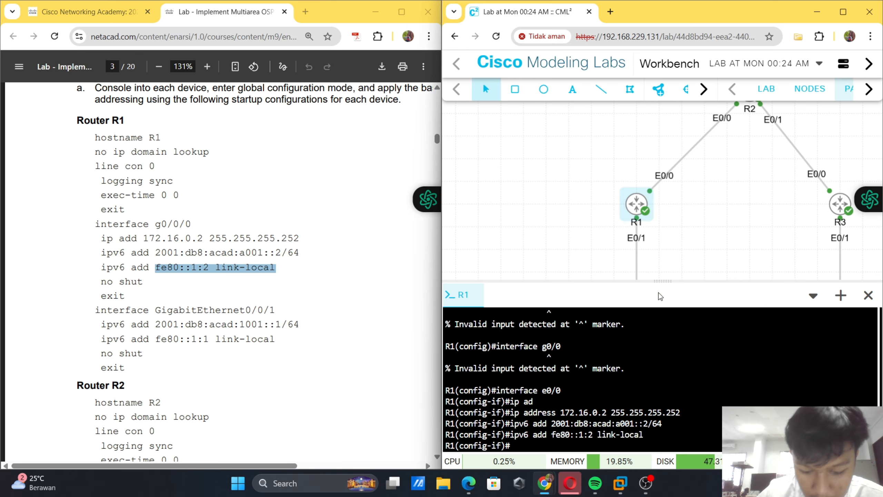
- Enable interface e0/0 with no shut and exit to global configuration on R1
text(no shut)
key(Return)
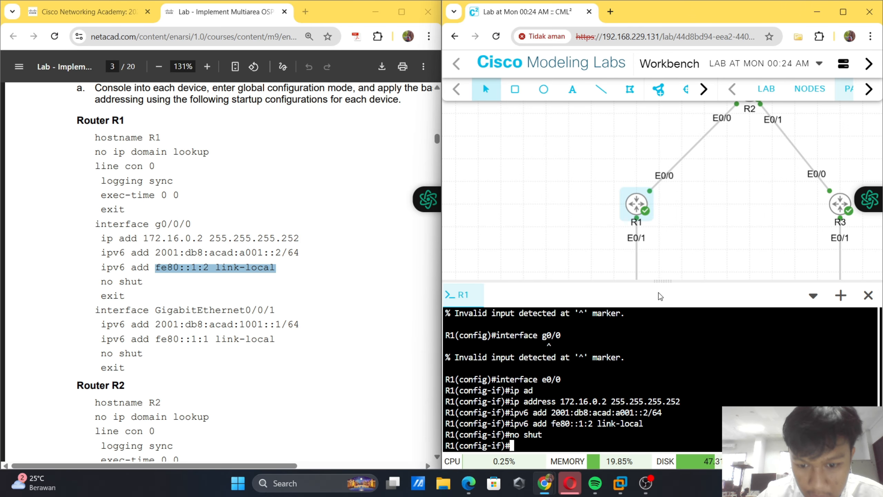
text(exit)
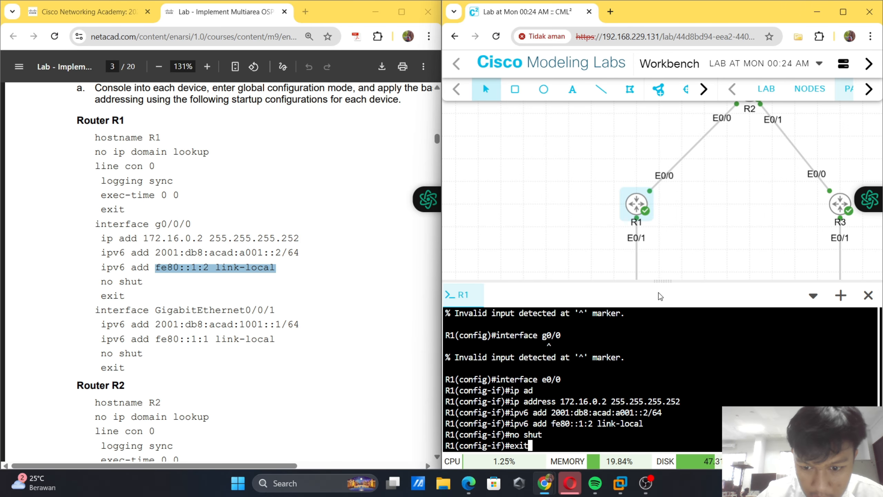
key(Return)
- Check R1's connections in the lab PDF's topology diagram and enter interface configuration mode for e0/1 on R1
text(inter)
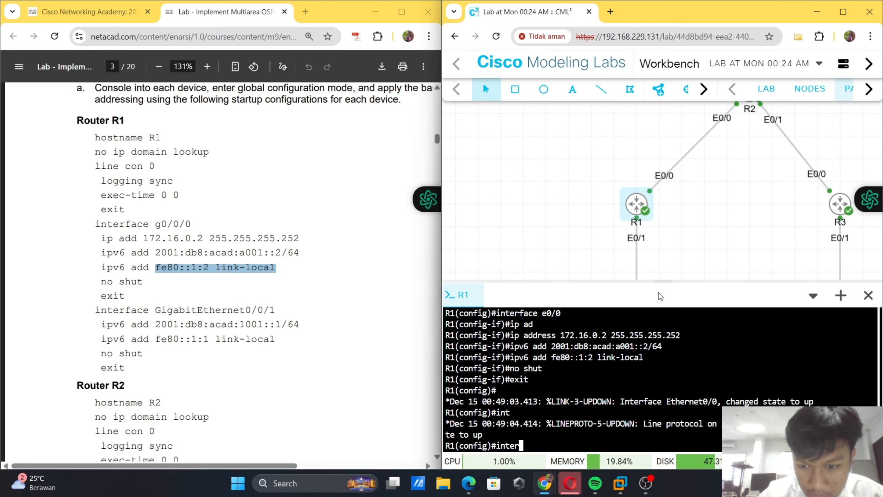
key(Tab)
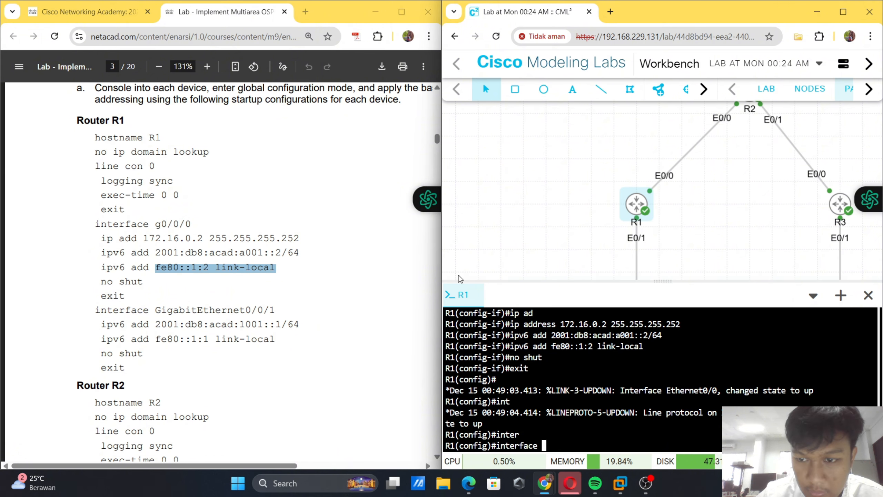
scroll(399, 247, up, 10)
scroll(398, 244, down, 10)
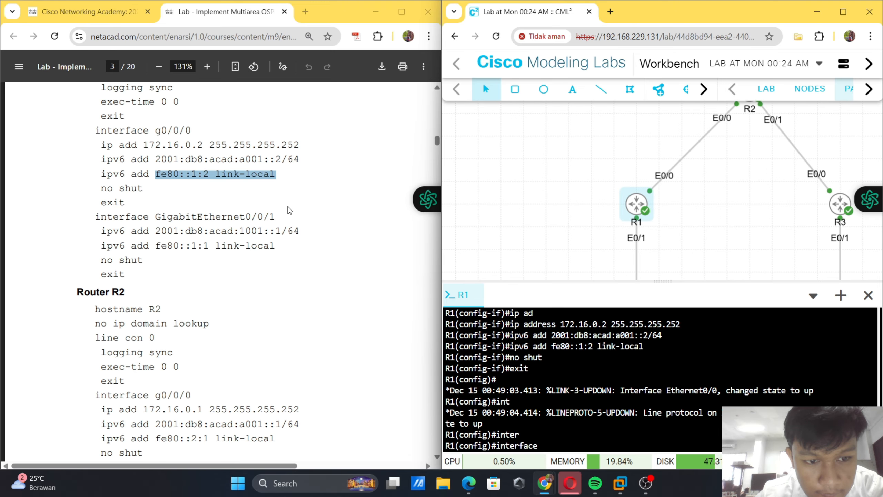
scroll(288, 206, up, 8)
scroll(288, 206, down, 6)
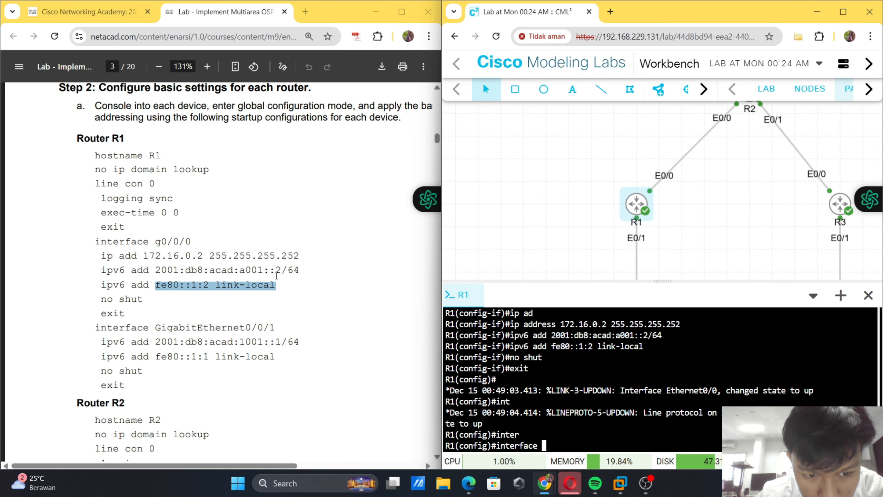
scroll(284, 206, up, 20)
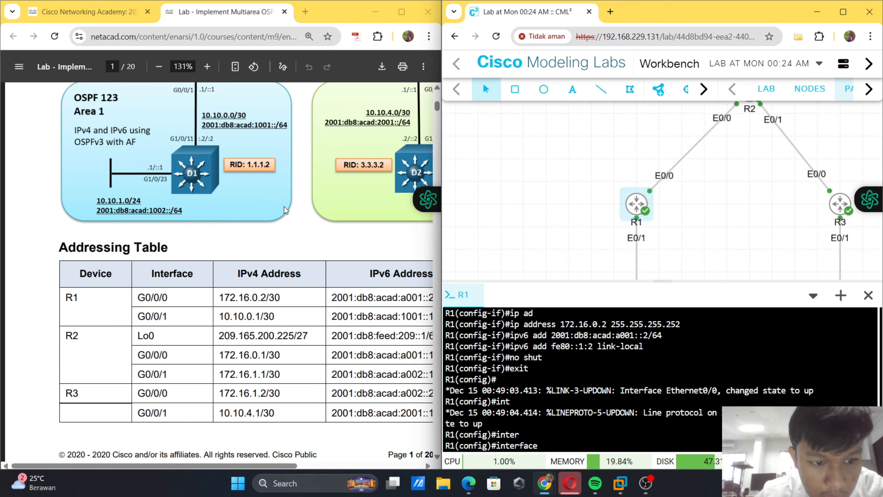
scroll(284, 206, up, 1)
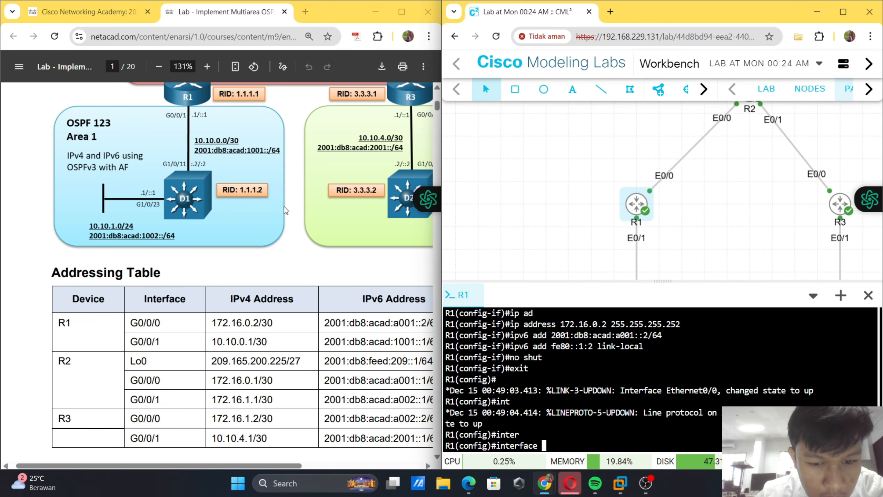
scroll(284, 206, right, 3)
right_click(284, 206)
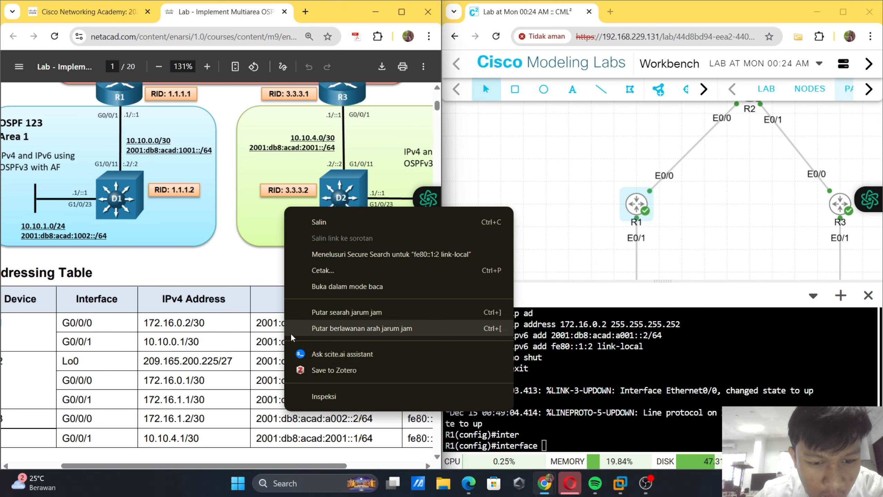
click(260, 348)
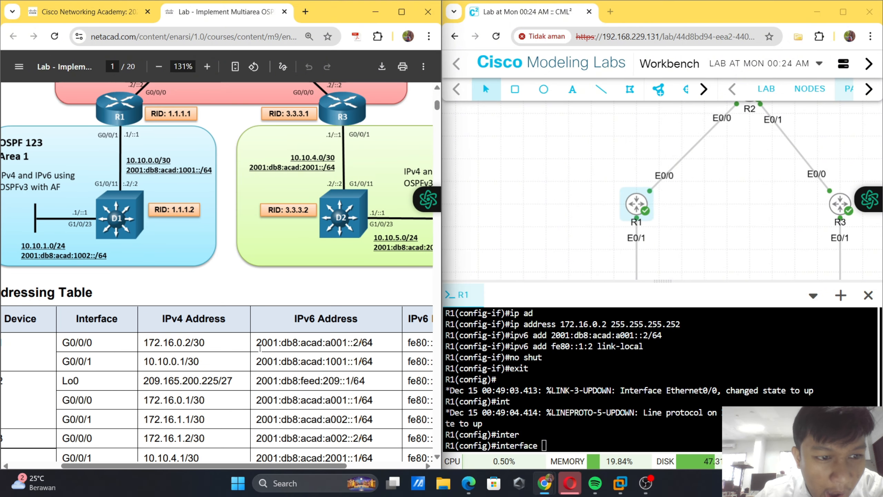
scroll(260, 249, up, 4)
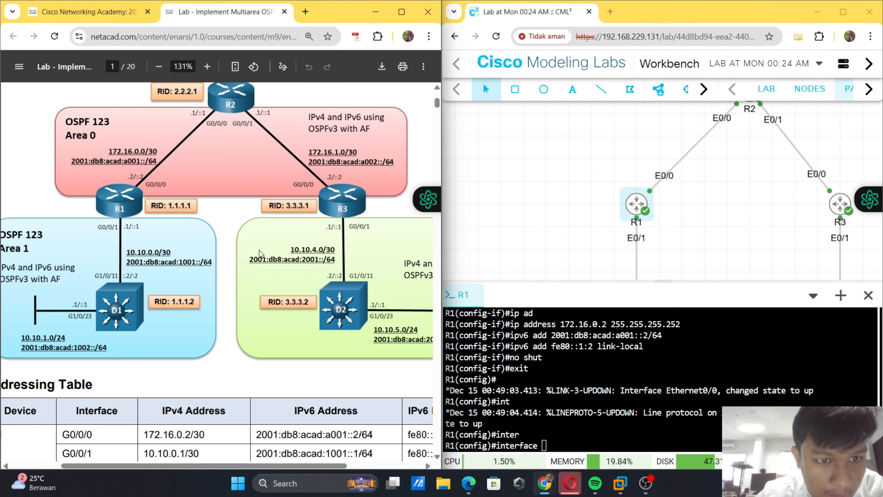
scroll(259, 250, down, 1)
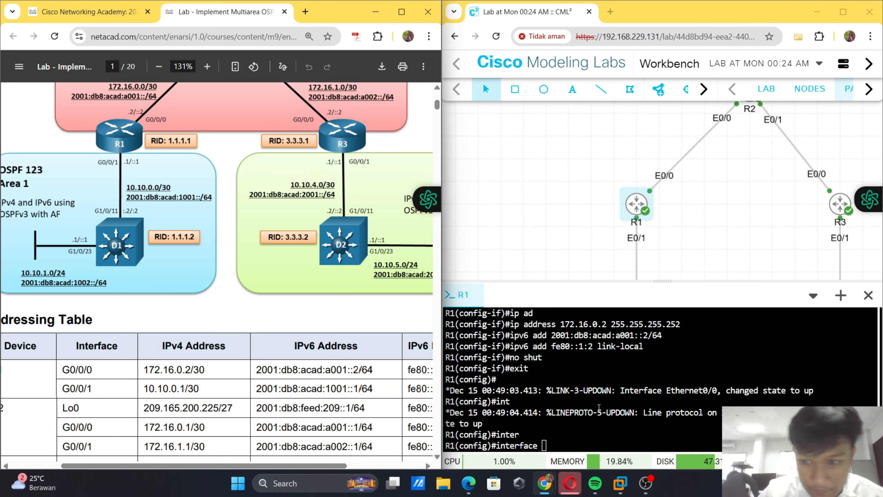
click(594, 429)
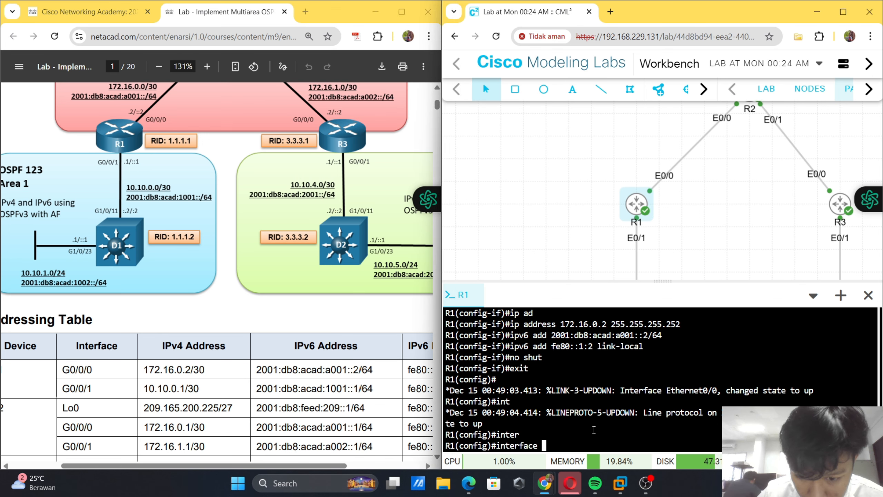
text(e0/1)
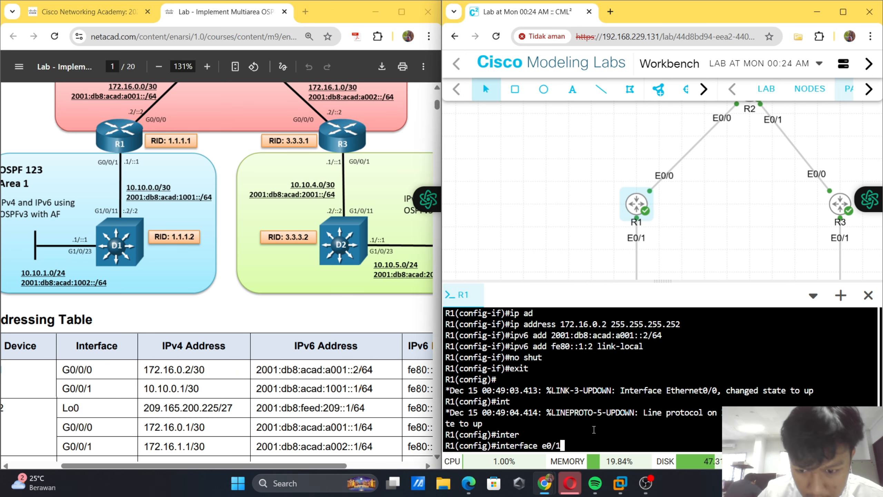
key(Return)
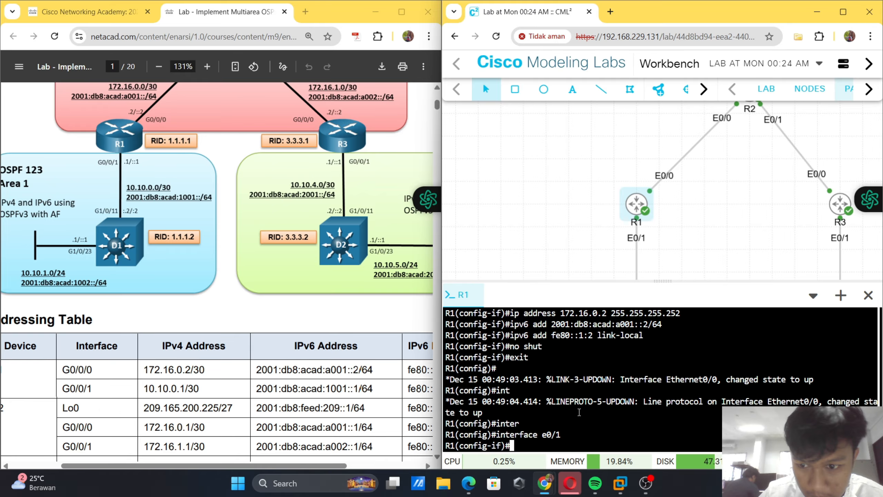
- Assign IPv6 address 2001:db8:acad:1001::1/64, copied from the lab's Router R1 configuration, to interface e0/1
scroll(285, 289, down, 20)
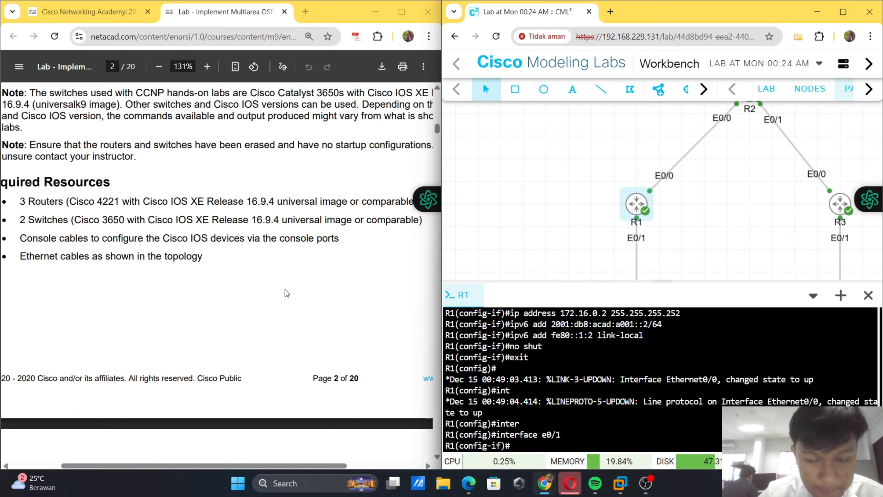
scroll(285, 292, up, 5)
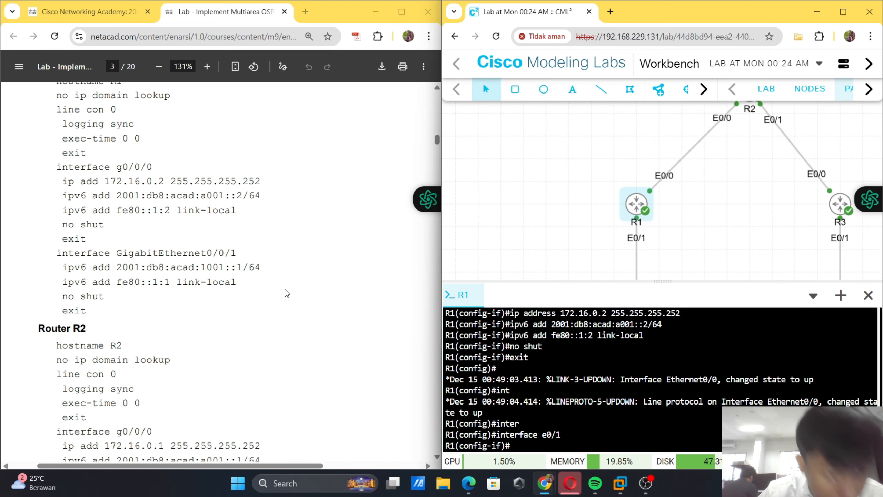
scroll(285, 293, left, 2)
scroll(285, 292, up, 1)
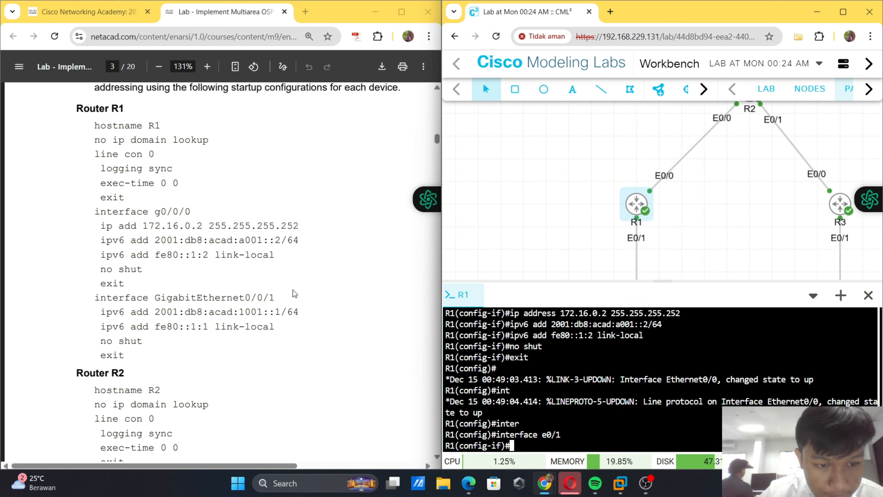
text(ip v)
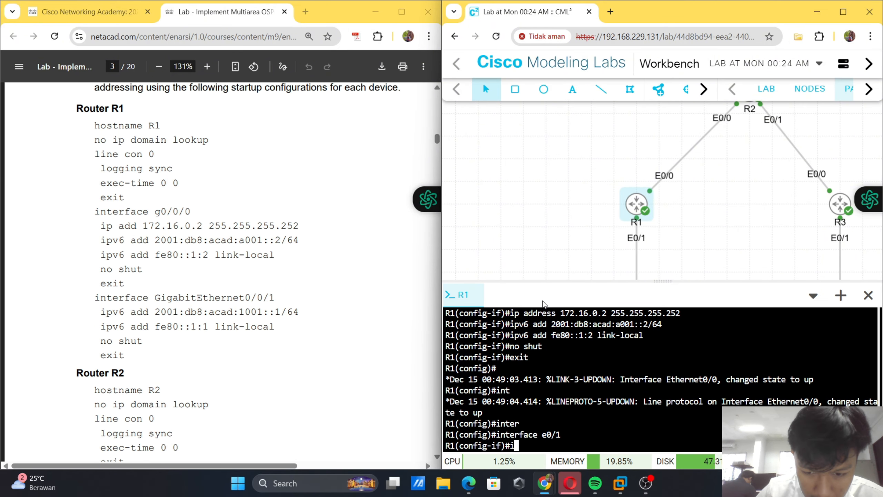
key(BackSpace)
key(BackSpace)
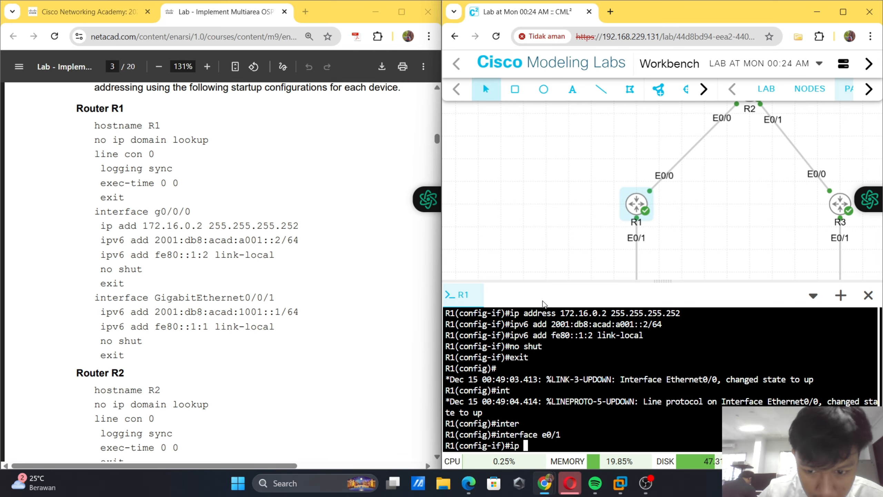
text(v6 add)
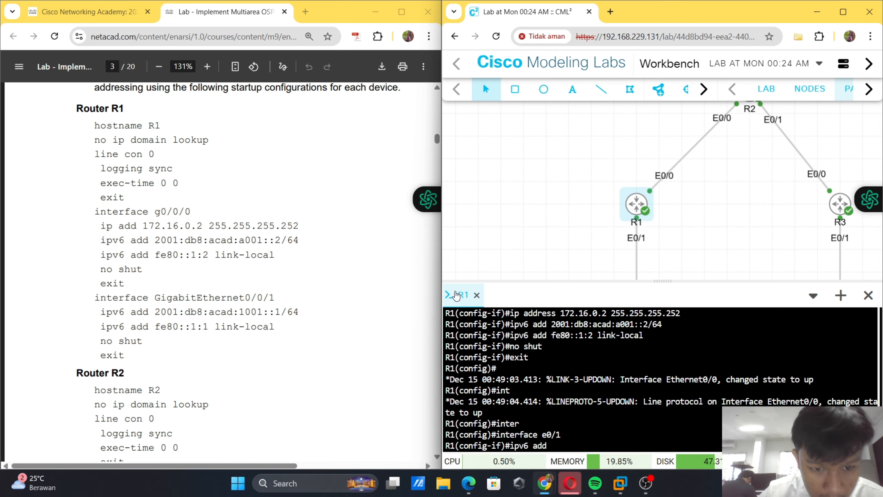
drag(155, 312, 301, 309)
key(super+c)
click(580, 411)
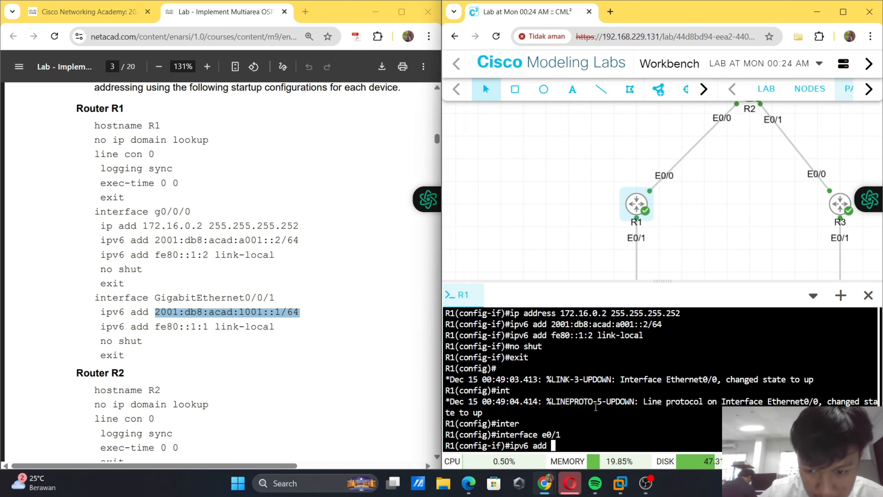
right_click(595, 406)
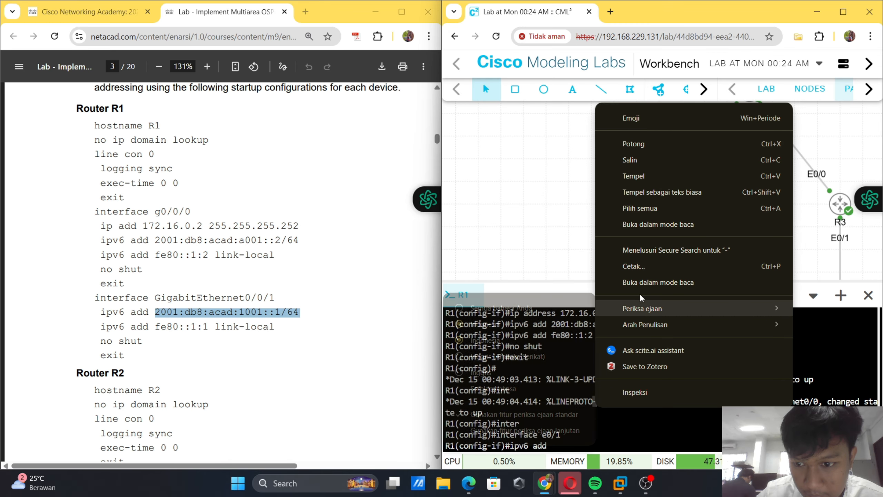
click(649, 179)
key(Return)
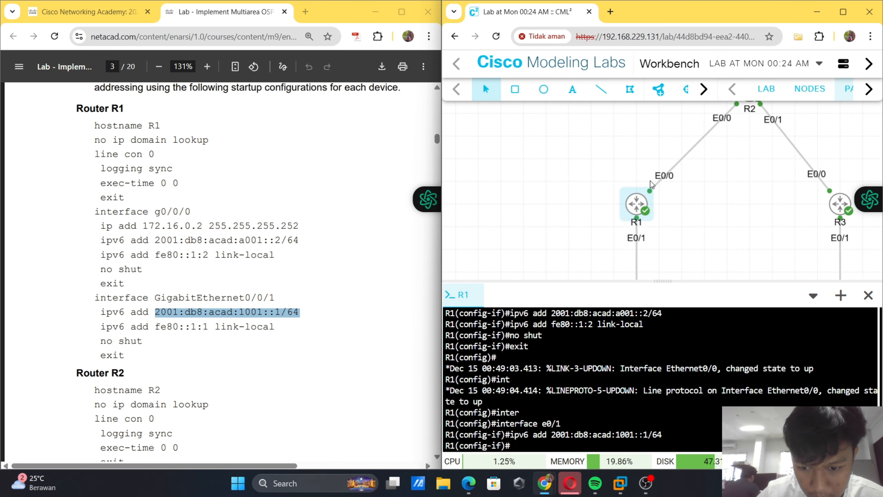
- Assign link-local IPv6 address fe80::1:1, copied from the lab's Router R1 configuration, to interface e0/1
text(i)
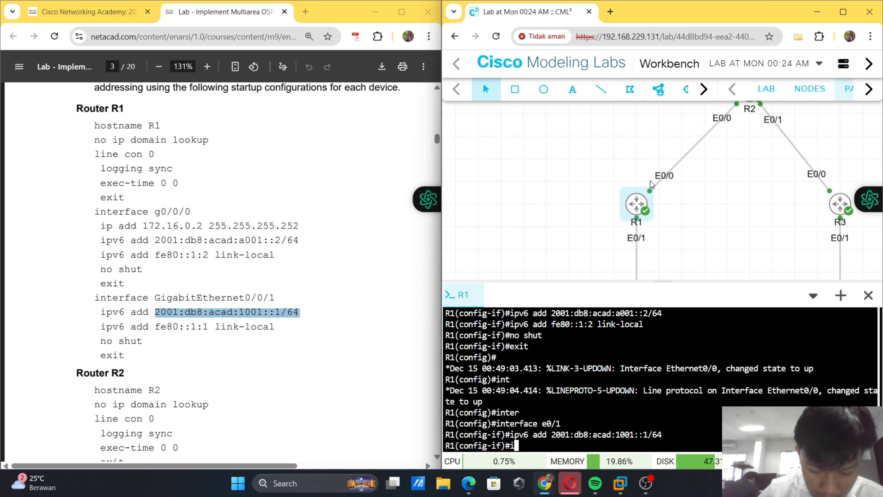
text(pv6 add)
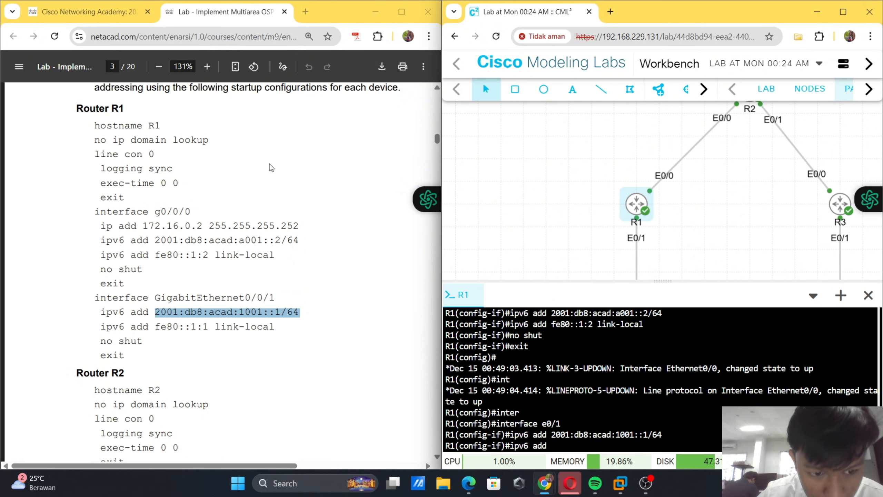
drag(156, 326, 276, 328)
key(super+c)
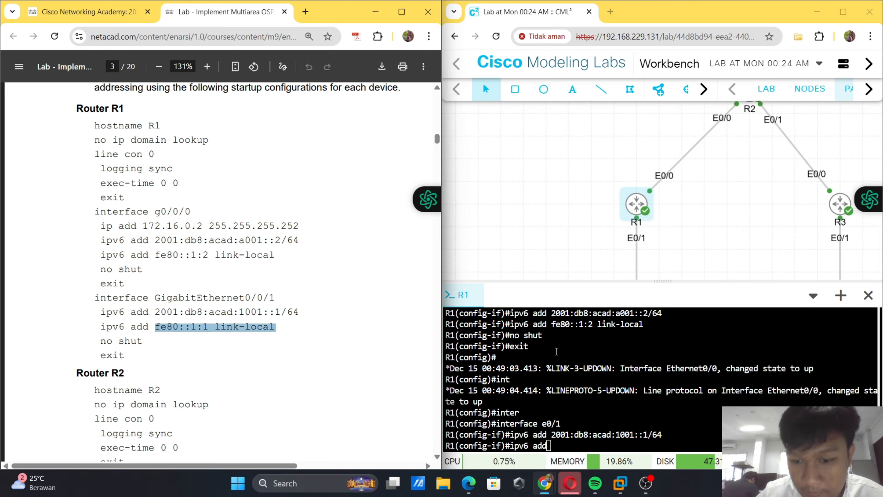
click(557, 352)
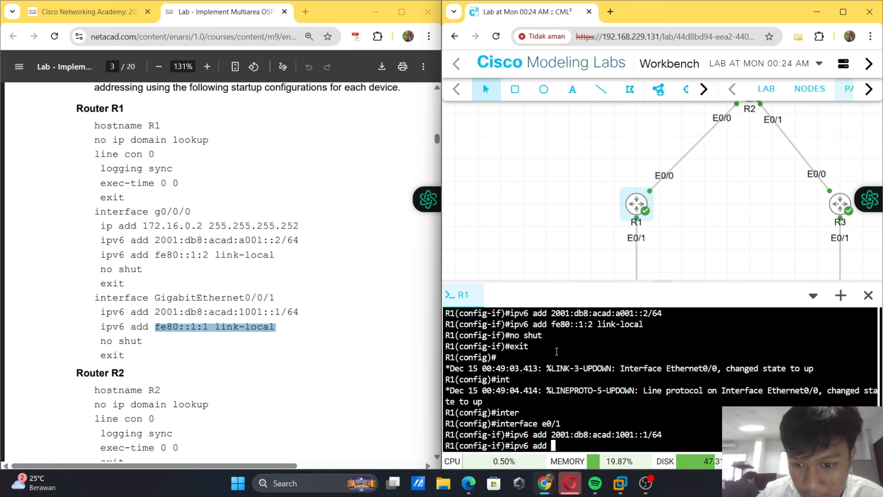
right_click(557, 351)
click(599, 220)
key(Return)
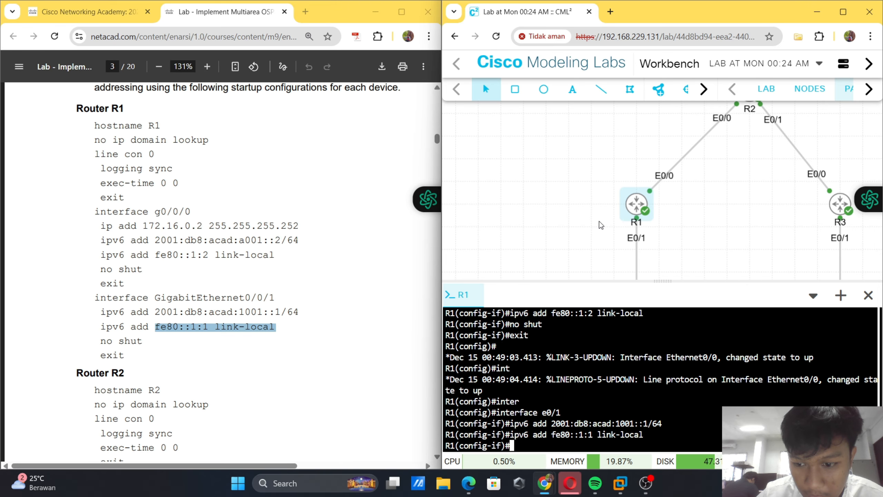
- Enable interface e0/1 with no shut and exit to global configuration on R1
text(no shut)
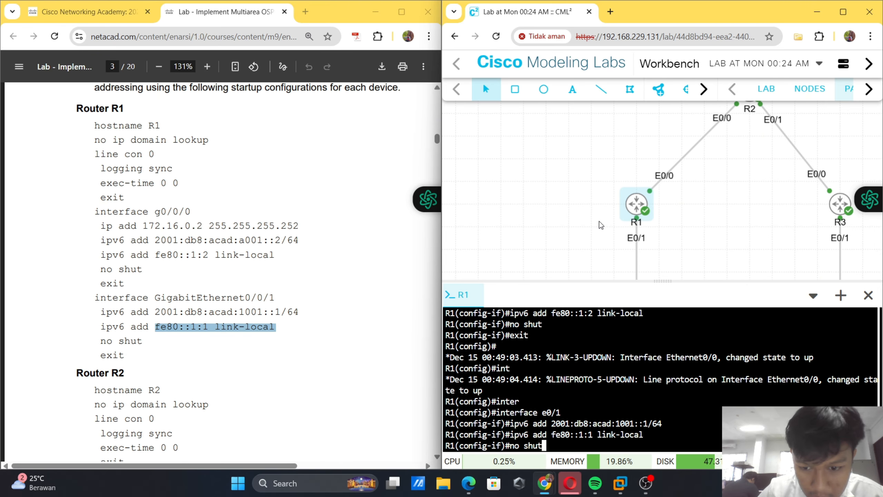
key(Return)
text(exit)
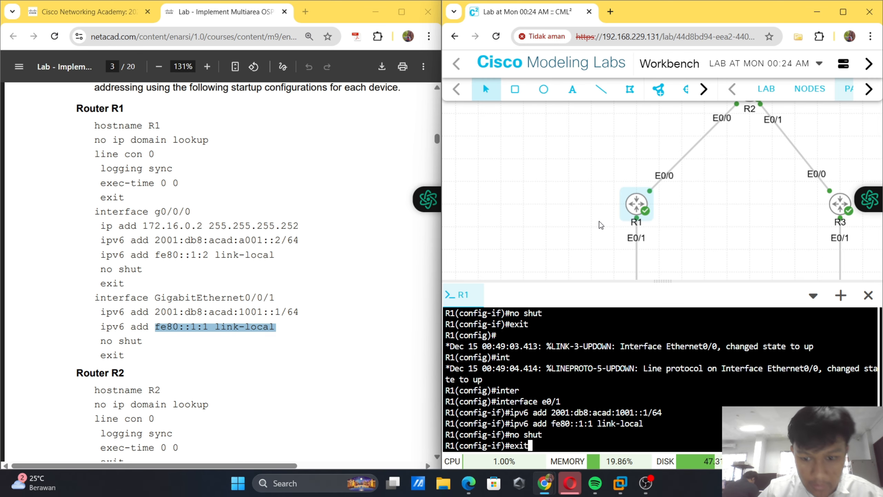
key(Return)
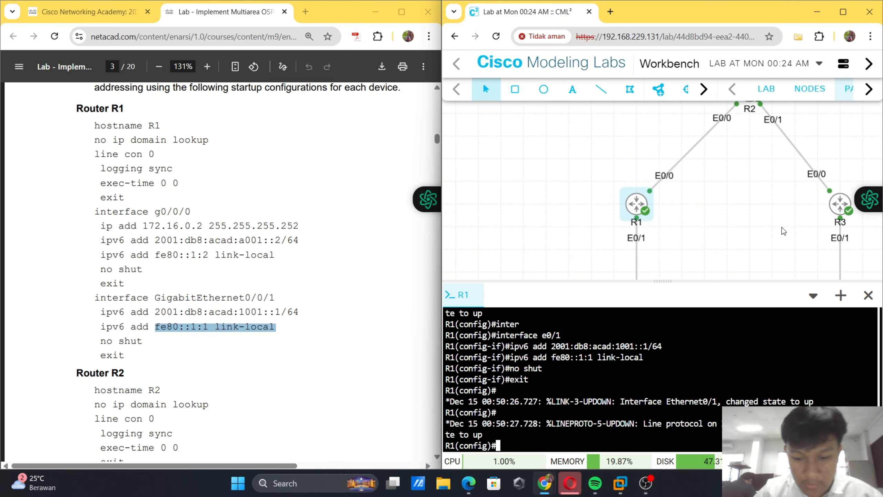
- Close R1's console and open the console of router R2 in the topology
click(868, 296)
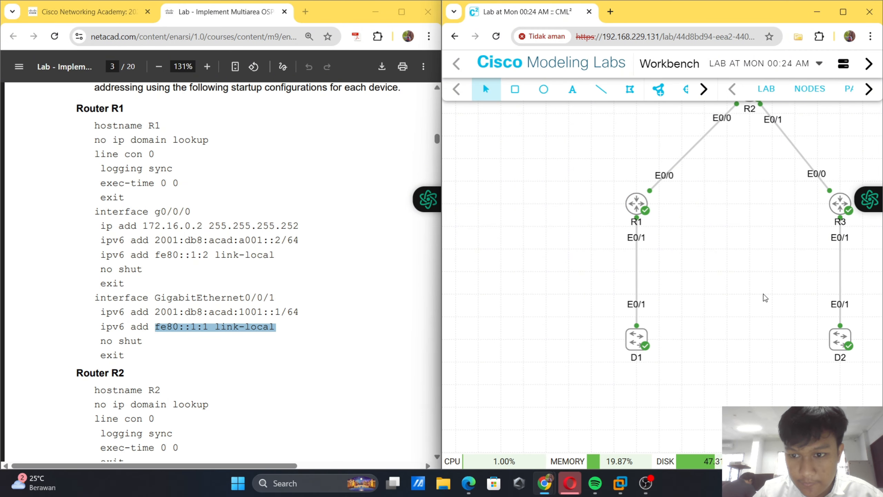
scroll(765, 298, down, 1)
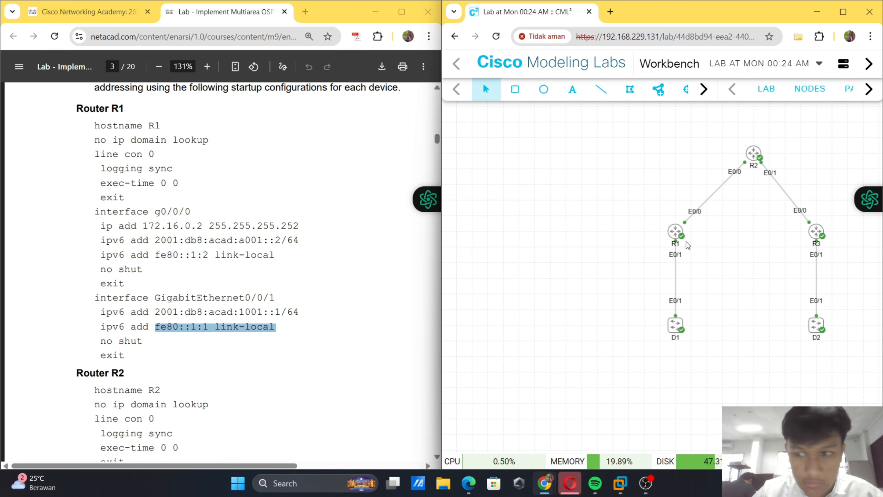
click(754, 151)
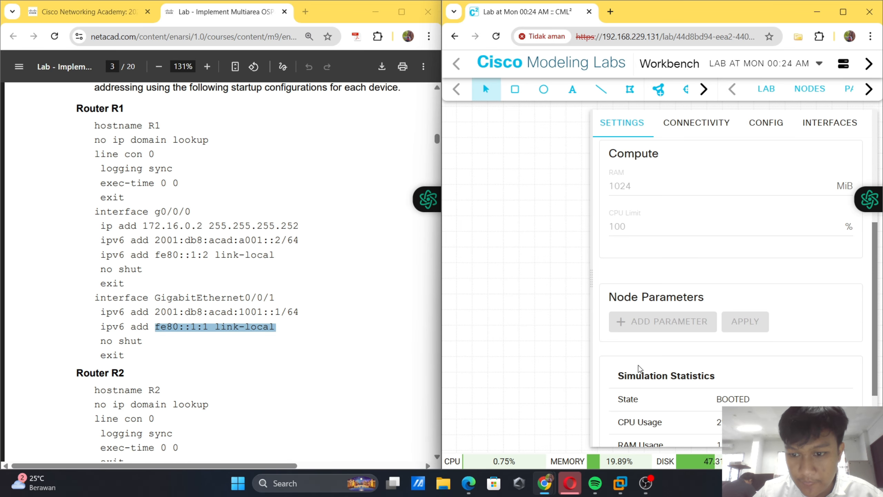
click(568, 305)
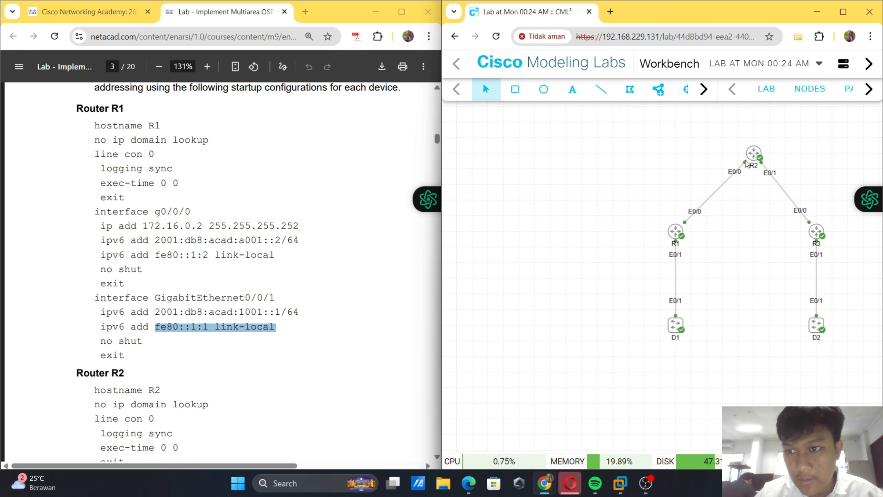
right_click(753, 150)
click(796, 278)
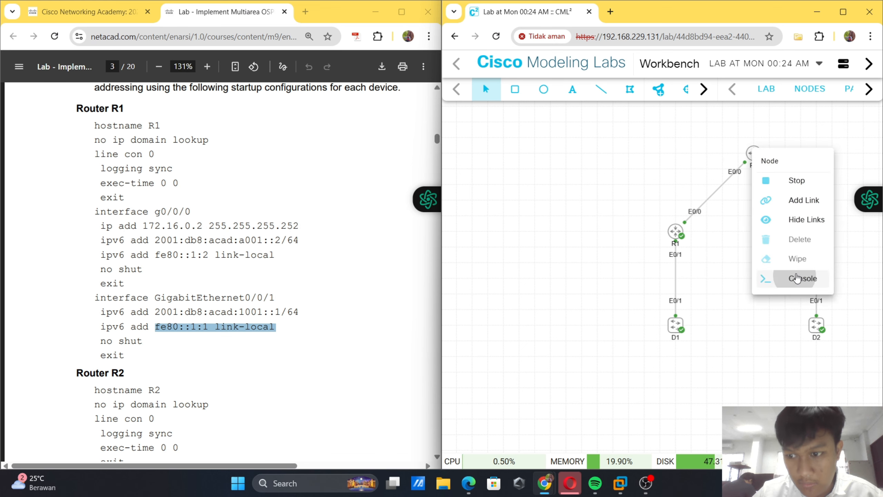
- Wake R2's console and enter privileged mode followed by global configuration mode with configure terminal
click(671, 377)
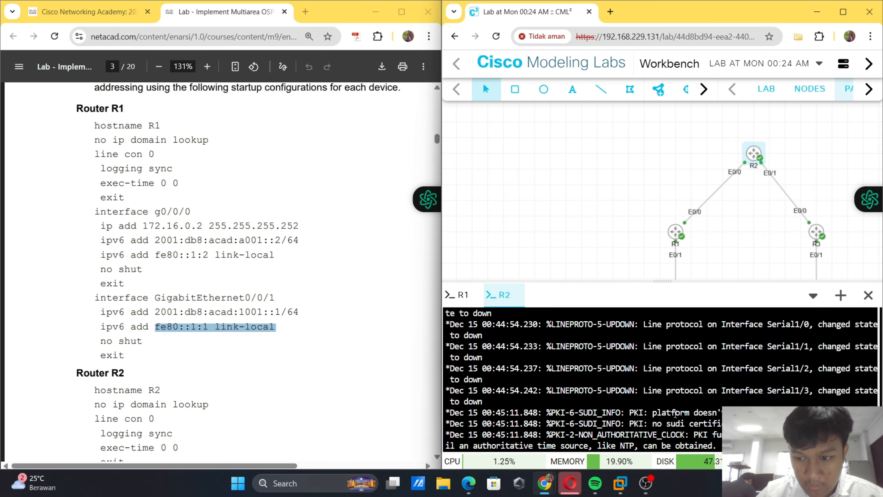
key(Return)
key(Return)
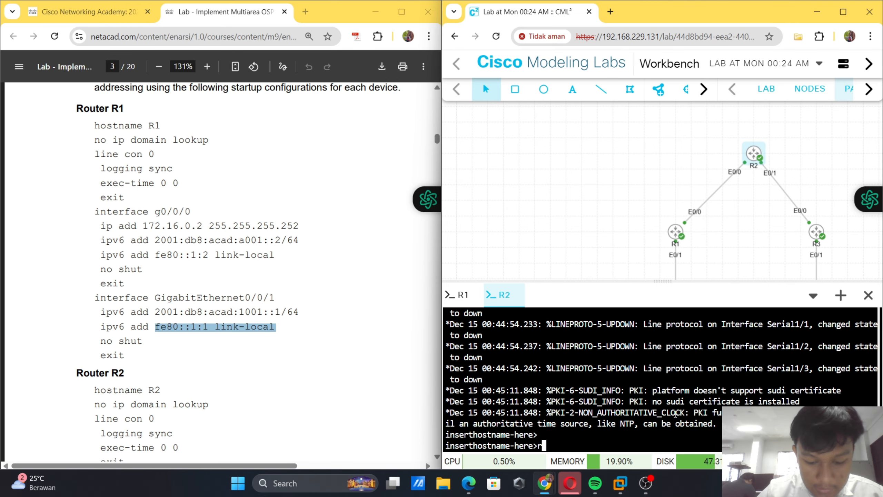
text(en)
key(Tab)
key(Return)
text(conf)
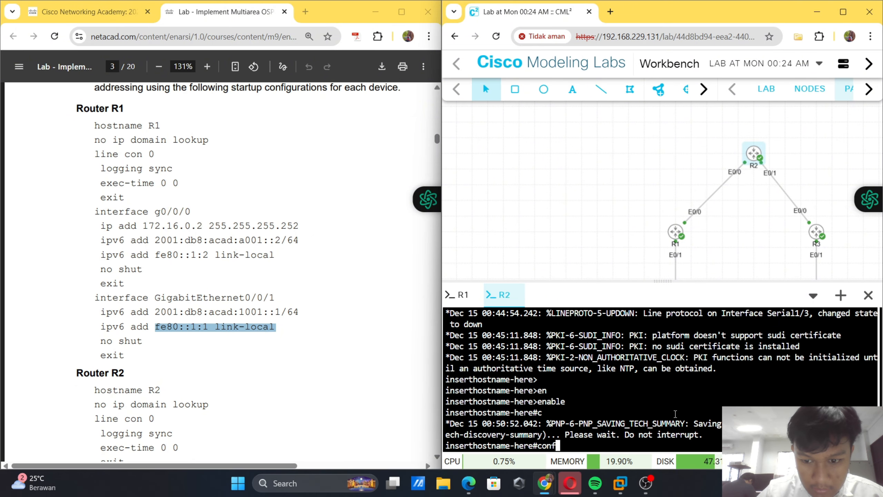
key(Tab)
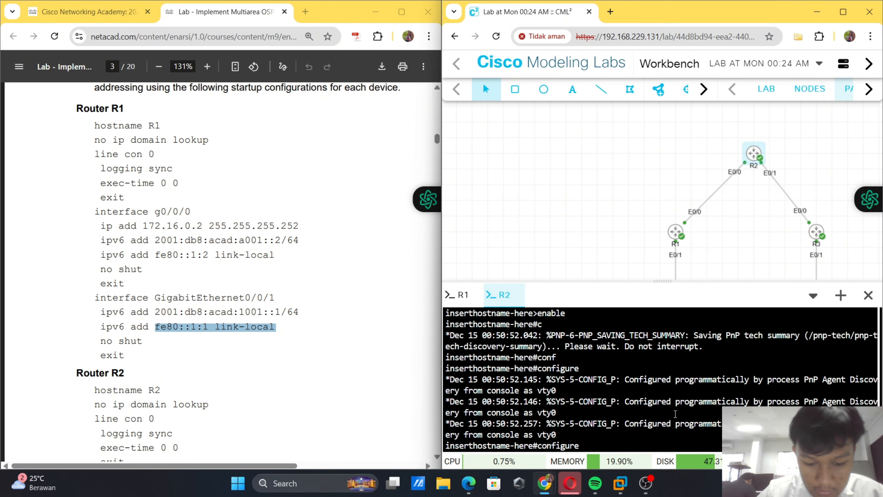
text(ter)
key(Tab)
key(Return)
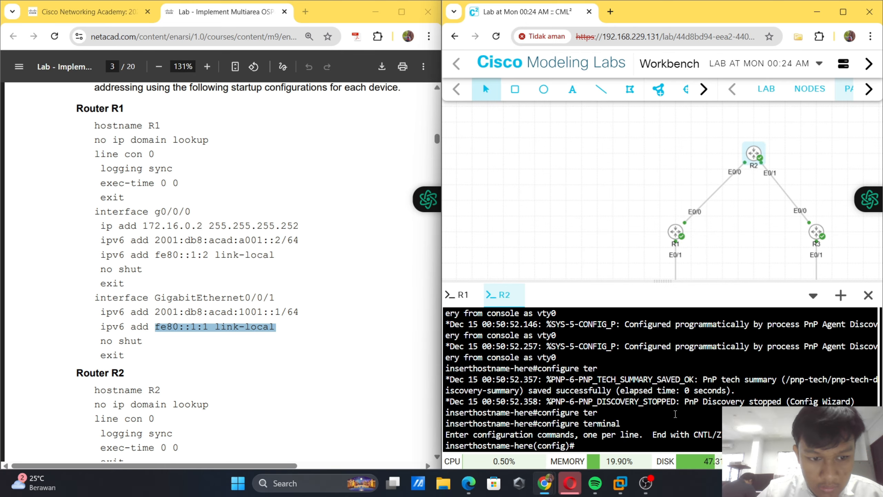
- Set the router's hostname to R2, following the lab's Router R2 configuration
scroll(372, 313, down, 5)
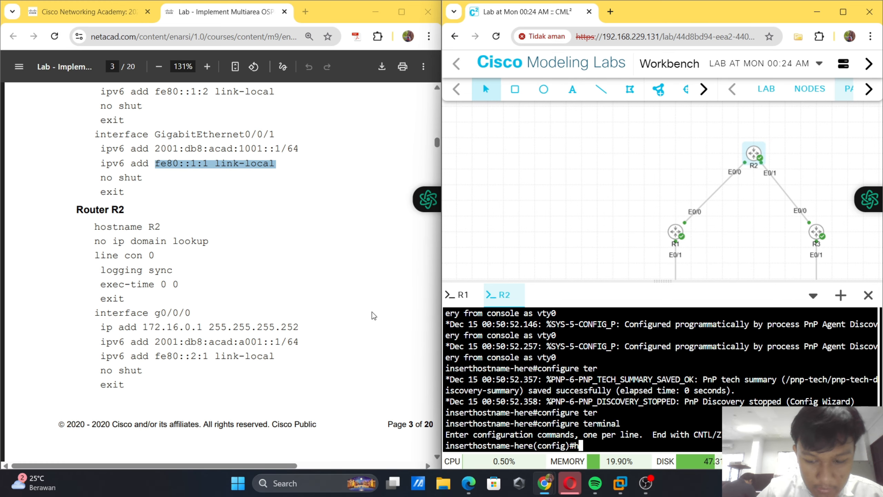
text(ho)
key(Tab)
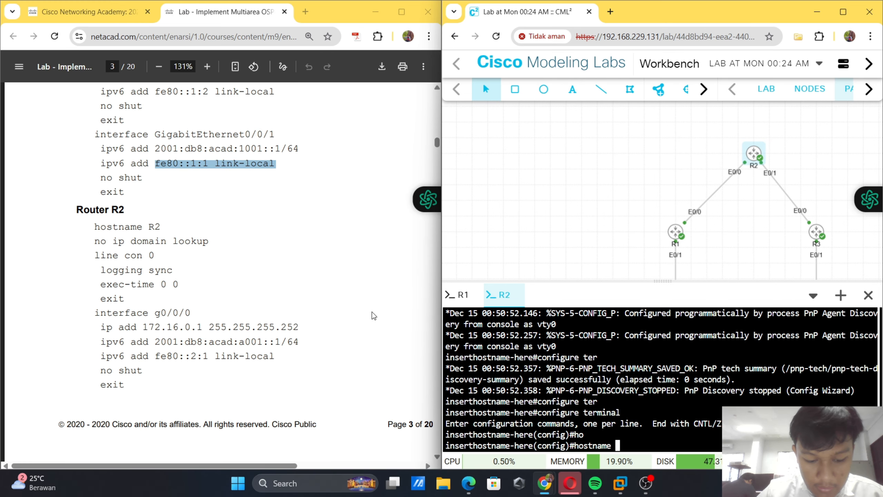
text(R2)
key(Return)
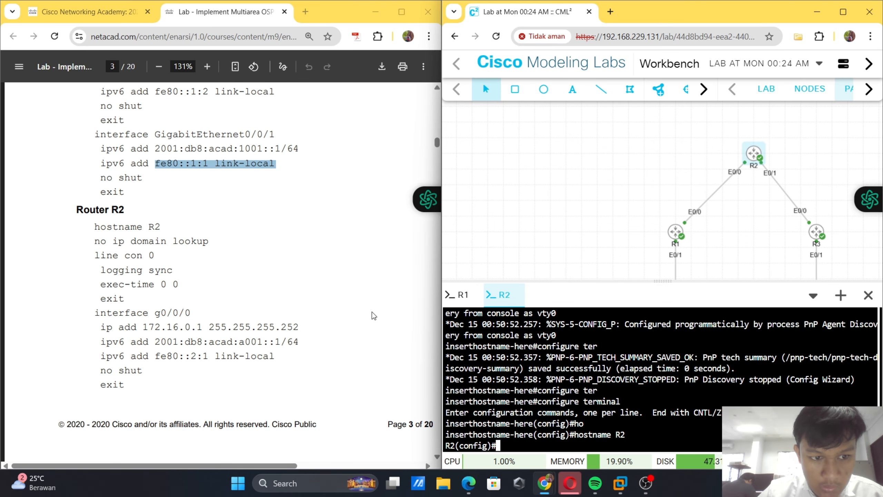
- Disable DNS lookups on R2 with no ip domain lookup
text(l)
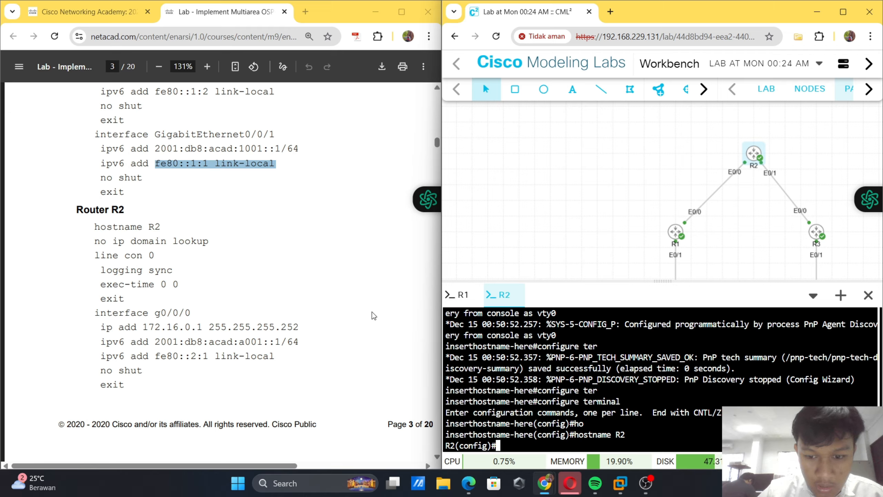
text(no ip )
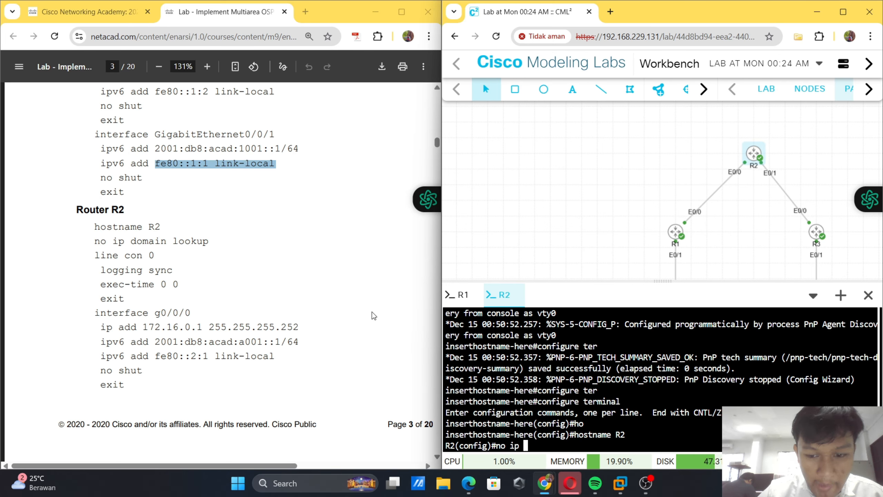
text(do)
key(Tab)
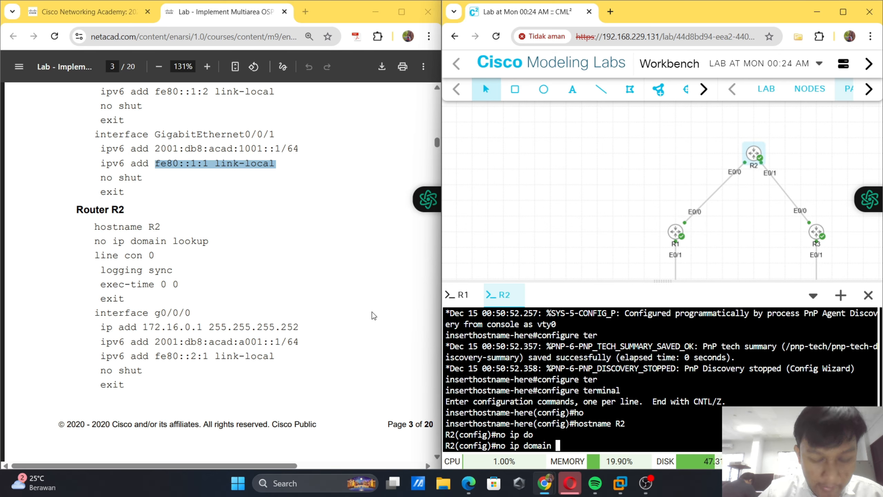
text(lo)
key(Tab)
key(Return)
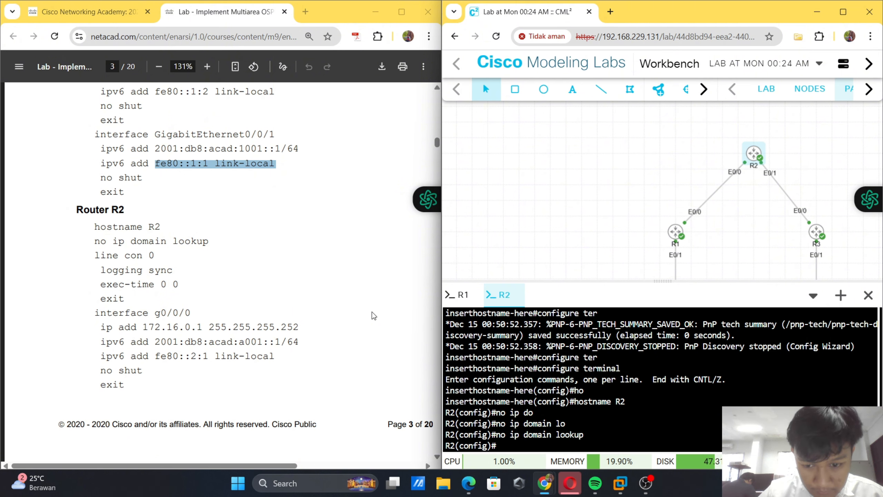
- Enter line console 0 configuration on R2 and enable logging synchronous
text(lin)
key(Tab)
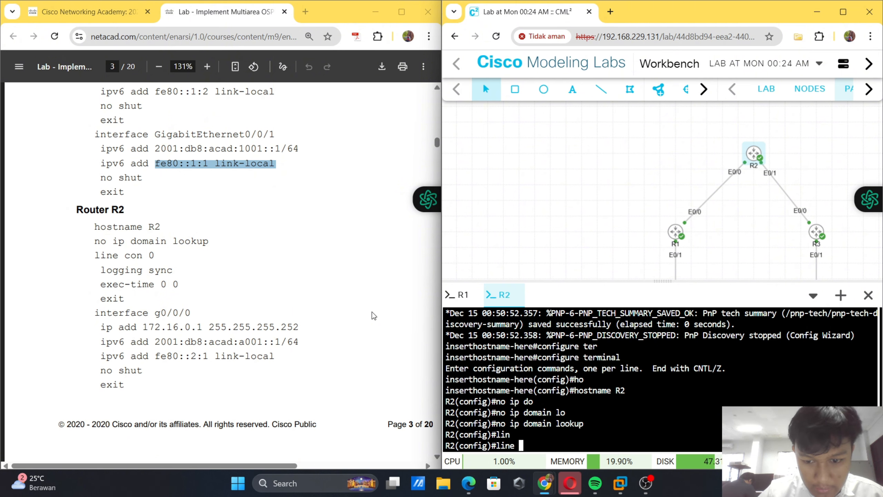
text(co)
key(Tab)
text(0)
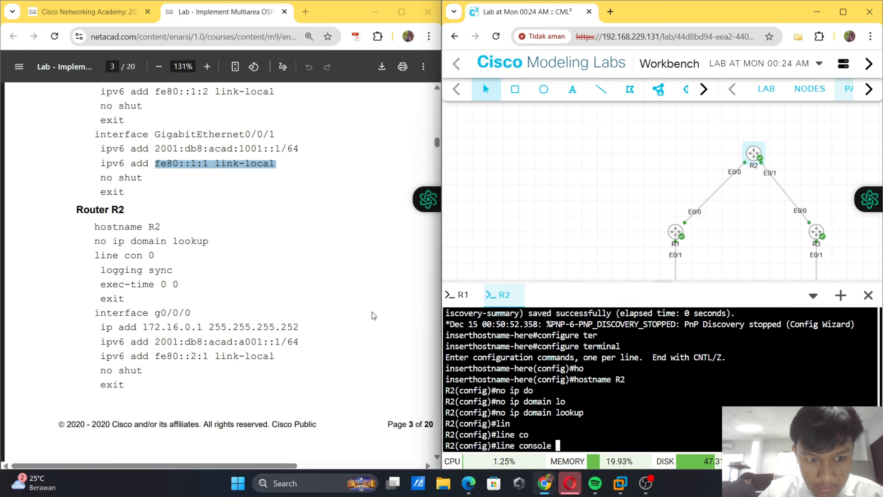
key(Return)
text(logg)
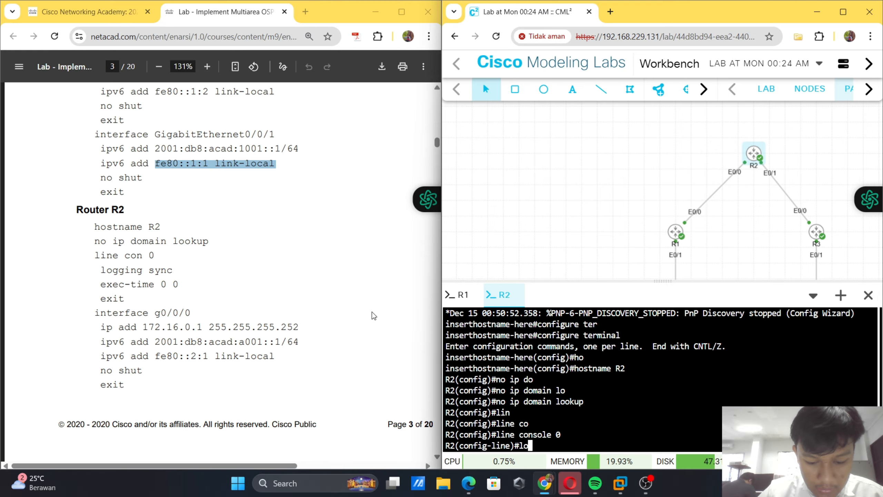
key(Tab)
text(sy)
key(Tab)
key(Return)
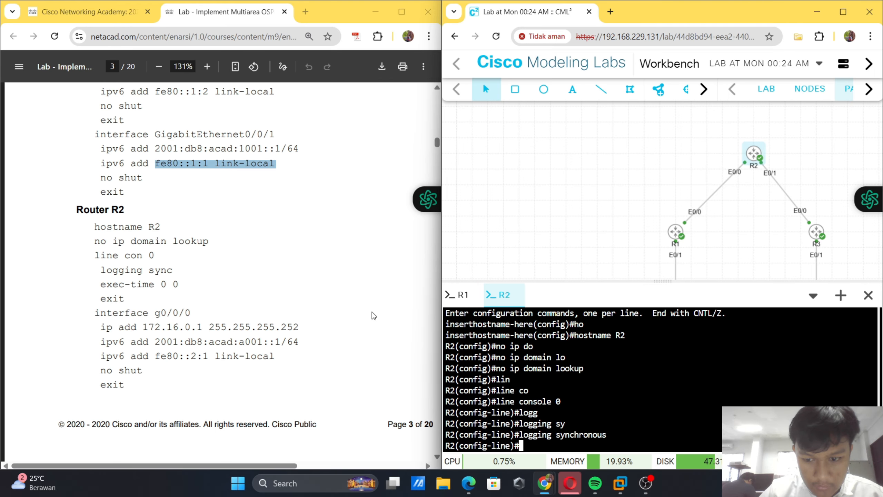
- Set exec-time 0 0 on R2's console line and exit to global configuration
text(ex)
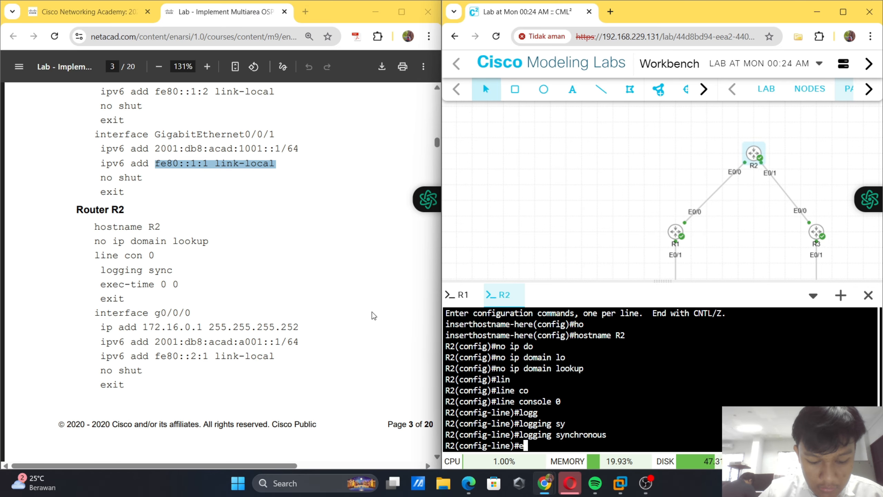
key(Tab)
text(ec)
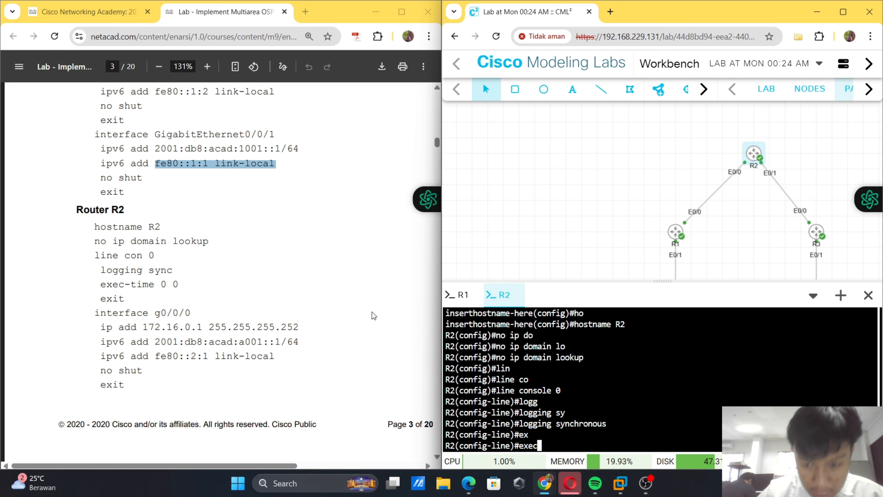
text(-ti)
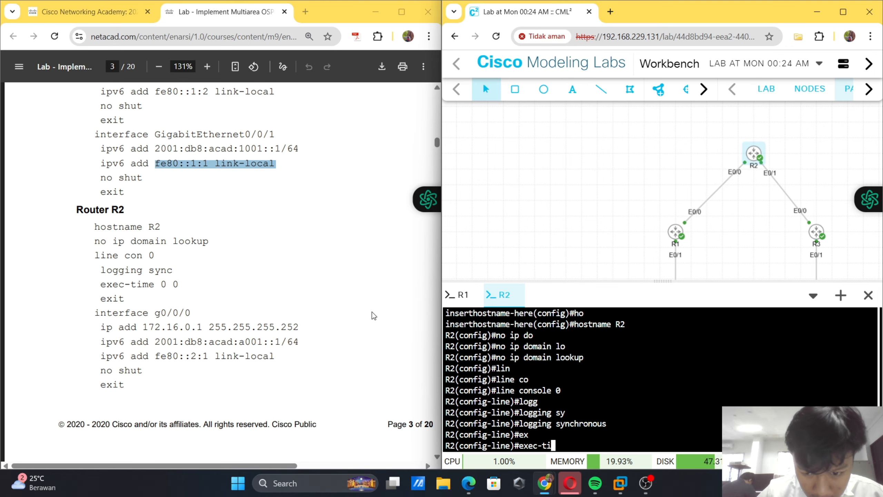
text(m)
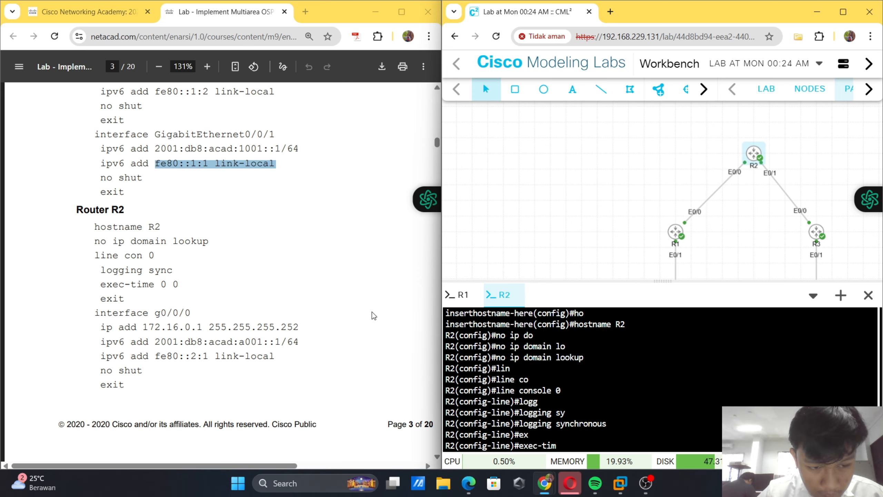
text(e 0 )
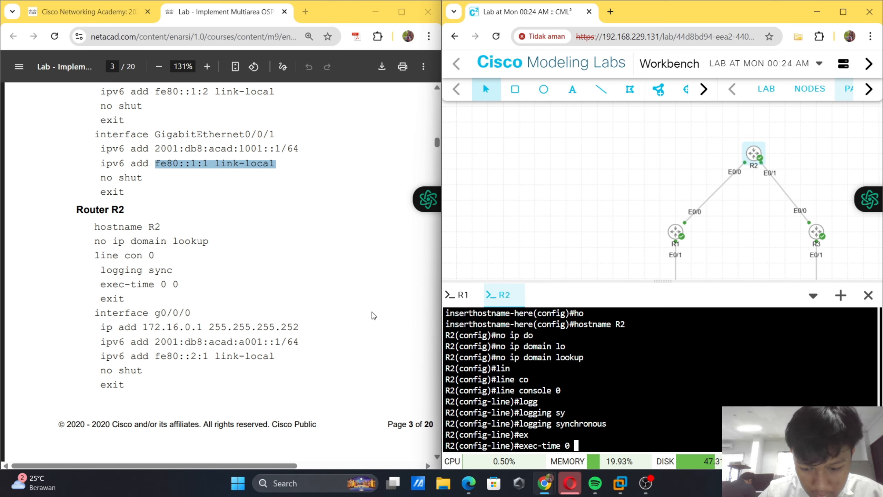
text(0)
key(Return)
text(exit)
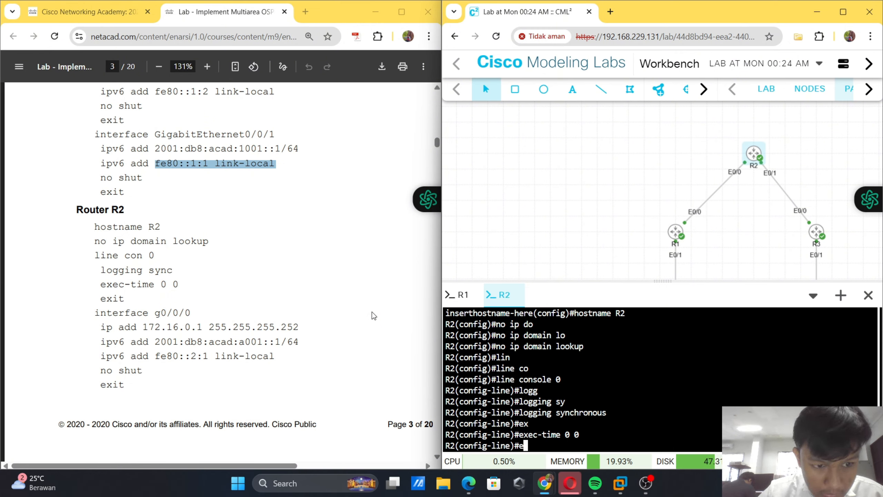
key(Return)
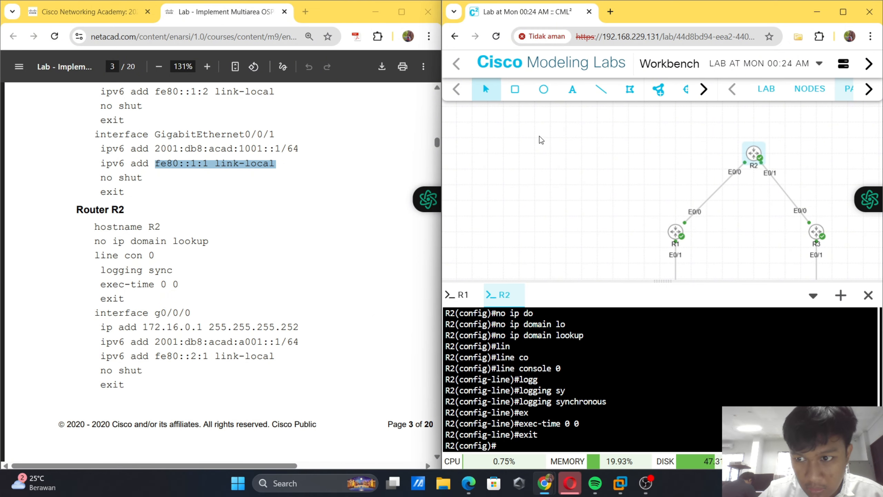
- Check R2's links in the lab's topology diagram and enter configuration of interface e0/0 on R2
drag(646, 195, 564, 182)
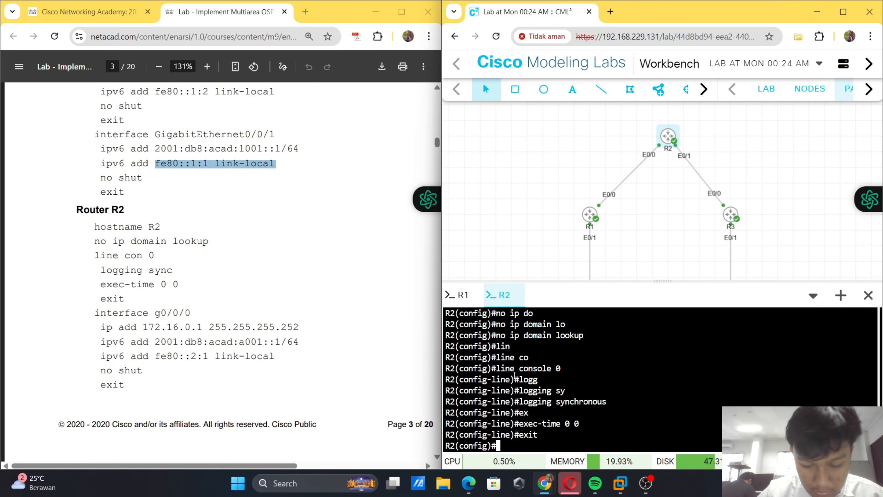
text(inte)
key(Tab)
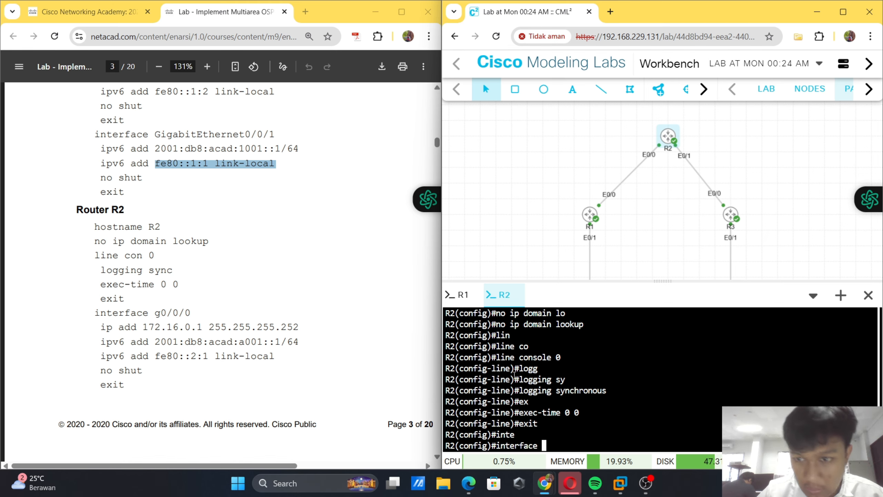
text(e0/0)
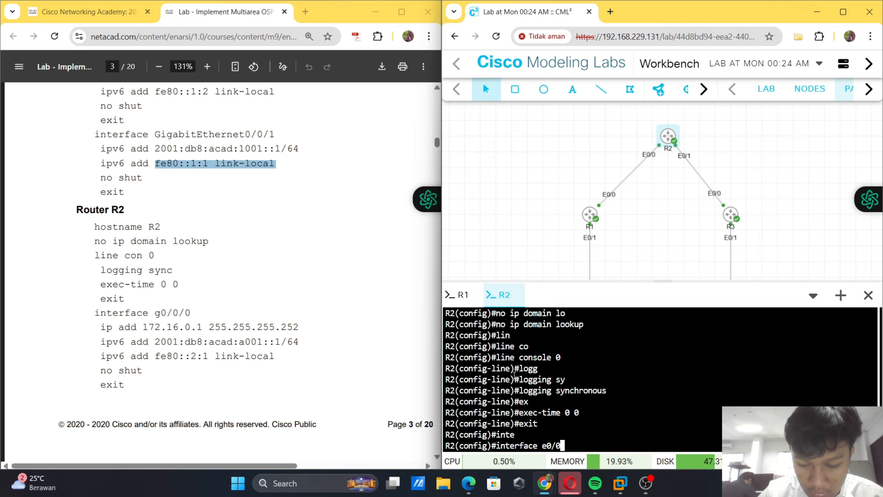
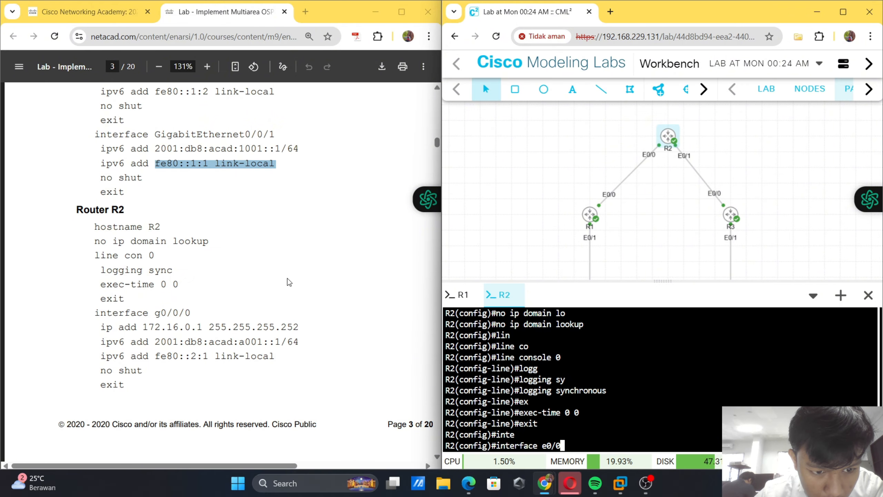
scroll(288, 282, up, 10)
scroll(288, 282, up, 15)
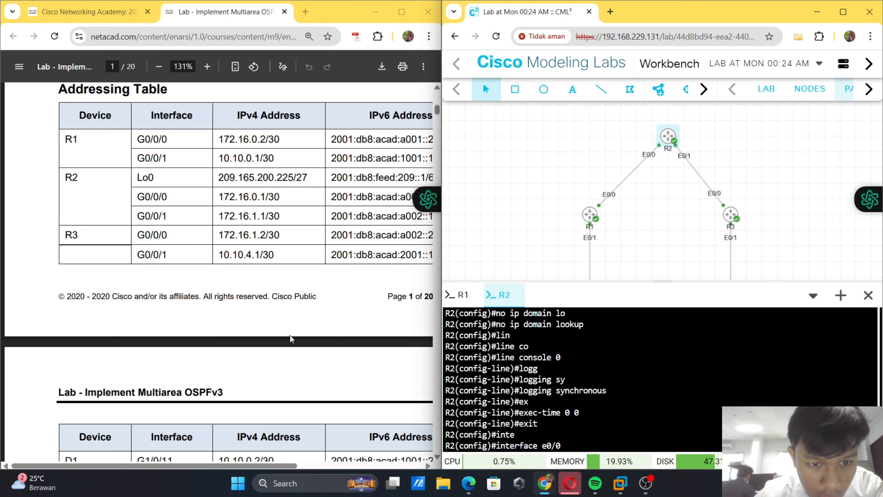
scroll(291, 339, up, 3)
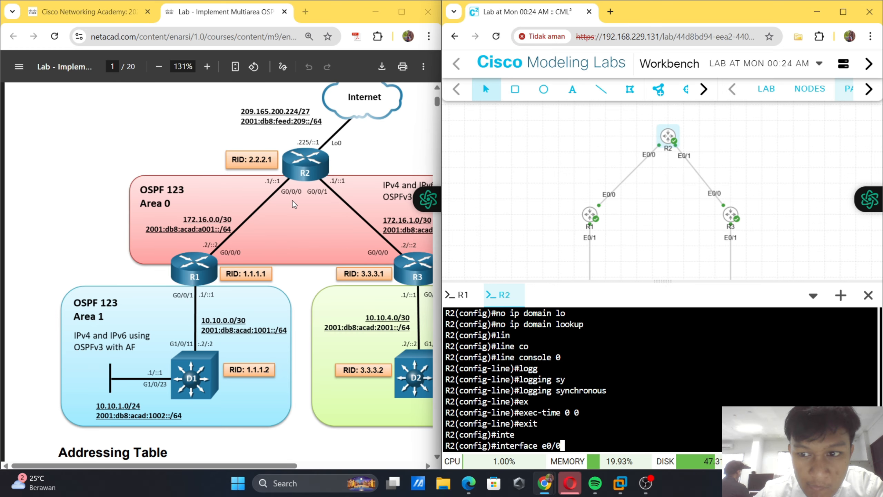
scroll(292, 199, down, 10)
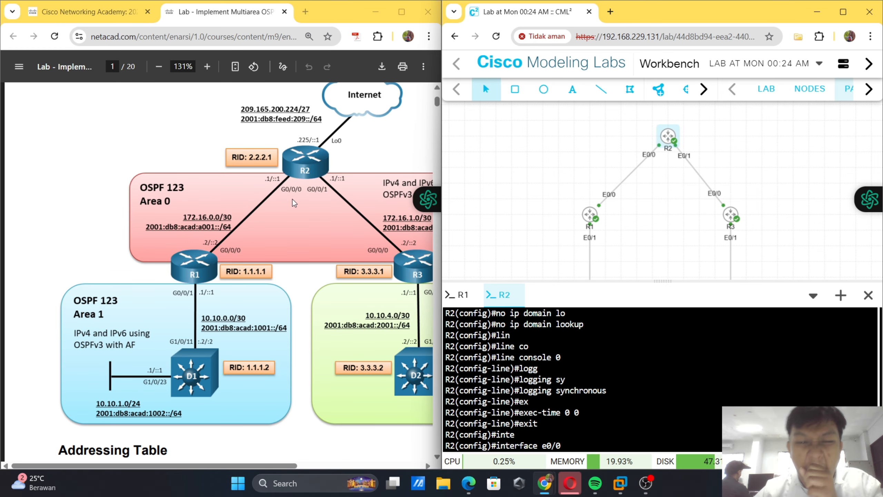
scroll(294, 202, down, 10)
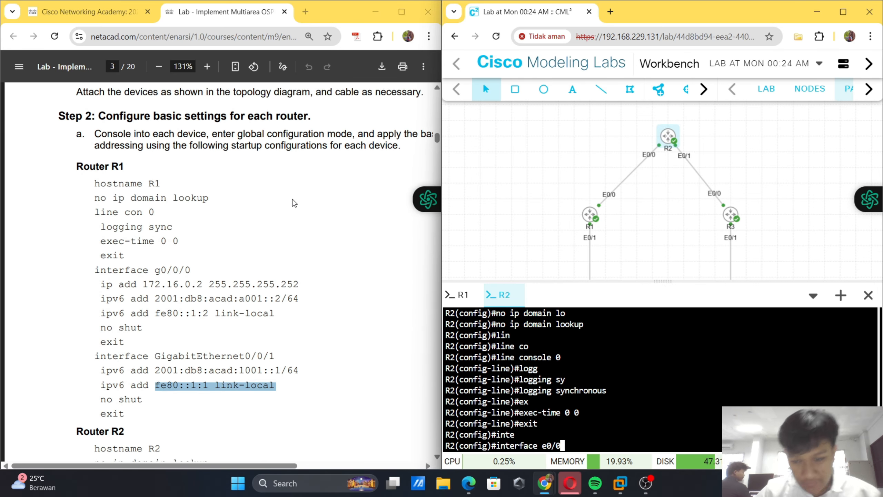
scroll(294, 202, down, 3)
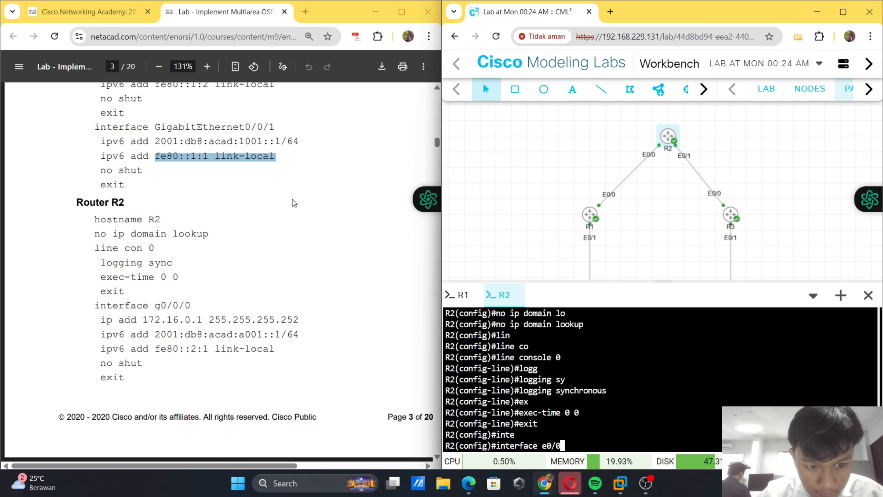
key(Return)
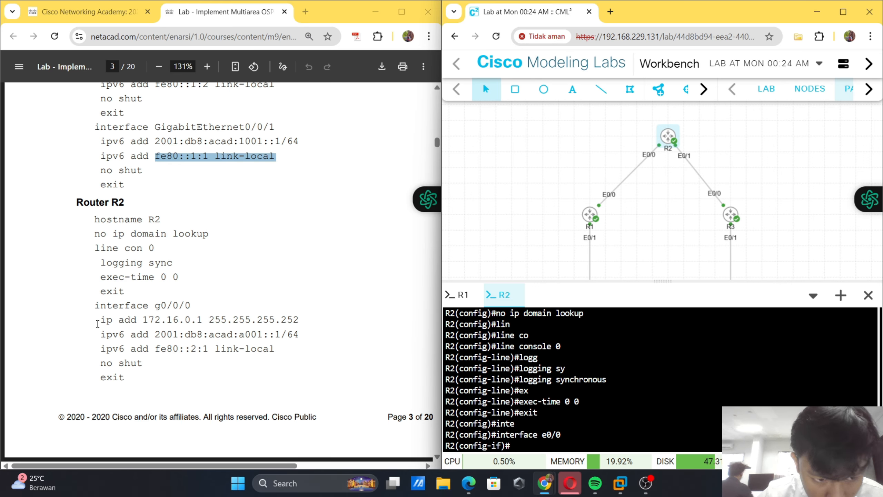
- Assign 172.16.0.1 255.255.255.252 to R2's interface e0/0 by copying the ip add line from the lab PDF
drag(98, 319, 315, 322)
key(super+c)
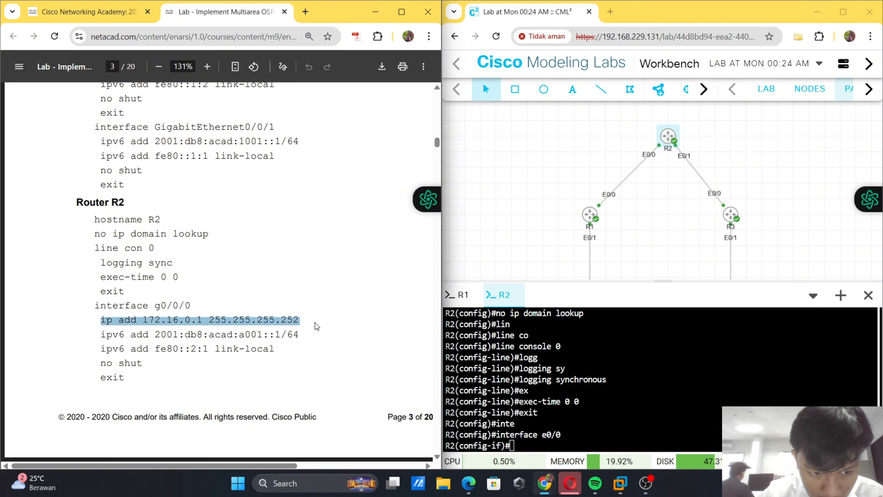
right_click(650, 409)
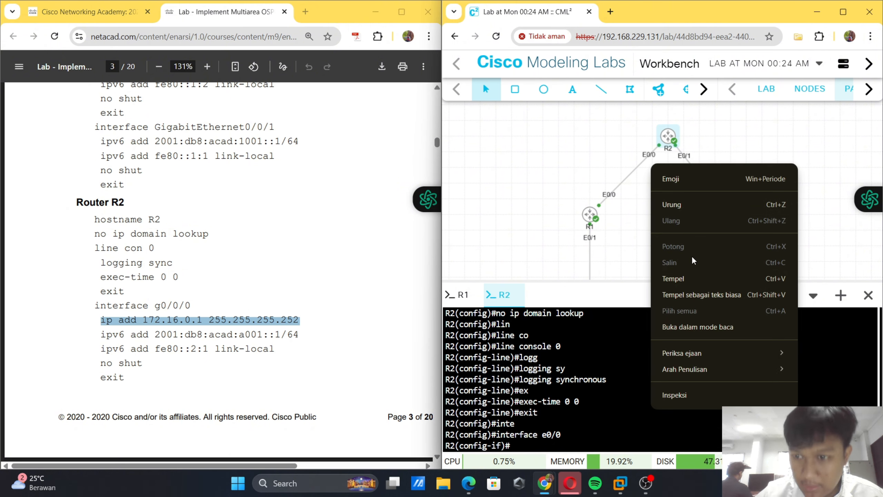
click(682, 277)
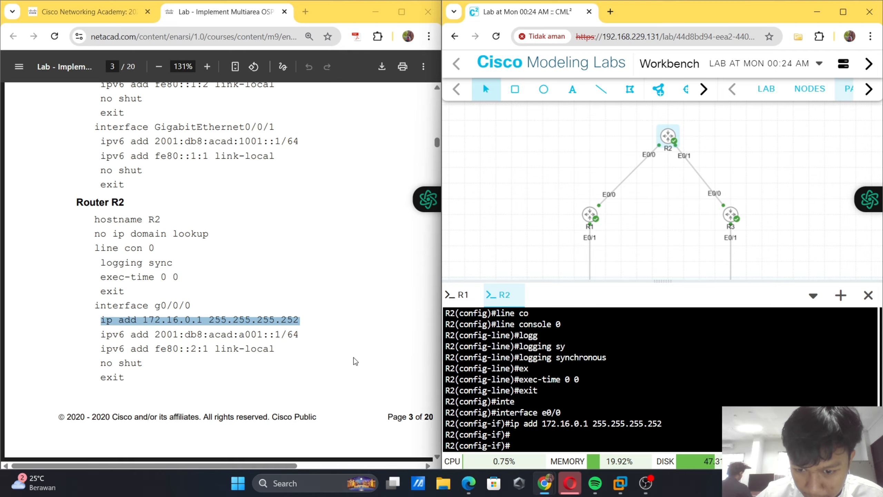
- Copy the PDF's IPv6 address command to give R2's e0/0 the address 2001:db8:acad:a001::1/64
drag(102, 331, 303, 334)
key(super+c)
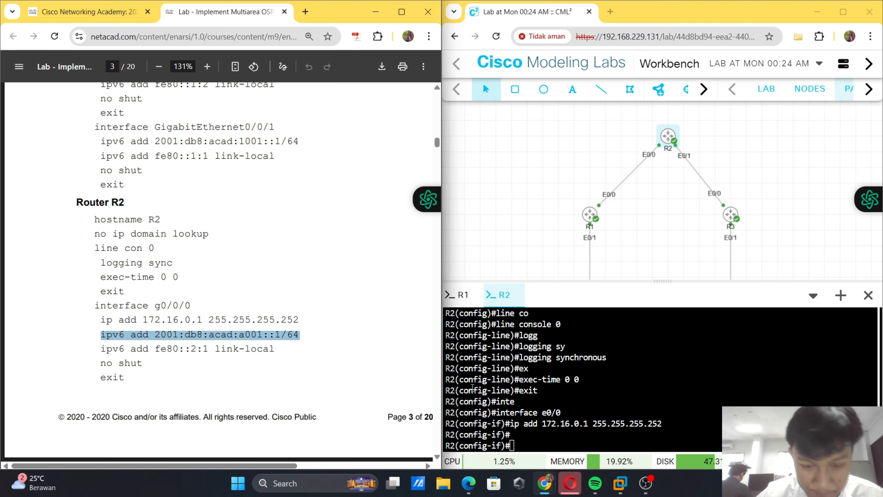
right_click(567, 419)
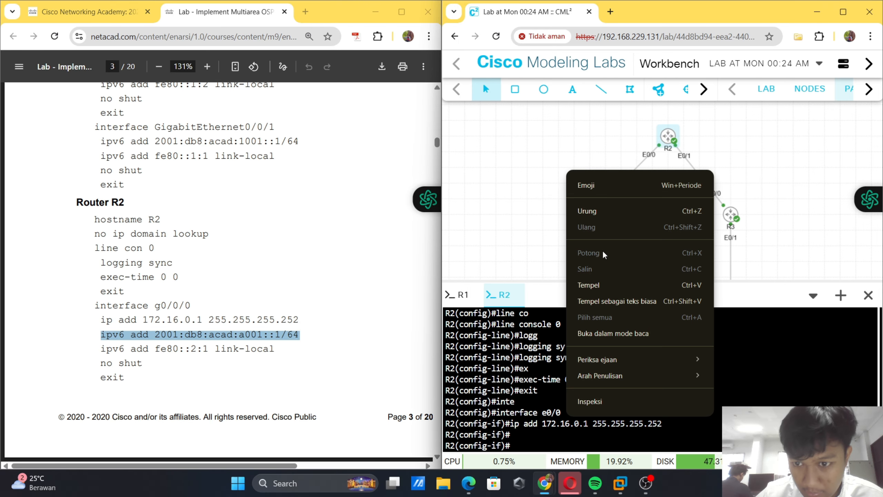
click(594, 284)
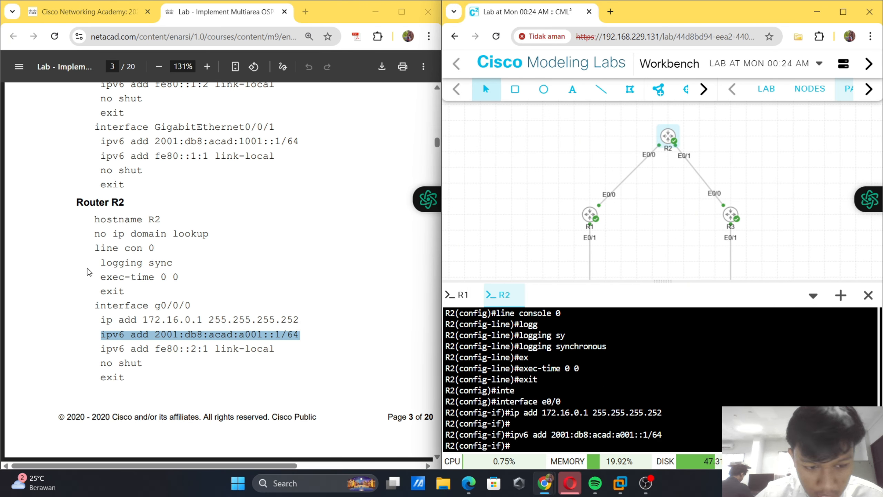
- Copy the PDF's link-local command into R2's console to set fe80::2:1 link-local on e0/0
drag(100, 348, 291, 350)
key(super+c)
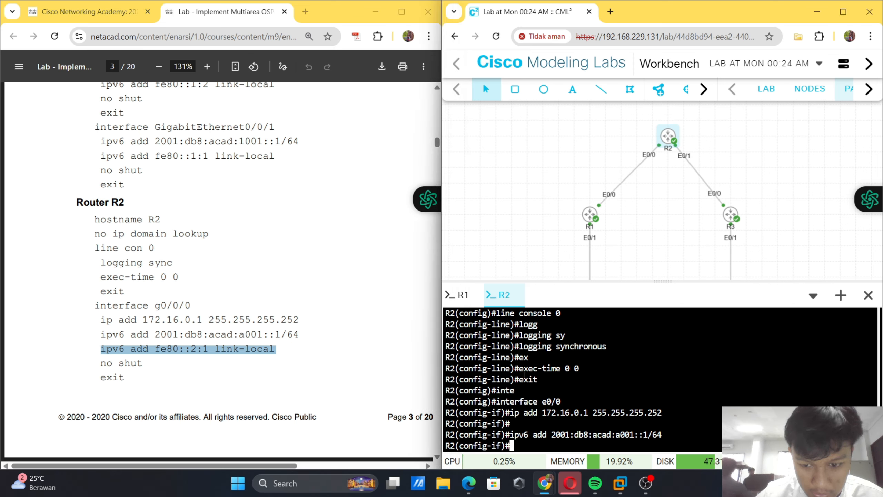
right_click(524, 378)
click(572, 250)
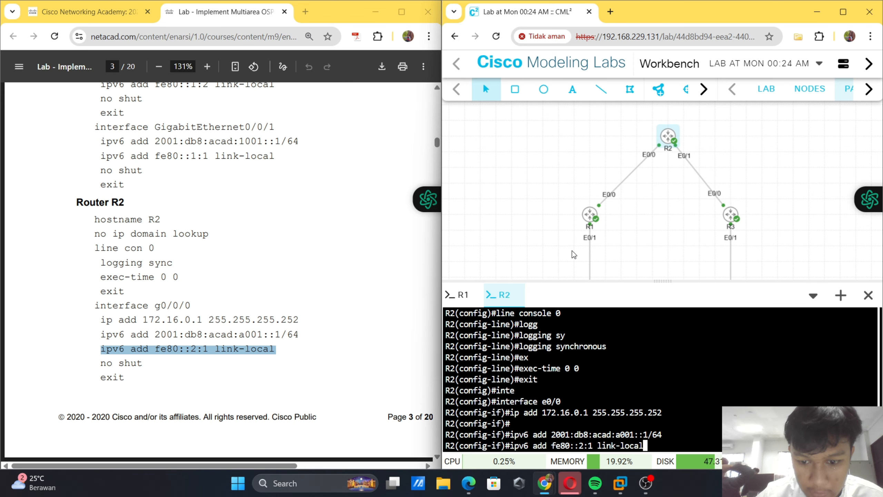
- Enable R2's interface e0/0 with no shut and exit to global configuration
text(no shut)
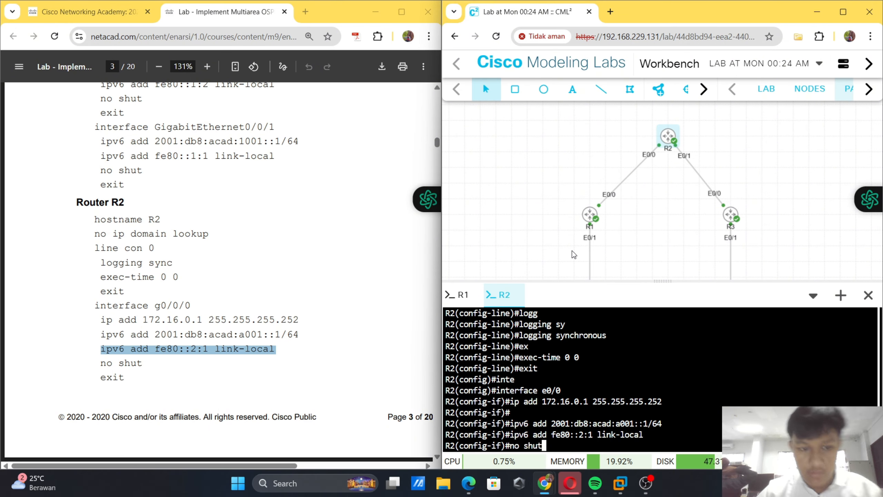
key(Return)
text(e)
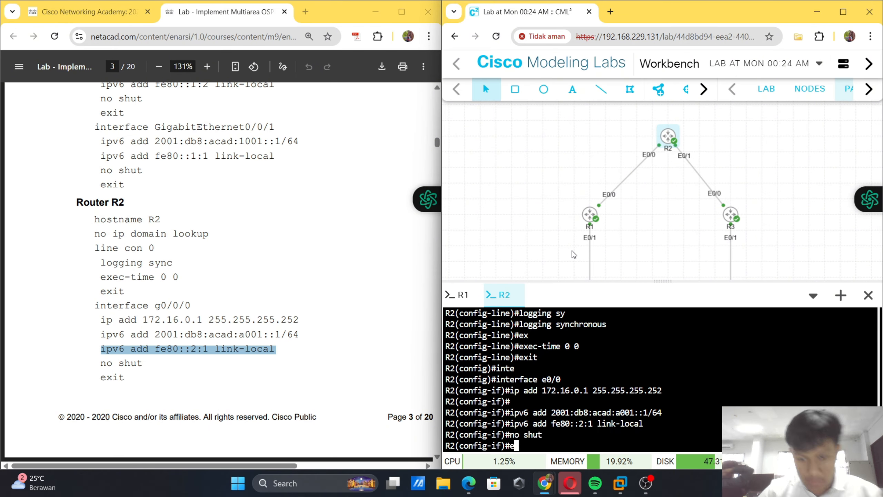
key(BackSpace)
text(in)
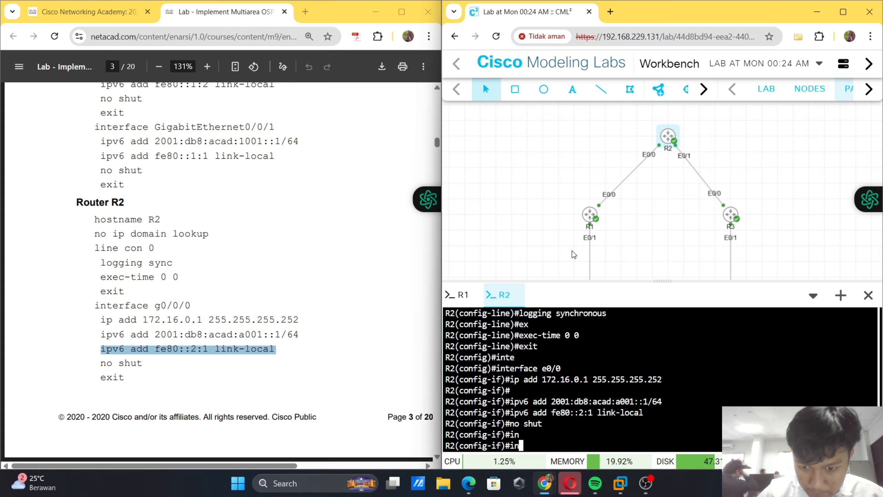
text(te)
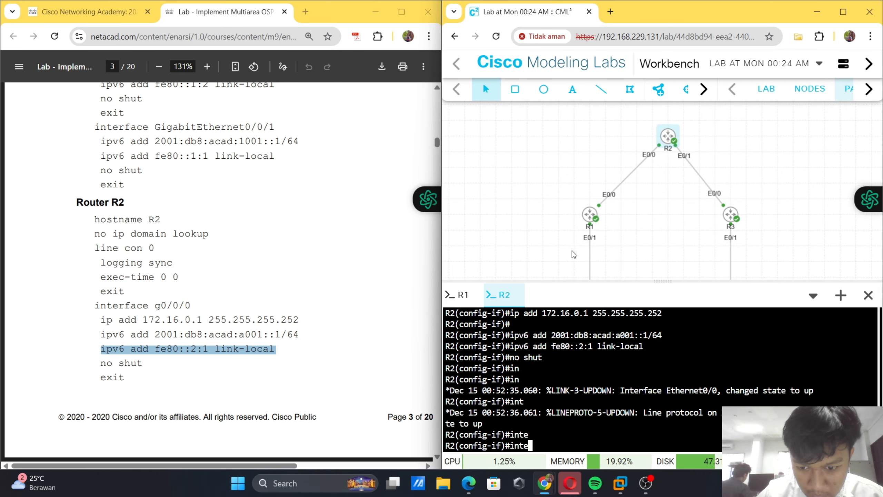
key(BackSpace)
key(BackSpace)
key(BackSpace)
key(BackSpace)
text(exit)
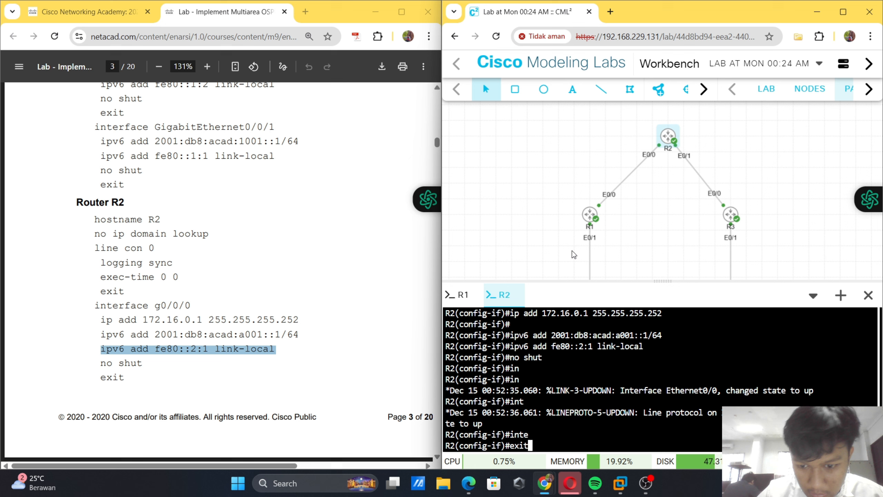
key(Return)
- Enter configuration of interface e0/1 on R2
text(in)
key(Tab)
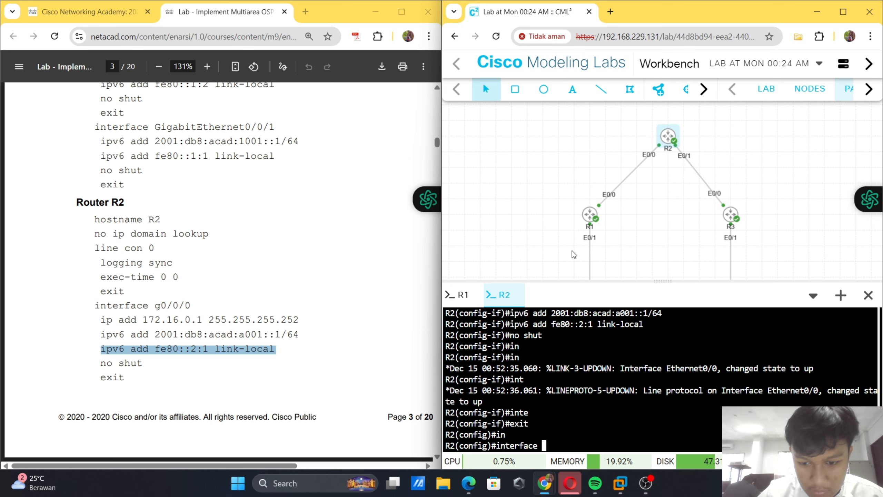
text(e0/1)
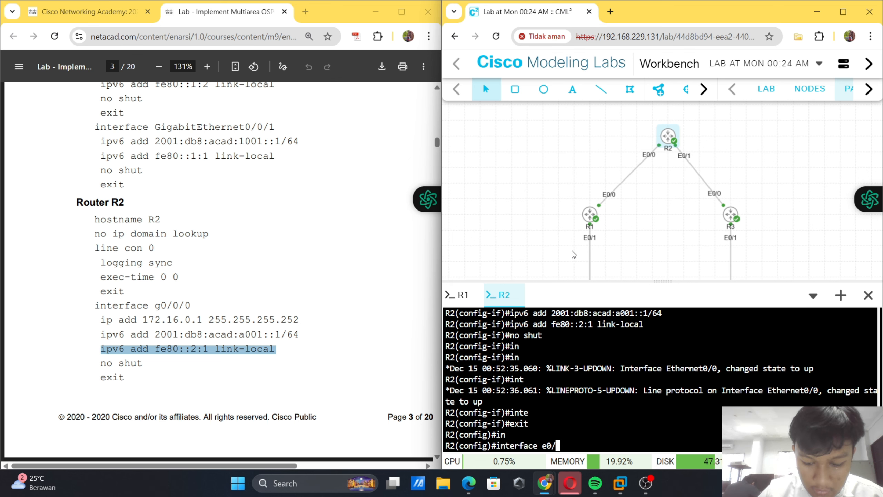
key(Return)
- Assign IP address 172.16.1.1 255.255.255.252 to R2's interface e0/1, following the GigabitEthernet0/0/1 block in the PDF
scroll(292, 252, down, 8)
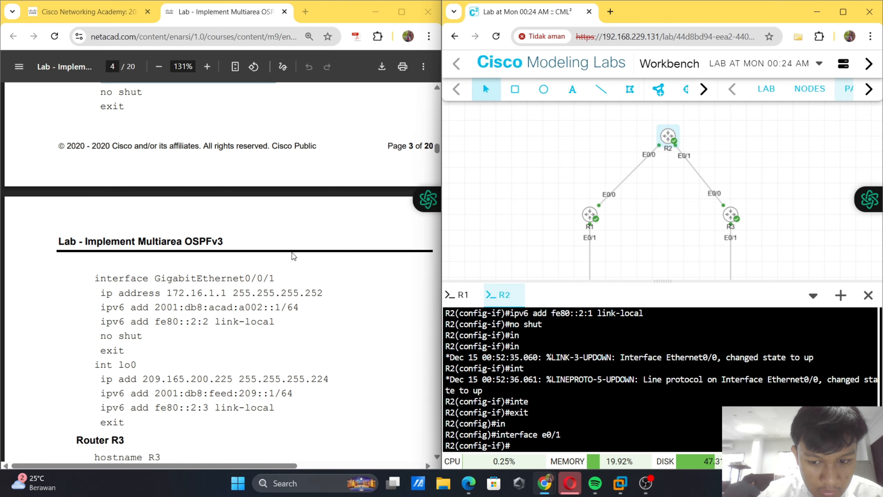
text(in)
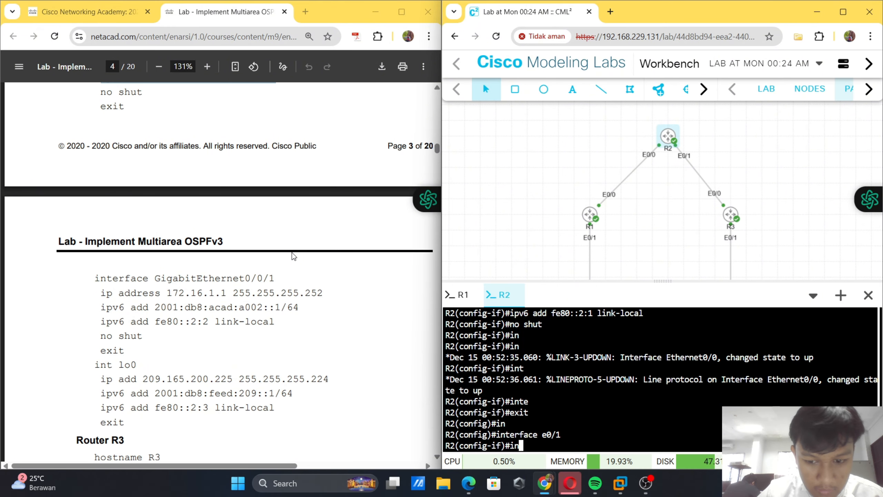
key(BackSpace)
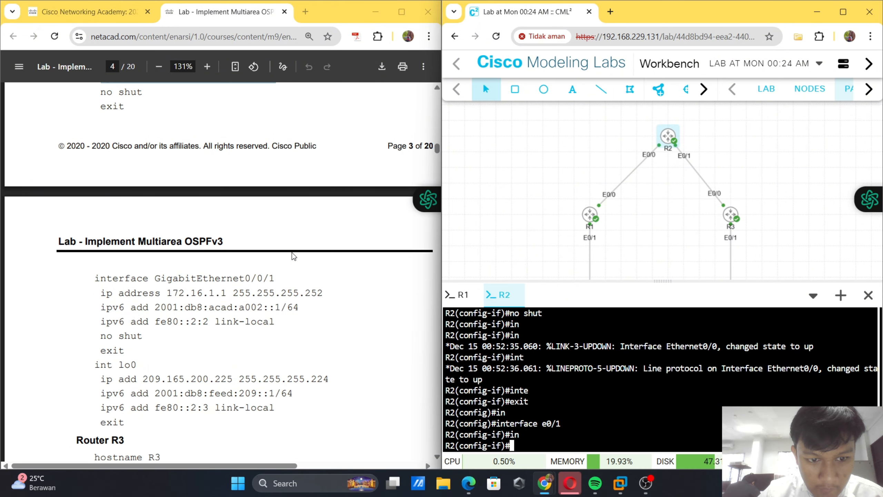
text(i)
text(p )
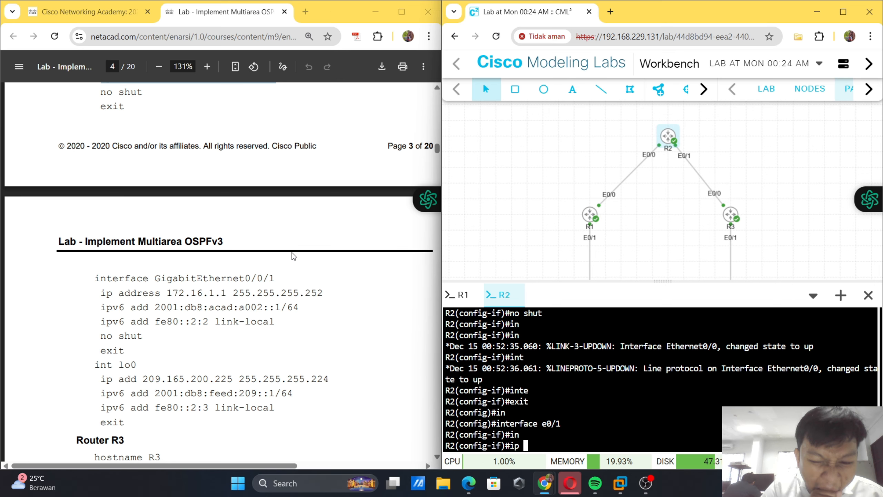
text(ad)
key(Tab)
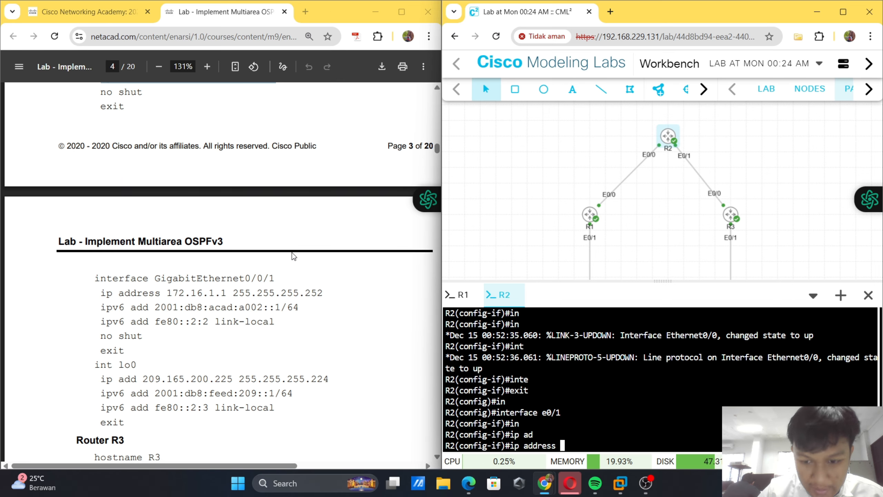
text(172.)
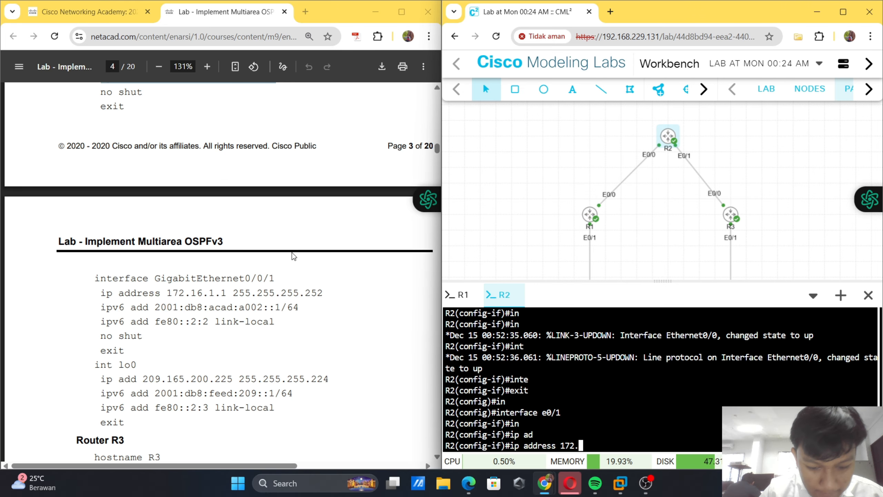
text(16.)
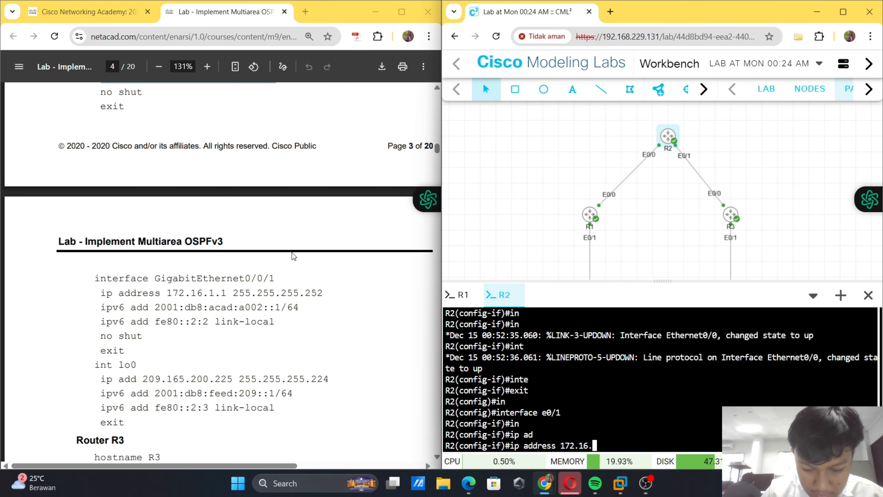
text(1.1 )
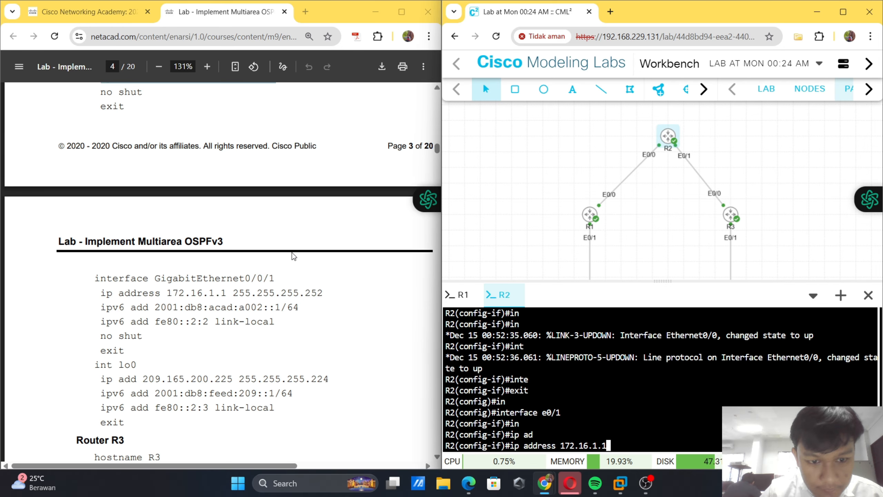
text(255)
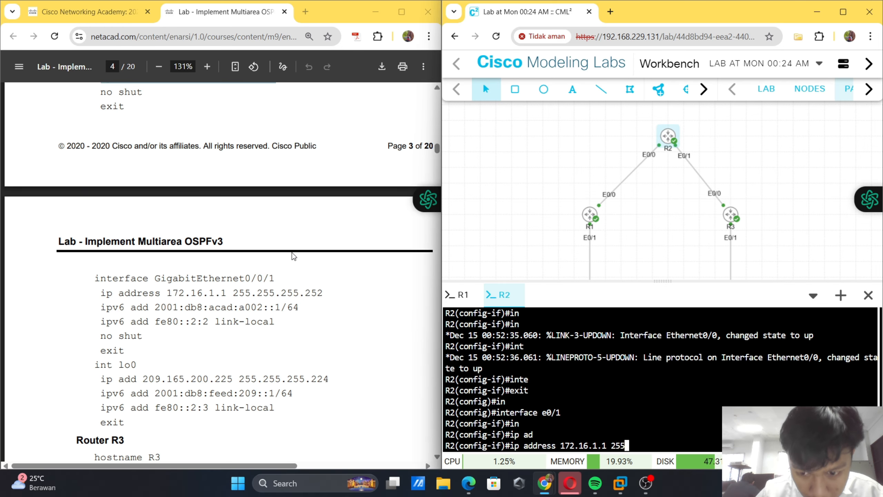
text(.255.255.)
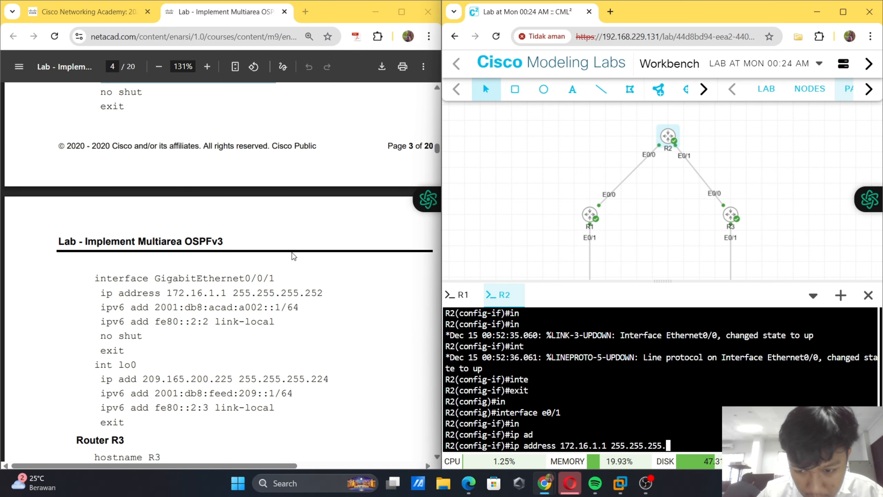
text(252)
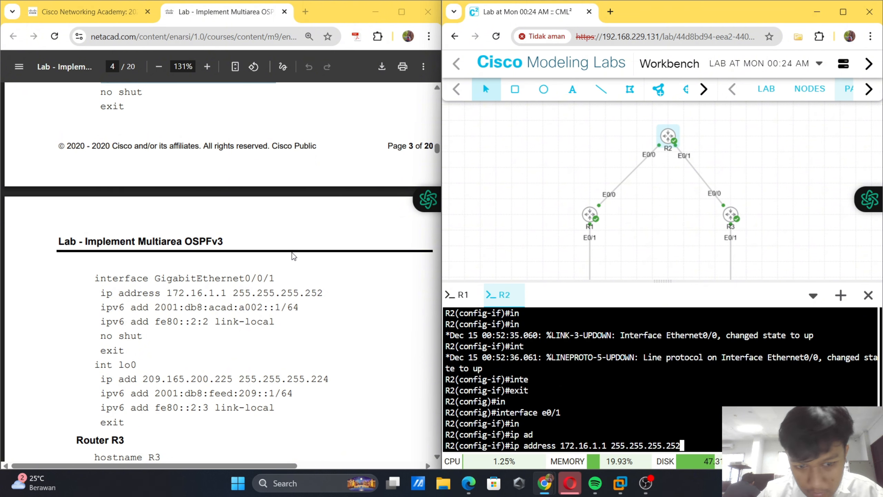
key(Return)
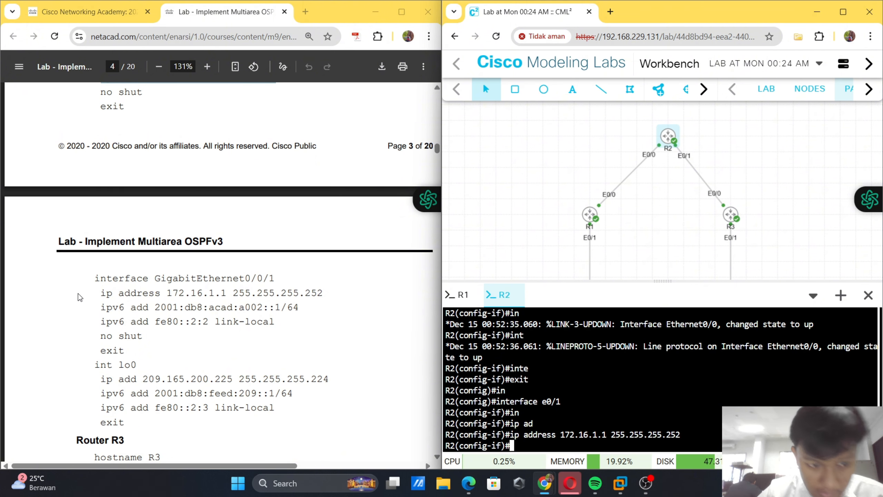
- Copy the PDF's IPv6 address command to give R2's e0/1 the address 2001:db8:acad:a002::1/64
drag(97, 304, 298, 301)
key(super+c)
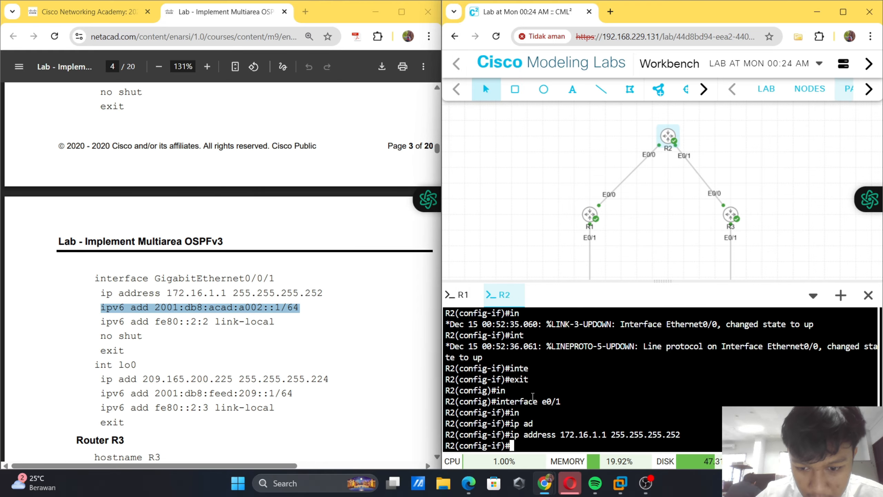
right_click(527, 405)
click(577, 263)
key(Return)
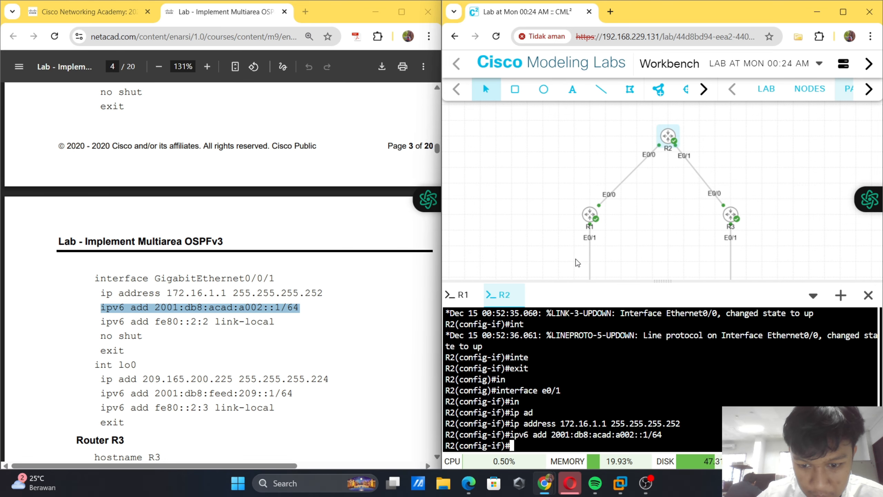
- Set fe80::2:2 link-local on R2's e0/1 by copying the command from the PDF
drag(100, 322, 275, 322)
key(super+c)
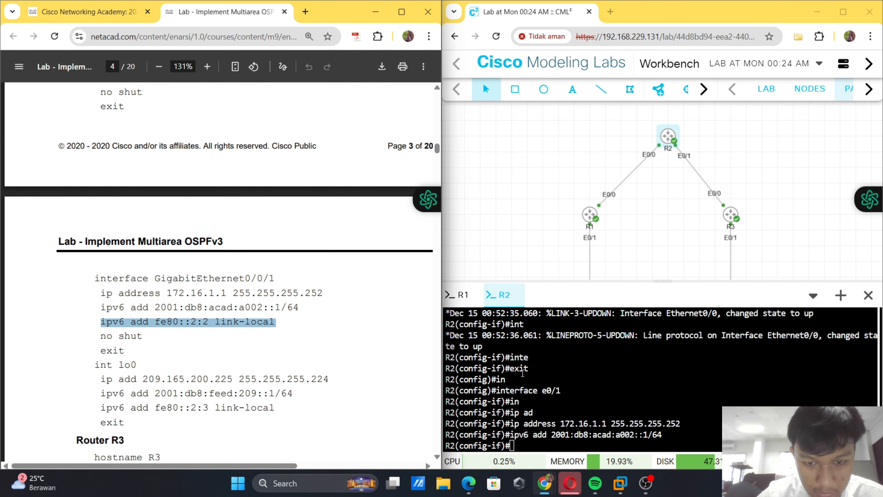
click(607, 400)
right_click(607, 401)
click(651, 273)
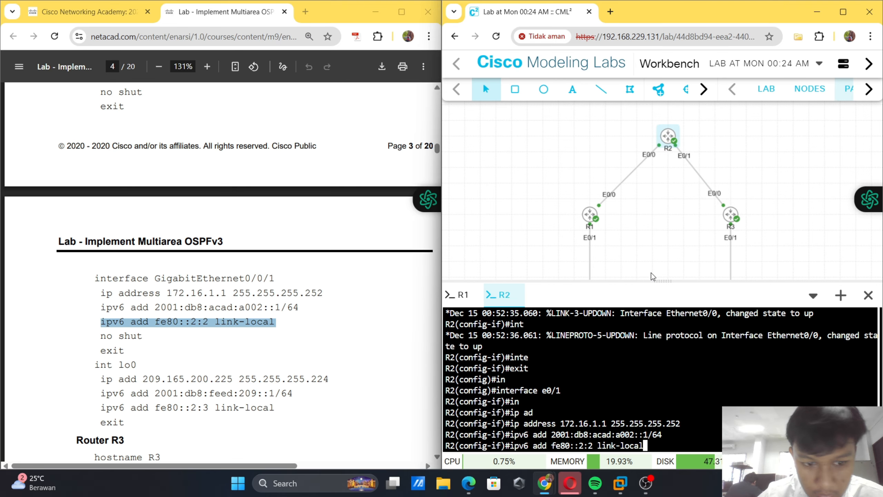
key(Return)
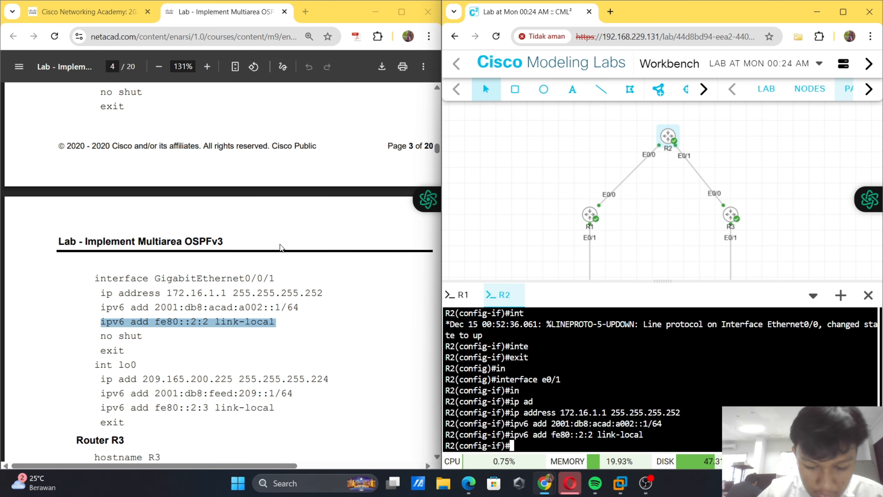
- Enable R2's interface e0/1 with no shut and exit to global configuration
text(no shut)
key(Return)
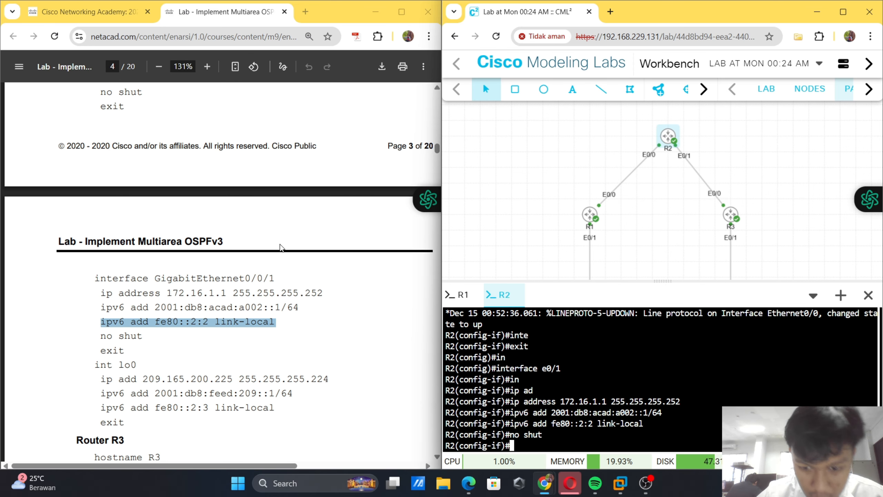
text(exi)
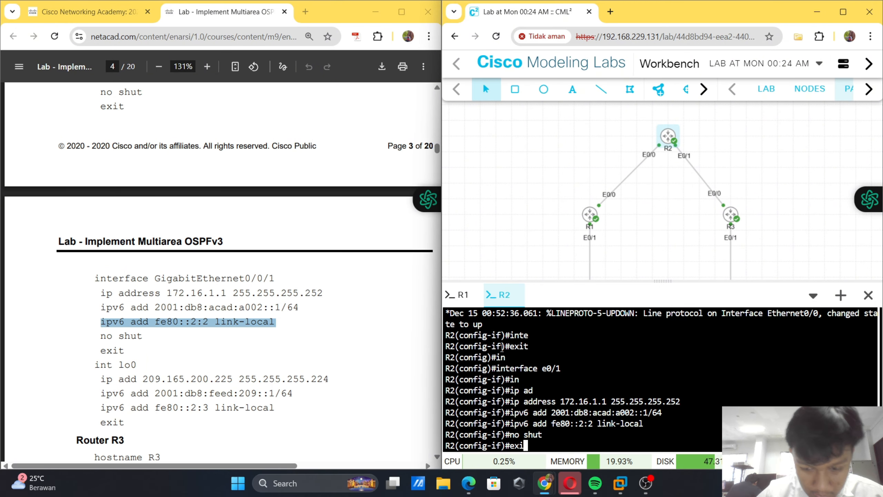
text(t)
key(Return)
scroll(384, 258, down, 2)
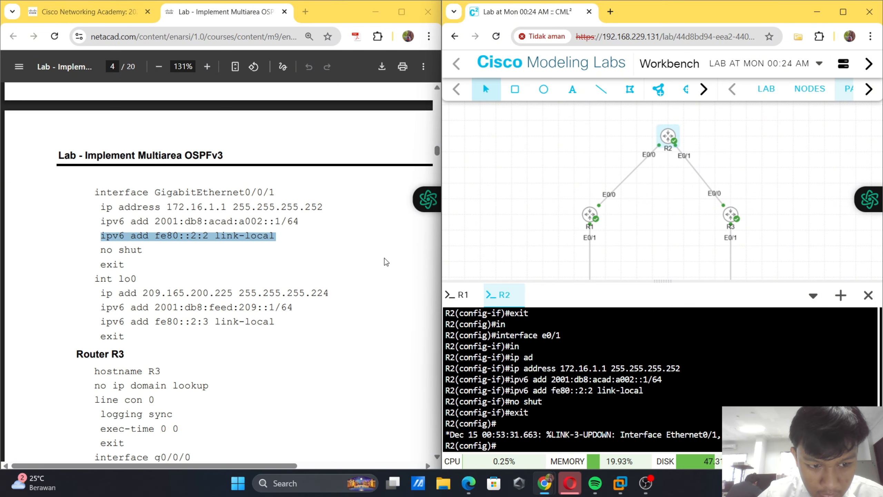
- Create loopback 0 on R2 and enter its interface configuration mode
text(in)
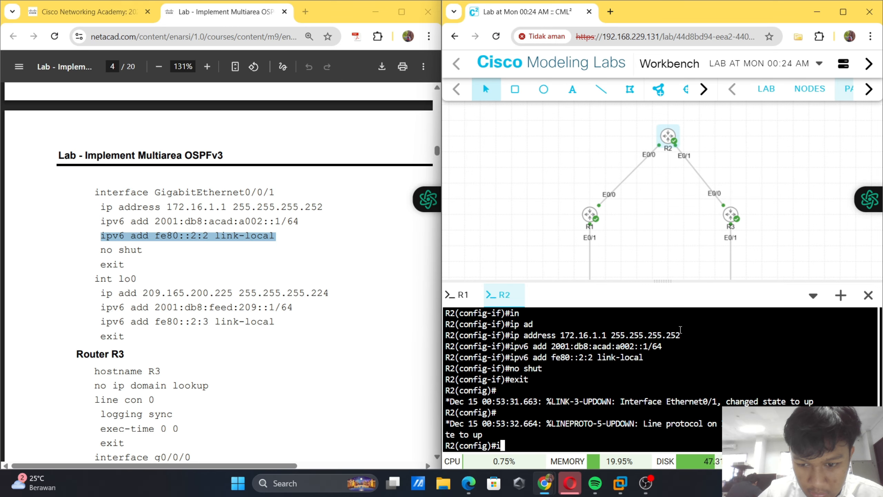
key(Tab)
text(lo)
key(Tab)
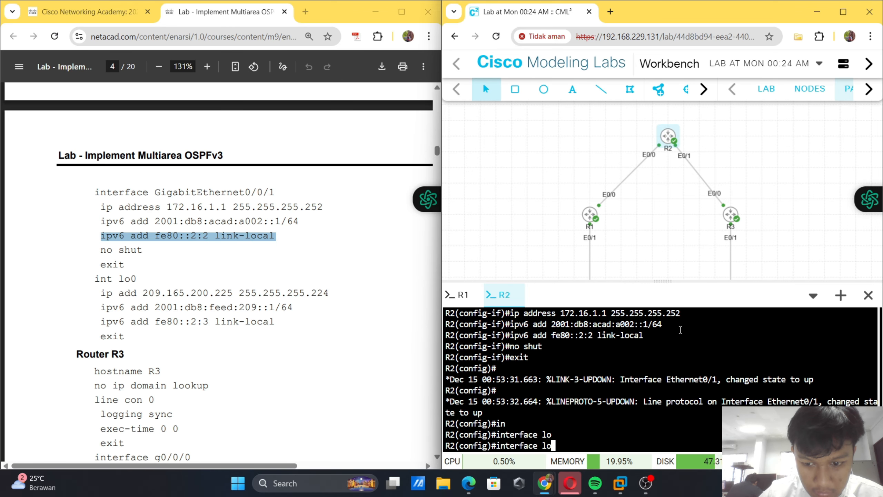
text(op)
key(Tab)
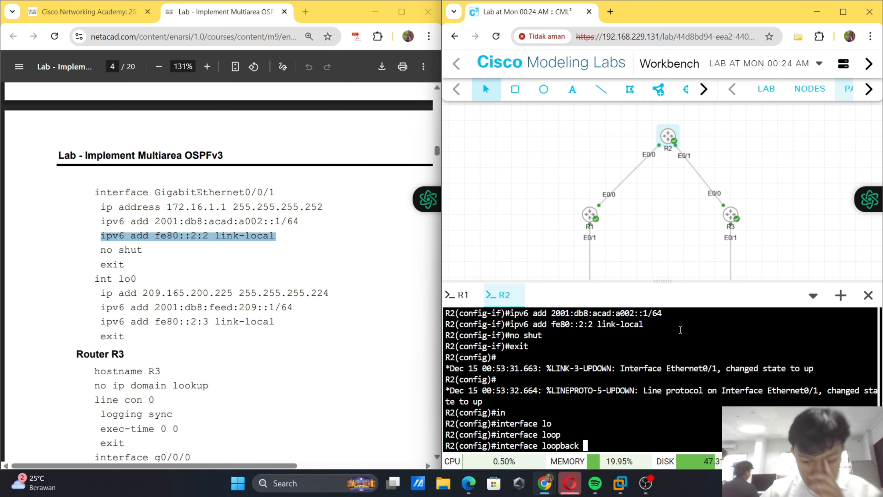
text(0)
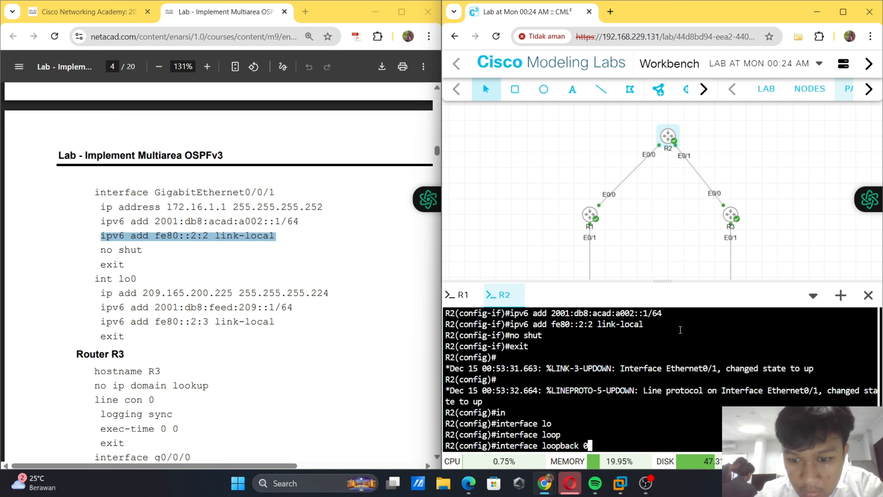
key(Return)
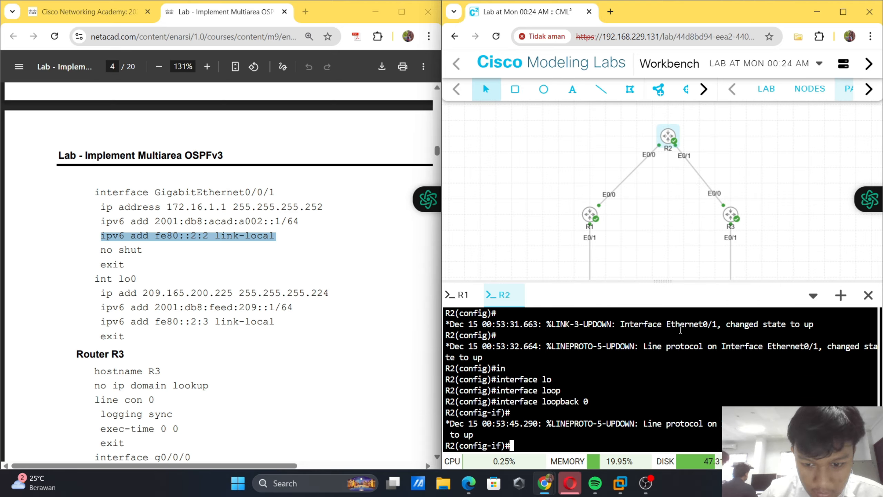
- Try to assign IP address 209.165.200.255 255.255.255.224 to R2's loopback 0
text(ip ad)
key(Tab)
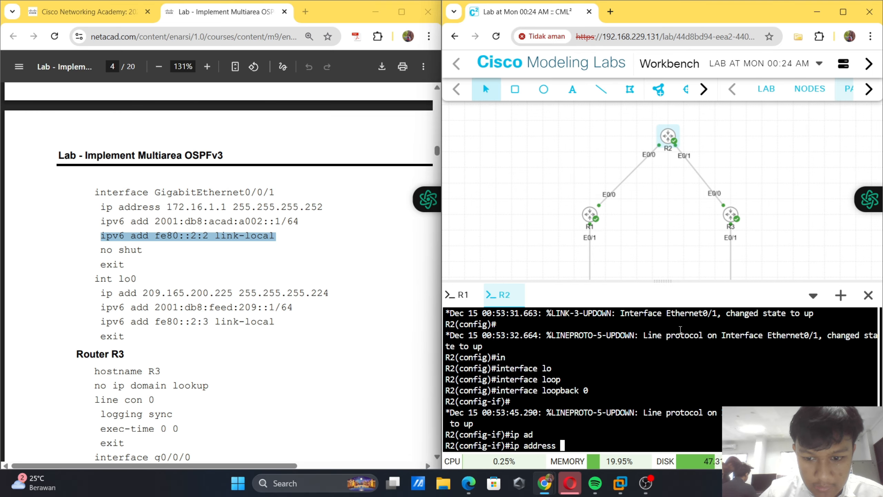
text(209)
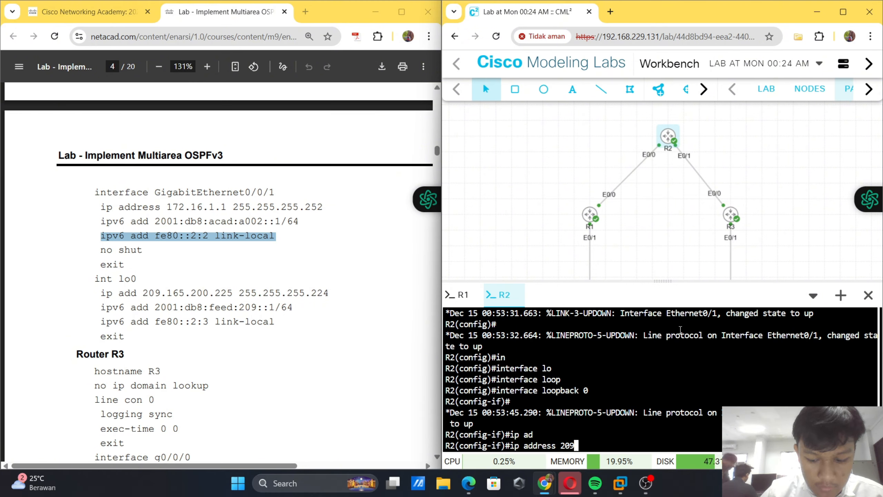
text(.16)
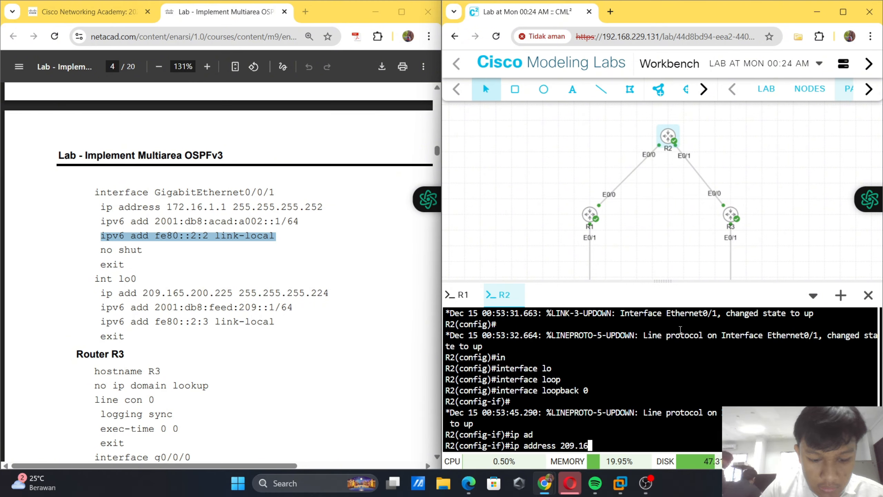
text(5.200)
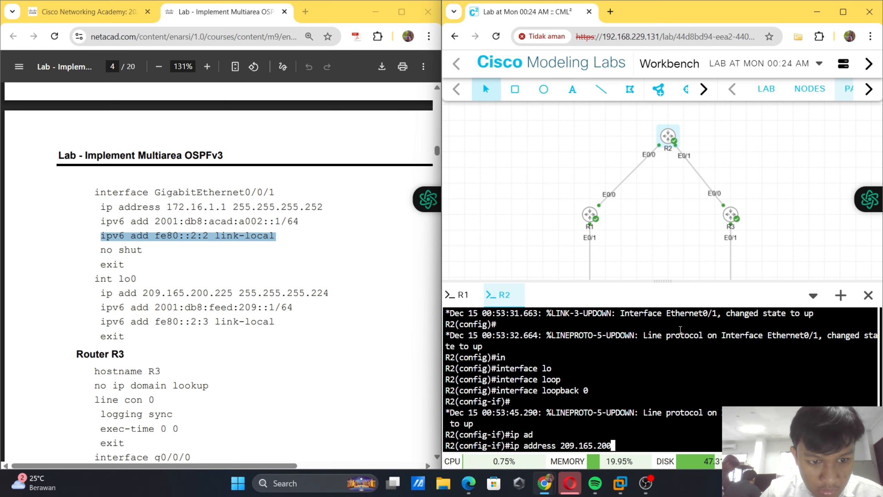
text(.255)
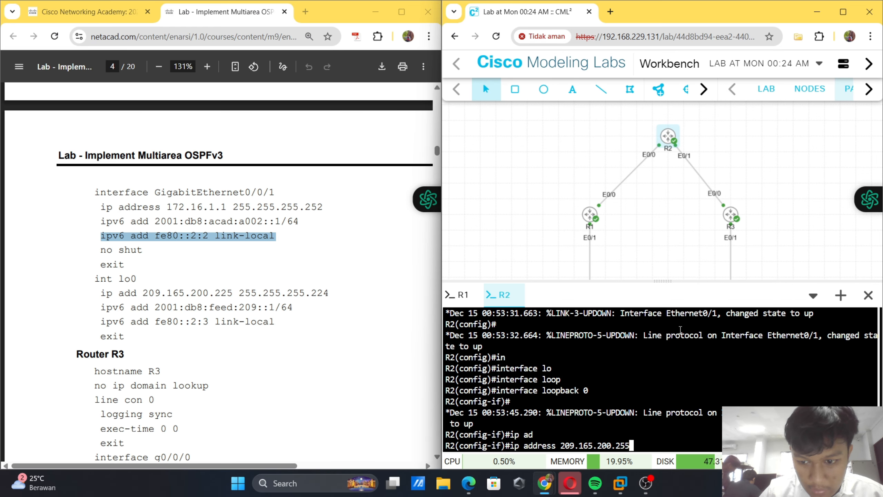
text( 255.255.255.22)
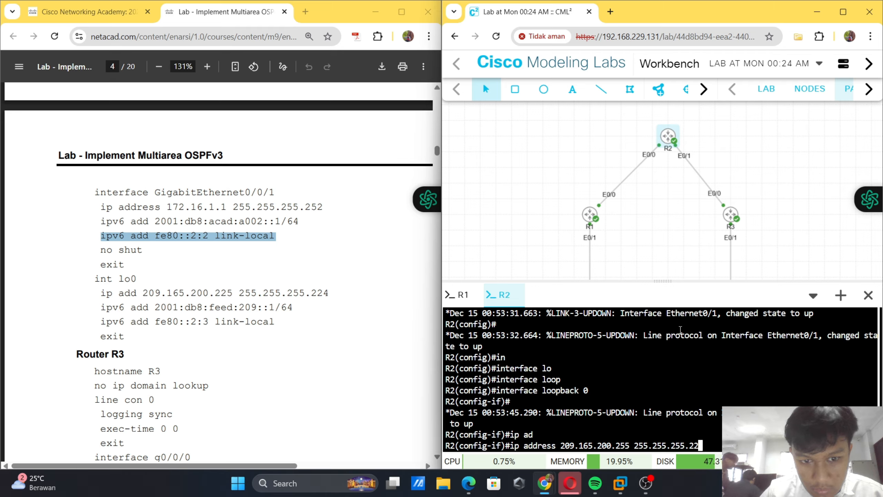
text(4)
key(Return)
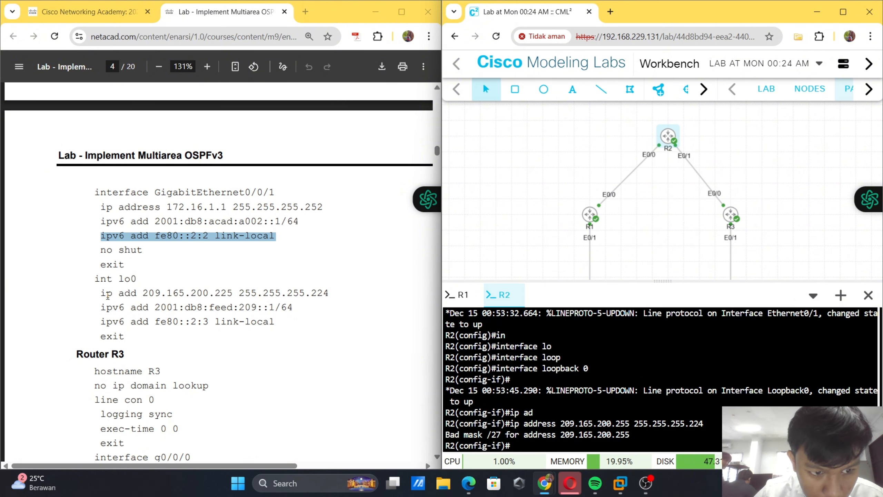
- Copy the PDF's IPv4 address command to give R2's loopback 0 the address 209.165.200.225 255.255.255.224
drag(101, 293, 337, 286)
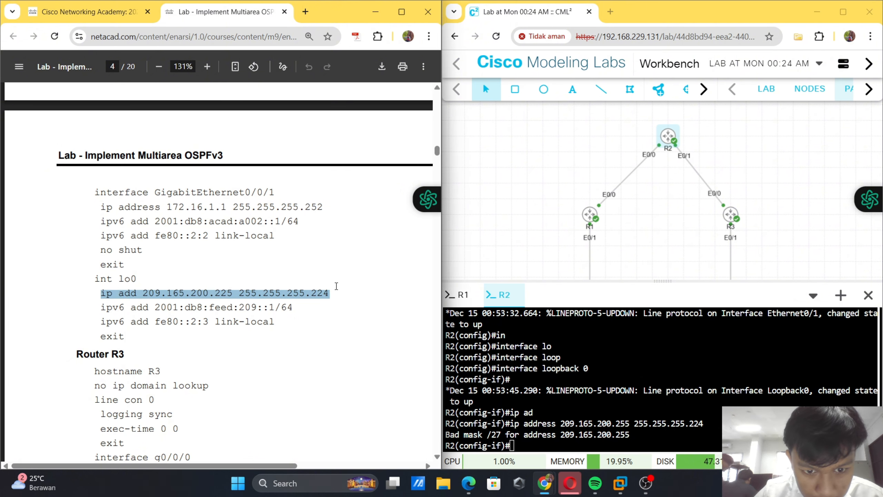
right_click(566, 391)
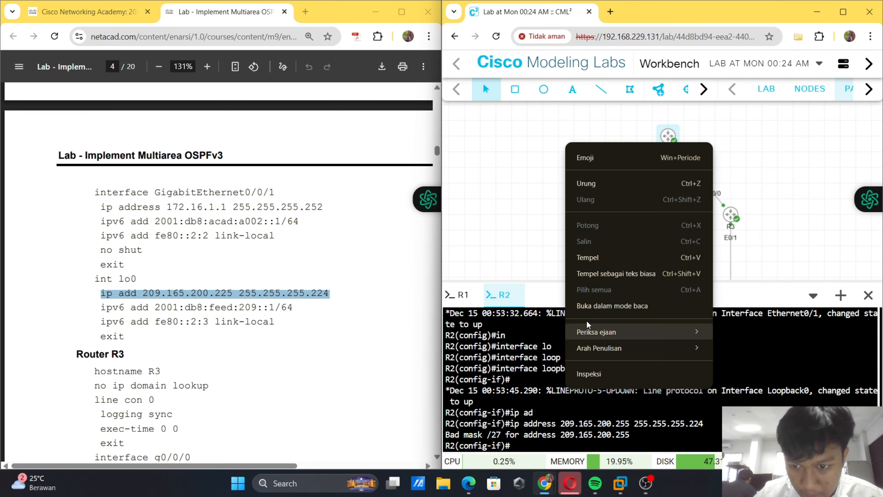
click(602, 258)
key(Return)
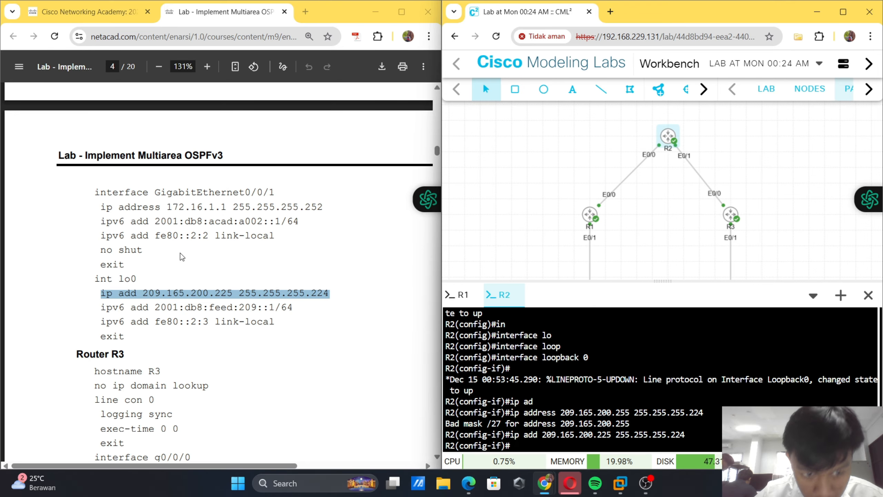
- Assign IPv6 address 2001:db8:feed:209::1/64 to R2's loopback 0 by copying the command from the PDF
click(296, 313)
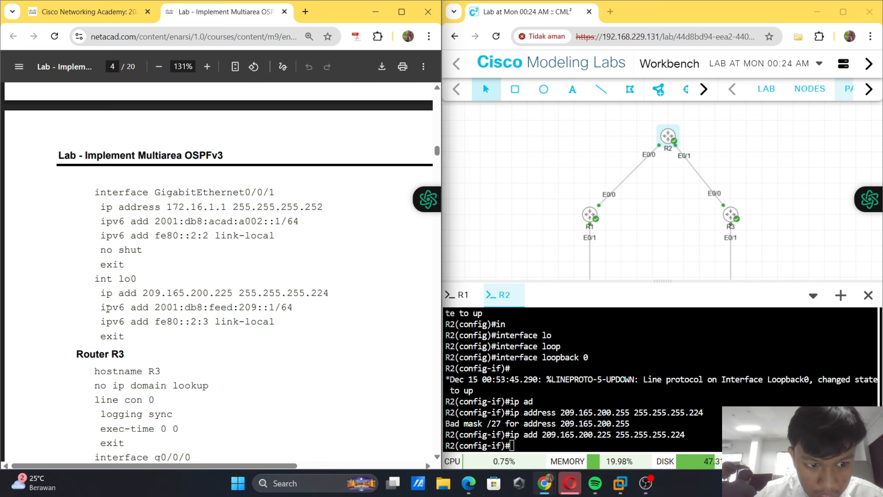
drag(103, 308, 300, 310)
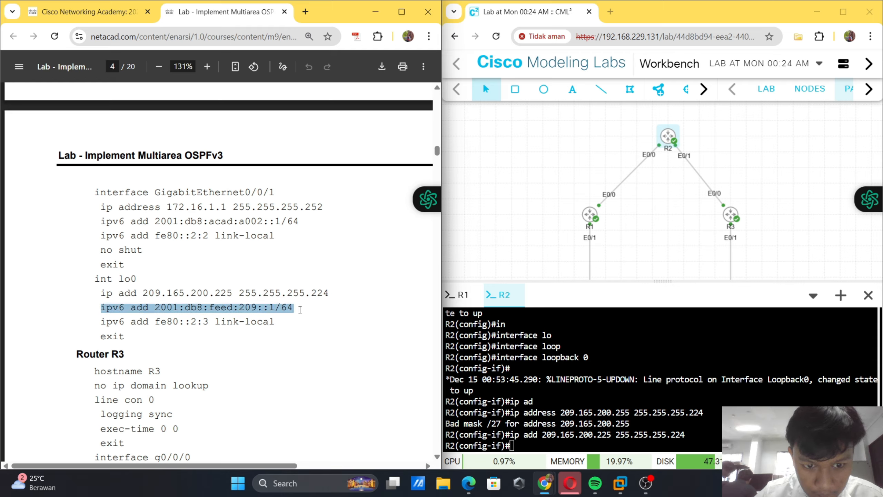
right_click(573, 417)
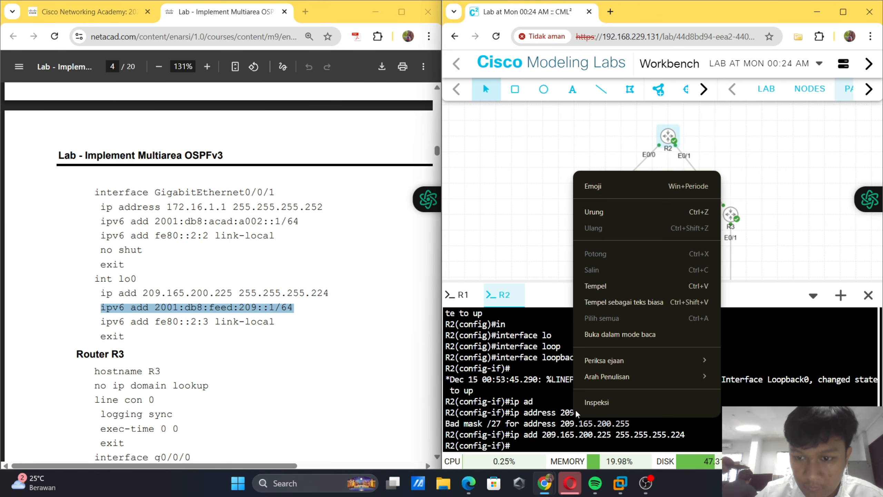
click(612, 281)
key(Return)
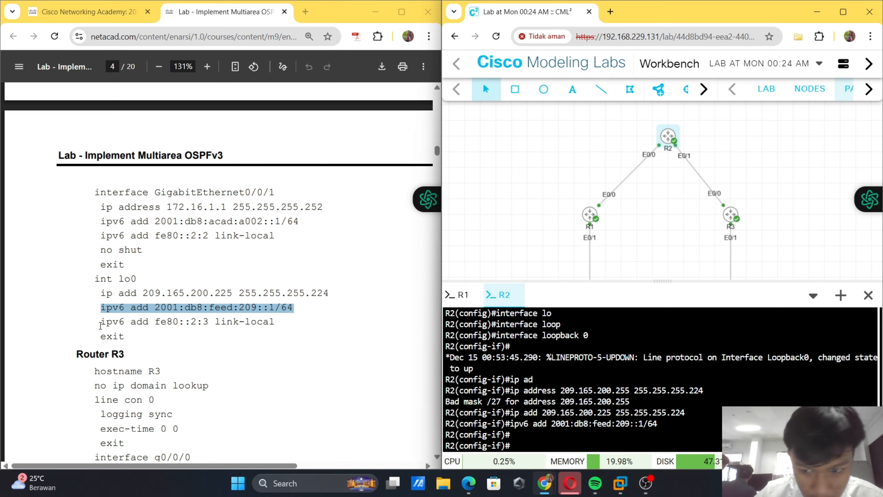
- Set fe80::2:3 link-local on R2's loopback 0 with the command copied from the PDF
drag(97, 324, 312, 329)
key(super+c)
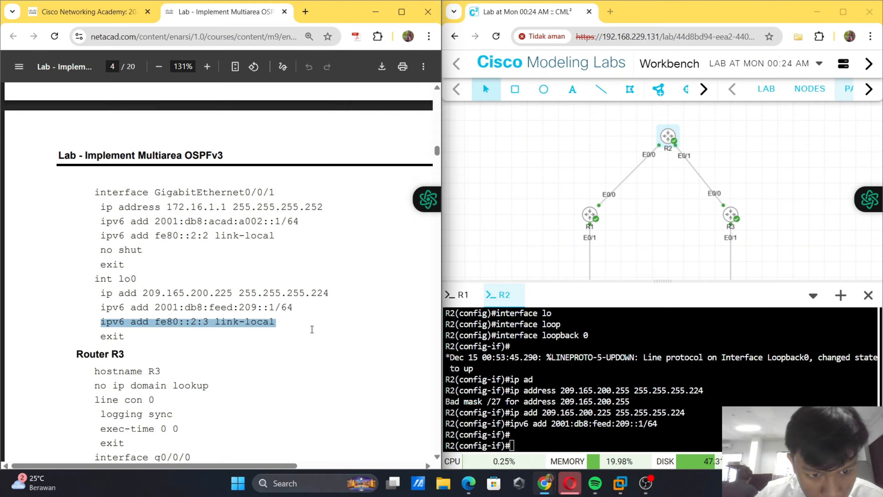
right_click(632, 376)
click(665, 247)
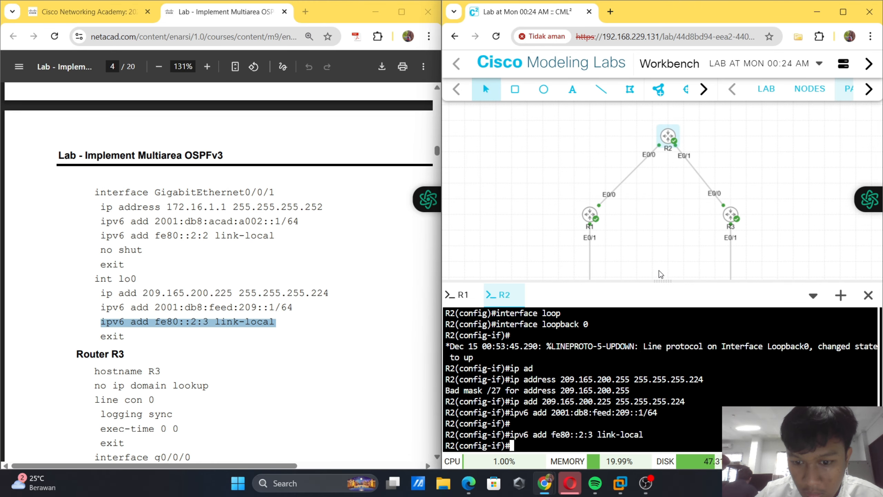
key(Return)
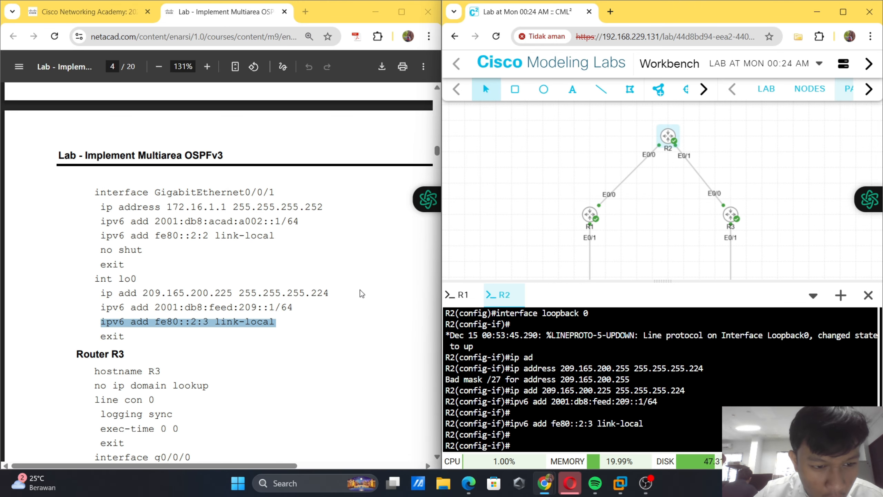
- Bring the PDF's Router R3 section into view and exit R2's loopback 0 configuration to global configuration mode
scroll(361, 291, down, 4)
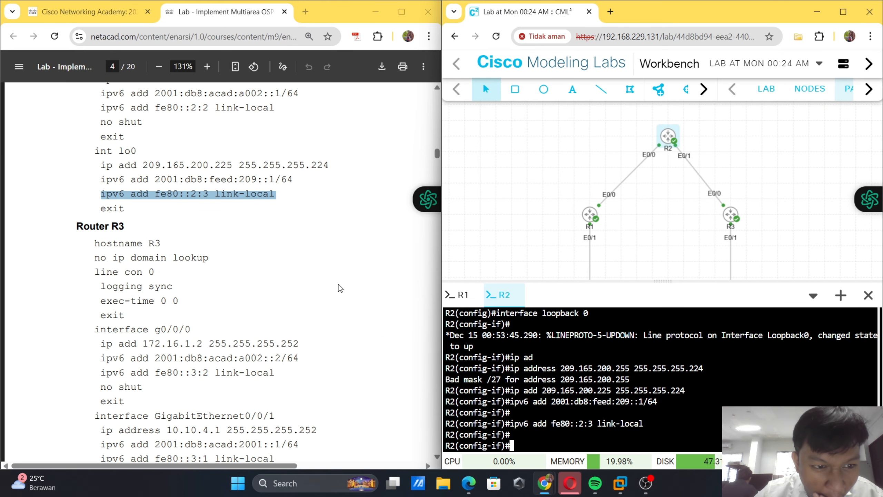
scroll(341, 288, up, 1)
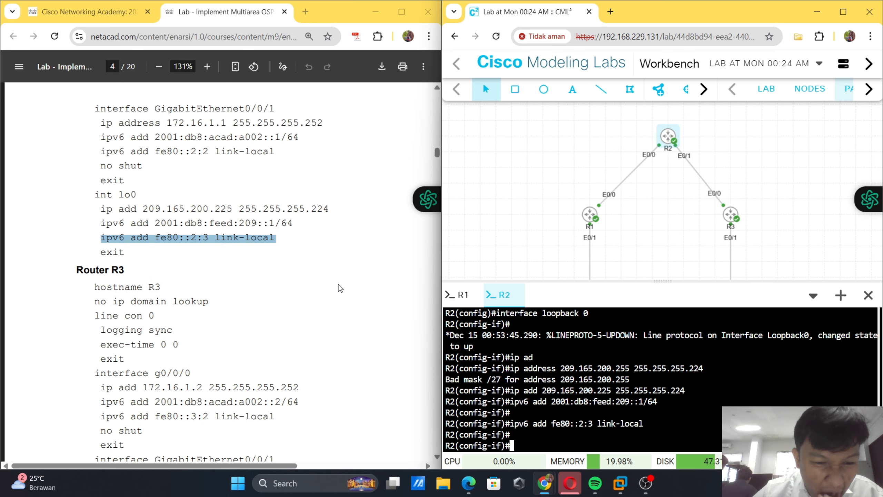
scroll(236, 221, down, 3)
scroll(236, 222, down, 1)
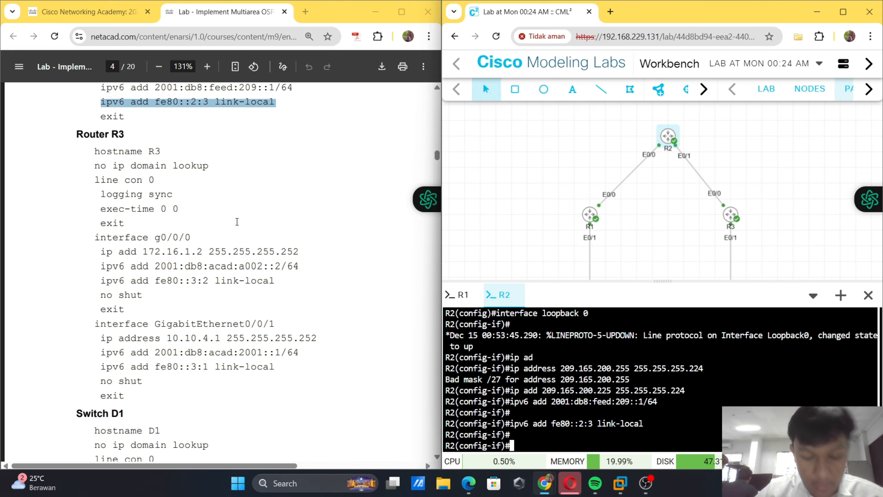
text(exit)
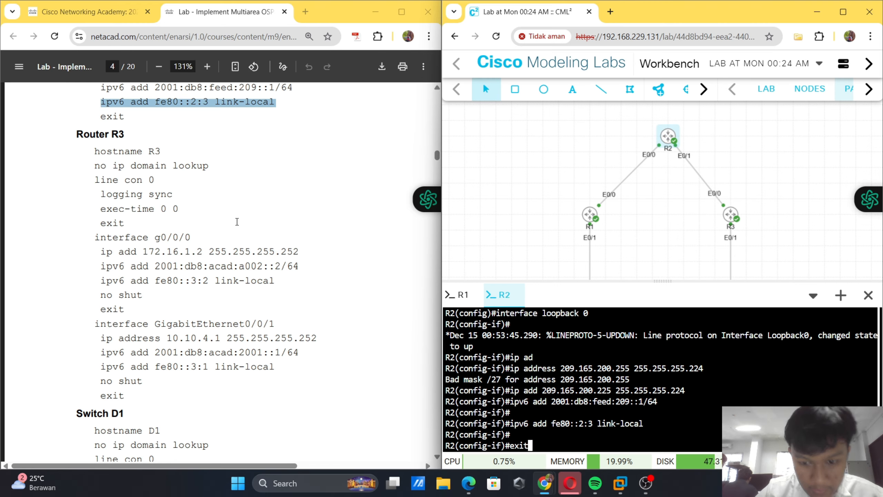
key(Return)
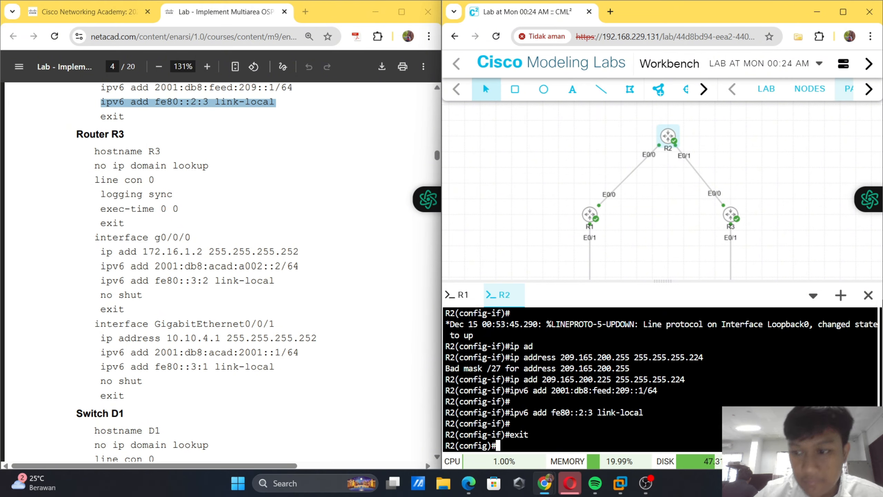
- Open a console session for node R3 from the topology
right_click(730, 220)
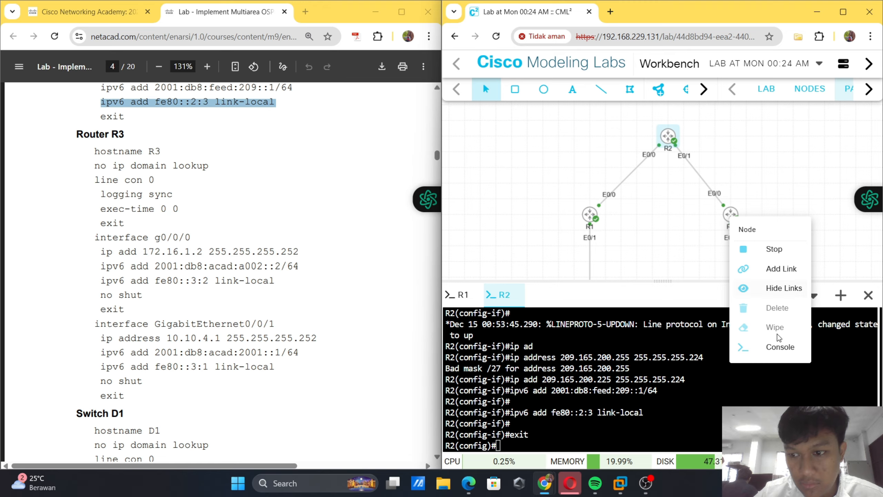
click(769, 351)
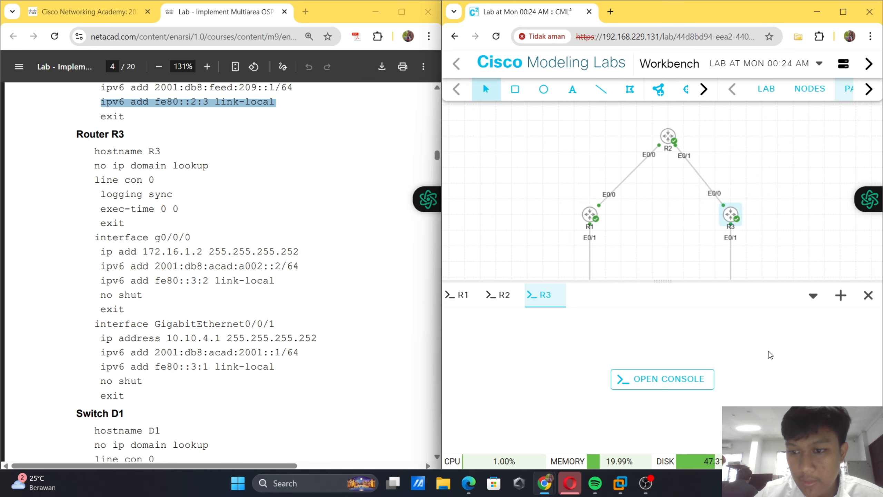
click(653, 379)
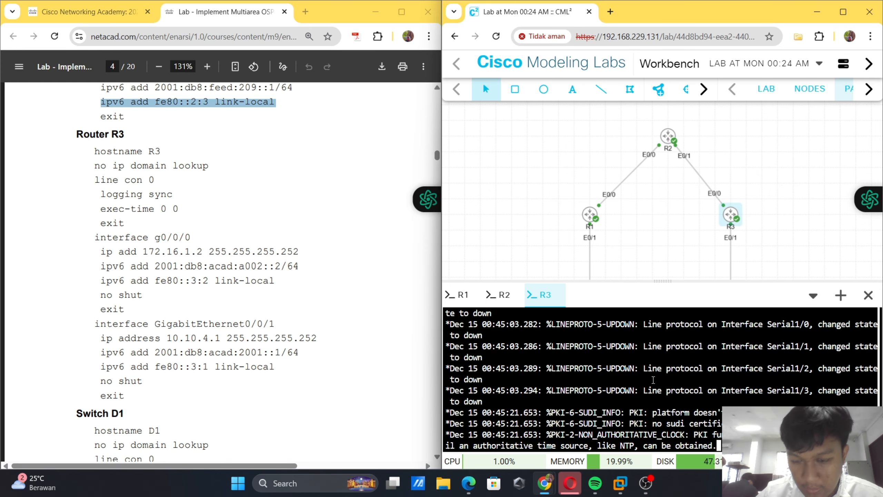
- Enter privileged EXEC mode and global configuration mode in the R3 console
key(Return)
text(en)
key(Tab)
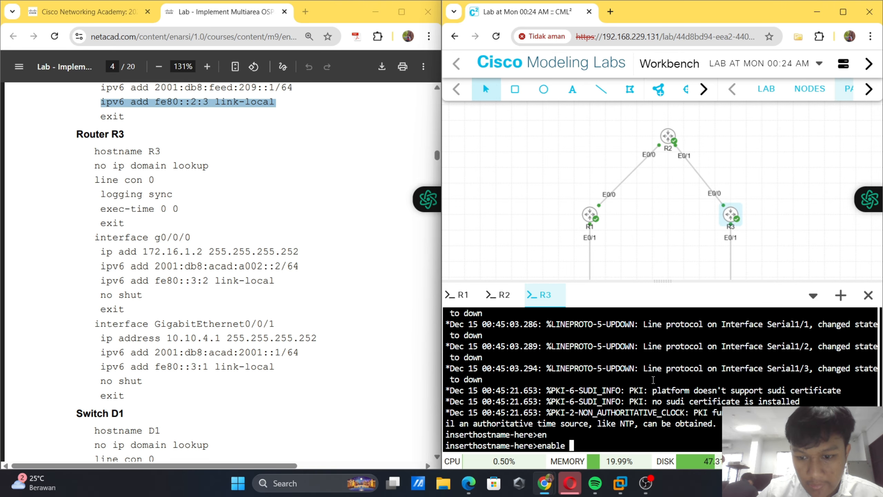
key(Return)
text(con)
key(Tab)
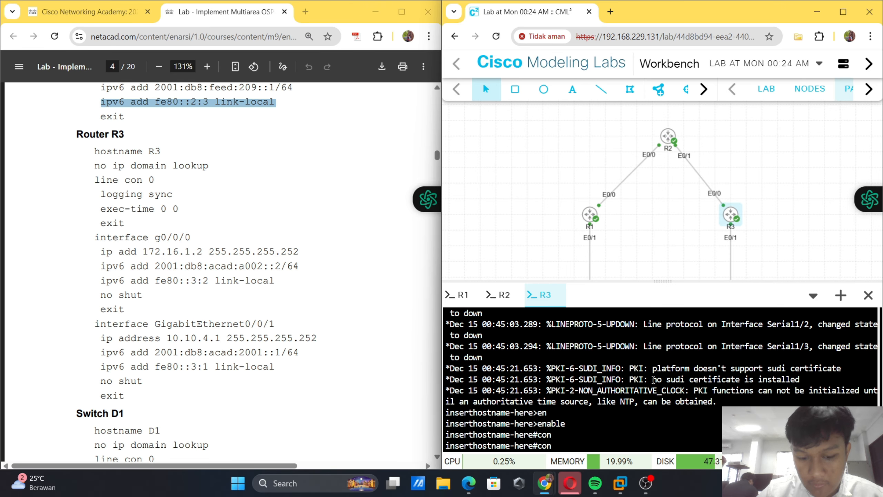
text(f ter)
key(Tab)
key(Return)
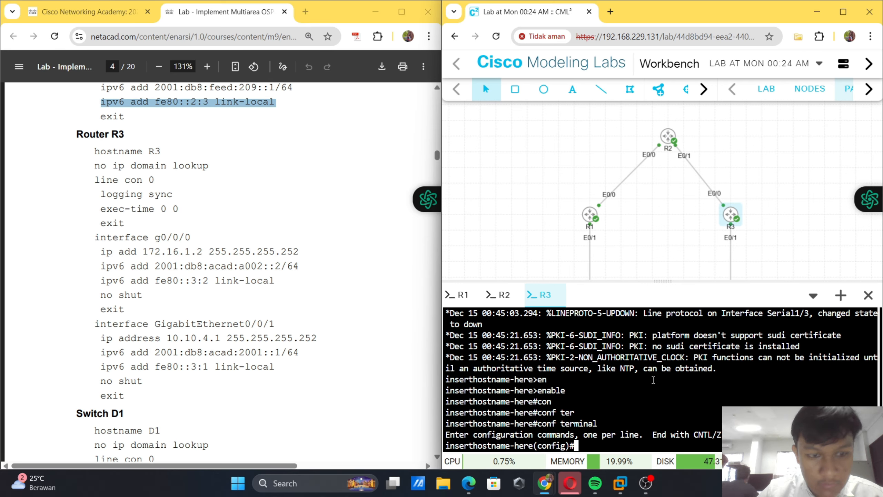
- Set the router's hostname to R3, following the Router R3 block in the PDF
text(ho)
key(Tab)
text(R3)
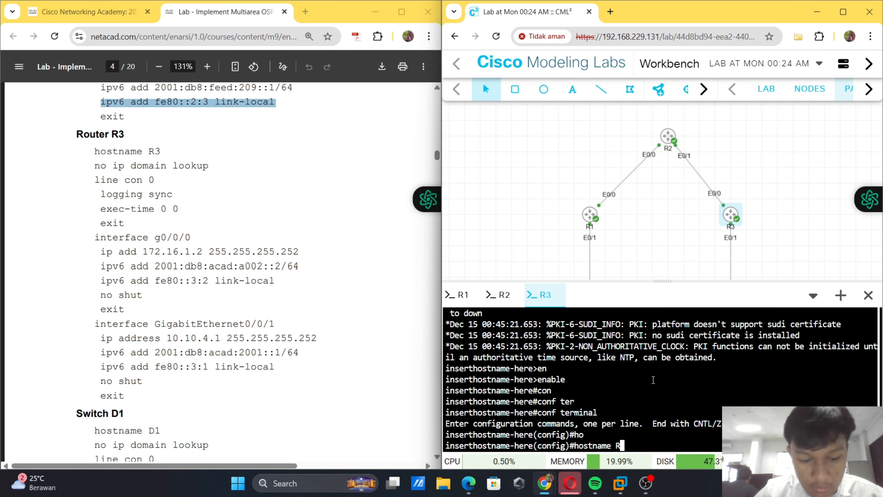
key(Return)
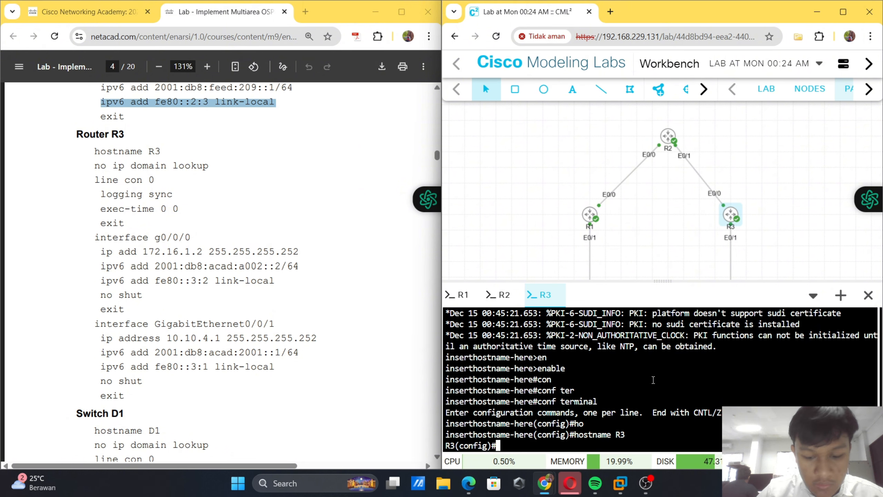
- Disable domain name lookup on R3 with the no ip domain lookup command
text(no ip )
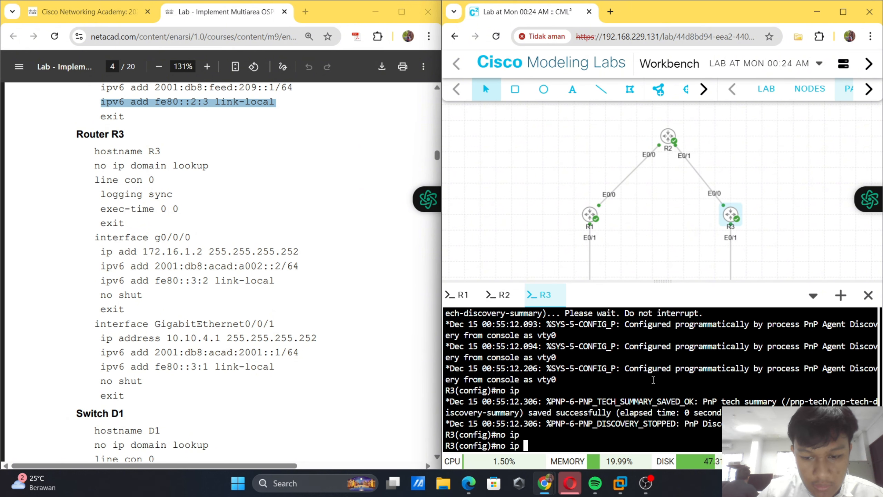
text(domain)
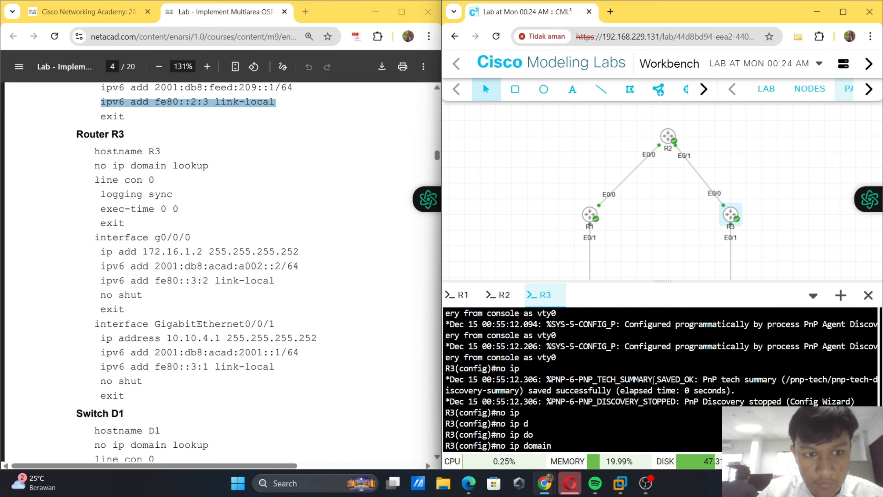
text( lookup)
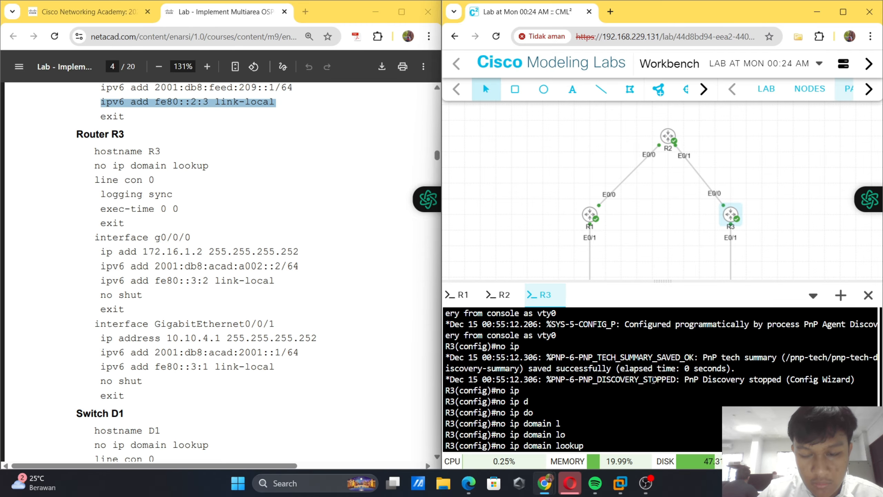
key(Return)
- Enter configuration mode for console line 0 on R3 and turn on synchronous logging, as listed in the PDF
text(lin)
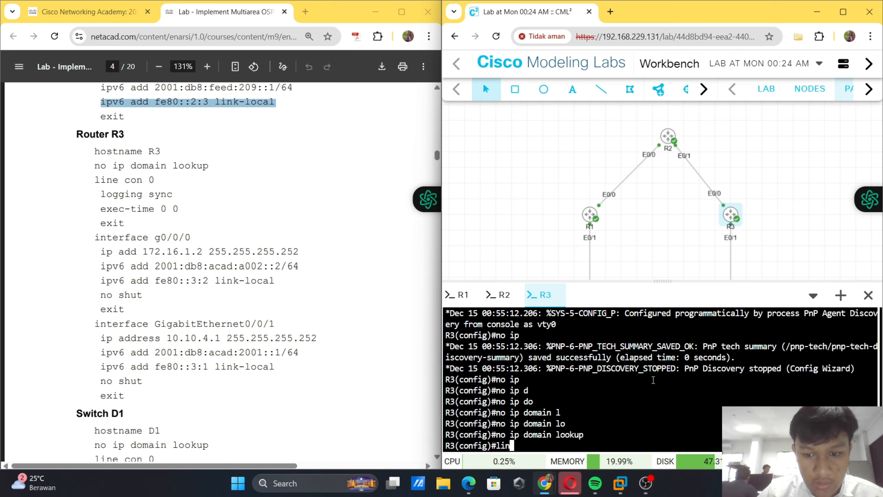
text(e console )
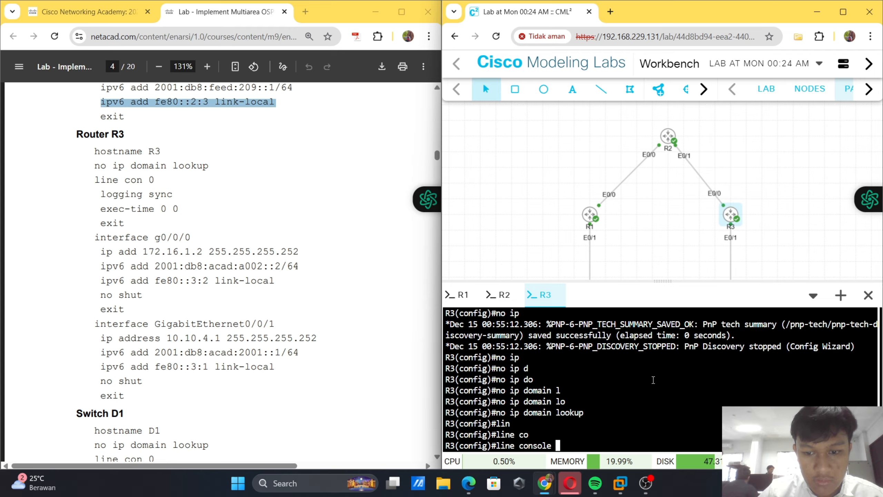
text(0)
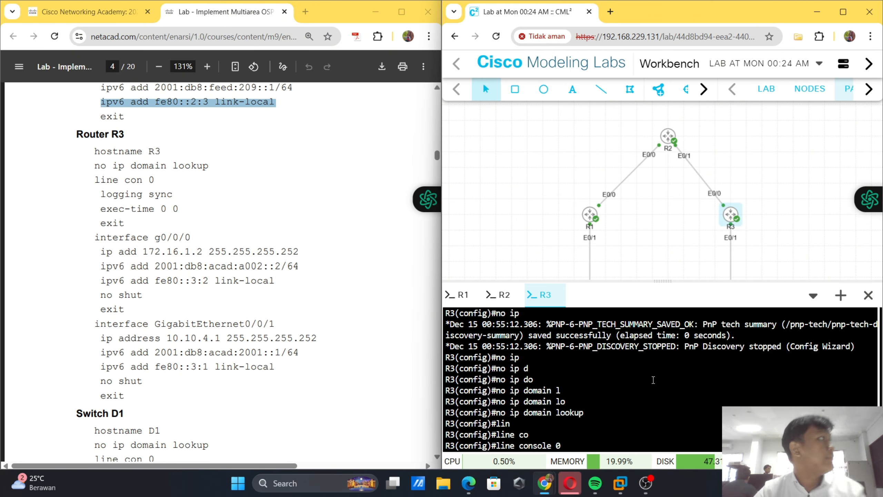
key(Return)
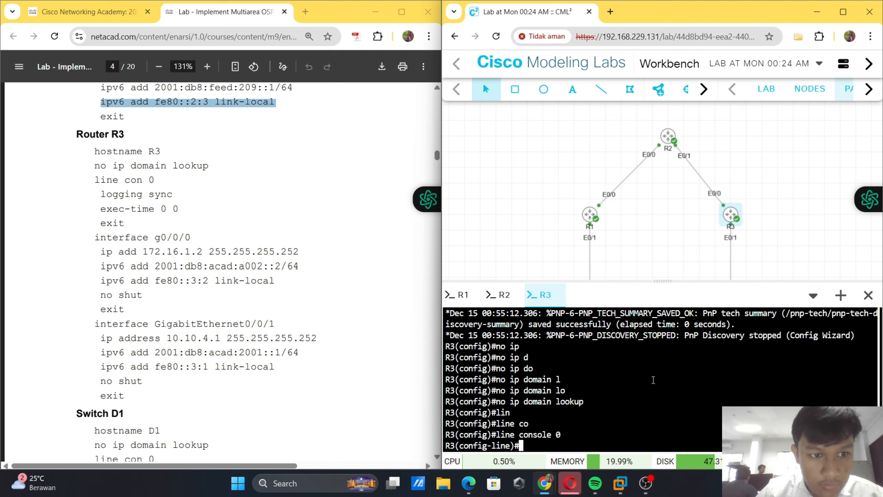
text(l)
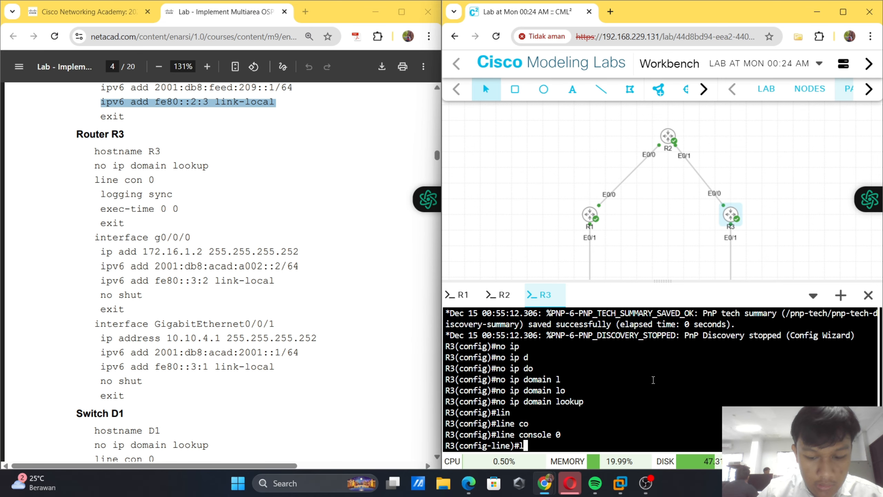
- Enable synchronous logging on R3's console line 0
text(ogg)
key(Tab)
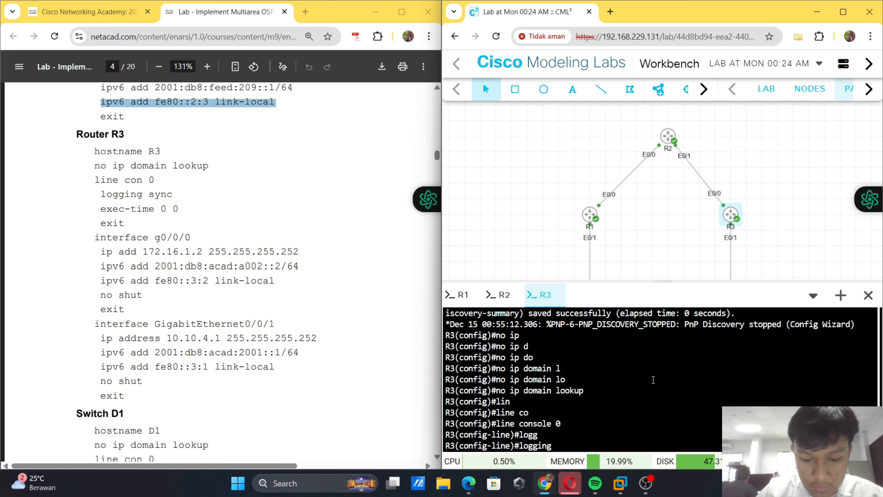
text(sy)
key(Tab)
key(Return)
- Set R3's console exec timeout with exec-time 0 0 and return to global configuration mode
text(e)#e)
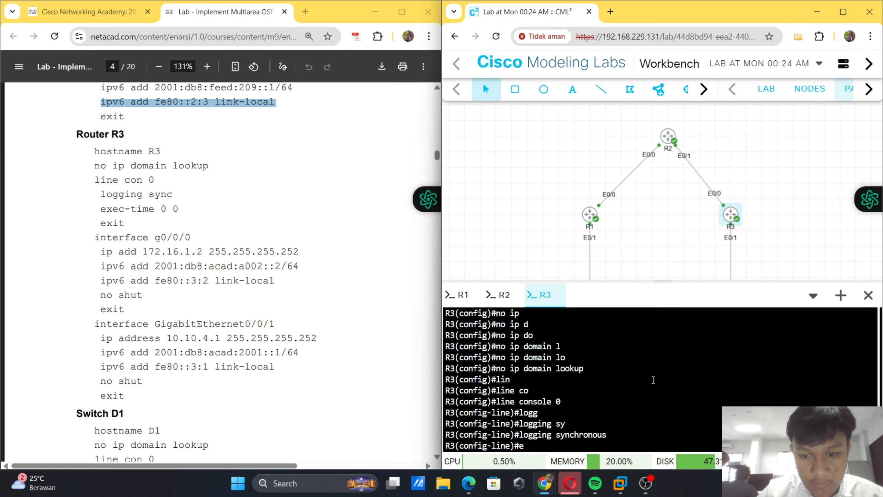
text(xec-t)
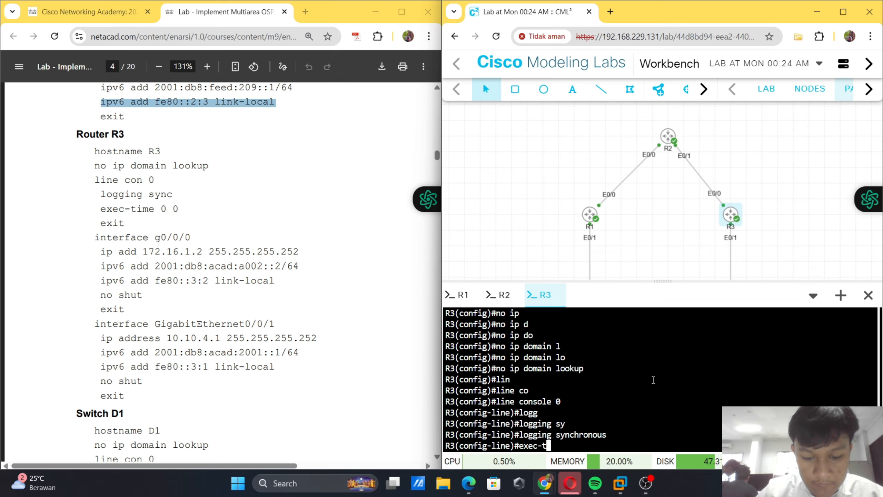
text(ime )
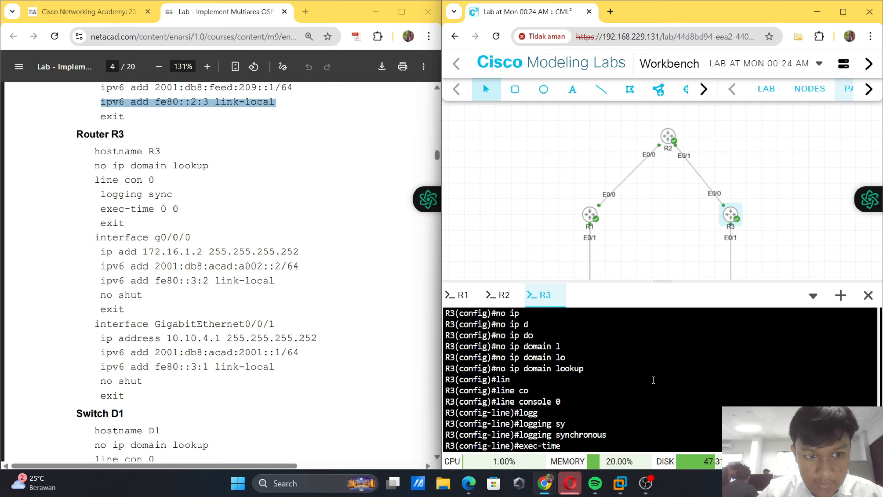
text(0 0)
key(Return)
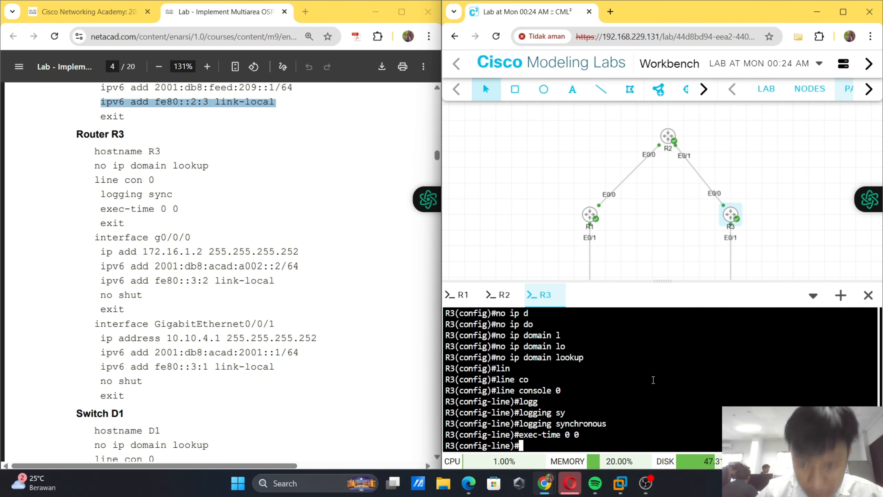
text(exit)
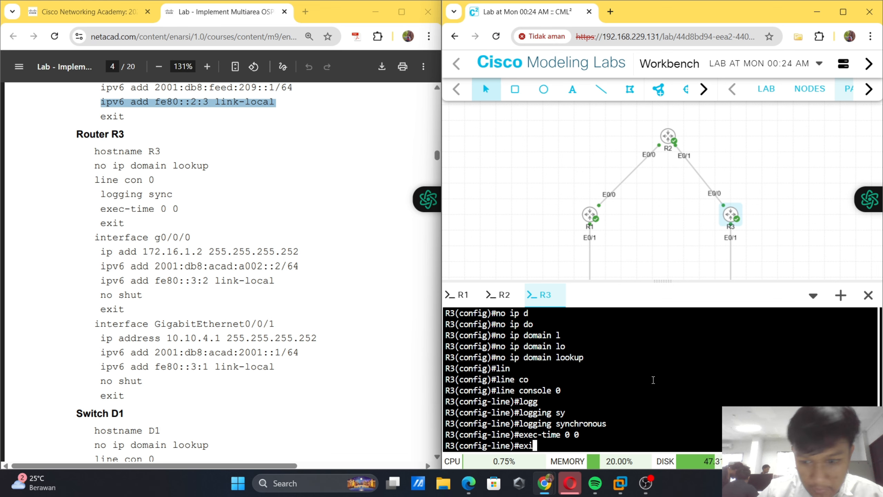
key(Return)
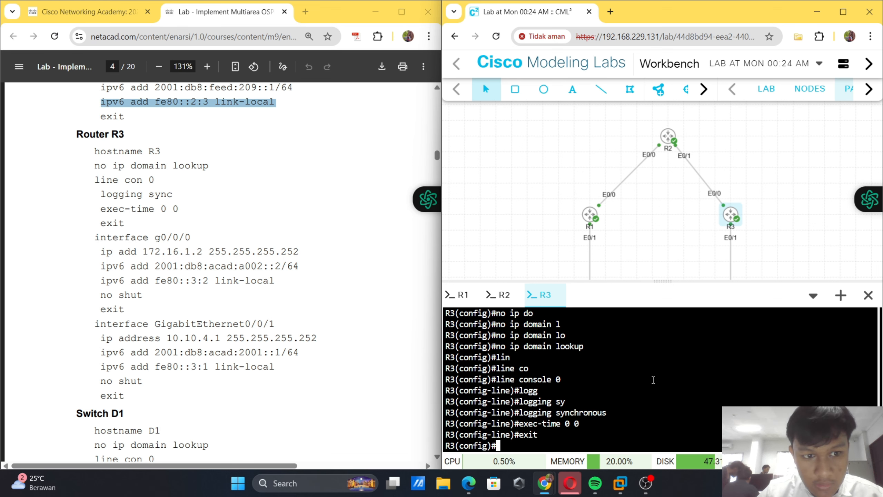
- Assign IPv4 address 172.16.1.2 with mask 255.255.255.252 to interface e0/0 on R3
text(in)
key(Tab)
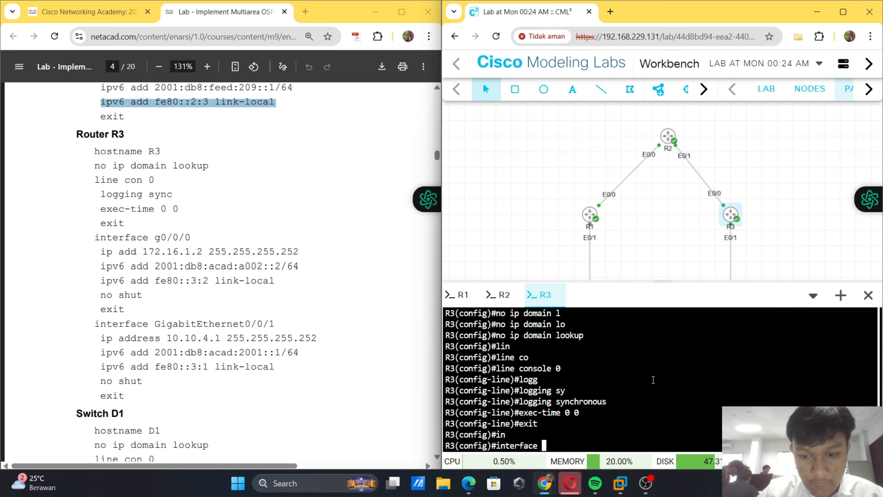
text(e0/)
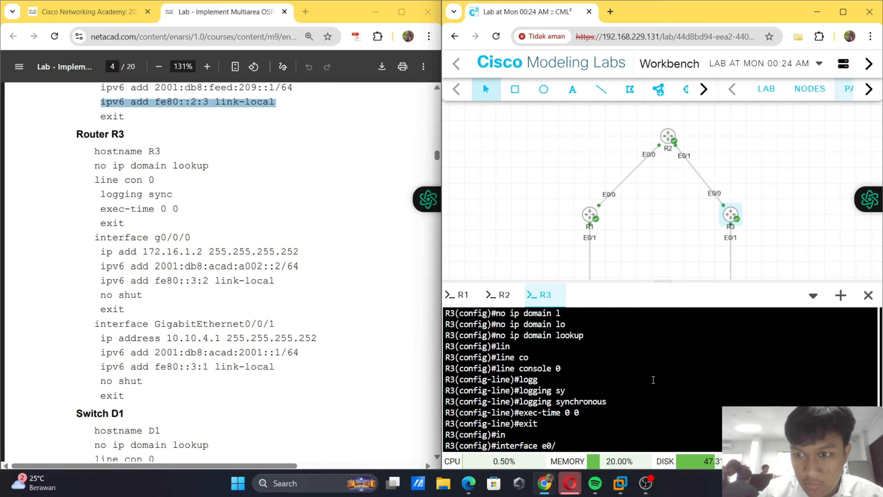
text(0)
key(Return)
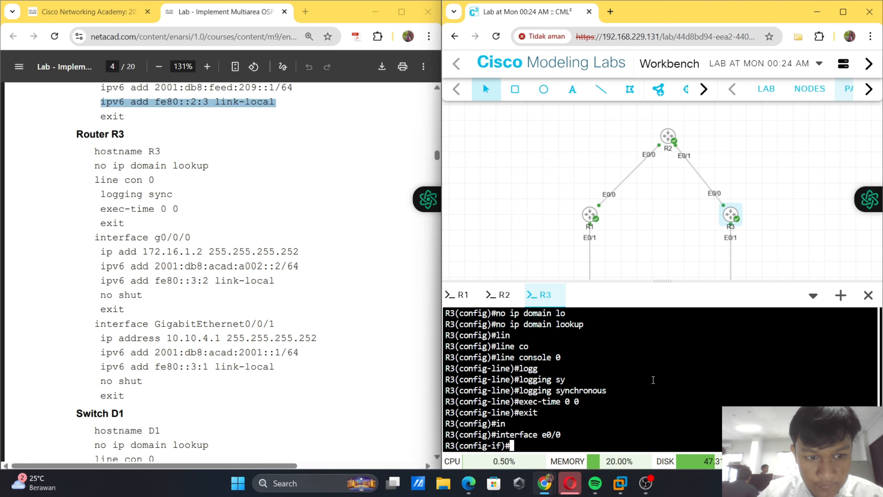
text(ip ad)
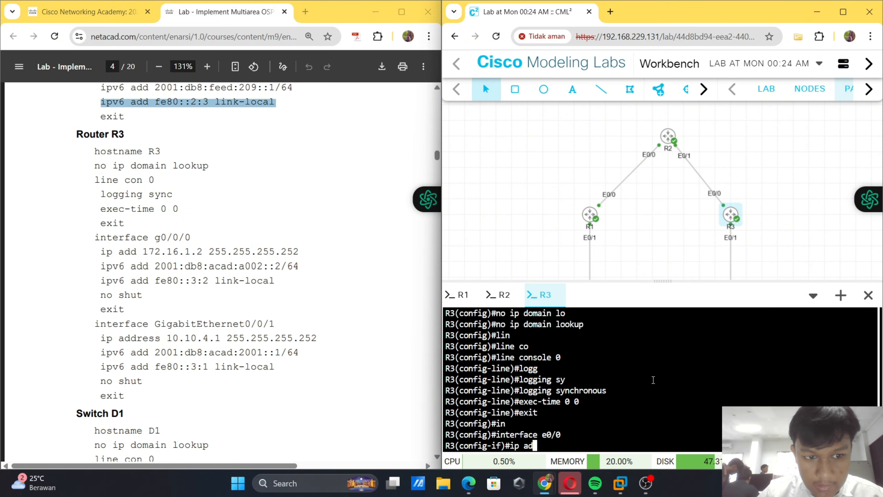
key(Tab)
text(1)
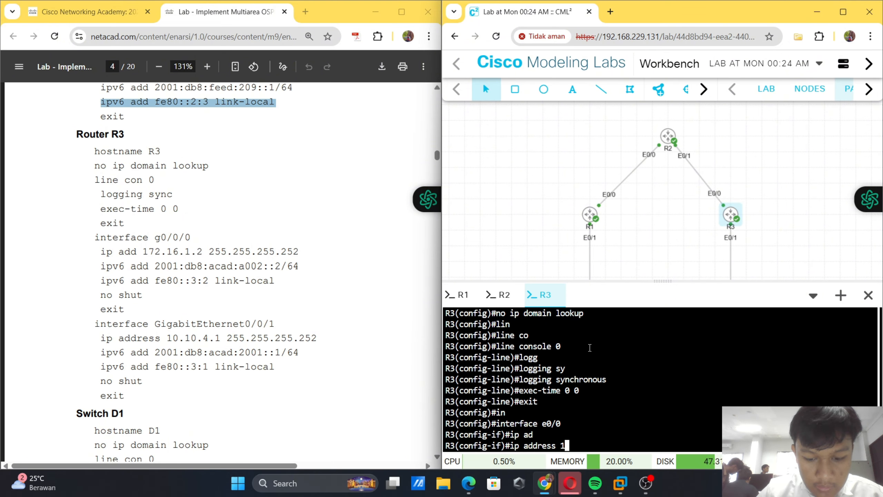
text(72.1)
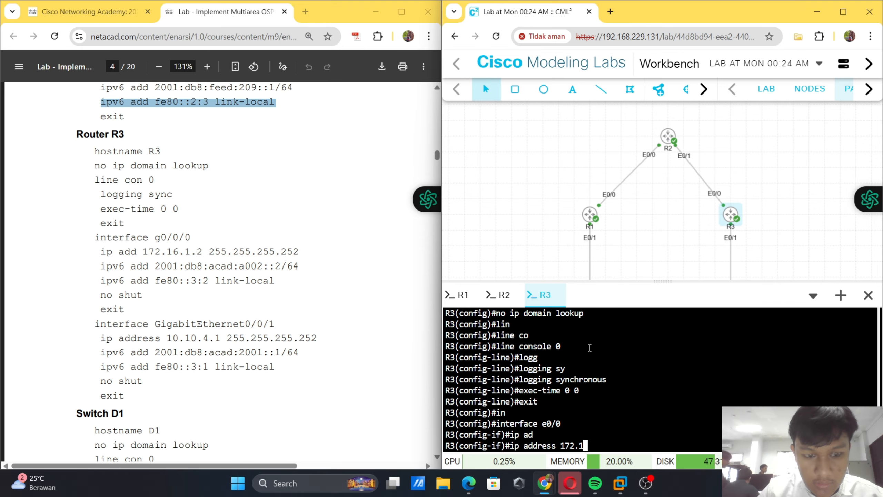
text(6.1.)
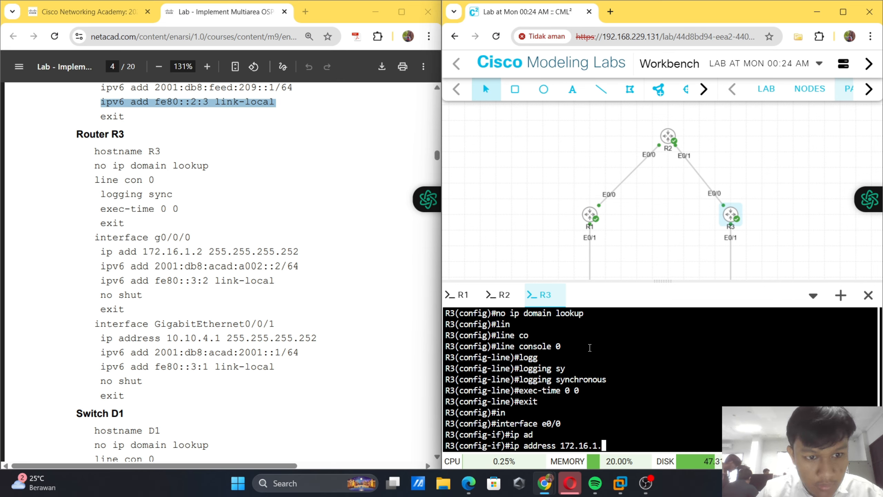
text(2 255.2)
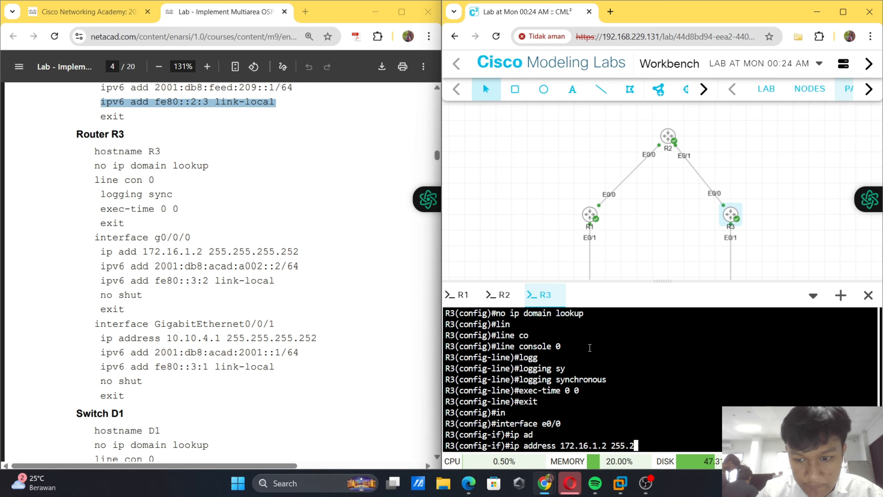
text(55.255)
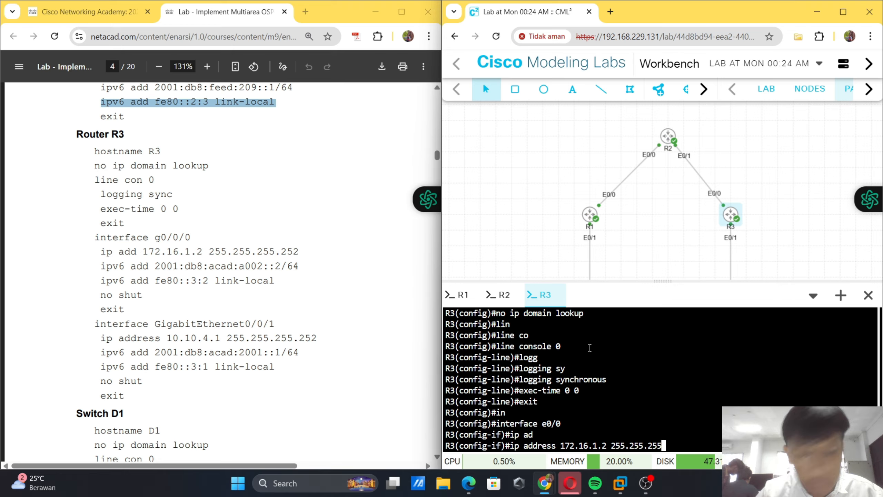
text(.252)
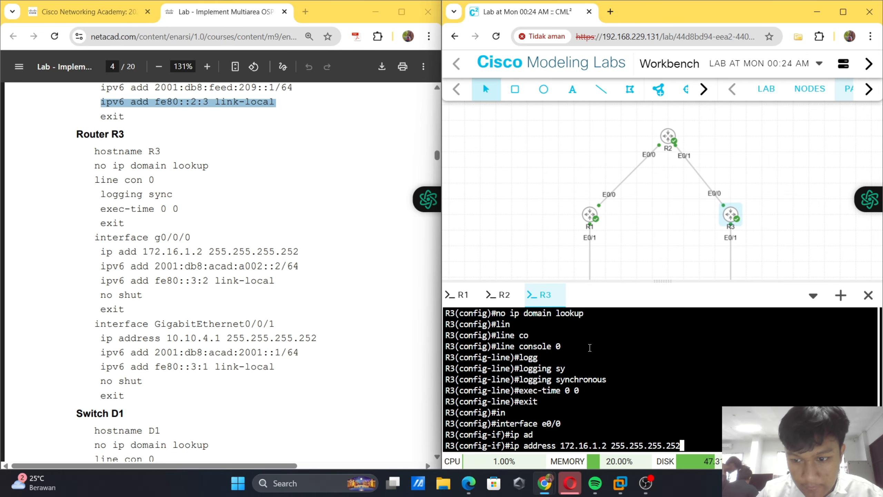
key(Return)
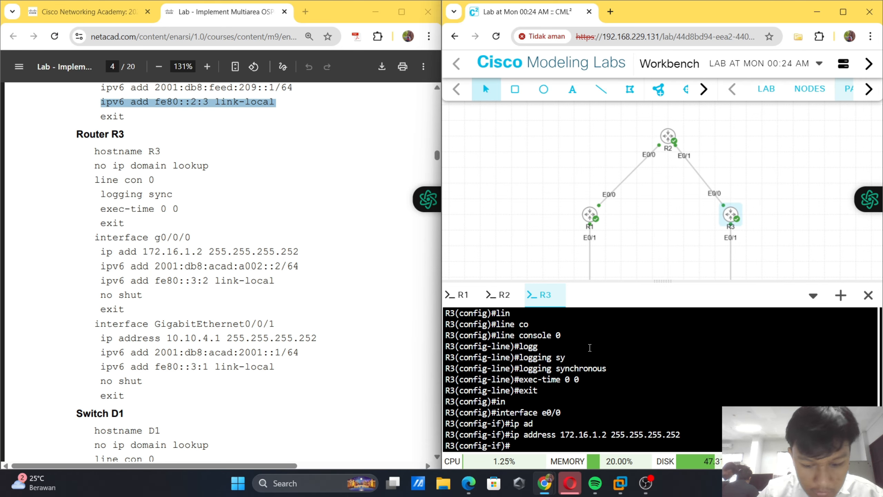
- Add the IPv6 address 2001:db8:acad:2001::1/64 from the lab guide to R3's interface e0/0
text(ipv)
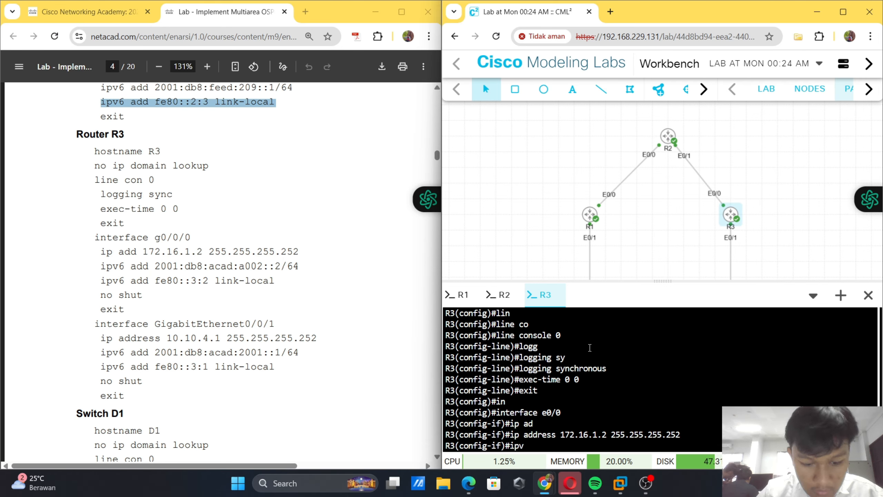
text(6 add)
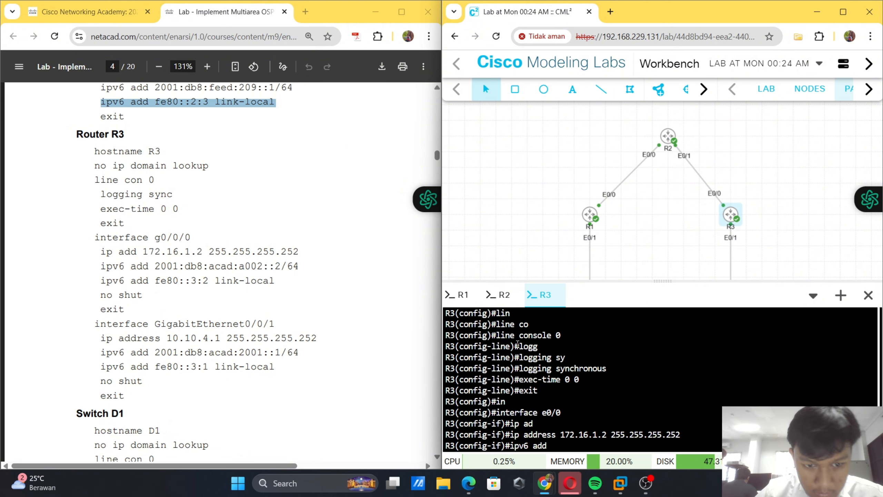
drag(155, 353, 299, 349)
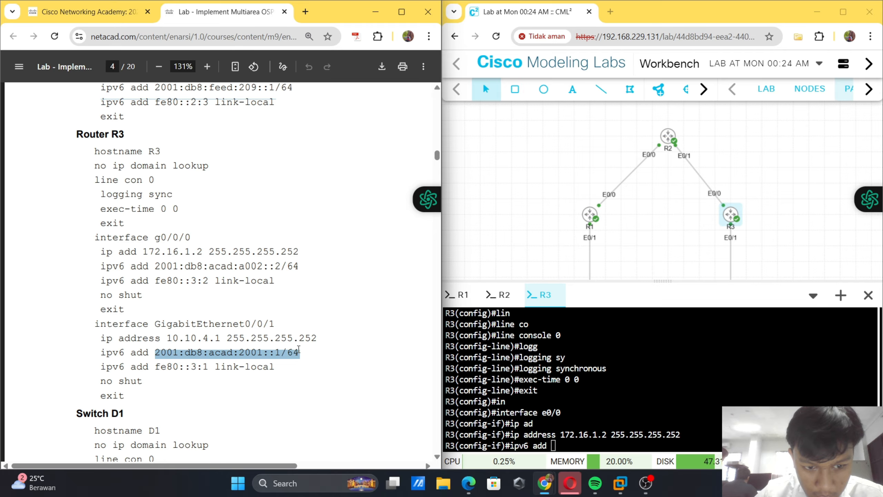
right_click(631, 413)
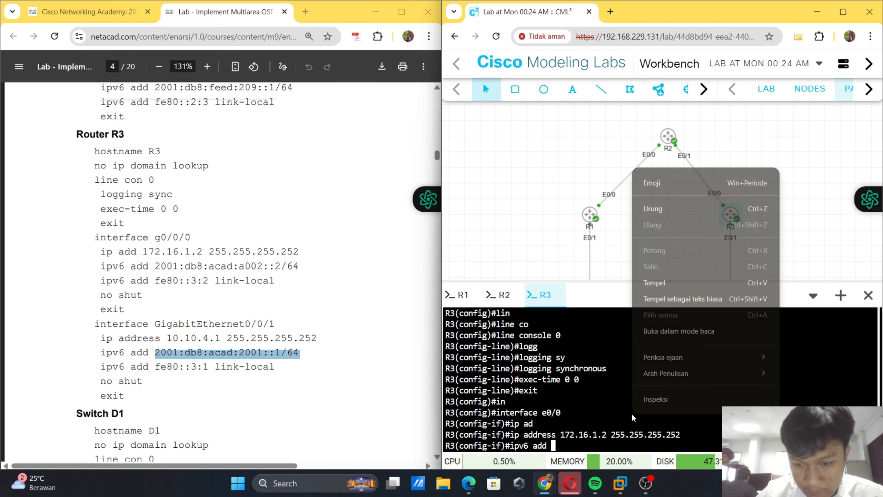
click(670, 280)
key(Return)
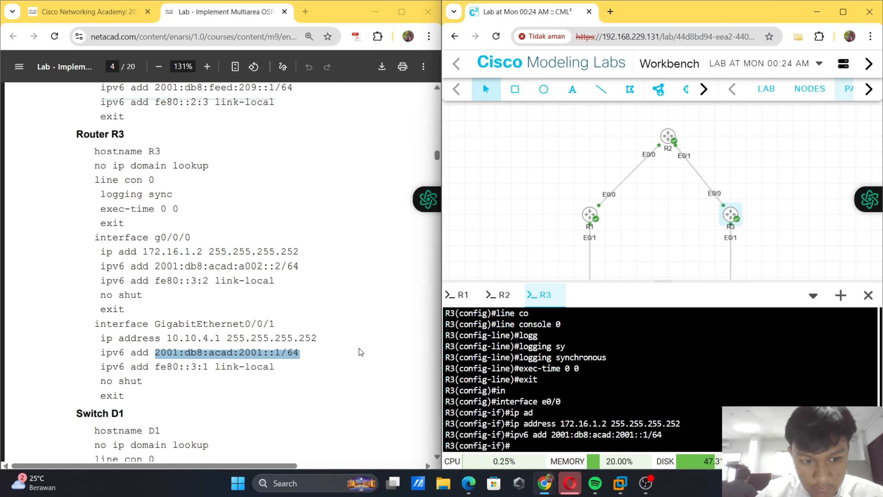
- Add the link-local IPv6 address fe80::3:1 from the lab guide to R3's interface e0/0
text(ip)
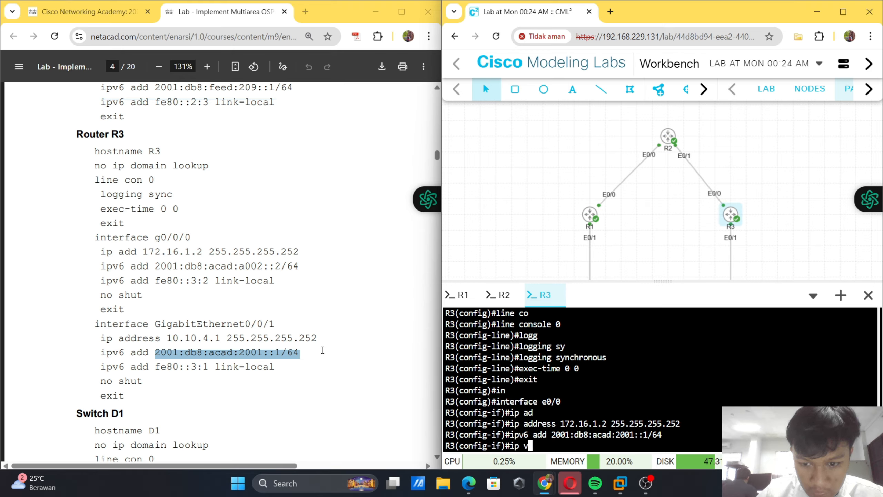
text(v6 add)
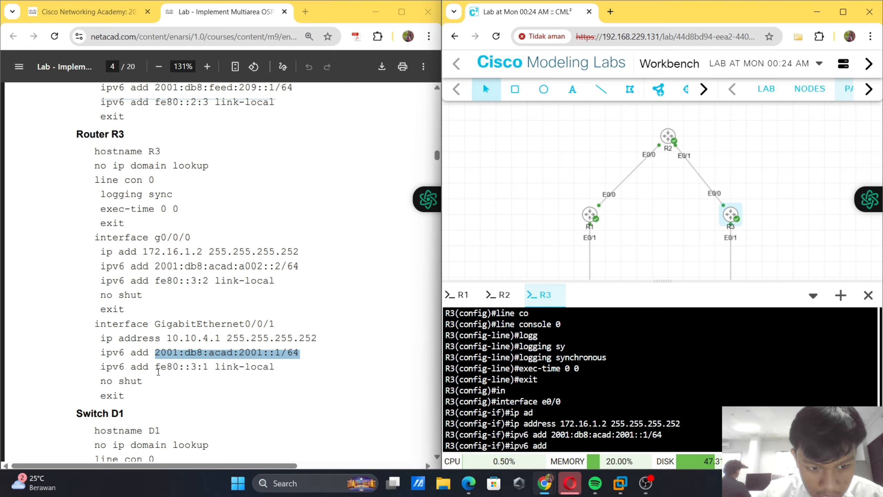
drag(155, 369, 275, 364)
key(super+c)
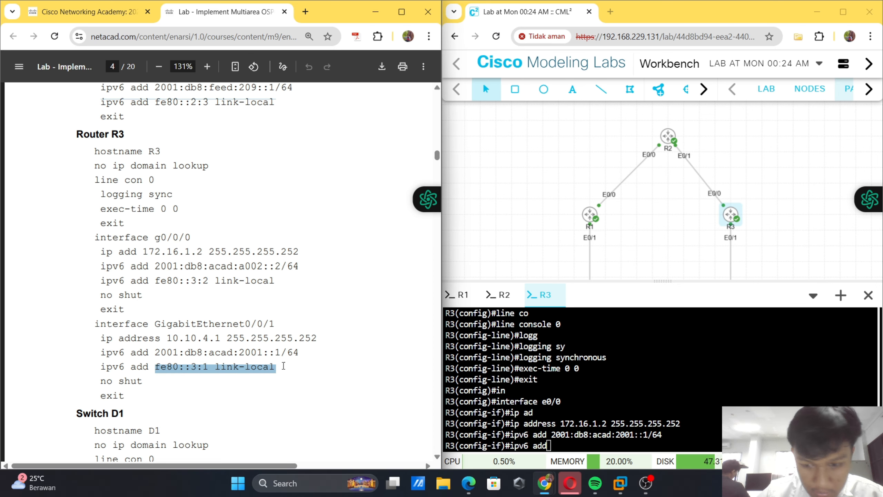
click(629, 429)
right_click(606, 375)
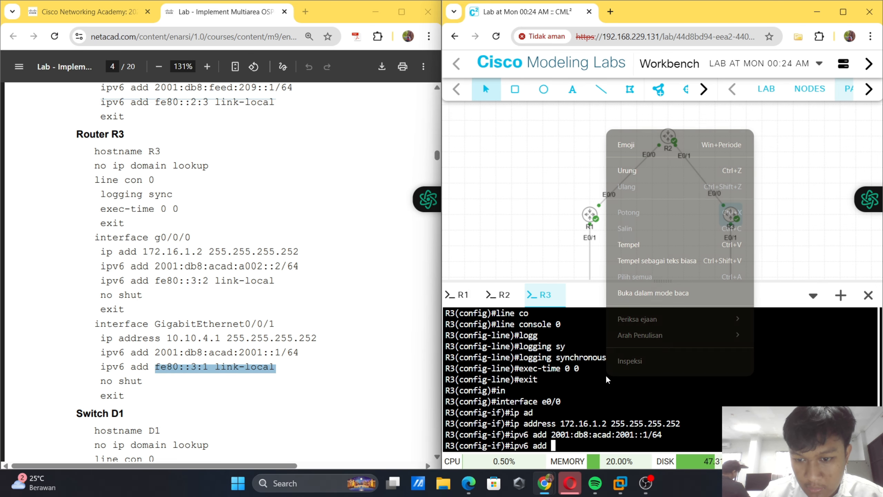
click(642, 244)
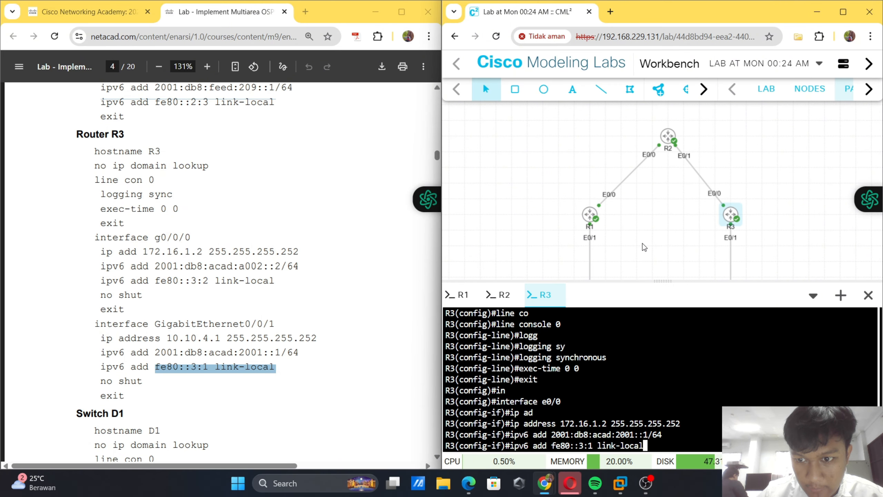
key(Return)
- Enable R3's interface e0/0 with no shut and exit interface configuration
text(no shut)
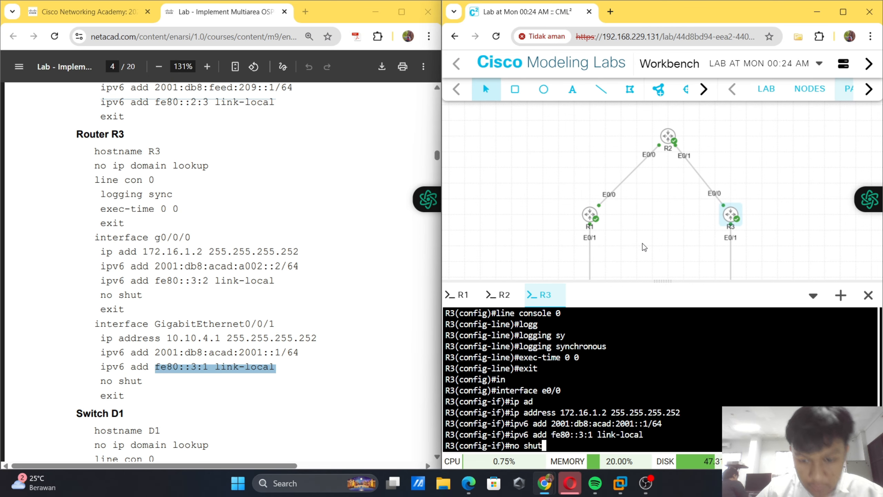
key(Return)
text(exit)
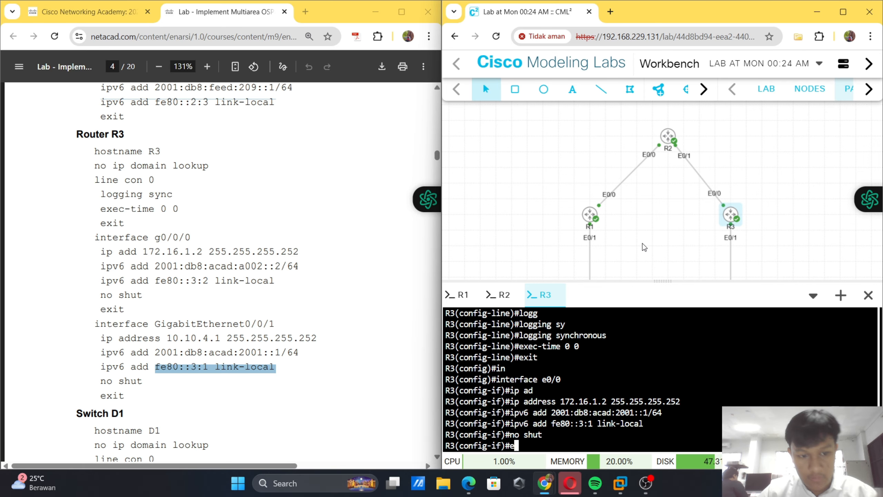
key(Return)
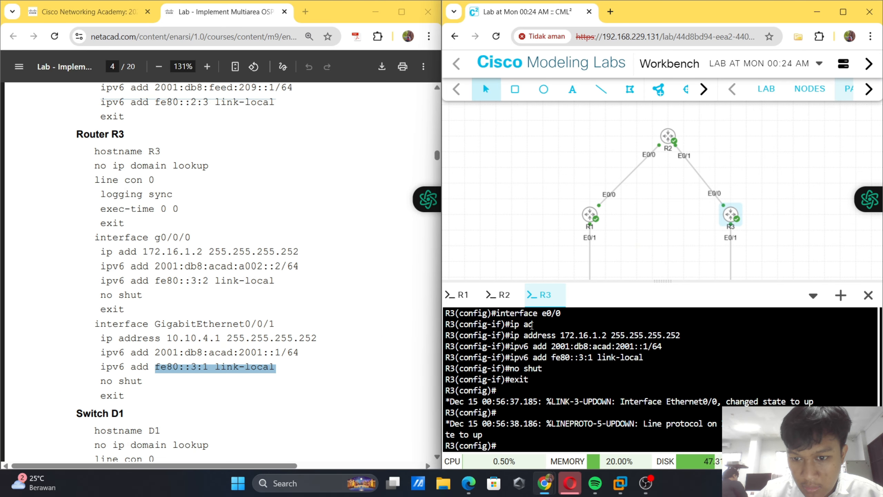
- Bring up the Switch D1 configuration in the lab guide and close the router console pane
scroll(532, 325, up, 1)
scroll(532, 325, down, 1)
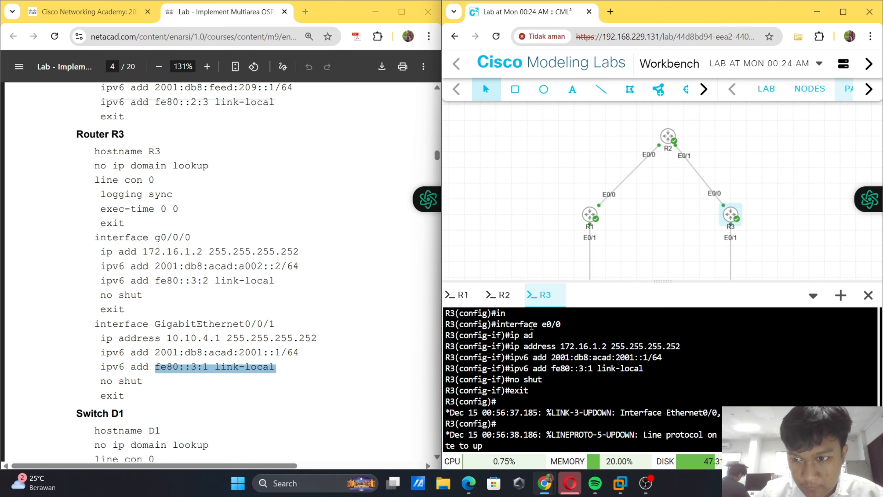
scroll(316, 328, down, 10)
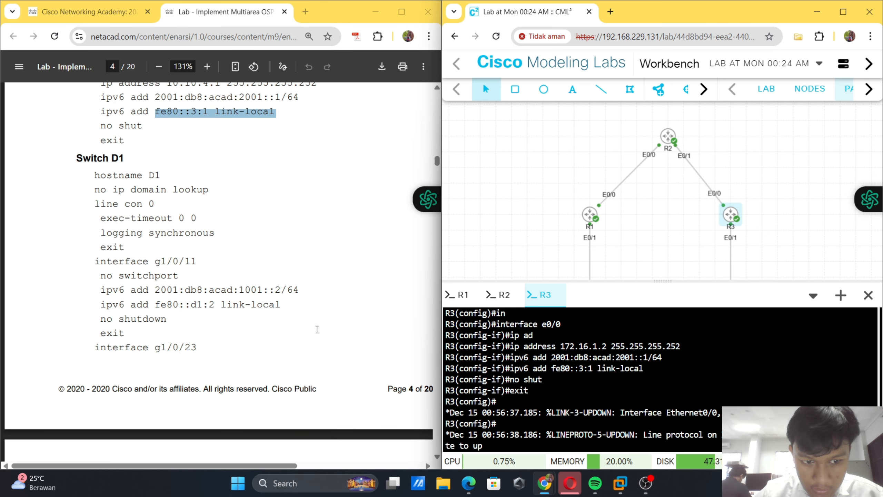
scroll(310, 352, up, 7)
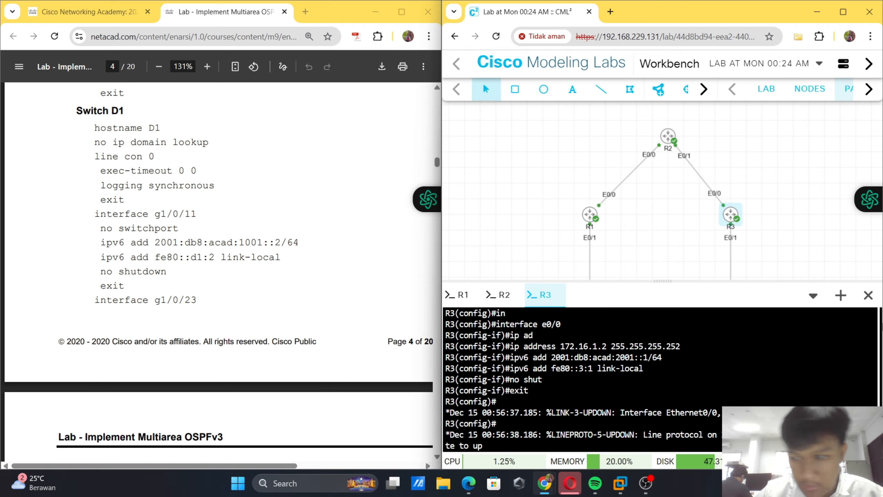
click(869, 296)
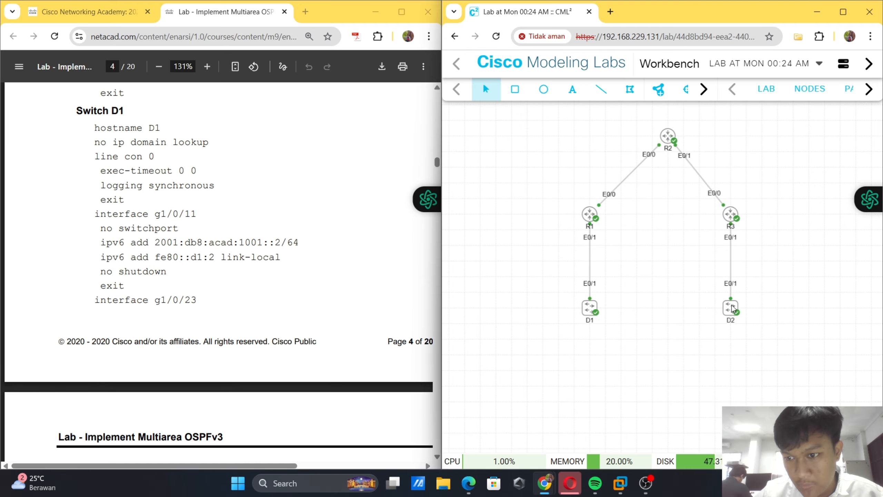
- Open a console session to switch D1 and close R3's console session
right_click(731, 303)
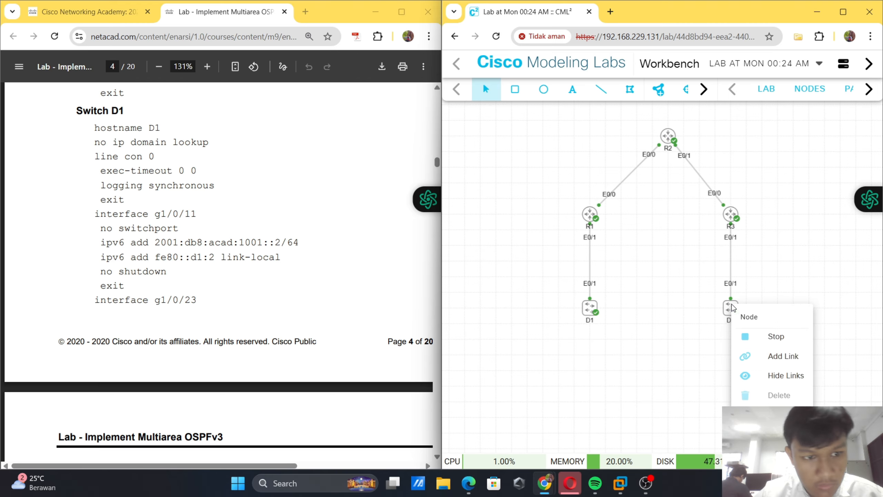
scroll(284, 284, down, 2)
click(285, 285)
scroll(284, 284, down, 4)
scroll(284, 284, up, 6)
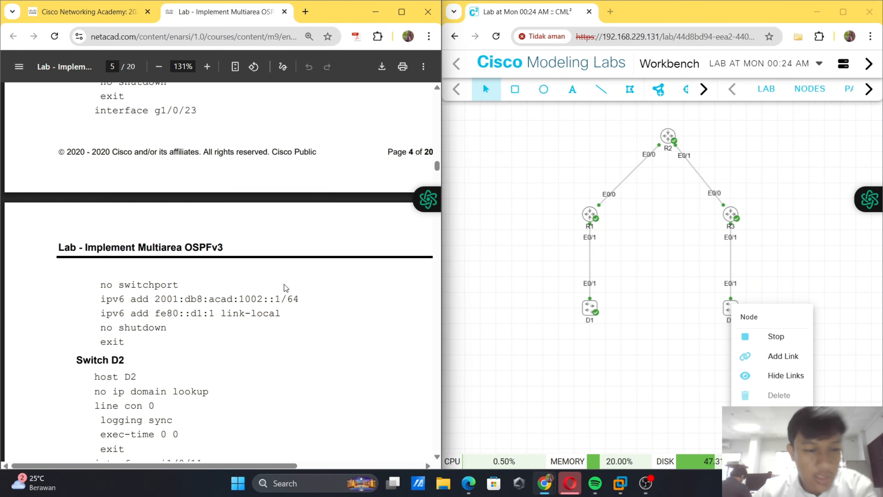
scroll(285, 284, up, 2)
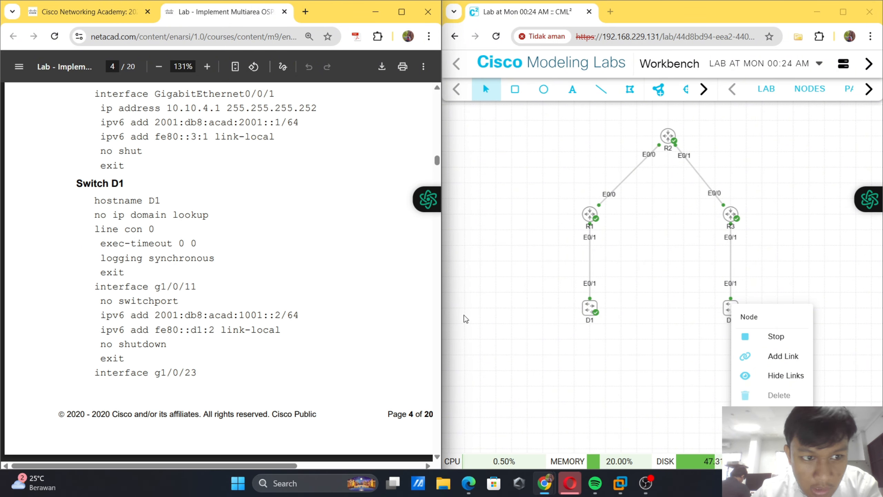
right_click(589, 309)
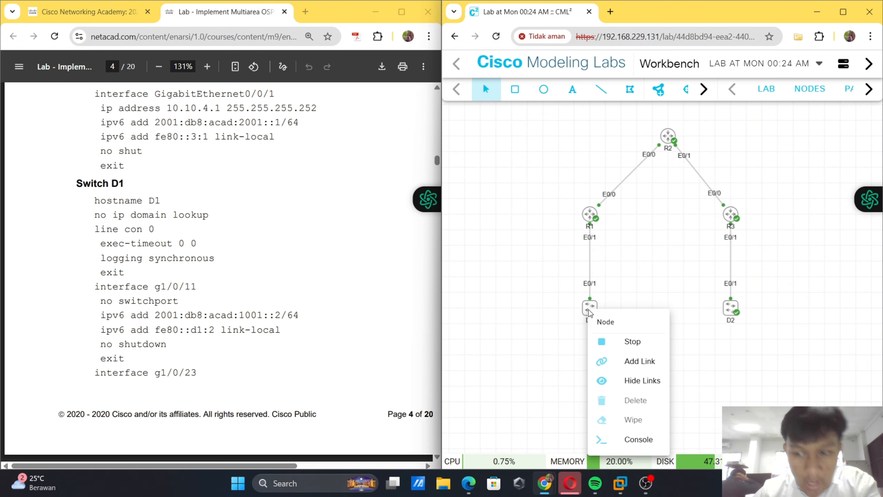
click(623, 440)
click(647, 375)
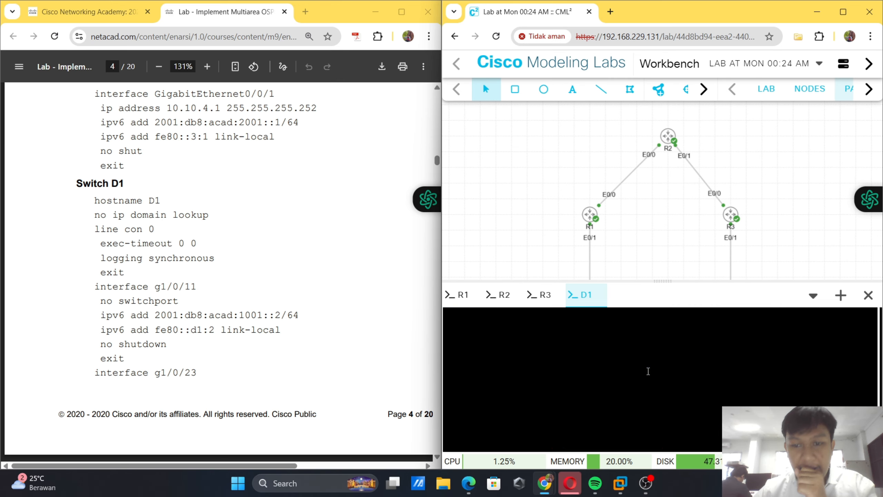
click(559, 295)
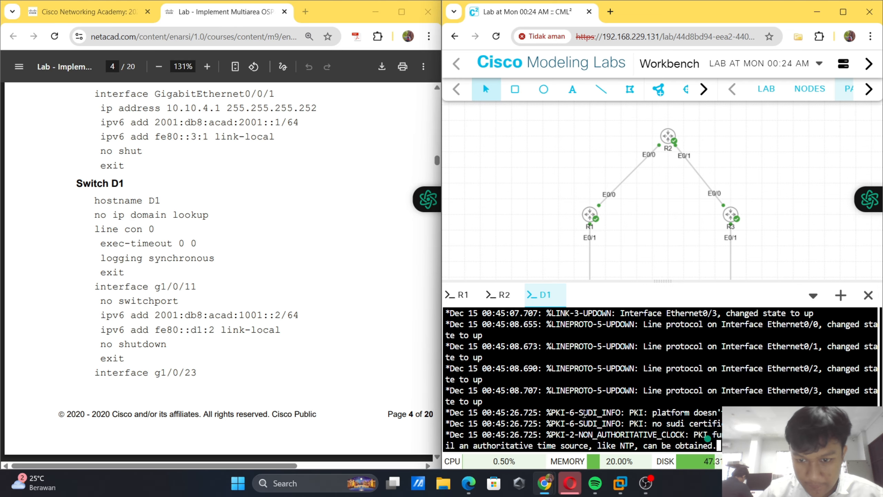
- Wake the D1 console, then enter privileged EXEC mode and global configuration mode with enable and conf terminal
key(Return)
key(Return)
key(Return)
key(Return)
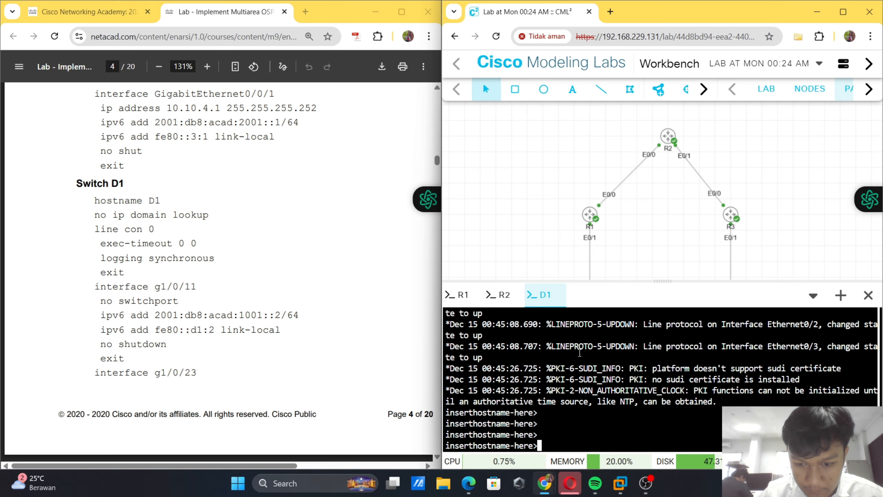
text(en)
key(Tab)
key(Return)
text(con)
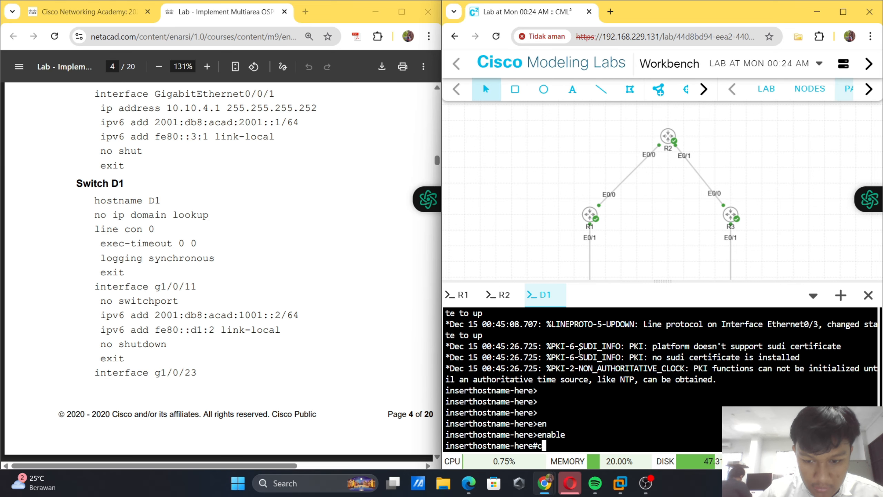
key(Tab)
text(f ter)
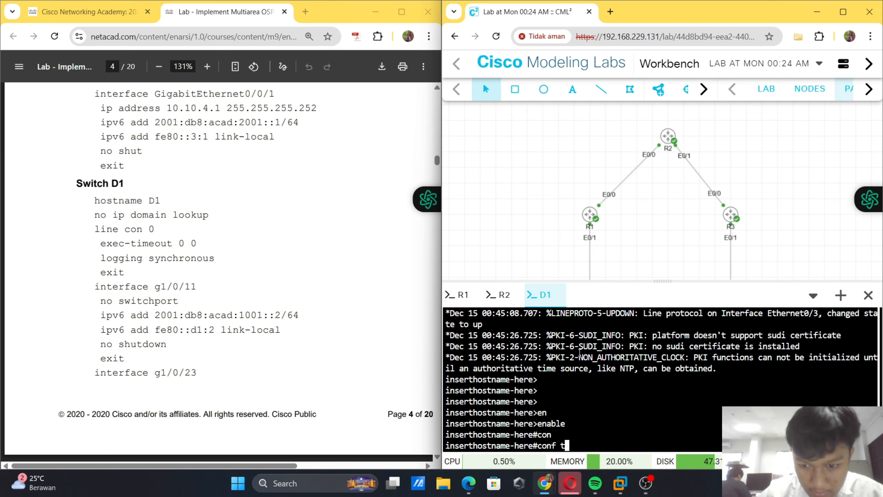
key(Tab)
key(Return)
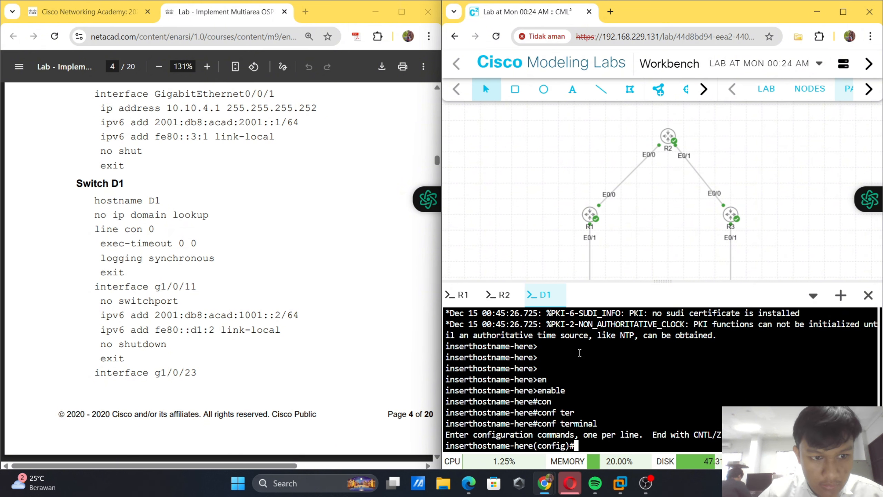
- Set the switch's hostname to D1
text(h)
key(Tab)
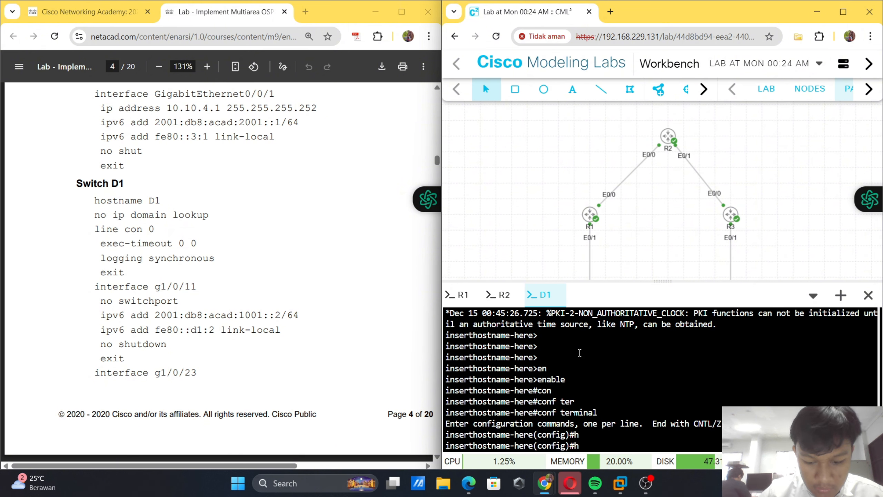
text(o)
key(Tab)
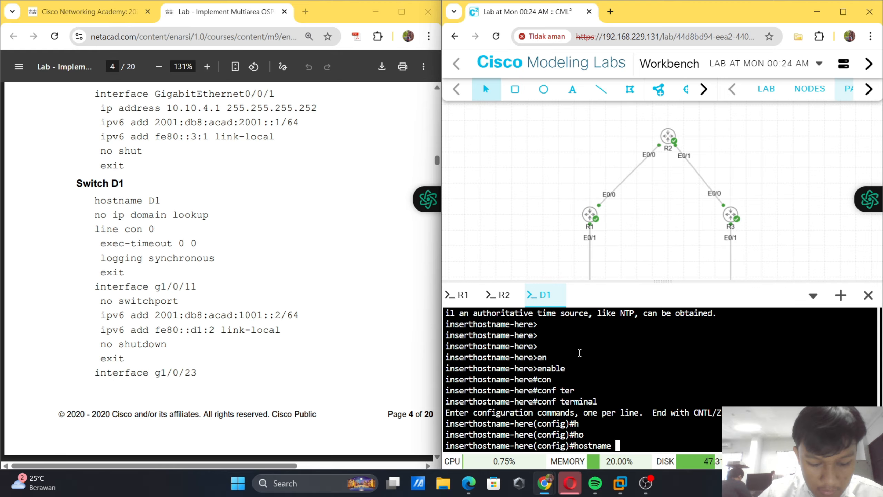
text(D1)
key(Return)
- Disable DNS lookups on D1 with no ip domain lookup
text(nfig)#n)
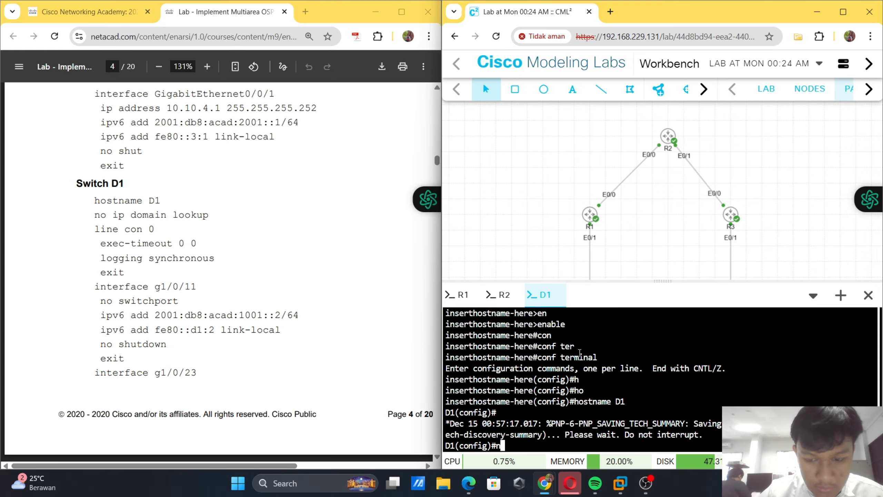
text(o ip d)
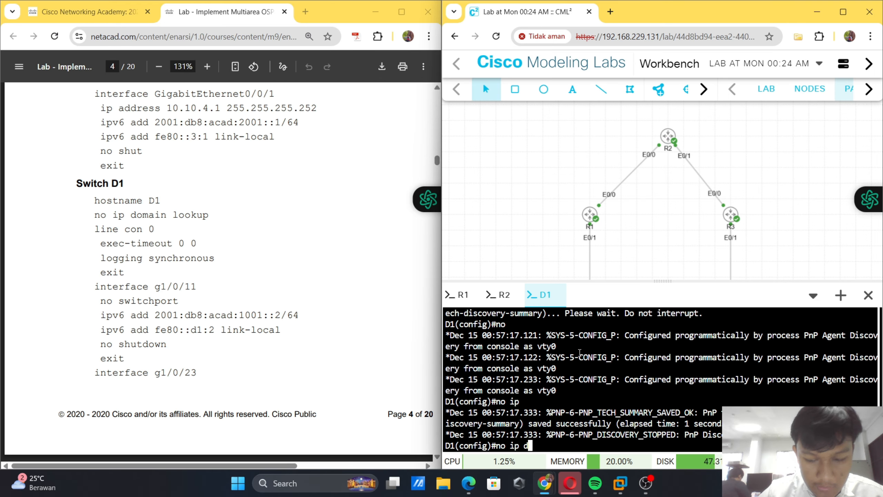
text(om)
key(Tab)
text(lo)
key(Tab)
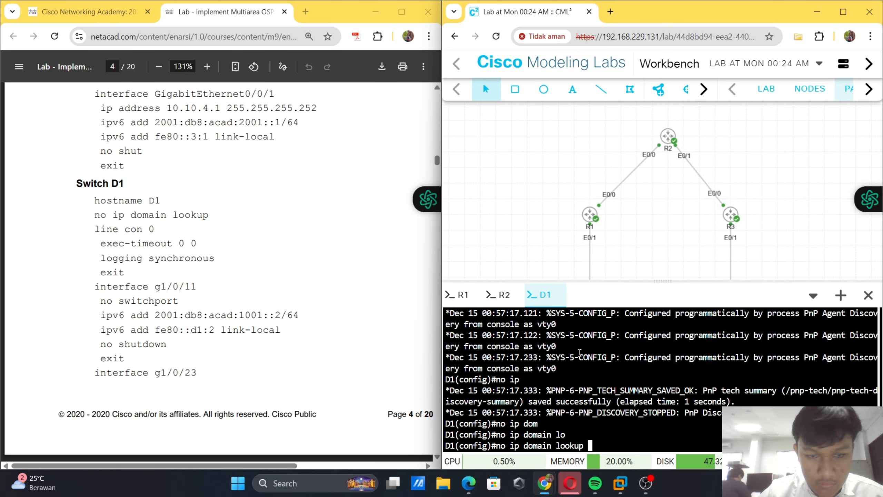
key(Return)
- Set exec-timeout 0 0 on D1's line console 0, following the lab guide
text(line)
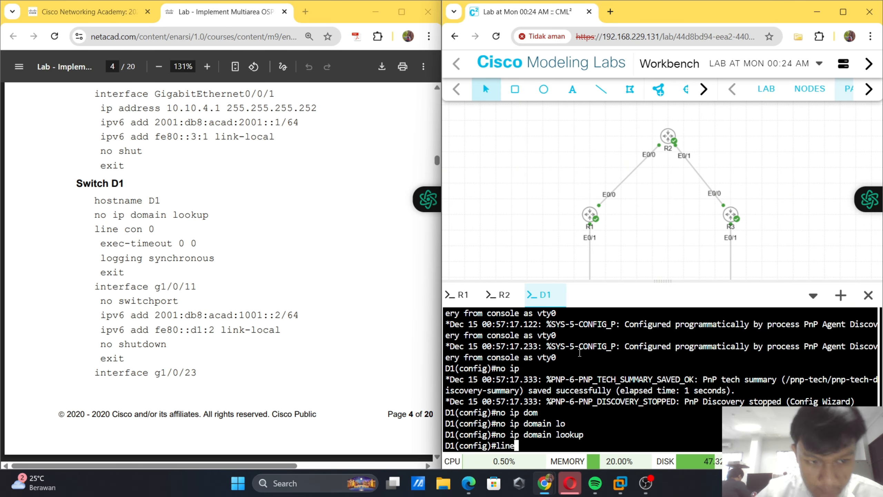
text( co)
key(Tab)
text(0)
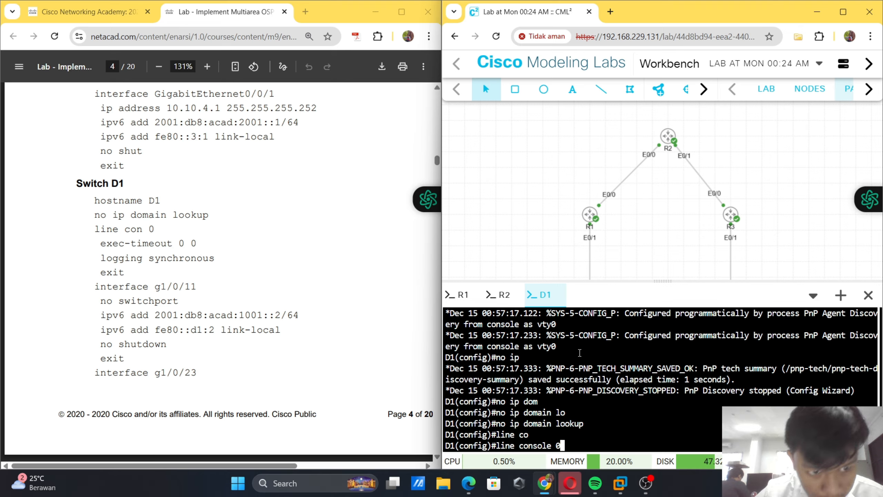
key(Return)
text(exe)
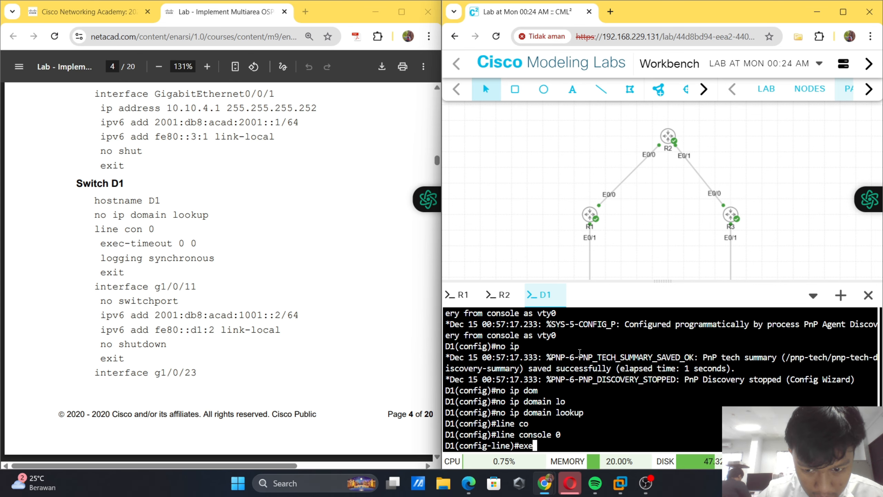
text(c-time)
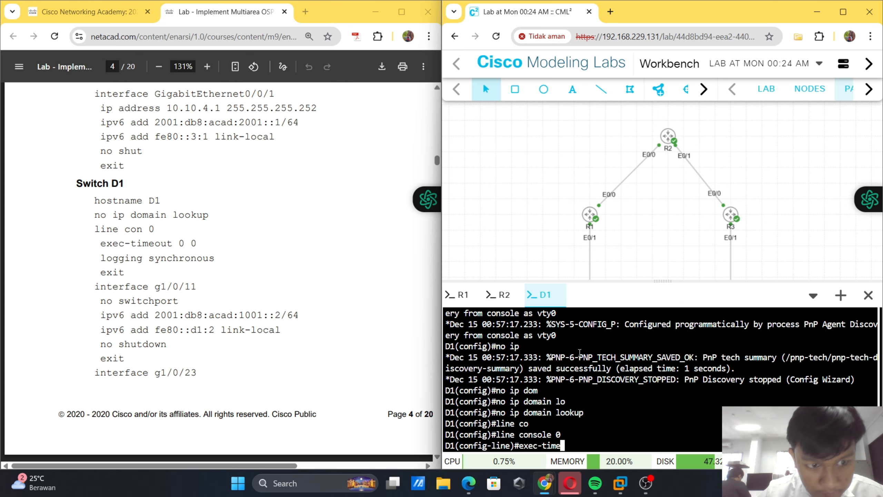
key(BackSpace)
text(out)
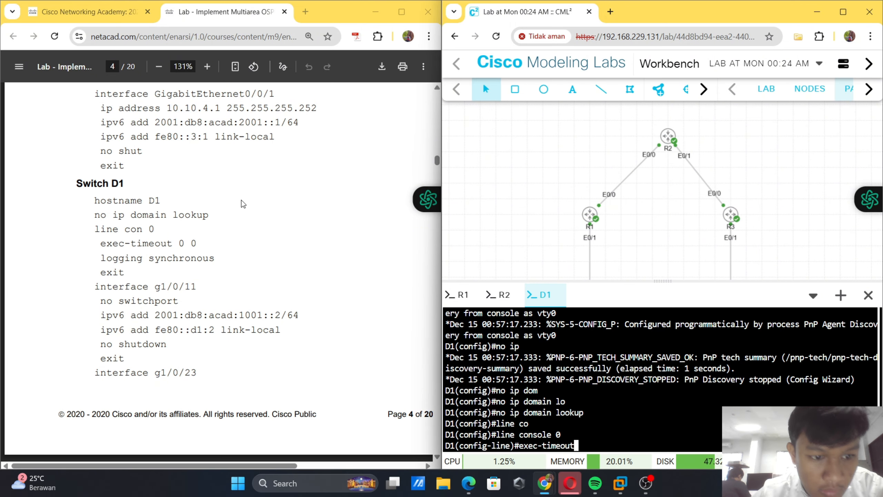
scroll(242, 204, up, 5)
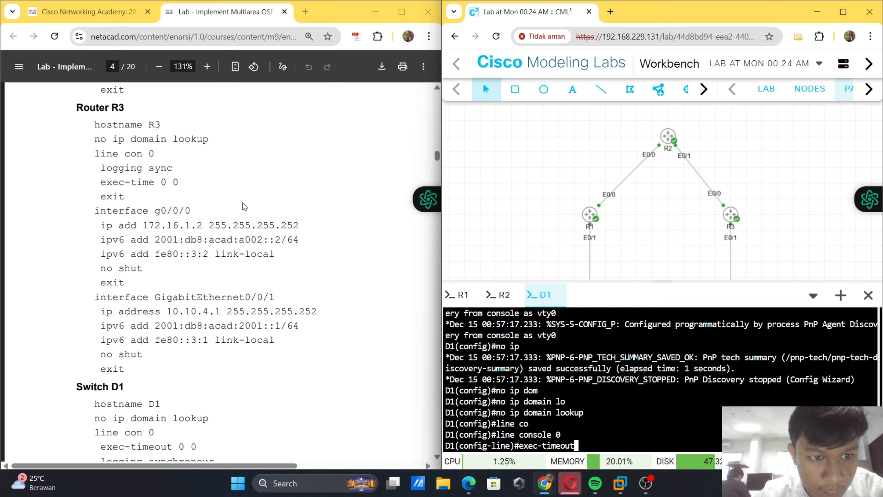
scroll(242, 203, down, 2)
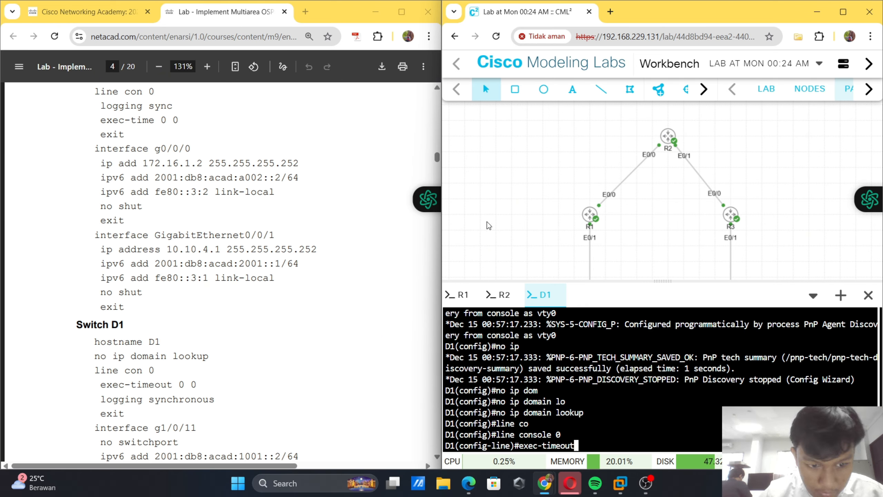
text(0 0)
key(Return)
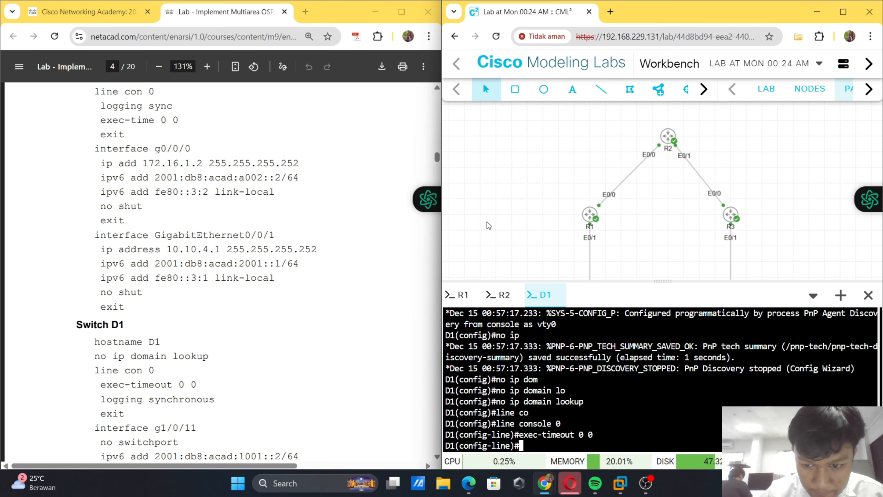
- Turn on logging synchronous for D1's console line and exit line configuration
text(loggin)
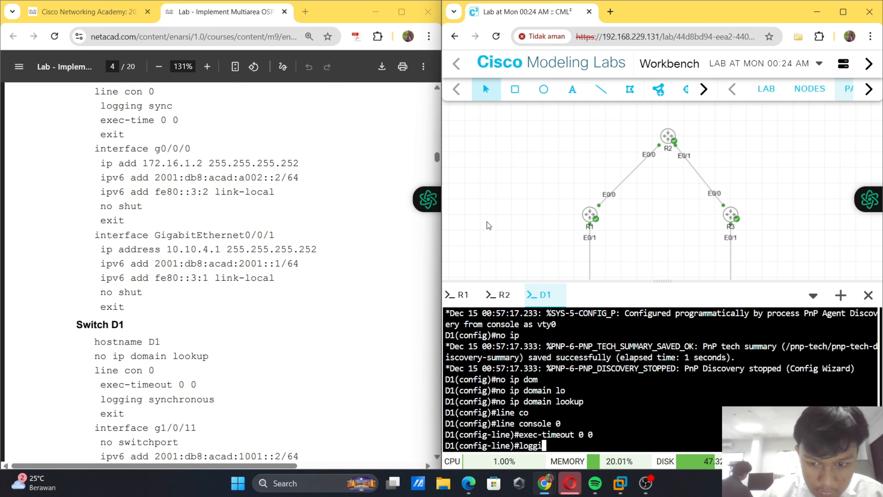
key(Tab)
text(sy)
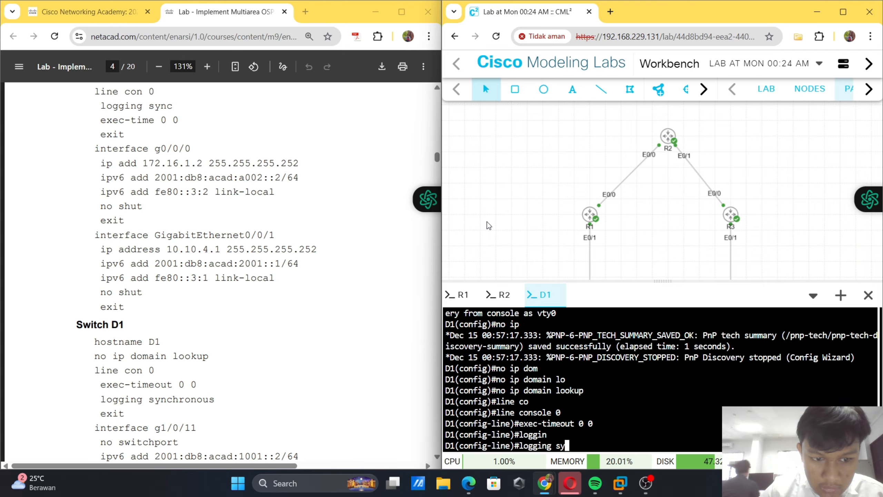
key(Tab)
key(Return)
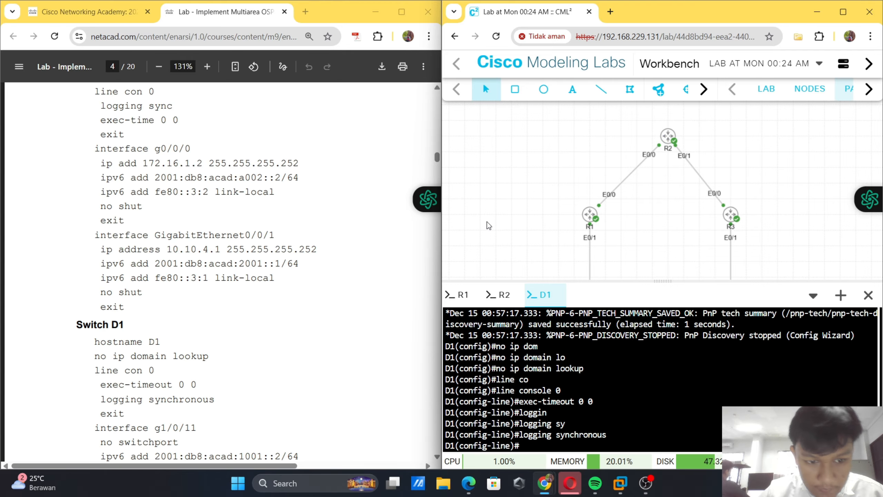
text(exit)
key(Return)
- Enter interface configuration mode for D1's e0/1, the link to R1 in the topology
text(ine)
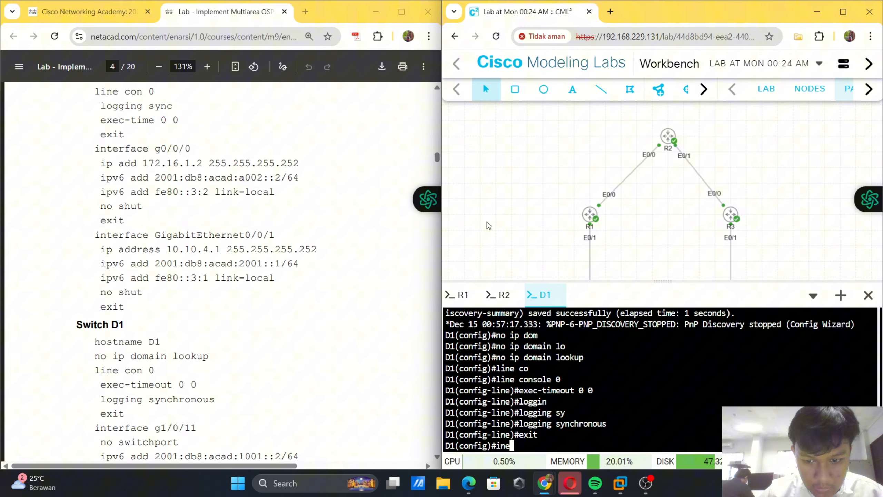
key(Tab)
key(Tab)
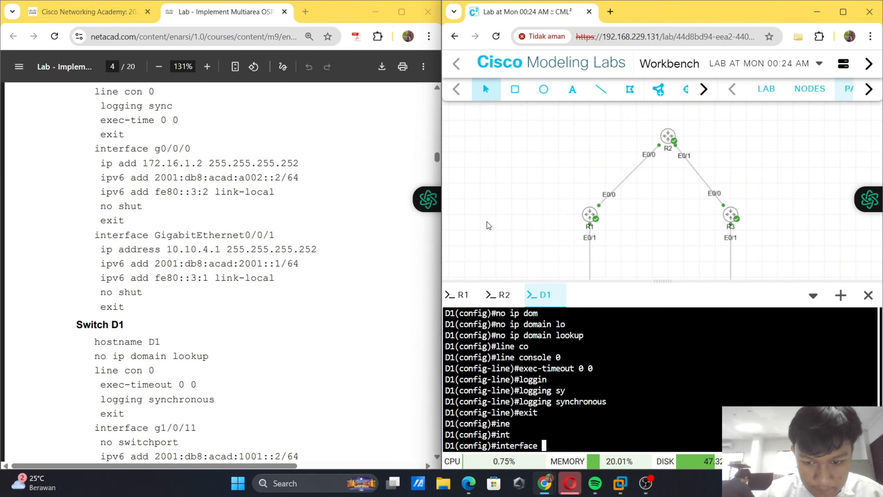
text(e)
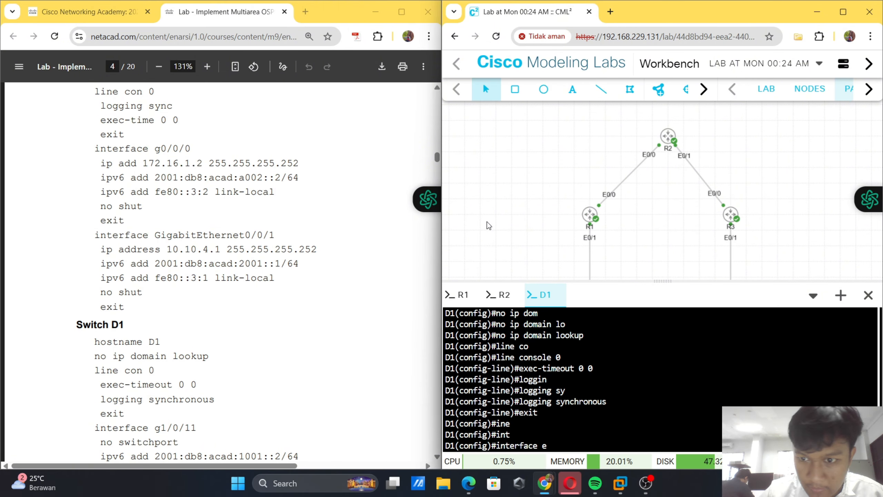
scroll(605, 200, down, 3)
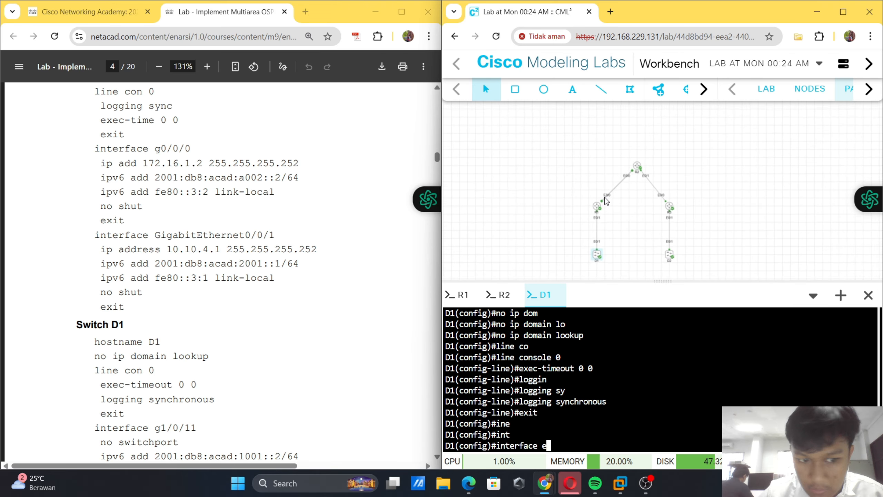
scroll(608, 222, up, 3)
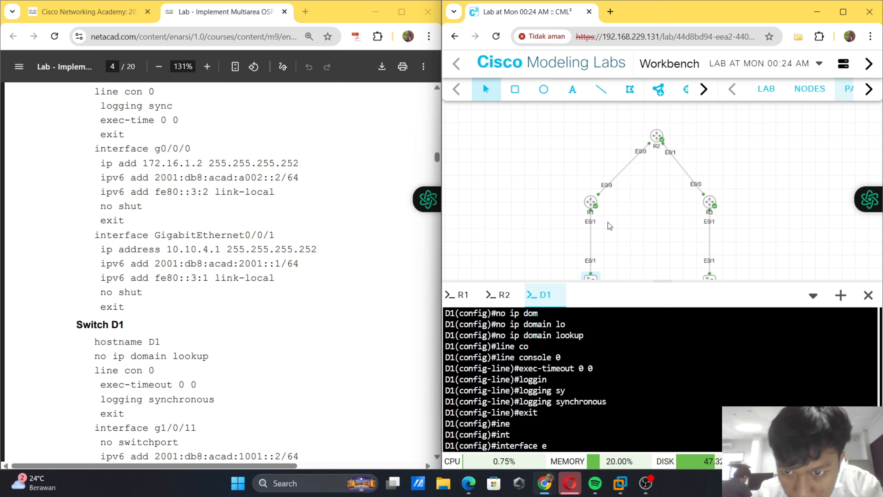
text(0/)
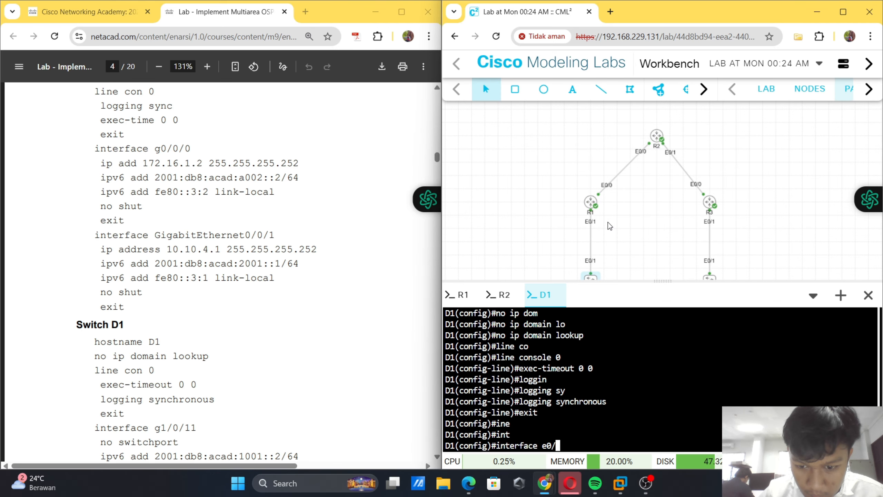
text(1)
key(Return)
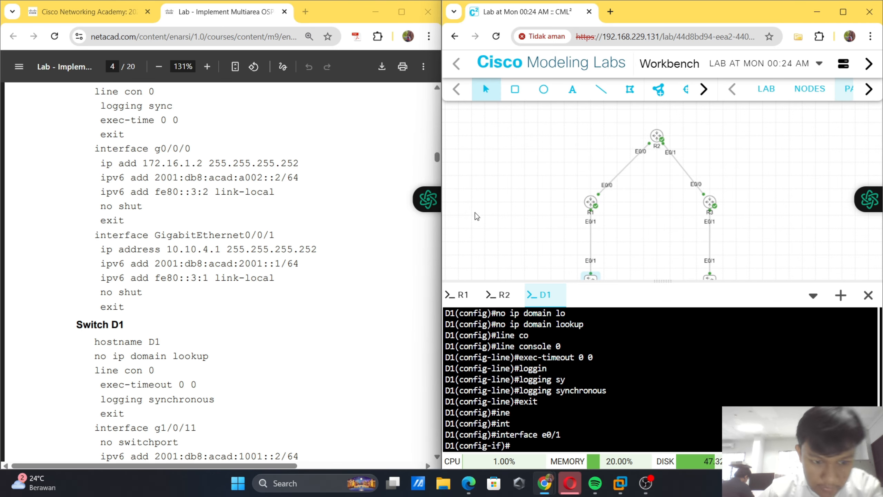
- Review the lab guide's Switch D1 configuration, topology diagram and addressing table for D1's interface settings
scroll(232, 282, down, 6)
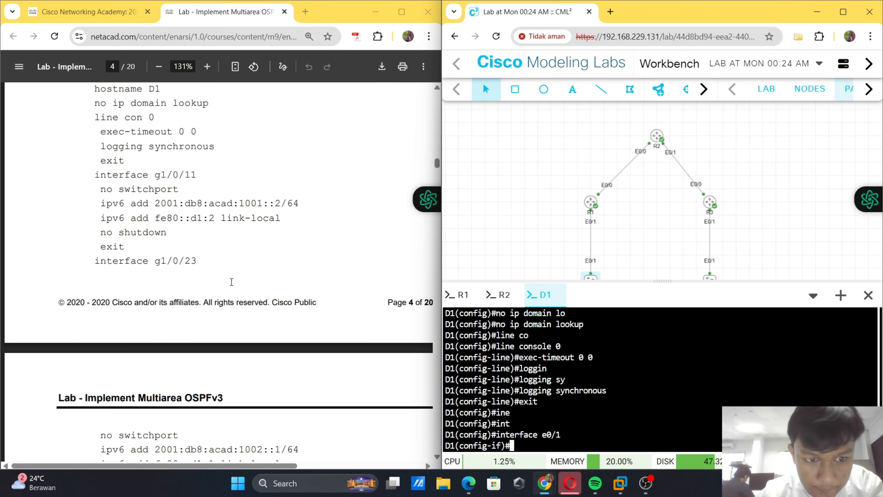
scroll(232, 282, down, 2)
scroll(231, 282, down, 3)
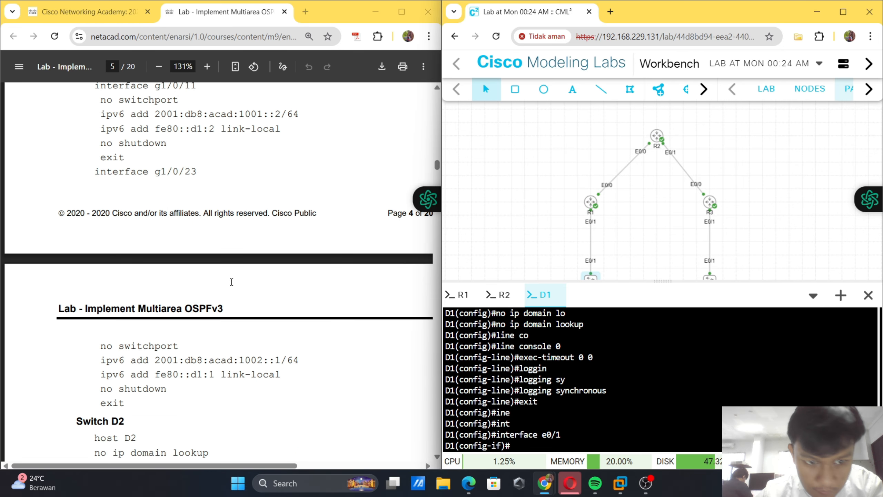
scroll(231, 282, up, 4)
scroll(232, 282, up, 1)
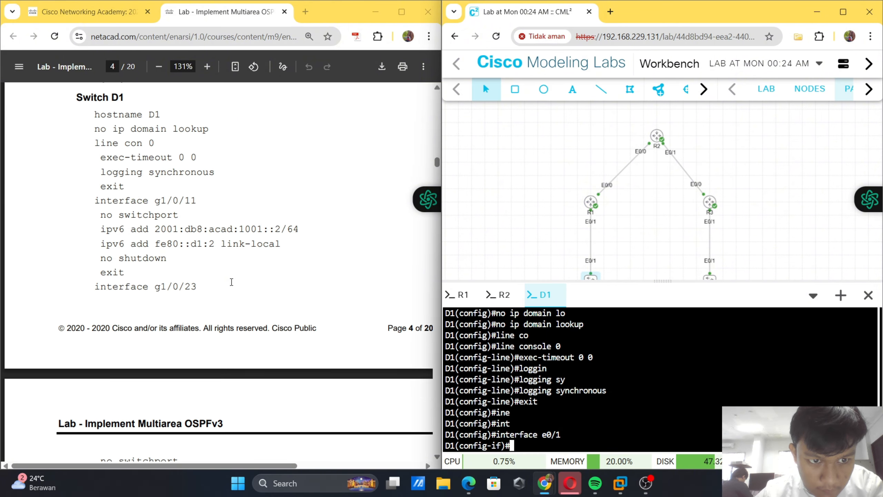
scroll(231, 282, up, 20)
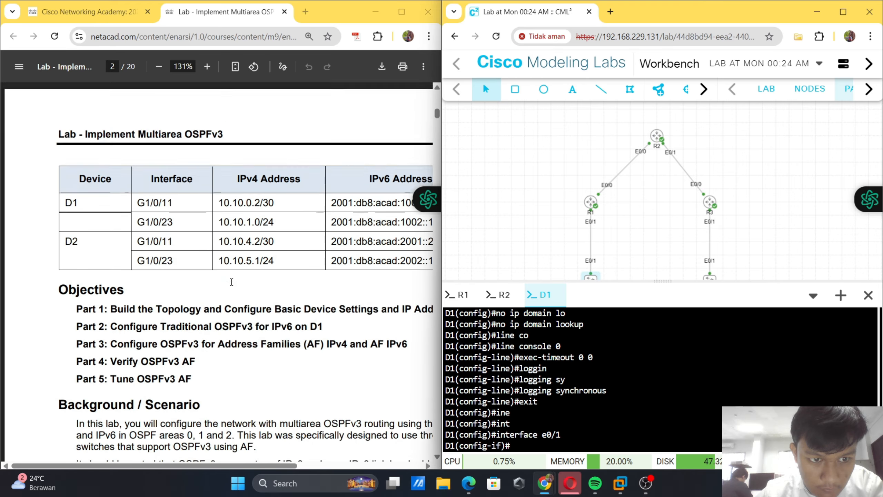
scroll(231, 282, up, 15)
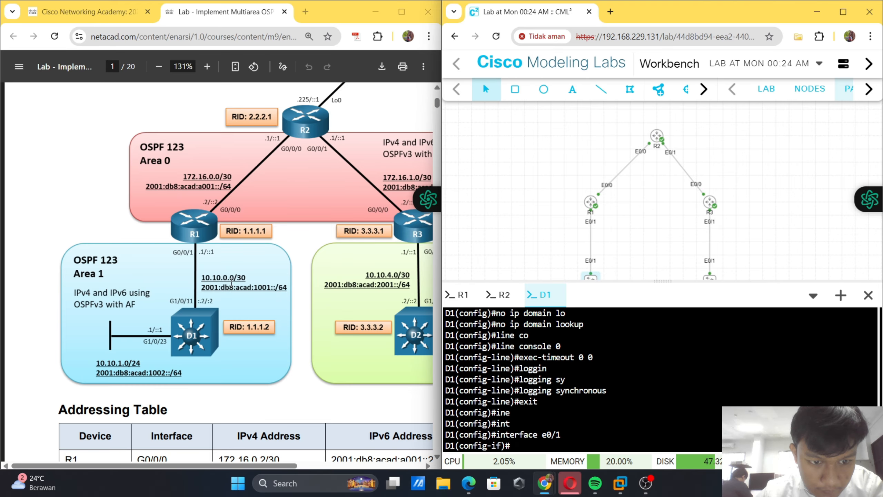
scroll(231, 282, up, 3)
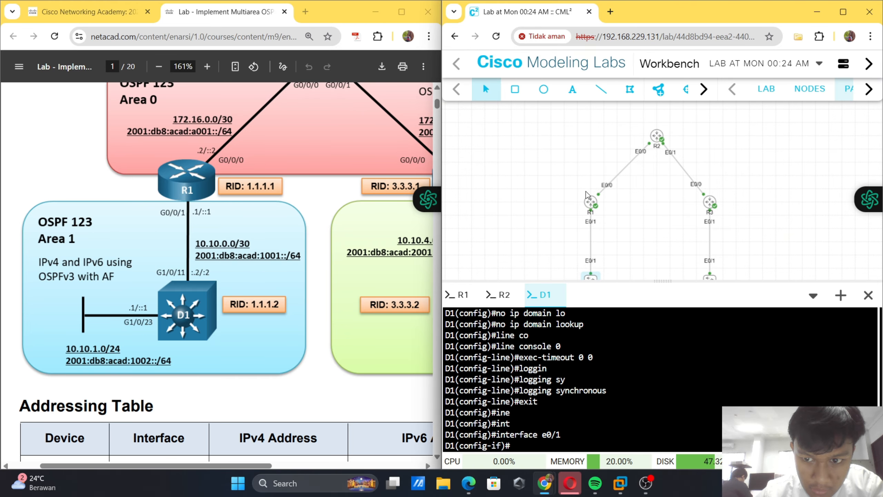
scroll(587, 195, down, 5)
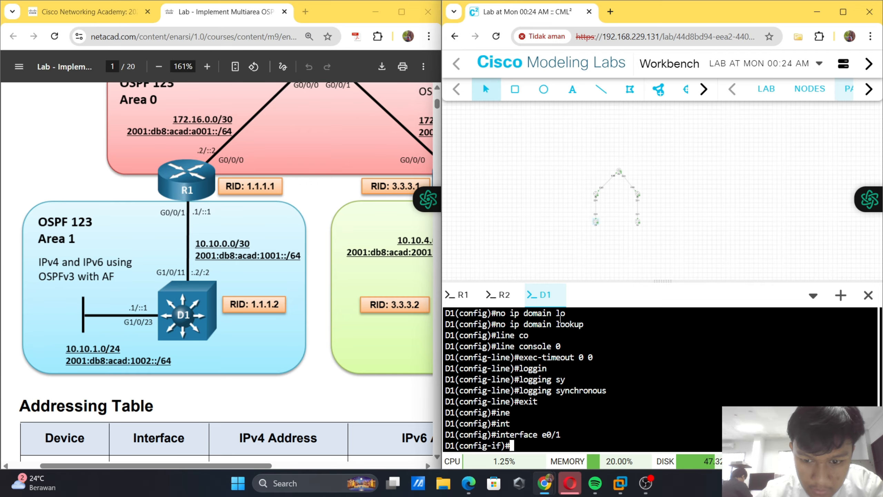
scroll(183, 299, down, 7)
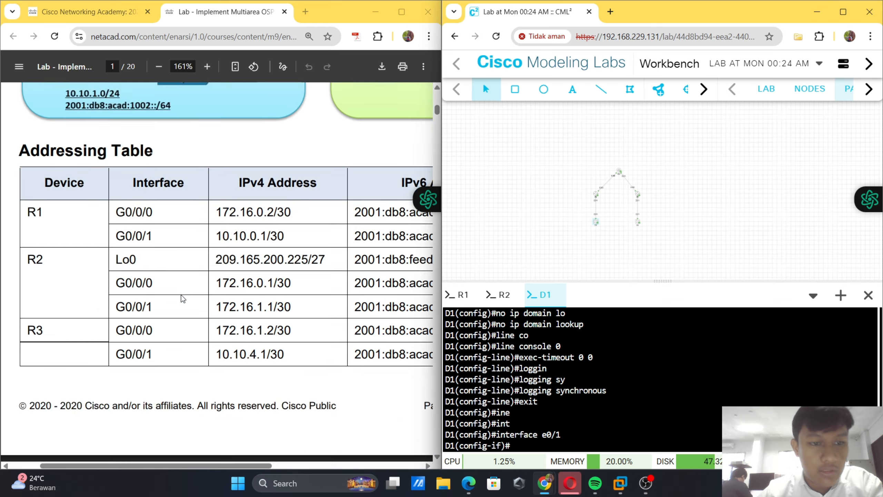
scroll(183, 298, down, 15)
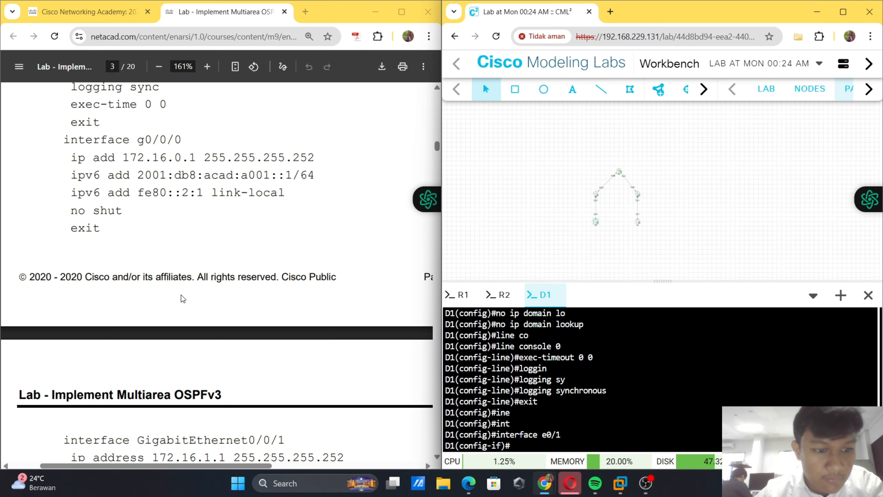
scroll(183, 298, down, 5)
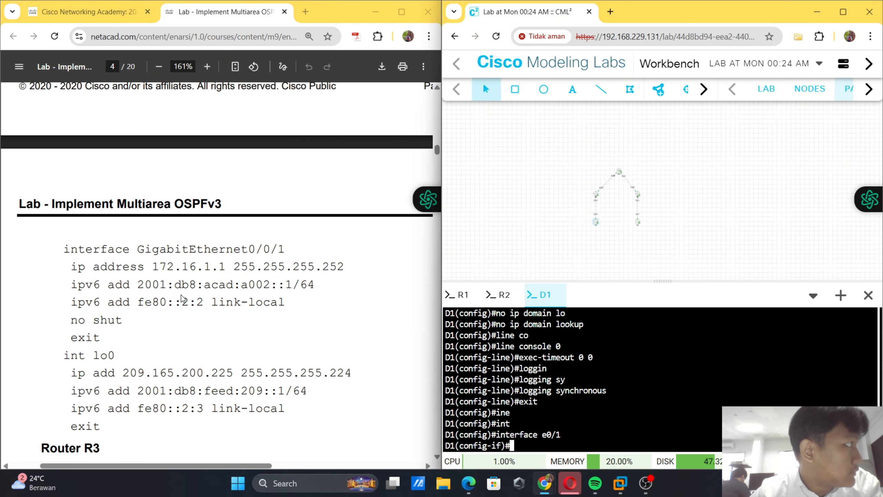
scroll(183, 298, down, 11)
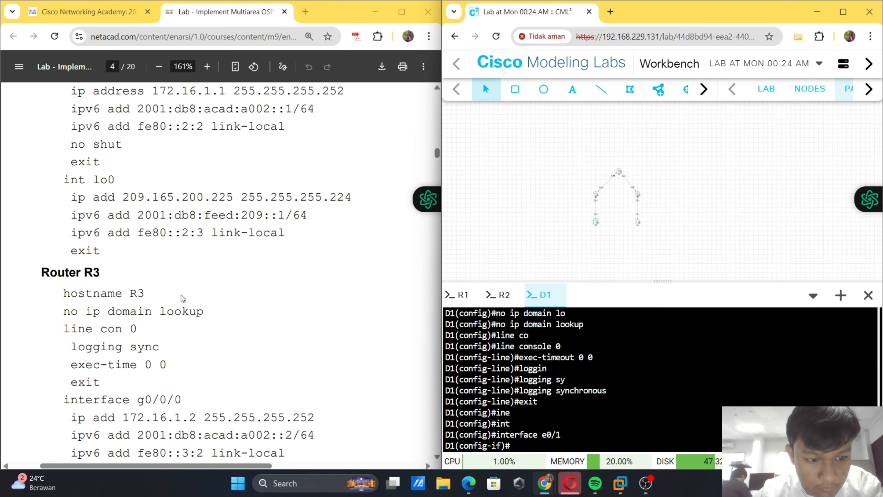
scroll(182, 299, down, 5)
scroll(183, 298, down, 3)
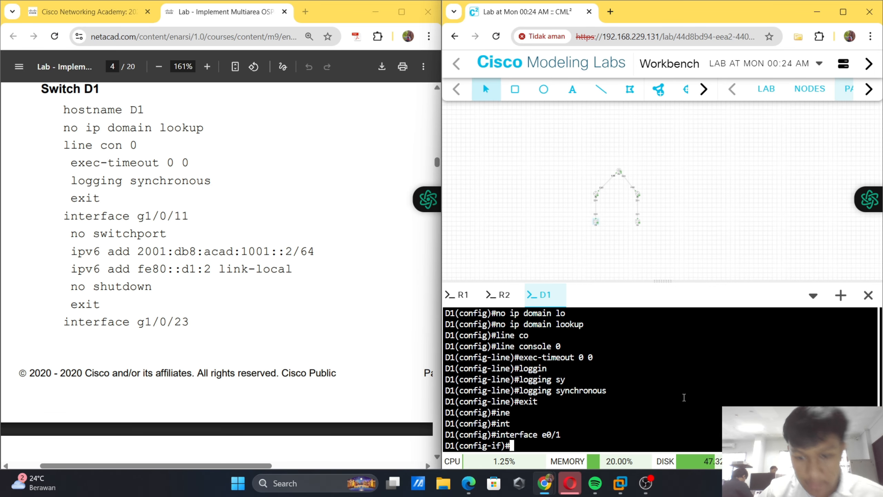
- Turn D1's e0/1 into a routed port with no switchport
text(no swi)
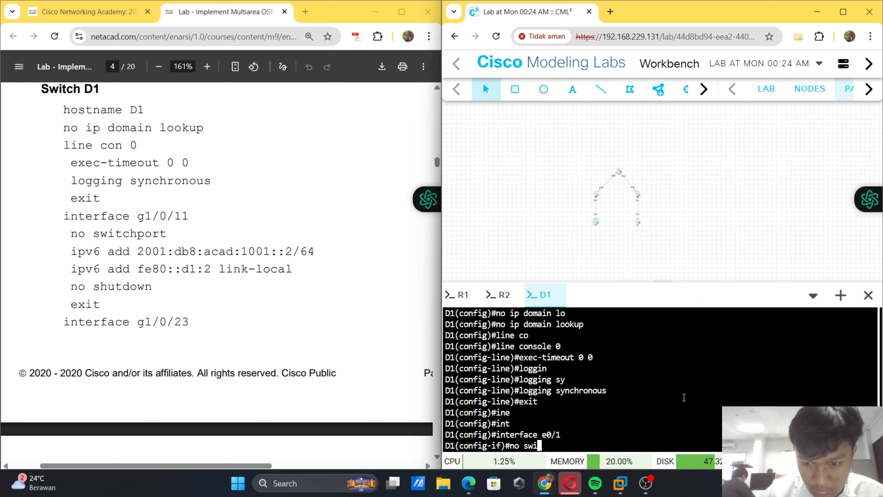
key(Tab)
key(Return)
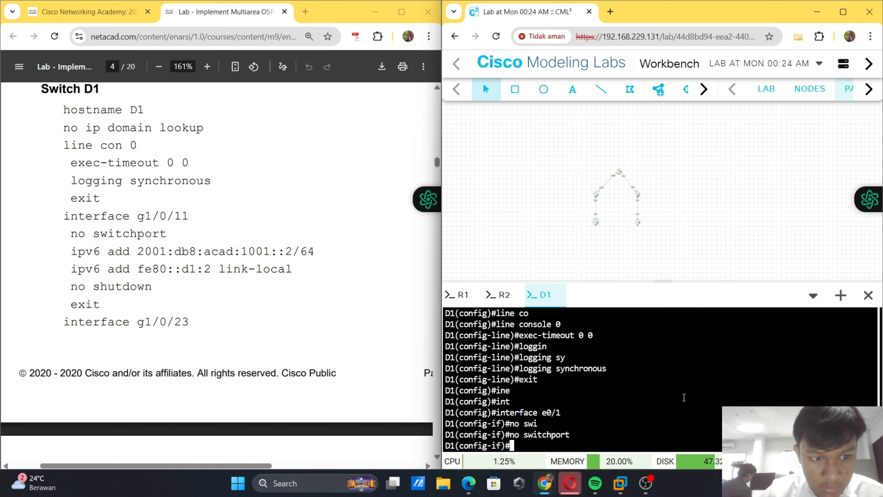
- Assign the IPv6 address 2001:db8:acad:1001::2/64 to D1's e0/1, using the address from the lab guide
text(ipv)
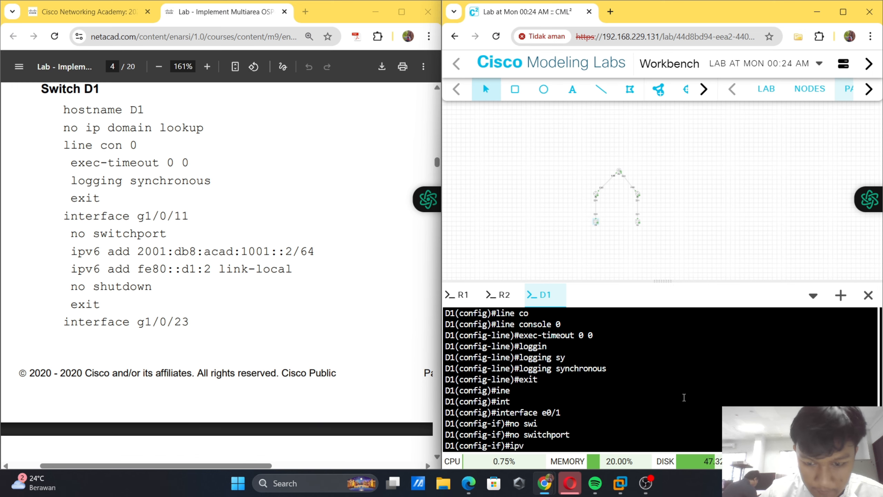
text(6)
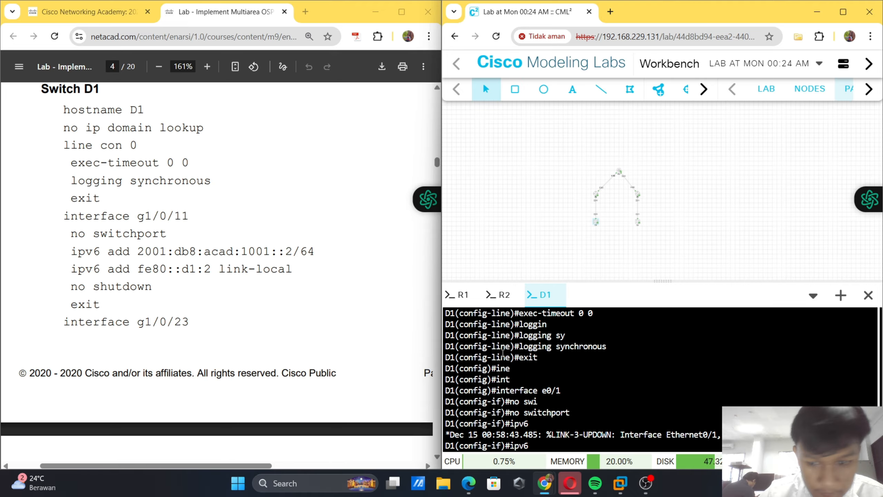
drag(108, 251, 320, 257)
key(super+c)
click(606, 446)
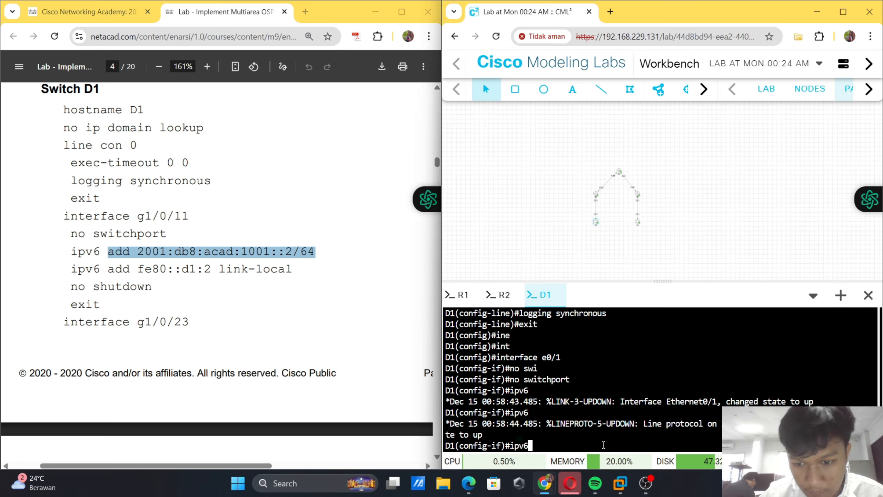
right_click(579, 412)
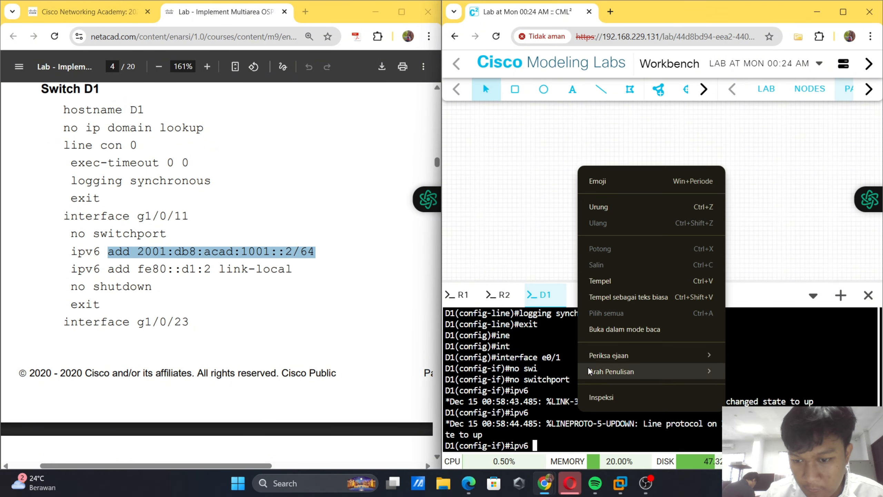
click(606, 280)
key(Return)
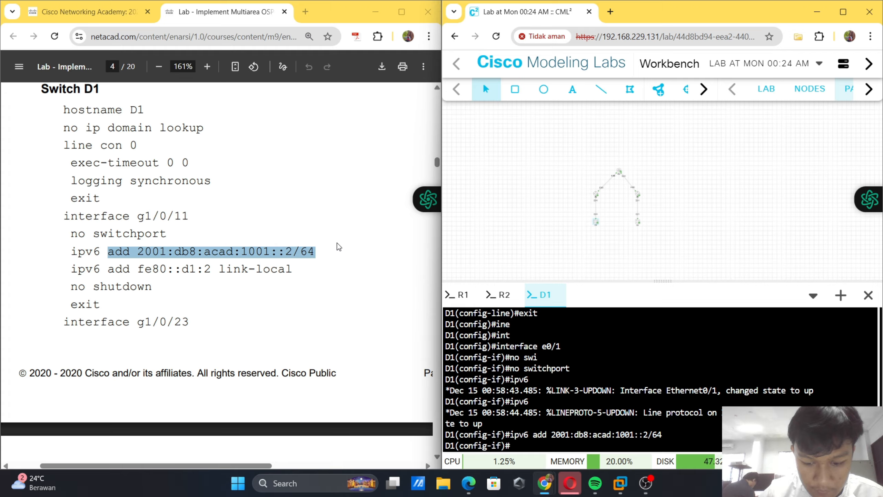
- Add the link-local IPv6 address fe80::d1:2 from the lab guide to D1's e0/1
text(ipv)
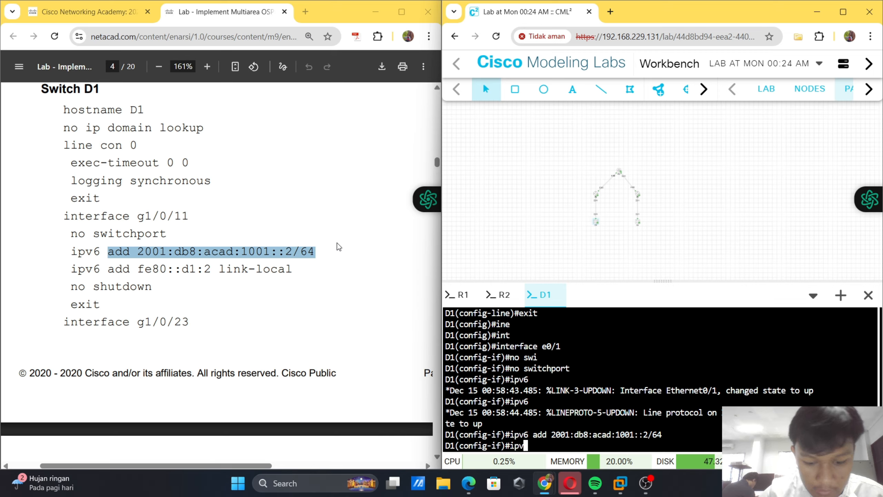
text(6 add)
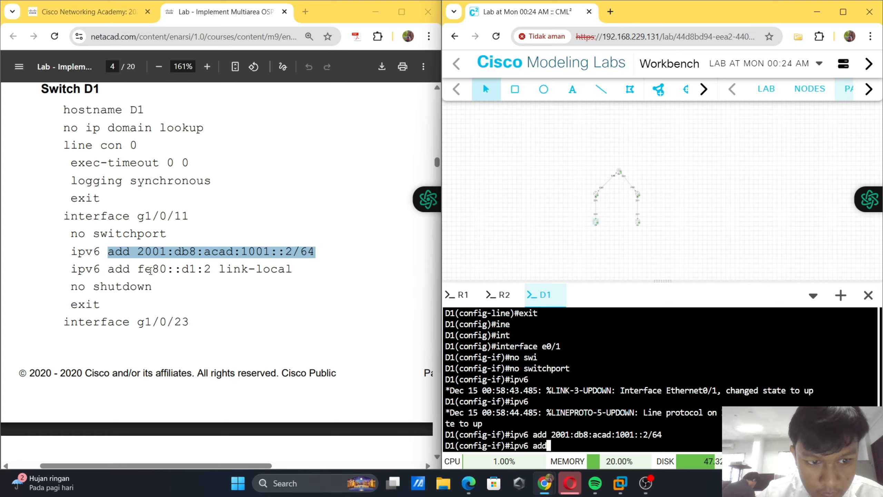
mouse_move(138, 270)
mouse_down()
mouse_move(299, 263)
mouse_move(157, 281)
mouse_move(142, 272)
mouse_up()
key(super+c)
click(577, 364)
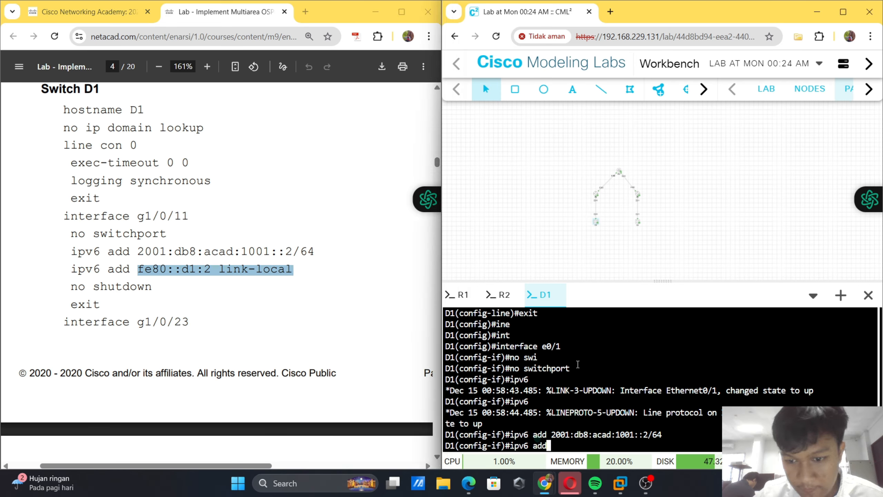
right_click(587, 379)
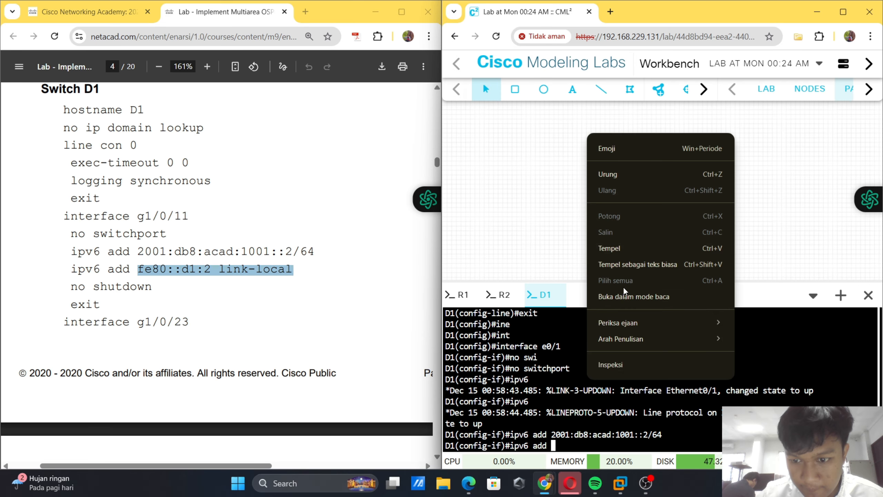
click(626, 247)
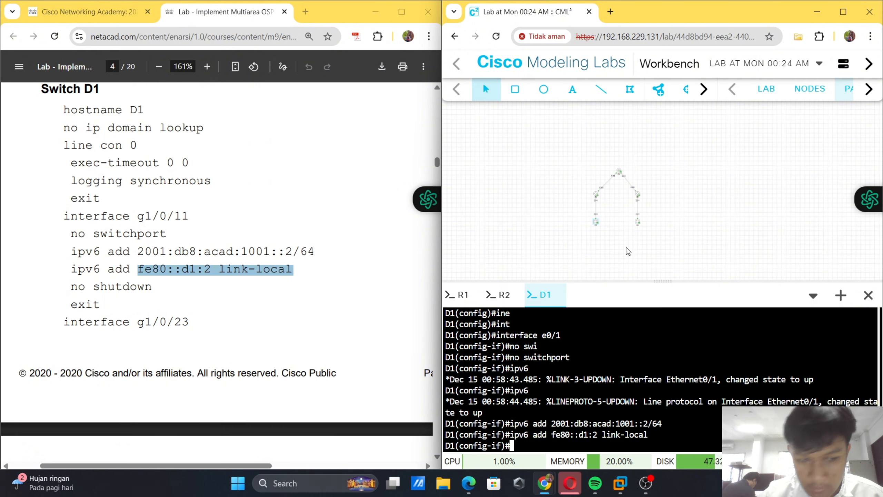
- Enable D1's e0/1 with no shut and exit interface configuration mode
text(no shut)
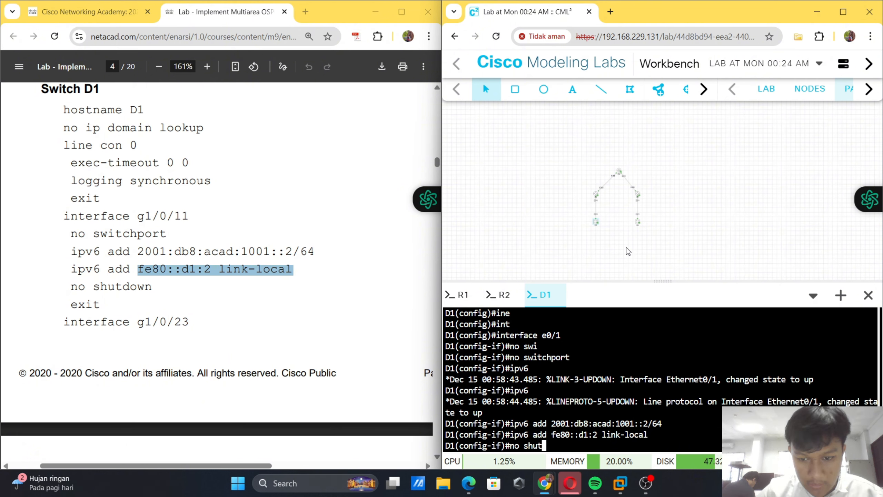
key(Return)
text(exit)
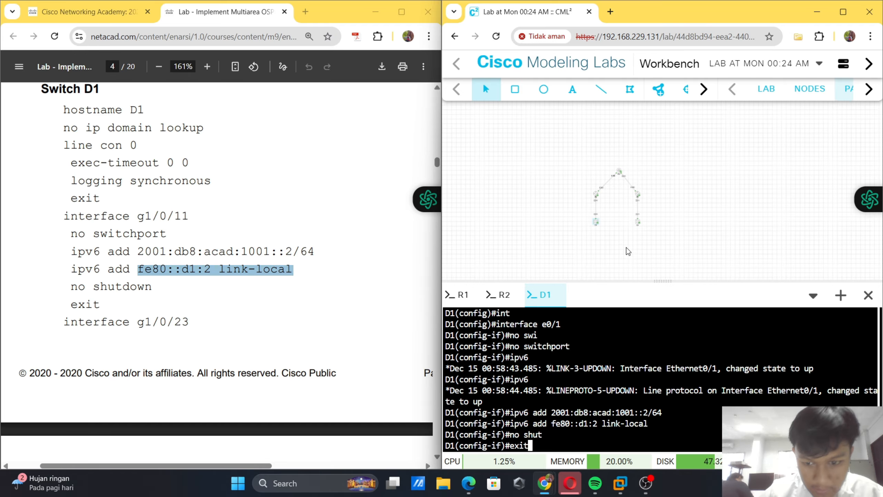
key(Return)
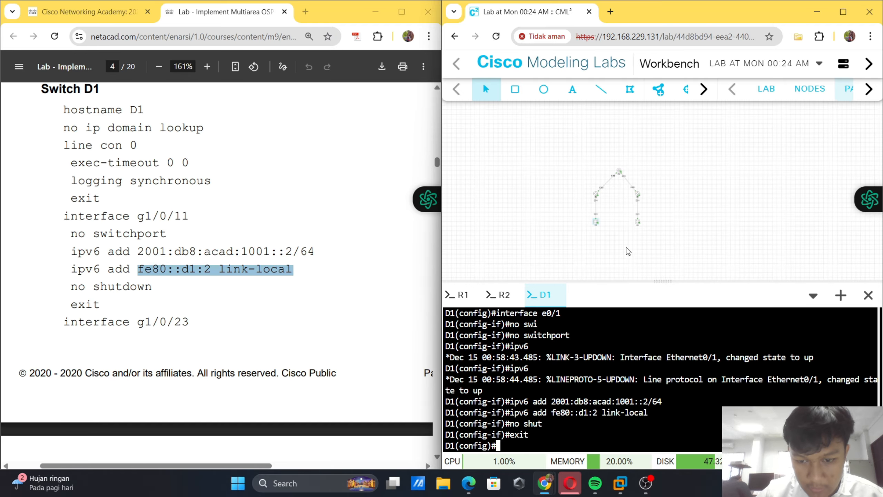
- Check the lab guide's remaining D1 settings for interface g1/0/23 and the Switch D2 section
drag(627, 247, 602, 237)
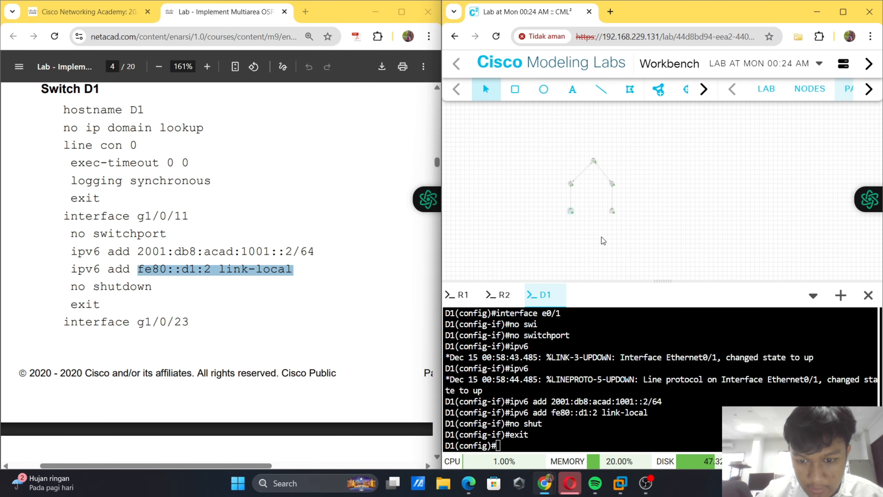
scroll(315, 335, down, 6)
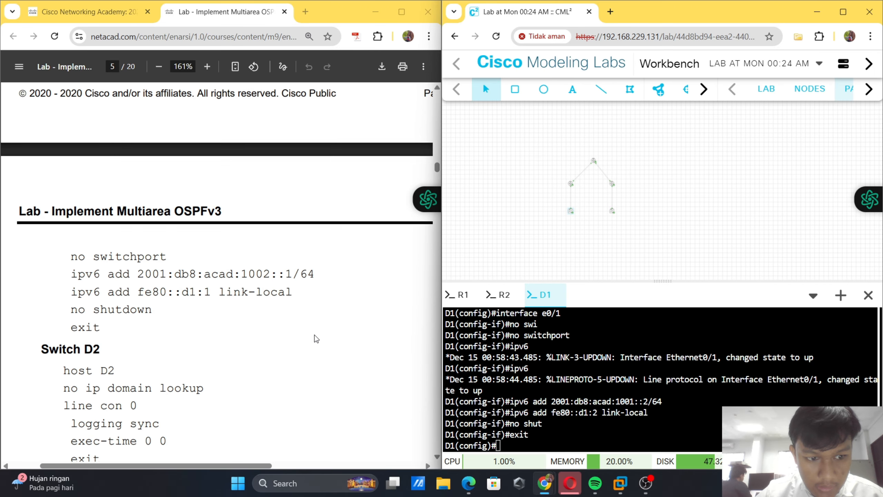
scroll(314, 334, down, 3)
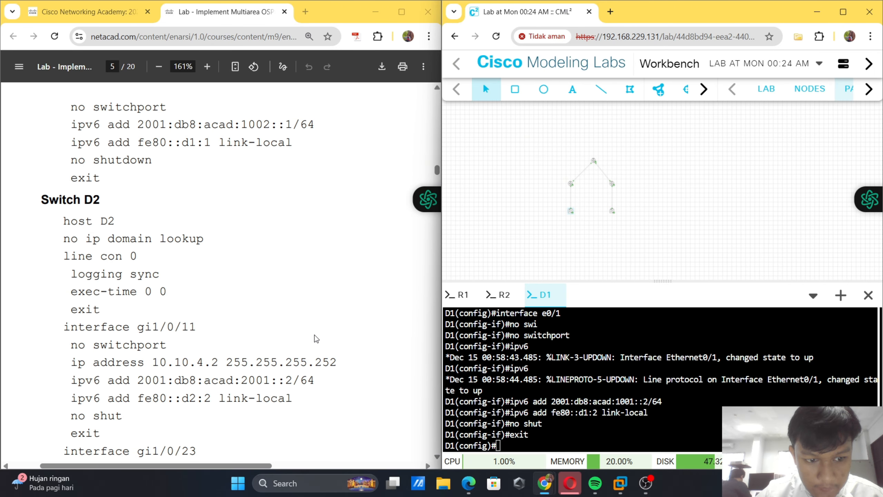
click(646, 483)
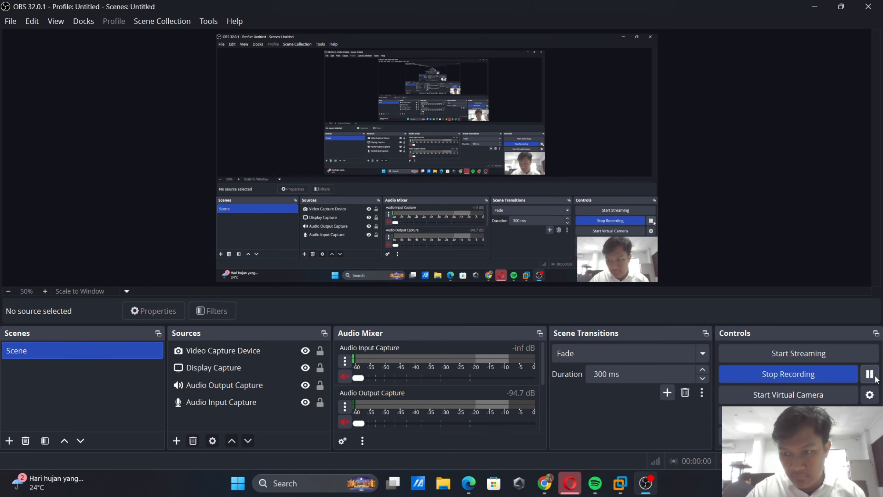
key(alt+Tab)
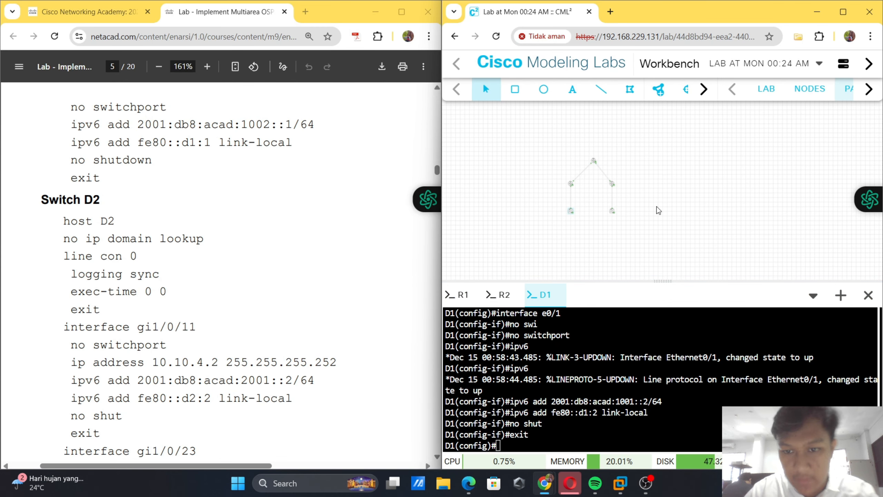
- Examine the D1 node's settings, link and available node actions in the lab topology
scroll(593, 205, up, 5)
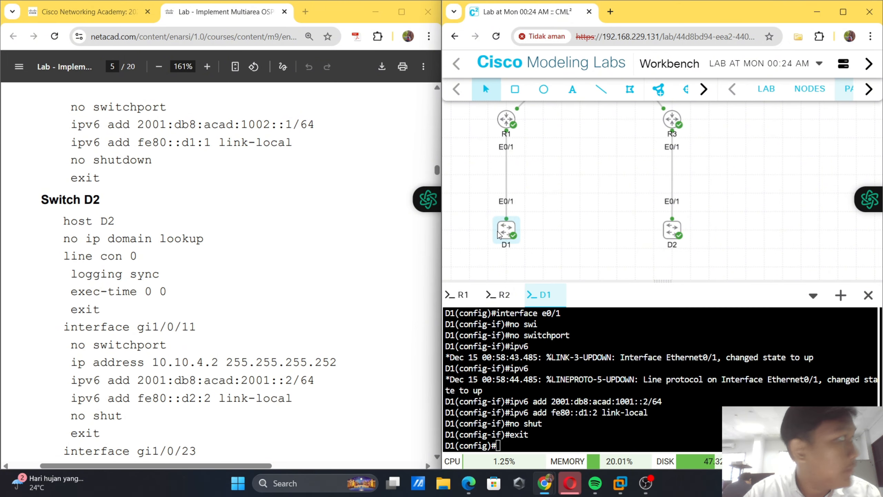
click(508, 230)
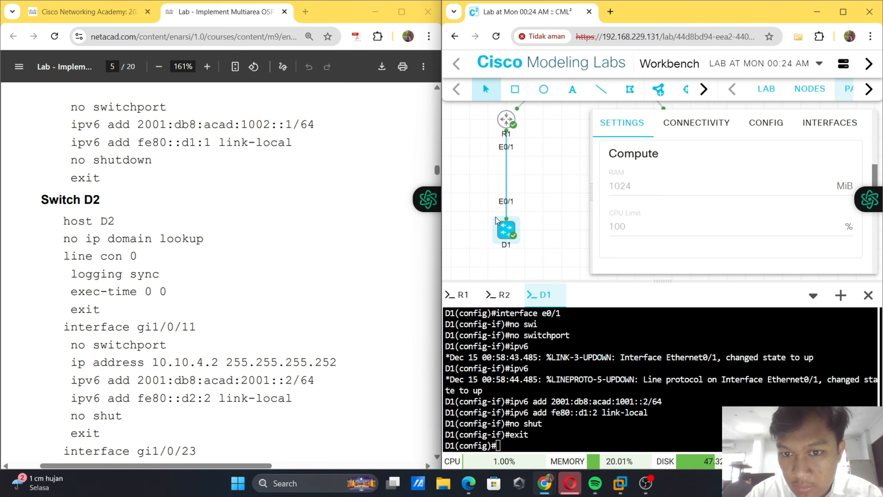
right_click(503, 227)
click(560, 277)
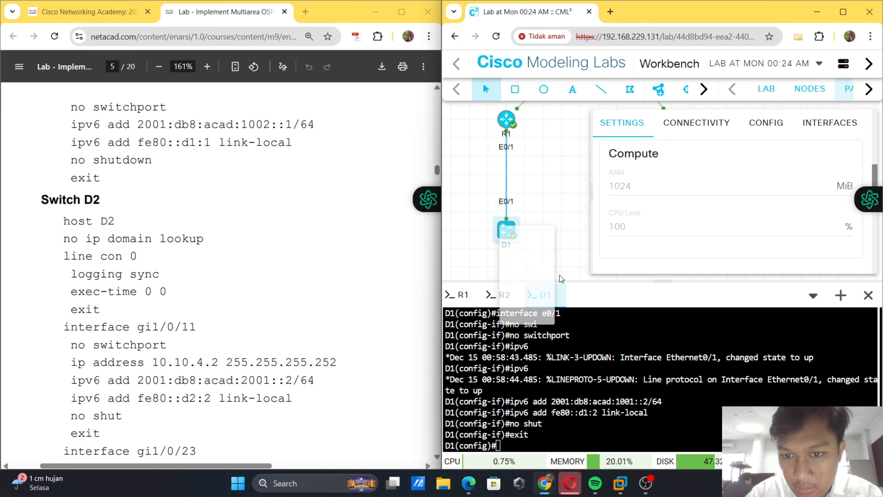
click(468, 236)
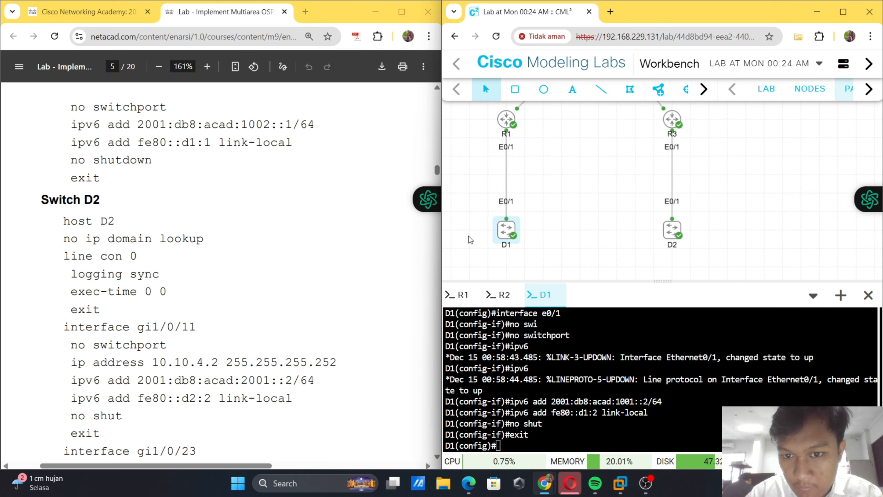
right_click(502, 231)
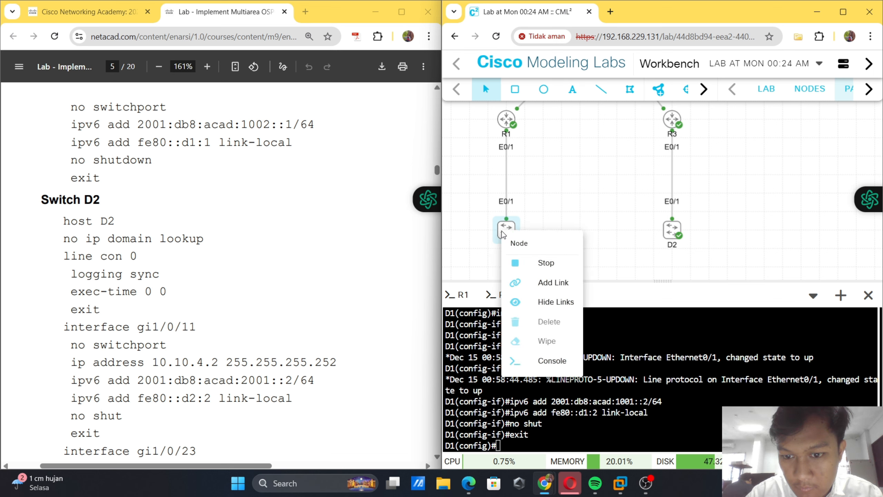
click(572, 205)
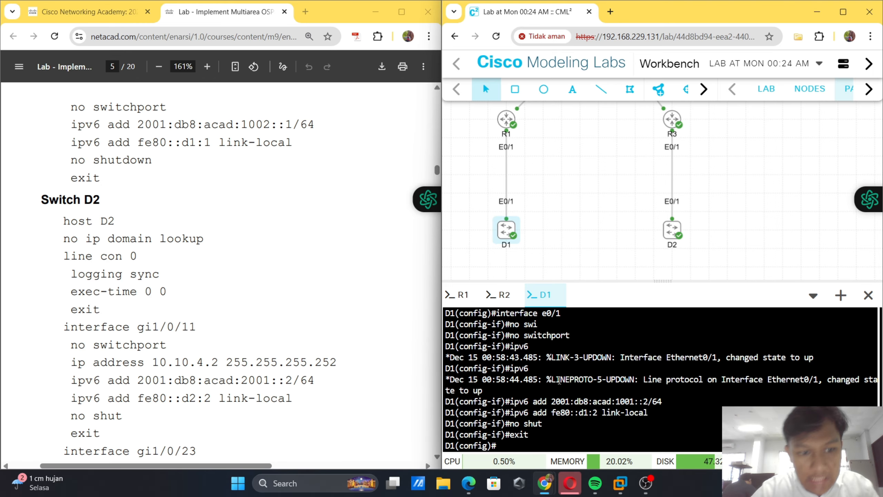
- Enter interface configuration mode for e0/3 on D1, with the lab guide at the interface gi1/0/23 settings
scroll(303, 313, down, 7)
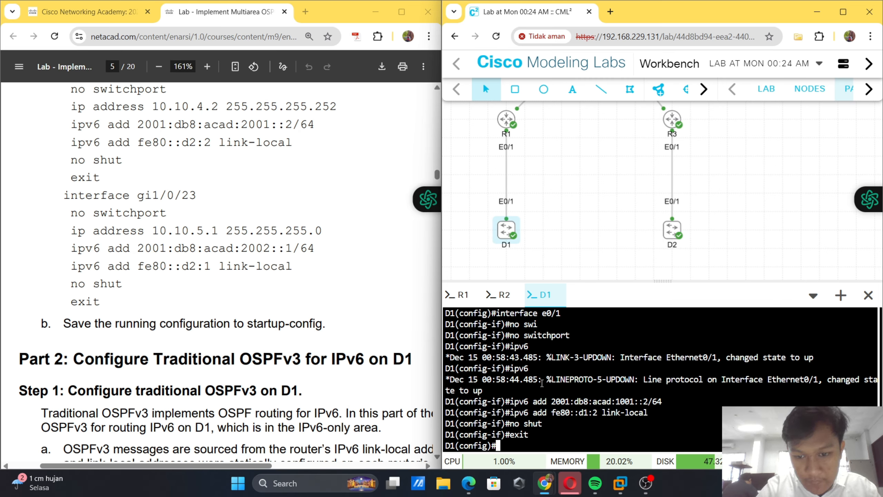
text(inte)
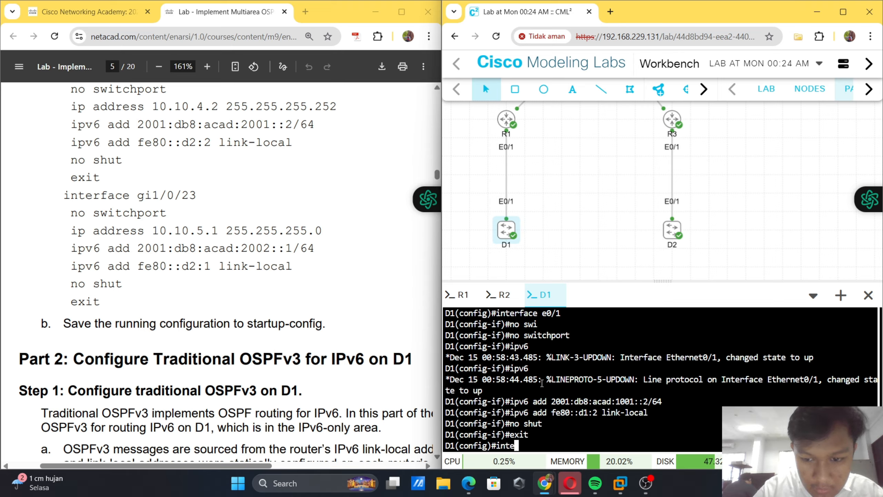
key(Tab)
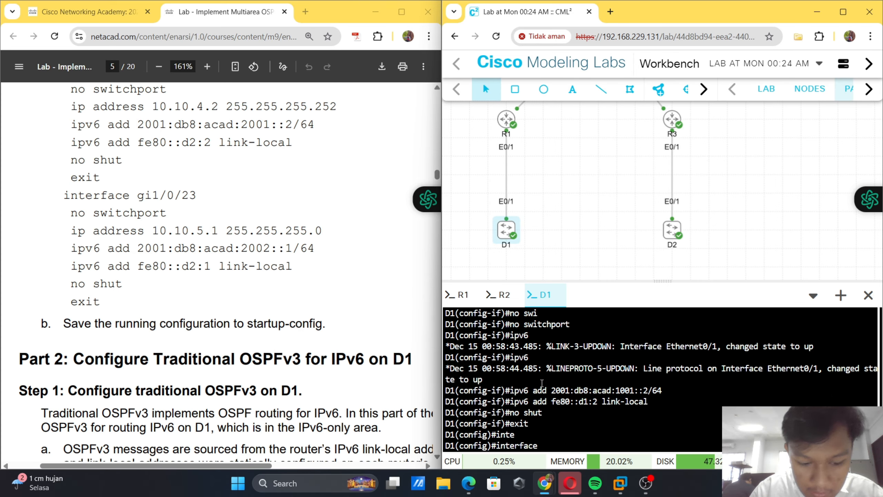
text(e0/)
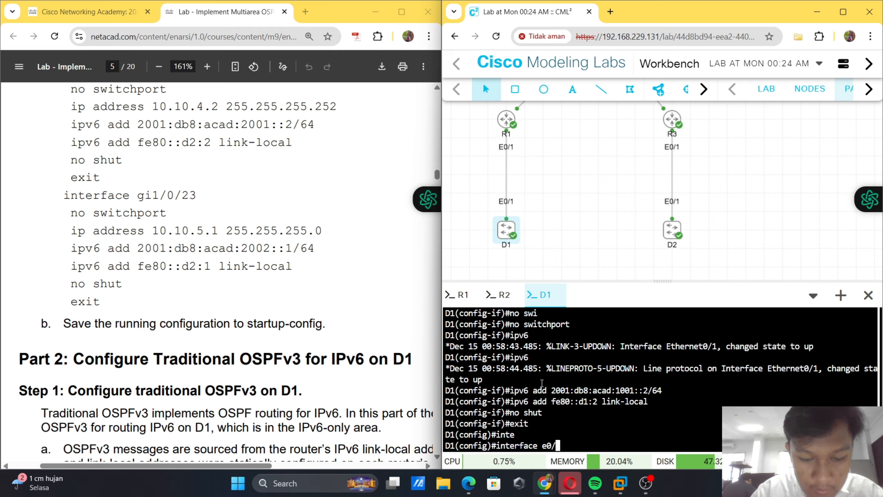
text(3)
key(Return)
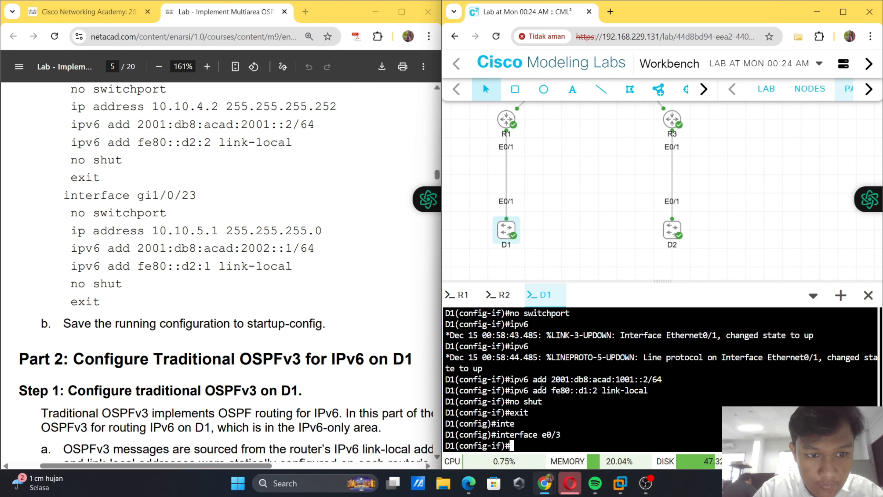
- Try to assign the IPv4 address 10.10.5.1 255.255.255.0 to D1's e0/3 with the short ip add command
text(ipa)
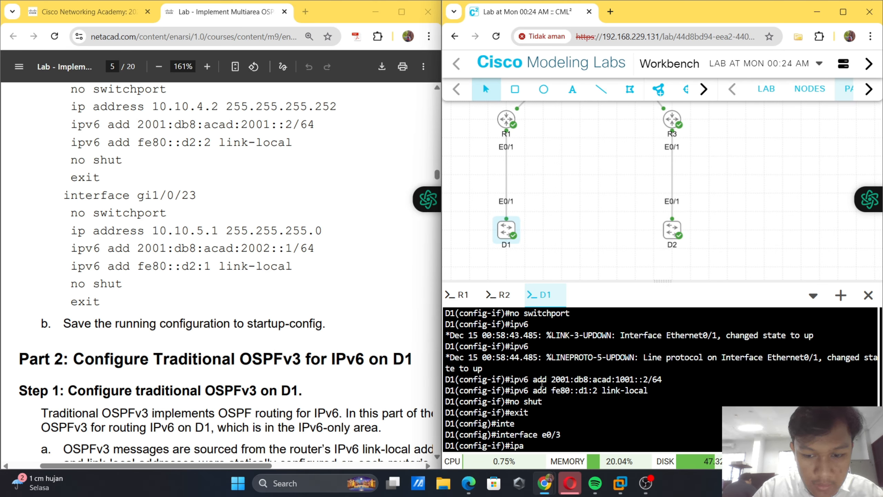
key(BackSpace)
text(add)
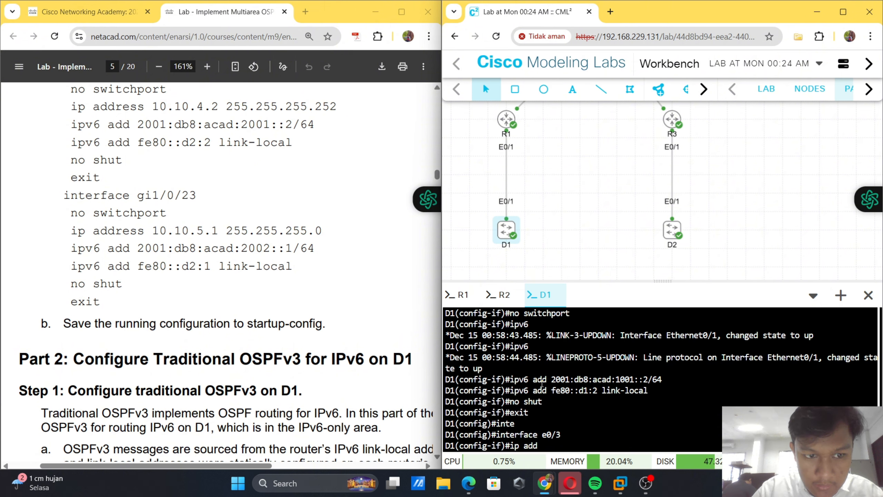
key(Tab)
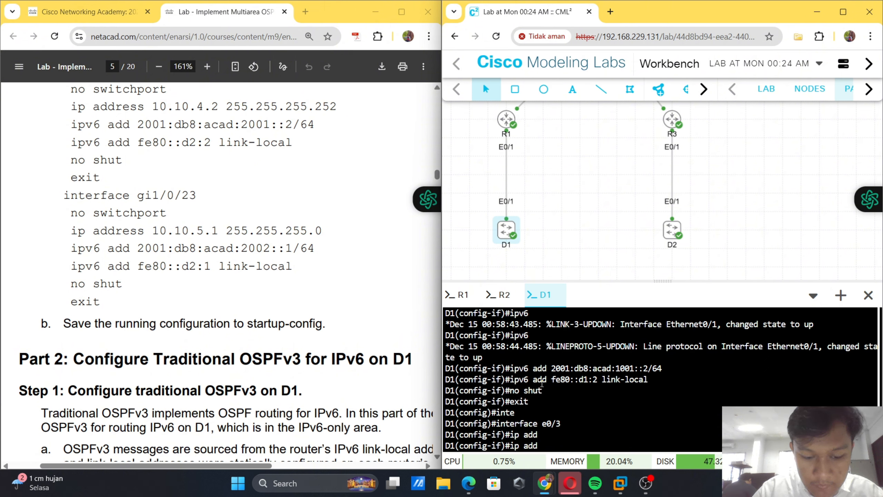
text(re)
key(Tab)
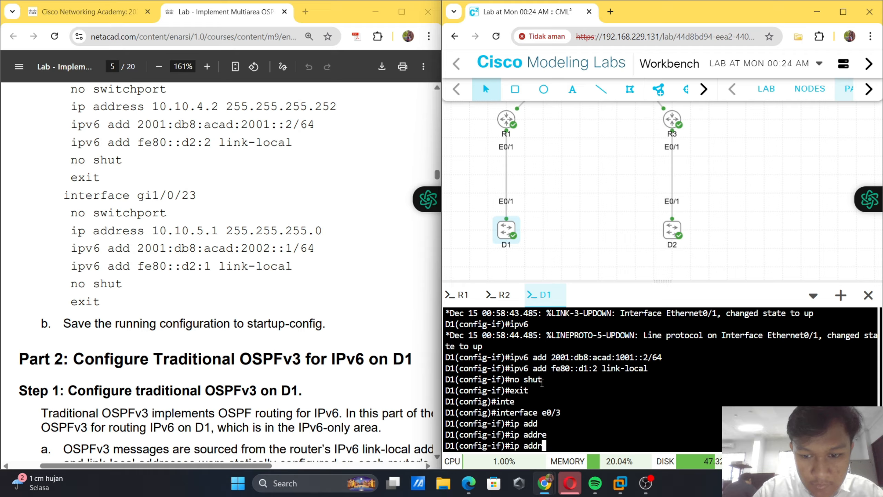
key(BackSpace)
text(10)
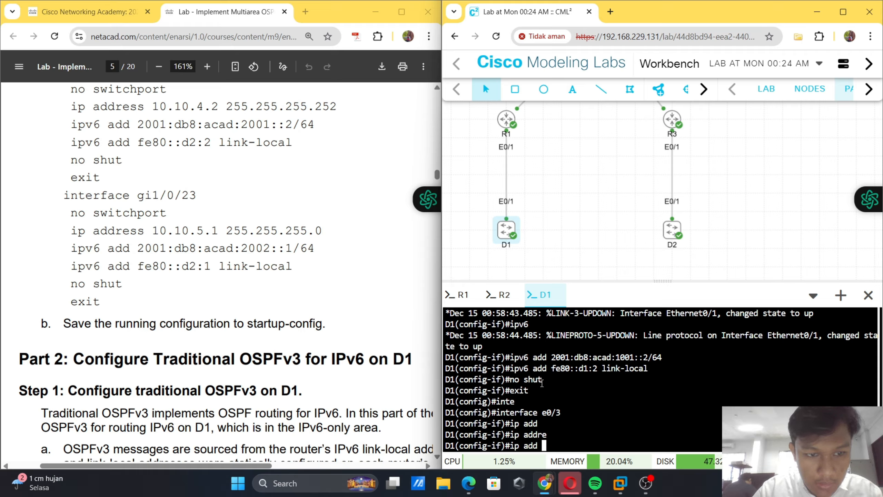
text(.10.)
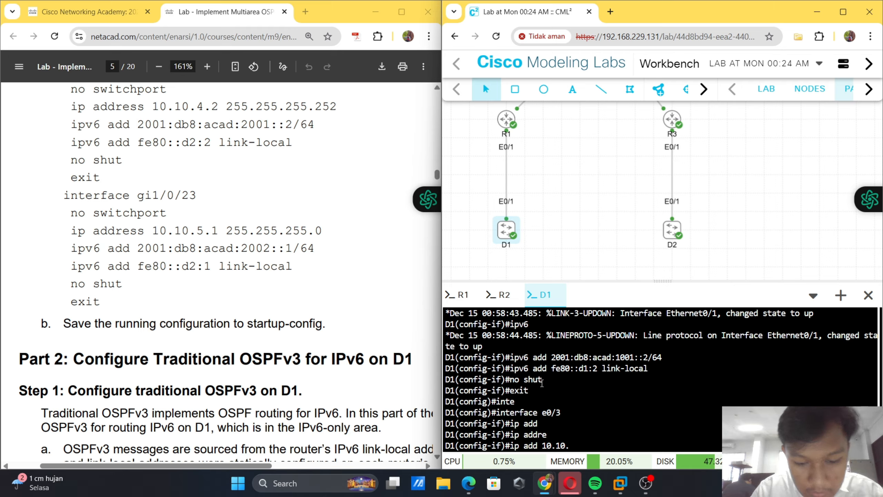
text(5.1 255.25)
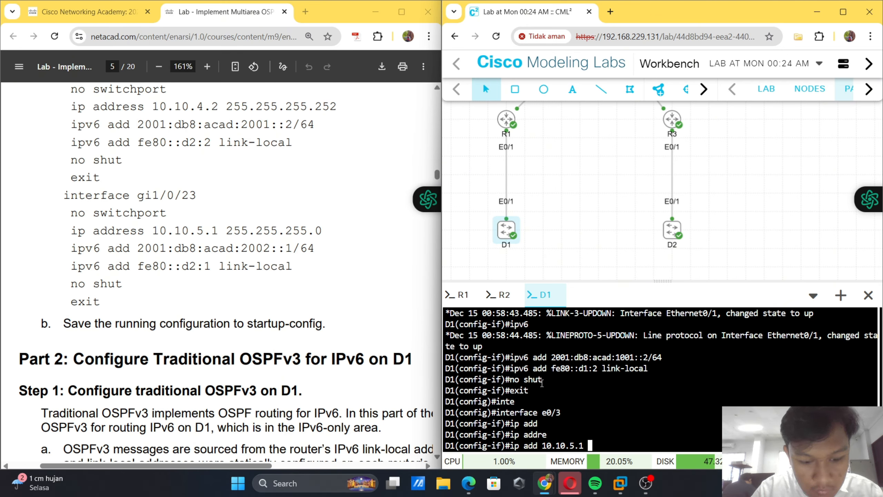
text(5.255.0)
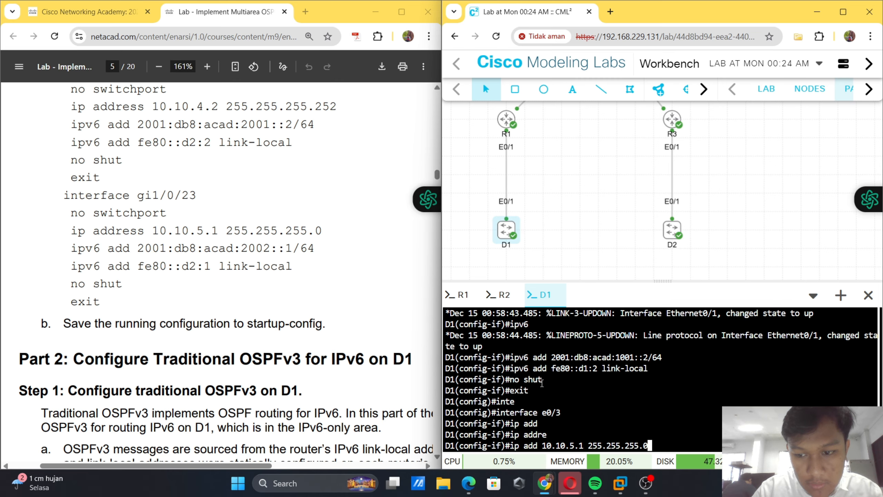
key(Return)
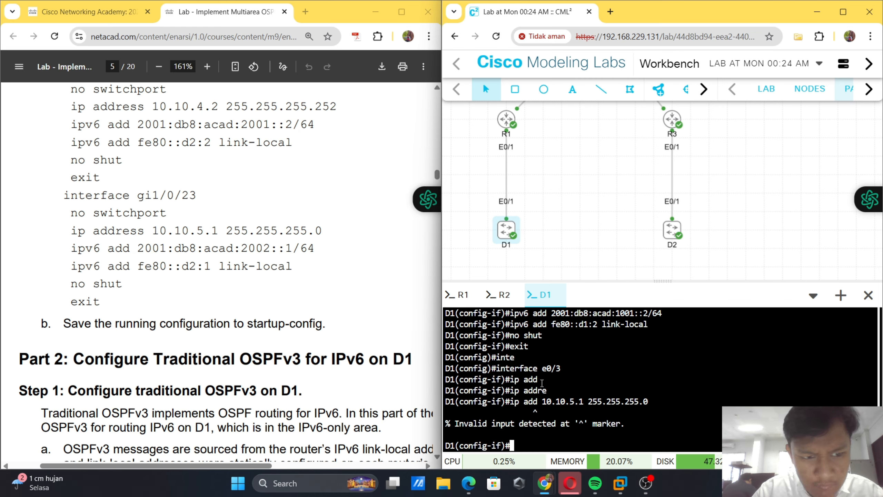
- Retry the 10.10.5.1 255.255.255.0 command on e0/3 with add spelled out as address
key(Up)
key(Left)
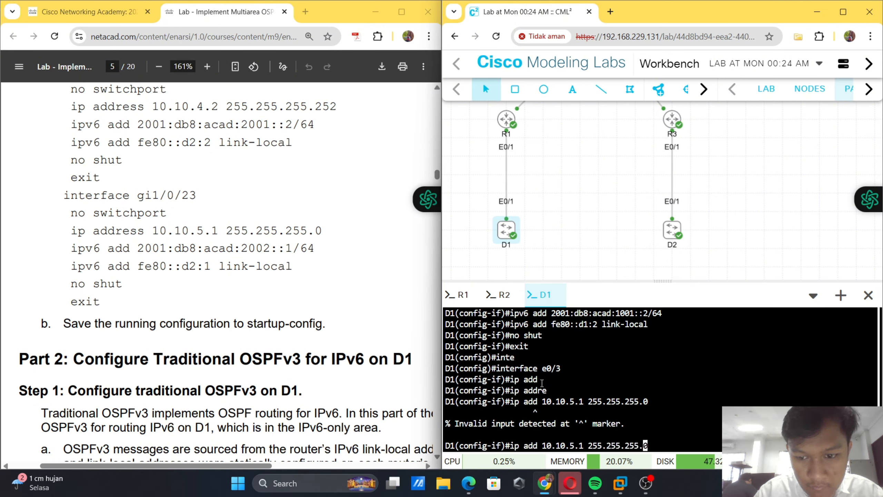
key(Left)
key(Left)
key(Left)
key(Left)
key(Left)
key(Left)
key(Left)
key(Left)
key(Left)
key(Left)
key(Left)
key(Left)
key(Left)
key(Left)
key(Left)
key(Left)
key(Left)
key(Left)
key(Left)
key(Left)
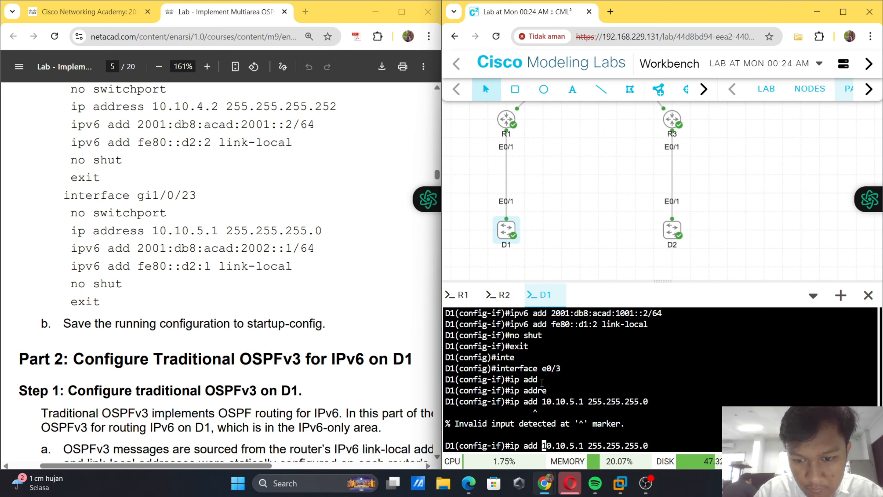
text(ress)
key(Return)
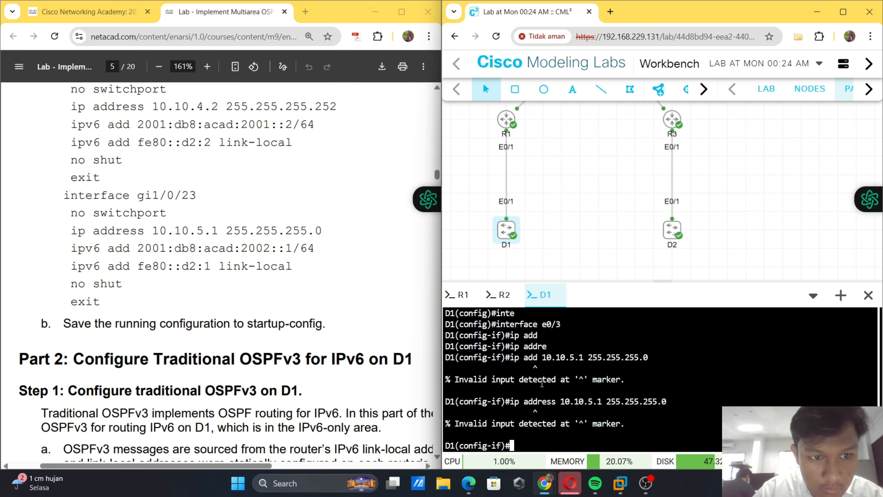
- Make D1's e0/3 a routed port with no switchport
text(no sw)
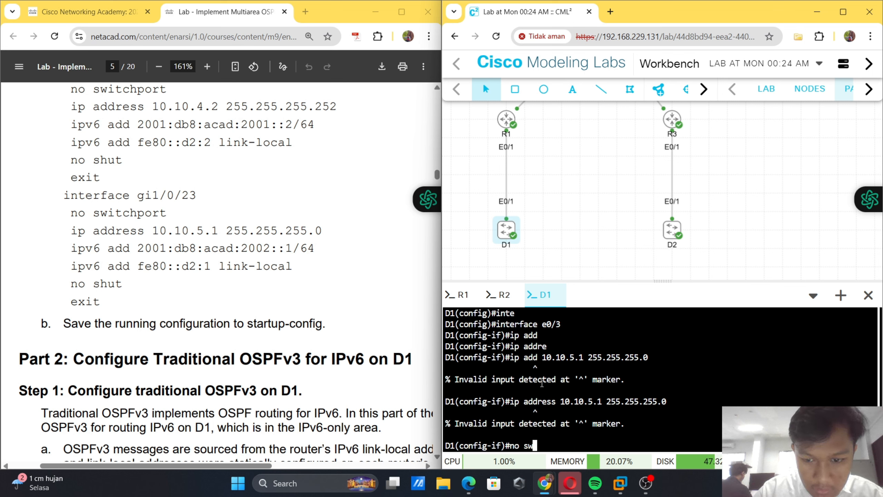
key(Tab)
key(Return)
- Assign the IPv4 address 10.10.5.1 with mask 255.255.255.0 to D1's e0/3
text(ip ad)
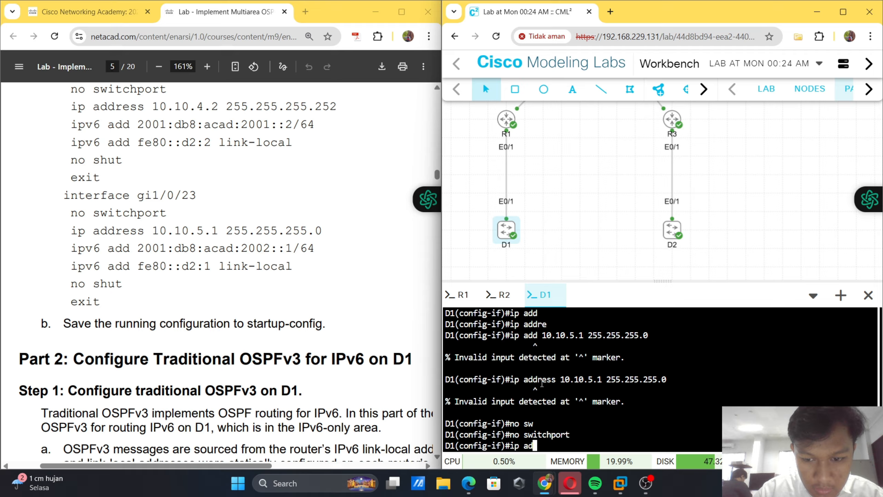
key(Tab)
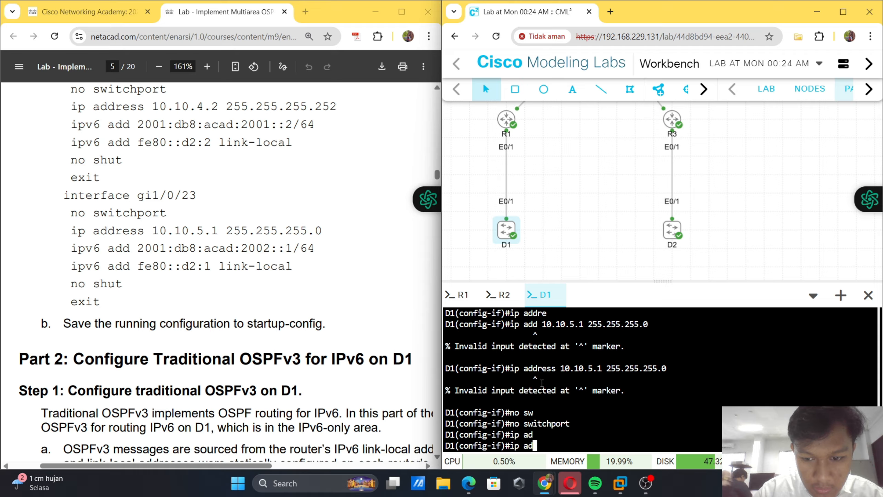
text(dress)
key(Tab)
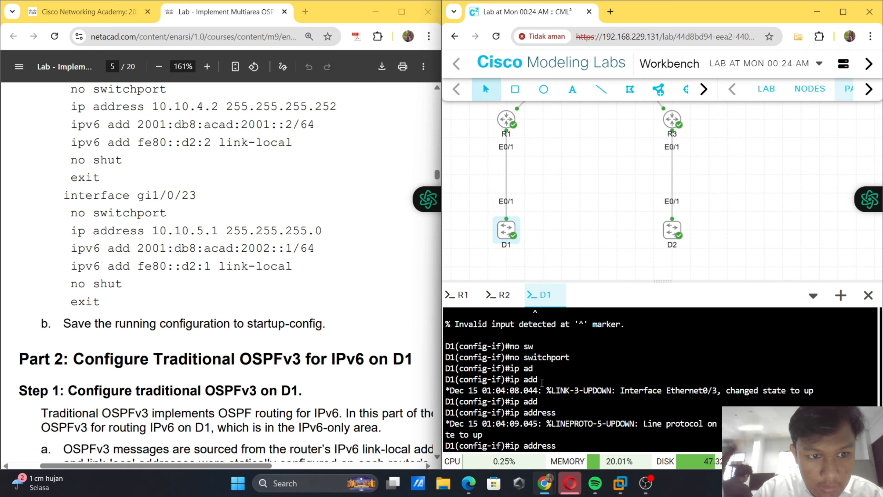
text(10.1)
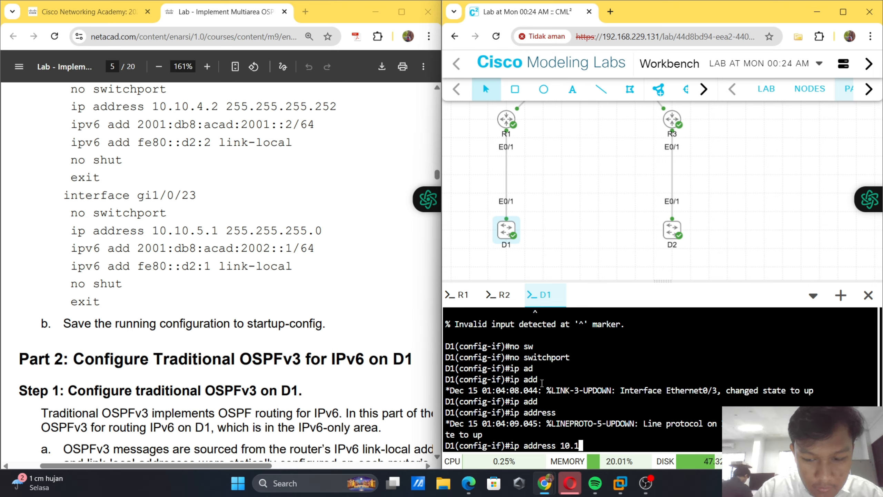
text(0.)
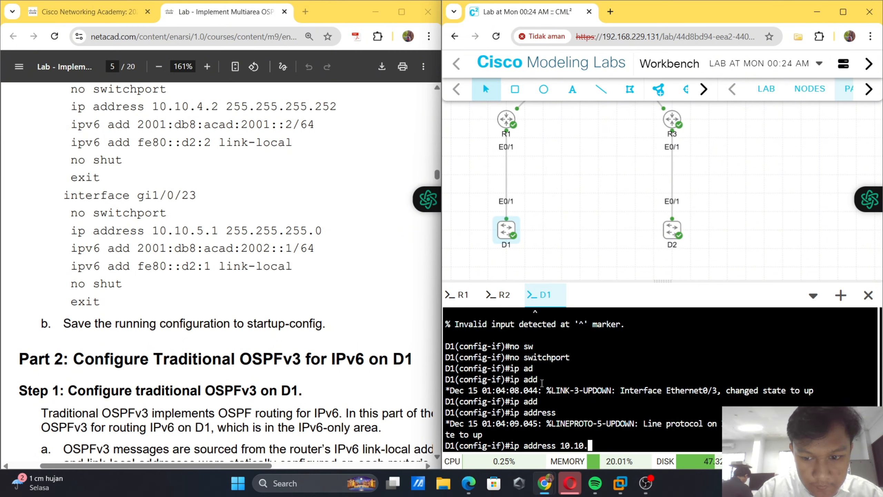
text(5.1 )
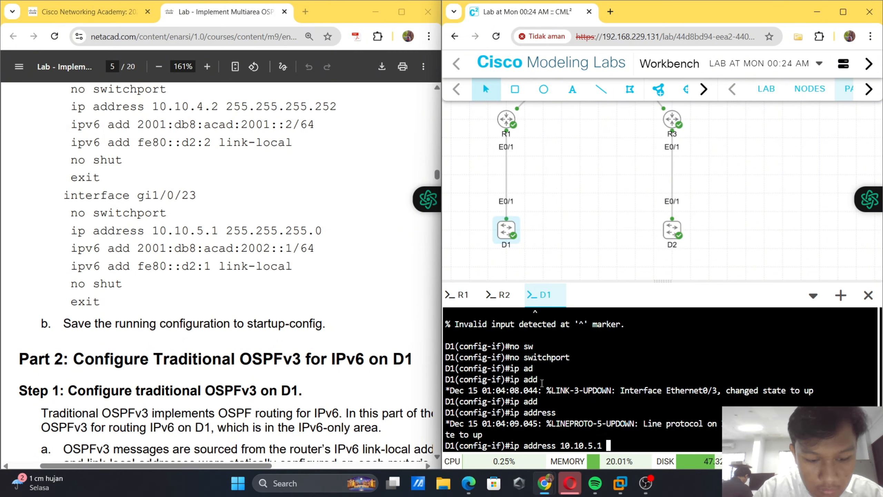
text(255.255)
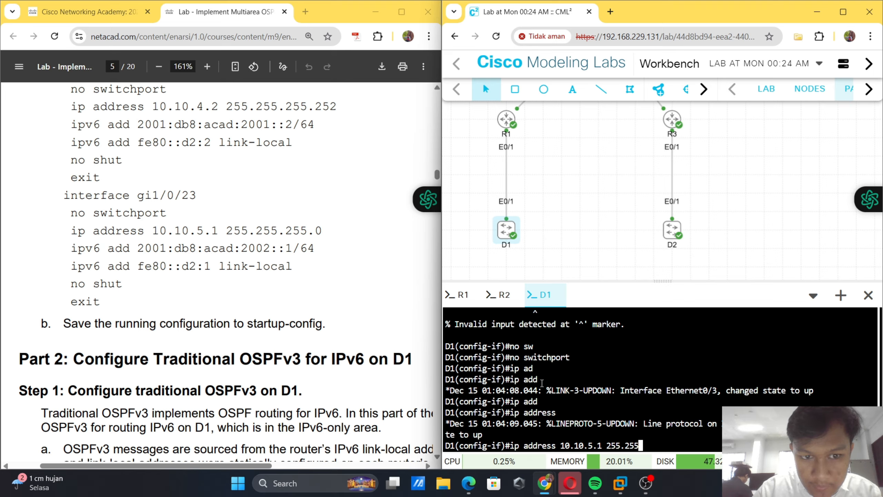
text(.255.0)
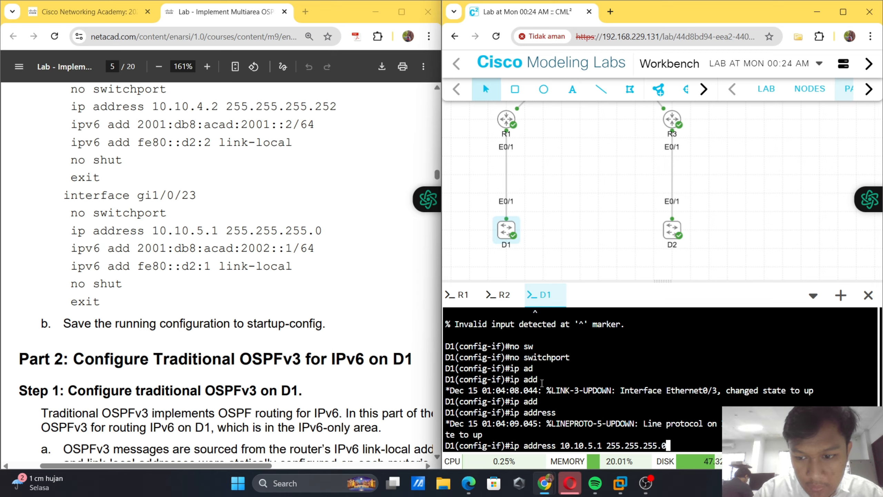
key(Return)
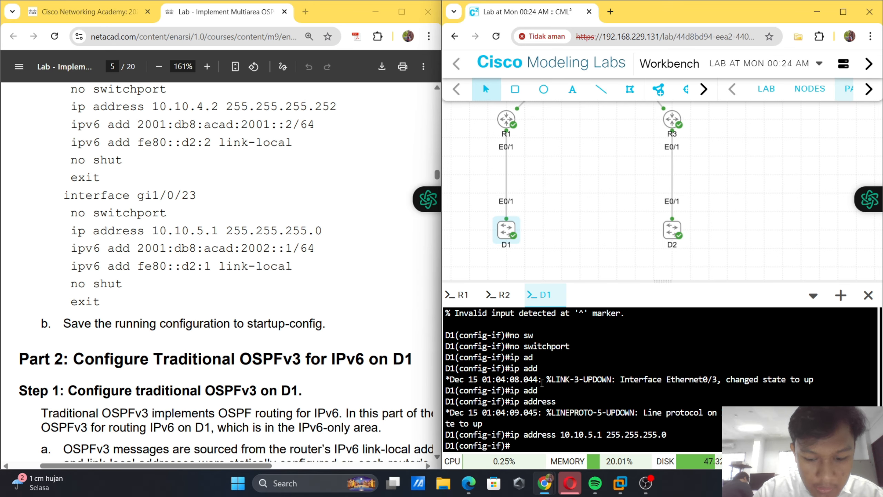
- Assign the IPv6 address 2001:db8:acad:2002::1/64 to D1's e0/3
text(ipv6 ad)
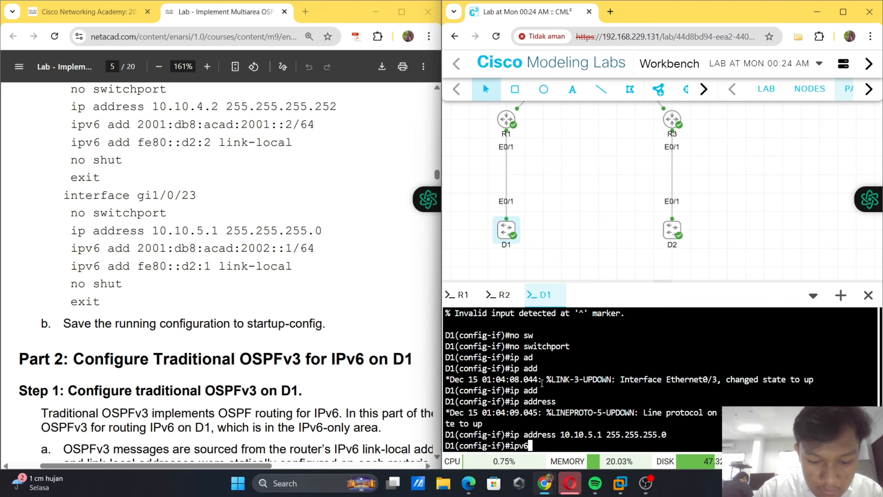
key(Tab)
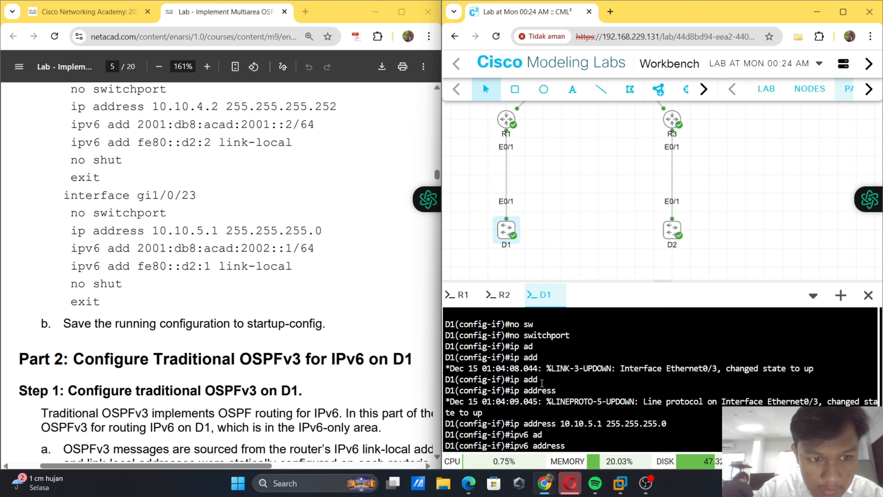
text(2001)
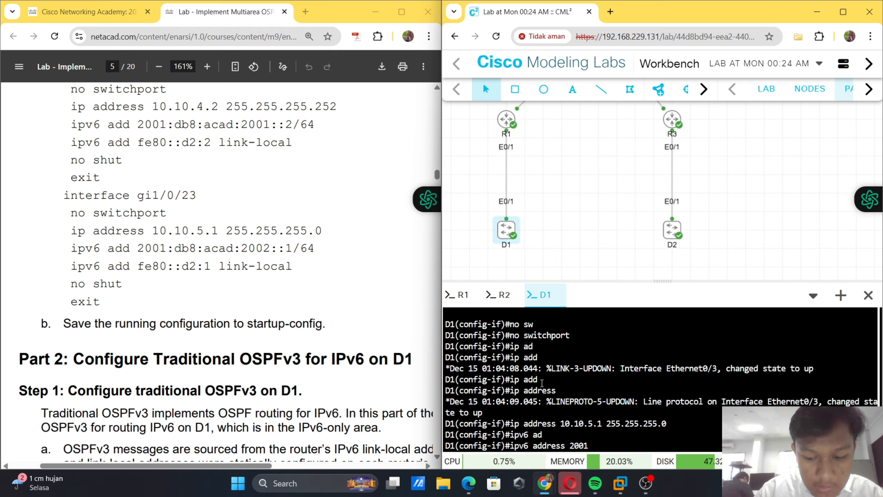
text(:)
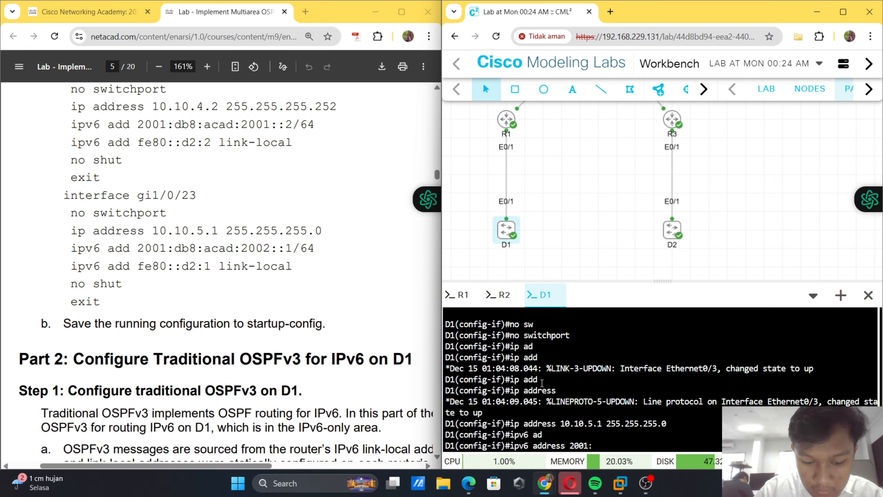
text(:db8)
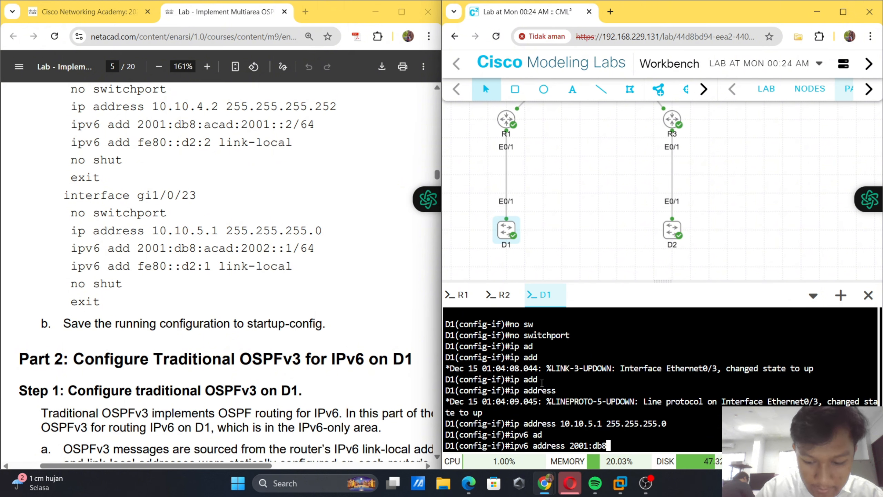
text(:acad)
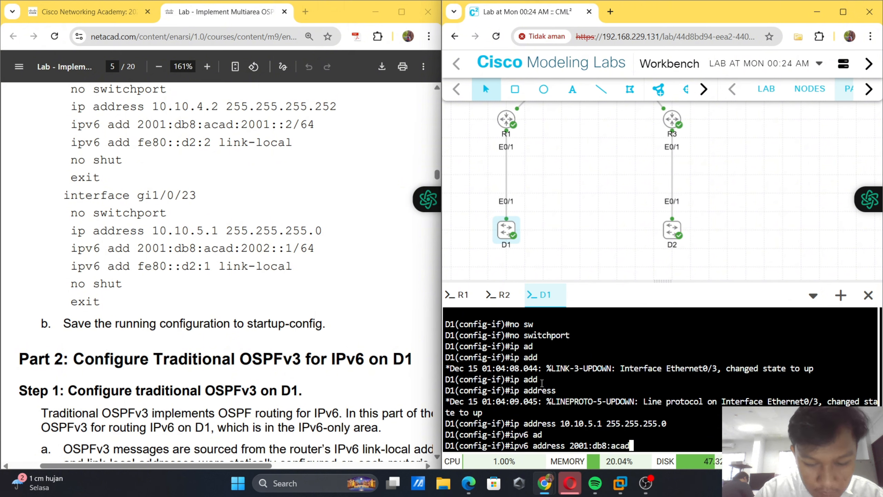
text(:2002)
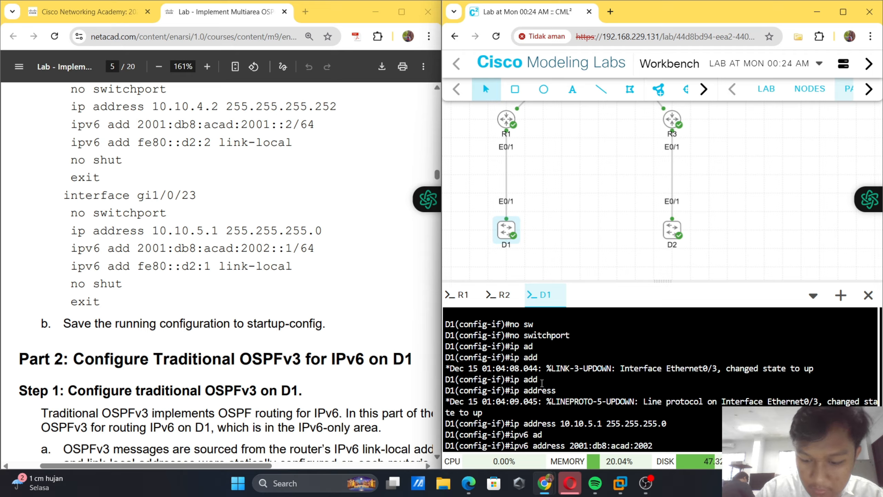
text(::1)
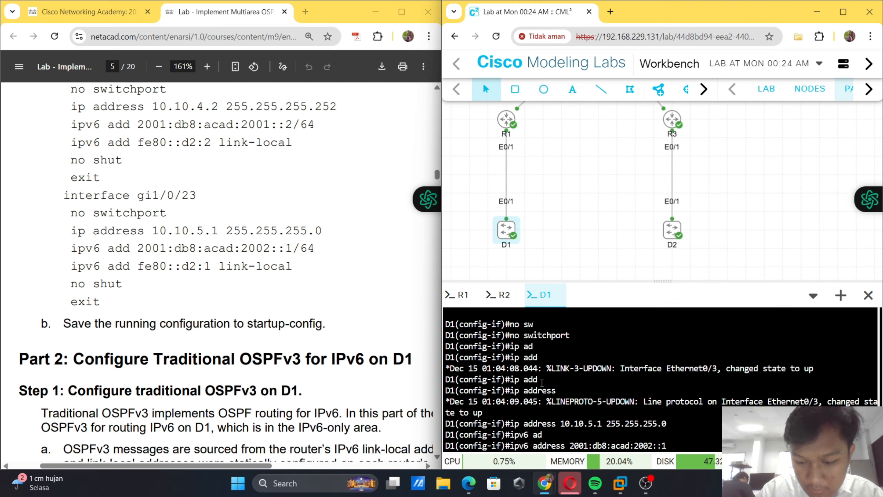
text(/64)
key(Return)
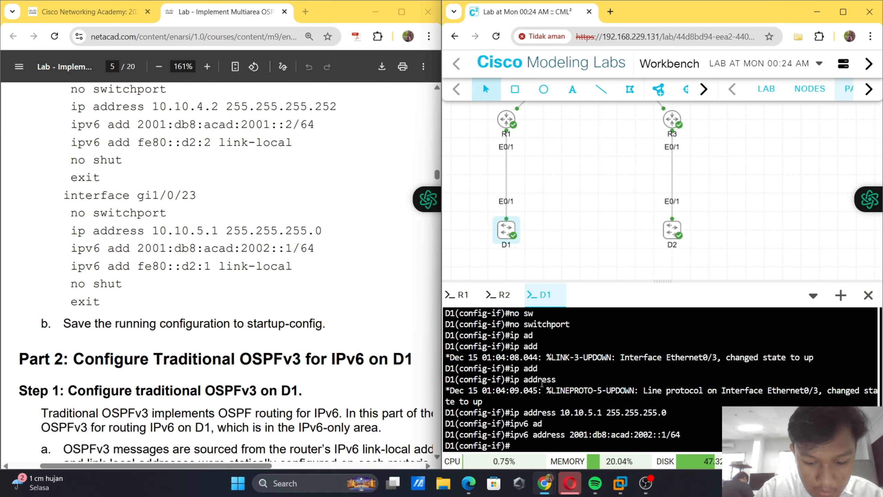
- Set fe80::d2:1 as the IPv6 link-local address of D1's e0/3
text(ipv6 ad)
key(Tab)
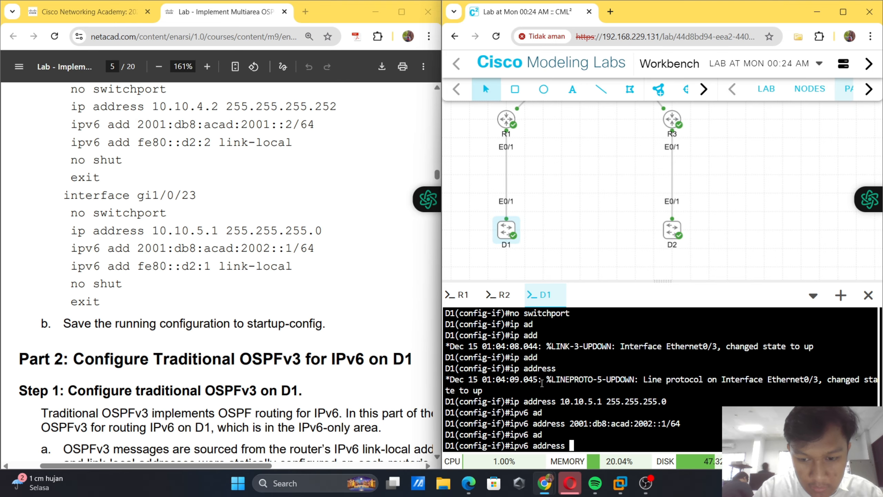
text(fe)
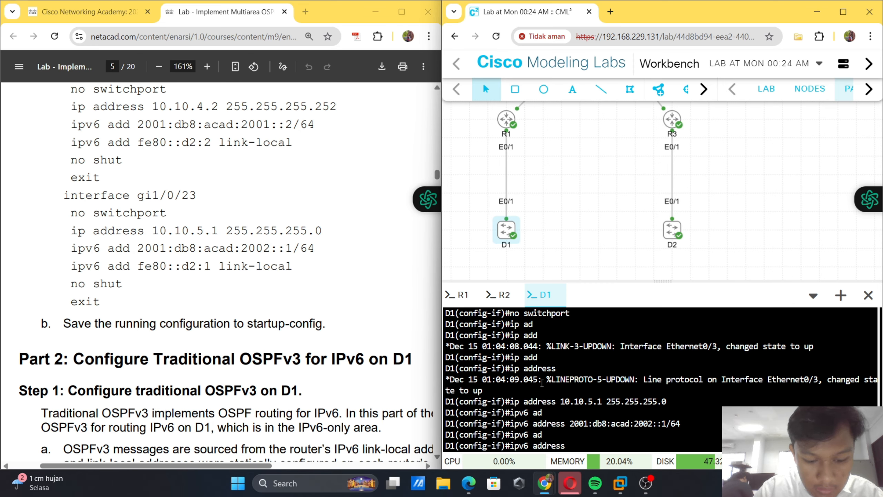
key(Tab)
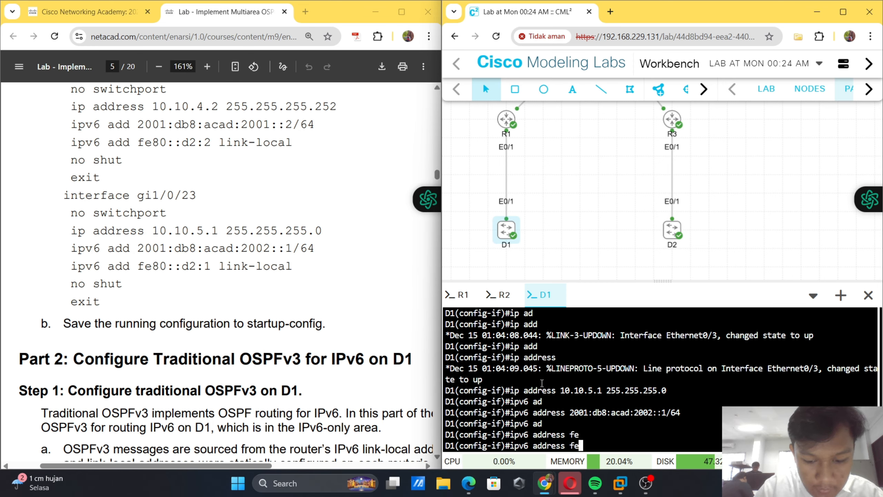
text(80::)
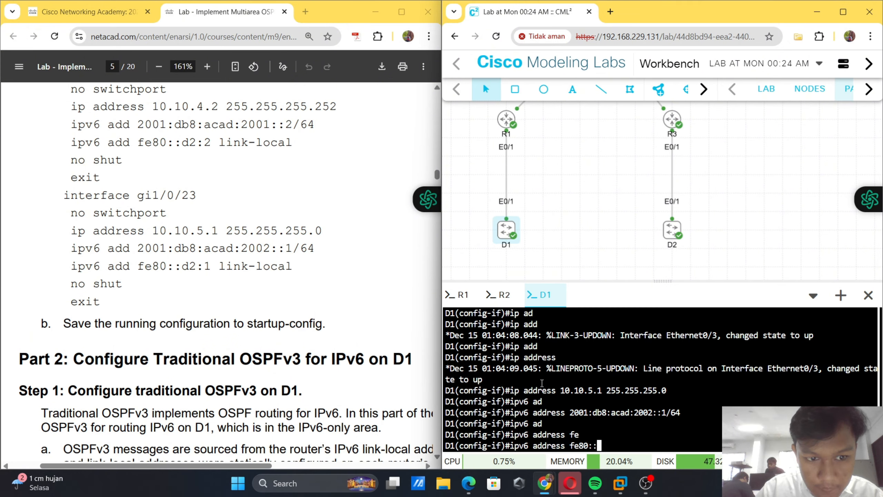
text(d2)
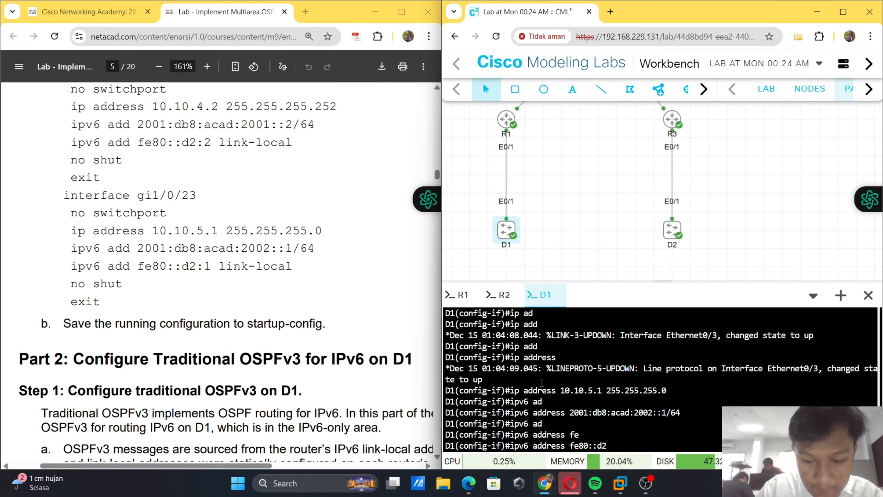
text(:1 link)
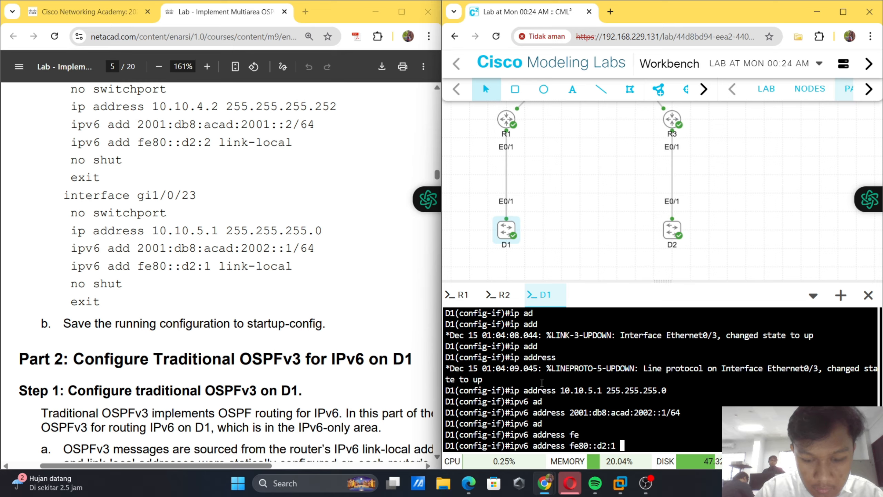
key(Tab)
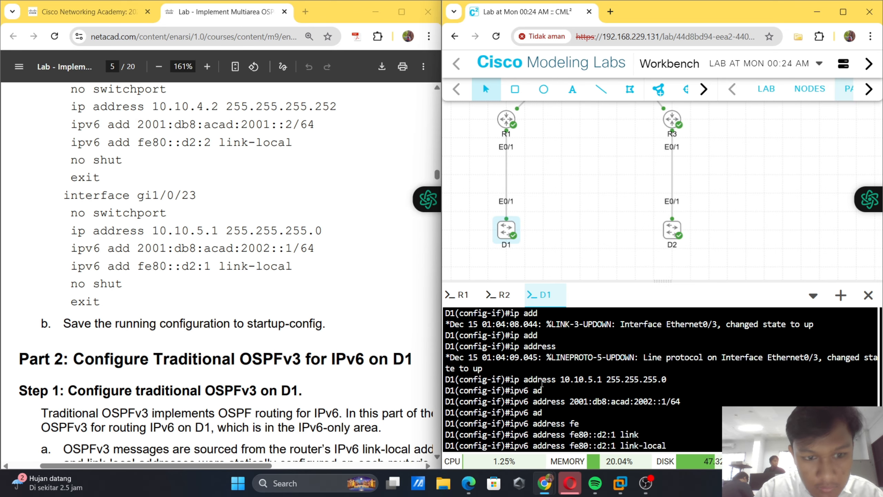
key(Return)
- Enable D1's e0/3 with no shutdown and exit interface configuration mode
text(no shu)
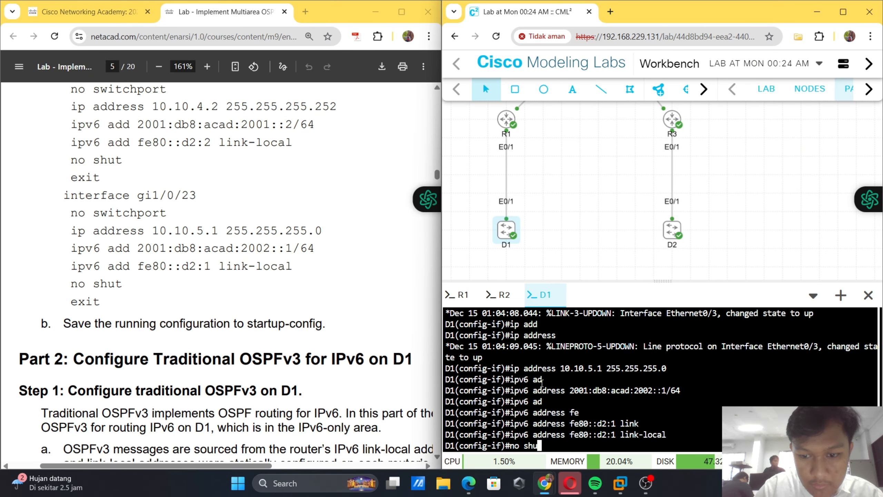
key(Tab)
key(Return)
text(exit)
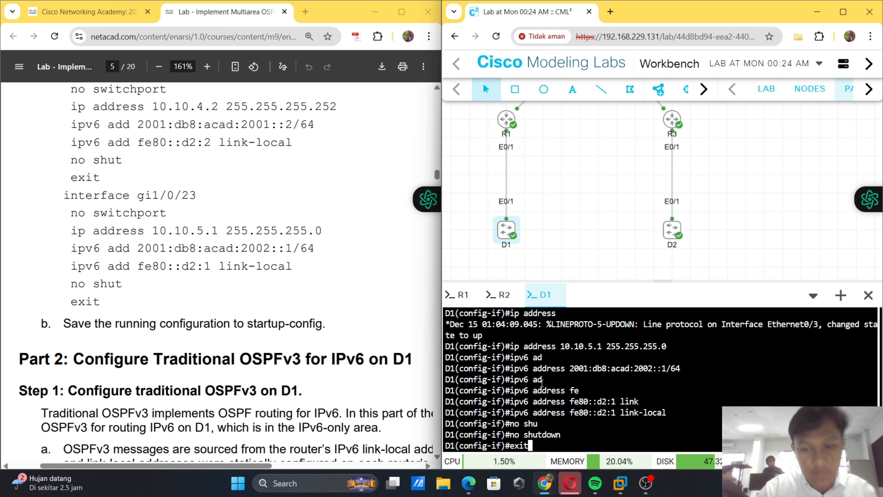
key(Return)
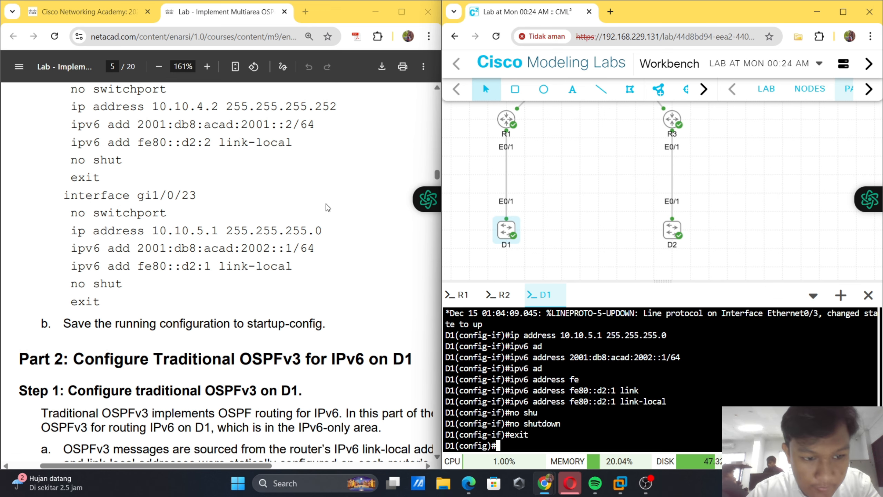
- Look up the first verification command in Part 2, Step 1 of the lab document
scroll(327, 207, down, 5)
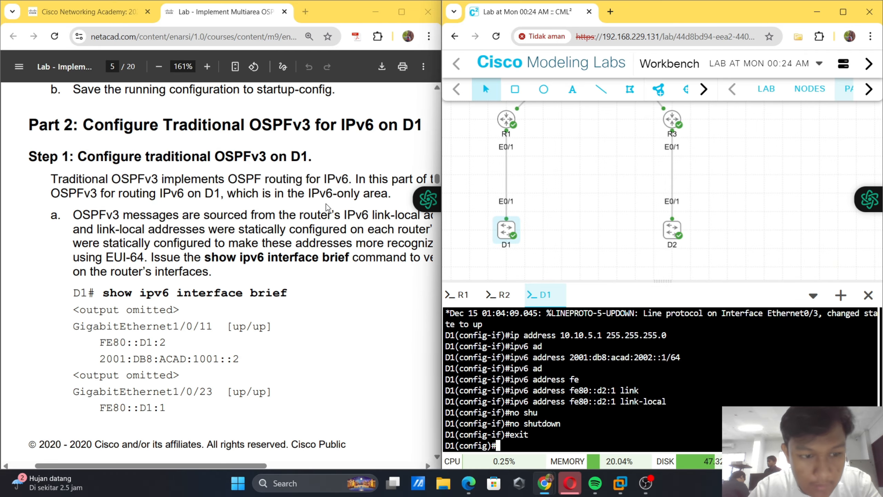
scroll(327, 207, down, 1)
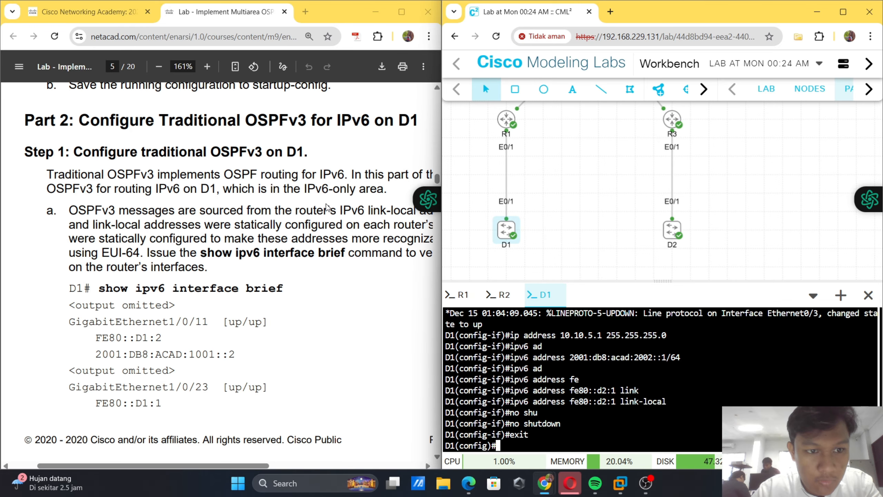
scroll(327, 207, down, 1)
scroll(327, 207, down, 3)
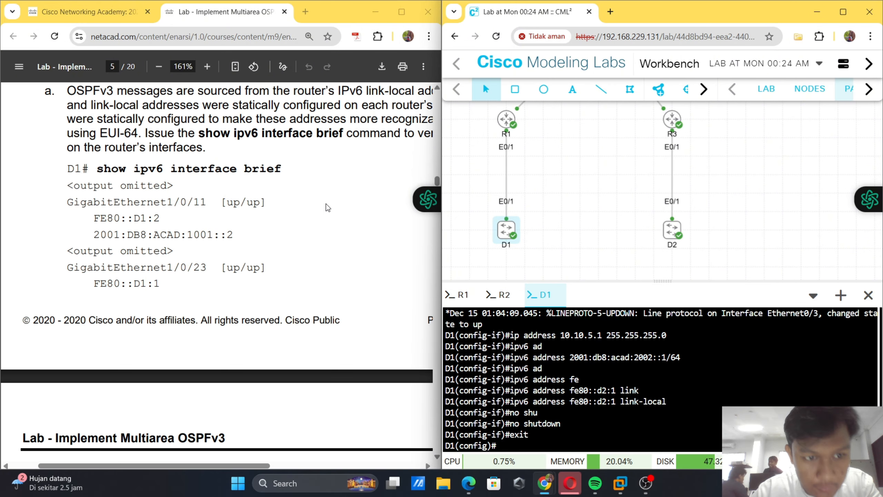
text(show i)
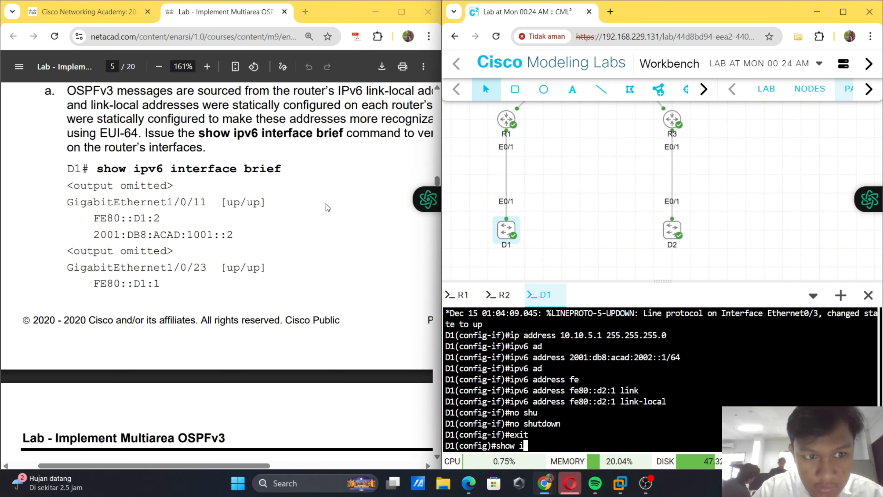
key(Tab)
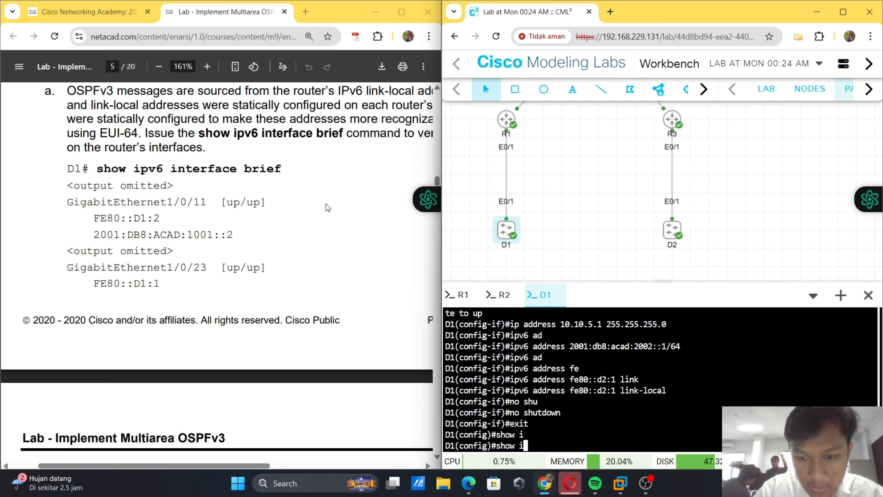
key(BackSpace)
key(BackSpace)
key(BackSpace)
key(BackSpace)
key(BackSpace)
- End configuration mode on D1 and run show ipv6 interface brief to check its IPv6 interface addresses
text(end)
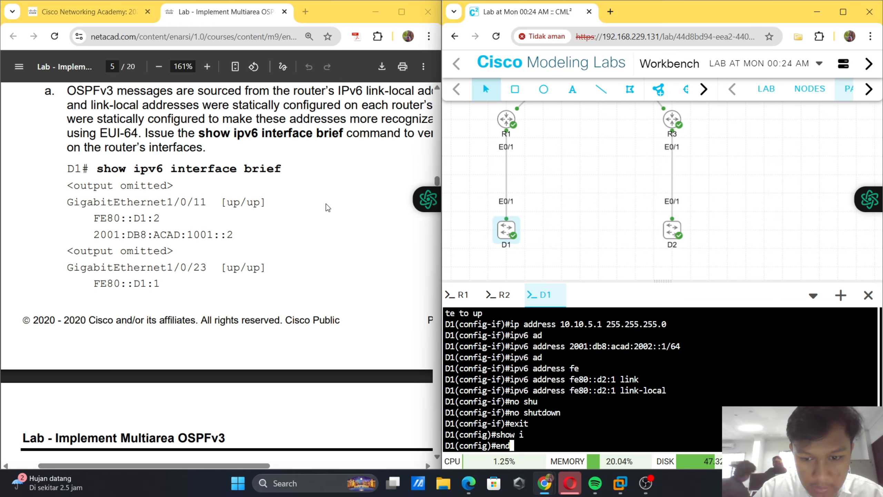
key(Return)
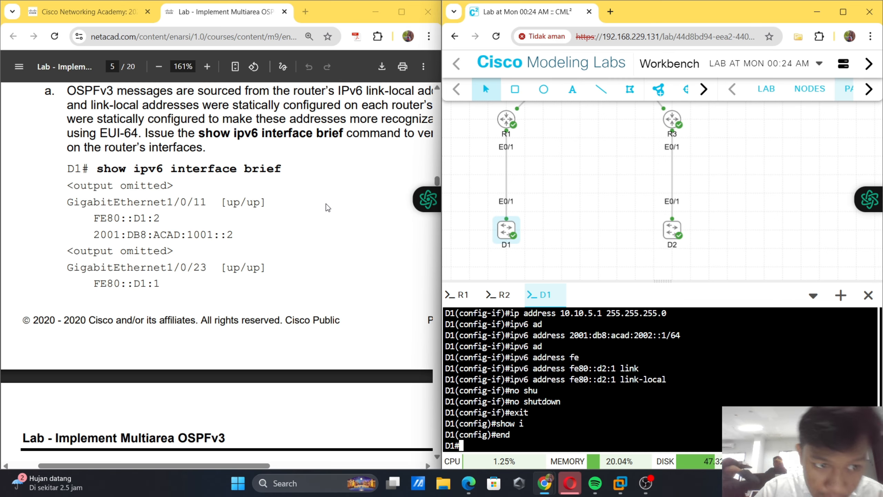
text(sho)
key(Tab)
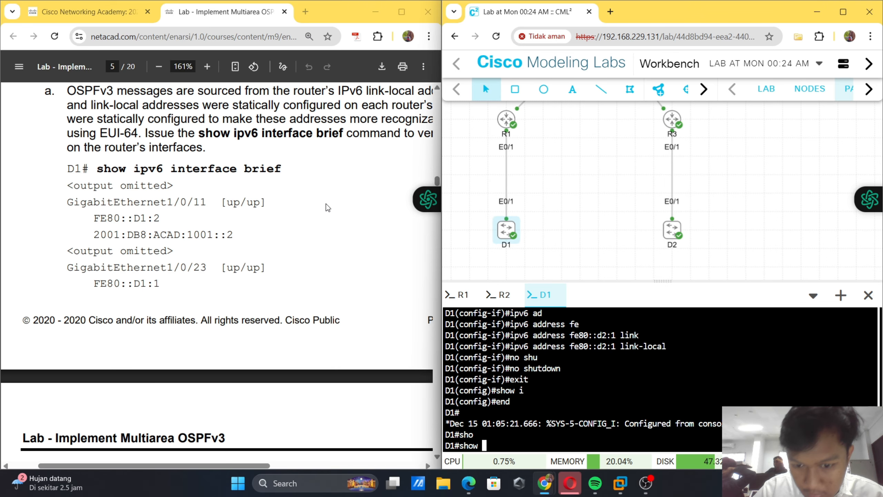
text(i)
key(Tab)
text(p)
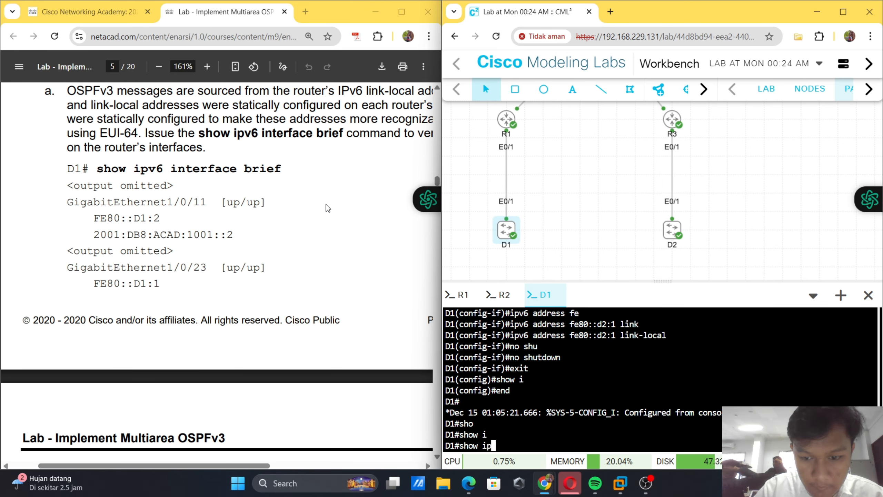
key(Tab)
text(v)
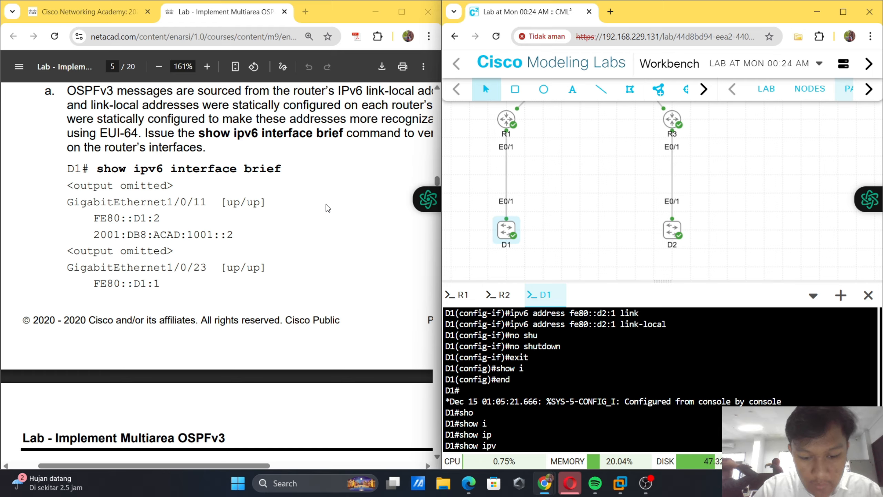
text(6 in)
key(Tab)
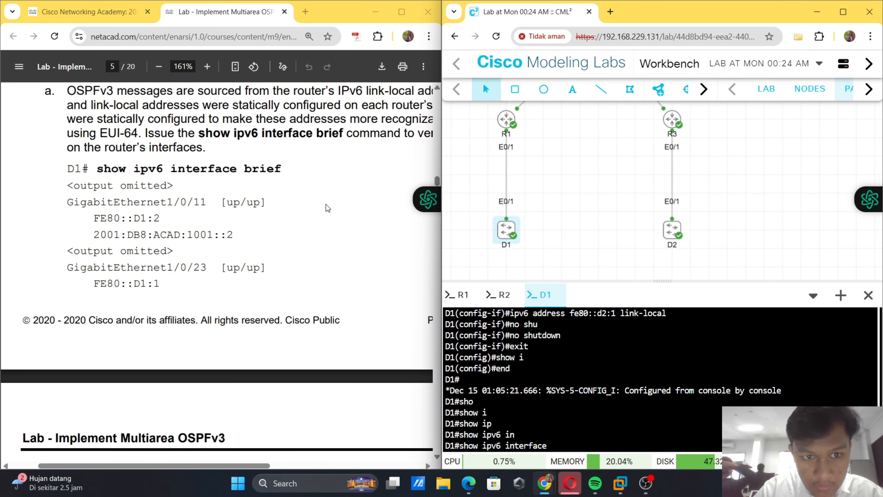
text(br)
key(Tab)
key(Return)
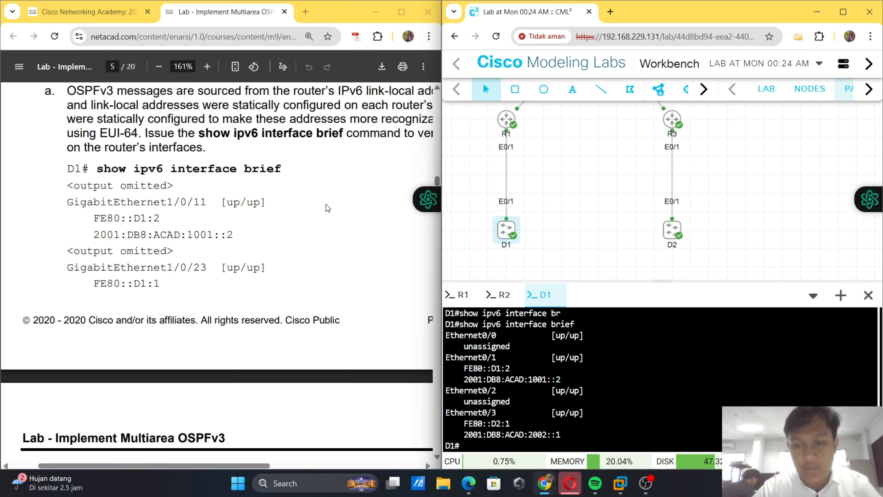
- Compare D1's IPv6 interface output with the lab's sample, and continue to the instructions for enabling IPv6 routing
scroll(254, 186, down, 3)
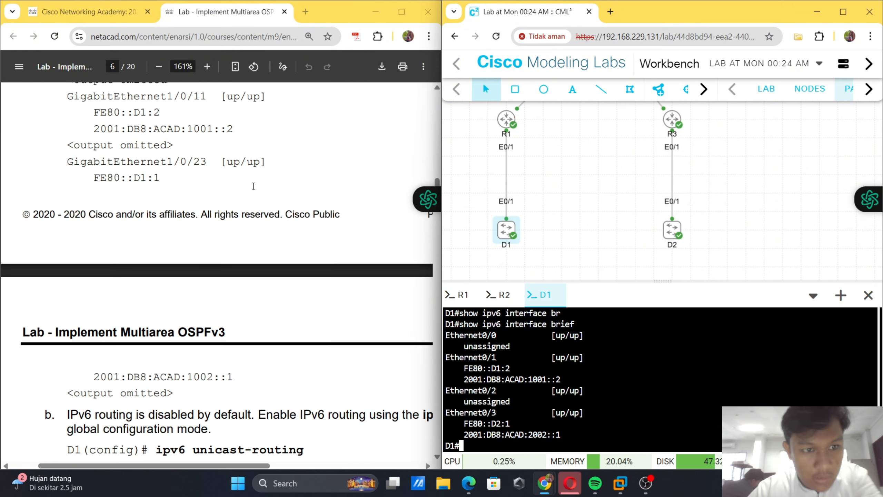
scroll(254, 186, up, 1)
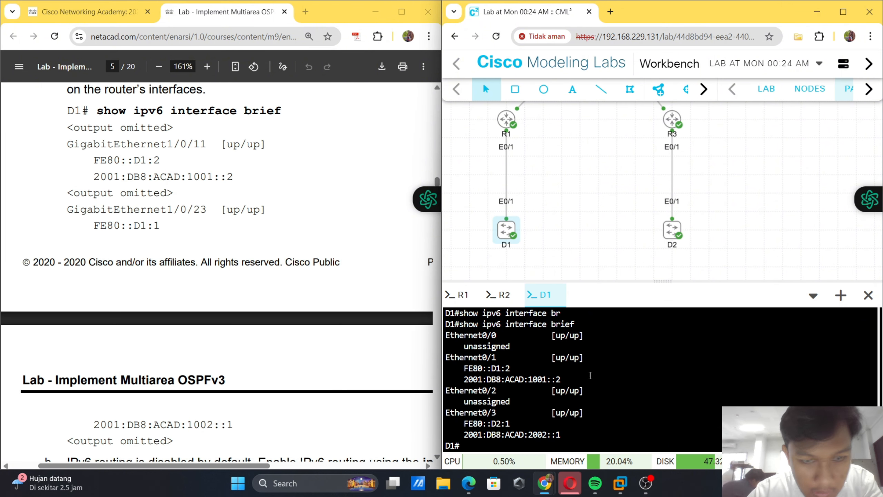
scroll(275, 267, down, 3)
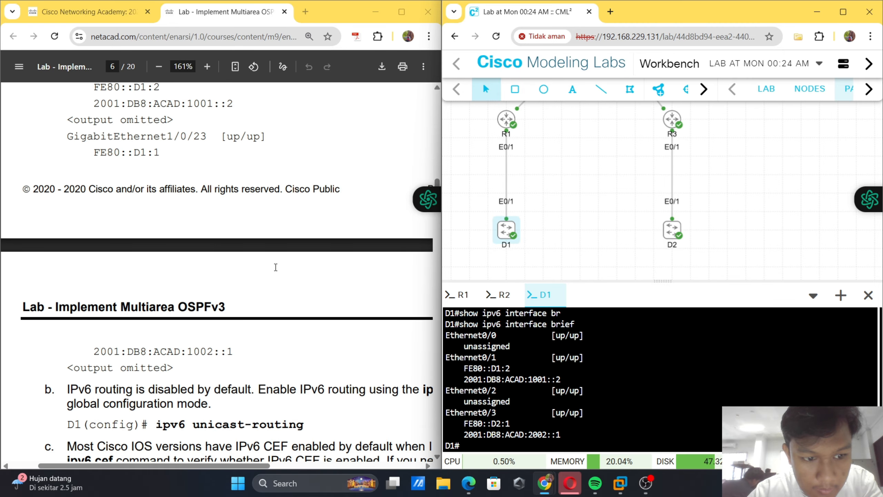
scroll(275, 267, down, 3)
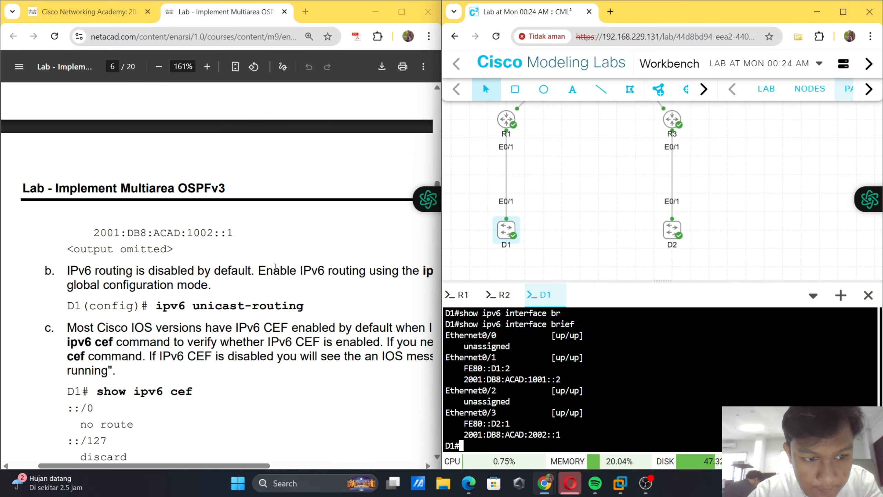
- Enter global configuration mode on D1 and enable IPv6 routing with ipv6 unicast-routing, as instructed in step b of the lab document
scroll(276, 267, down, 1)
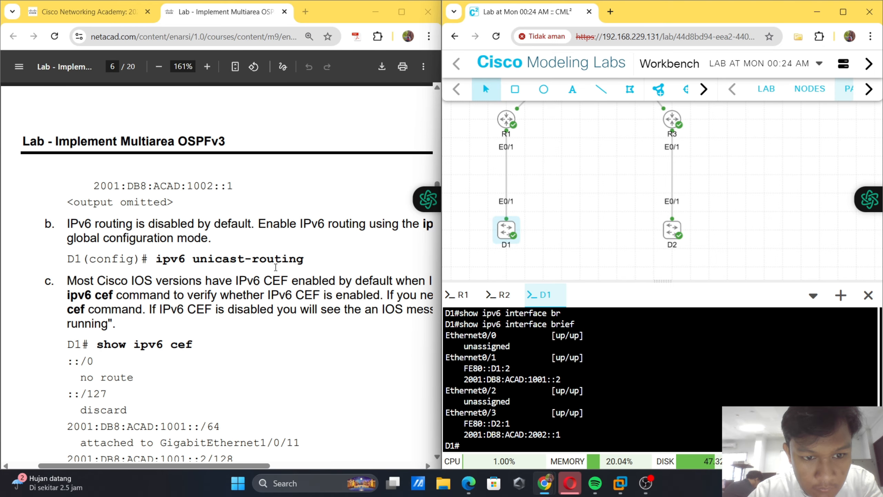
scroll(275, 267, down, 3)
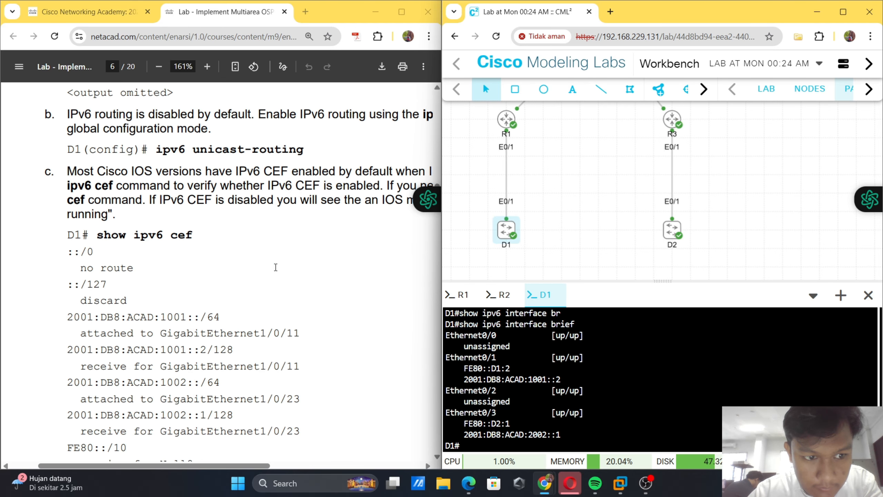
scroll(275, 268, up, 2)
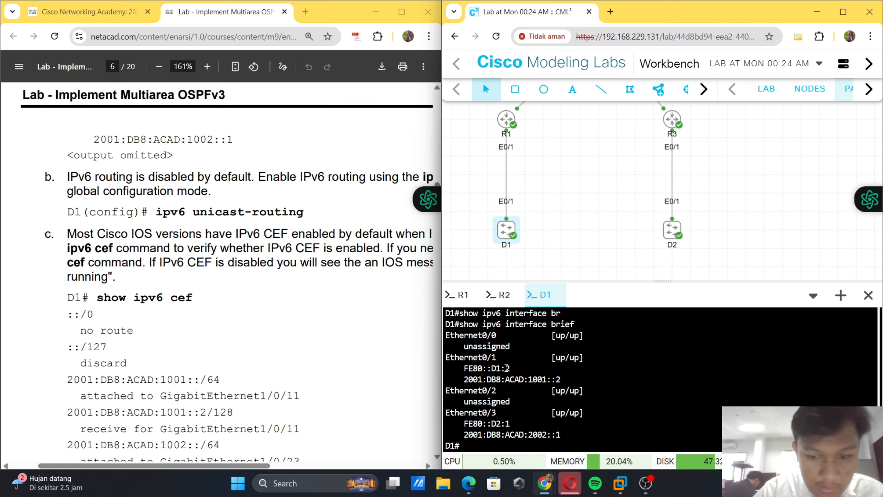
text(conf ter)
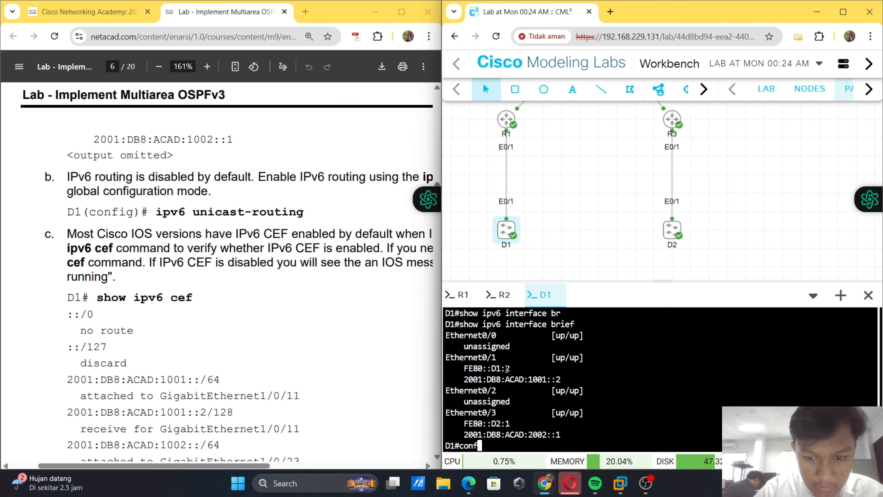
key(Tab)
key(Return)
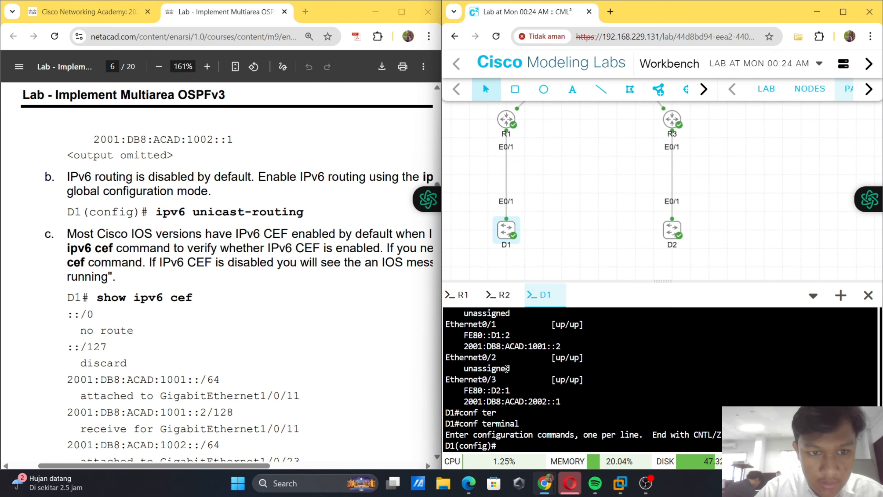
text(ipv)
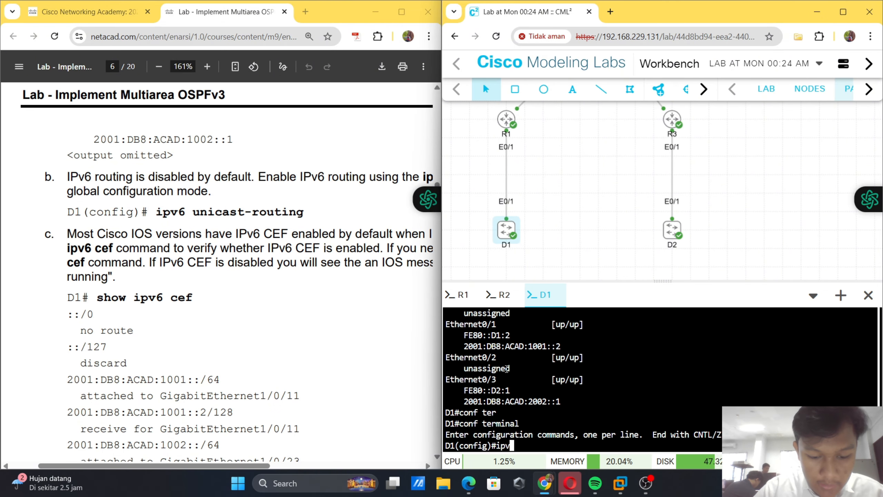
text(6)
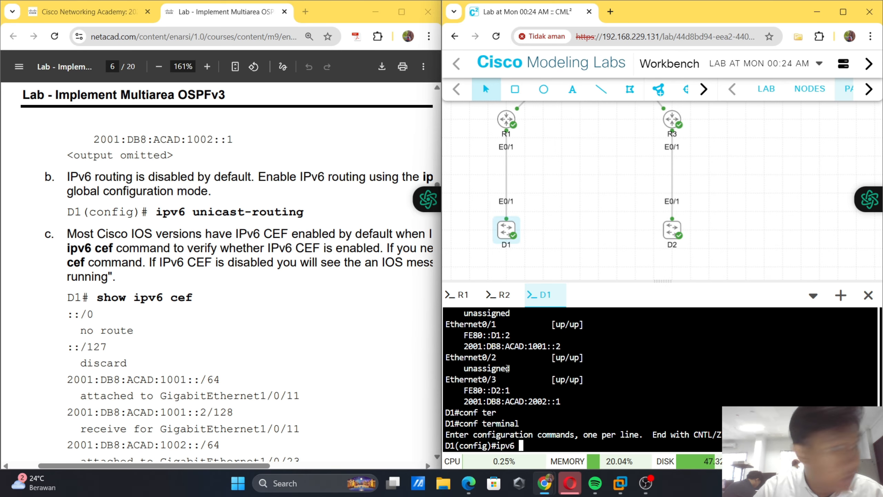
text( uni)
key(Tab)
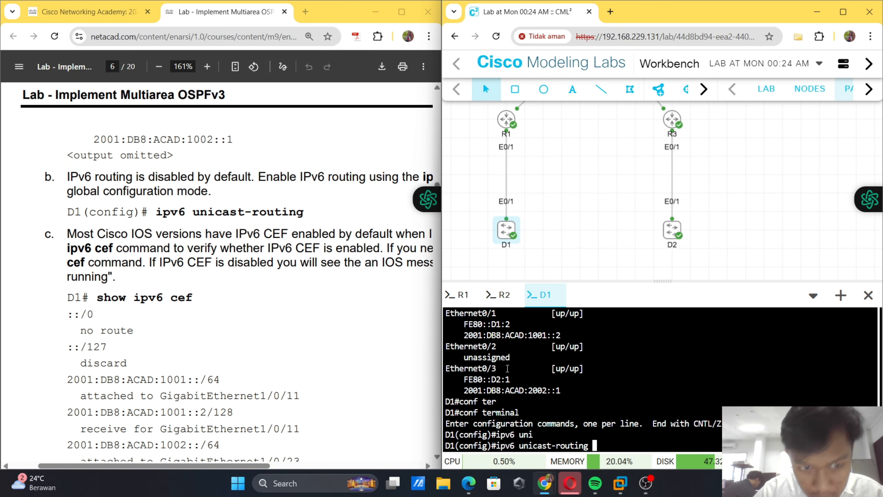
key(Return)
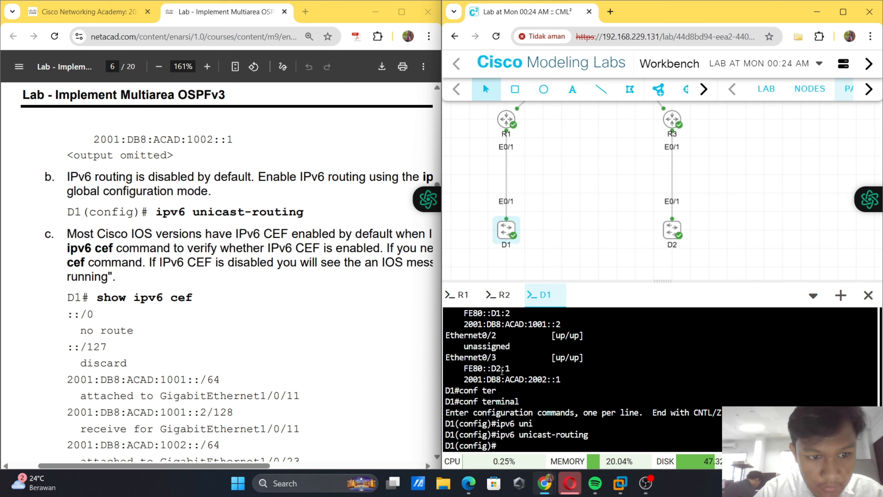
- End configuration mode on D1, run show ipv6 cef to check IPv6 CEF, and compare the output with the lab's sample
text(end)
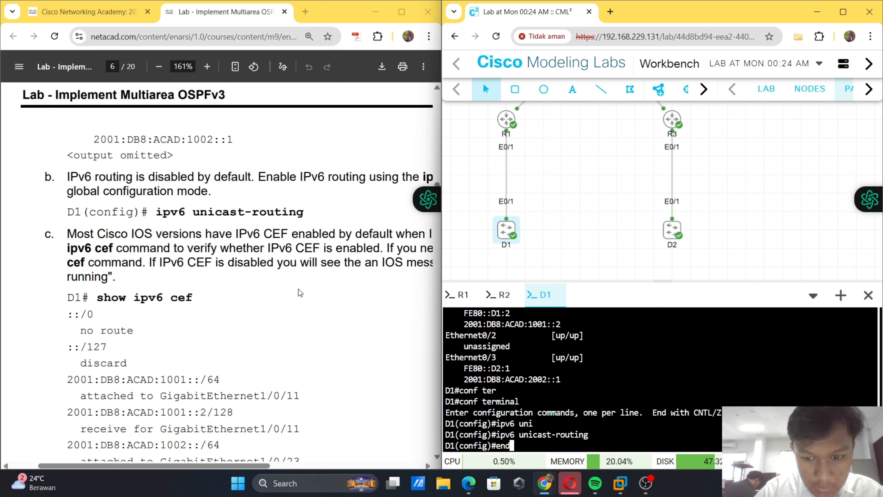
key(Return)
text(sho)
key(Tab)
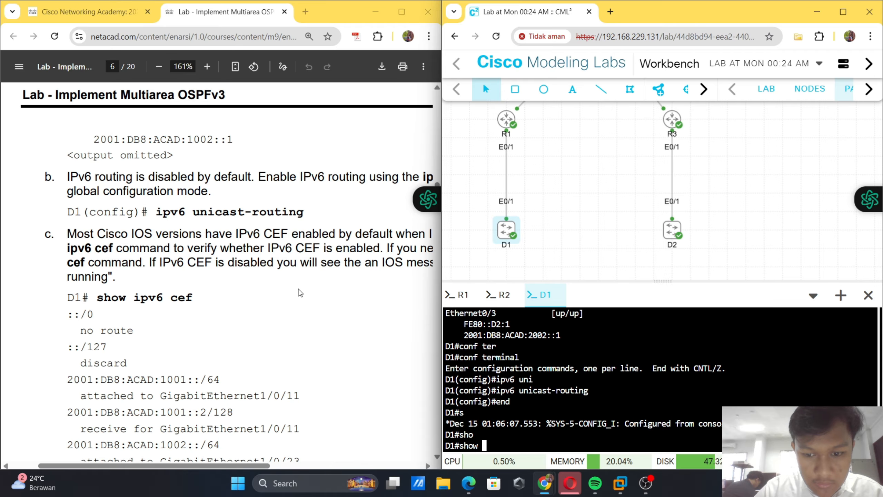
text(ipv)
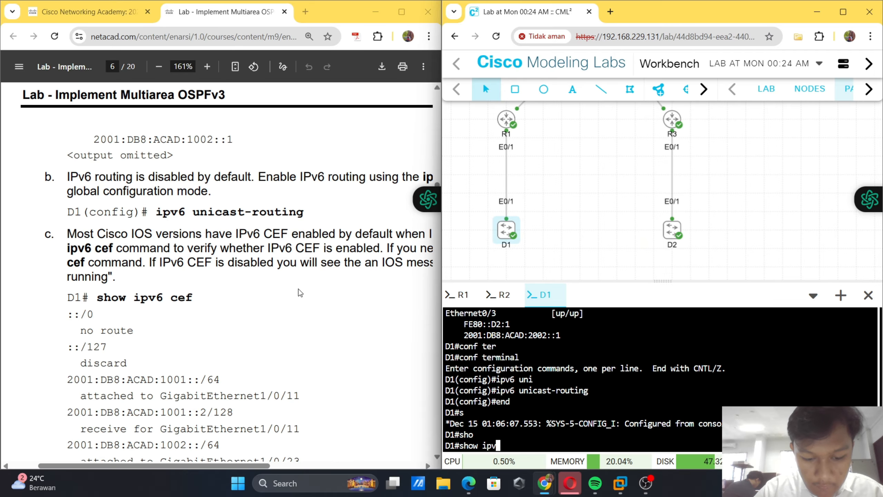
text(6 cef)
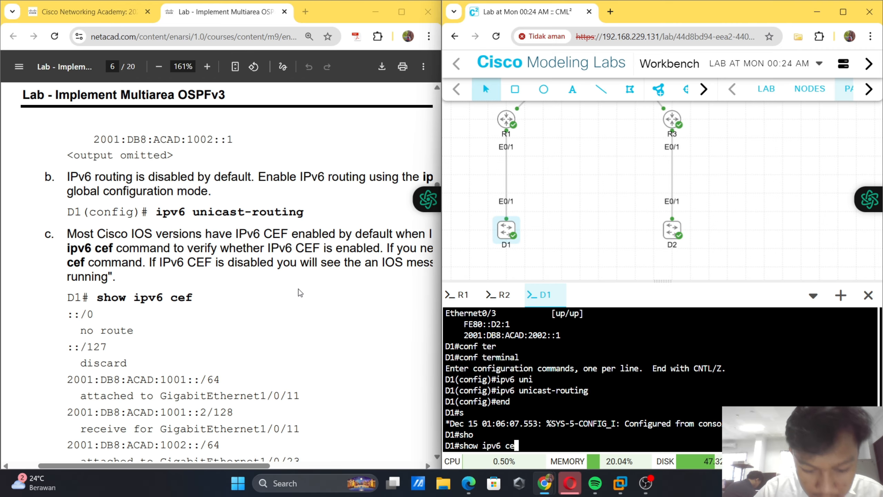
key(Tab)
key(Return)
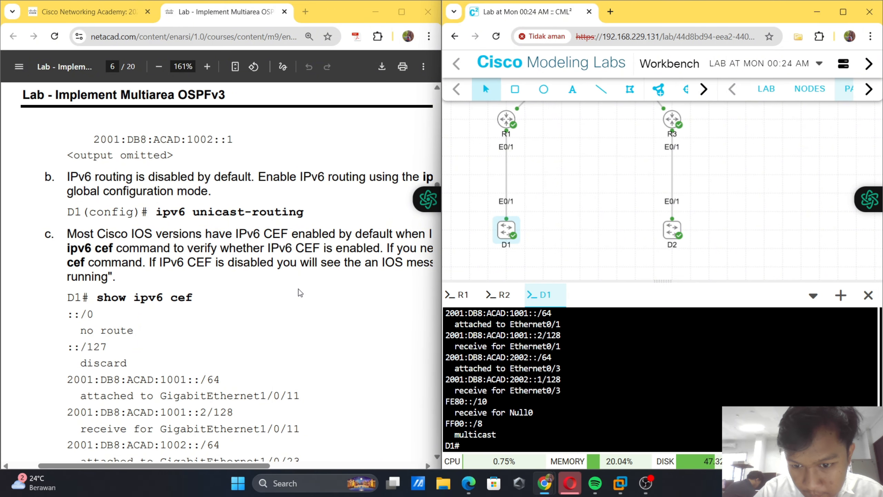
scroll(289, 304, down, 5)
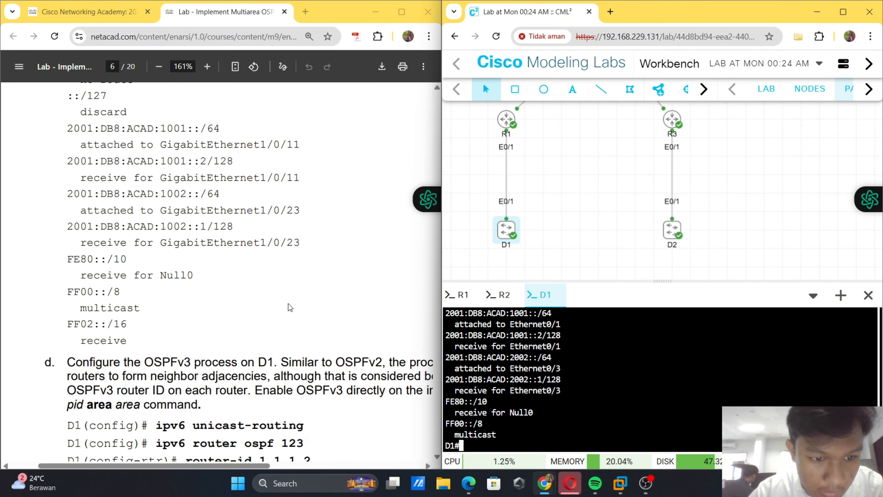
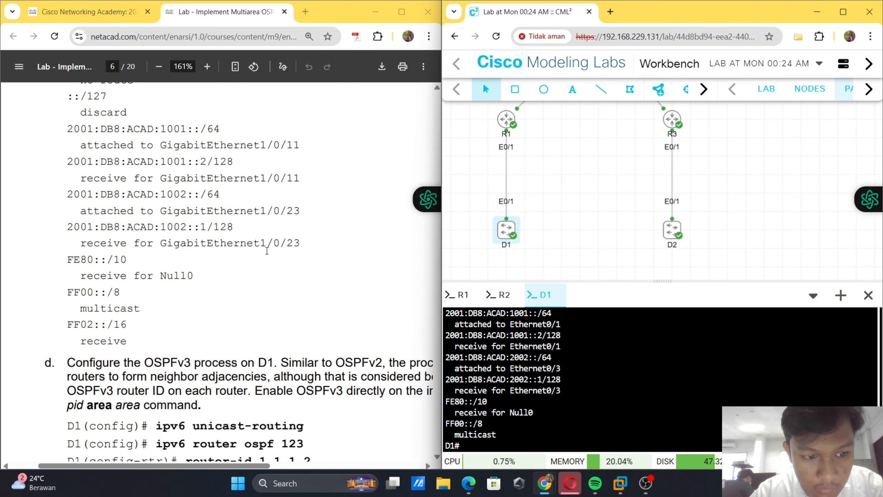
- Read step d of the lab document on configuring D1's OSPFv3 process, router ID and interface areas
scroll(267, 251, down, 5)
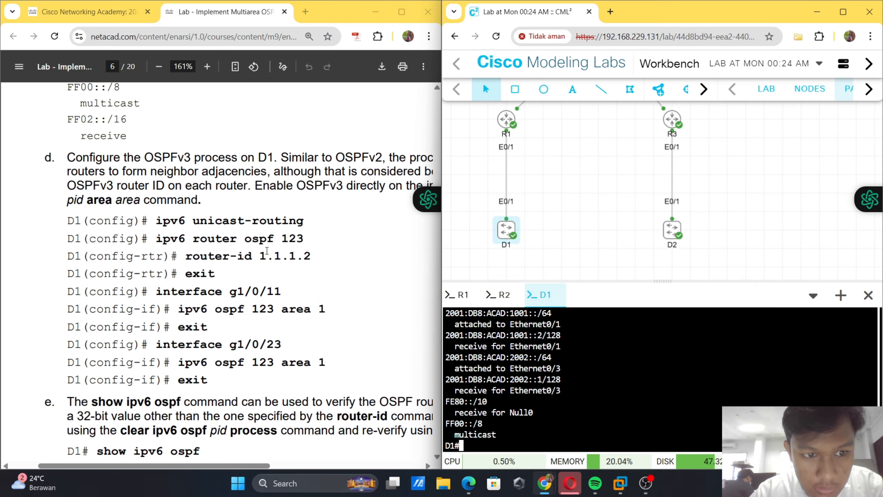
scroll(267, 250, right, 2)
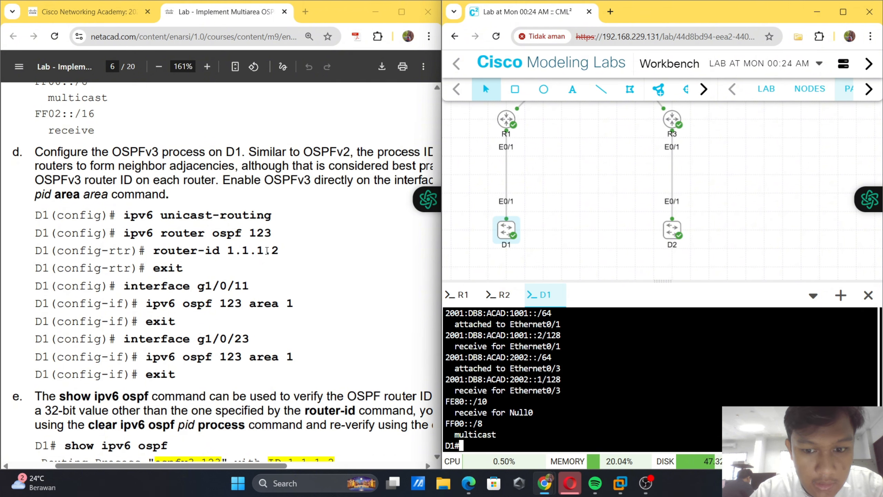
scroll(283, 171, right, 1)
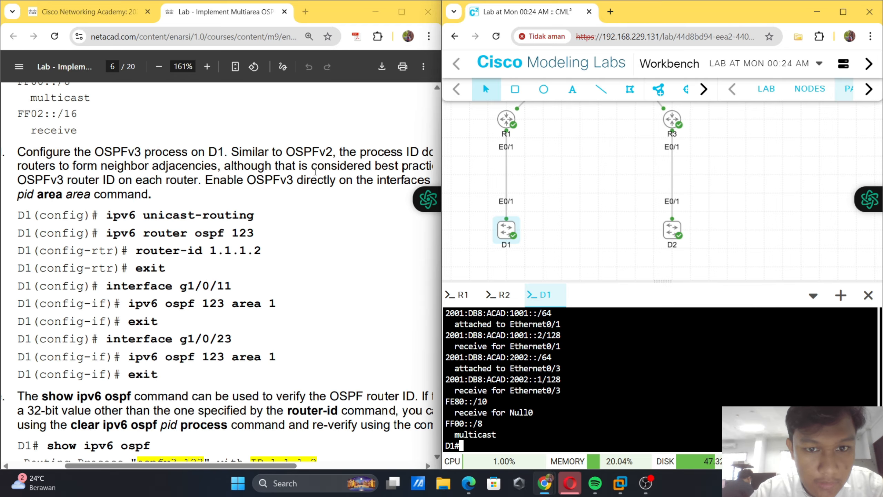
scroll(315, 171, right, 5)
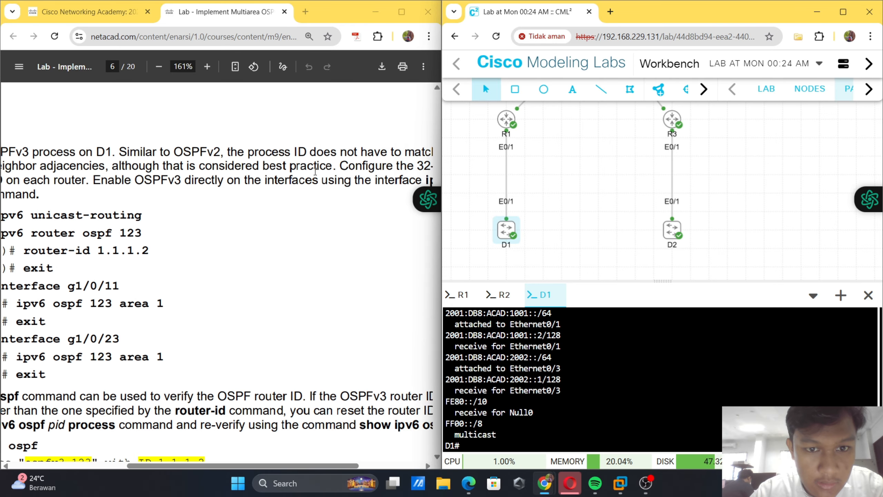
scroll(315, 171, left, 5)
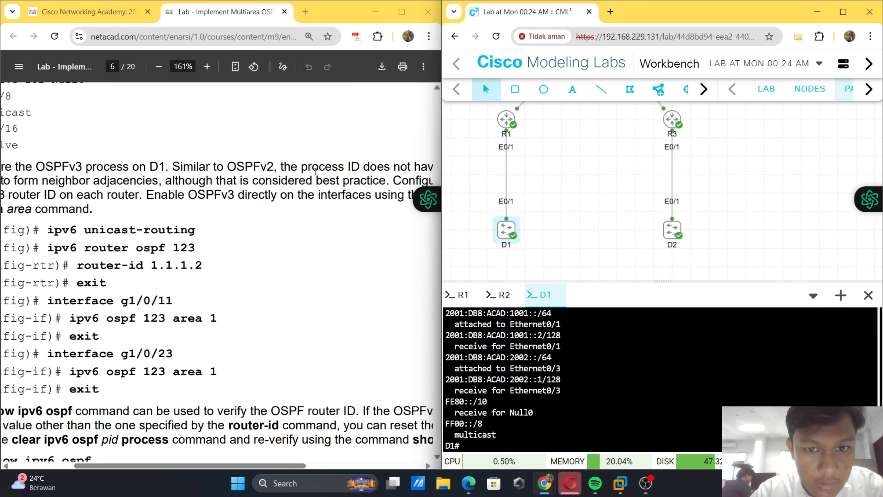
scroll(315, 171, up, 1)
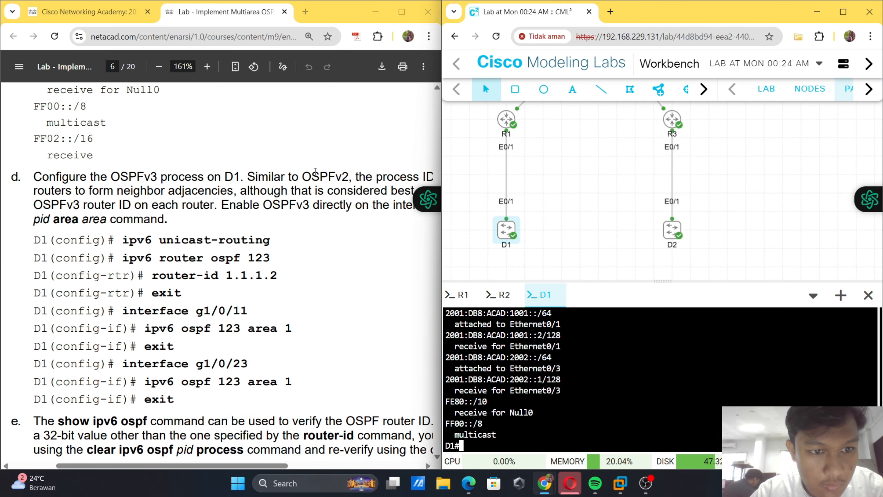
scroll(315, 172, down, 1)
scroll(315, 172, right, 2)
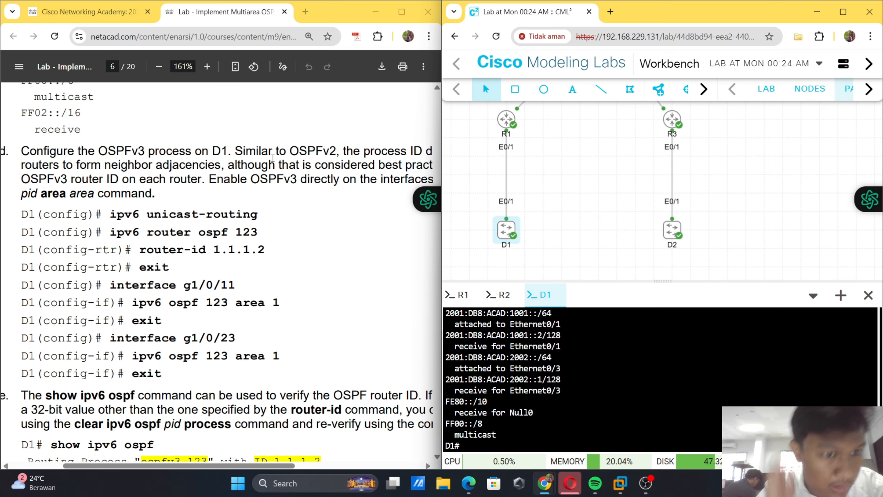
scroll(272, 158, down, 1)
scroll(273, 159, right, 3)
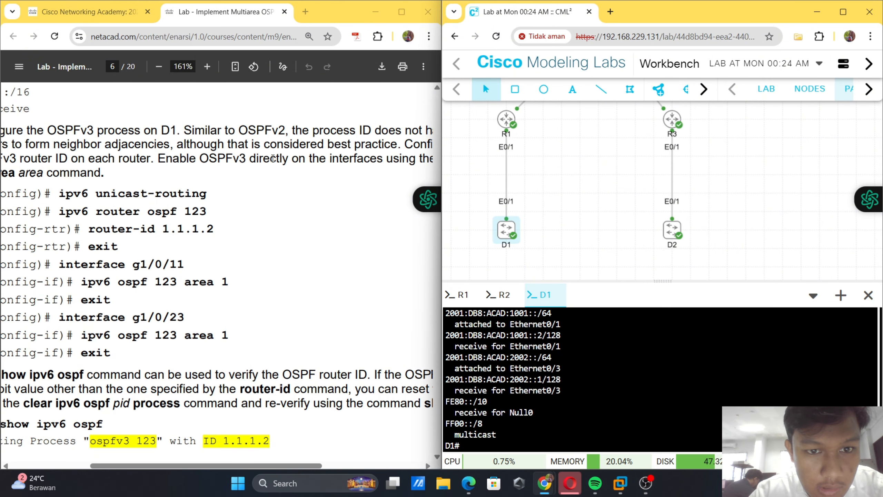
scroll(273, 158, right, 6)
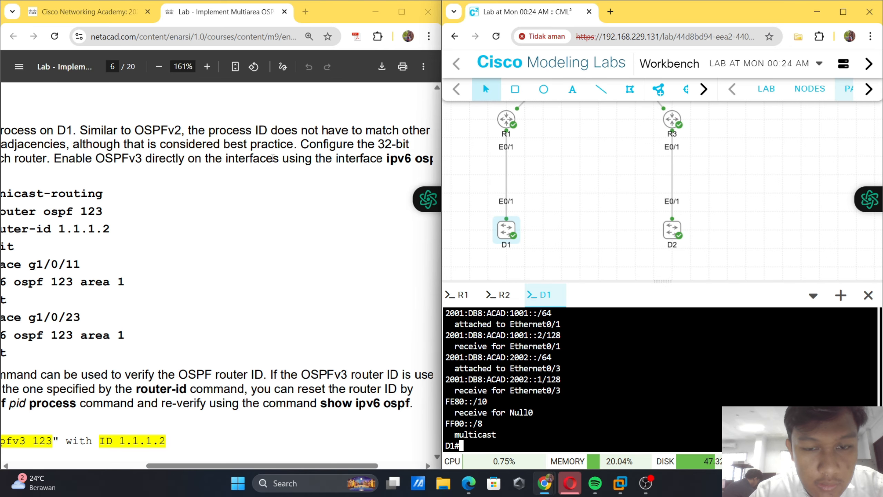
scroll(272, 158, left, 15)
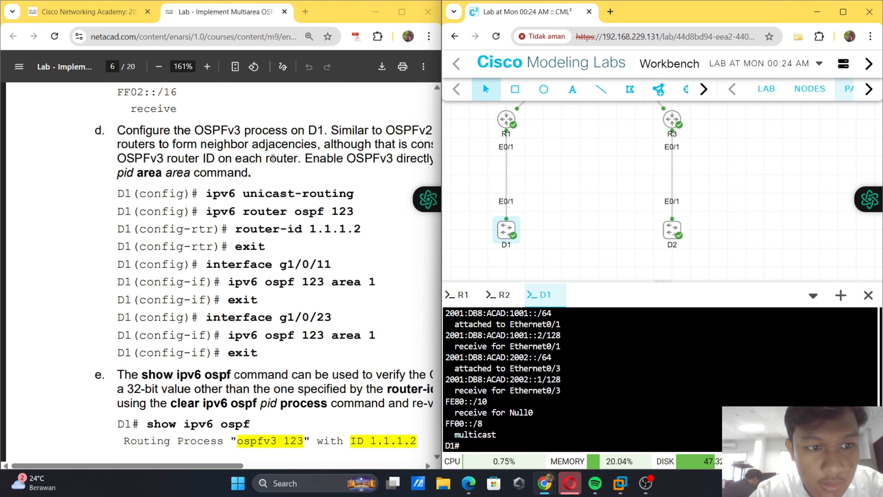
scroll(273, 159, right, 2)
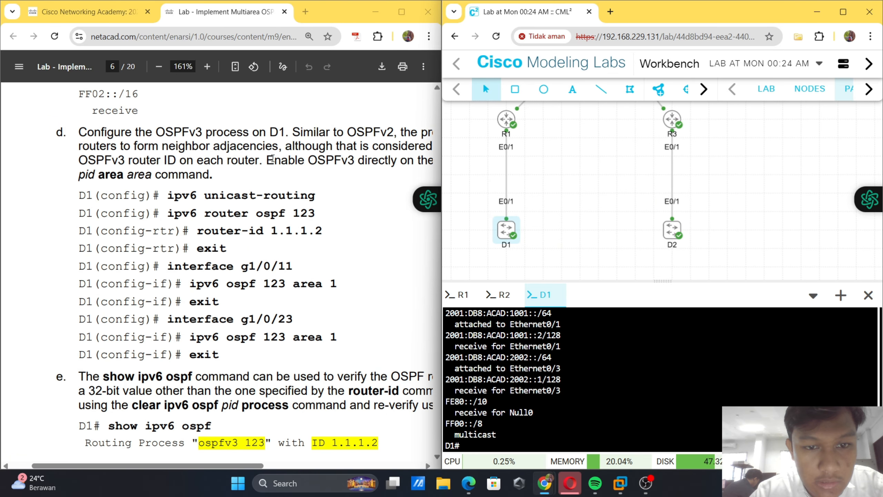
scroll(272, 158, right, 5)
scroll(268, 178, right, 2)
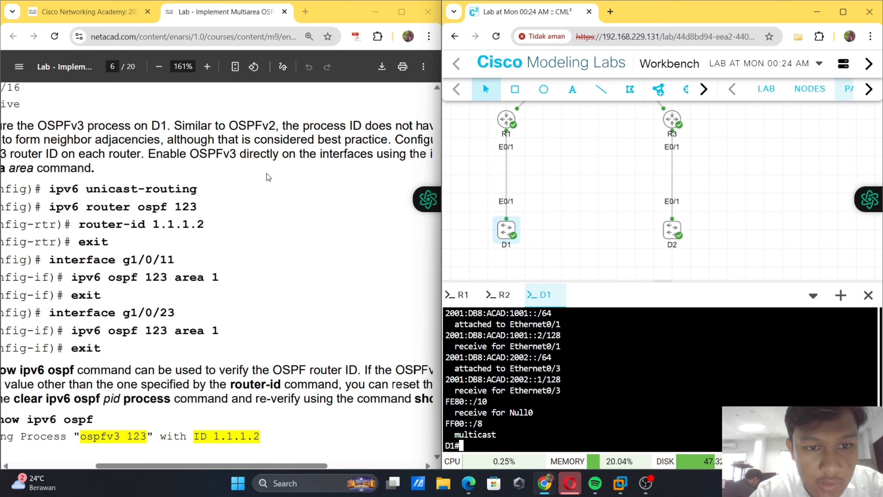
scroll(301, 169, right, 6)
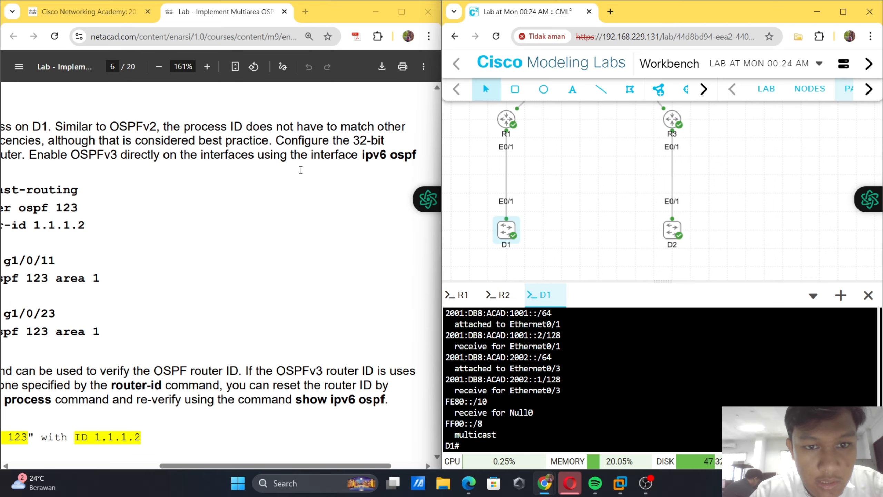
scroll(301, 170, left, 6)
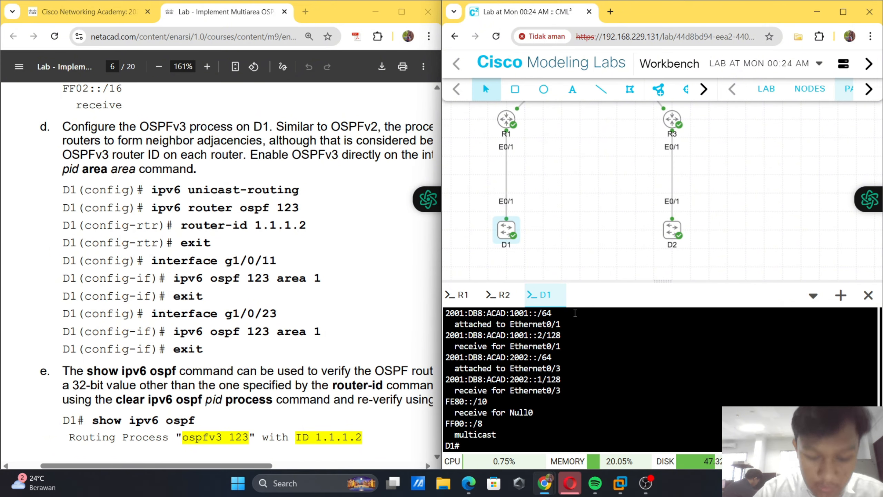
- Return to global configuration mode on D1 and issue ipv6 unicast-routing as the first command of step d
text(conf er)
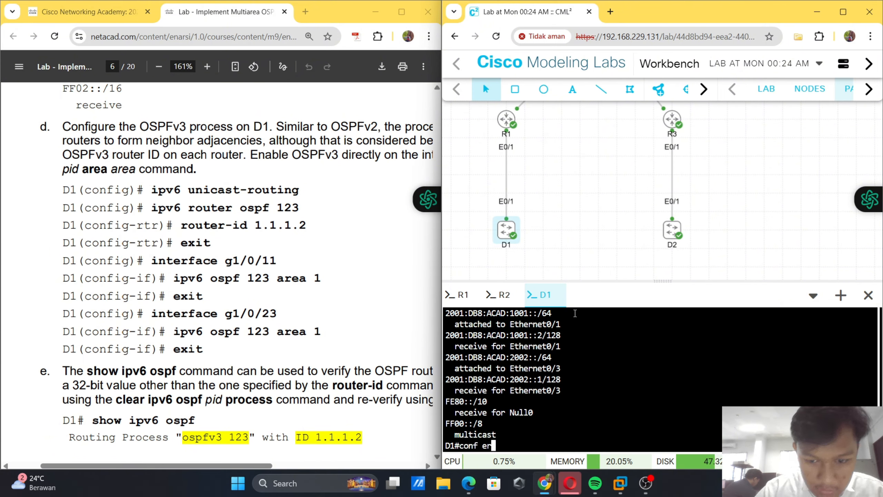
key(Tab)
key(BackSpace)
key(BackSpace)
text(ter)
key(Tab)
key(Return)
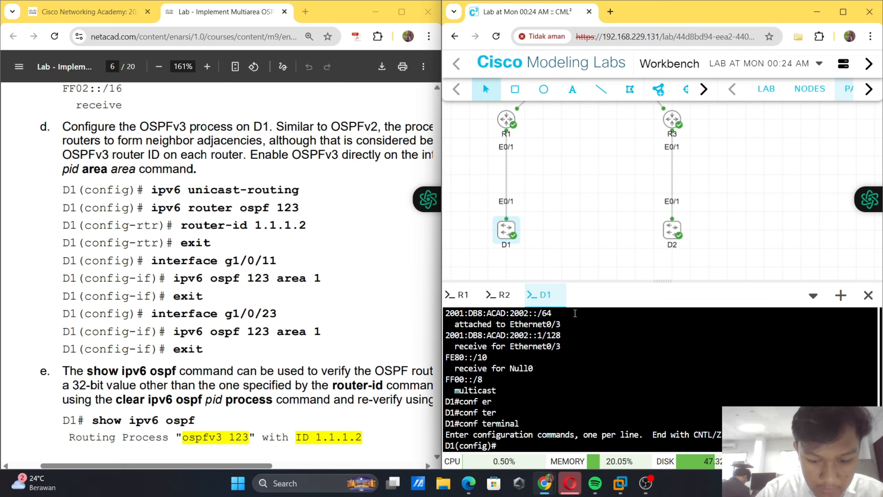
text(ipv6 )
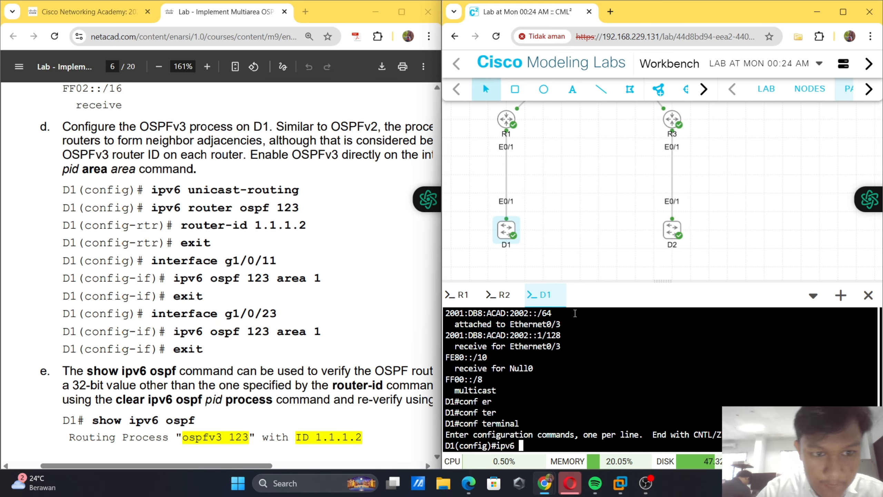
text(un)
key(Tab)
key(Return)
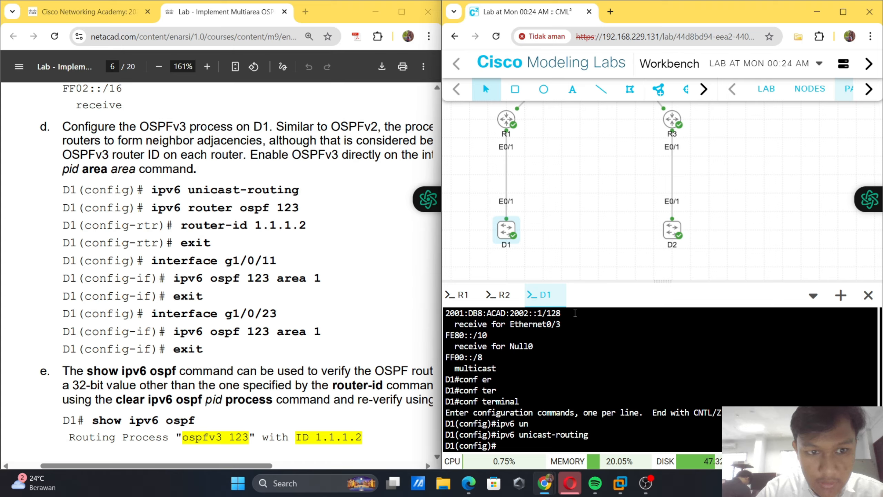
- Start OSPFv3 process 123 on D1 with the command ipv6 router ospf 123
text(ipv)
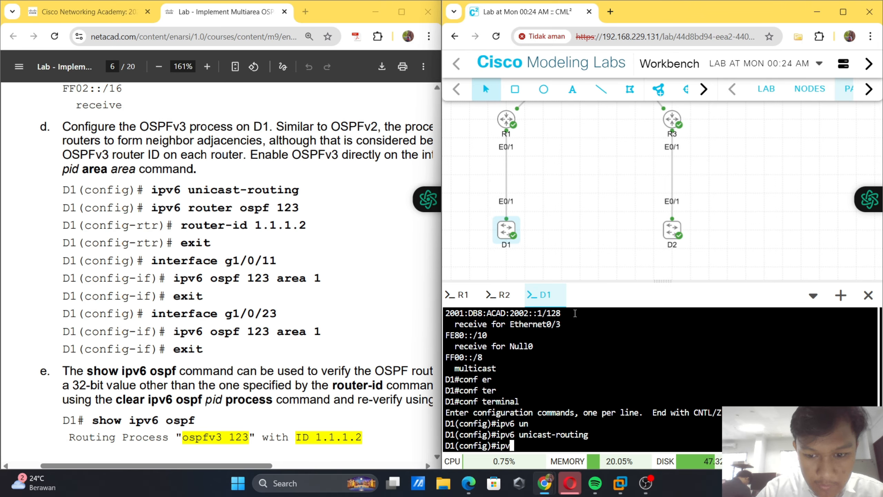
text(6 )
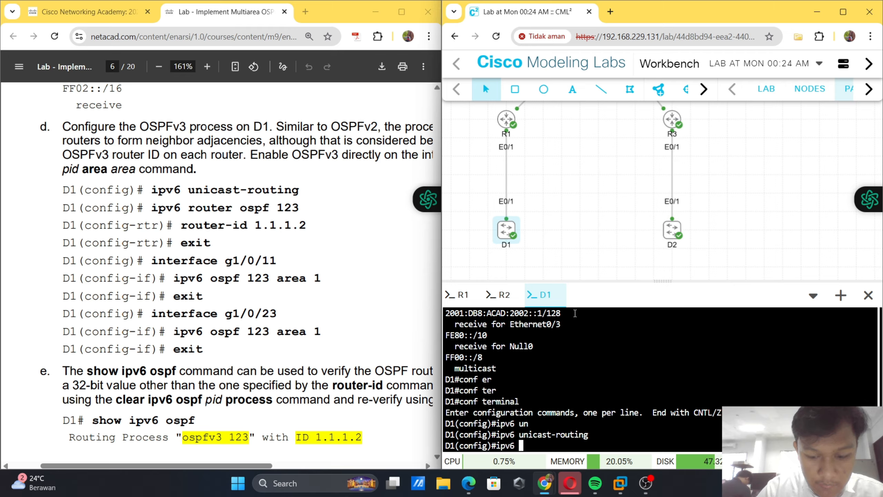
text(ro)
key(Tab)
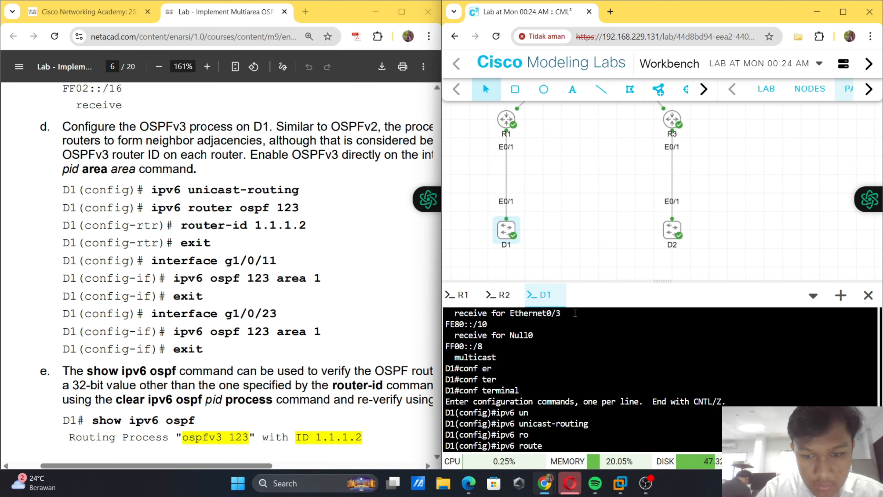
text(r os)
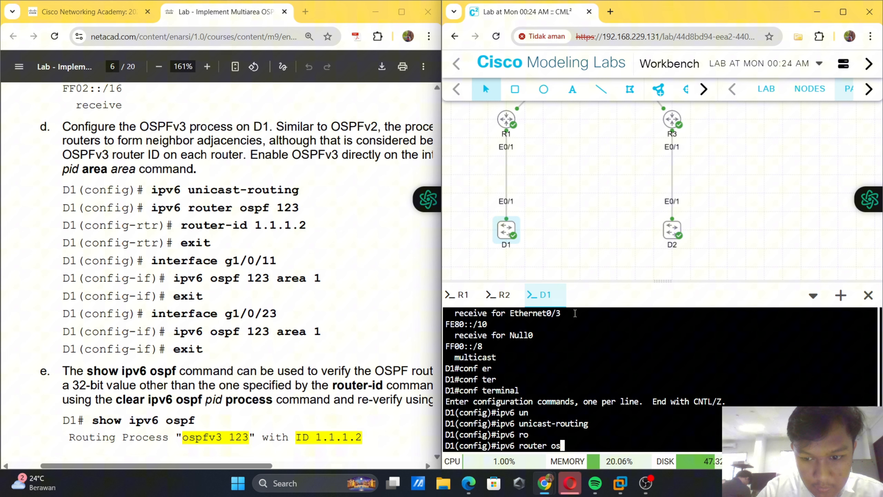
key(Tab)
text(123)
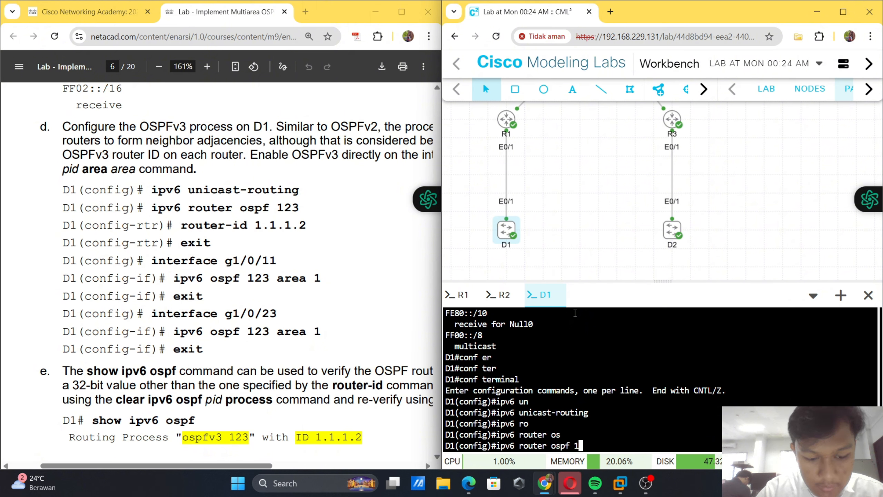
key(Return)
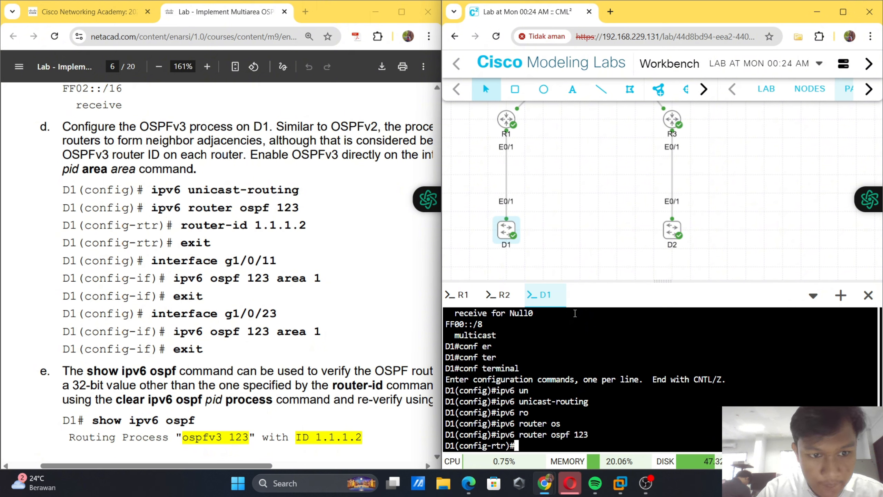
- Set the router ID of D1's OSPFv3 process to 1.1.1.2 and exit router configuration mode
text(rou)
key(Tab)
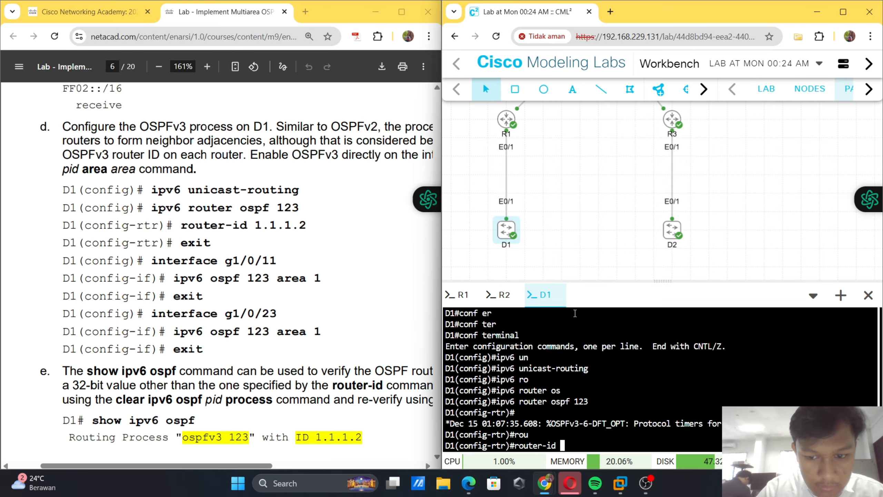
text(1.)
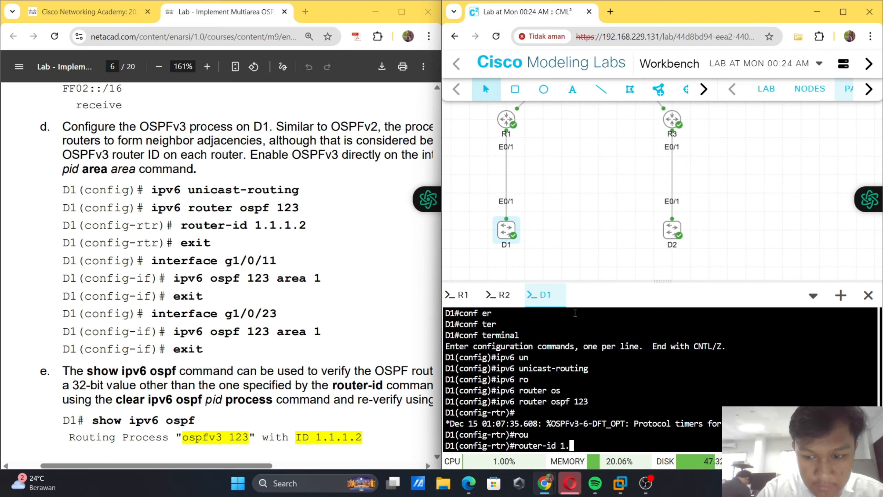
text(1.1.1)
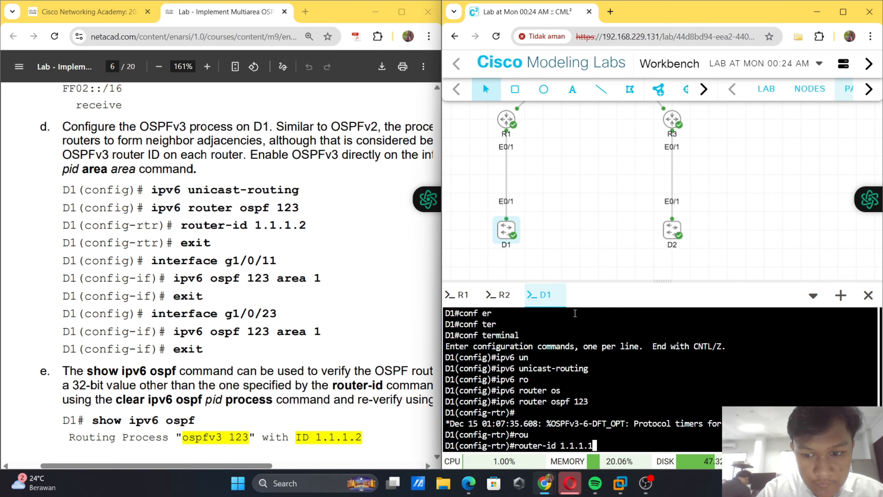
key(BackSpace)
text(2)
key(Return)
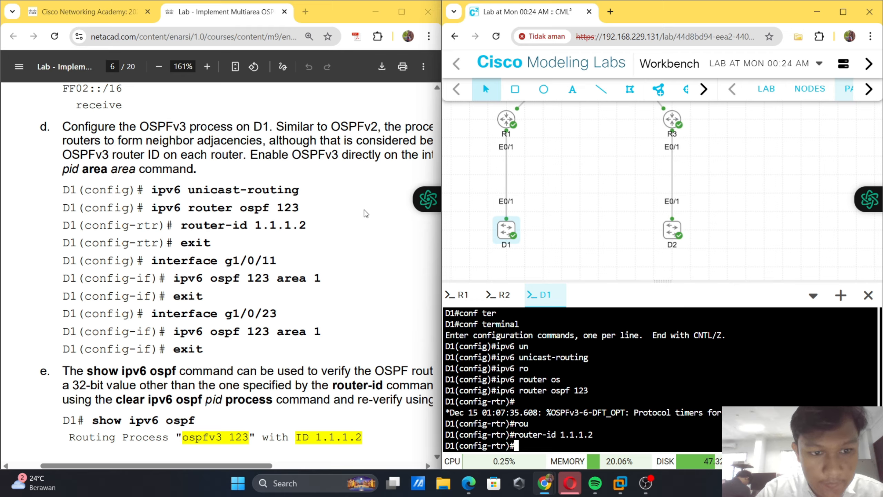
text(exit)
key(Return)
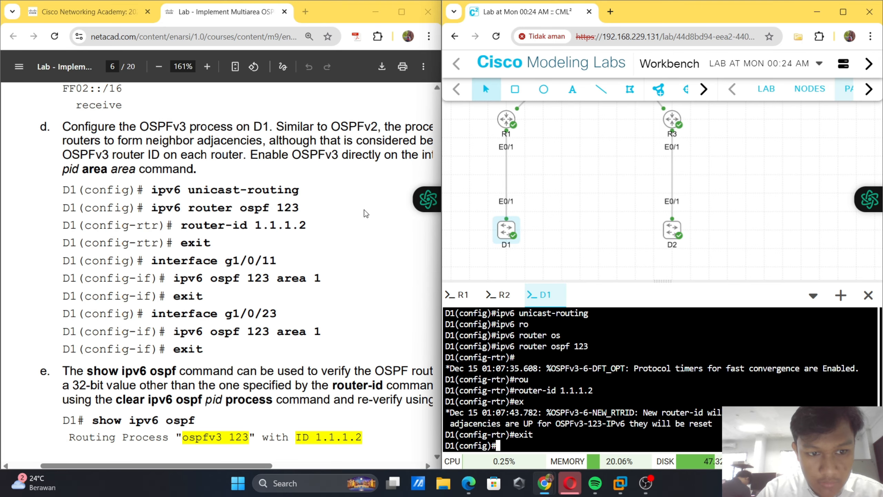
- Enter interface e0/1 on D1 and enable OSPFv3 on it with ipv6 ospf 123 area 1
text(in)
key(Tab)
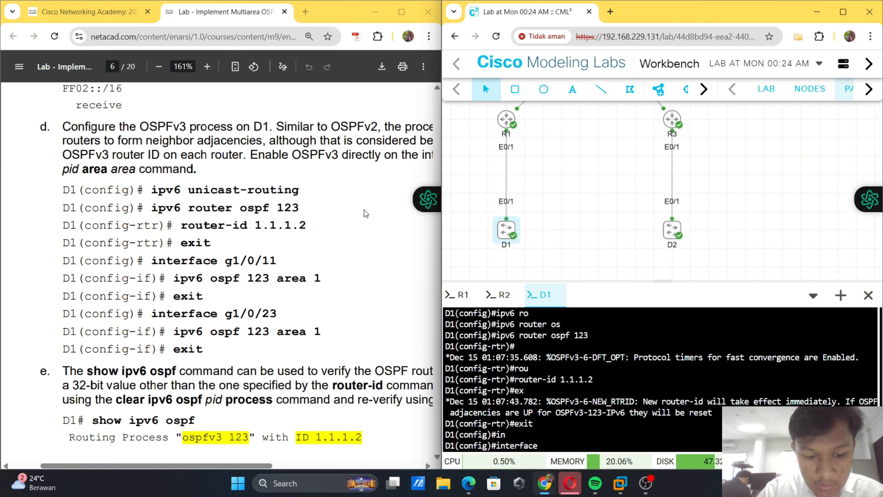
text(e)
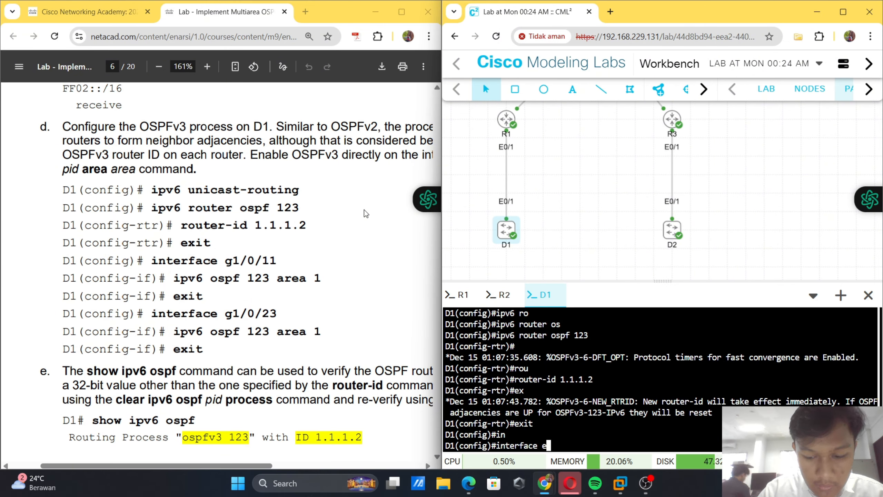
text(0/1)
key(Return)
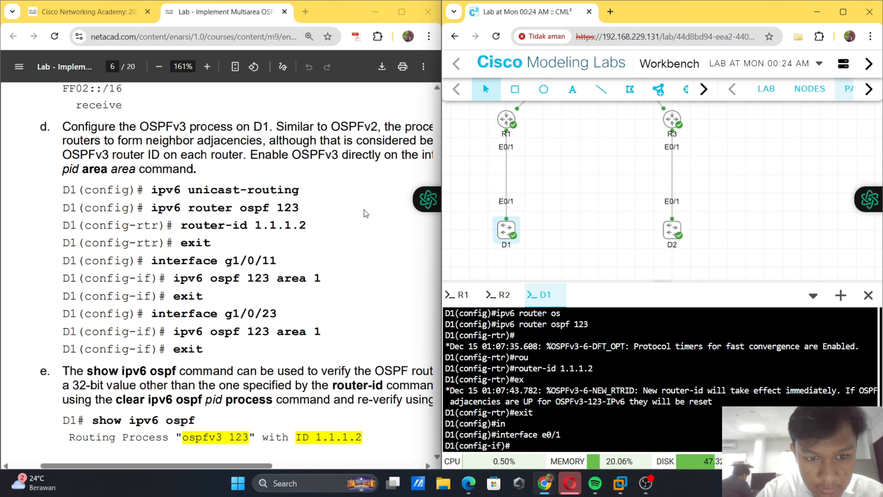
text(ipv)
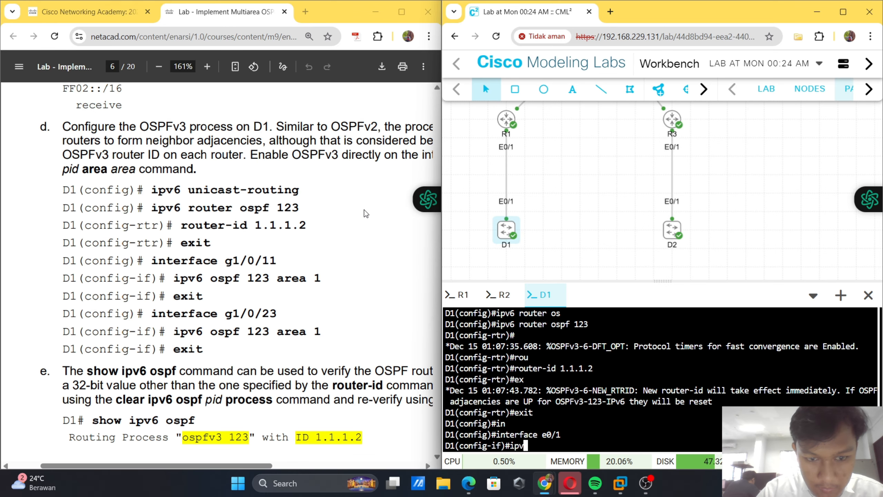
text(6 os)
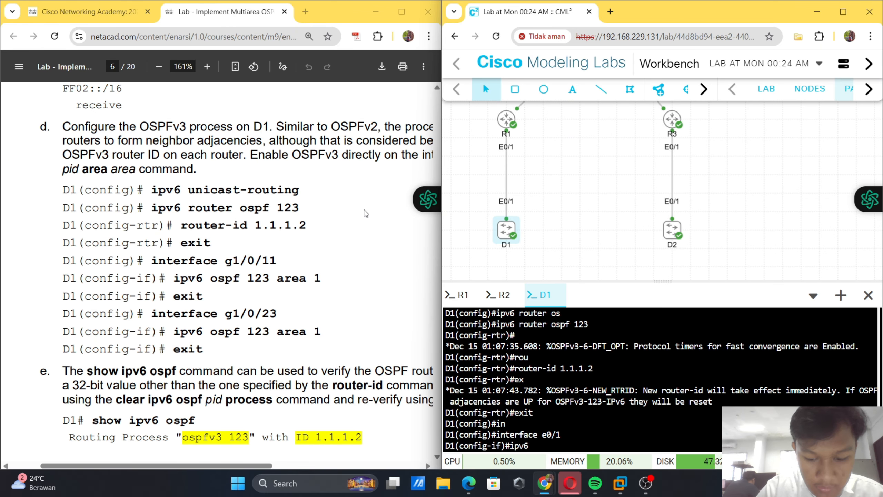
key(Tab)
text(12)
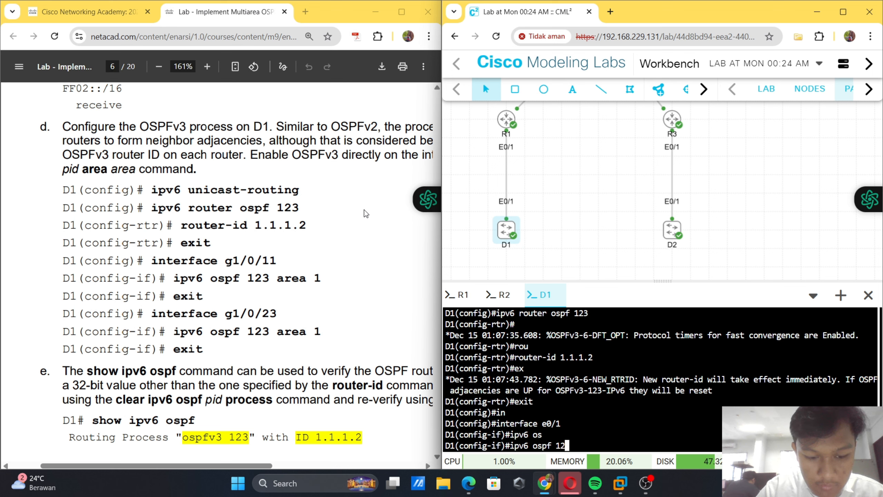
text(3 area 1)
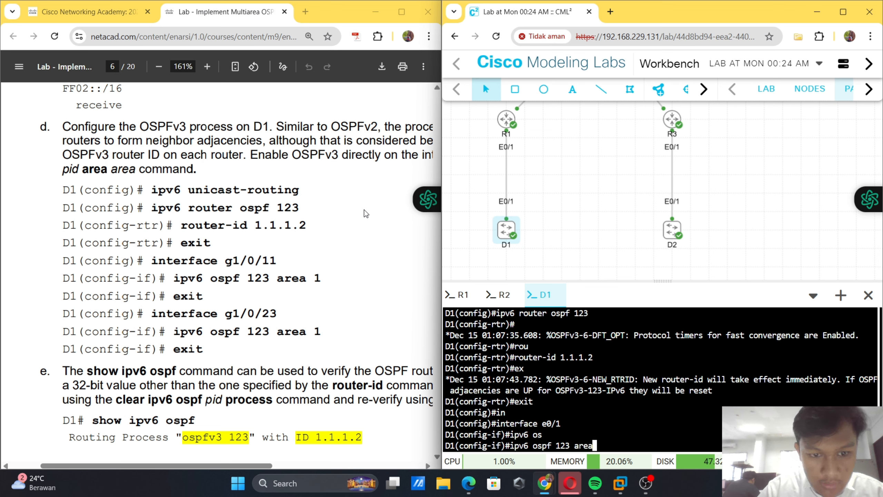
key(Return)
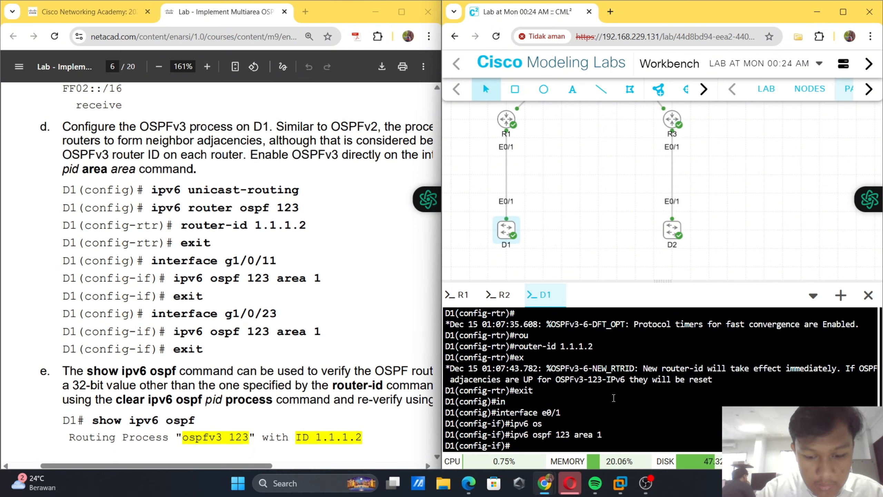
text(in)
key(Tab)
text(ter)
key(Tab)
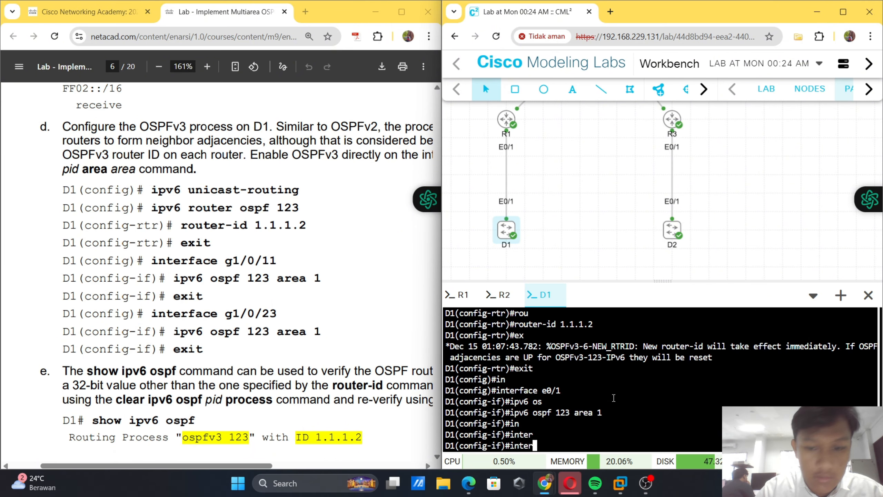
key(BackSpace)
key(BackSpace)
key(BackSpace)
key(BackSpace)
key(BackSpace)
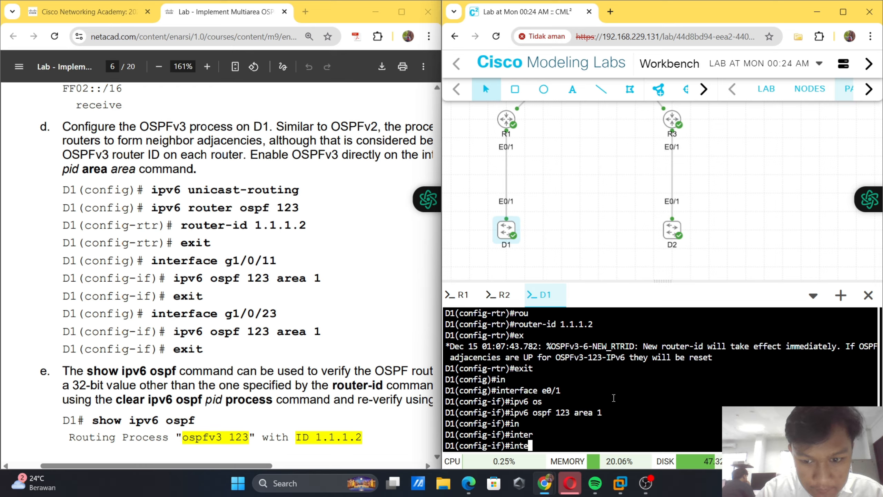
text(exi)
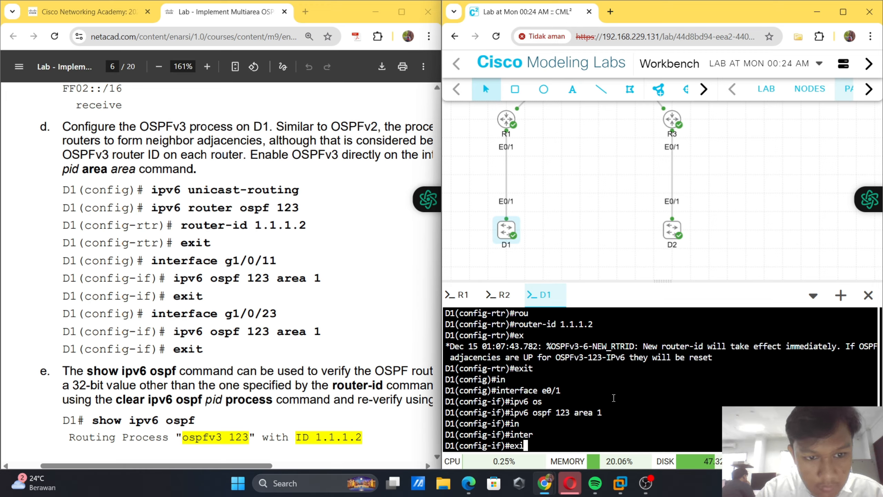
key(BackSpace)
key(BackSpace)
key(BackSpace)
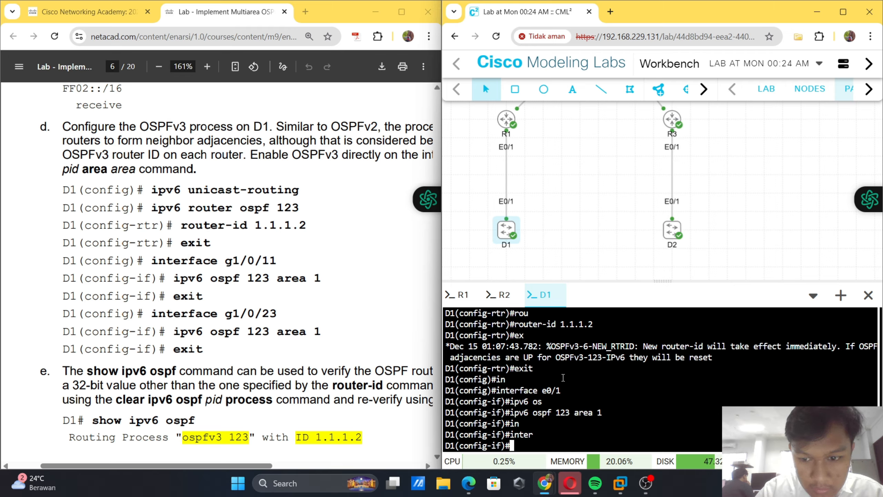
- Exit the e0/1 interface configuration mode to return to D1's global configuration mode
text(exi)
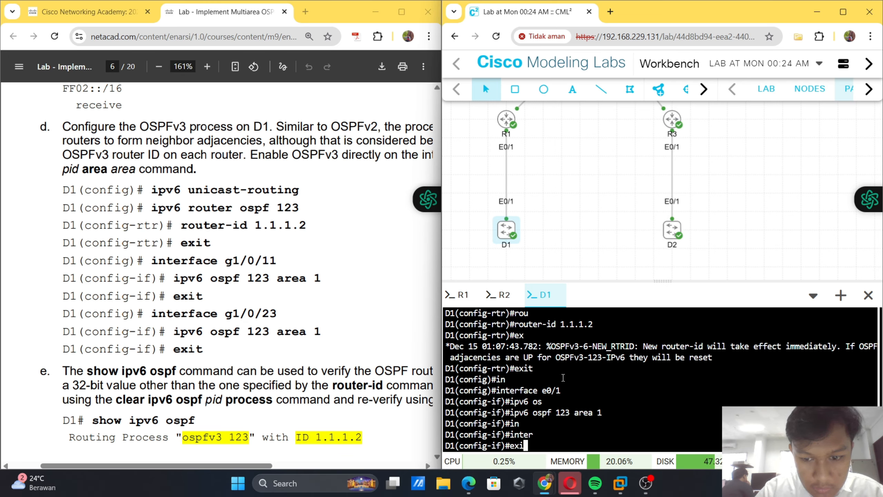
text(t)
key(Return)
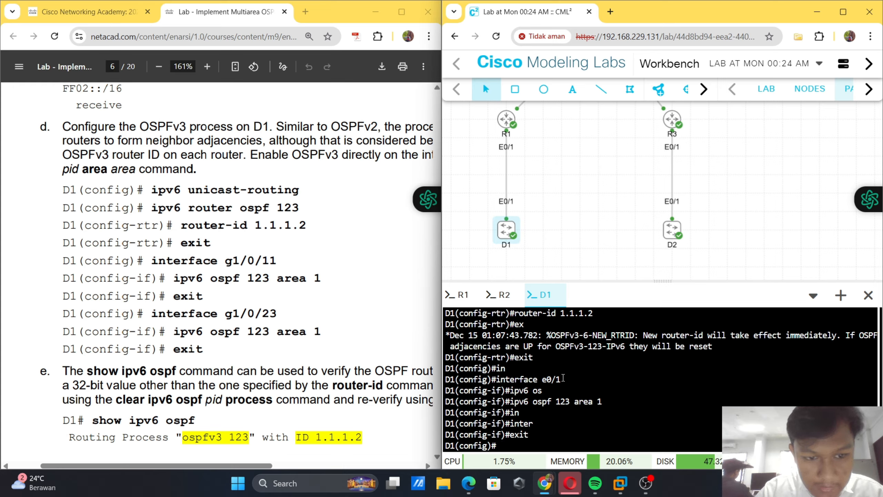
- Enable OSPFv3 on D1's interface e0/3 with ipv6 ospf 123 area 1, and exit interface configuration mode
text(in)
key(Tab)
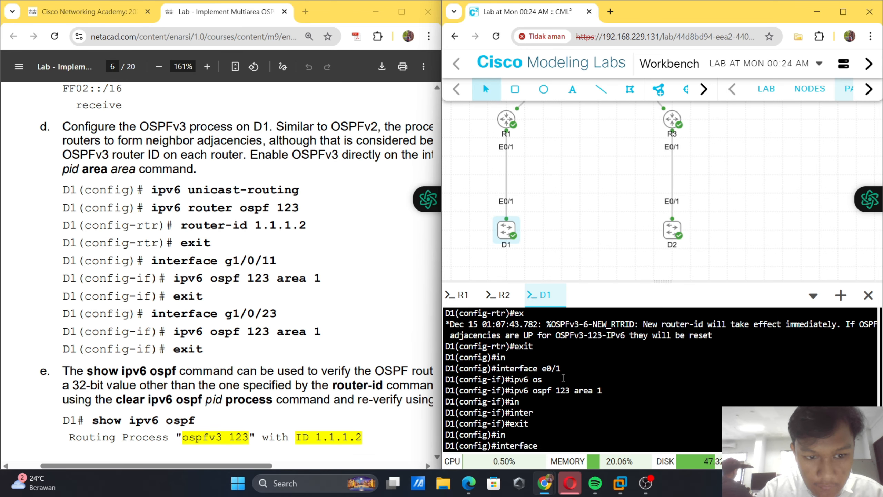
text(e0/)
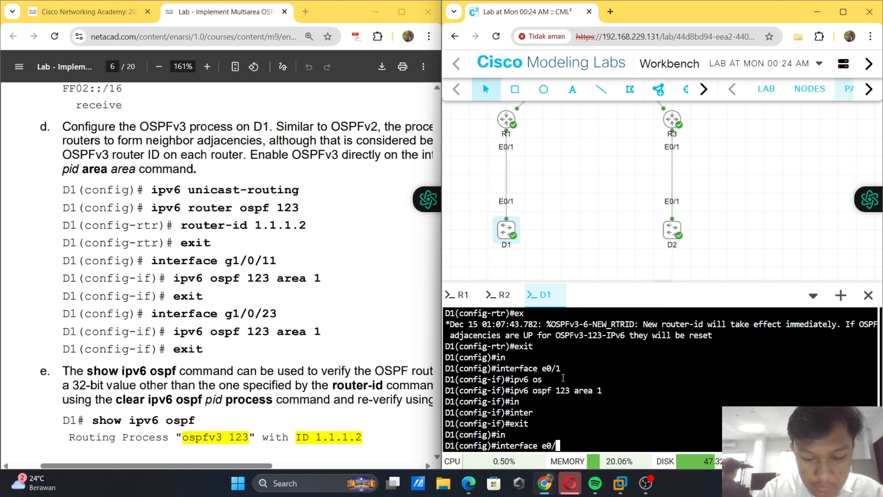
text(3)
key(Return)
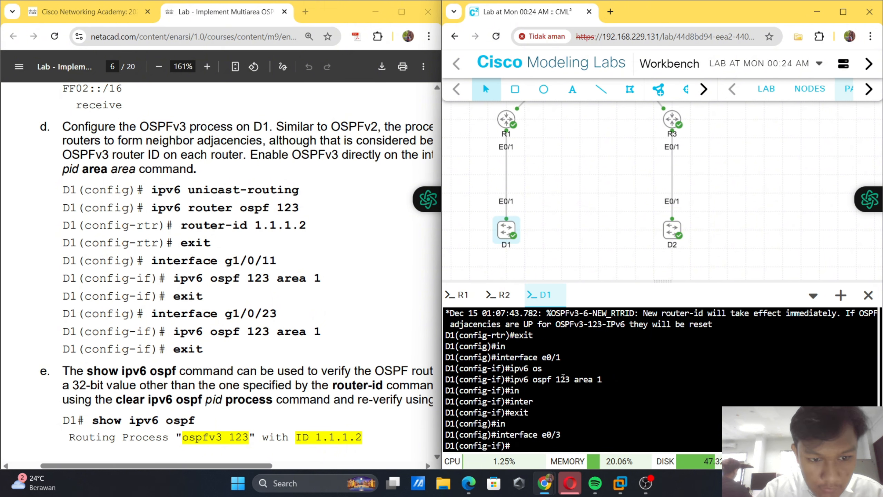
text(ipv)
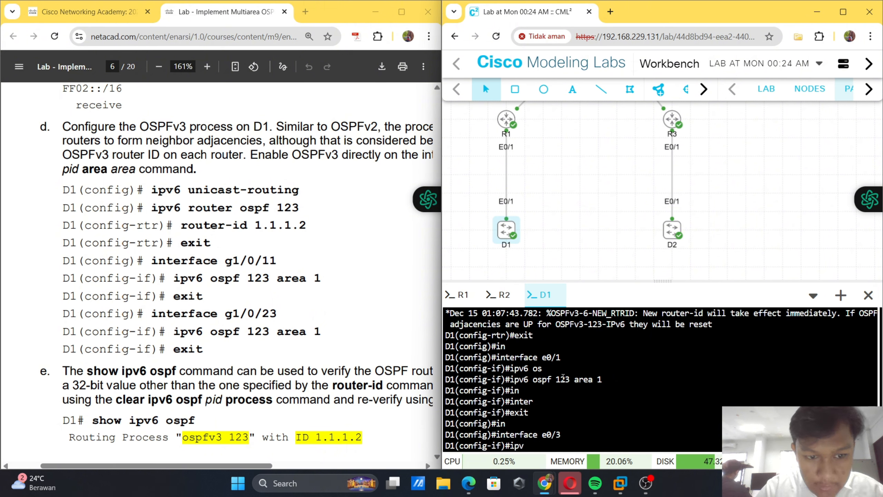
text(6 os)
key(Tab)
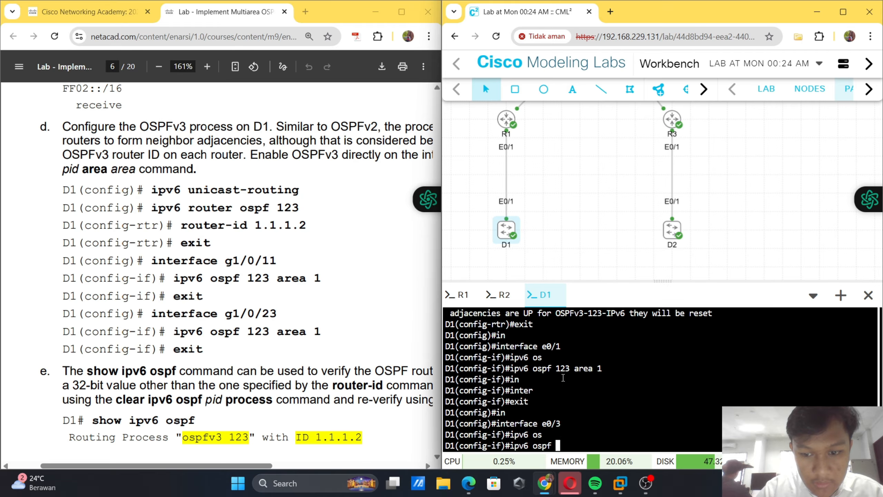
text(123 a)
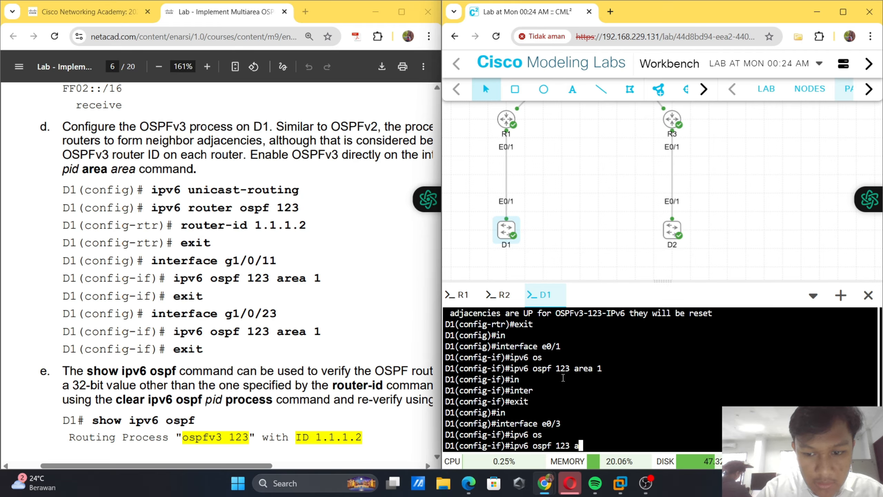
text(rea 1)
key(Return)
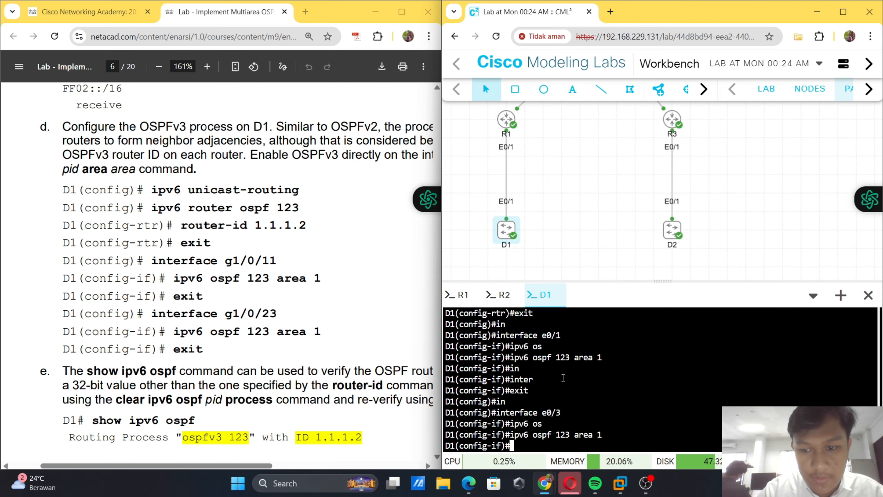
text(exit)
key(Return)
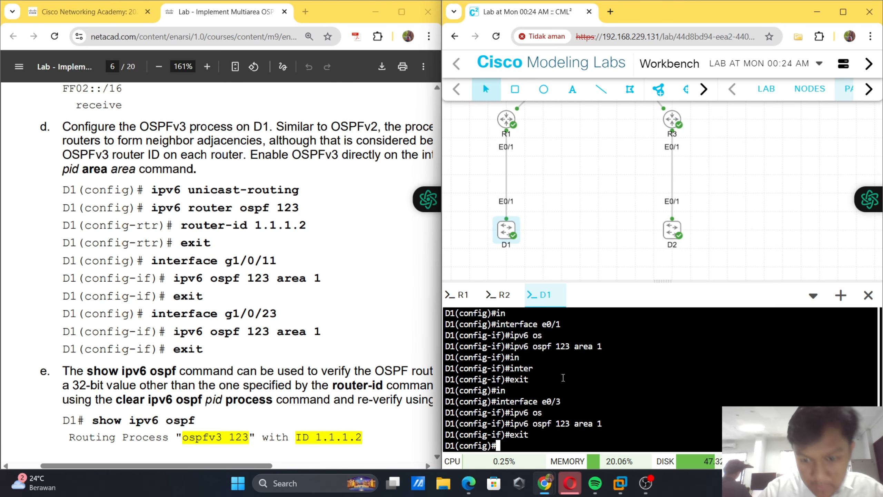
- Examine step e of the lab guide on verifying D1's OSPFv3 router ID with show ipv6 ospf
scroll(315, 248, down, 3)
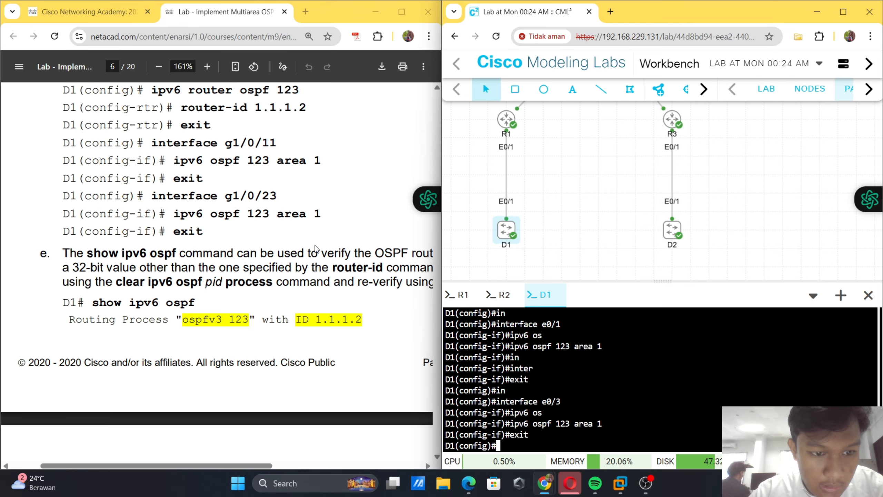
scroll(315, 248, right, 1)
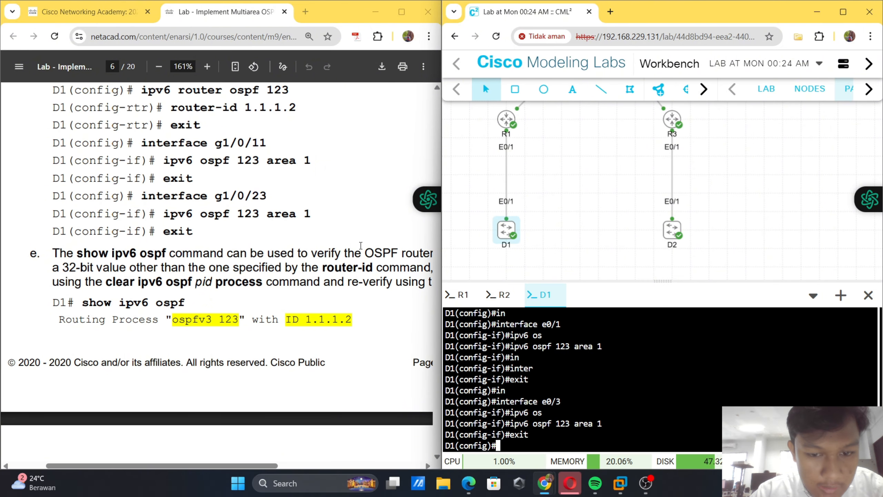
scroll(381, 246, down, 1)
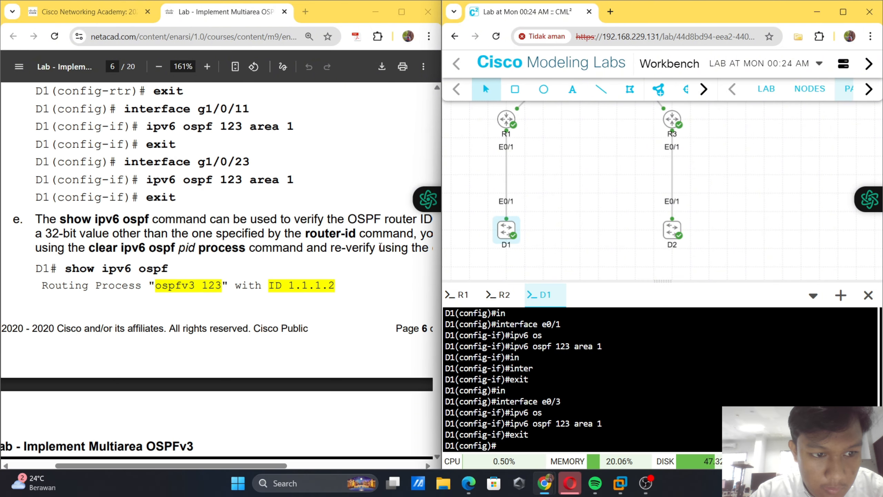
scroll(381, 247, right, 1)
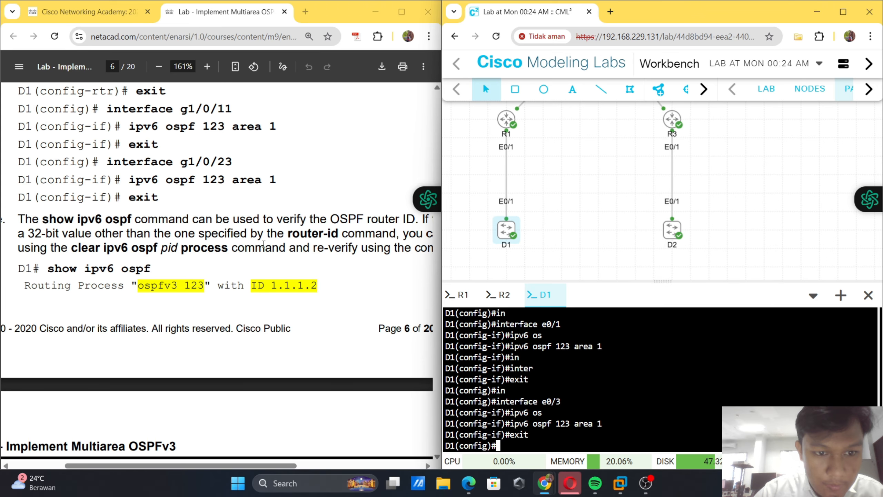
scroll(313, 255, right, 1)
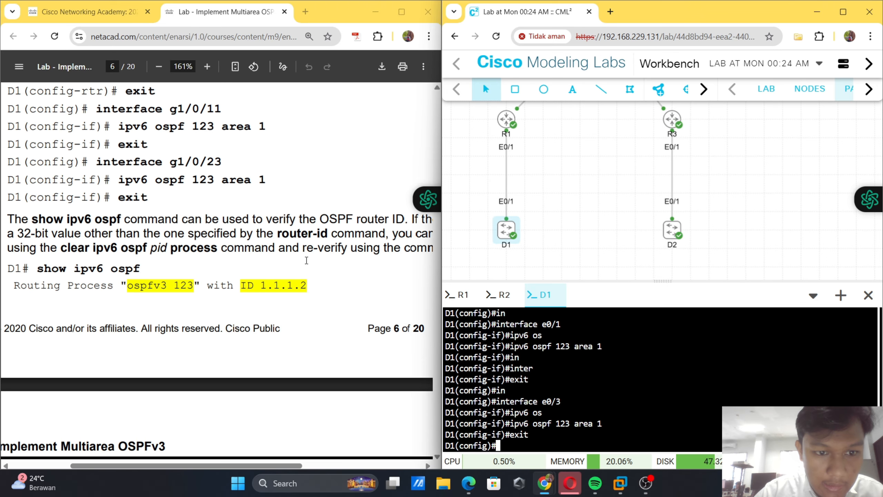
scroll(311, 259, down, 15)
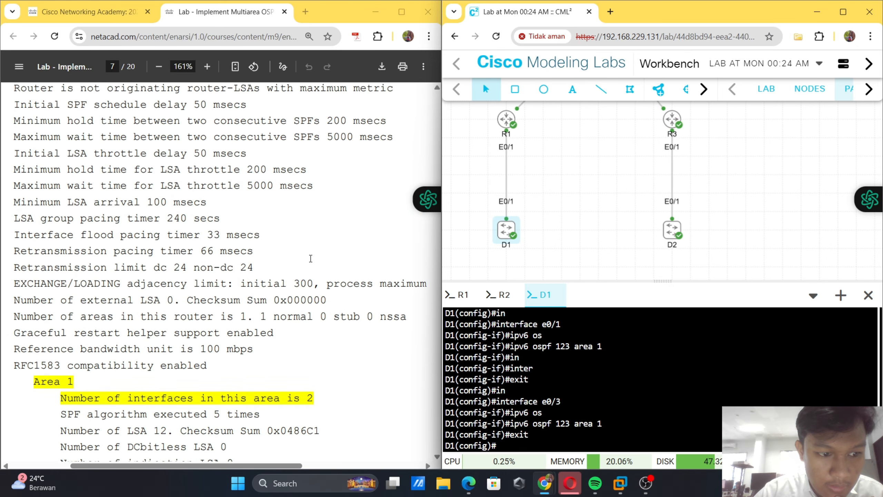
scroll(310, 257, up, 7)
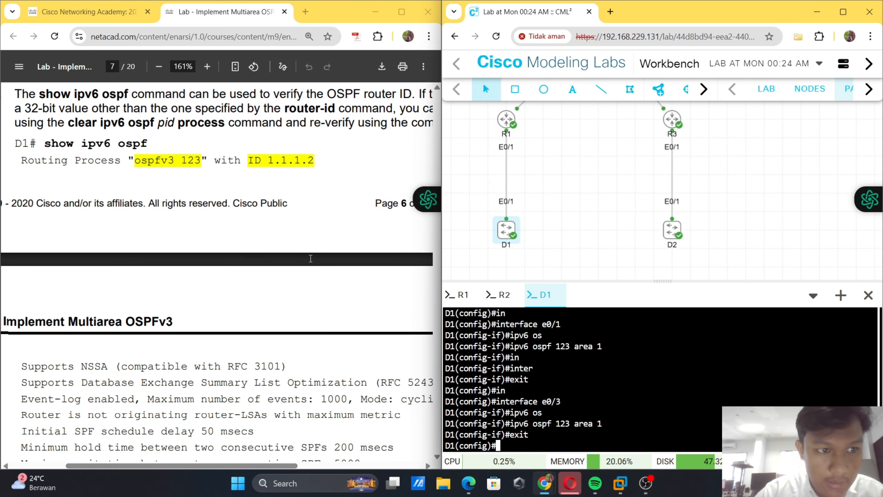
- Return D1 to privileged EXEC mode with end, and run show ipv6 ospf to review its OSPFv3 process details
text(end)
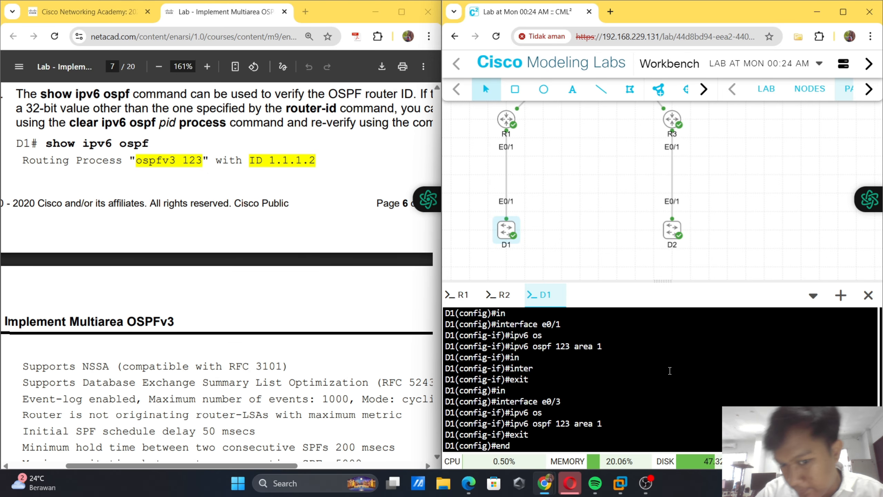
key(Return)
text(sho)
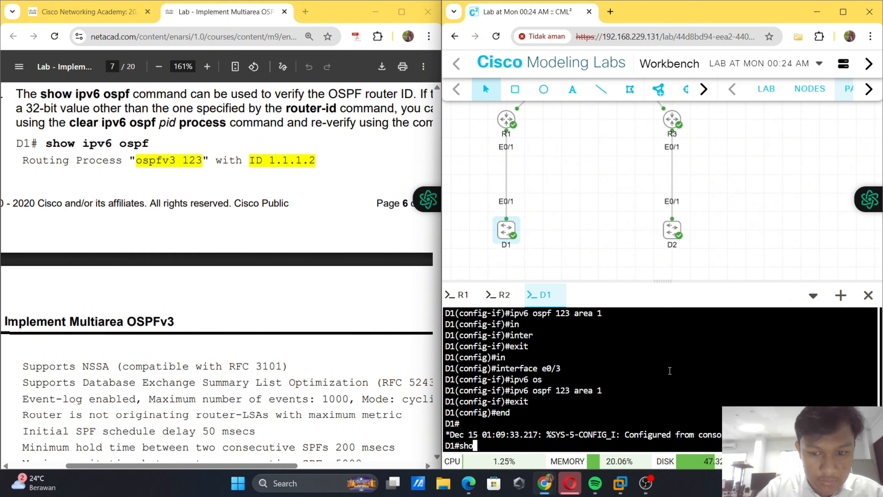
key(Tab)
text(ip)
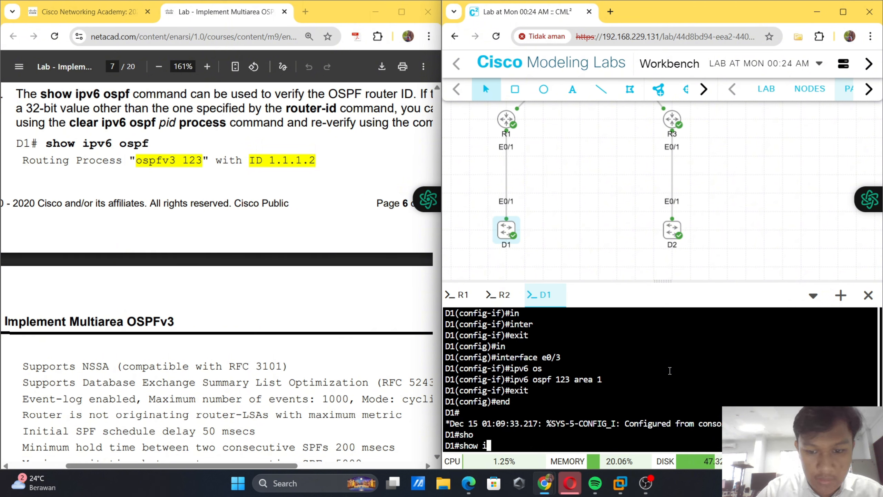
key(Tab)
text(5)
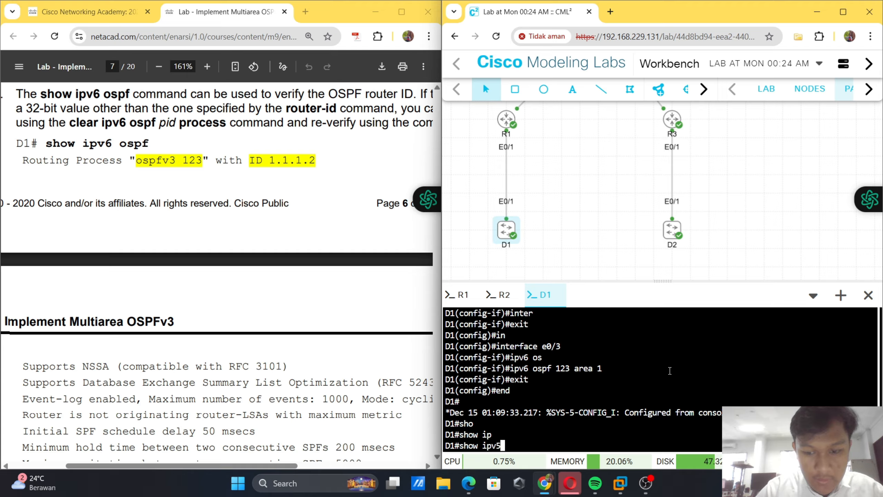
text( ospf)
key(Return)
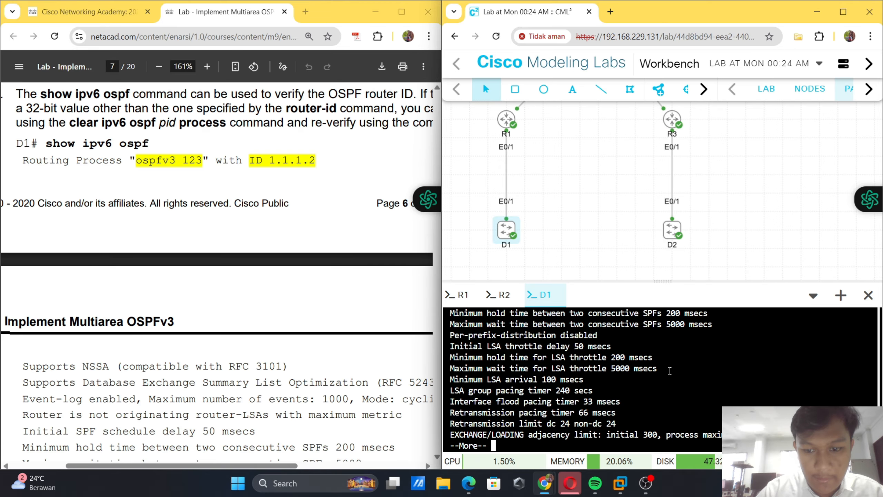
scroll(670, 371, up, 10)
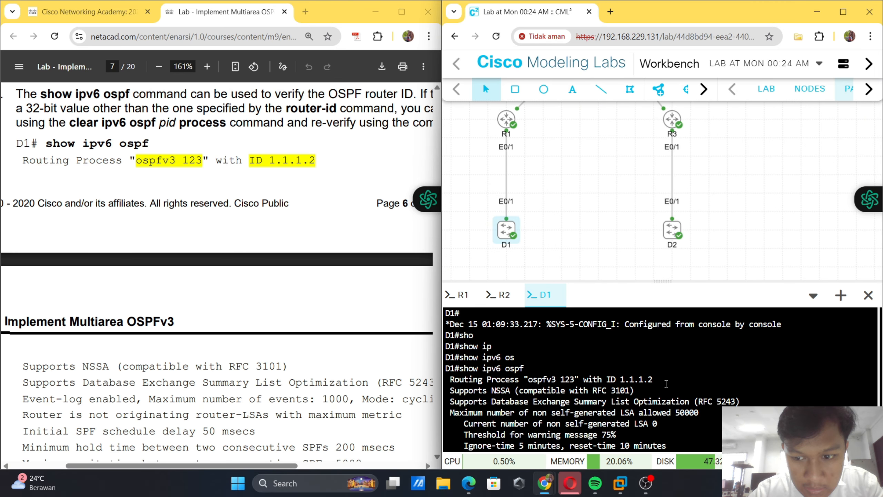
scroll(666, 384, down, 2)
scroll(278, 187, down, 2)
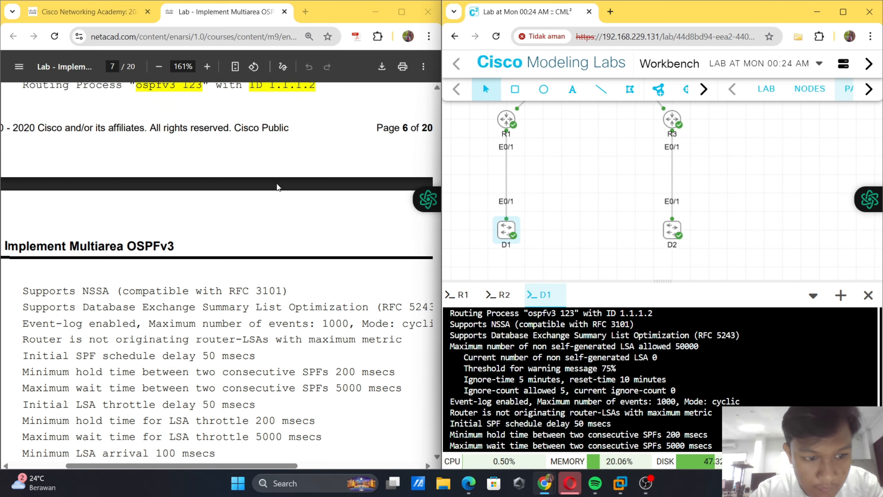
- Run show ipv6 protocols on D1 to verify the OSPFv3 router ID and the enabled area interfaces
scroll(277, 187, down, 15)
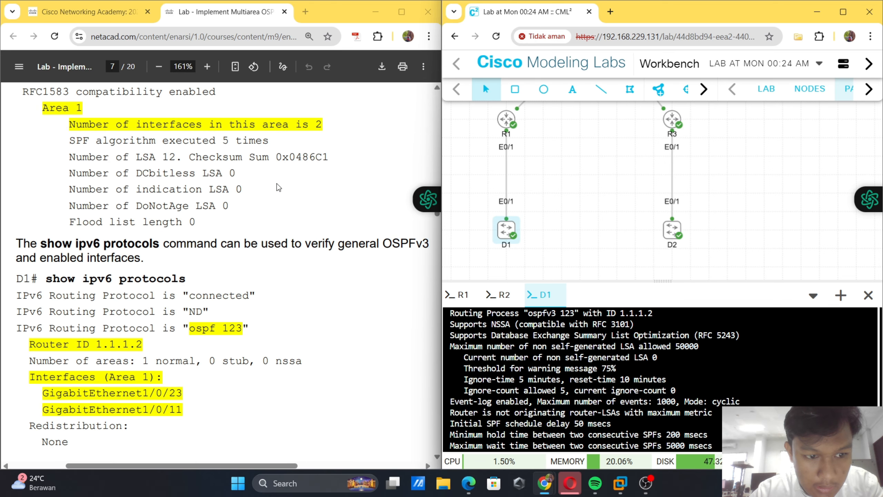
scroll(277, 184, down, 1)
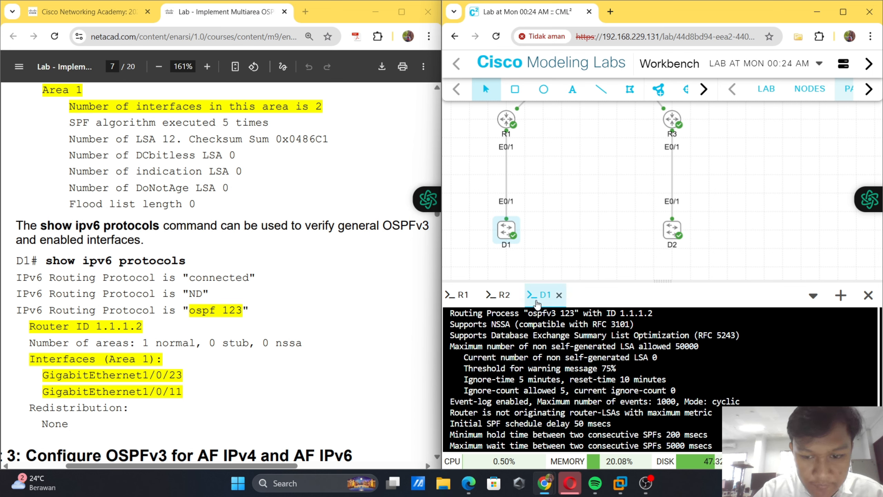
key(space)
text(h)
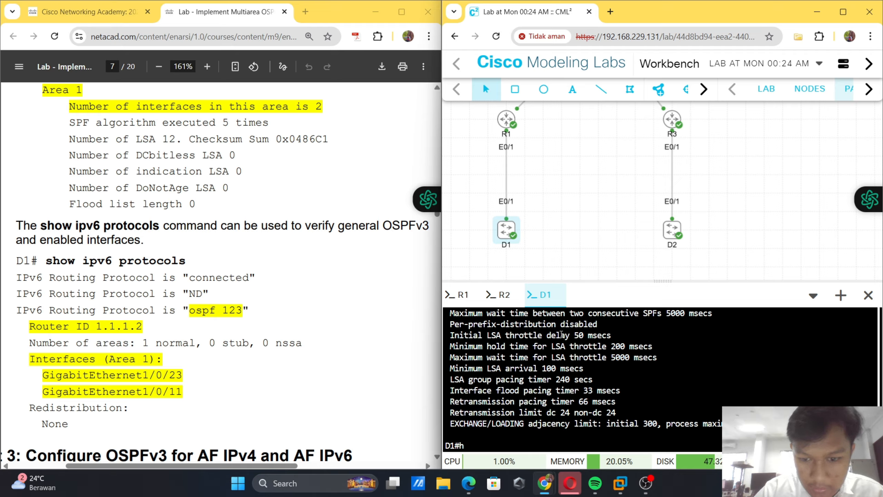
key(BackSpace)
text(show)
key(Tab)
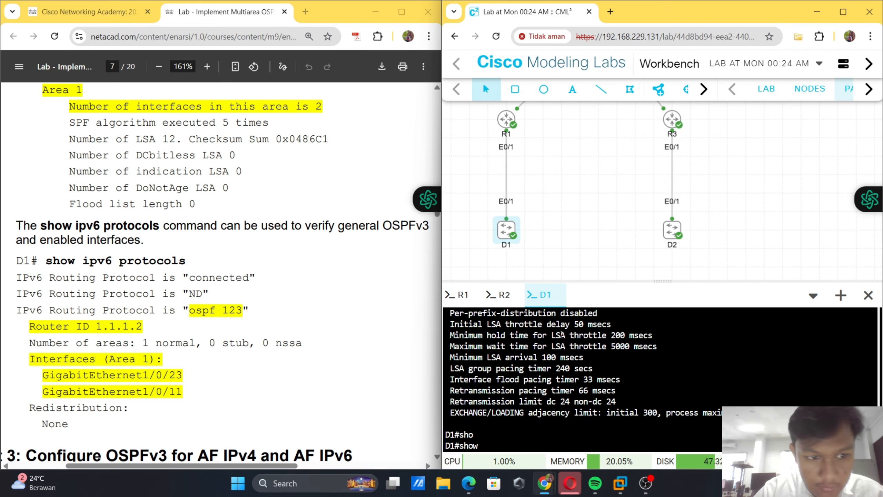
text(ipv6 )
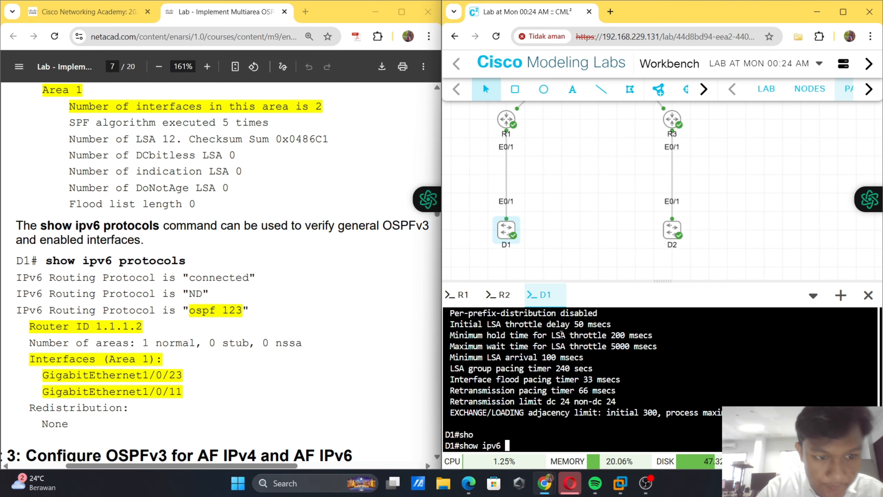
text(pro)
key(Tab)
key(Return)
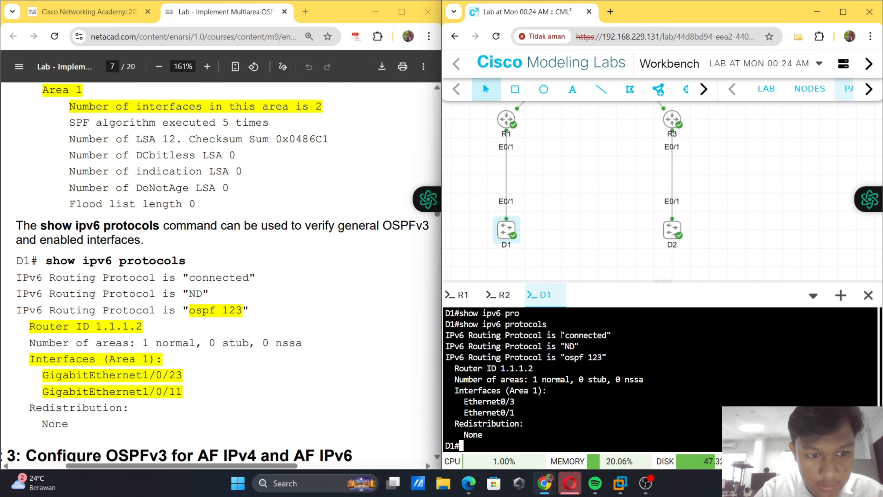
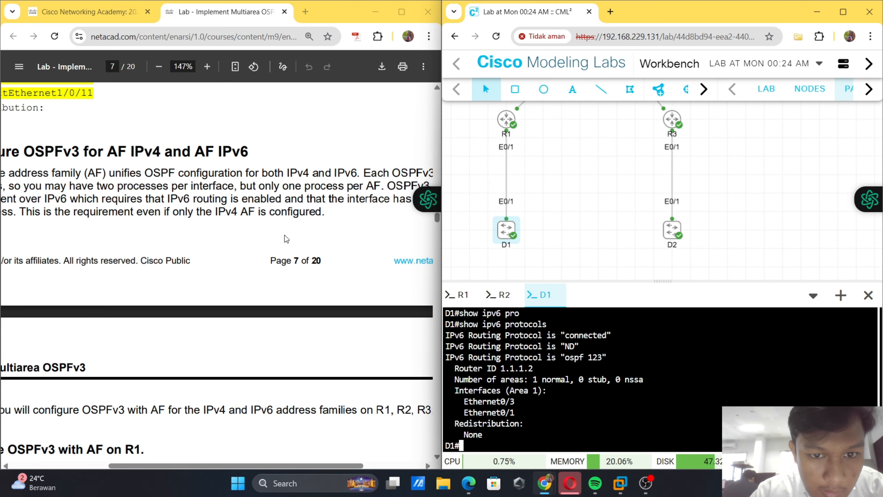
- Read the lab guide's Part 3 introduction and Step 1 on configuring OSPFv3 with address families on R1
scroll(285, 238, right, 2)
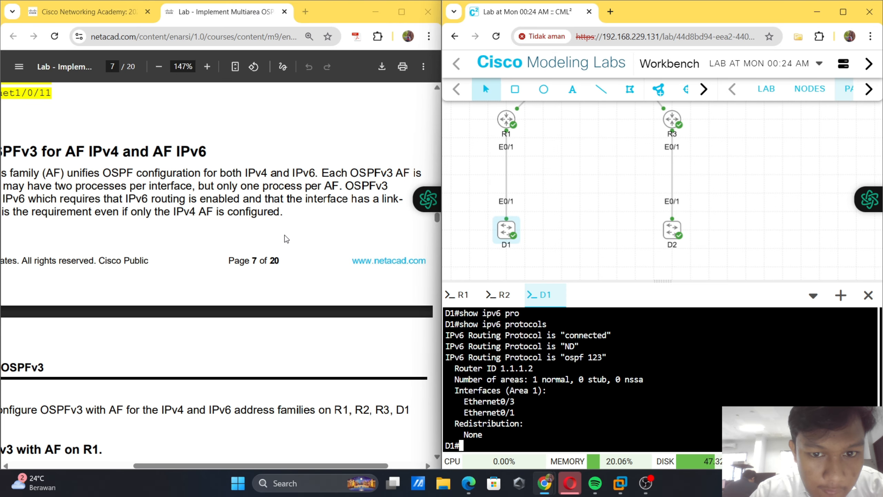
scroll(285, 239, left, 5)
scroll(286, 238, down, 3)
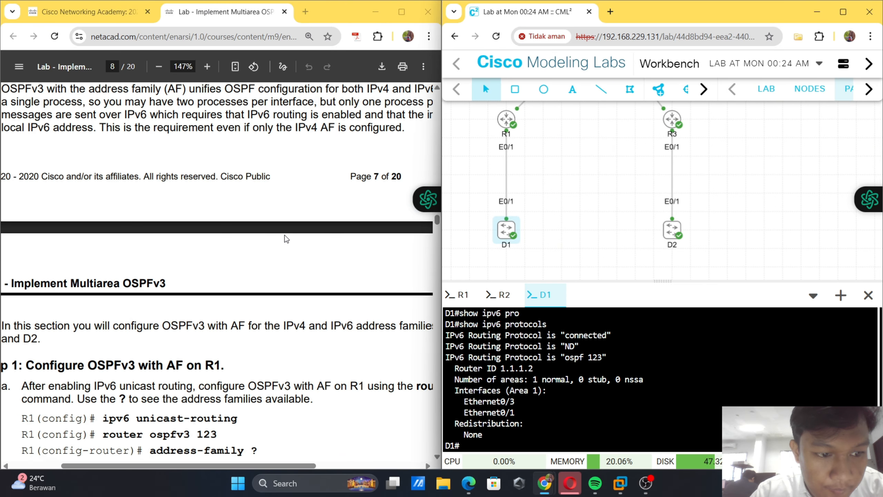
scroll(286, 238, down, 4)
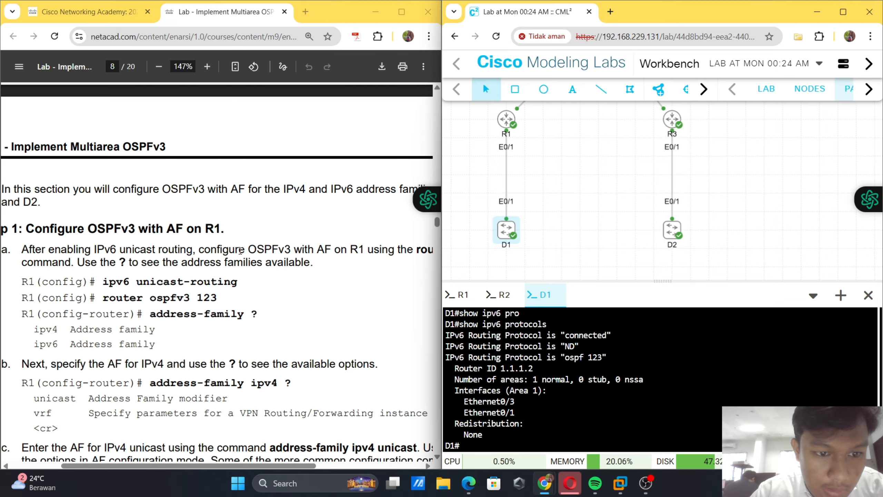
scroll(246, 257, down, 1)
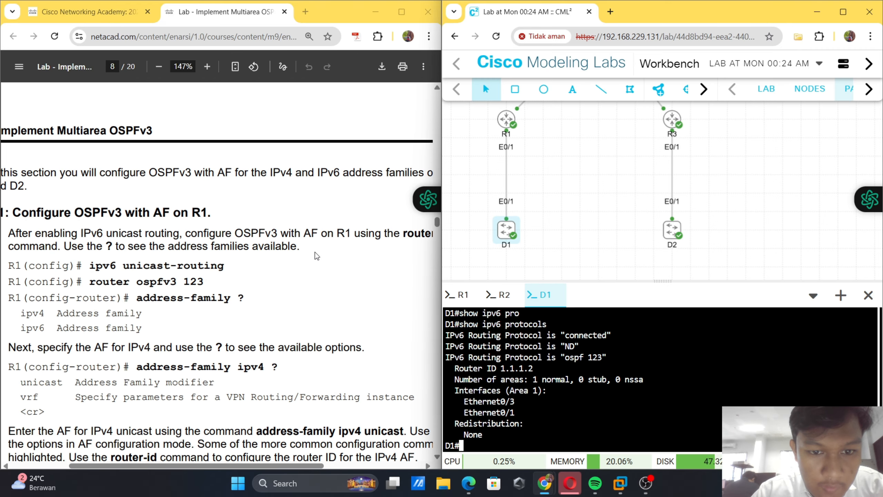
scroll(392, 263, right, 3)
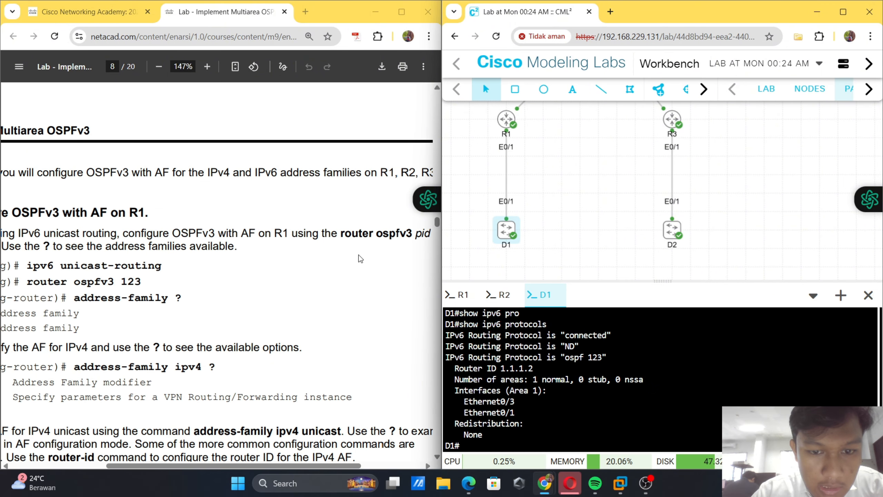
click(380, 250)
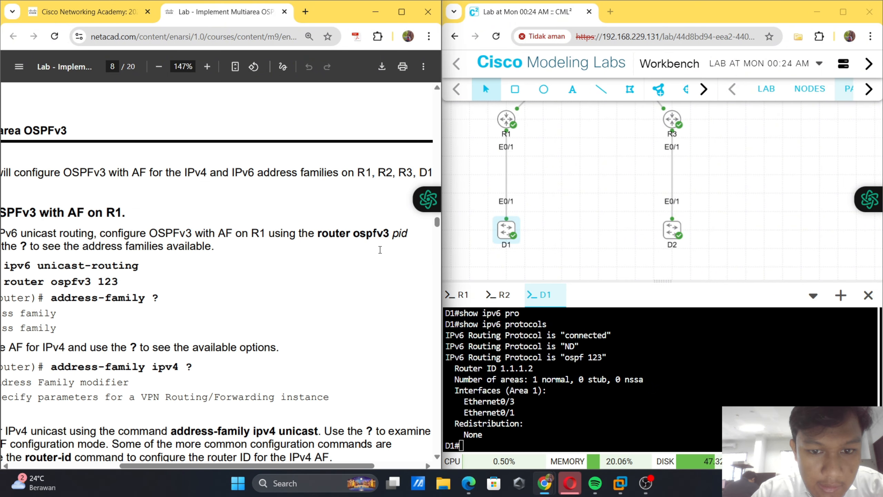
scroll(380, 250, left, 4)
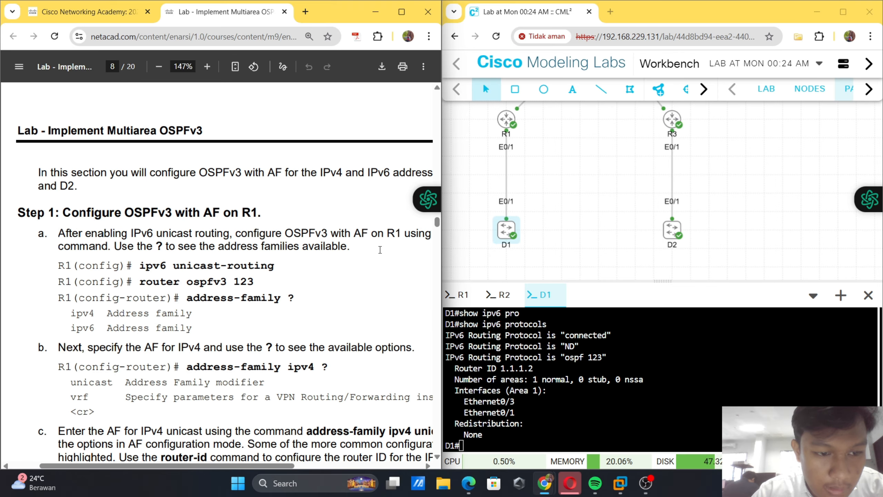
scroll(330, 252, right, 1)
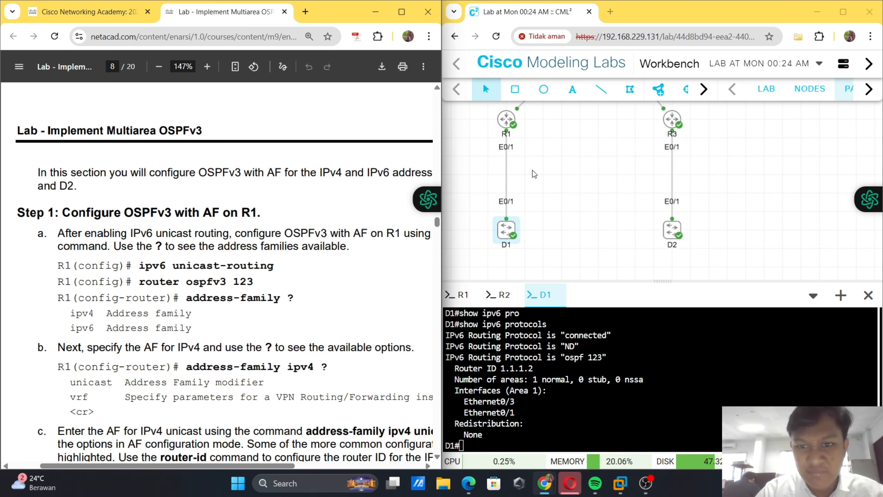
- Switch to R1's console and enable IPv6 routing with ipv6 unicast-routing
scroll(514, 175, up, 4)
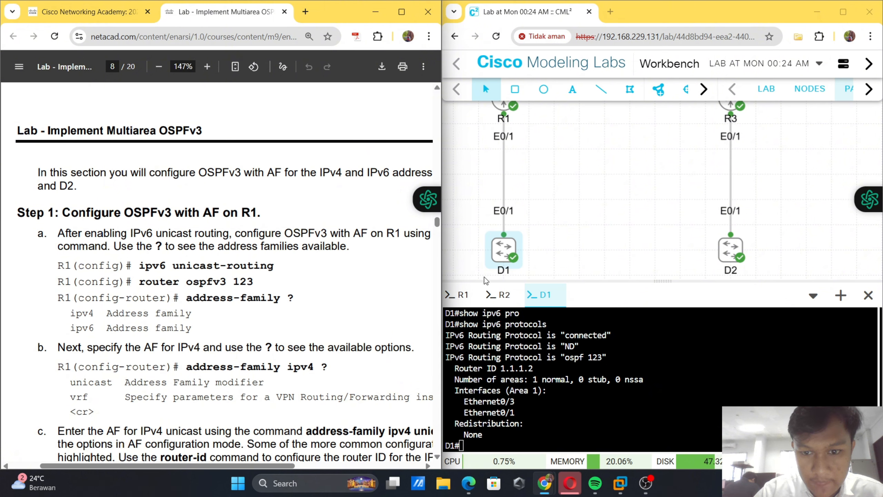
click(464, 297)
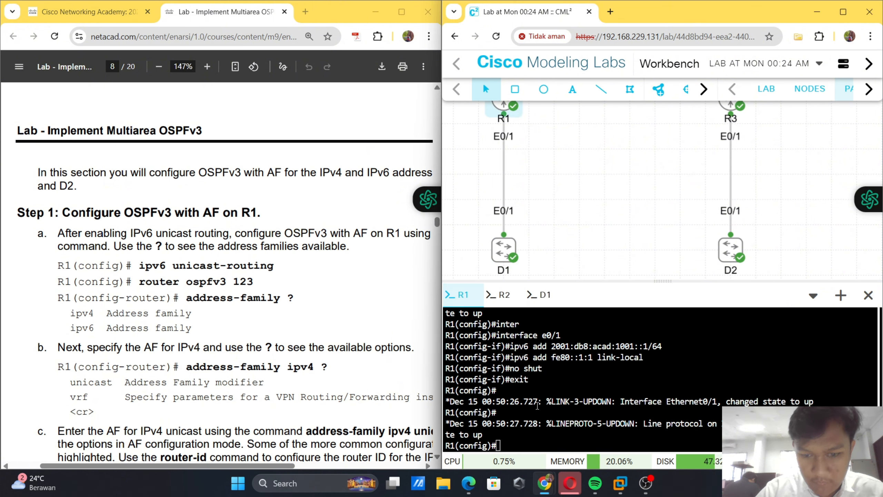
text(ipv)
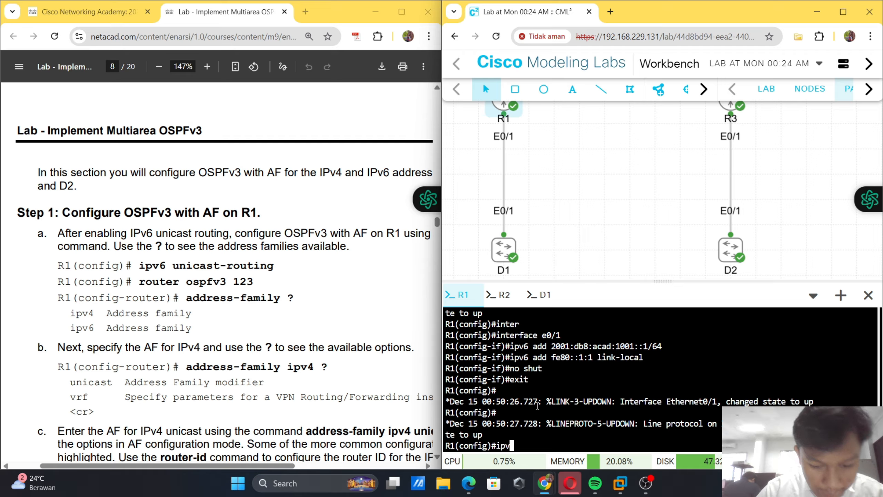
text(6 un)
key(Tab)
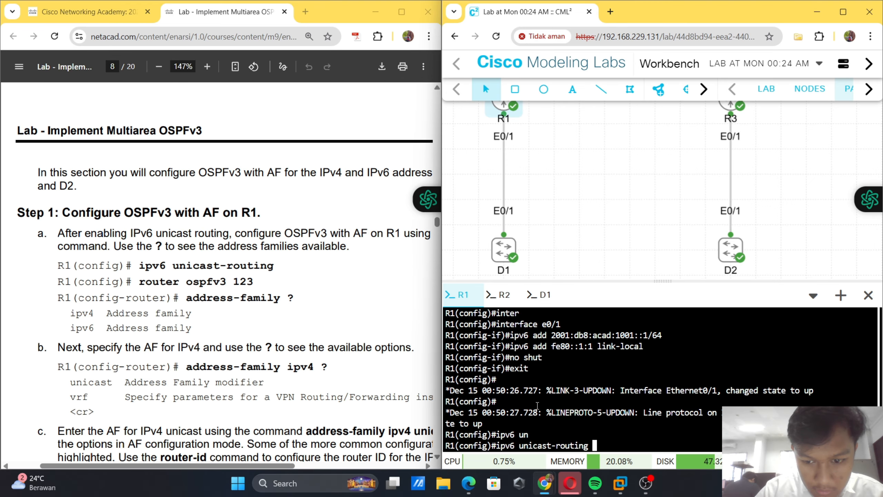
key(Return)
- Start OSPFv3 routing process 123 on R1 with router ospfv3 123
text(rouu)
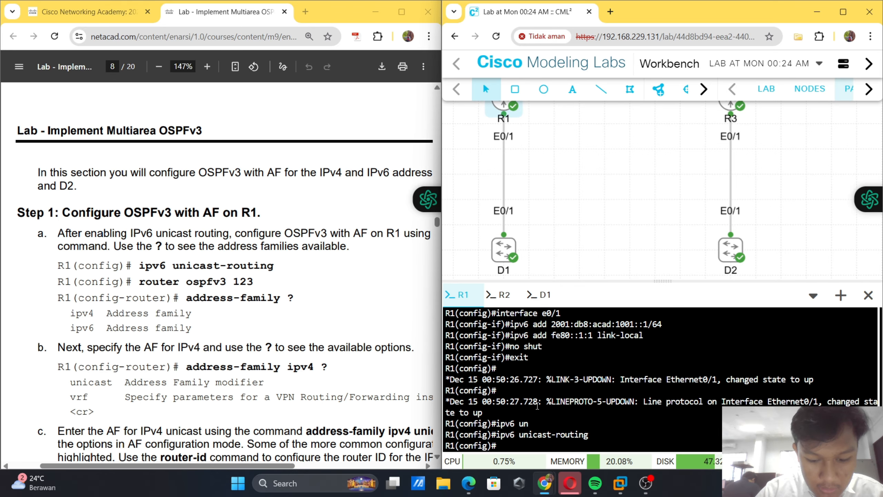
key(Tab)
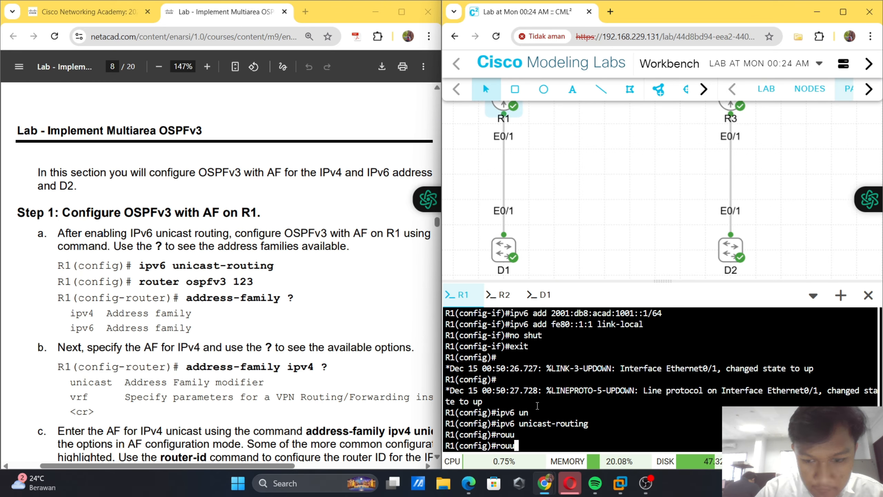
key(BackSpace)
text(t)
key(Tab)
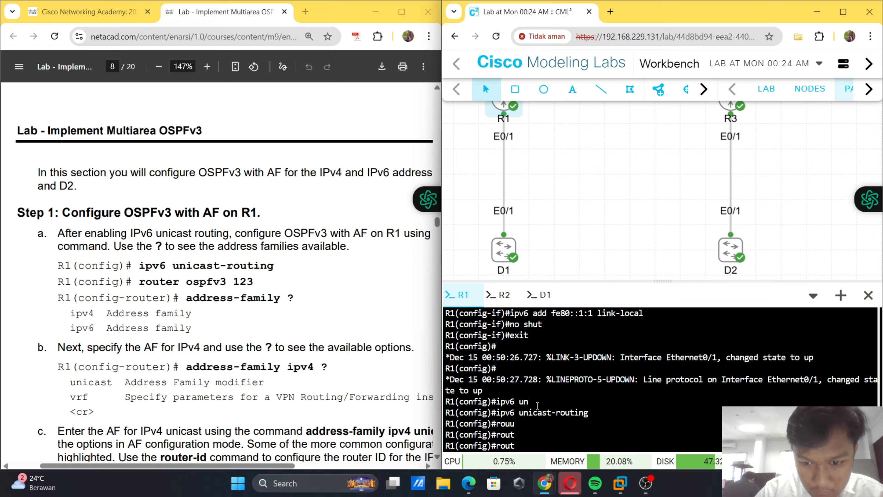
text(er os)
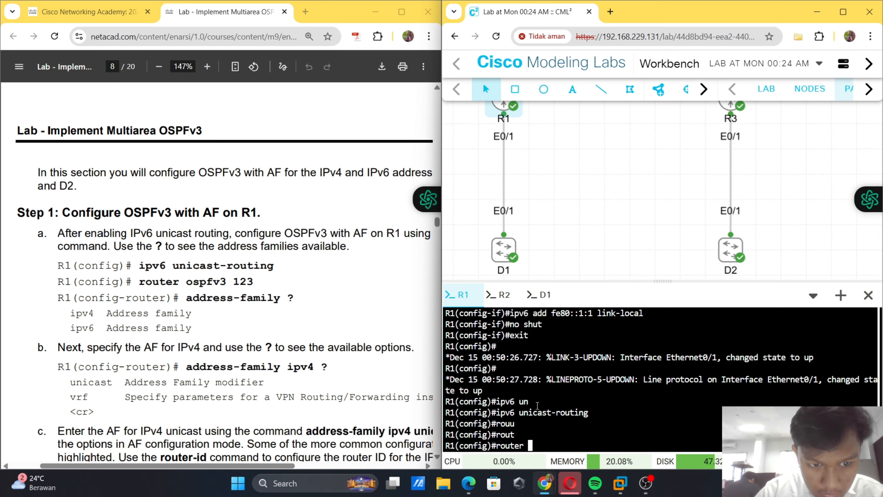
key(Tab)
text(pfv)
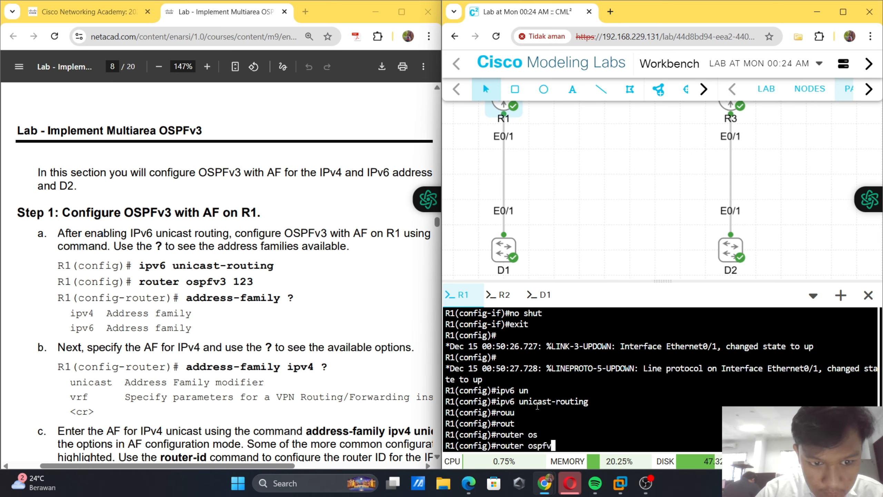
text(3 123)
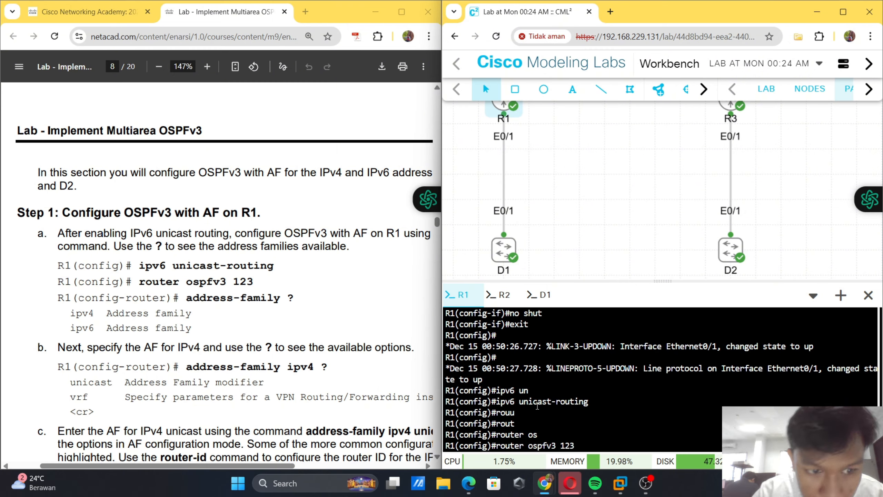
key(Return)
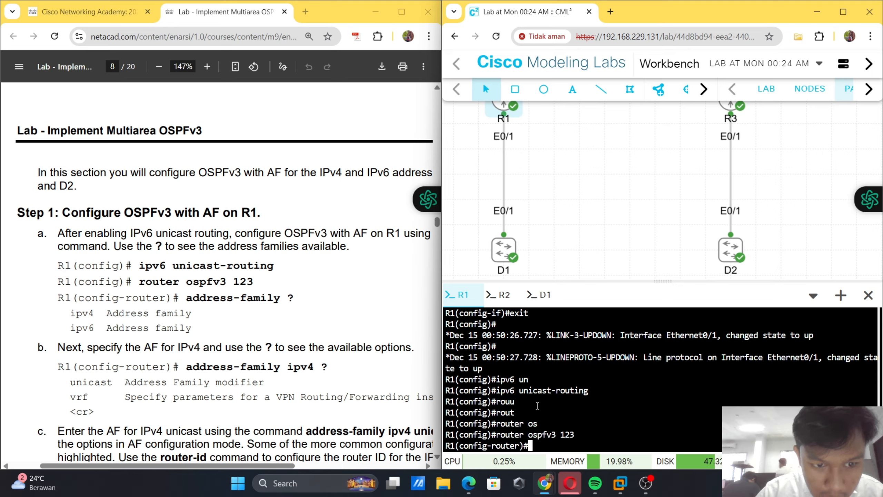
- List the address families available to R1's OSPFv3 process with address-family ?
text(ad)
key(Tab)
text(dress)
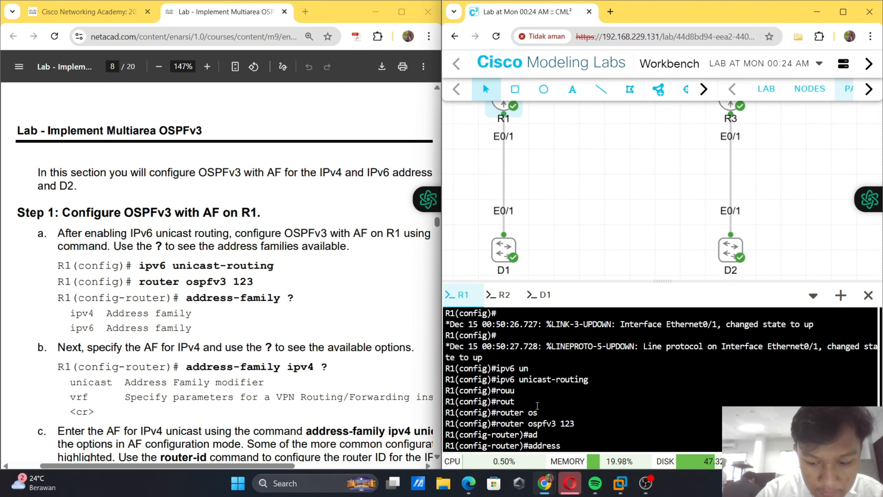
text(-f)
key(Tab)
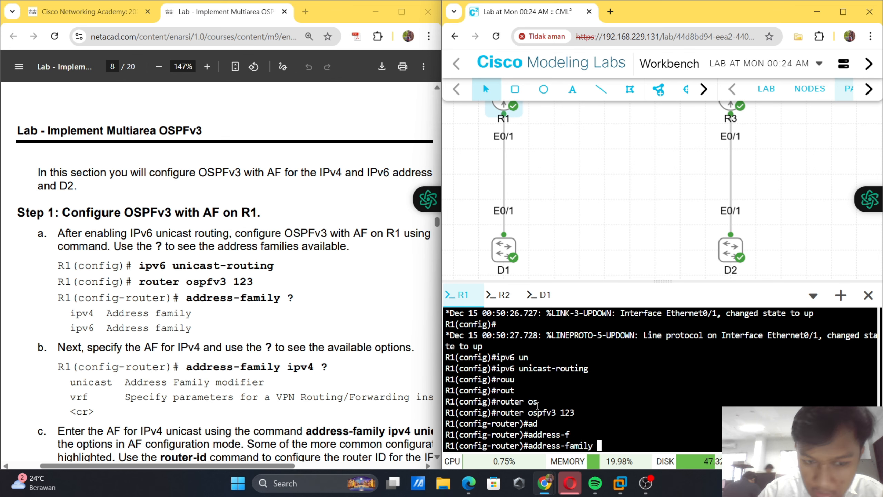
text(?)
key(Return)
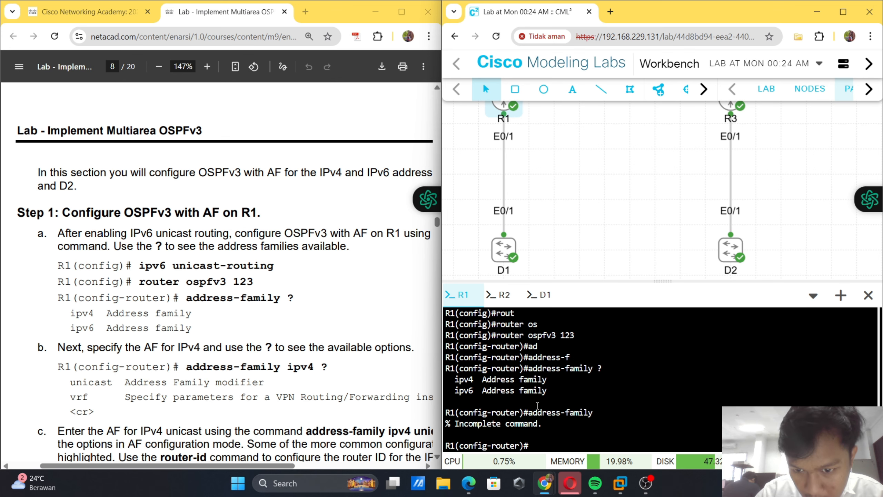
- Display the options for the IPv4 address family on R1 with address-family ipv4 ?, and clear the command line
scroll(334, 325, down, 2)
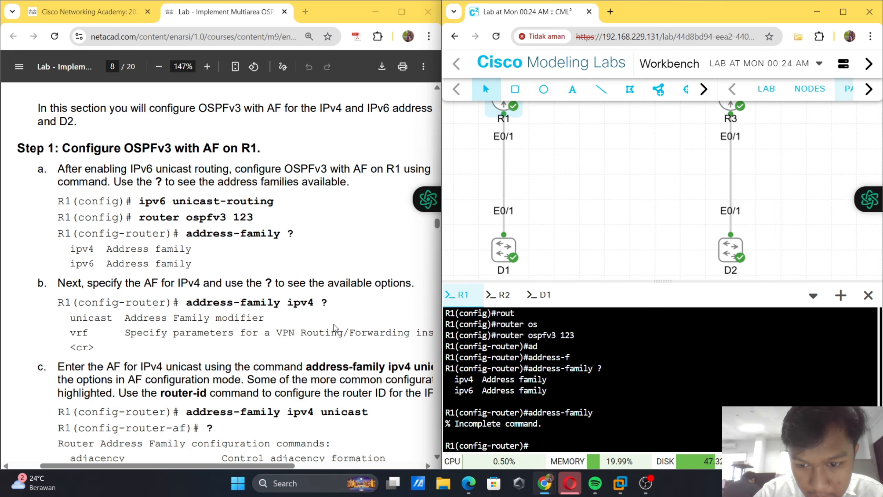
scroll(334, 325, down, 1)
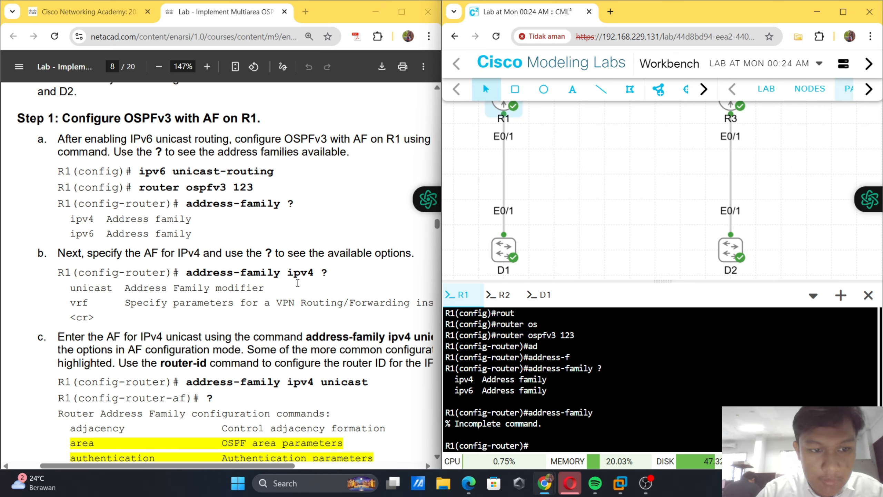
key(Up)
key(BackSpace)
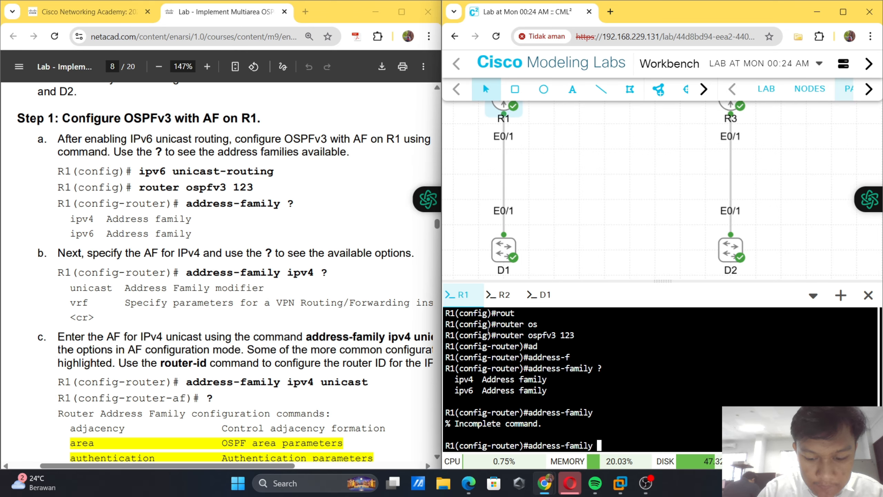
text(ipv)
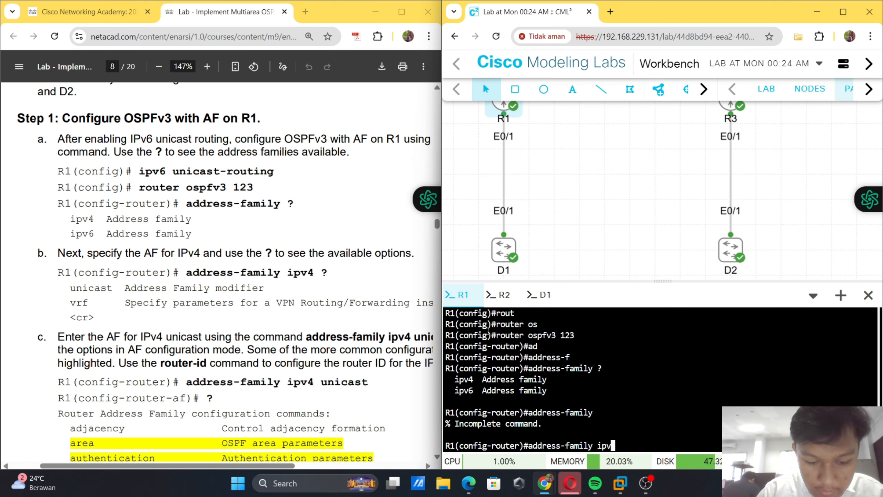
text(4 )
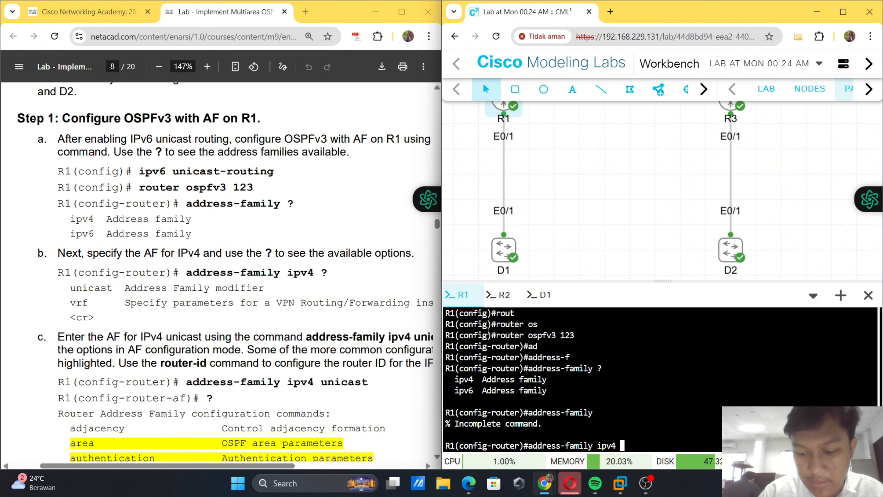
text(?)
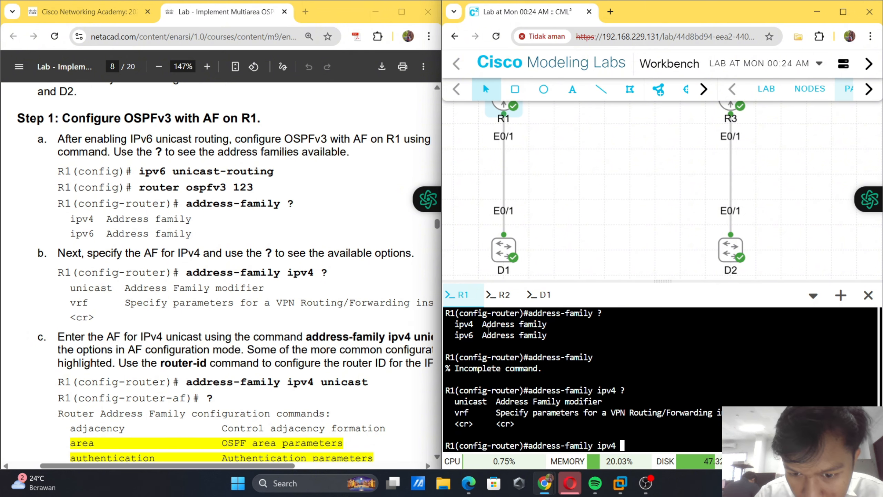
key(BackSpace)
key(BackSpace)
key(BackSpace)
key(BackSpace)
key(BackSpace)
key(BackSpace)
key(BackSpace)
key(BackSpace)
key(BackSpace)
key(BackSpace)
key(BackSpace)
key(BackSpace)
key(BackSpace)
key(BackSpace)
key(BackSpace)
key(BackSpace)
key(BackSpace)
key(BackSpace)
key(BackSpace)
key(BackSpace)
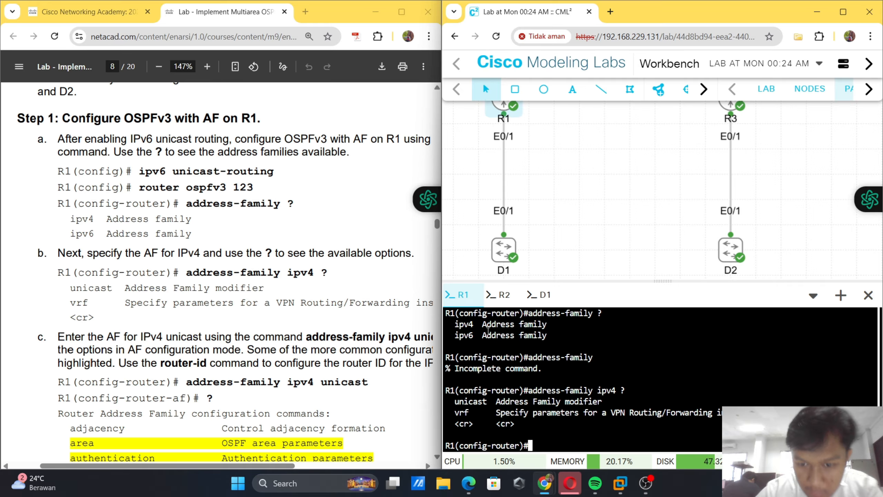
- Follow step c of the lab guide and enter R1's IPv4 unicast address family with address-family ipv4 unicast
scroll(251, 261, down, 2)
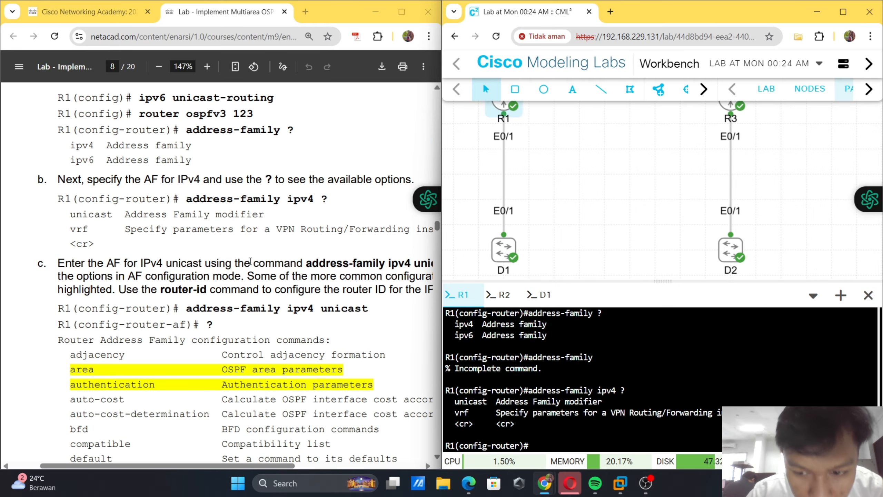
scroll(251, 261, down, 2)
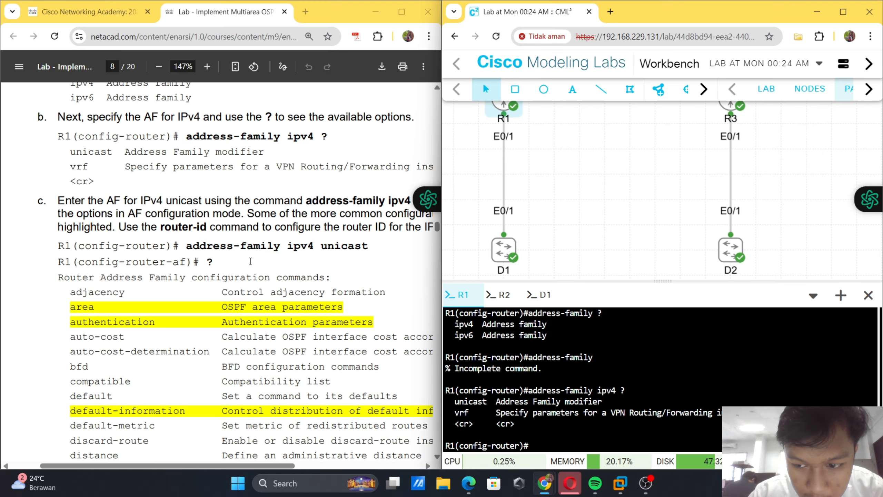
scroll(251, 261, down, 2)
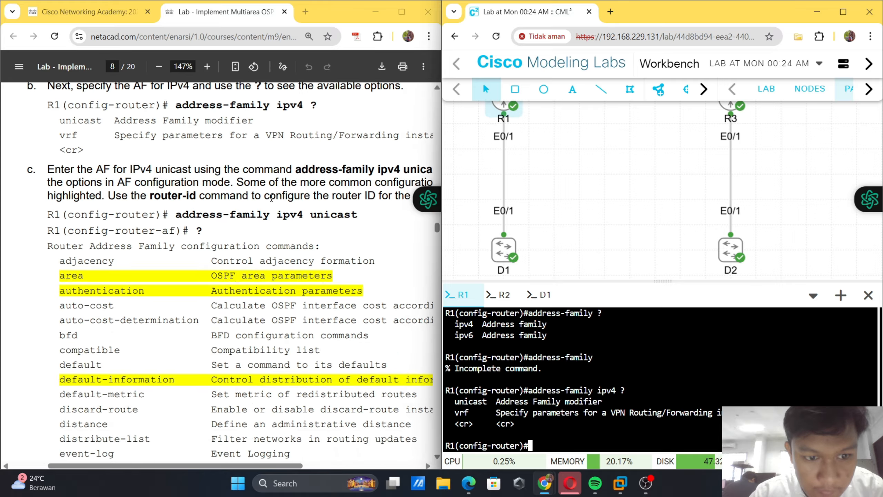
scroll(271, 198, down, 1)
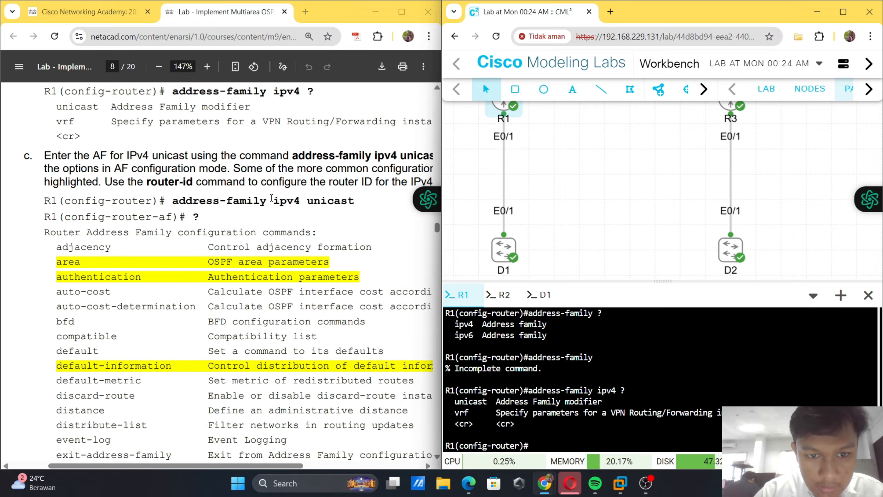
text(add)
key(Tab)
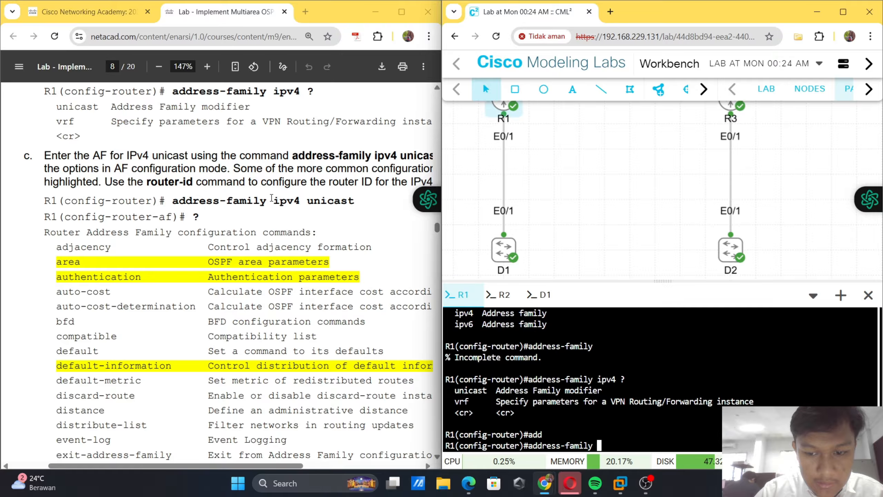
text(ipv4 u)
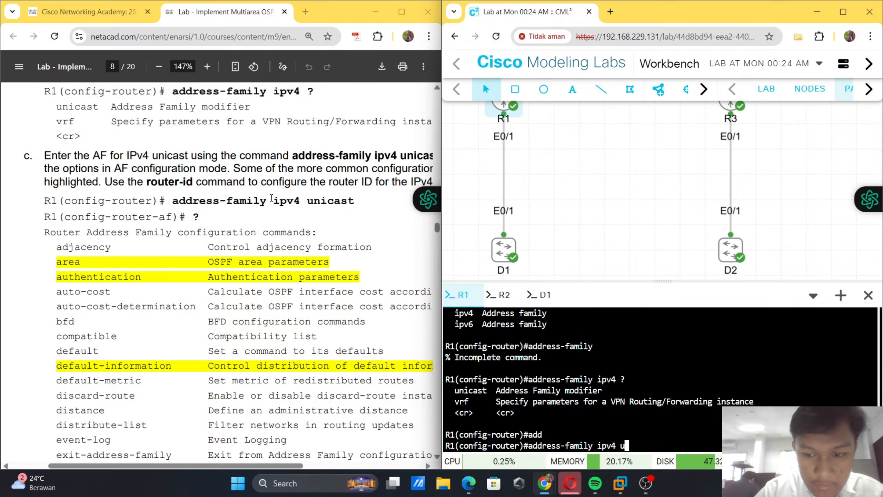
key(Tab)
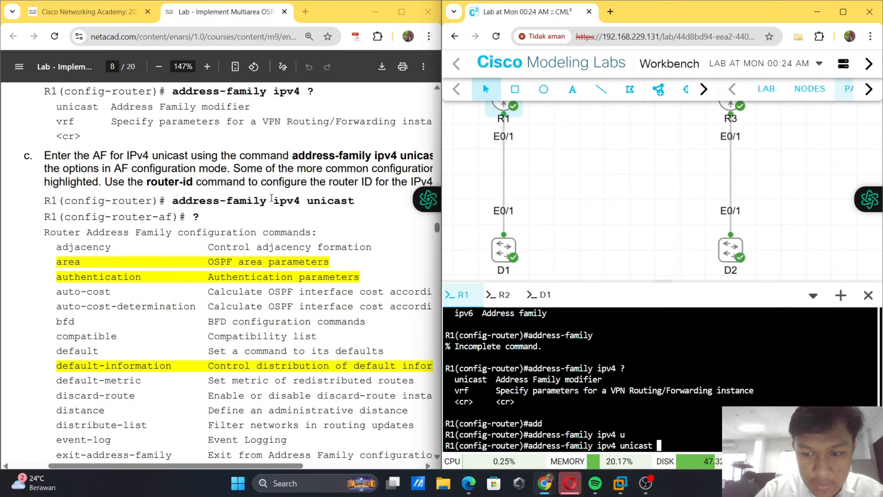
key(Return)
- List the IPv4 address family configuration commands with ? and compare them with the highlighted commands in the lab guide
text(?)
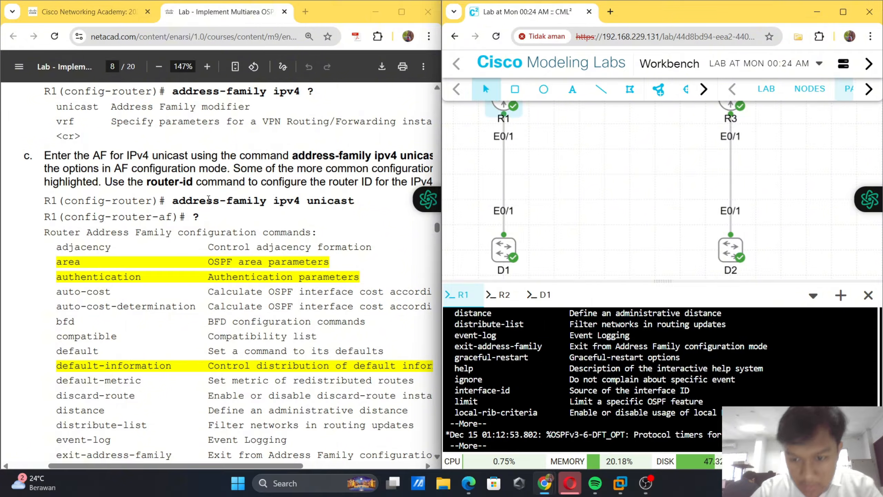
scroll(354, 280, down, 3)
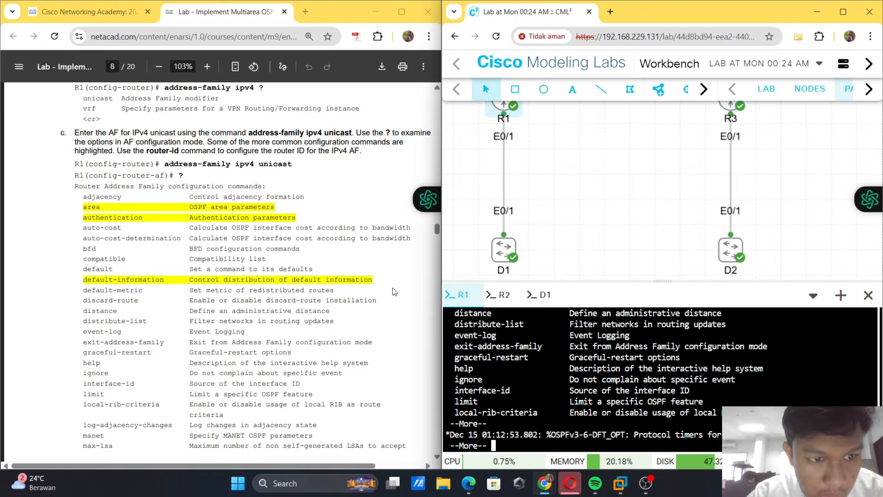
scroll(555, 346, up, 2)
scroll(554, 345, up, 4)
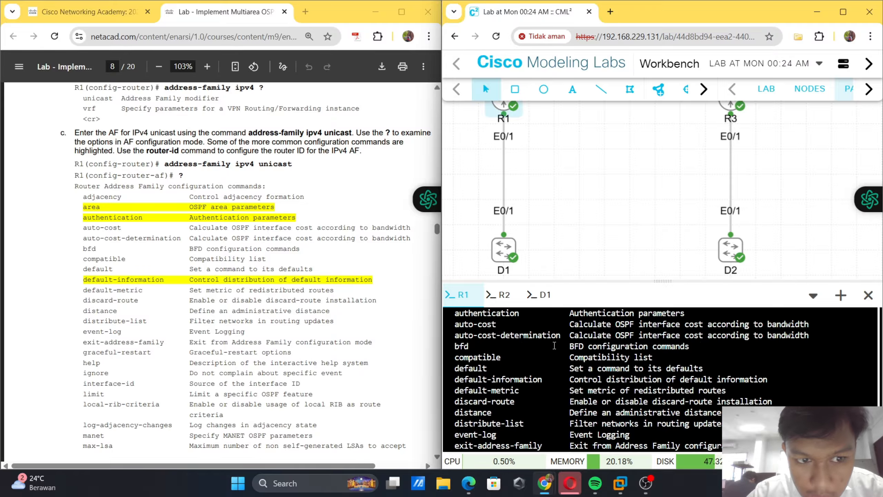
scroll(554, 345, down, 1)
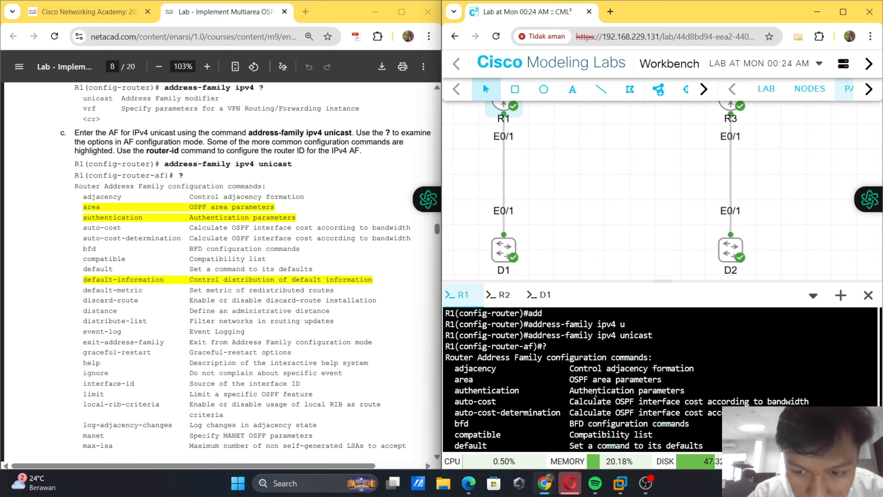
scroll(596, 393, down, 1)
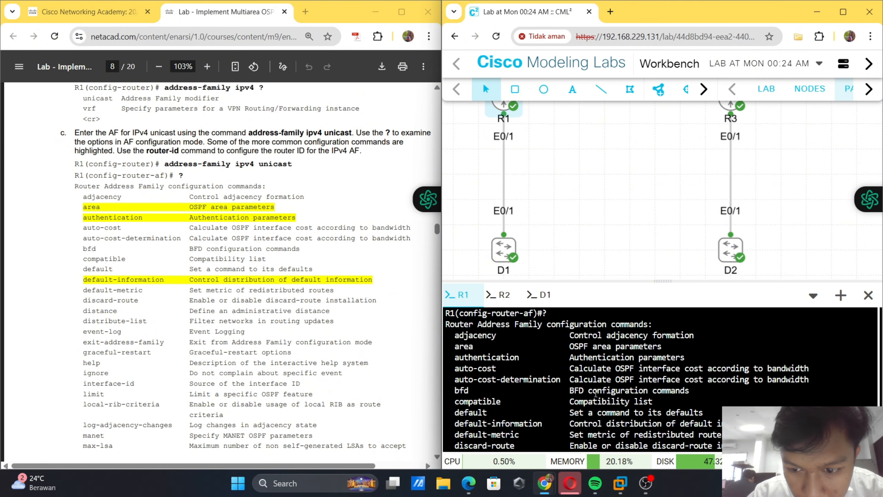
scroll(595, 393, down, 1)
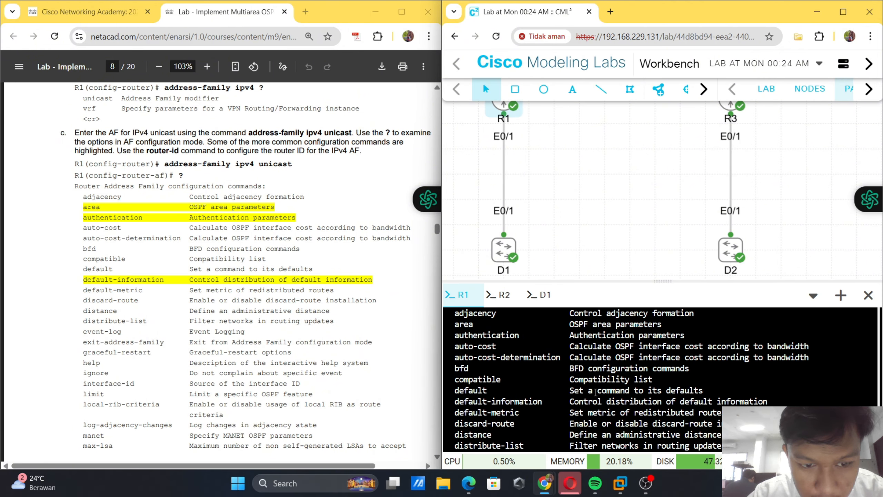
scroll(595, 393, down, 4)
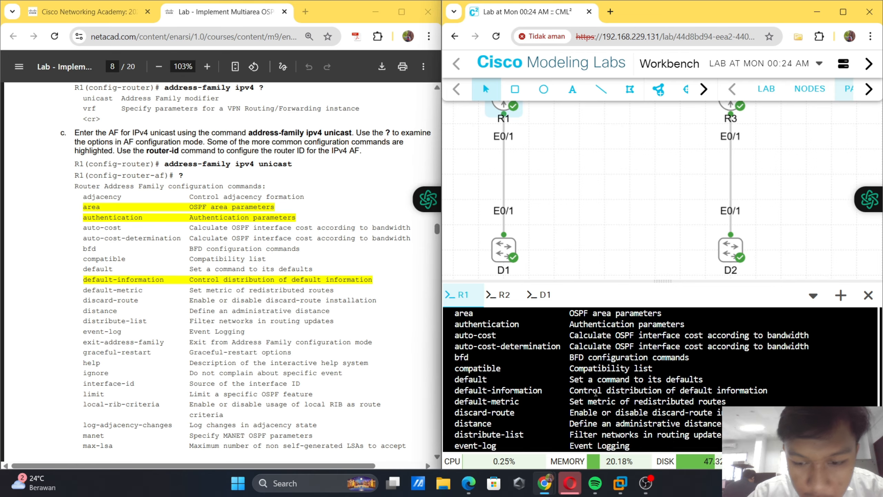
- Page through the rest of R1's IPv4 address family command list and read steps c to e of the lab guide
scroll(326, 277, down, 10)
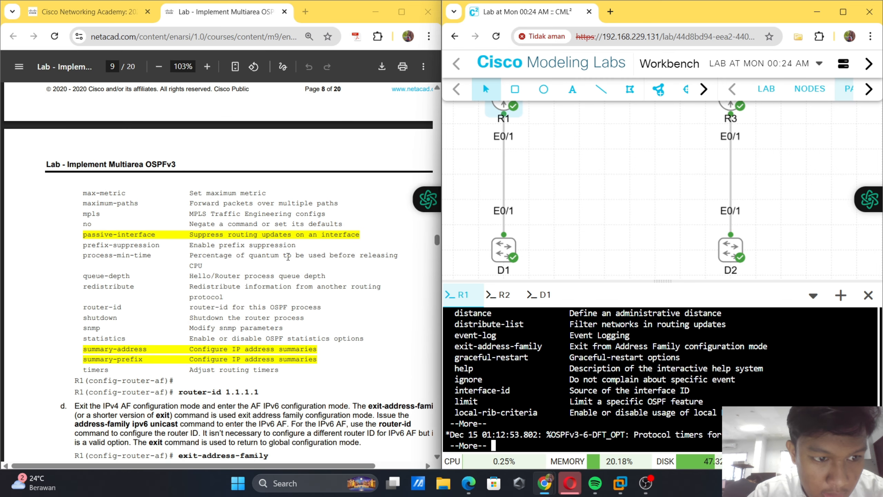
scroll(288, 257, down, 3)
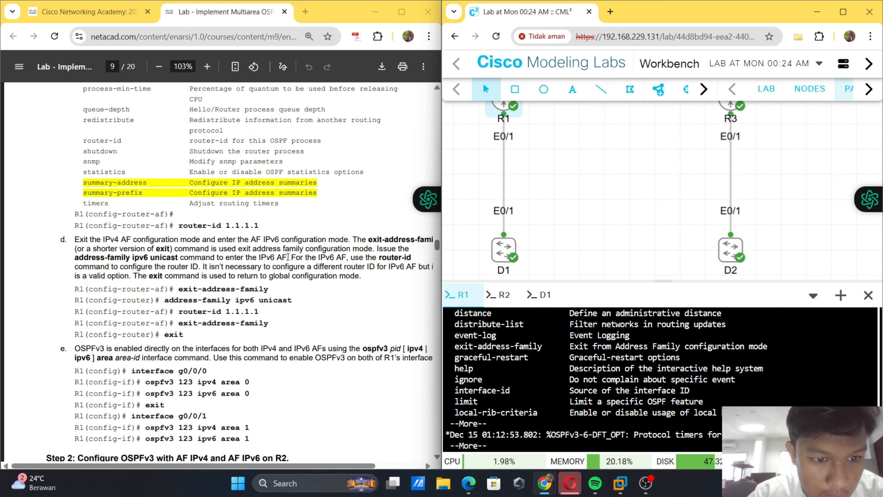
key(Return)
key(Return)
key(Return)
key(Return)
key(Return)
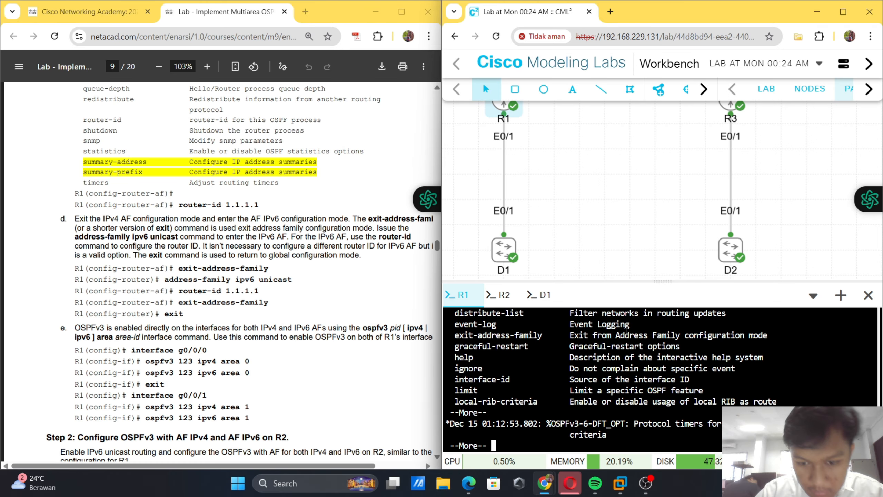
key(Return)
key(Return)
key(Return)
key(Return)
key(Return)
key(Return)
key(Return)
key(Return)
key(Return)
key(Return)
key(Return)
key(Return)
key(Return)
key(Return)
key(Return)
key(Return)
key(Return)
key(Return)
key(Return)
key(Return)
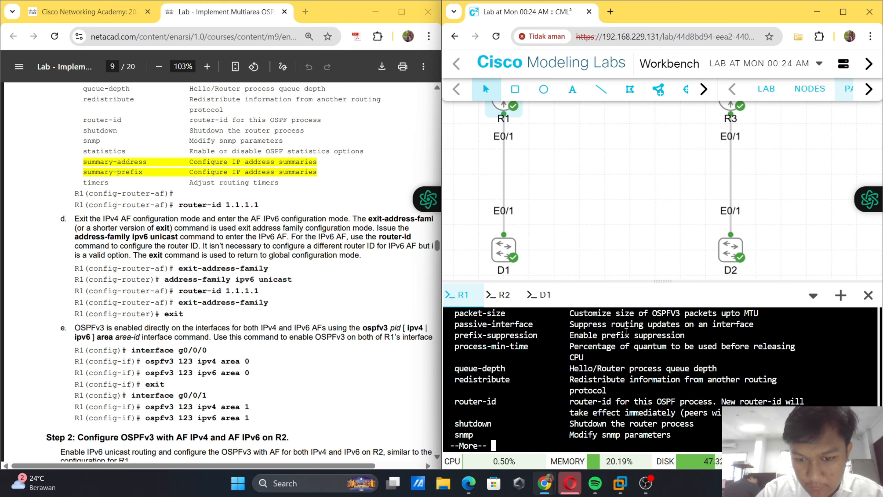
- Set the router ID of R1's IPv4 address family with router-id 1.1.1.1
text(router-af)#route)
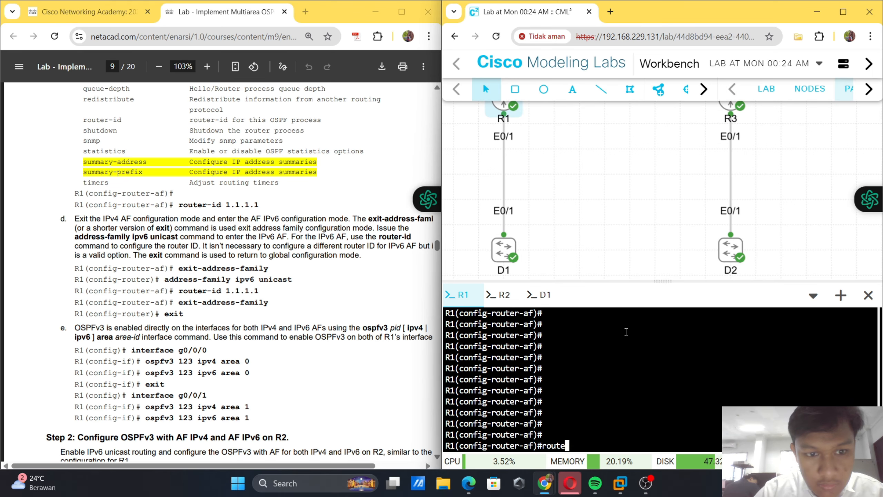
key(Tab)
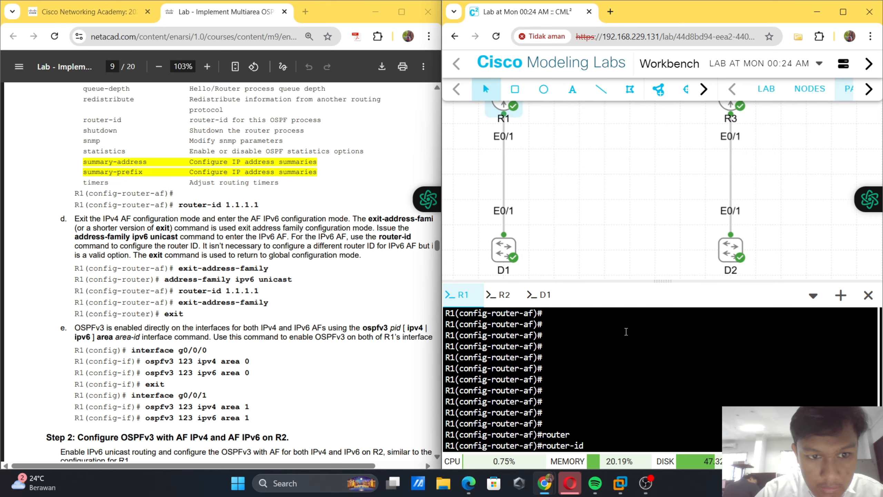
text(1.1.1.1)
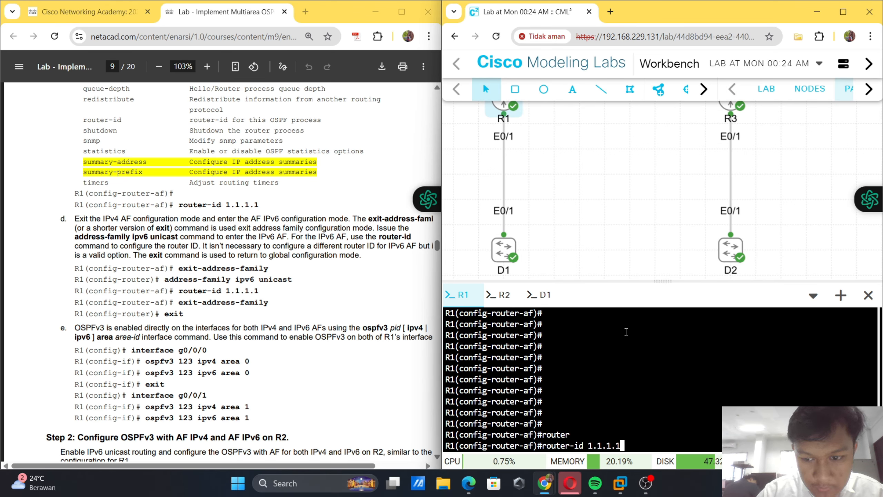
key(Return)
- Leave R1's IPv4 address family with exit-address-family and enter the IPv6 one with address-family ipv6 unicast
text(exi)
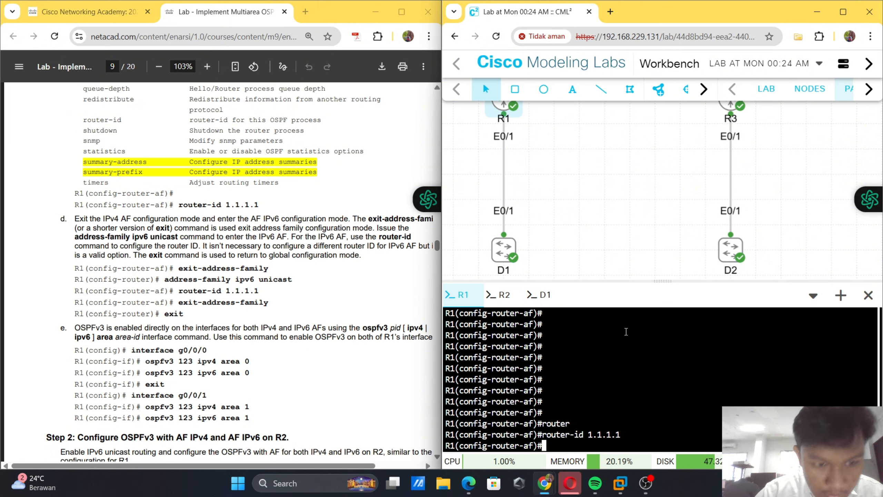
key(Tab)
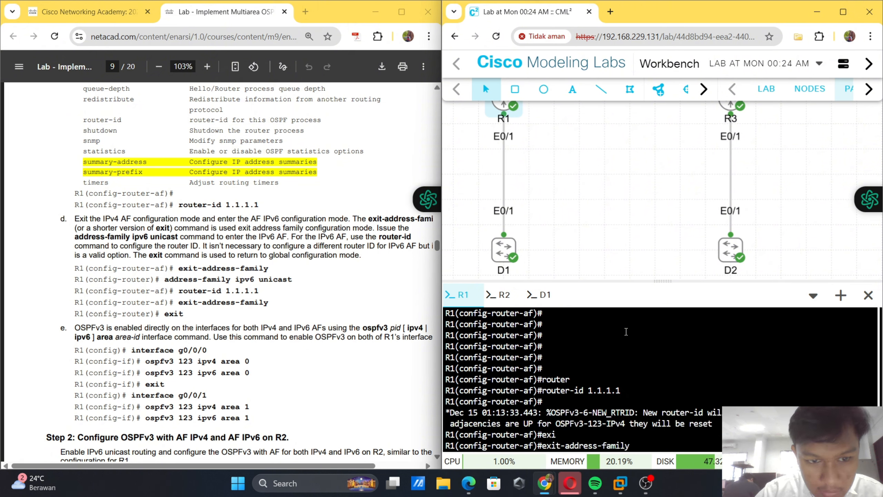
key(Return)
text(ad)
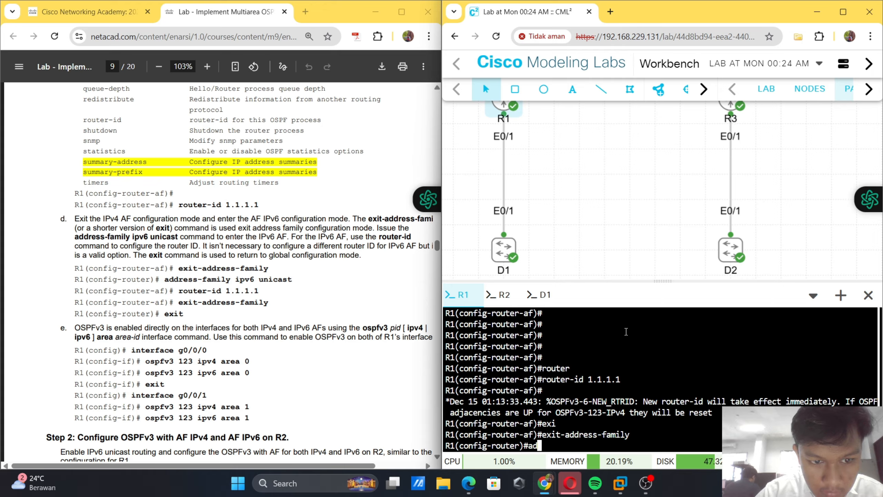
key(Tab)
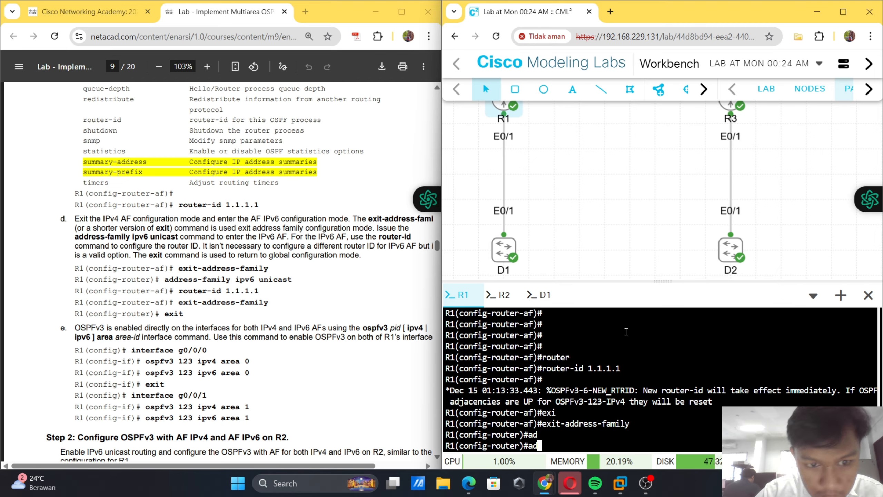
text(dr)
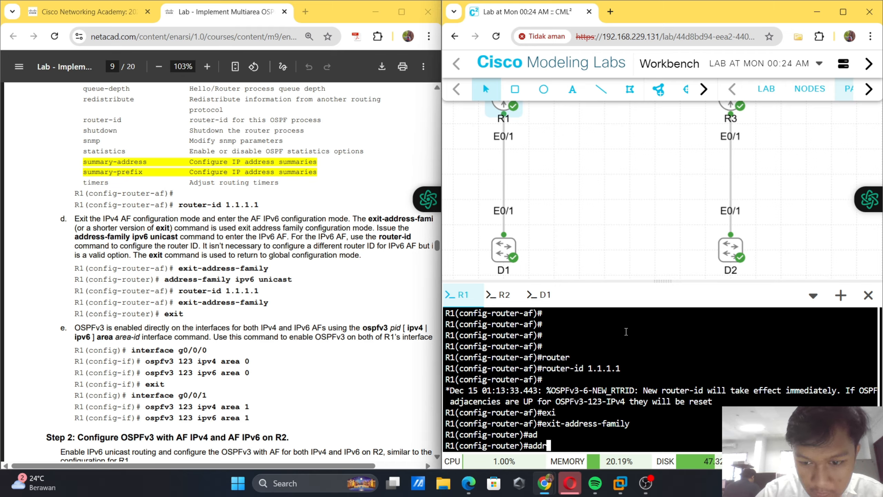
key(Tab)
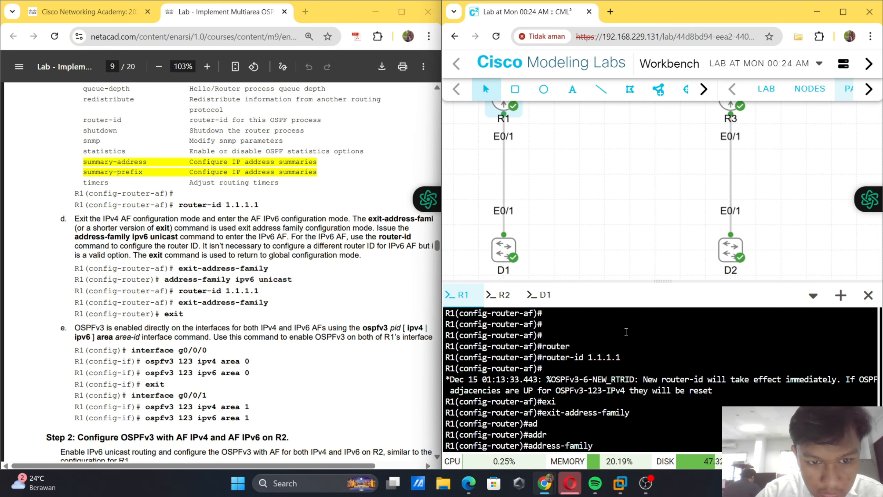
text(ipv6 uu)
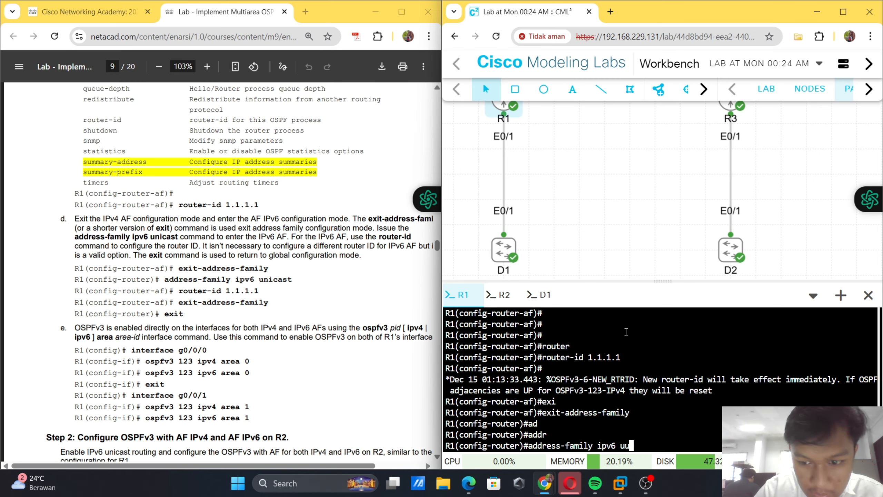
key(BackSpace)
key(Tab)
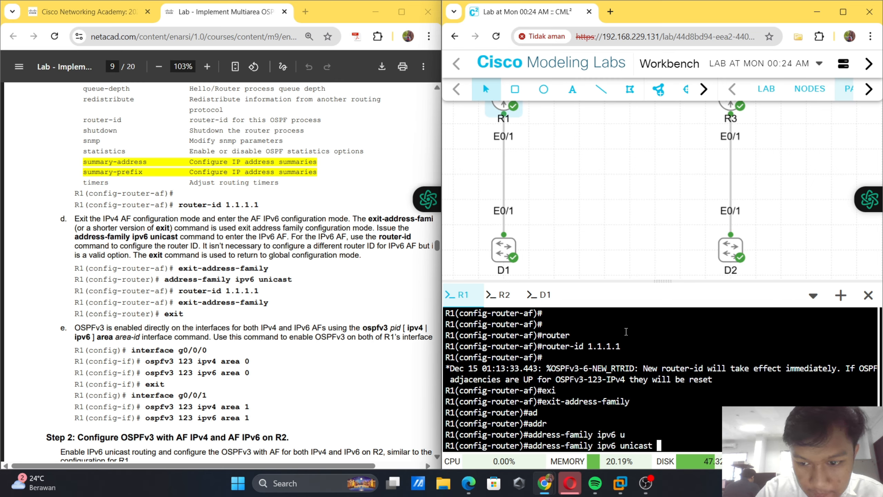
key(Return)
- Set the router ID of R1's IPv6 address family with router-id 1.1.1.1
text(router-af)#ro)
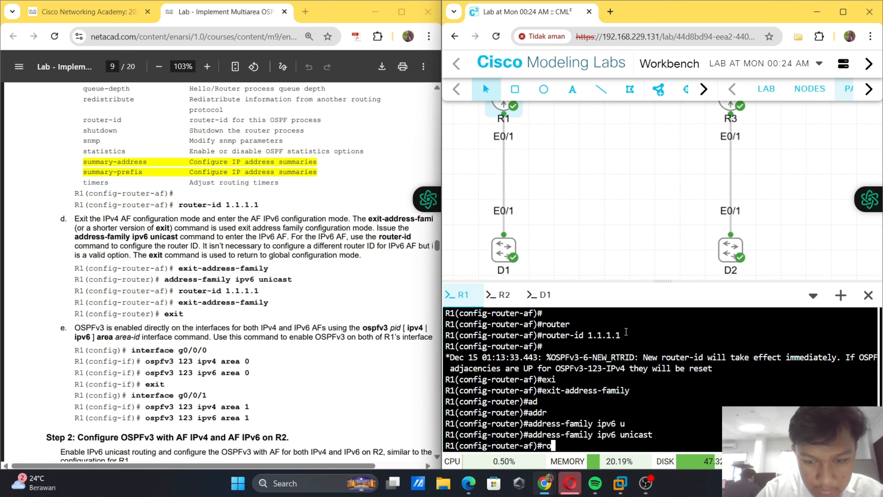
key(Tab)
text(1)
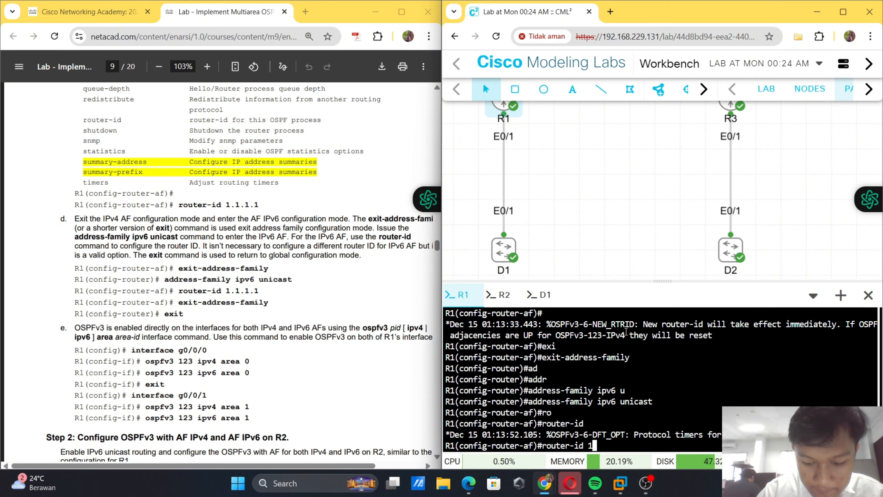
text(.1.1.1)
key(Return)
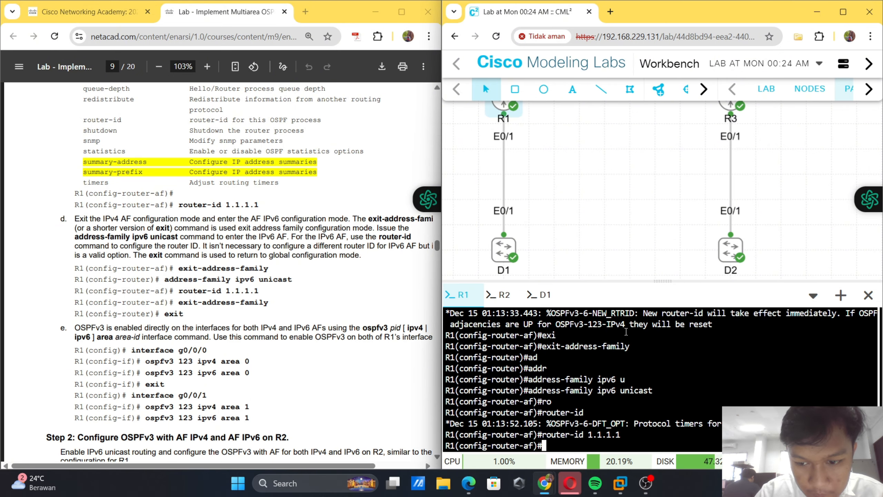
- Return R1 to global configuration mode with exit-address-family followed by exit
text(exi)
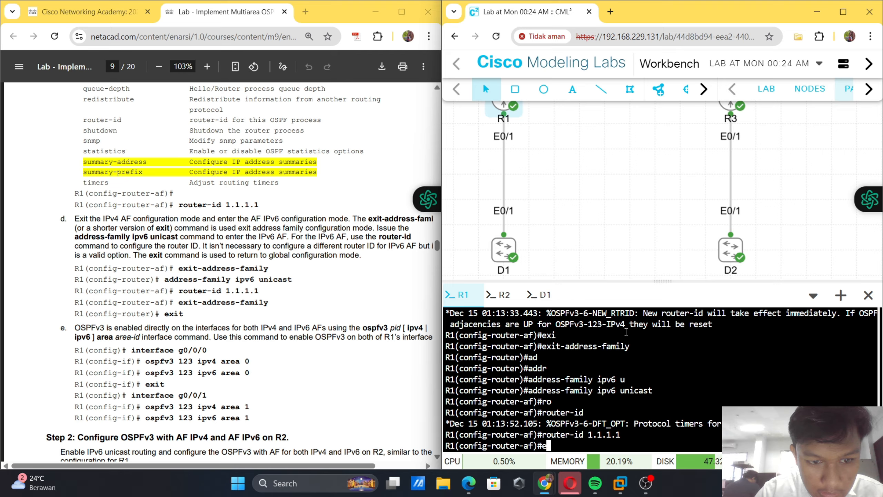
key(Tab)
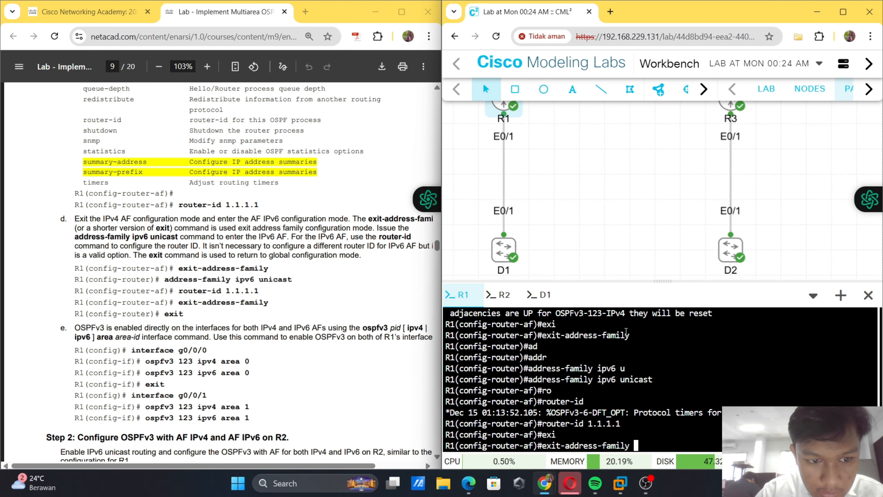
key(Return)
text(exit)
key(Tab)
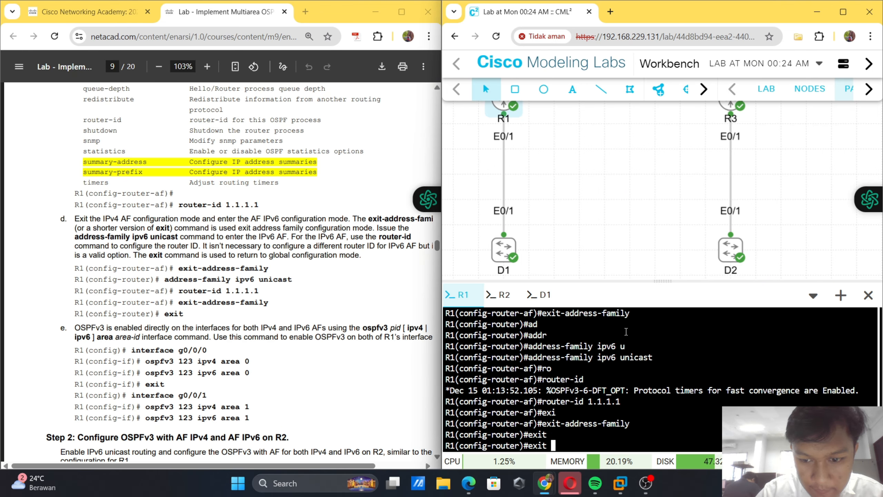
key(Return)
- Follow step e of the lab guide and enter R1's first interface with interface e0/0 in place of g0/0/0
scroll(334, 253, down, 2)
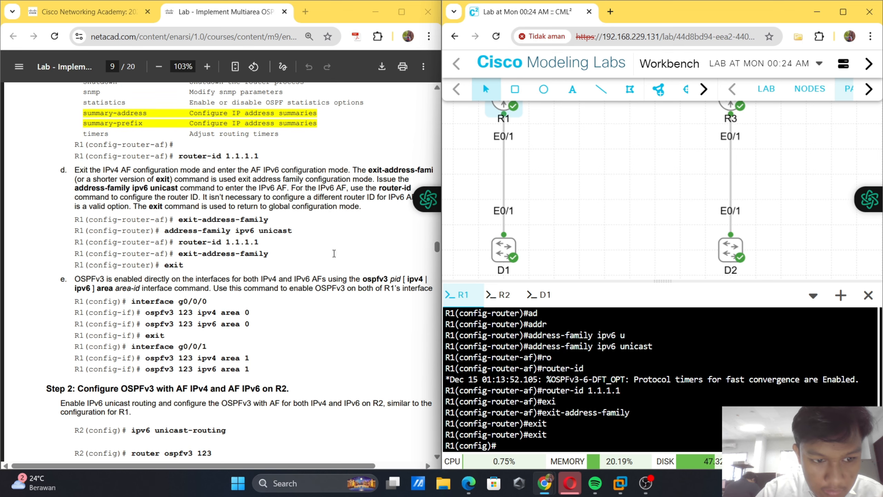
text(in)
key(Tab)
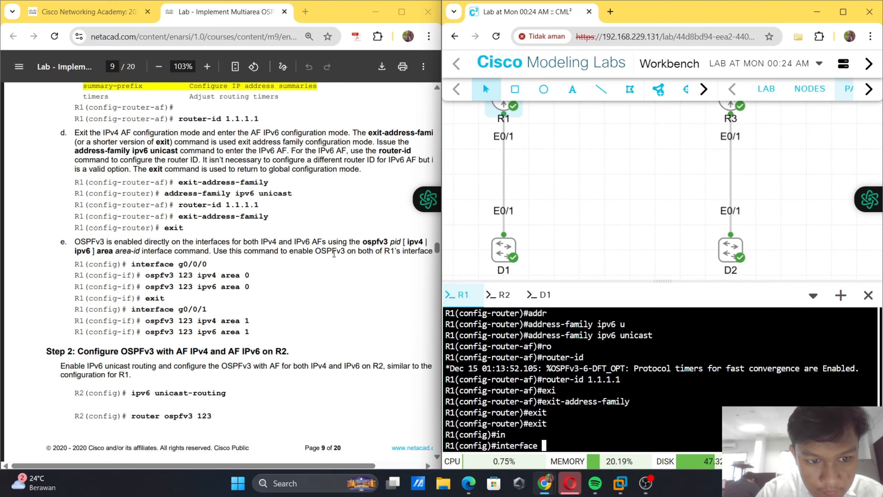
text(e)
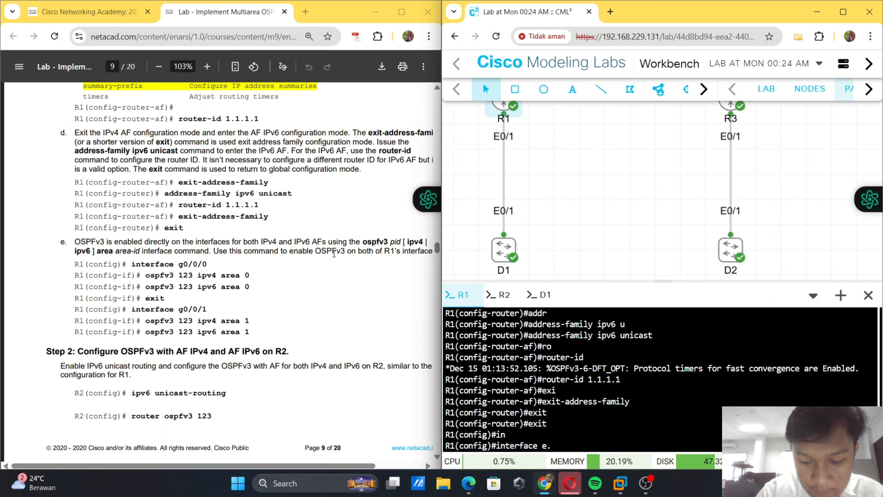
text(/0)
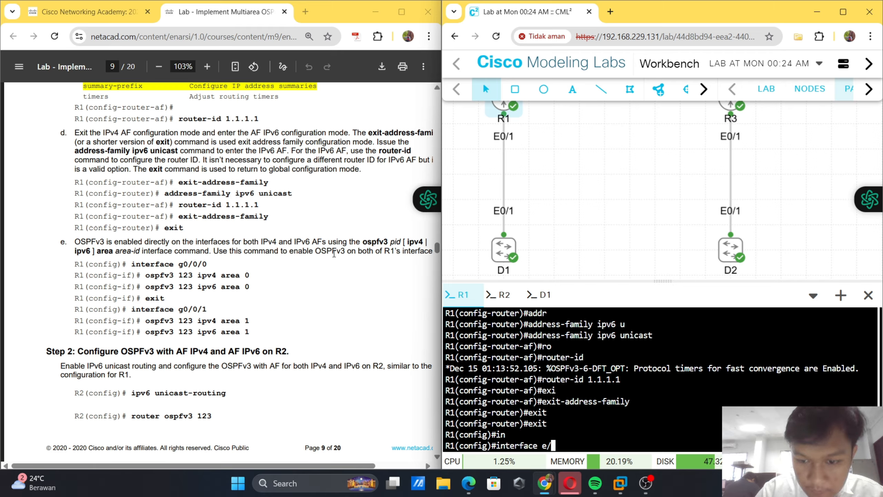
key(BackSpace)
text(0/0)
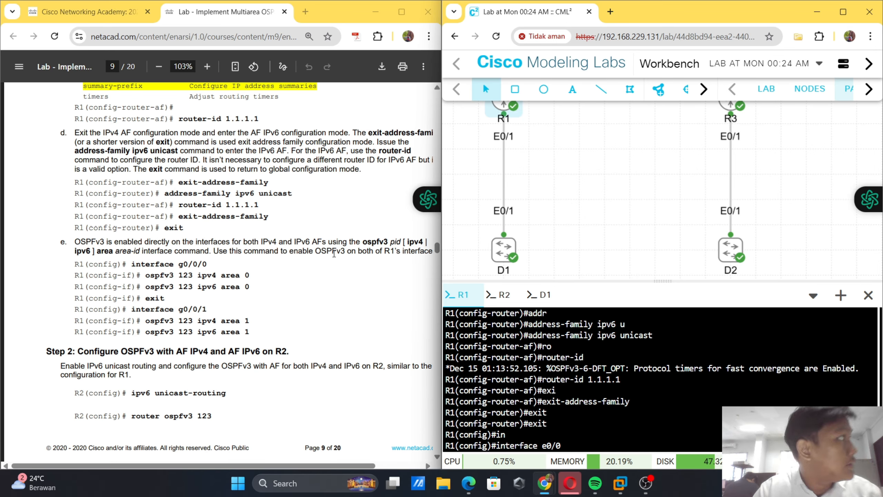
key(Return)
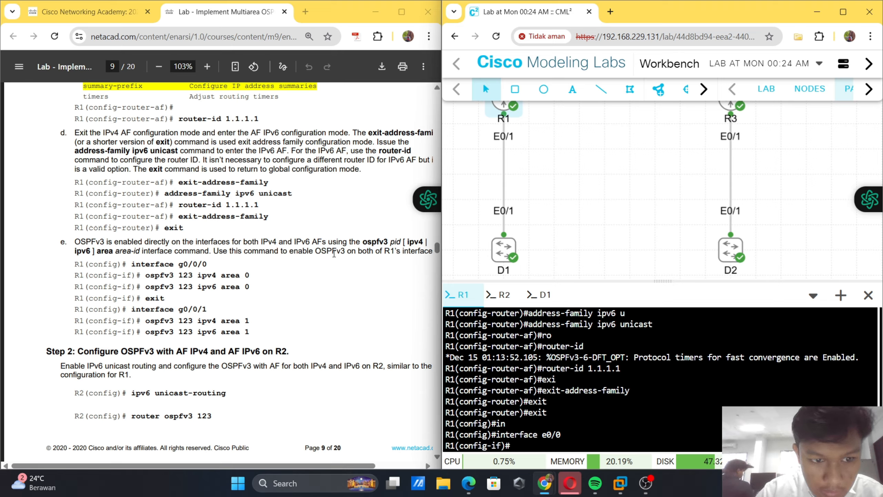
- Enable OSPFv3 for IPv4 on R1's e0/0 interface with ospfv3 123 ipv4 area 0
text(od)
key(Tab)
key(BackSpace)
text(s)
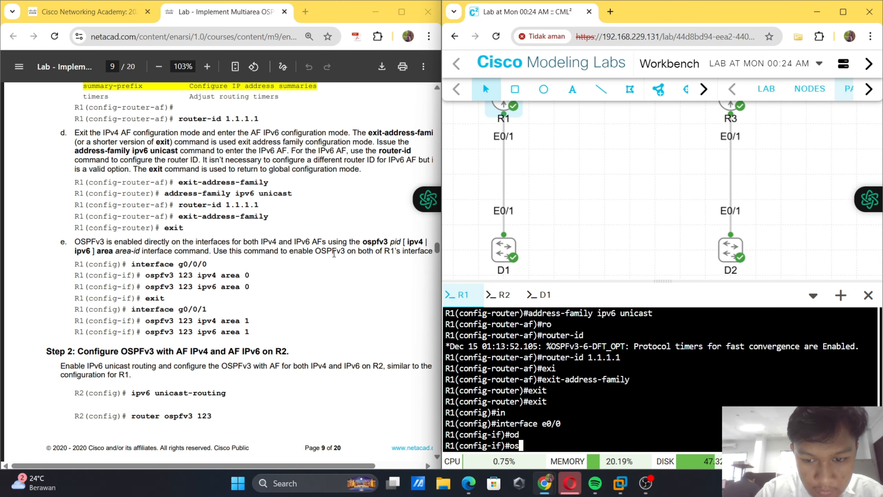
key(Tab)
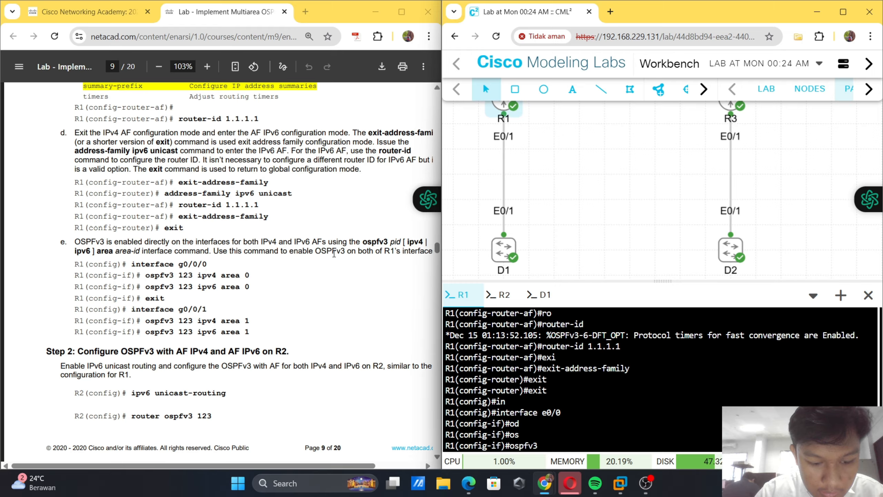
text(123 ip)
key(Tab)
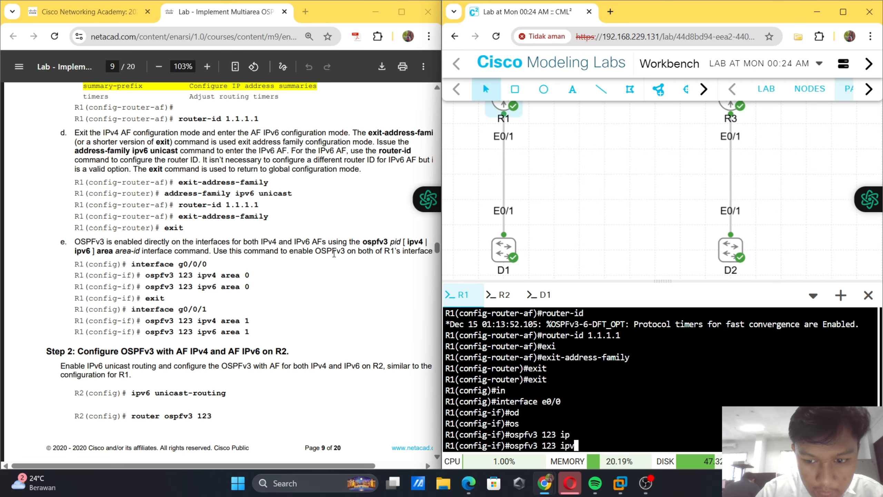
text(v4 are)
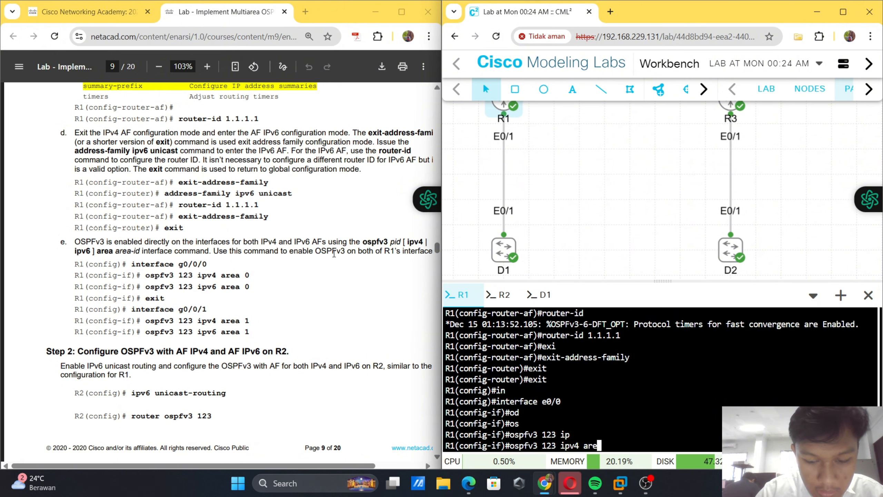
key(Tab)
text(0)
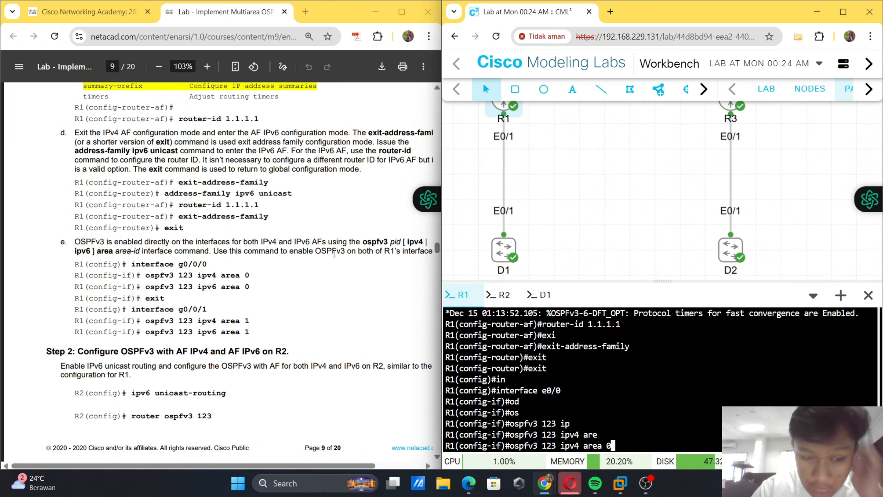
key(Return)
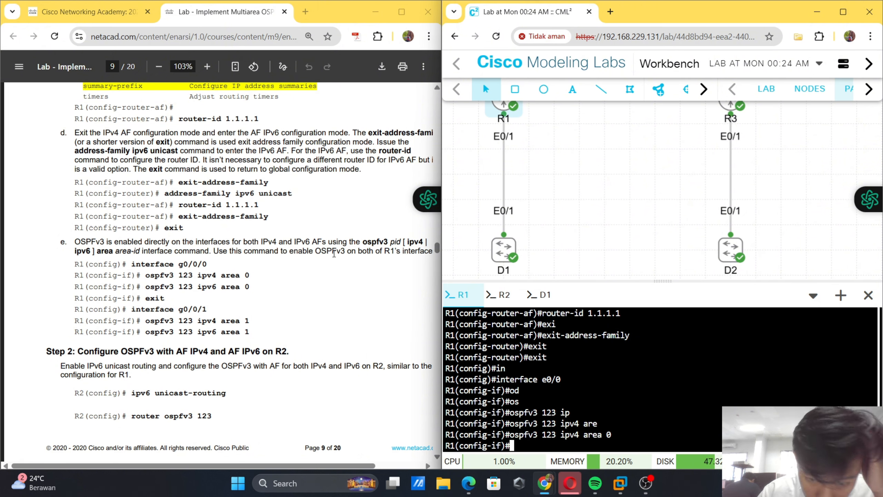
- Enable OSPFv3 for IPv6 on R1's e0/0 interface with ospfv3 123 ipv6 area 0
key(Up)
key(Left)
key(Left)
key(Left)
key(Left)
key(Left)
key(Left)
key(Left)
key(Left)
key(Left)
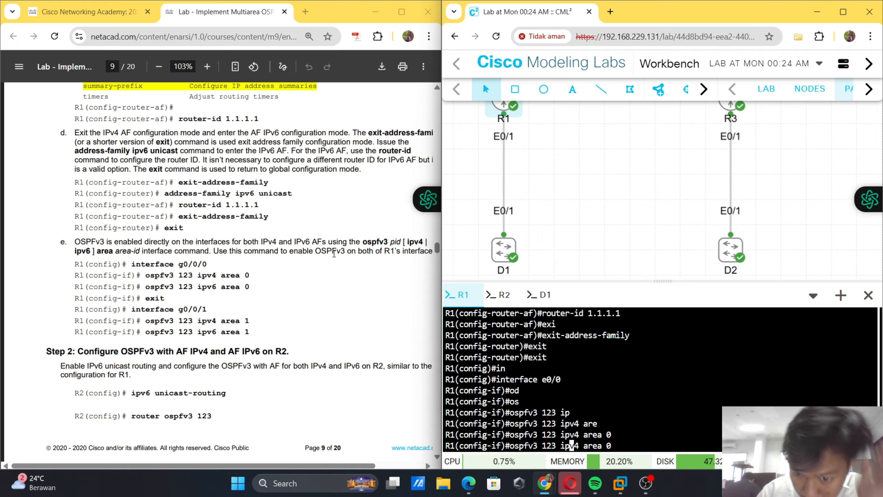
key(Right)
key(Delete)
text(6)
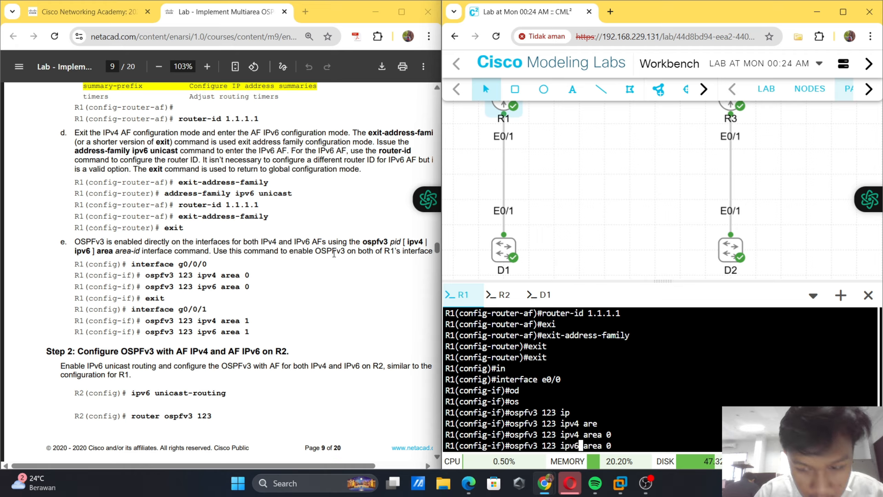
key(Return)
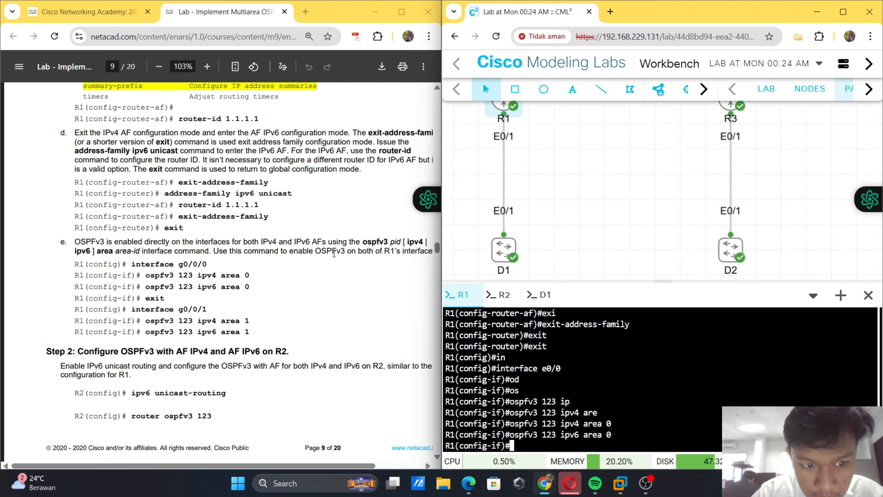
- Leave R1's e0/0 configuration with exit and enter its second interface with interface e0/1 in place of g0/0/1
text(exit)
key(Return)
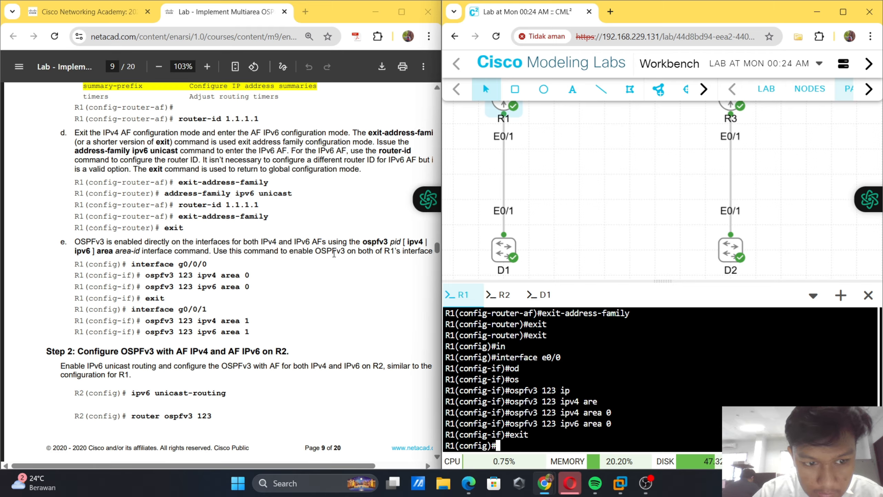
text(in)
key(Tab)
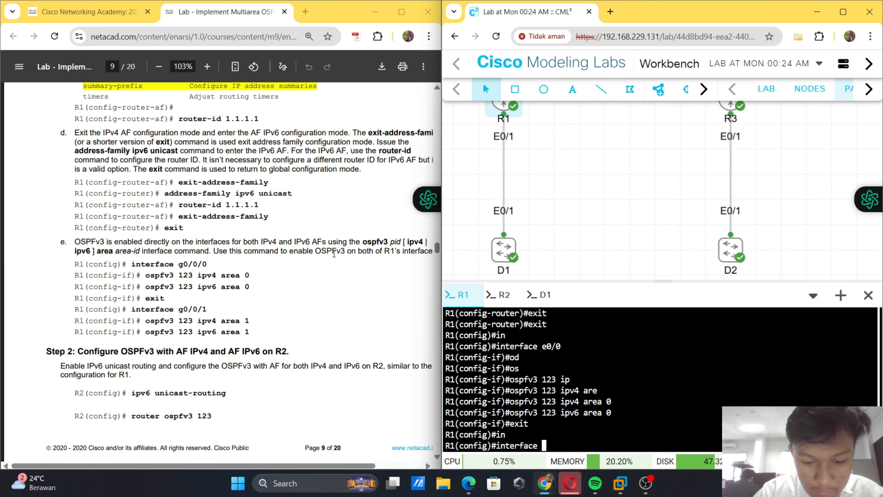
text(e0/)
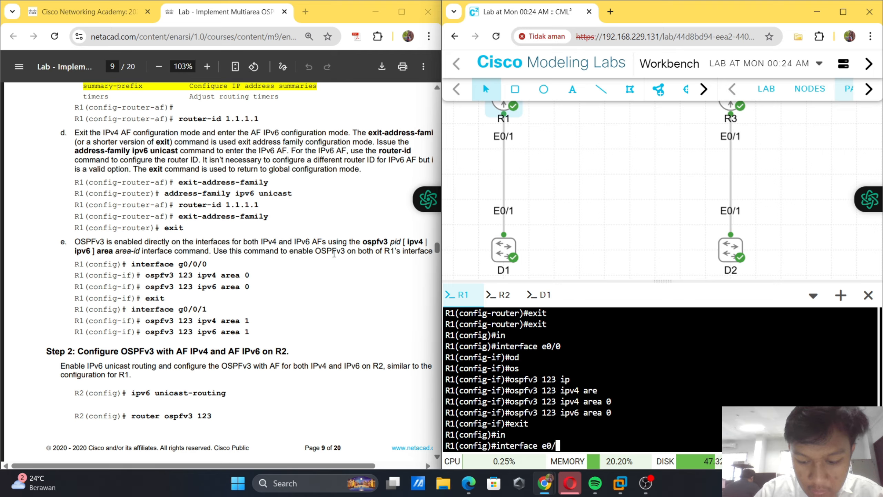
text(1)
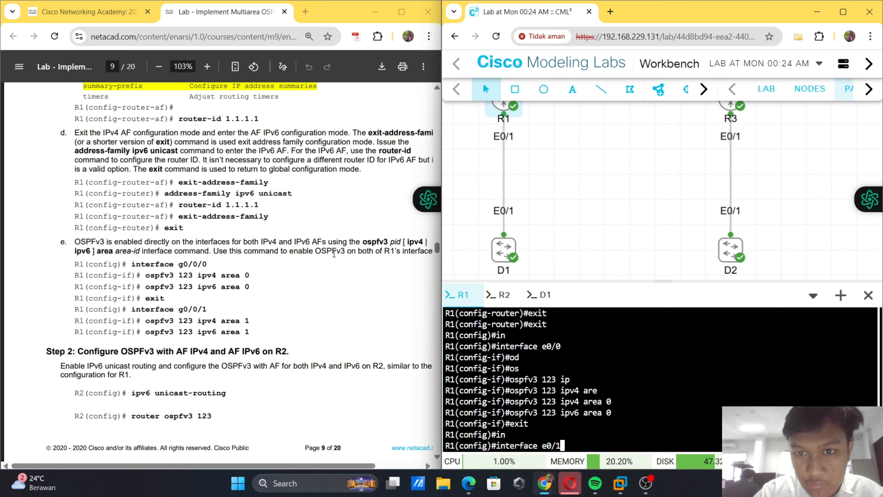
key(Return)
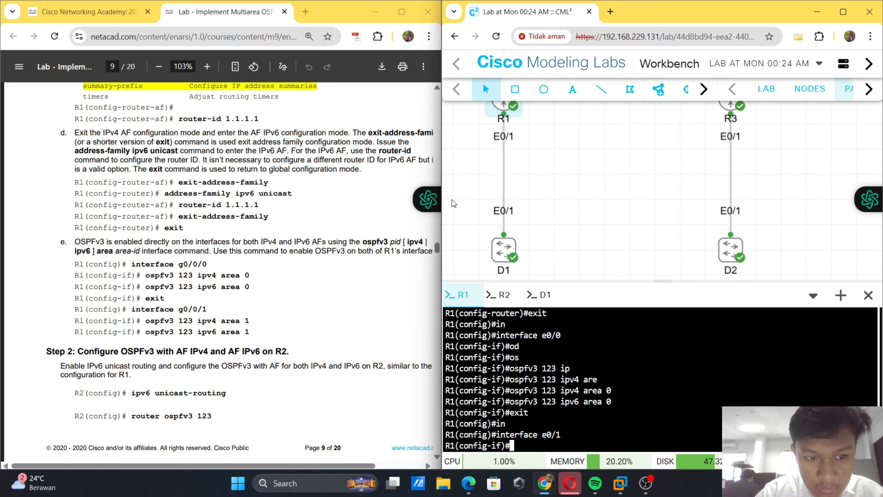
- Enable OSPFv3 for IPv4 on R1's e0/1 interface with ospfv3 123 ipv4 area 1
text(os)
key(Tab)
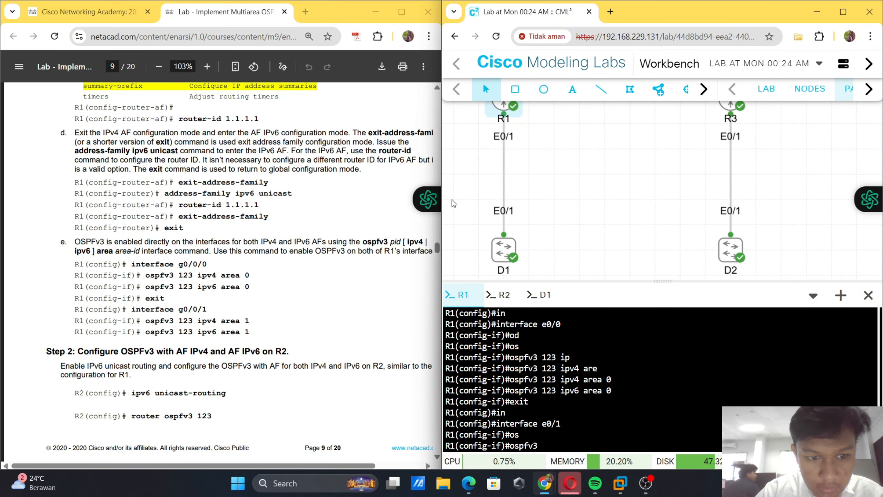
text(123 )
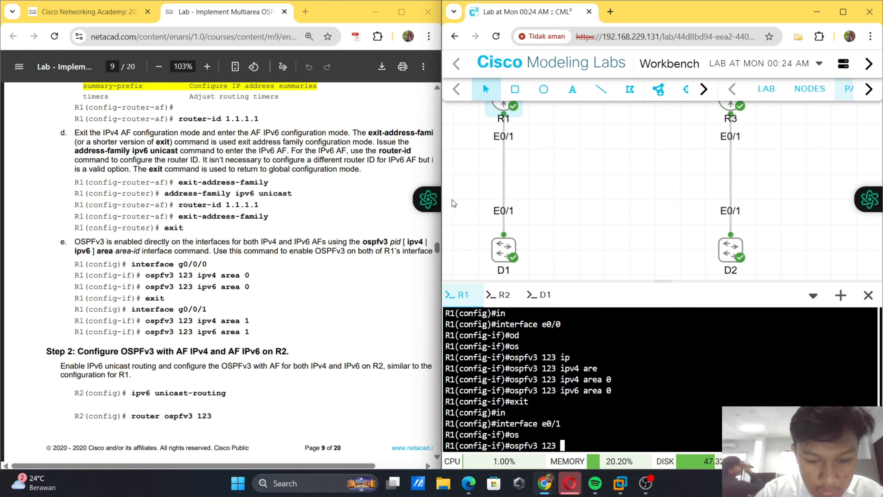
text(ipv4)
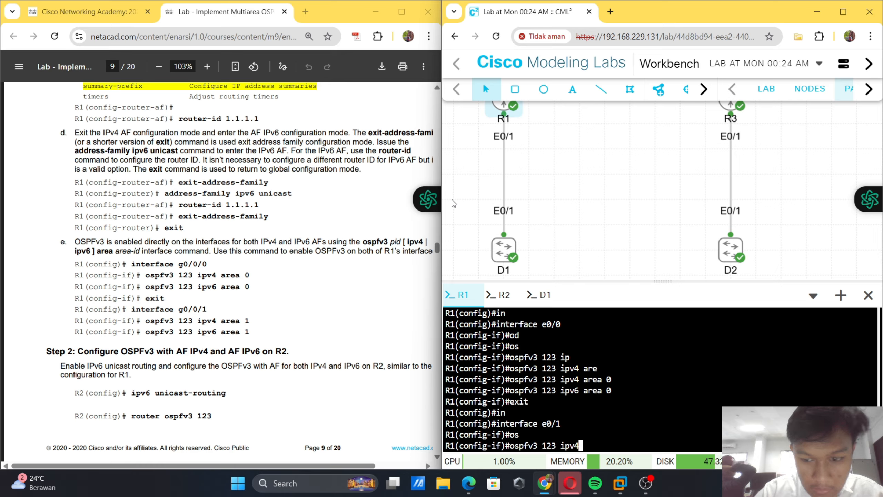
text( area 1)
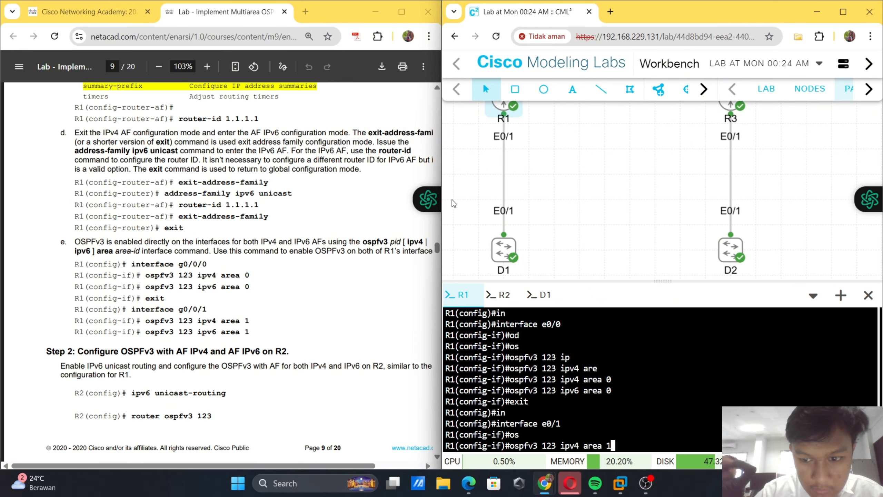
key(Return)
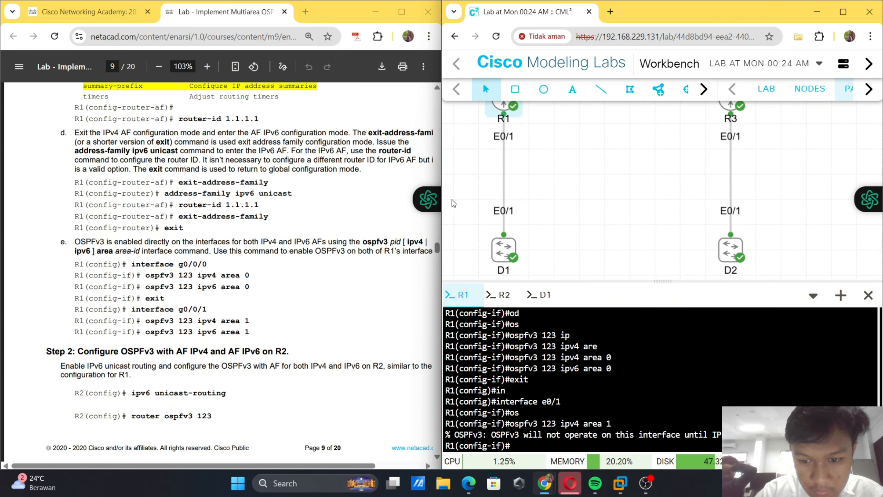
- Enable OSPFv3 for IPv6 on R1's e0/1 interface with ospfv3 123 ipv6 area 1
key(Up)
key(Left)
key(Left)
key(Left)
key(Left)
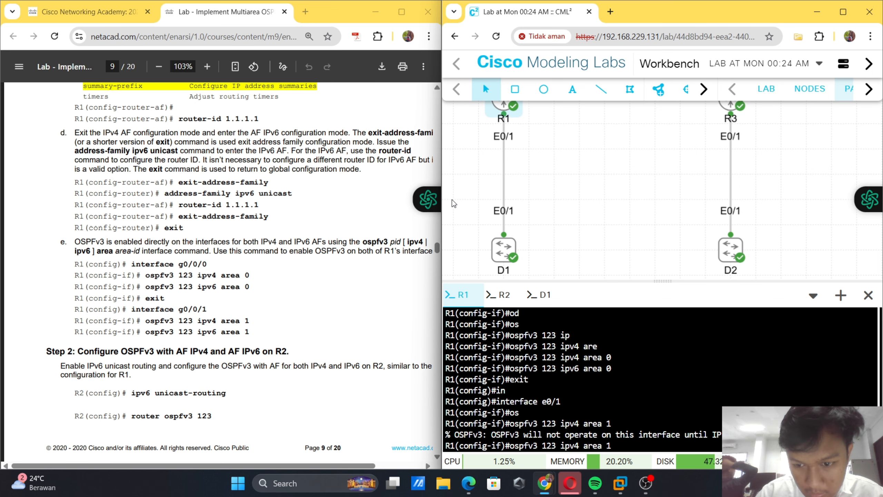
key(Left)
key(Left)
key(Left)
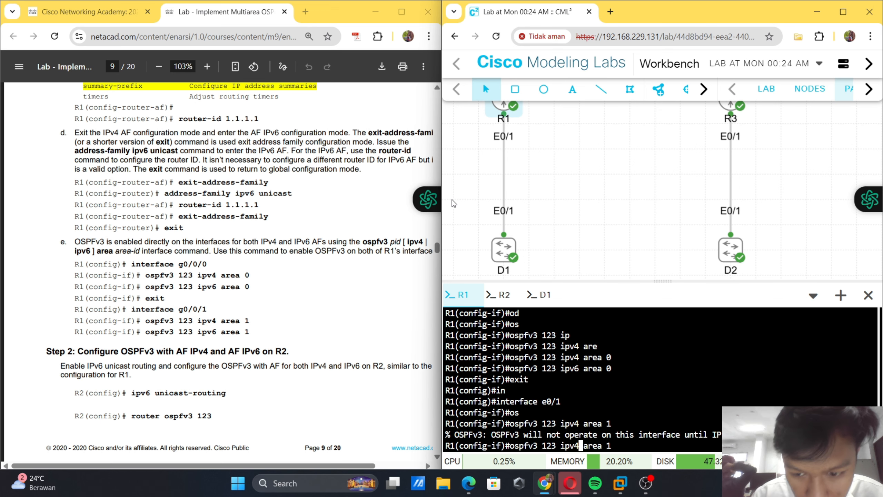
key(BackSpace)
text(6)
key(Return)
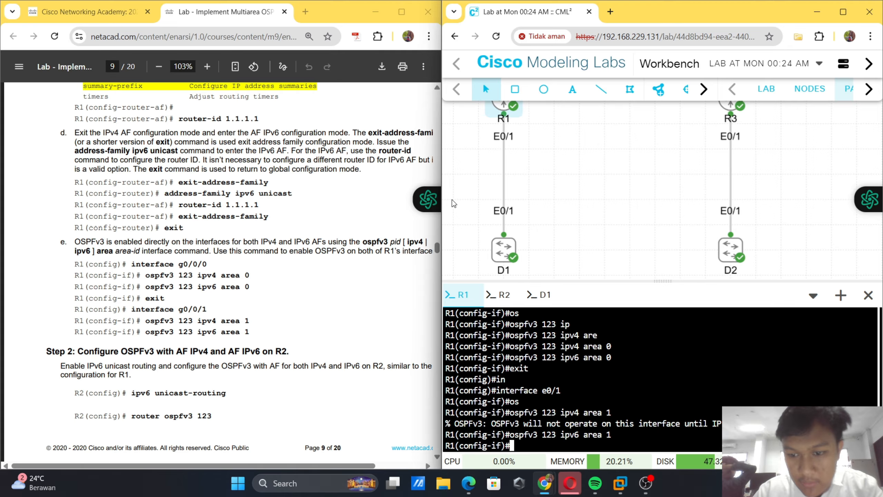
- Switch to R2's console and read Step 2 of the lab guide on configuring OSPFv3 with IPv4 and IPv6 address families on R2
scroll(287, 122, down, 1)
scroll(287, 122, down, 2)
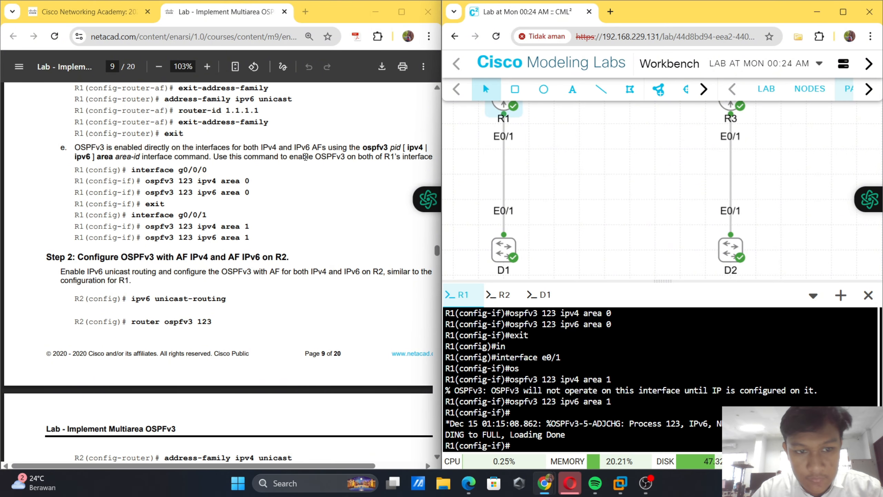
click(501, 297)
scroll(295, 256, down, 1)
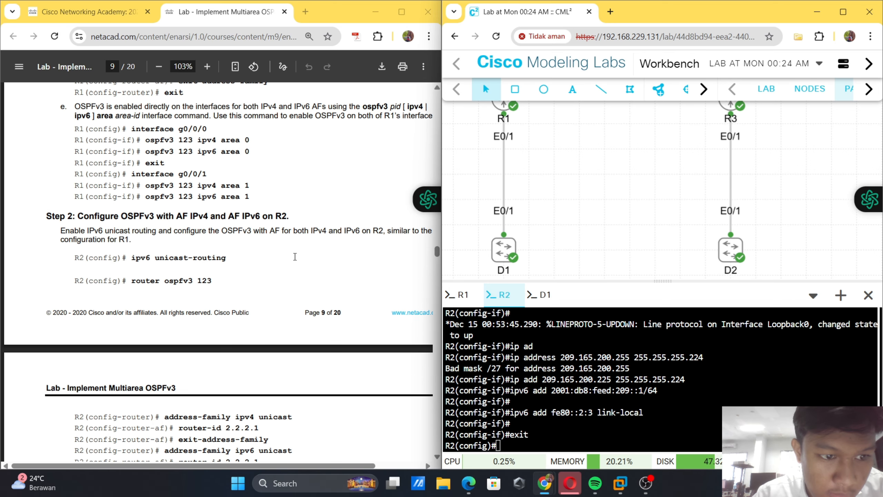
scroll(295, 257, down, 1)
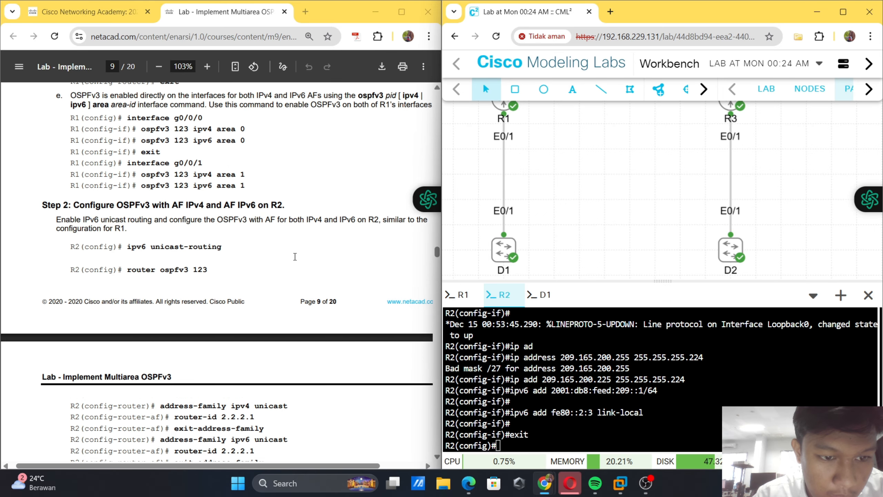
scroll(249, 250, right, 2)
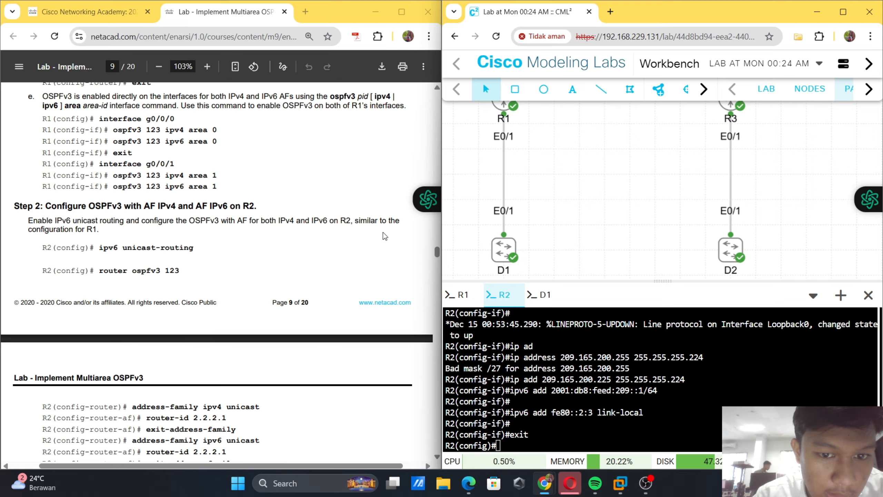
scroll(383, 225, down, 1)
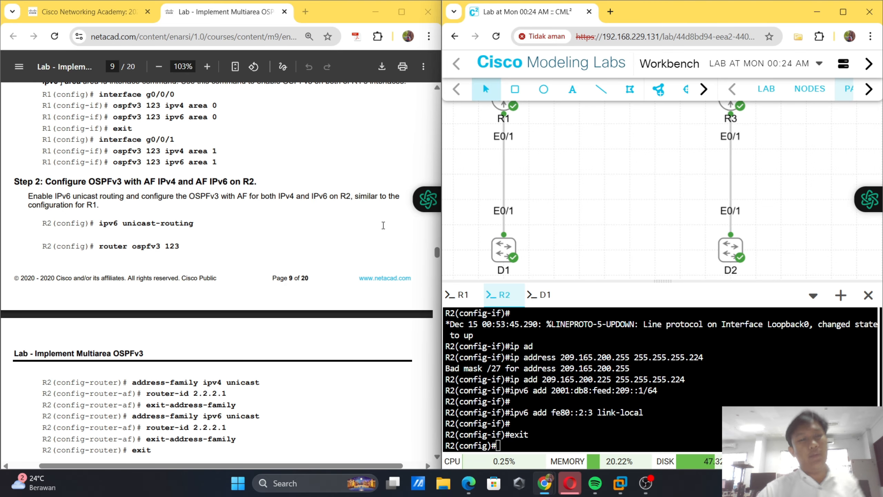
- Enable IPv6 unicast routing in R2's global configuration with ipv6 unicast-routing
click(543, 372)
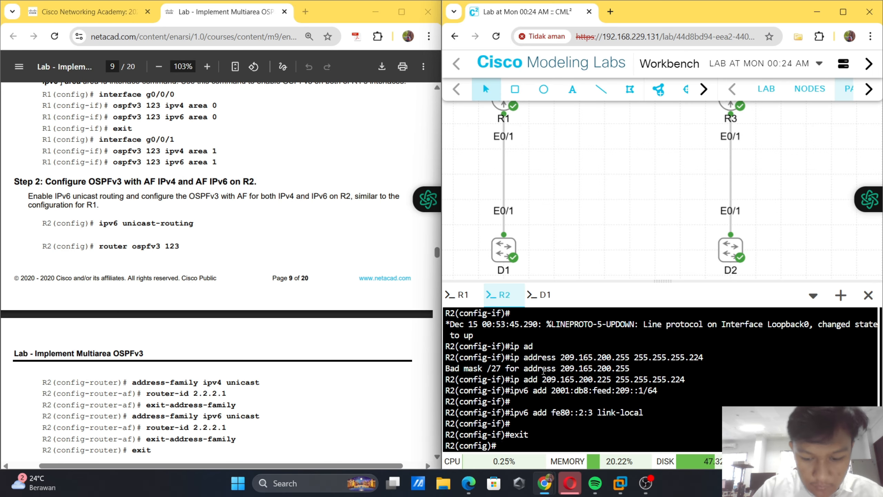
text(ipv)
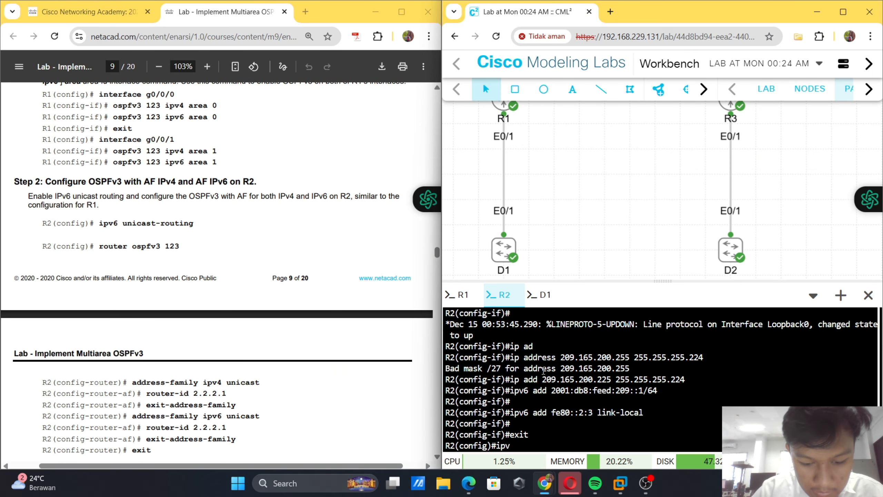
text(6 uni)
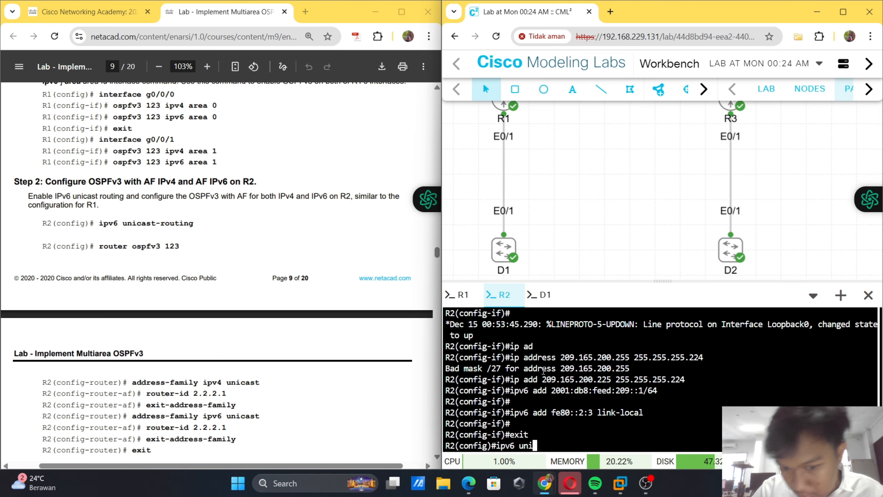
key(Tab)
key(Return)
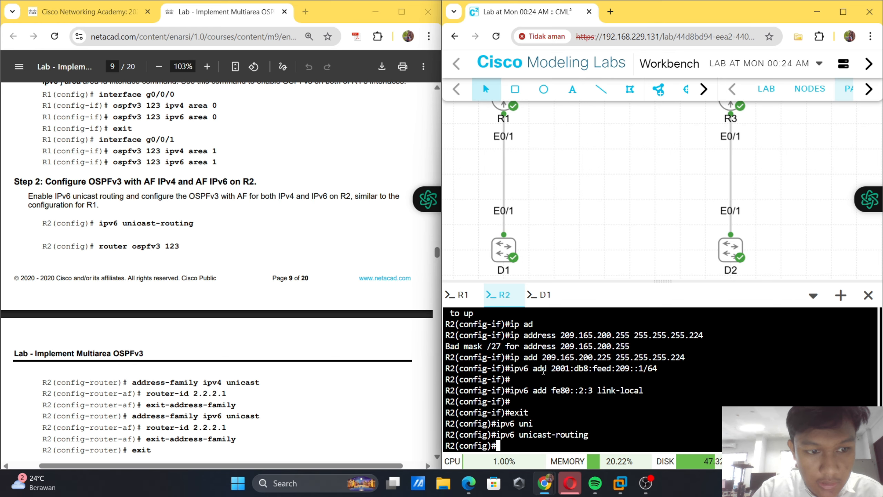
- Create OSPFv3 routing process 123 on R2 with router ospfv3 123
text(rou)
key(Tab)
text(ter os)
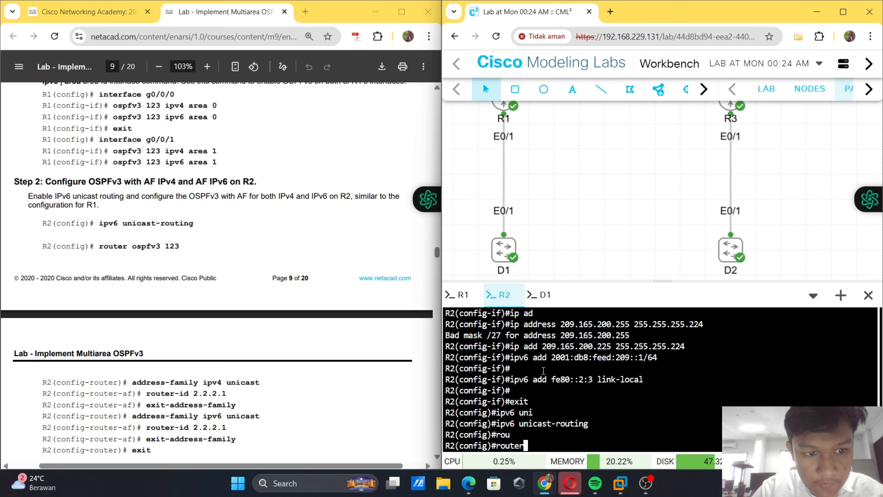
key(Tab)
text(pf)
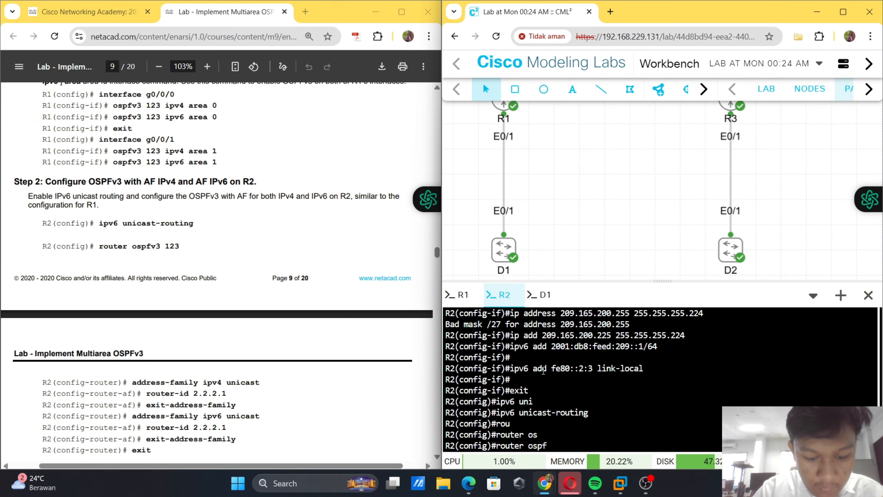
text(v3 )
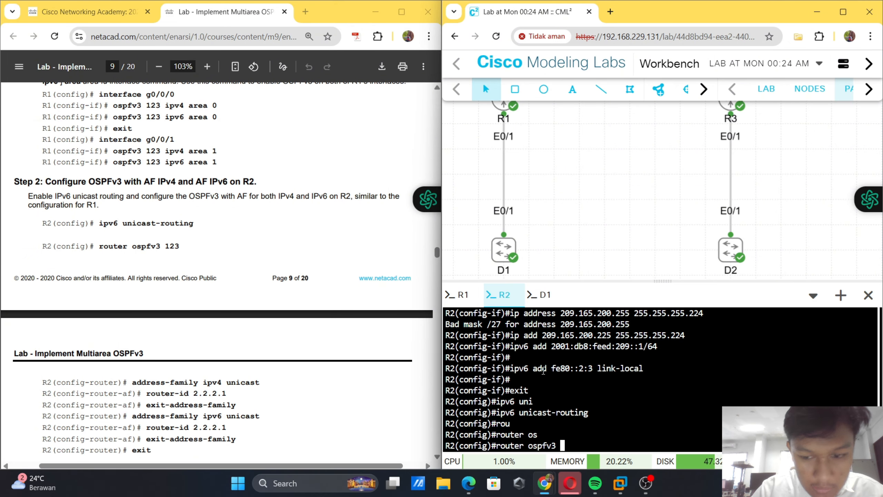
text(123)
key(Return)
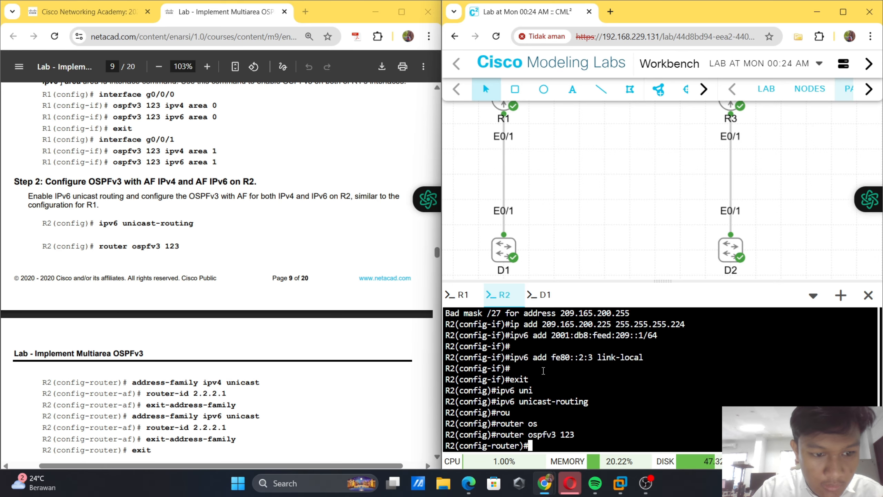
- Enter the IPv4 unicast address family of R2's OSPFv3 process 123, following the lab instructions
scroll(399, 309, down, 3)
text(add)
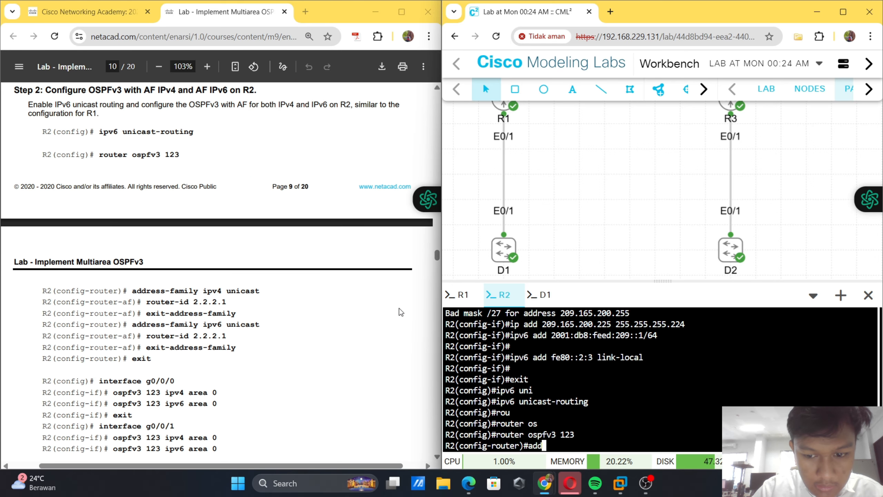
key(Tab)
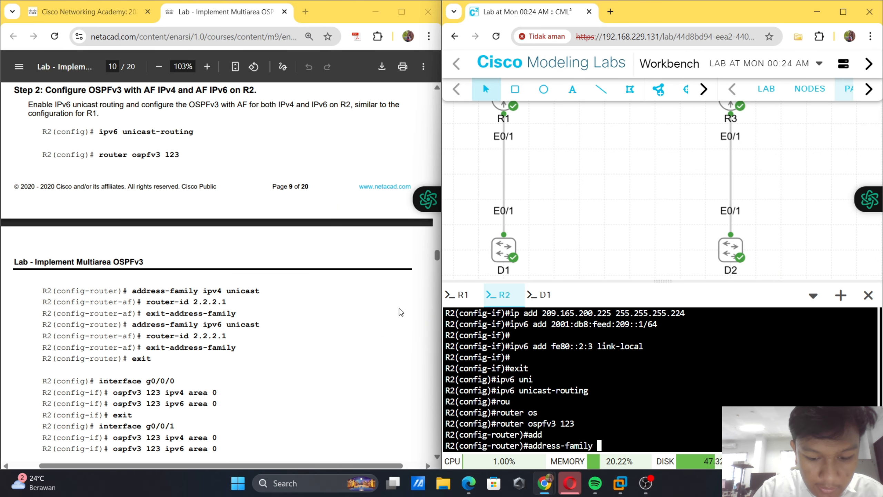
text(ipv4 )
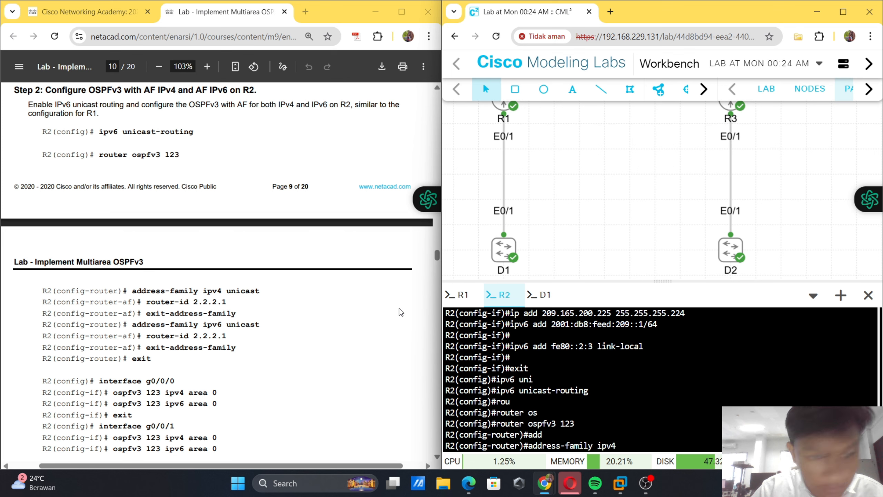
text(uni)
key(Tab)
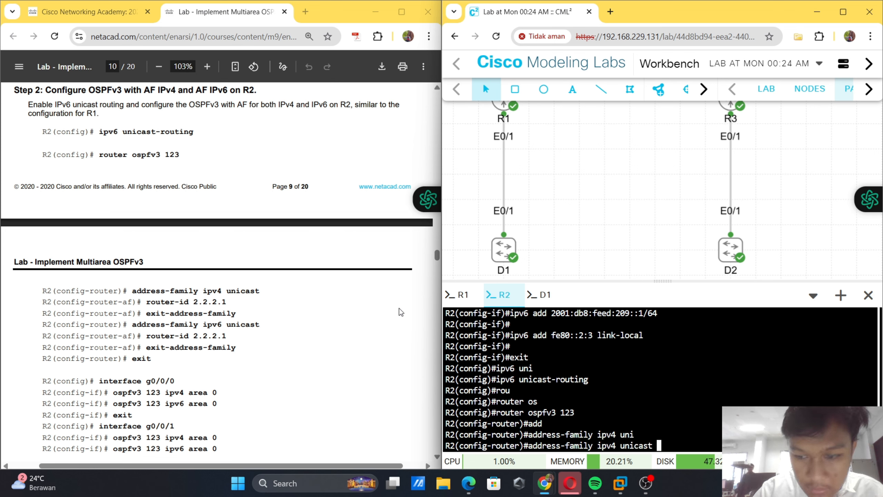
key(Return)
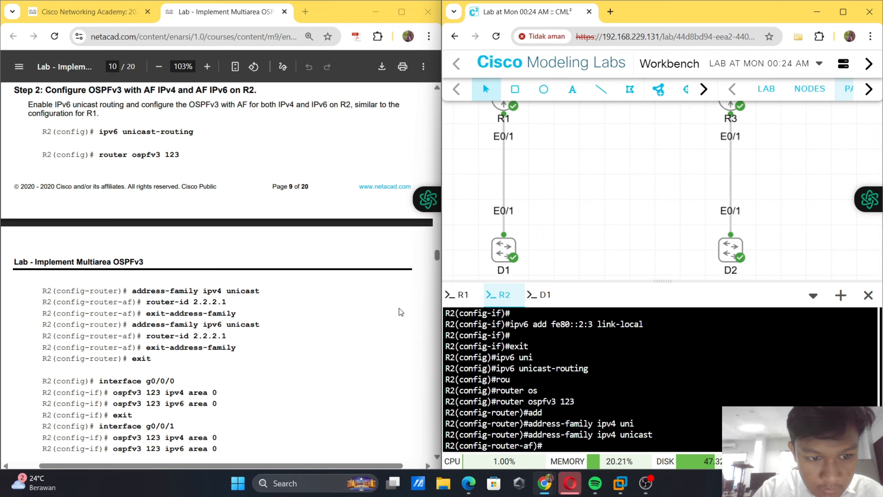
- Set the router ID to 2.2.2.1 for R2's IPv4 address family and exit that address family
text(ro)
key(Tab)
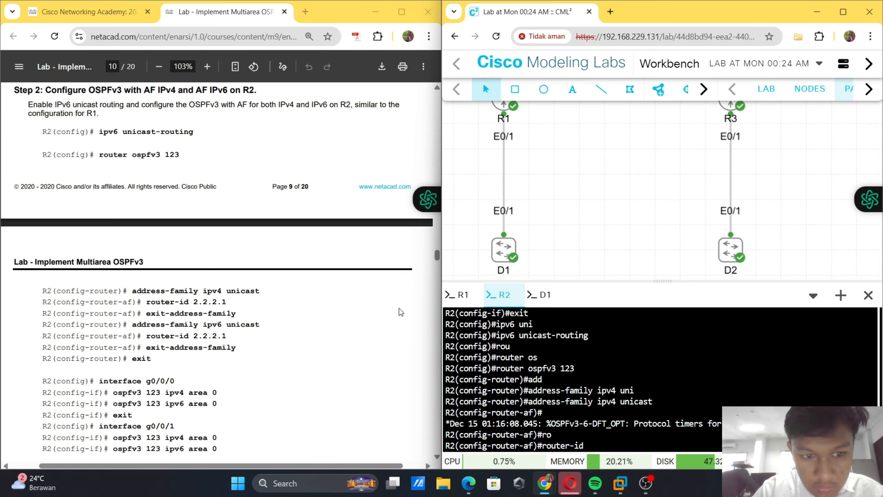
text(2)
text(.2)
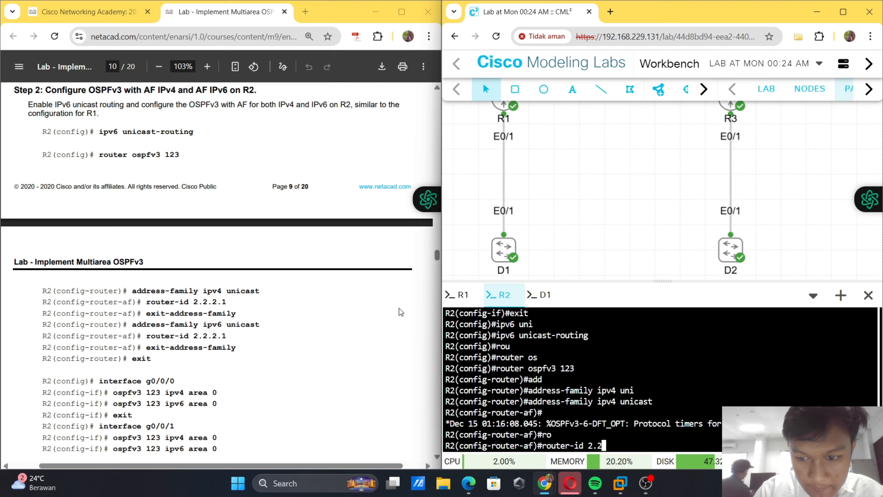
text(.2.1)
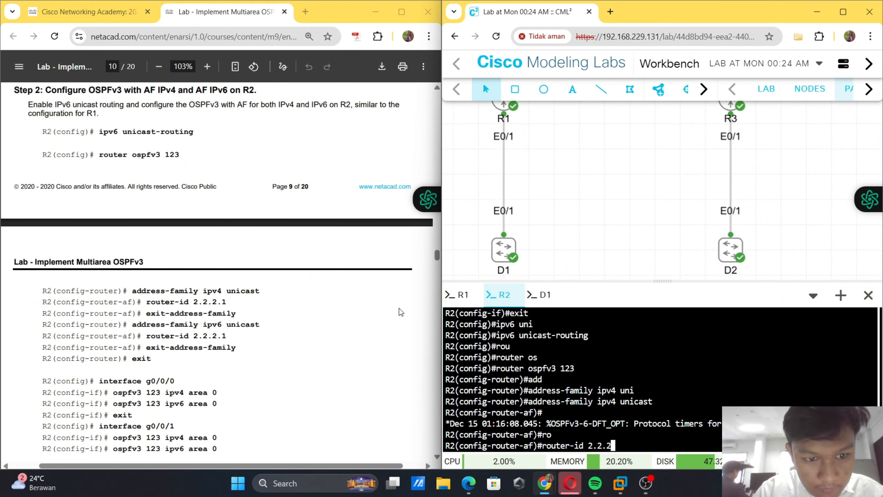
key(Return)
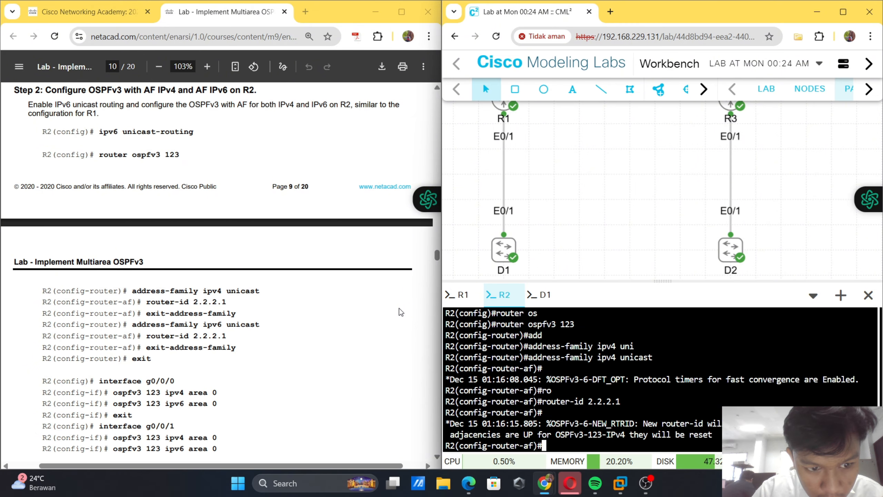
text(exi)
key(Tab)
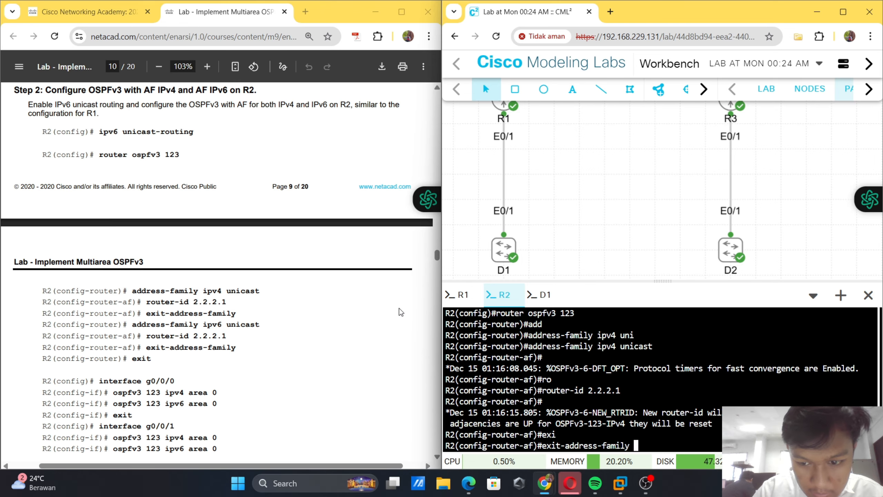
key(Return)
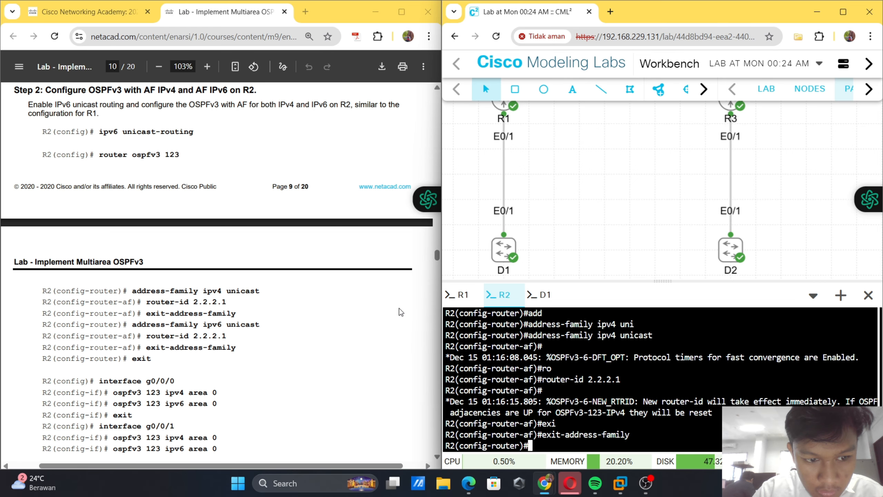
- Enter the IPv6 unicast address family of R2's OSPFv3 process 123
text(ad)
key(Tab)
text(d)
key(Tab)
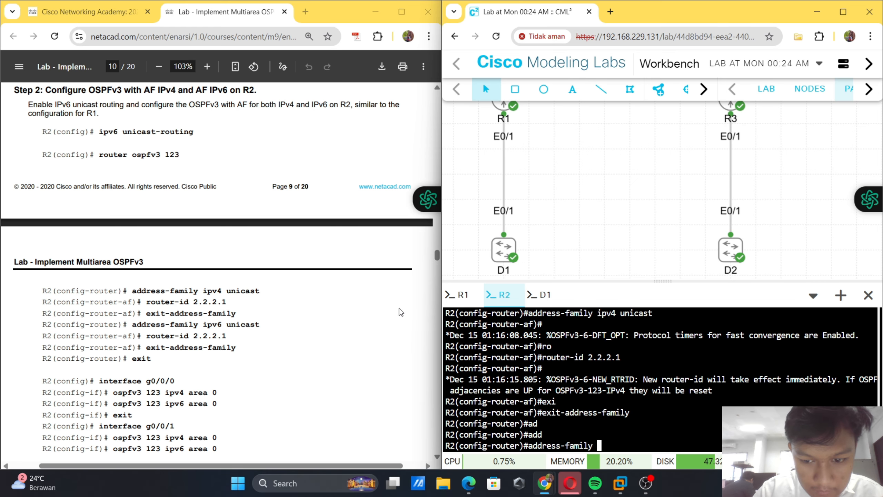
text(i)
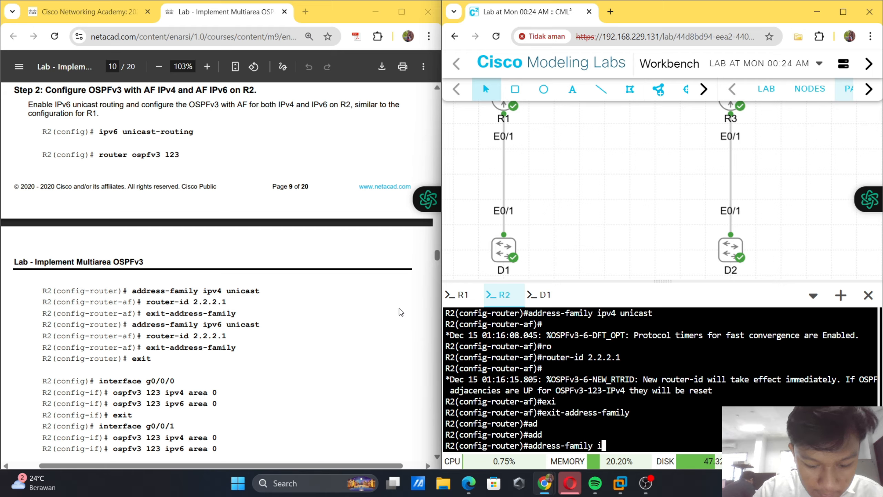
text(pv6 un)
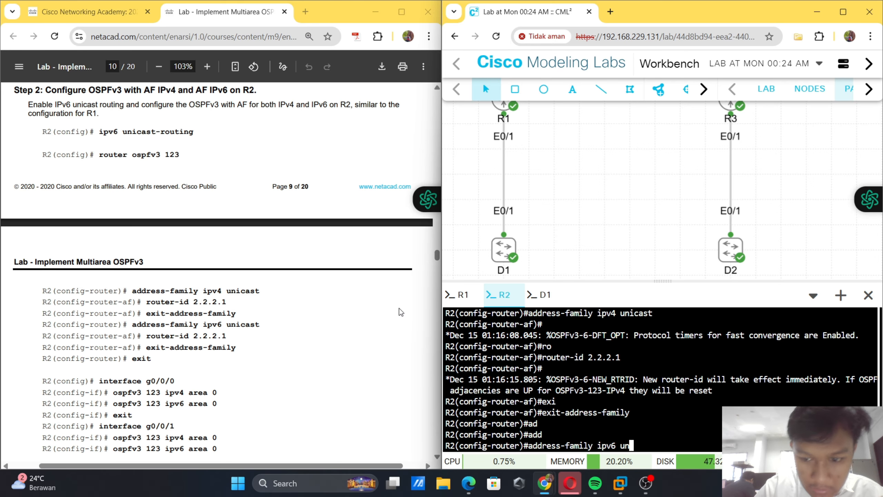
key(Tab)
key(Return)
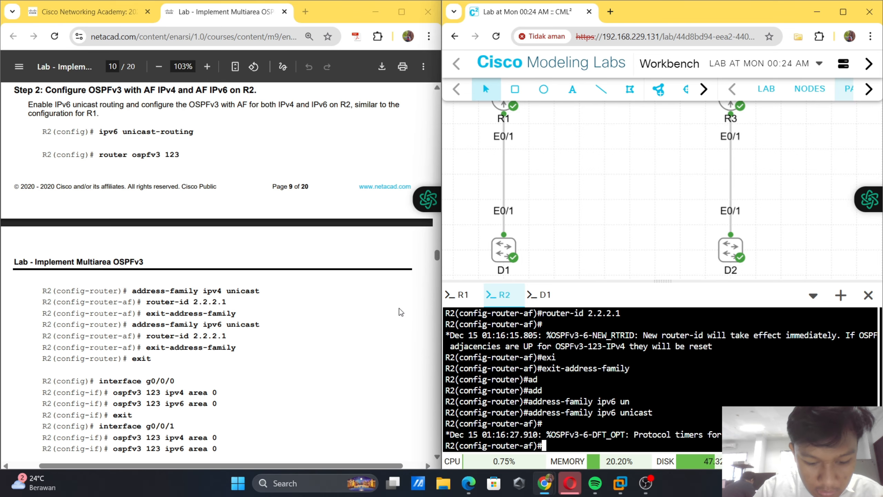
- Set the router ID to 2.2.2.1 for R2's IPv6 address family and return to global configuration mode
text(rou)
key(Tab)
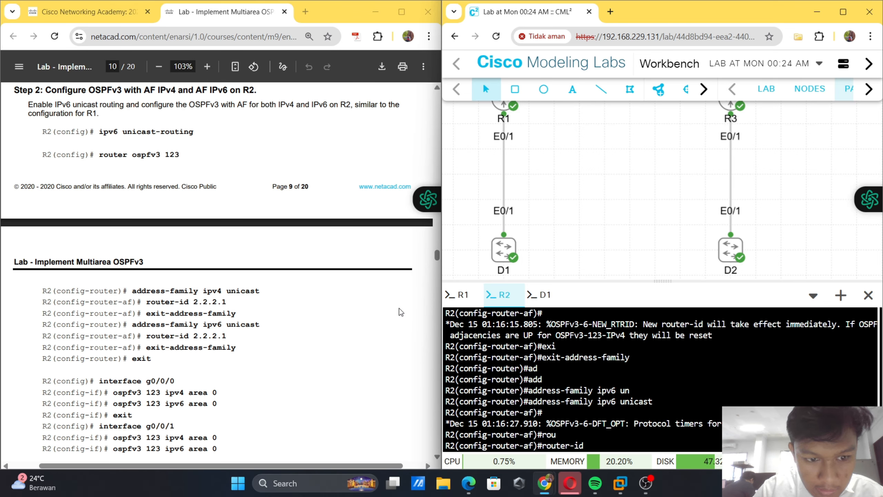
text(2.2.2)
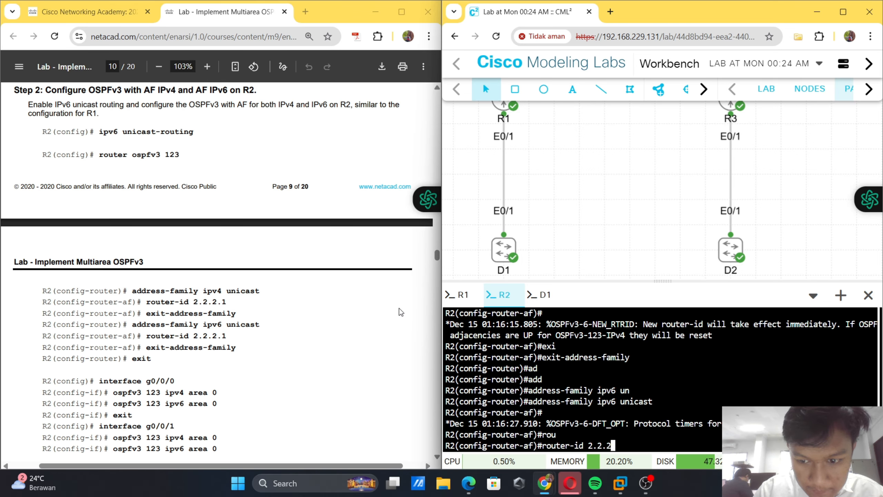
text(.1)
key(Return)
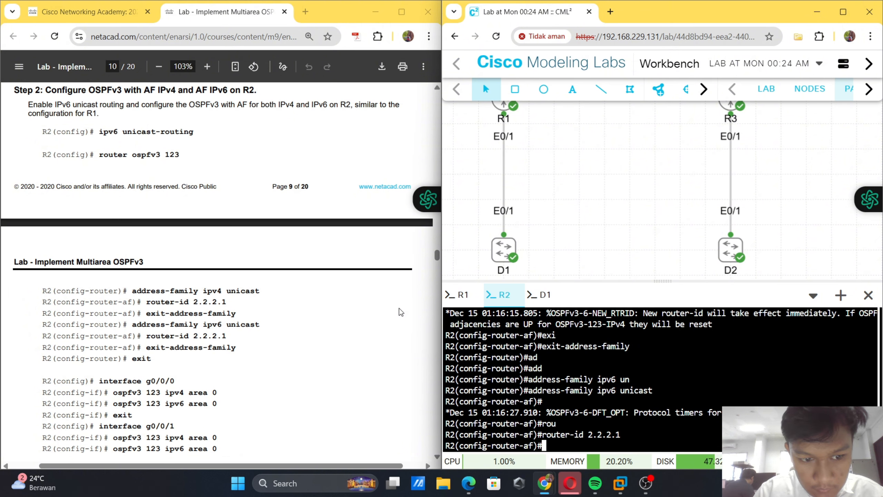
text(exi)
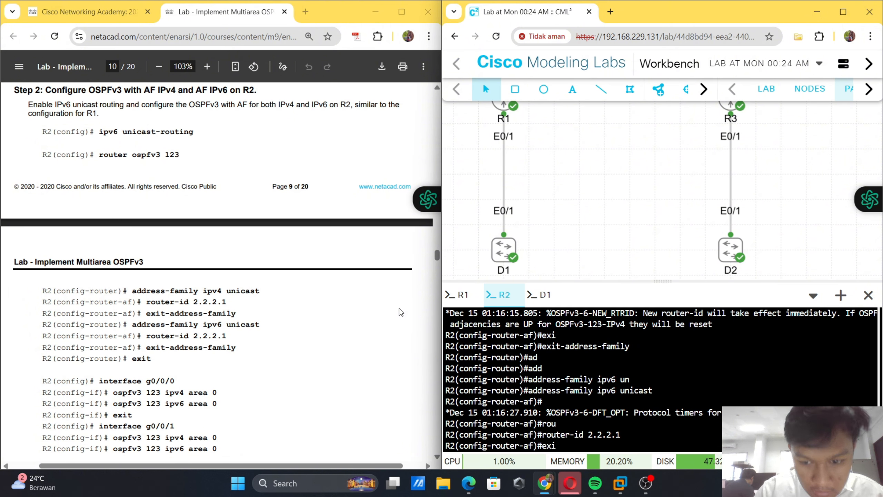
text(t)
key(Tab)
key(Return)
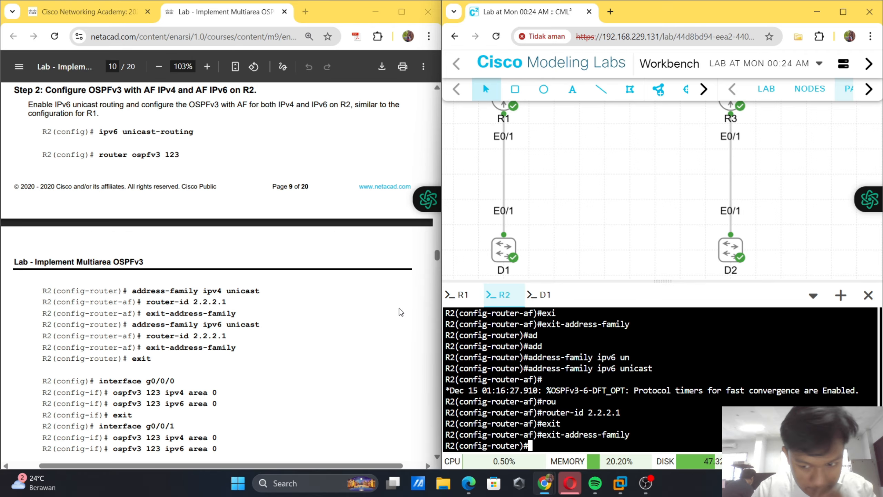
text(exit)
key(Return)
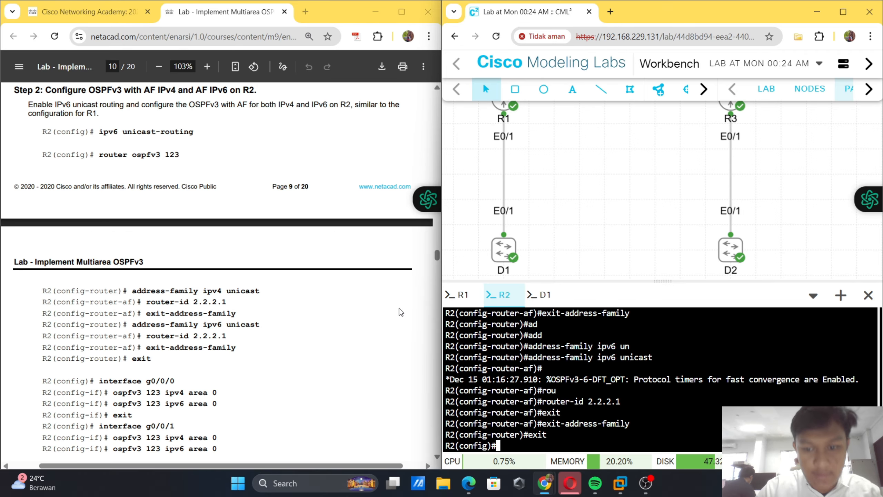
- Enter configuration mode for interface e0/0 on R2, the link toward R1 in the topology
scroll(186, 223, down, 3)
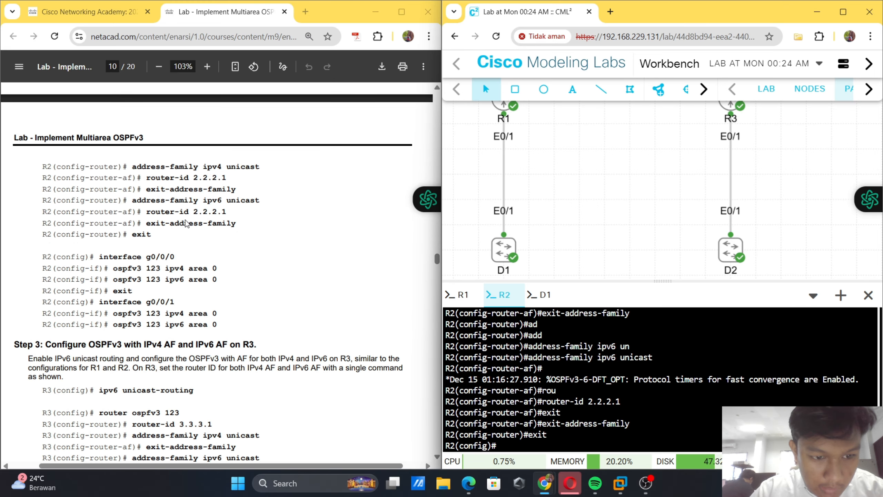
scroll(613, 200, down, 3)
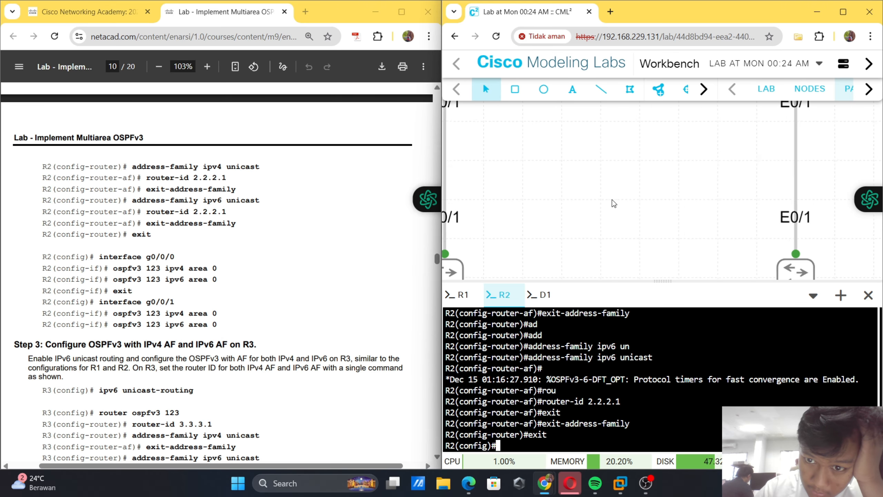
drag(619, 141, 607, 194)
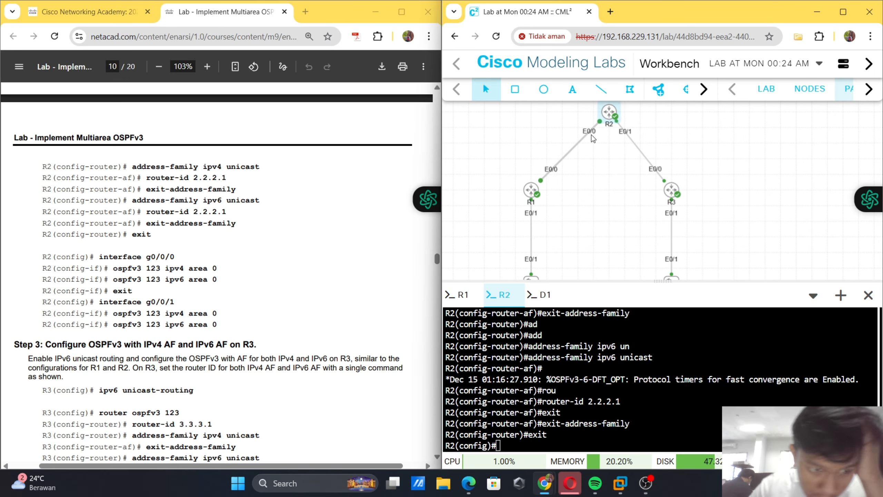
text(inter)
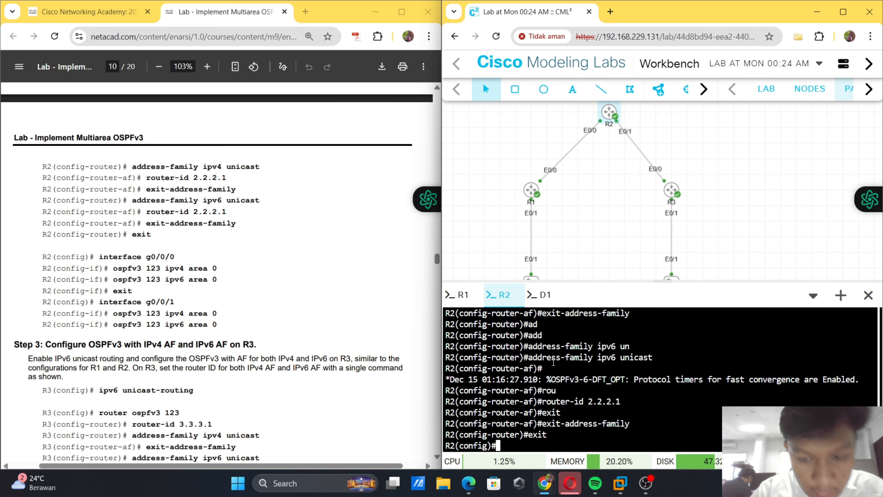
key(Tab)
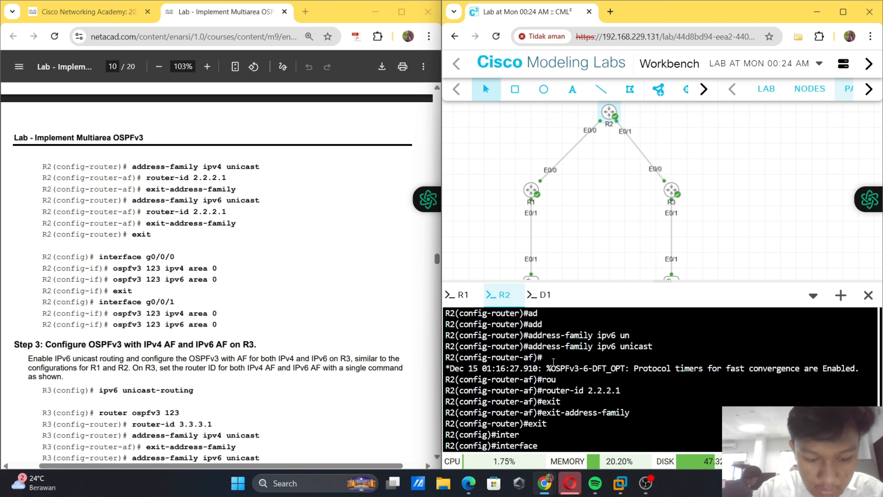
text(e0/0)
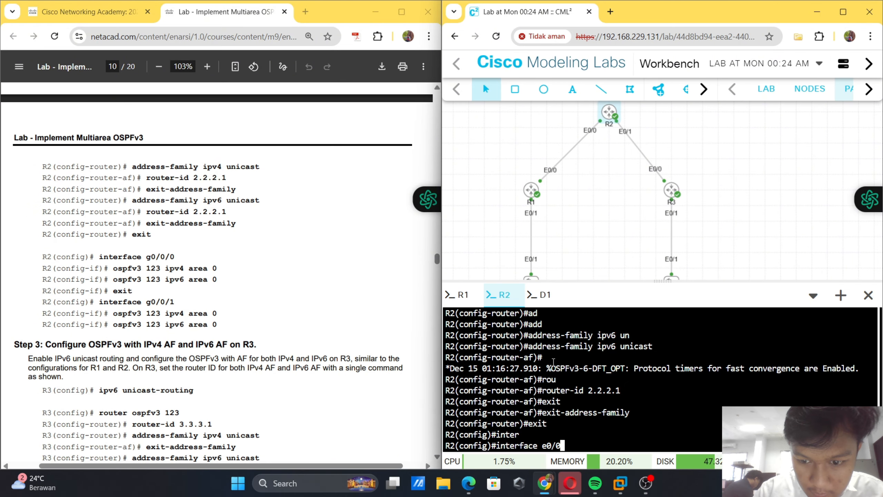
key(Return)
- Assign R2's e0/0 interface to area 0 of OSPFv3 process 123 for IPv4
text(os)
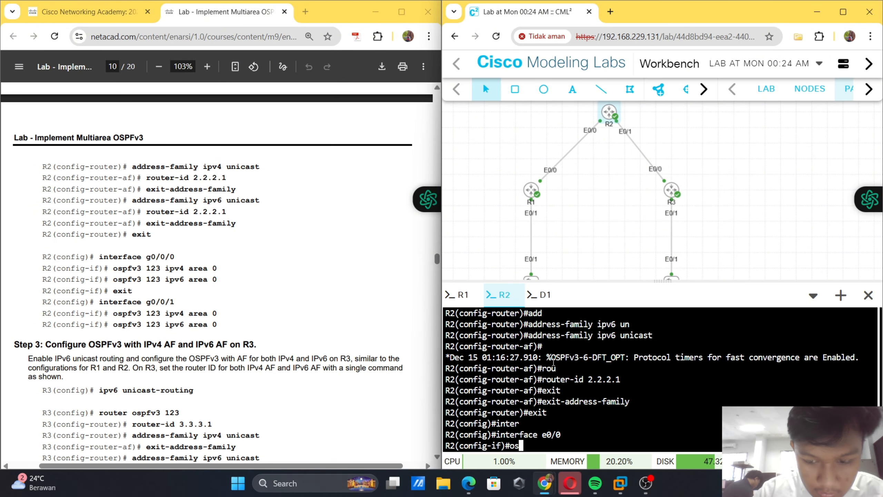
key(Tab)
text(12)
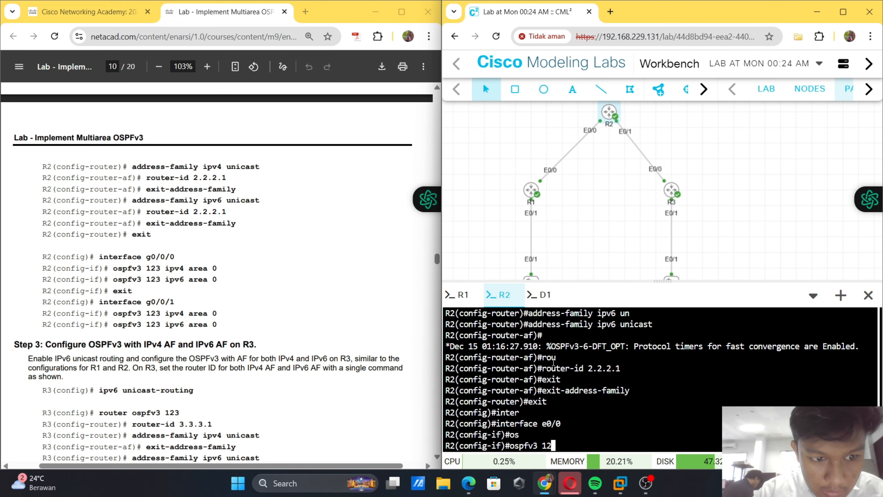
text(3 ipv4 area)
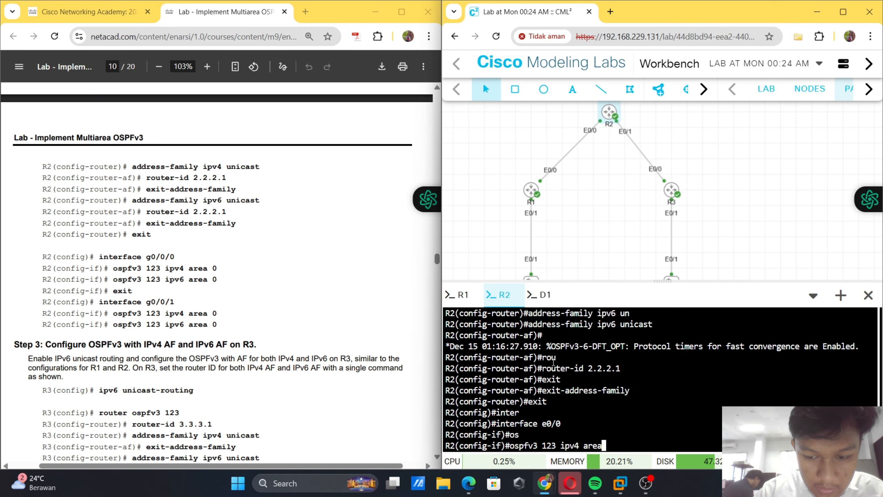
text( 0)
key(Return)
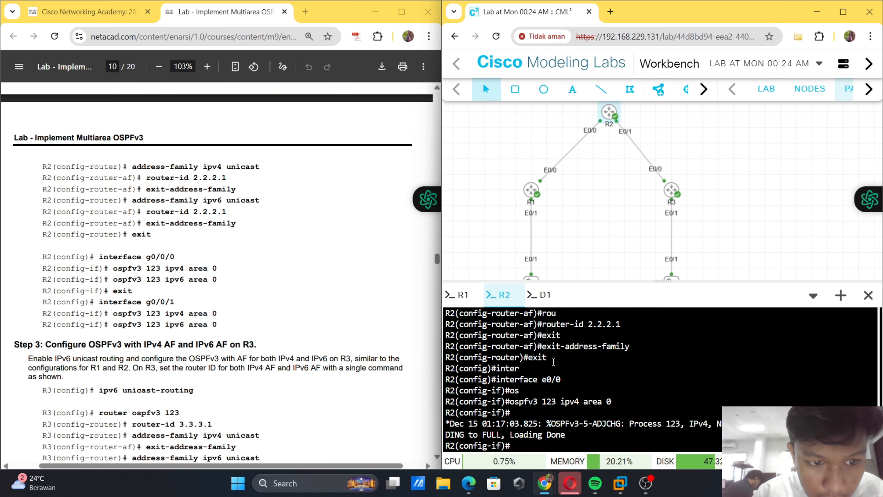
- Assign R2's e0/0 interface to area 0 of OSPFv3 process 123 for IPv6 and exit the interface configuration
key(Up)
key(Left)
key(Left)
key(Left)
key(Left)
key(Left)
key(Left)
key(Left)
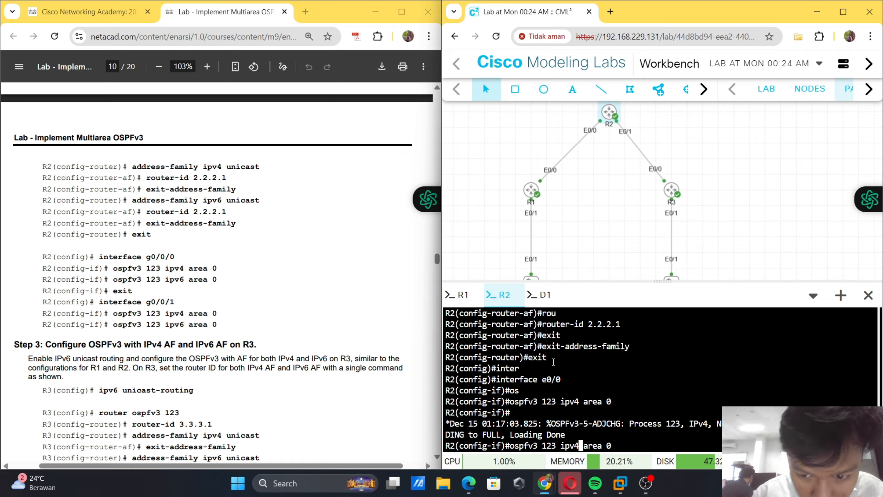
key(BackSpace)
text(6)
key(Return)
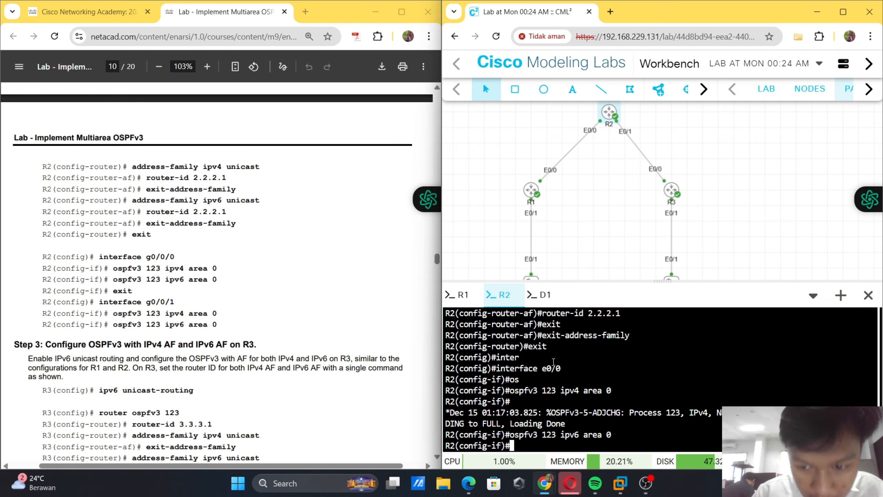
text(exit)
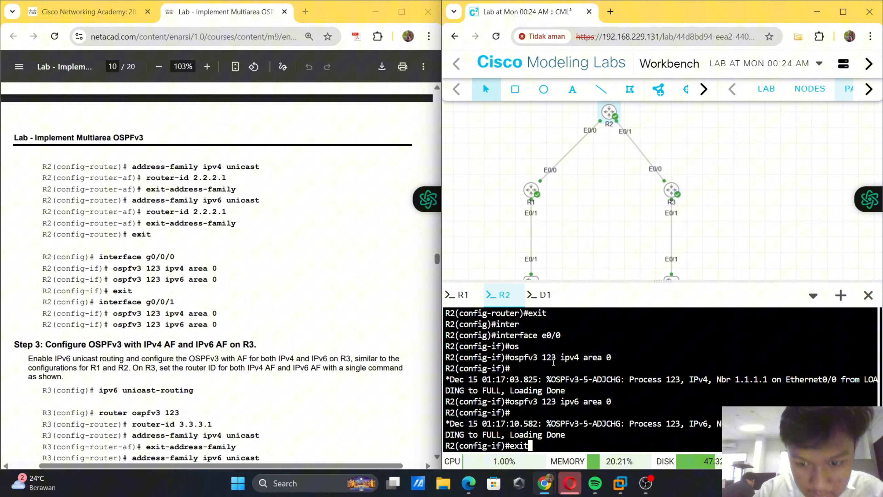
key(Return)
- Enter configuration mode for interface e0/1 on R2, the link toward R3
text(inter)
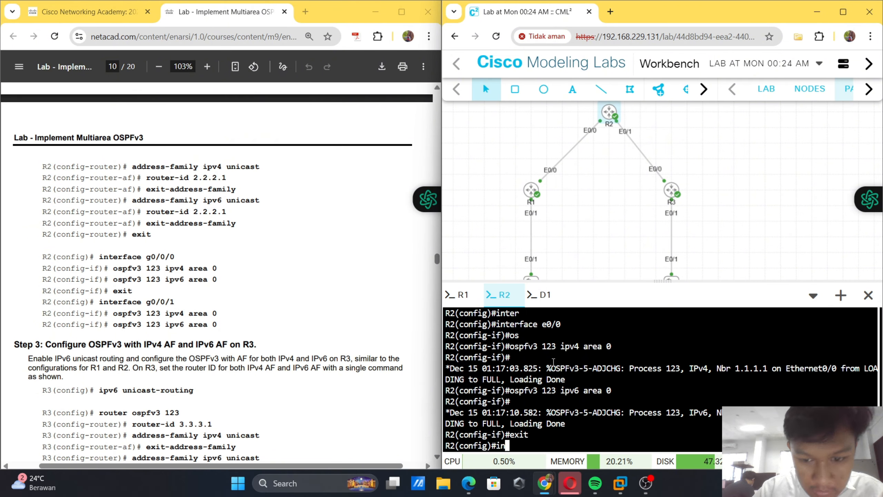
key(Tab)
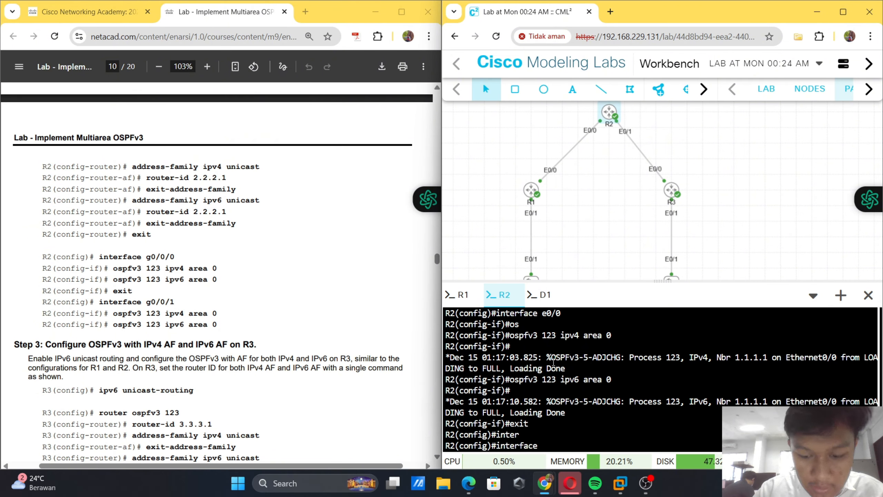
text(e0)
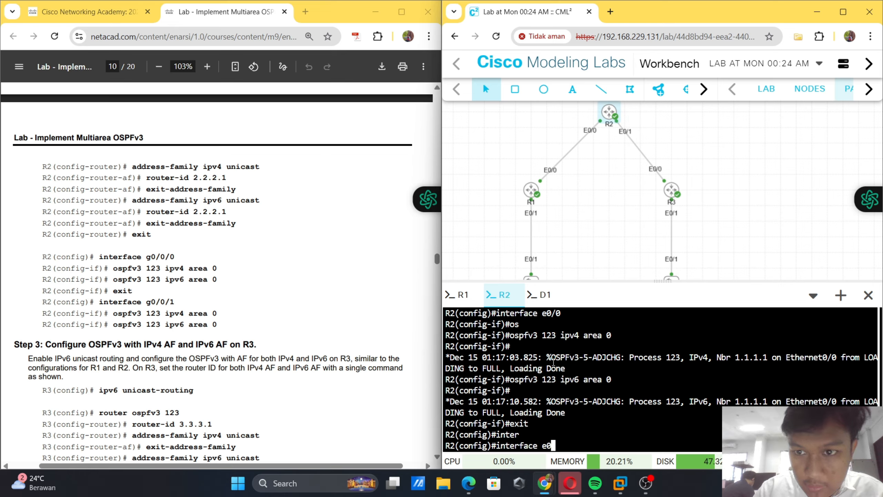
text(/2)
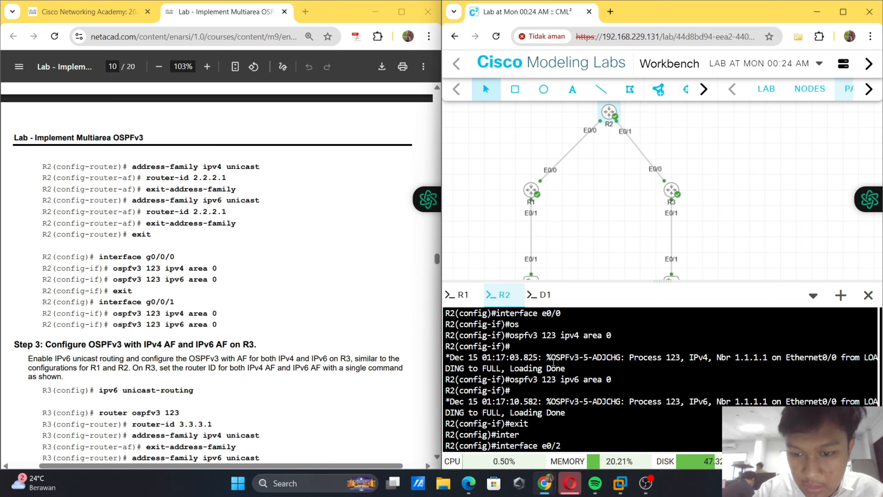
key(BackSpace)
text(1)
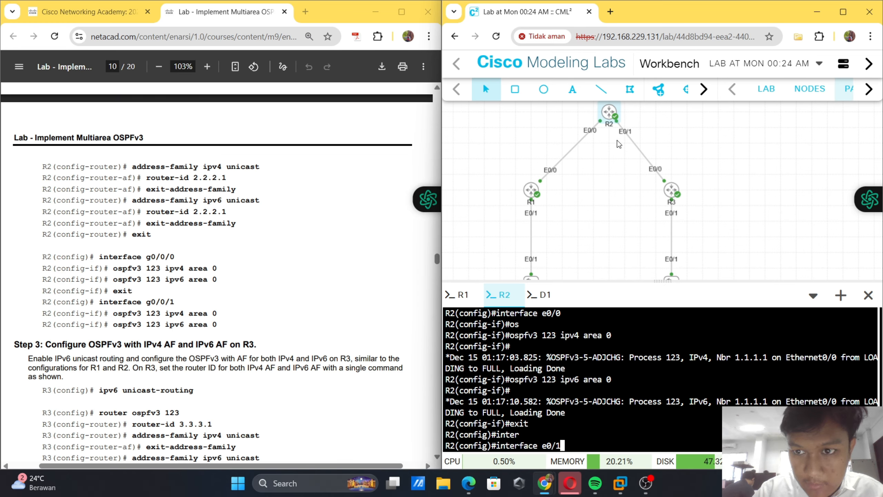
key(Return)
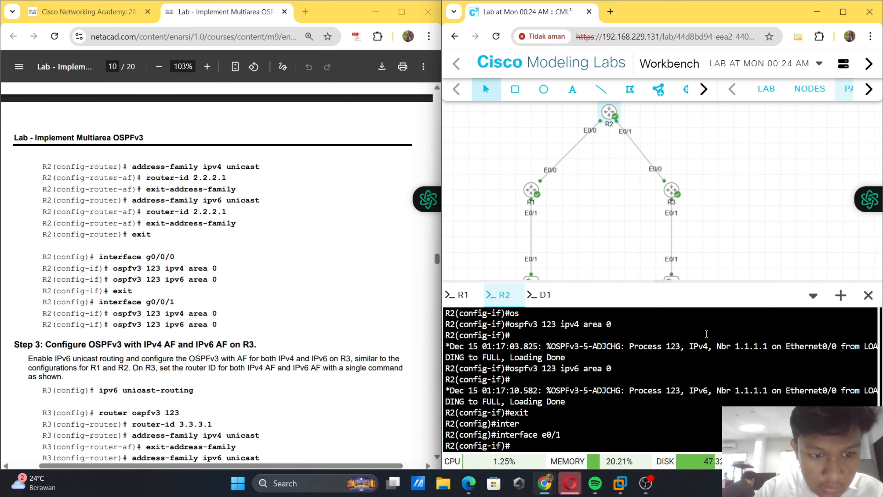
- Assign R2's e0/1 interface to area 0 of OSPFv3 process 123 for IPv4
text(os)
key(Tab)
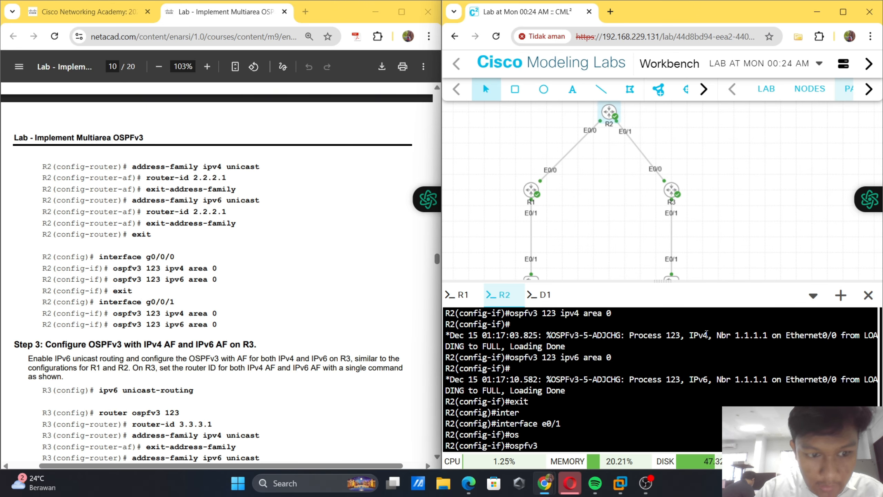
text(123)
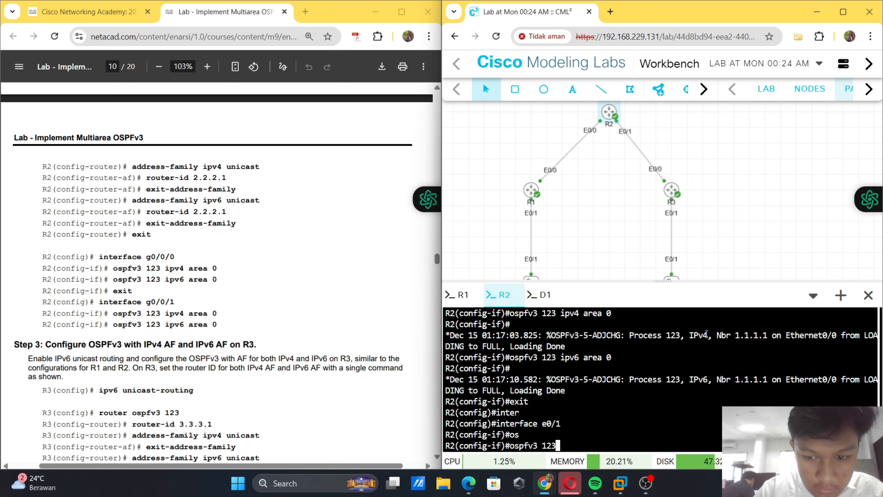
text( ipv)
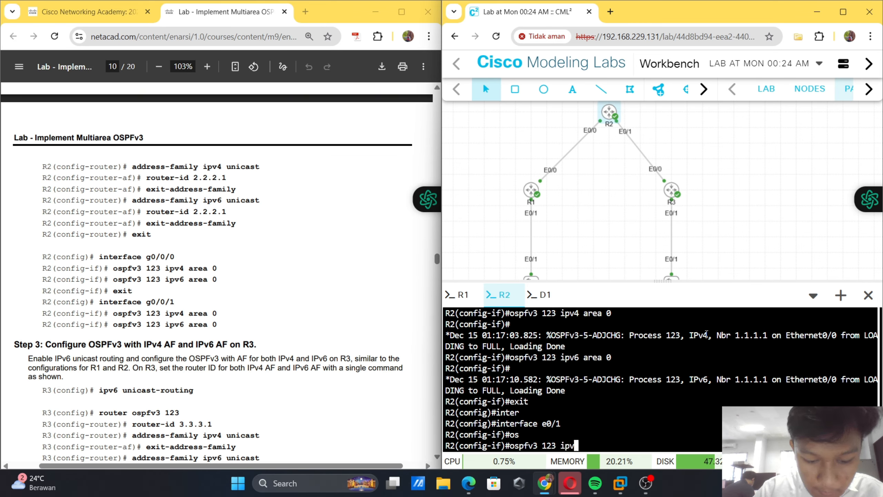
text(4)
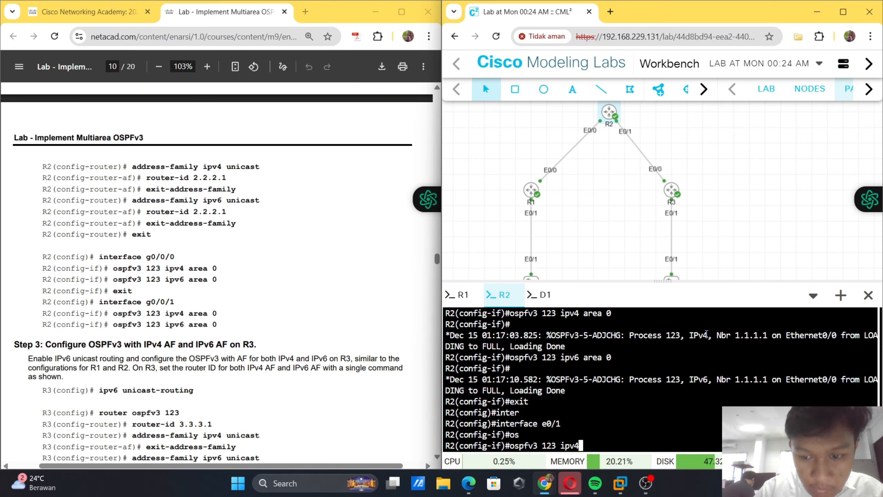
text( ar)
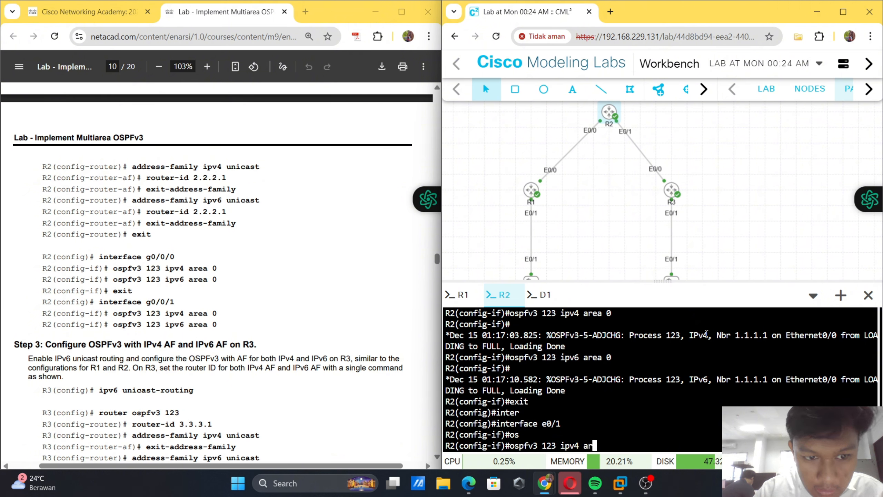
text(ea 0)
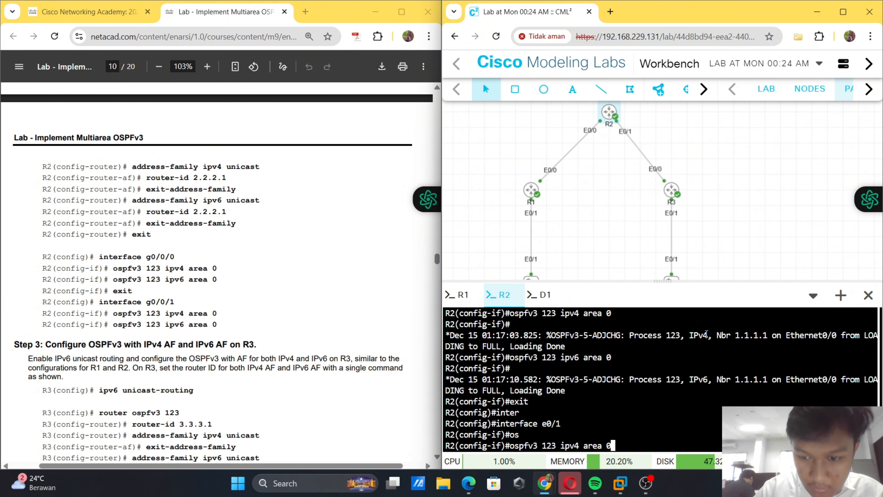
key(Return)
- Assign R2's e0/1 interface to area 0 of OSPFv3 process 123 for IPv6
key(Up)
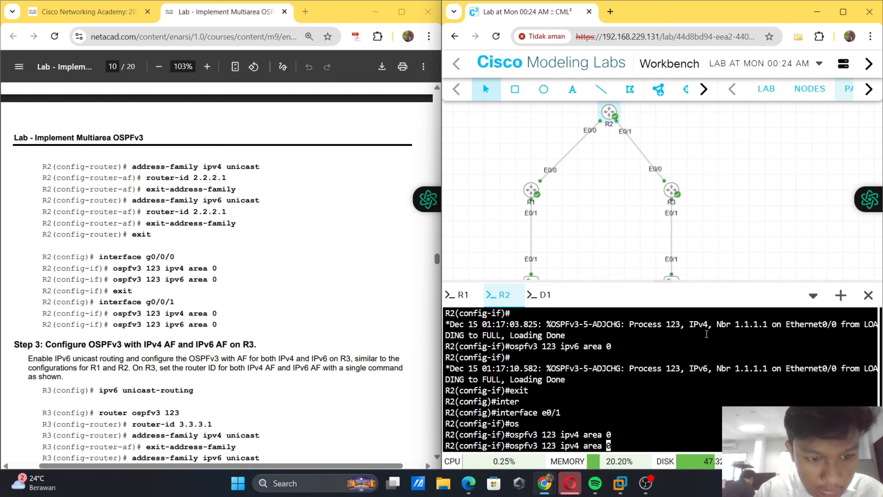
key(Left)
key(Left)
key(Left)
key(Left)
key(Left)
key(Left)
key(BackSpace)
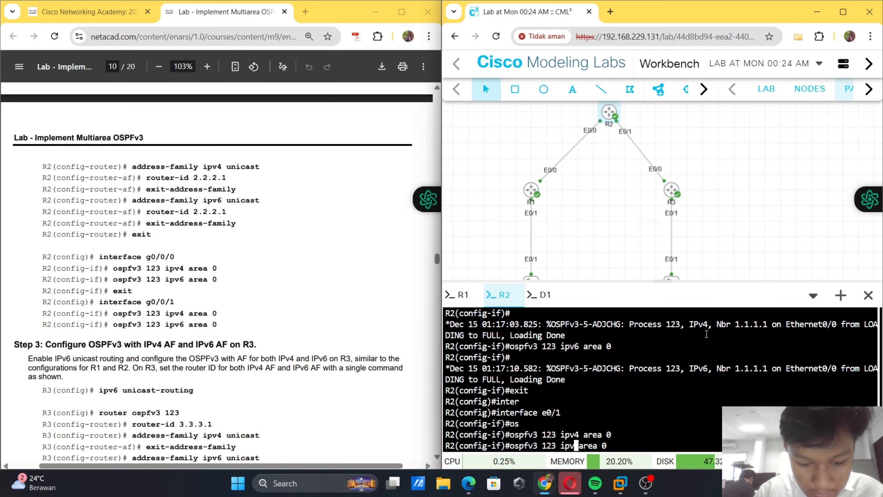
text(6)
key(Return)
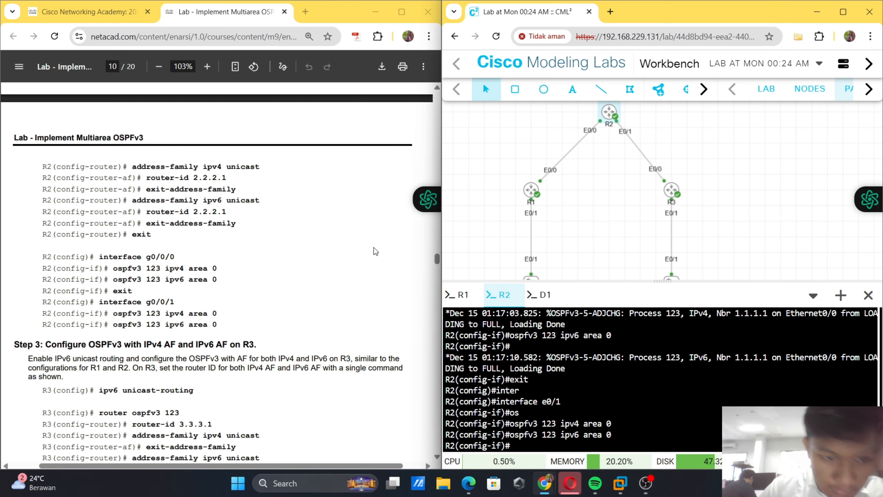
- Enlarge the lab guide at Step 3 and open the console of router R3 from the topology
scroll(376, 251, down, 3)
scroll(226, 182, up, 3)
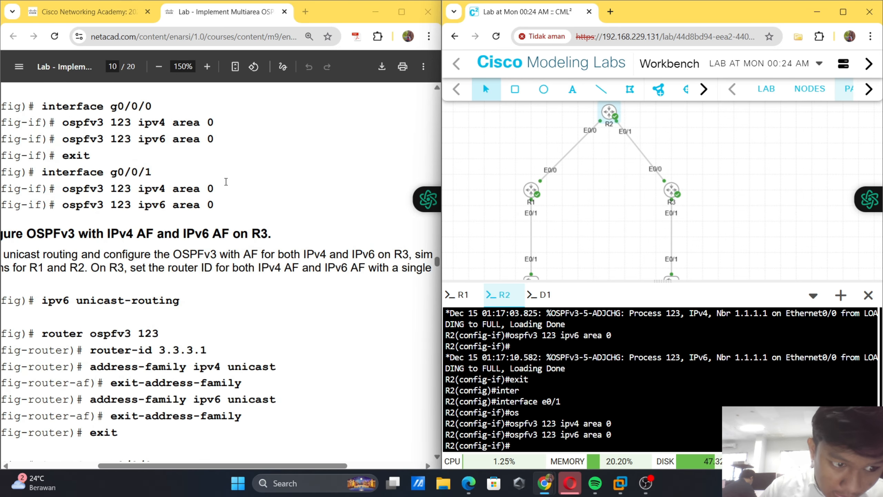
scroll(226, 181, left, 1)
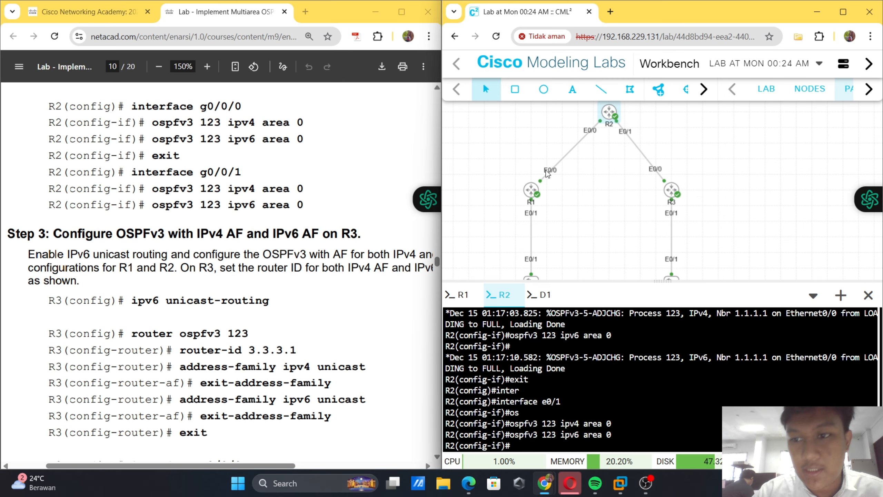
right_click(667, 192)
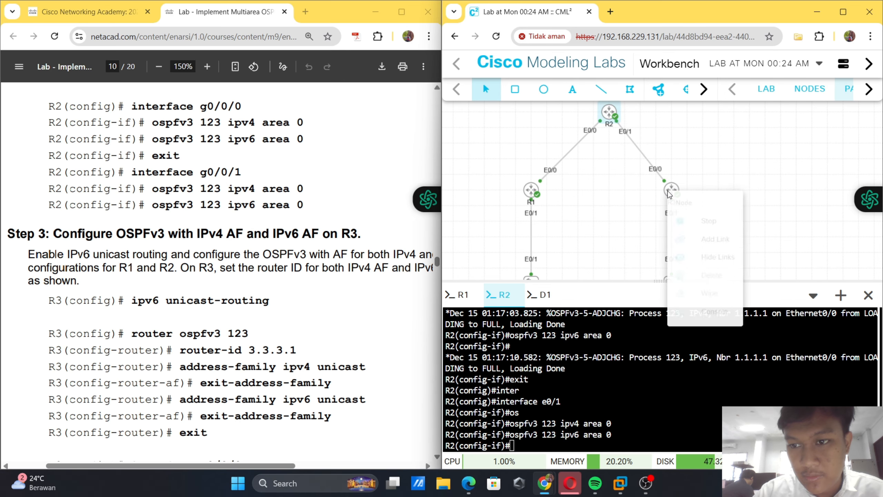
click(715, 331)
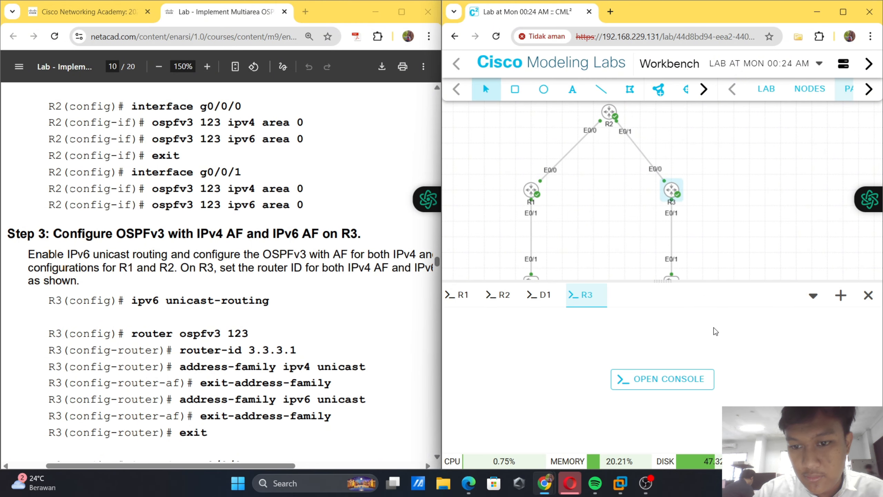
click(653, 378)
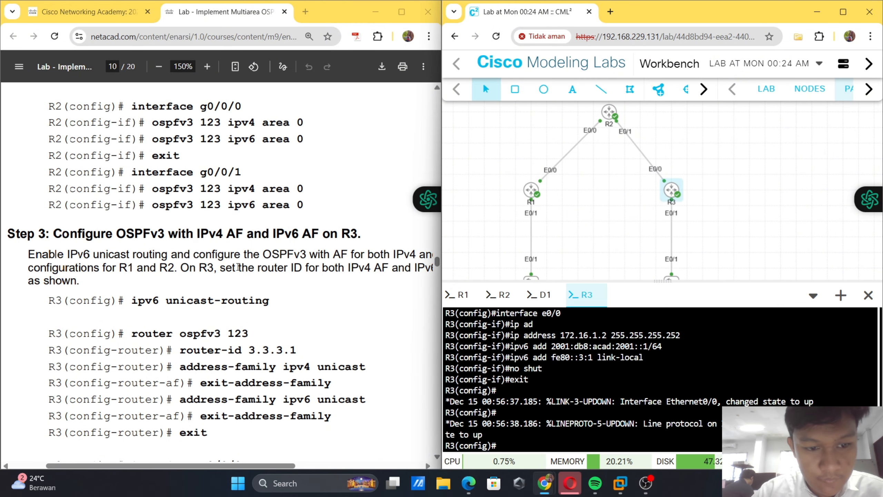
- Enable IPv6 unicast routing on R3
scroll(238, 266, down, 2)
text(ipv)
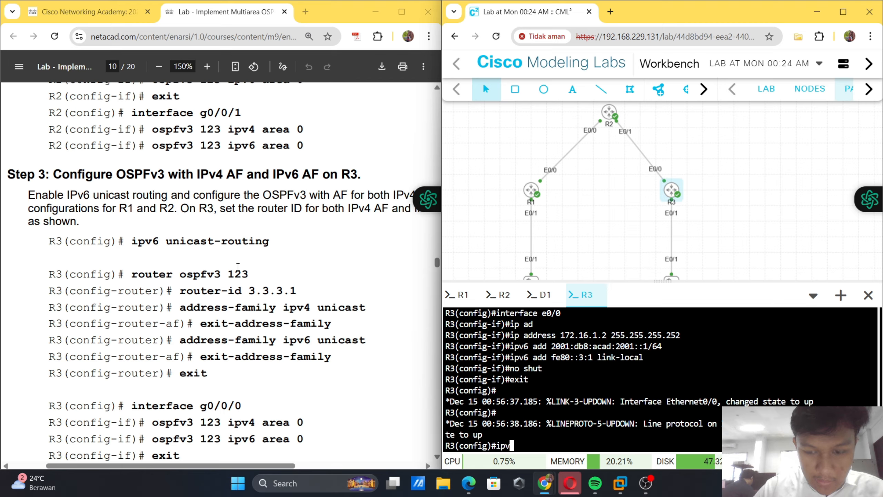
text(6 un)
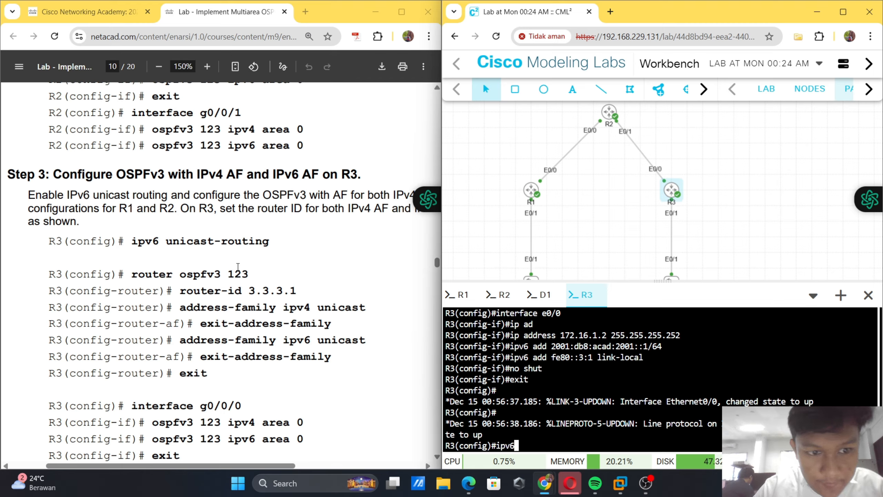
key(Tab)
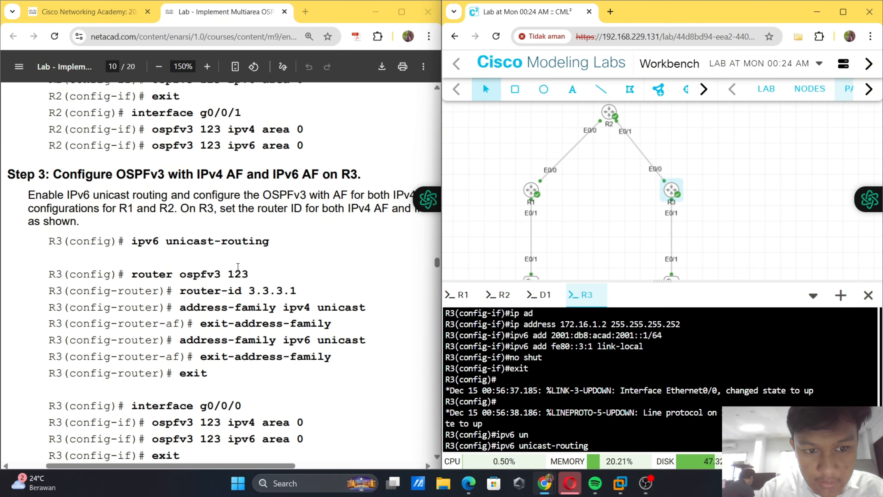
key(Return)
- Start OSPFv3 routing process 123 on R3
text(rou)
key(Tab)
text(t)
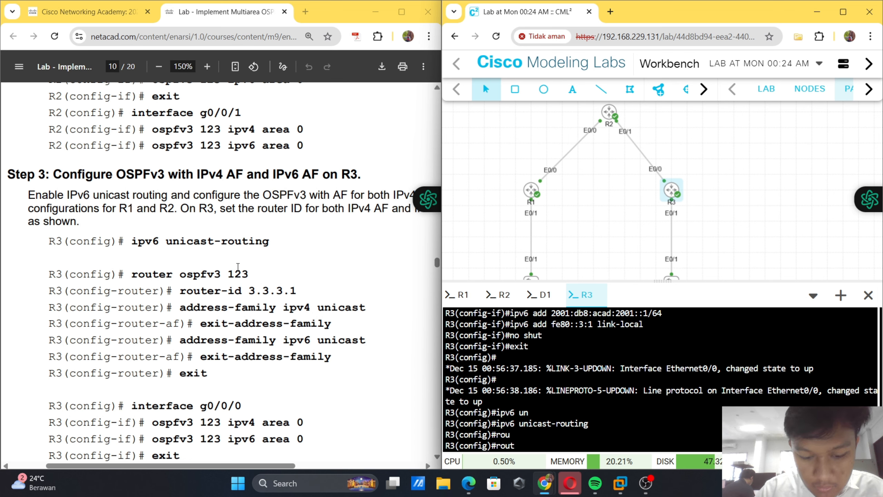
text(er os)
key(Tab)
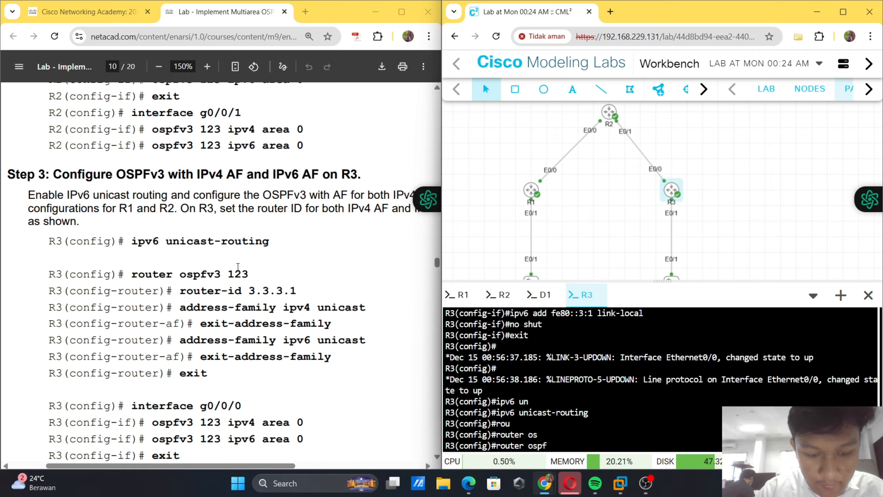
text(v3 123)
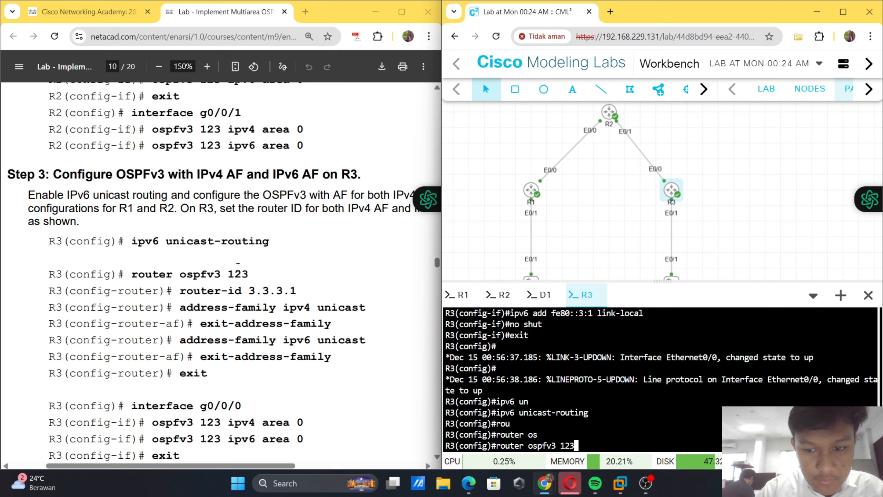
key(Return)
- Set the router ID of R3's OSPFv3 process to 3.3.3.1
text(router)#ro)
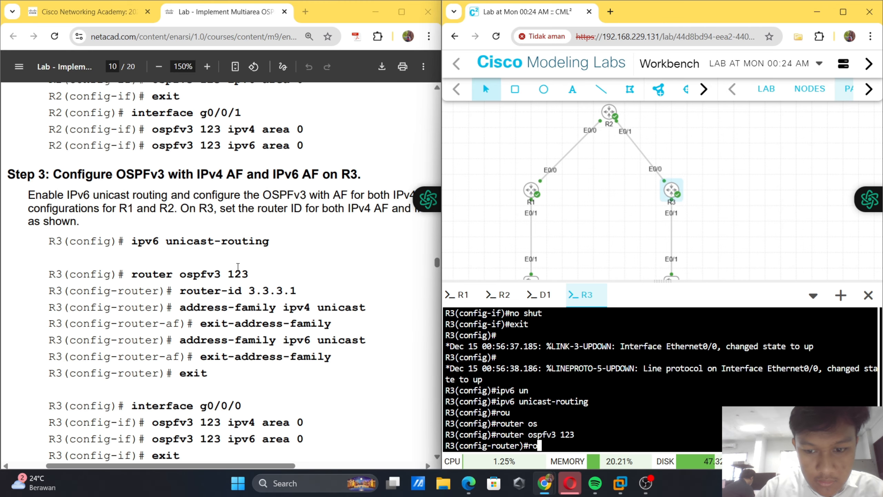
key(Tab)
text(3.3.3)
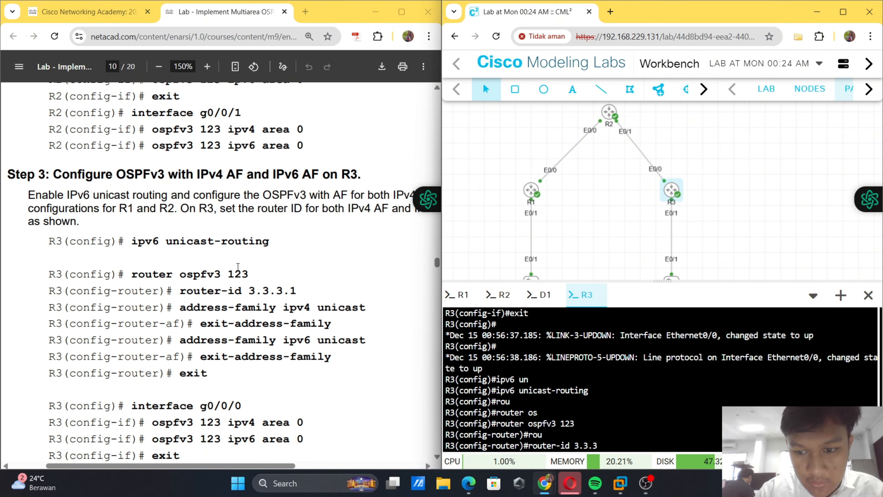
text(.1)
key(Return)
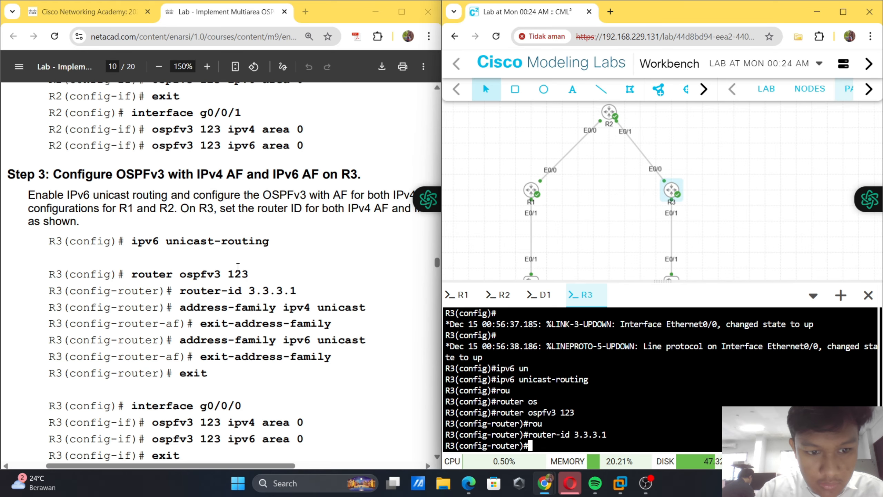
- Activate the IPv4 unicast address family in R3's OSPFv3 process and exit the address family
text(ad)
key(Tab)
text(d)
key(Tab)
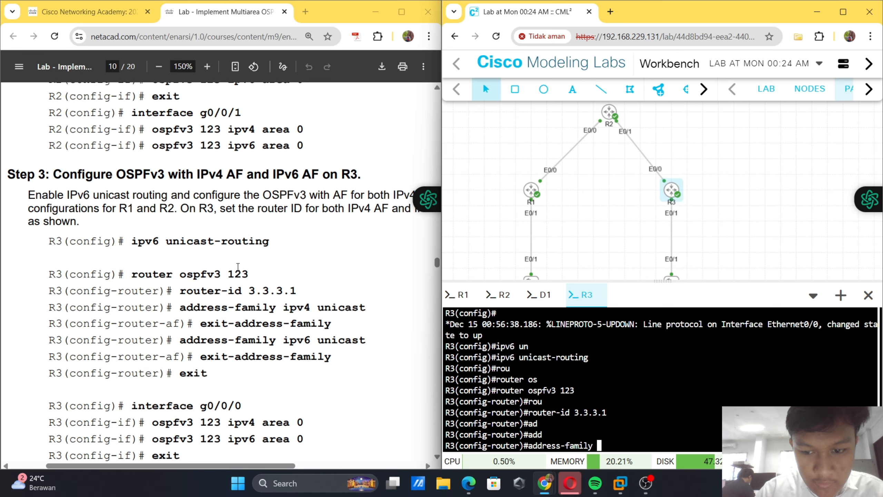
text(ipv)
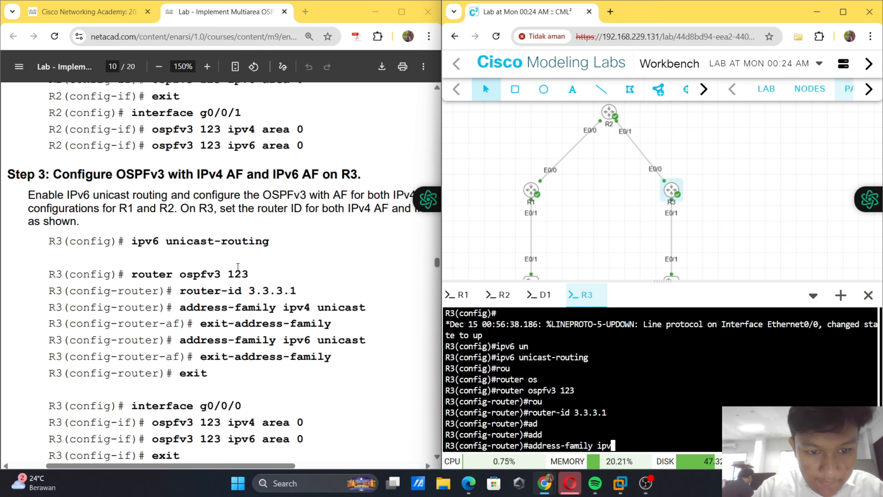
text(4 un)
key(Tab)
key(Return)
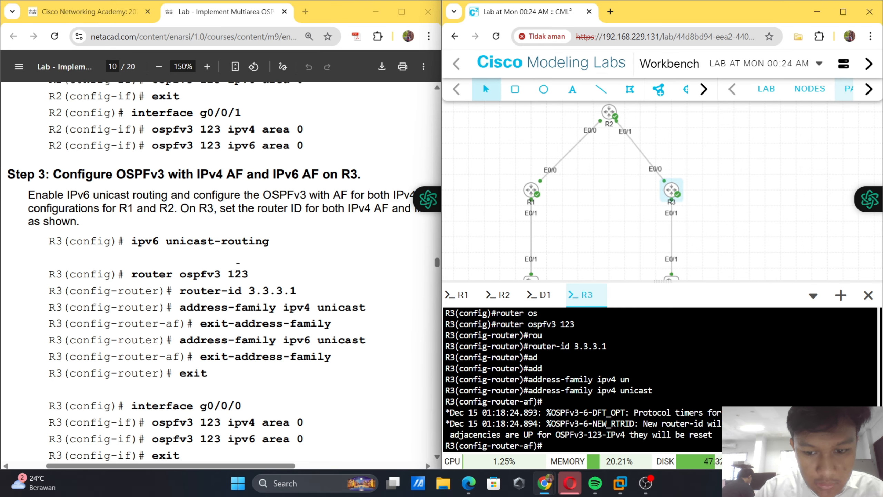
text(exit)
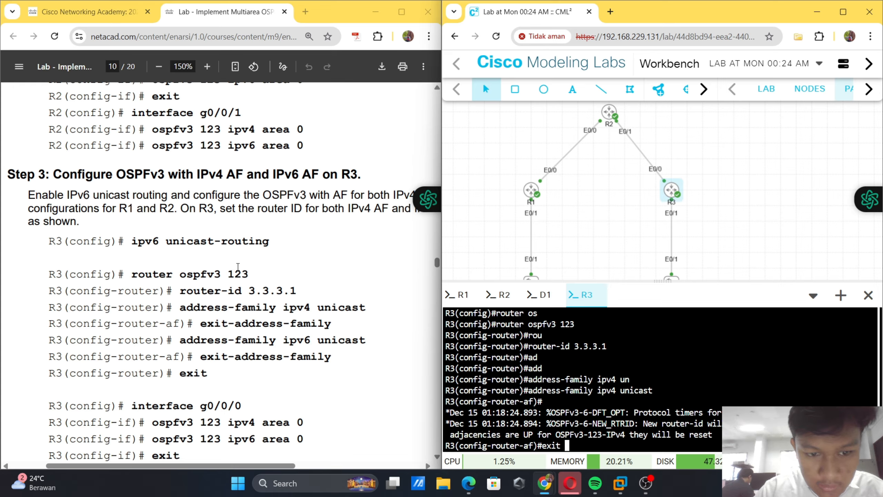
key(BackSpace)
text(a)
key(BackSpace)
key(Tab)
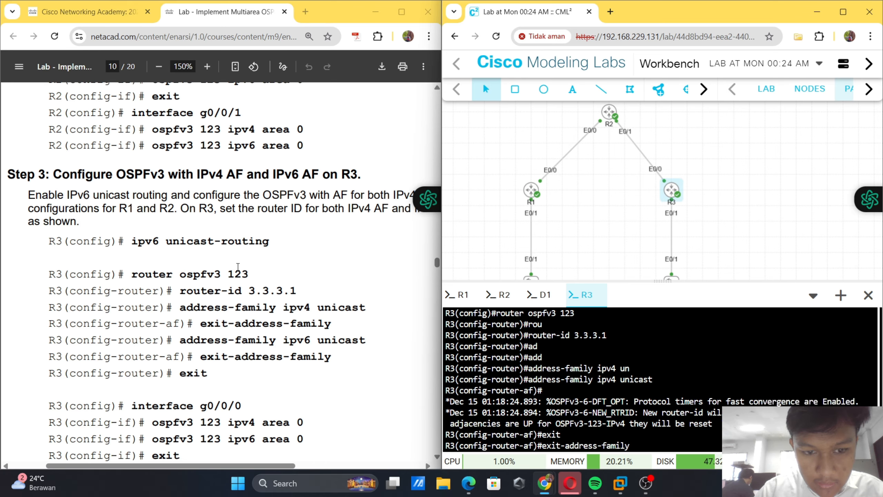
key(Return)
- Activate the IPv6 unicast address family in R3's OSPFv3 process and return to global configuration mode
text(add)
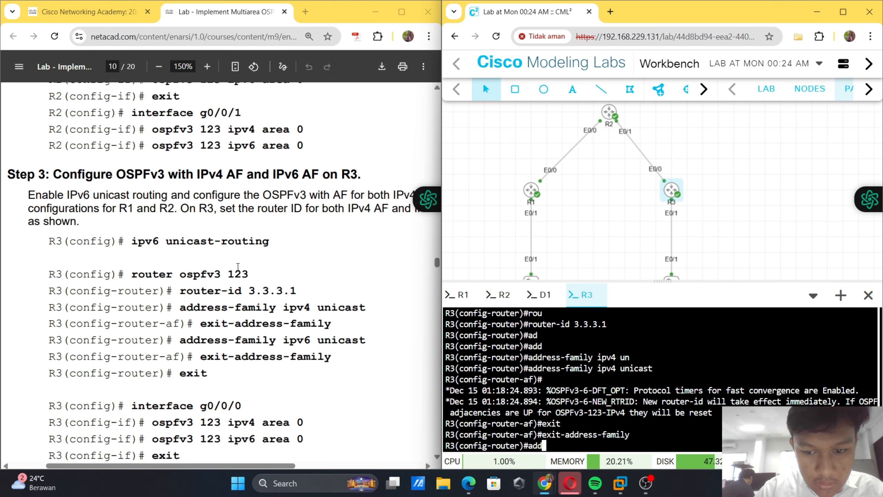
key(Tab)
text(ipv6 un)
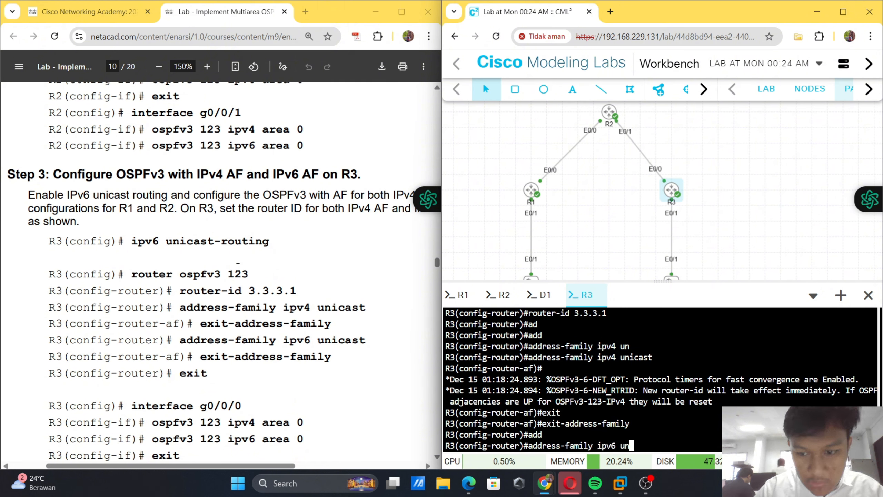
text(i)
key(Tab)
key(Return)
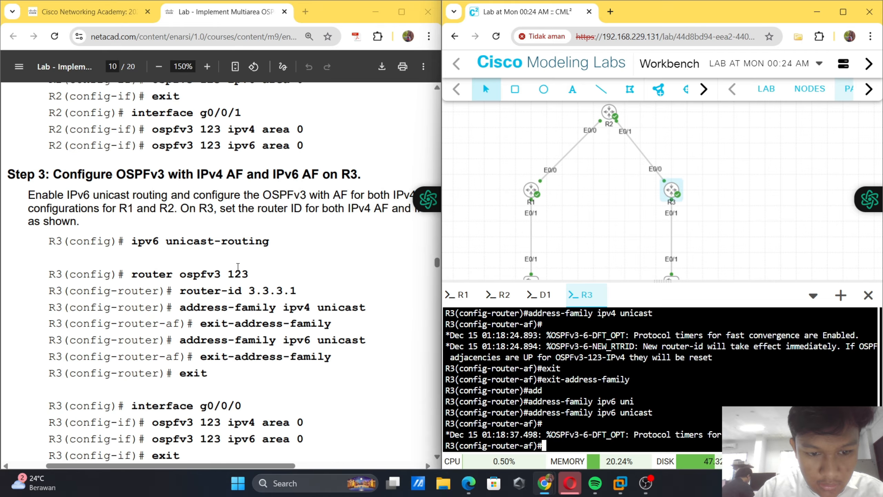
text(exi)
key(Tab)
key(Return)
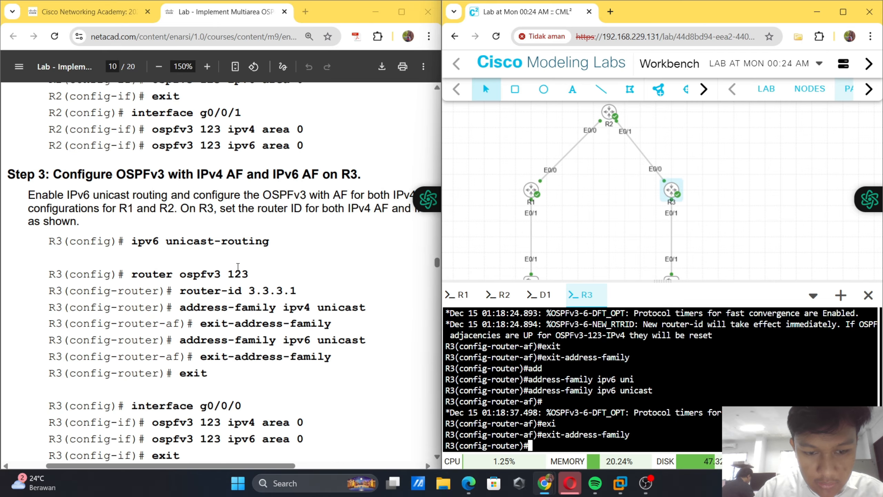
text(exit)
key(Return)
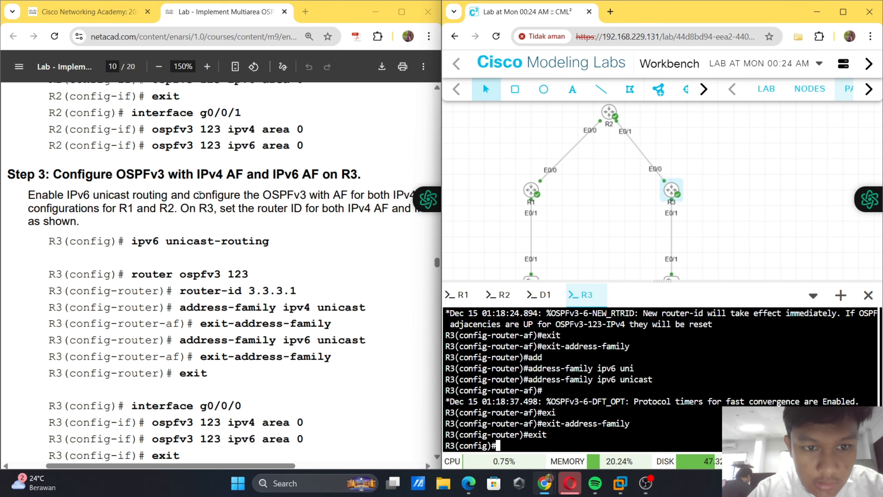
- Assign R3's e0/0 interface to area 0 of OSPFv3 process 123 for IPv4
scroll(200, 196, down, 5)
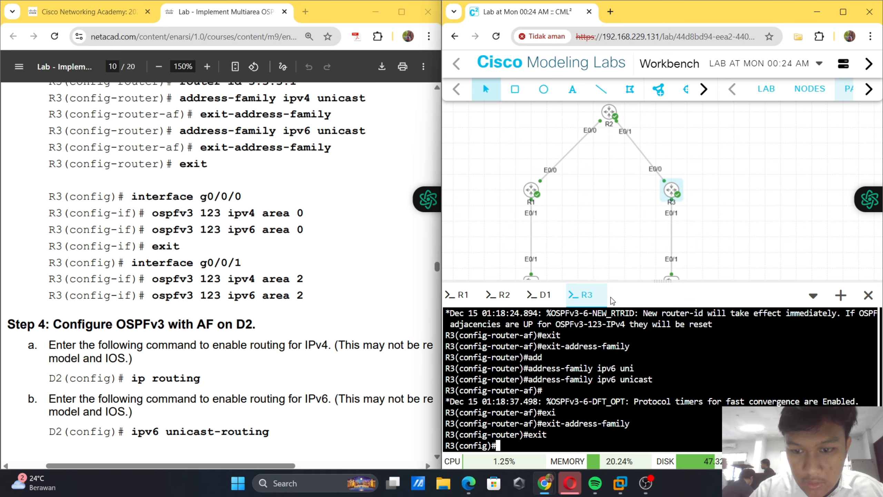
text(inter)
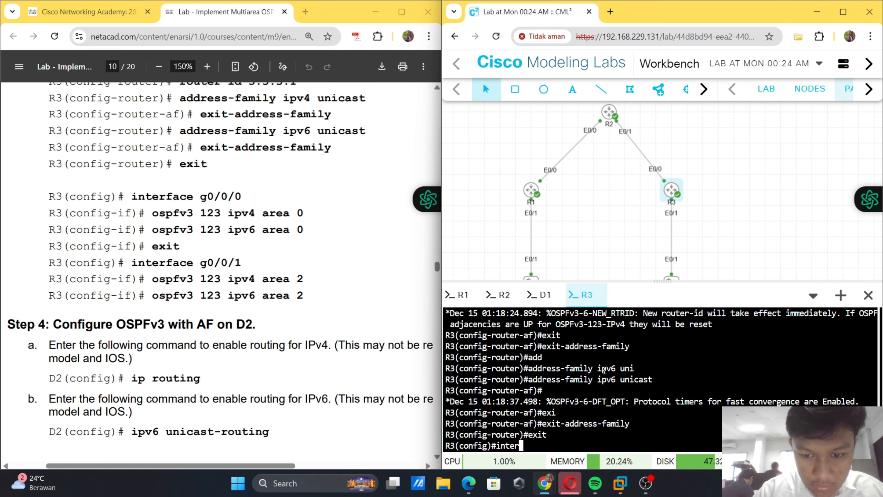
key(Tab)
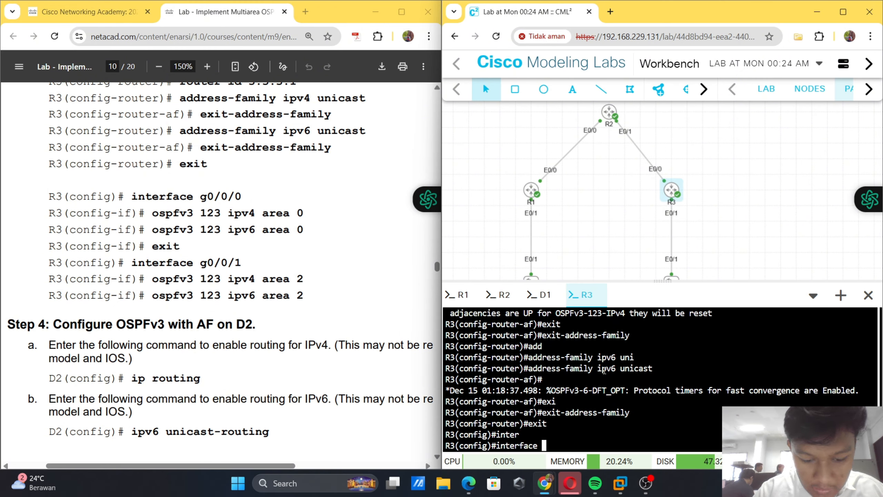
text(e0/0)
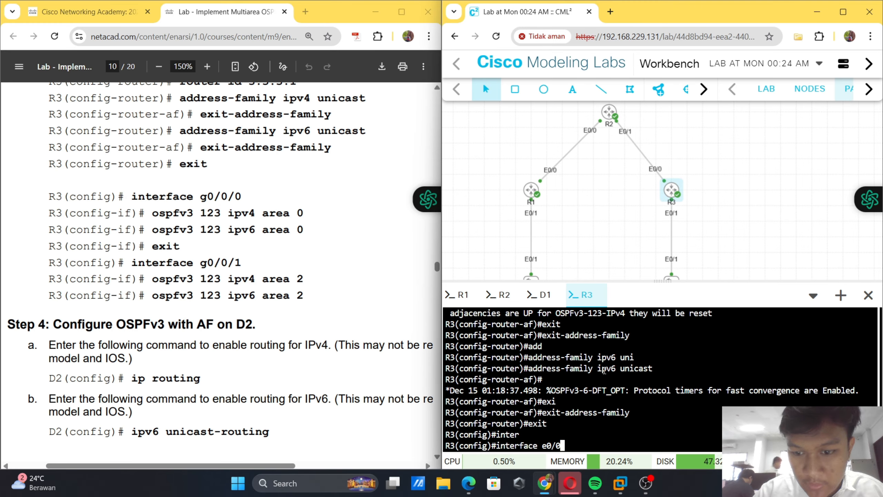
key(Return)
text(os)
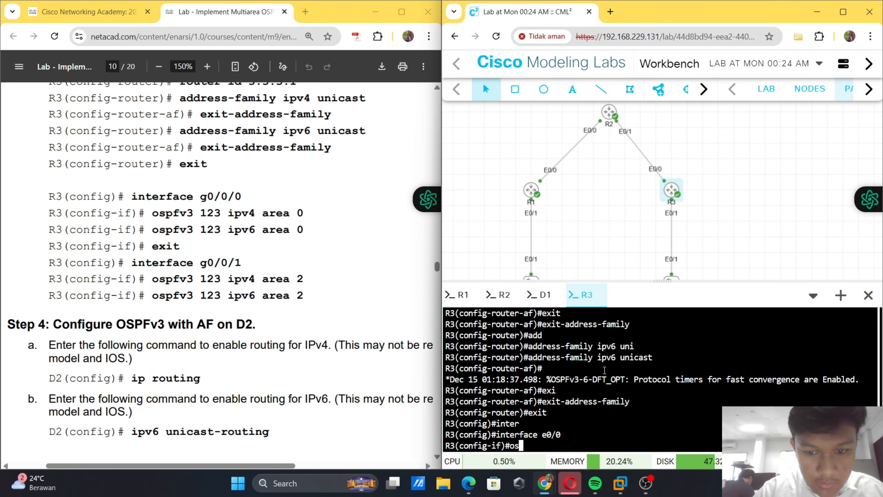
key(Tab)
text(123 )
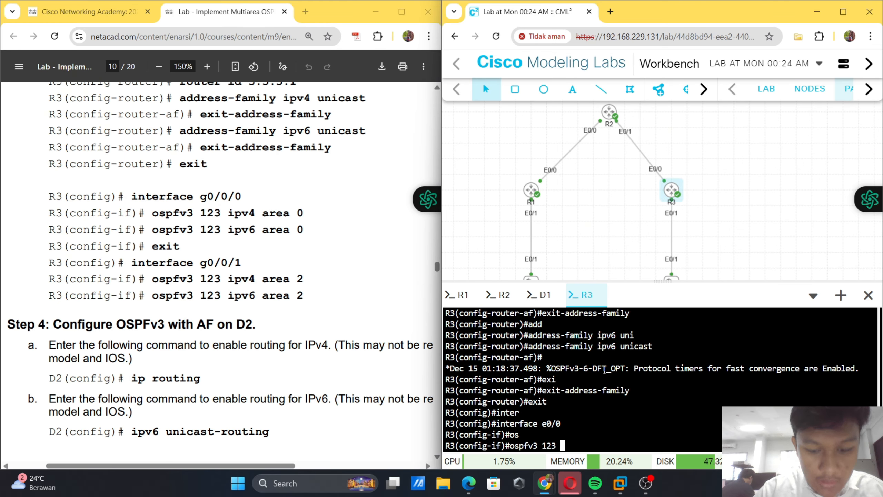
text(ipv4 area 0)
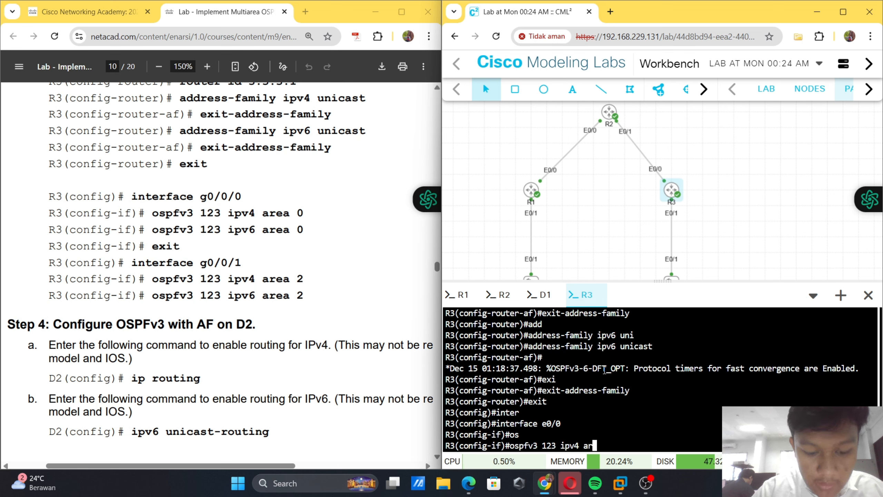
key(Return)
- Assign R3's e0/0 interface to area 0 of OSPFv3 process 123 for IPv6
key(Up)
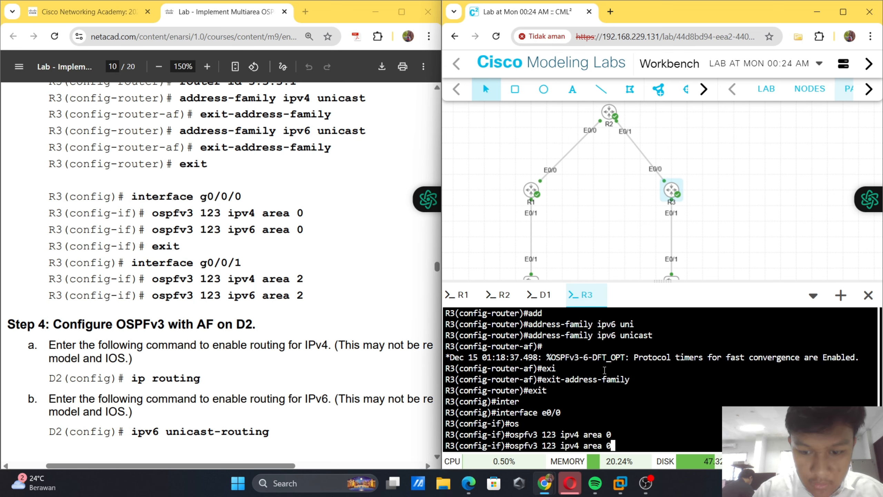
key(Left)
key(Left)
key(Left)
key(Left)
key(Left)
key(Left)
key(Left)
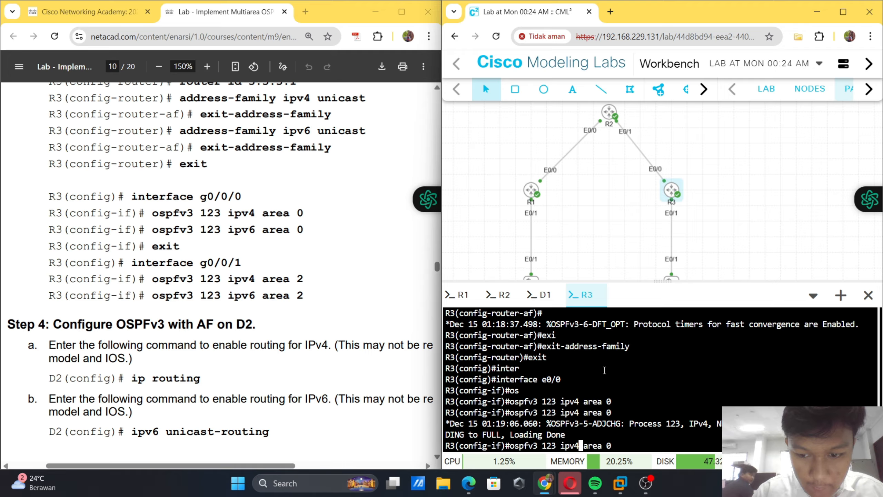
key(BackSpace)
text(6)
key(Return)
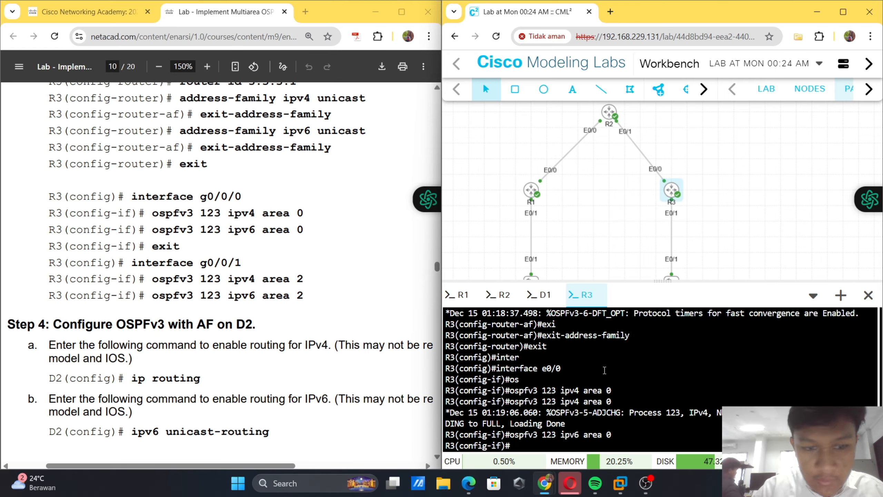
- Leave e0/0 and enter configuration mode for interface e0/1 on R3, the link toward D2 in the topology
text(exit)
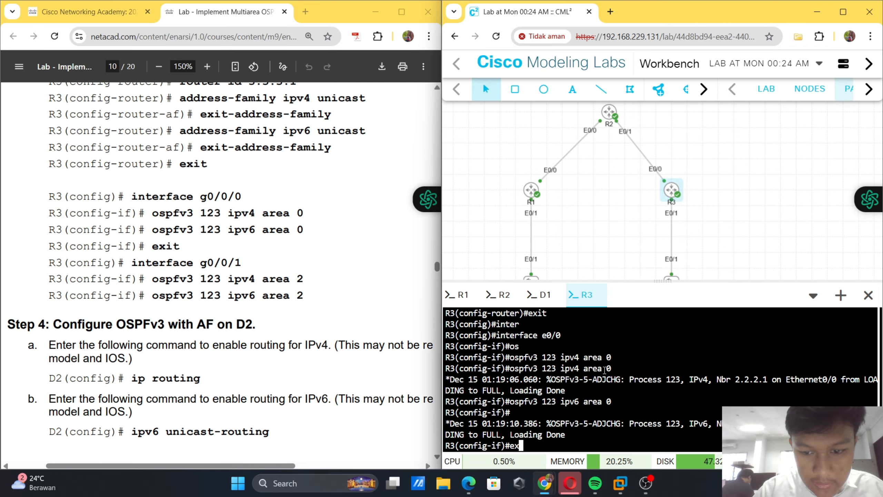
key(Return)
text(inter)
key(Tab)
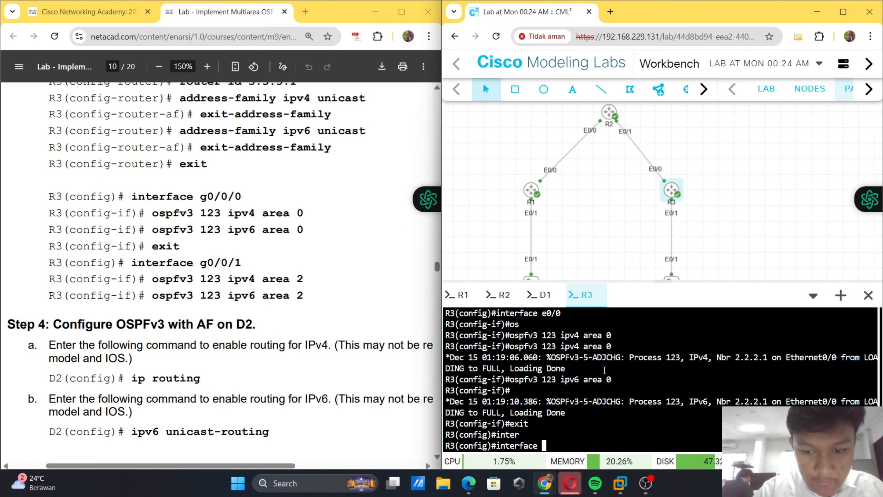
text(e0/)
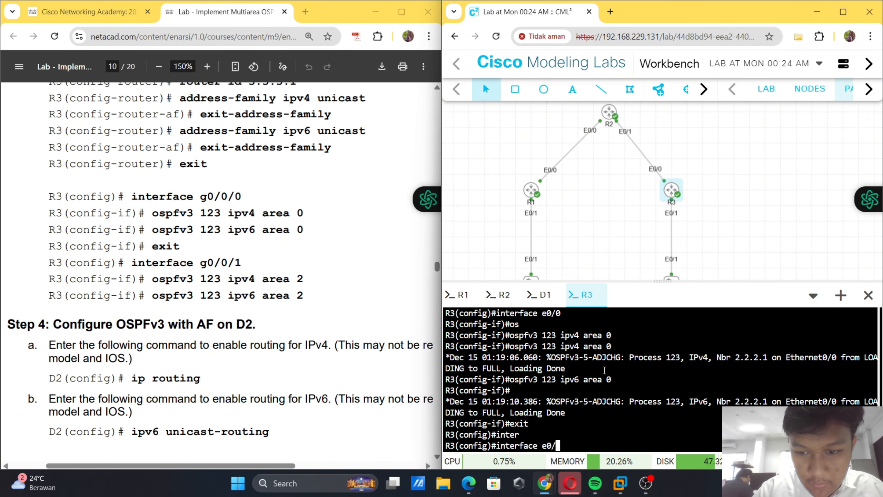
text(1)
key(Return)
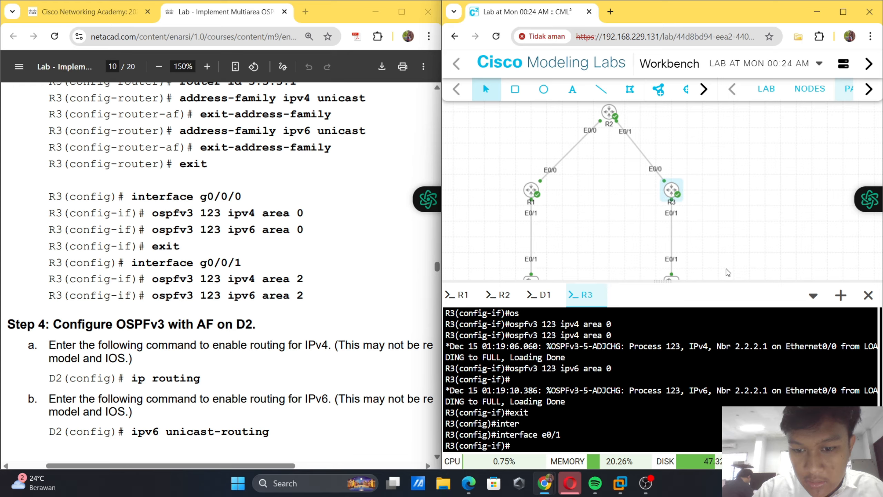
scroll(742, 219, down, 6)
scroll(729, 228, up, 3)
drag(730, 229, 717, 177)
scroll(717, 176, up, 2)
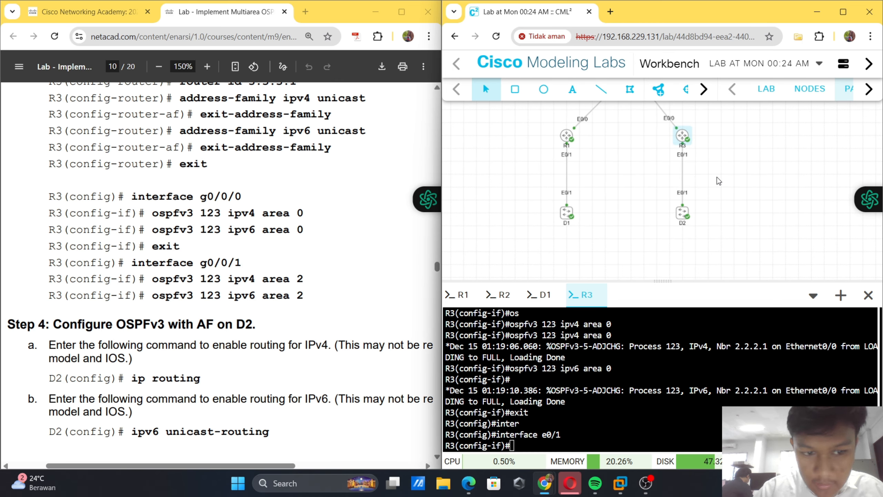
click(585, 423)
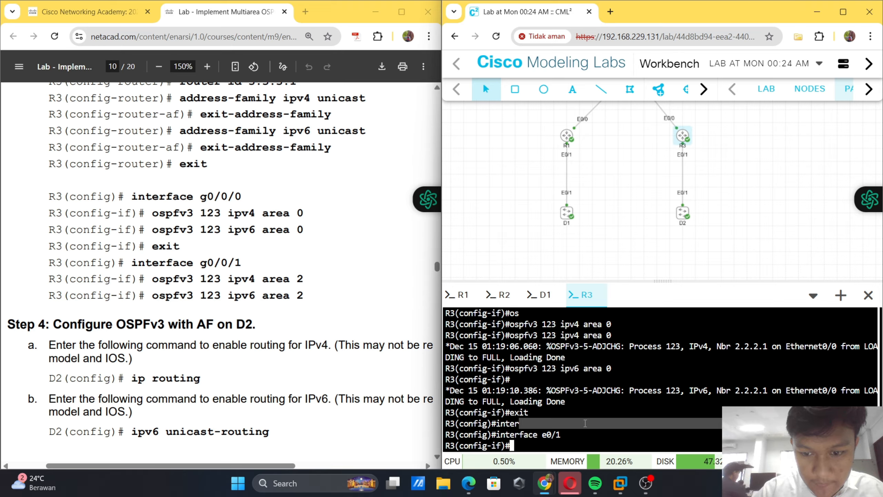
- Try to assign R3's e0/1 interface to area 2 of OSPFv3 process 123 for IPv4
text(os)
key(Tab)
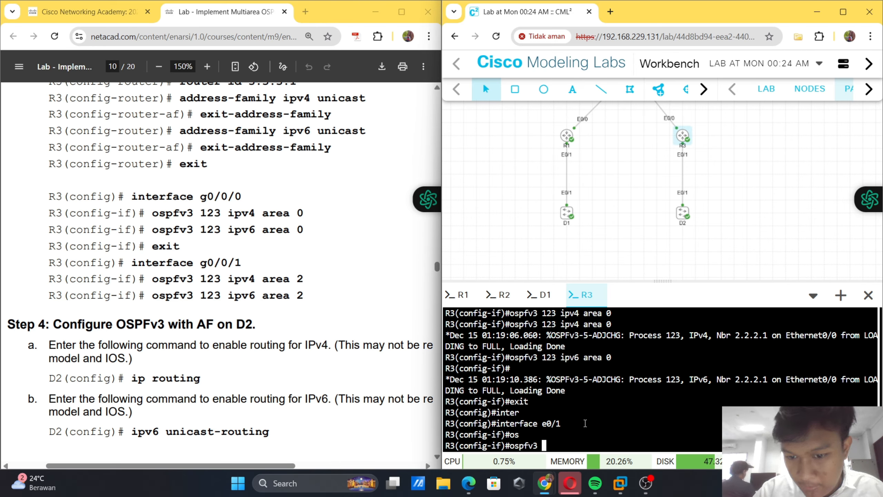
text(123)
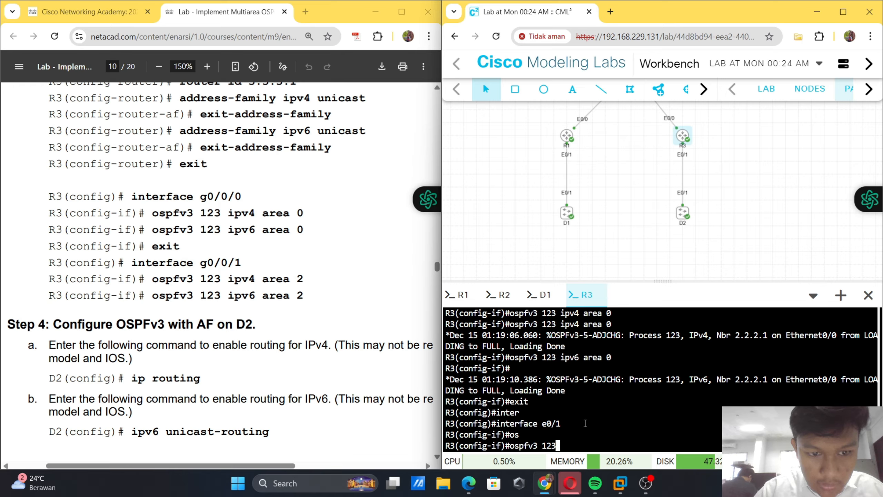
text( ipv4)
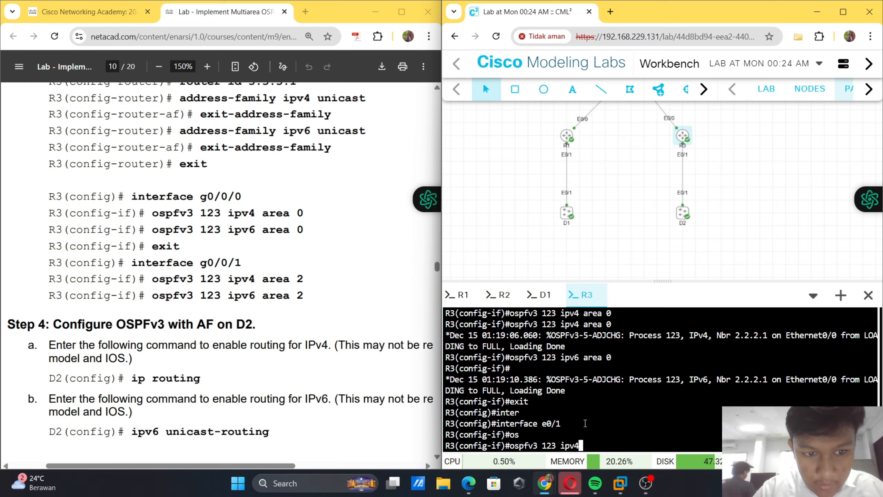
text( area 2)
key(Return)
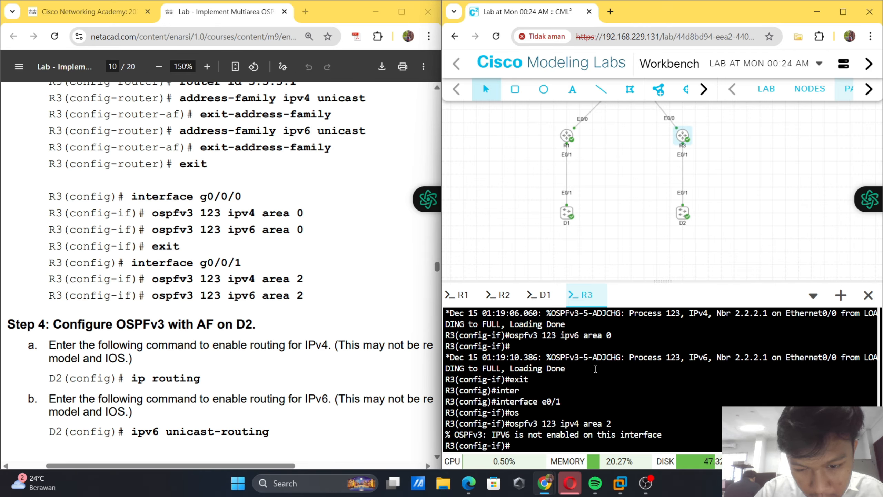
- Retry the IPv4 assignment of R3's e0/1 interface to area 2 under OSPFv3 process 123
text(os)
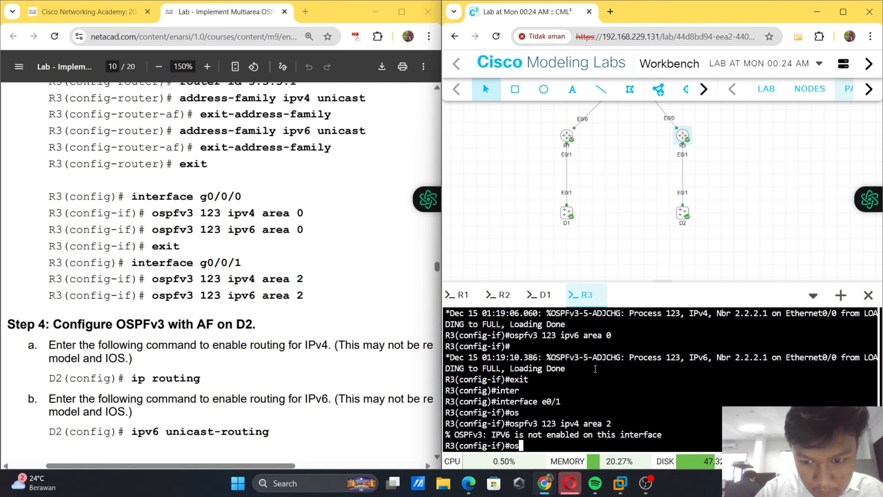
key(Tab)
text(1)
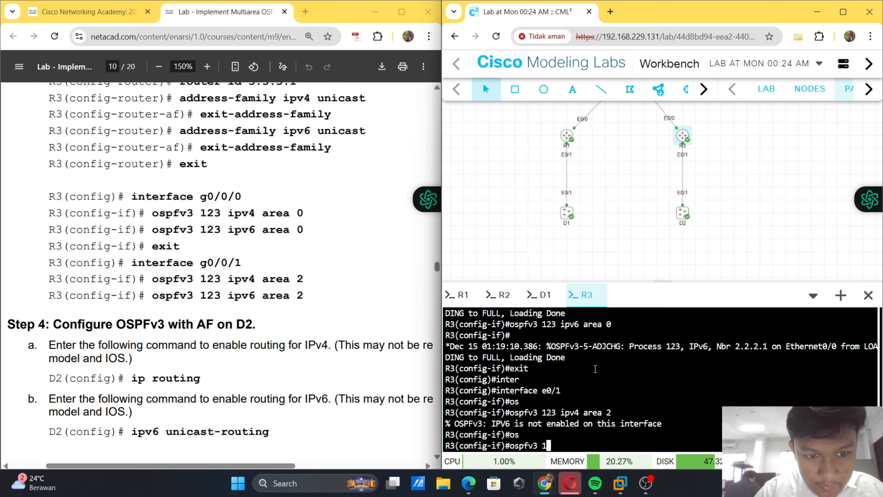
text(23 ip)
key(Tab)
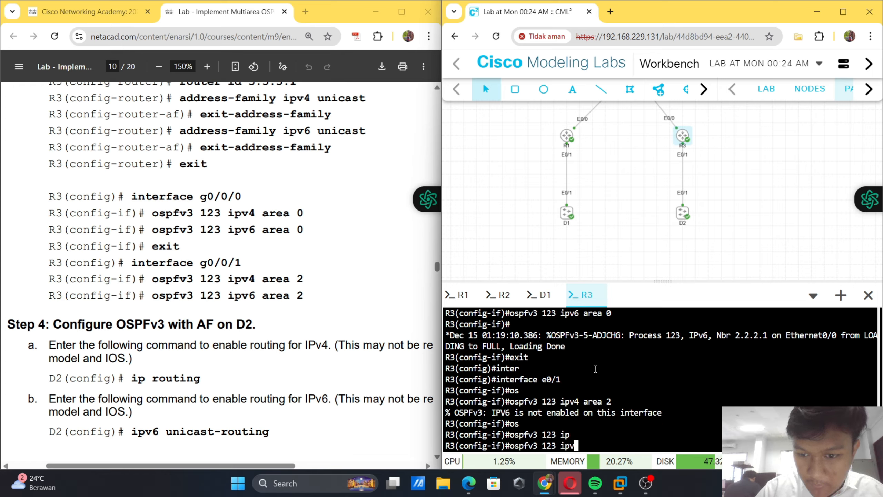
text(v)
text(4)
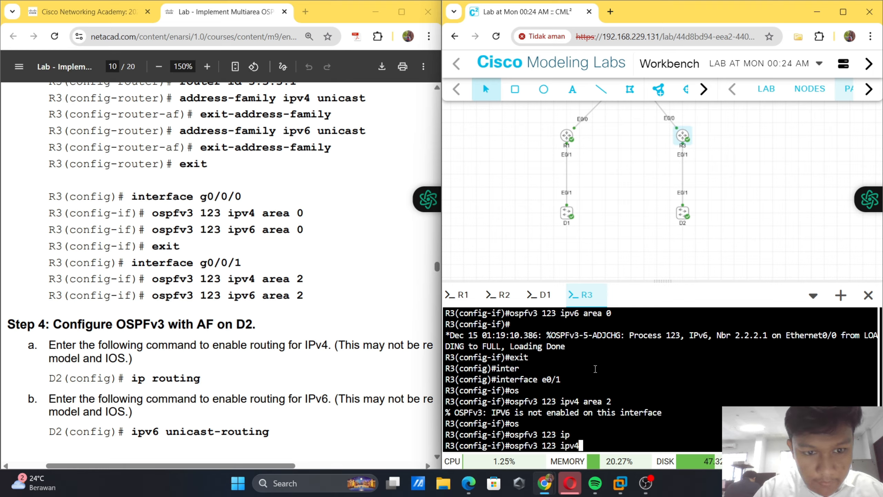
text( ar)
key(Tab)
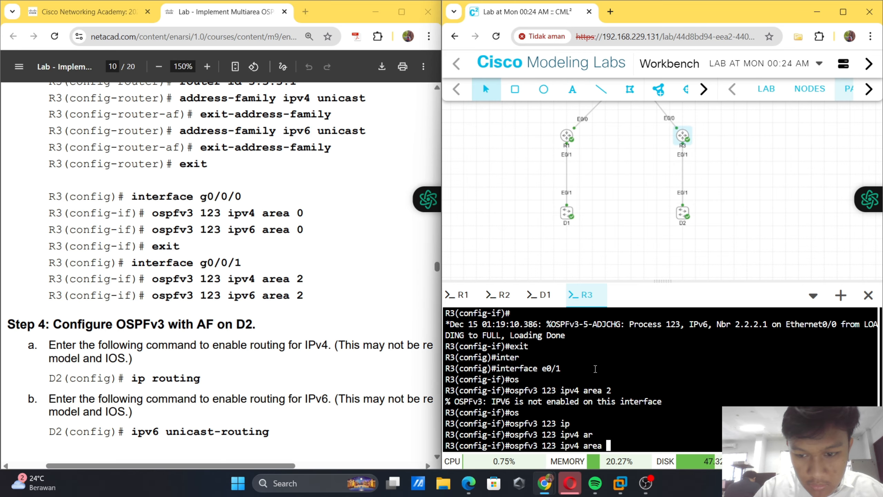
text(ea 2)
key(Return)
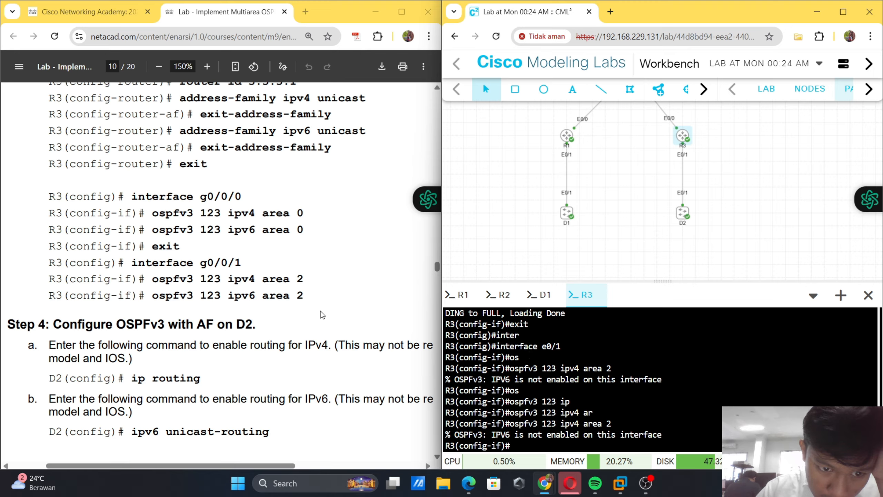
- Try to assign R3's e0/1 interface to area 2 of OSPFv3 process 123 for IPv6
key(Up)
key(Left)
key(Left)
key(Left)
key(Left)
key(Left)
key(Left)
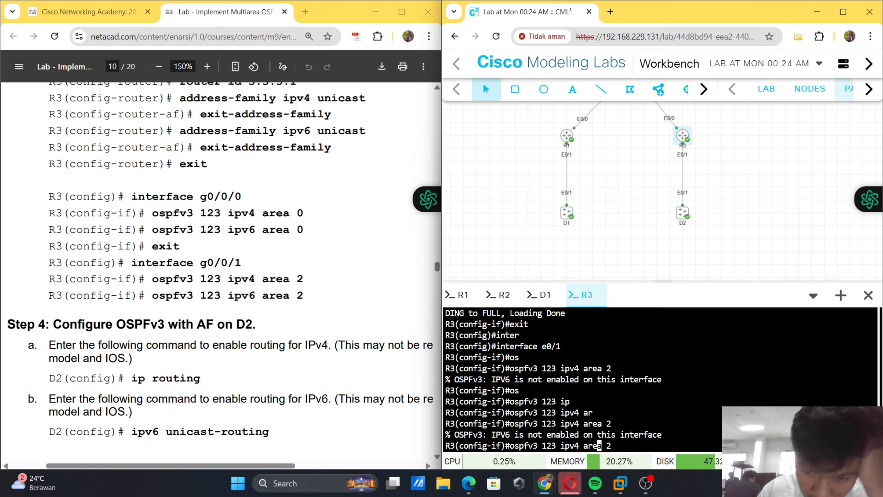
key(BackSpace)
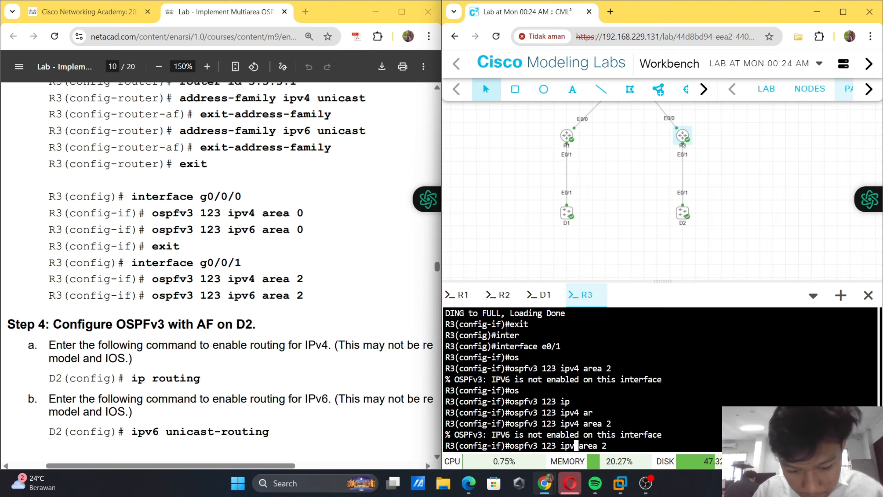
text(6)
key(Return)
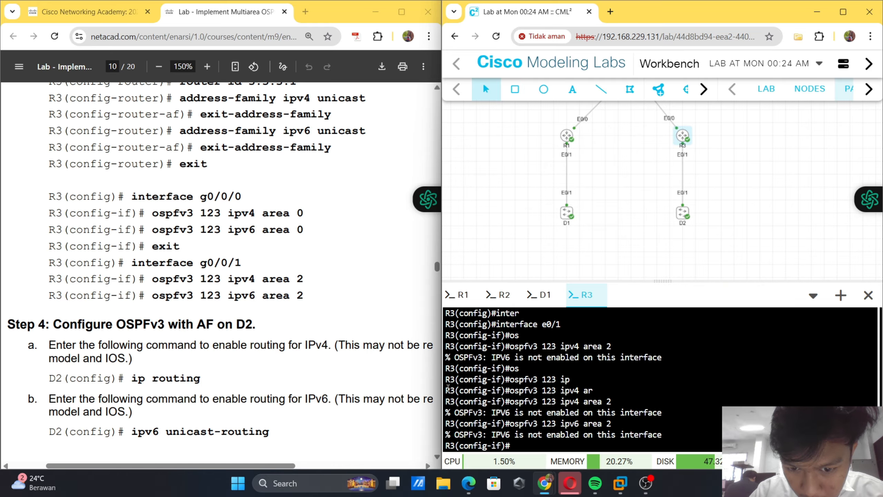
drag(448, 388, 615, 447)
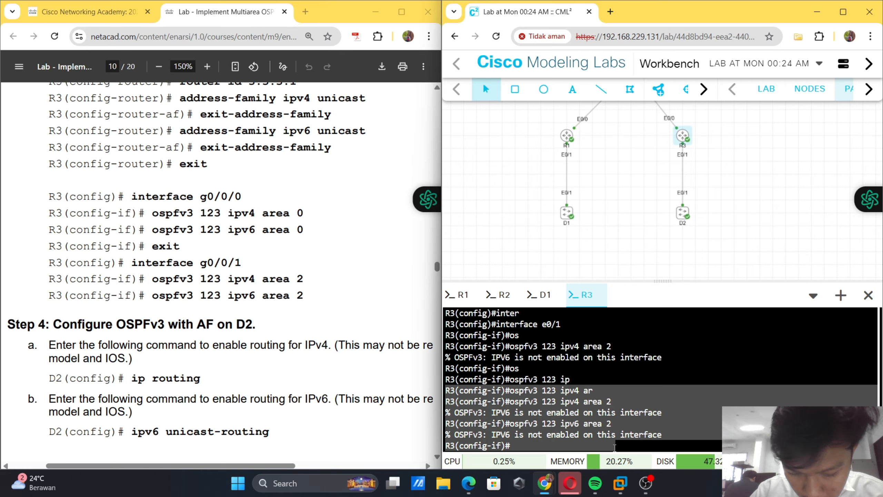
key(ctrl+c)
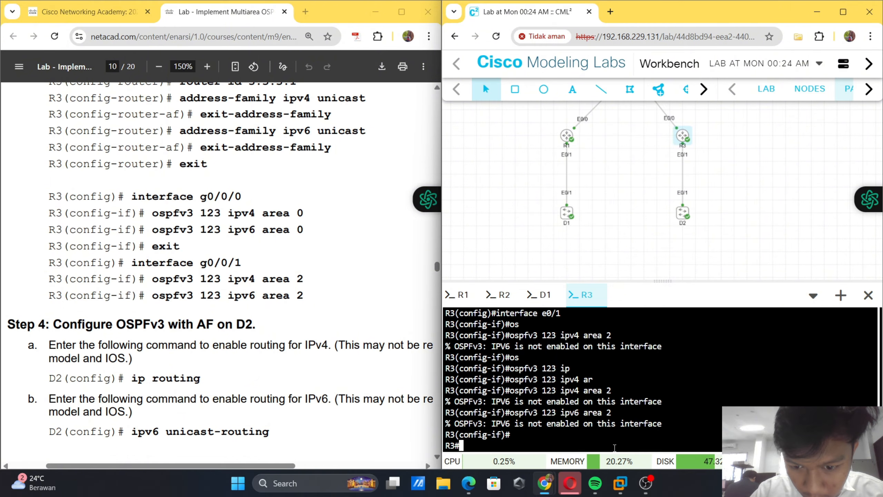
click(565, 486)
click(565, 487)
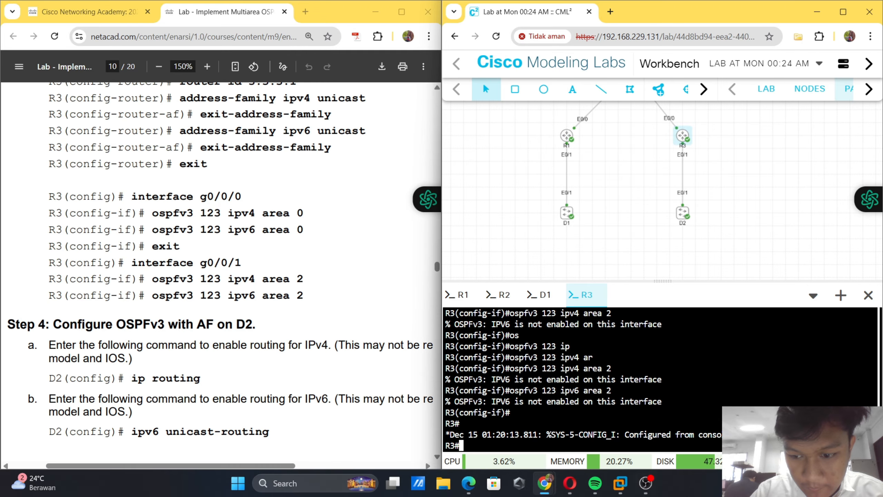
click(646, 483)
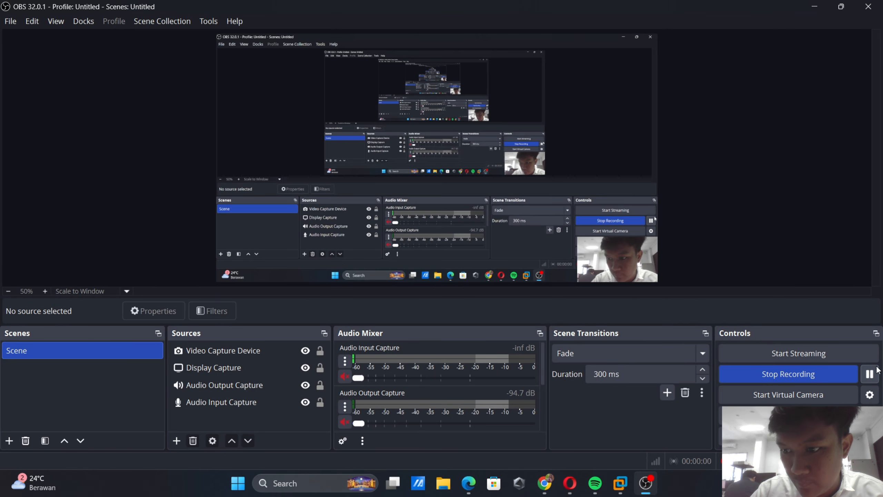
mouse_move(544, 483)
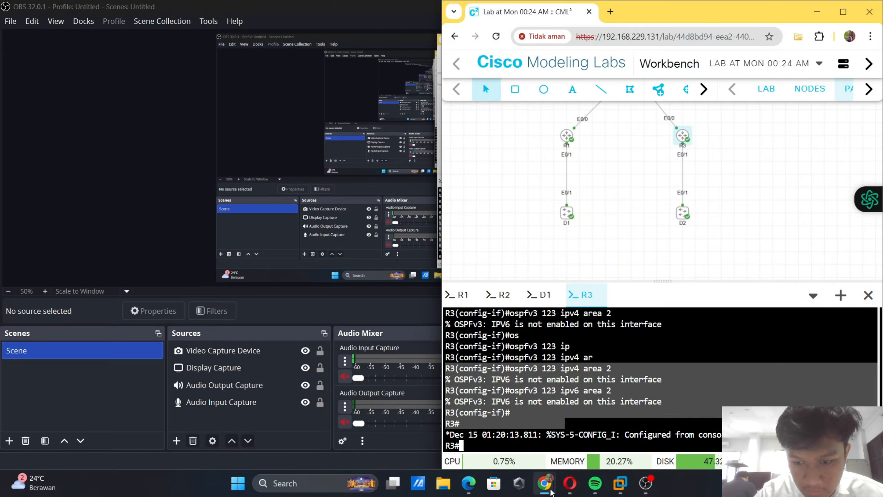
click(561, 445)
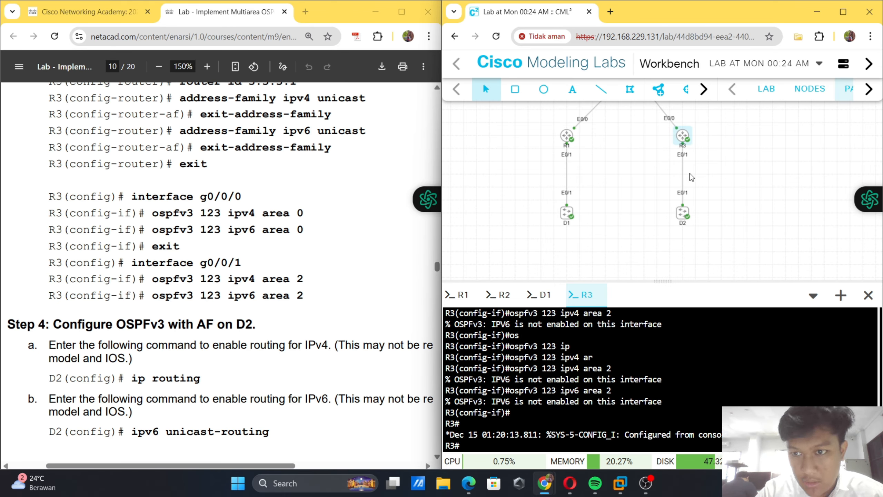
- Enter global configuration mode on R3 from the privileged EXEC prompt
text(in)
key(Tab)
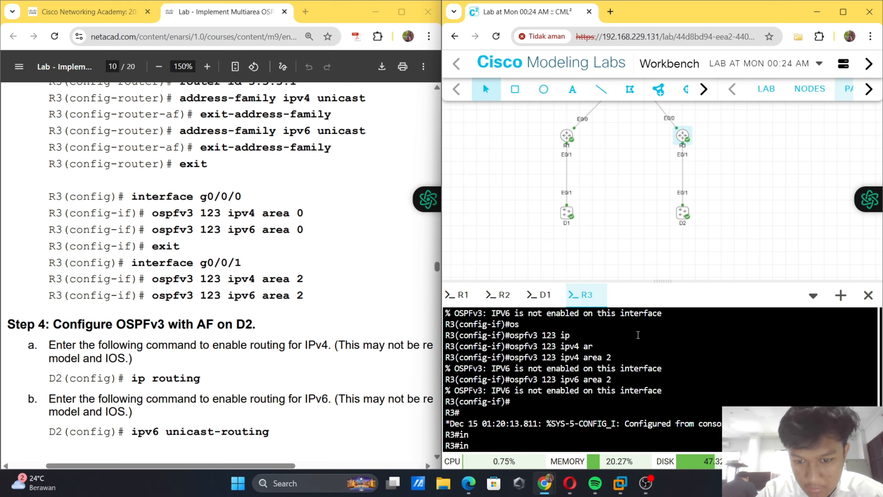
key(BackSpace)
key(BackSpace)
text(conf )
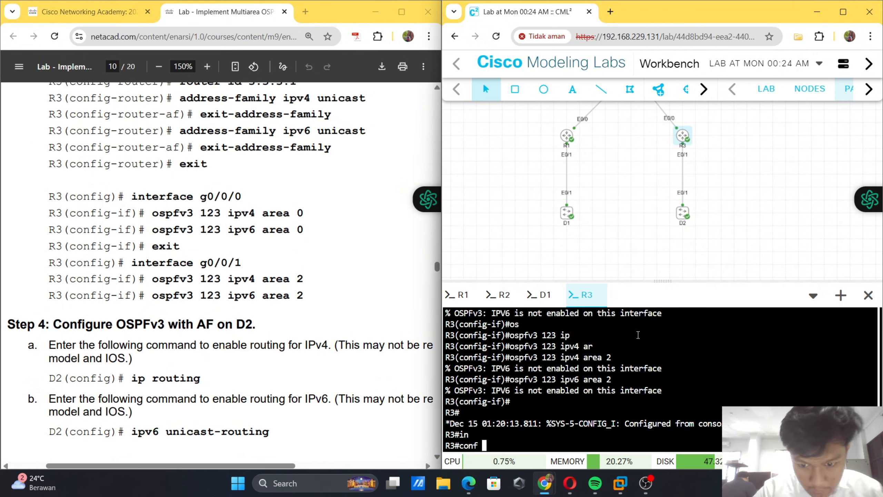
text(ter)
key(Tab)
key(Return)
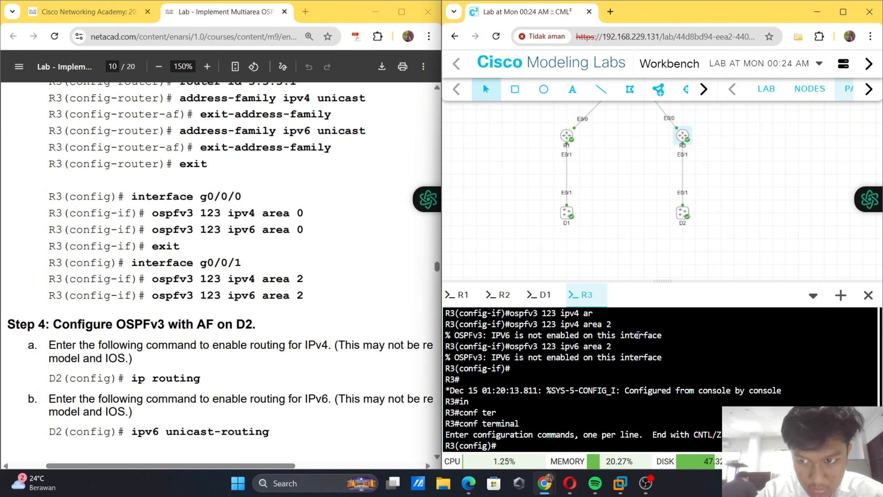
- Enter configuration mode for interface e0/1 on R3
text(in)
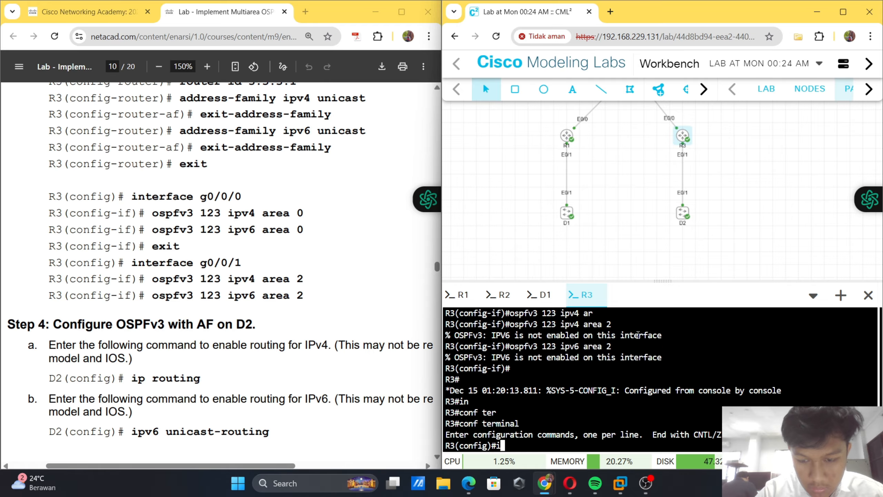
key(Tab)
text(e)
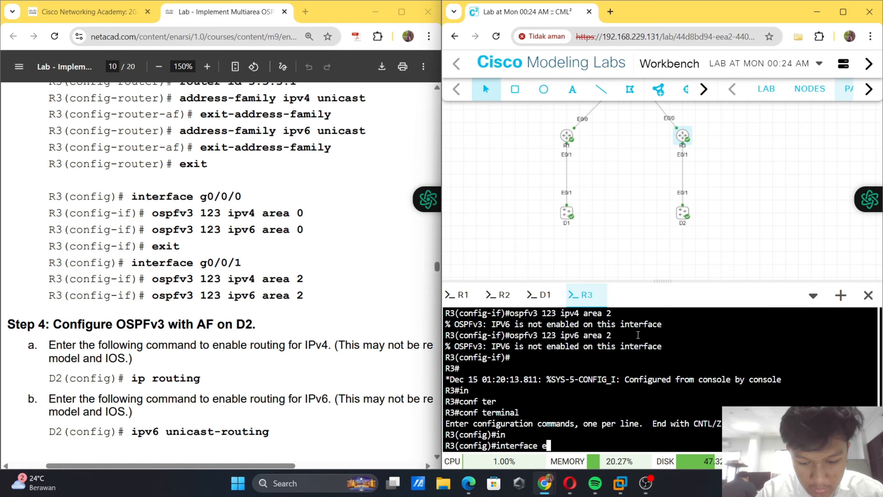
text(/0)
key(BackSpace)
key(BackSpace)
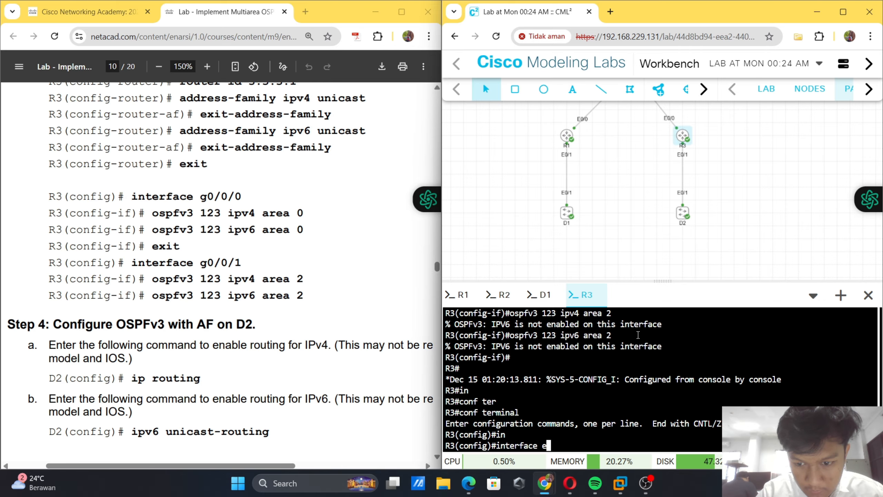
text(0/1)
key(Return)
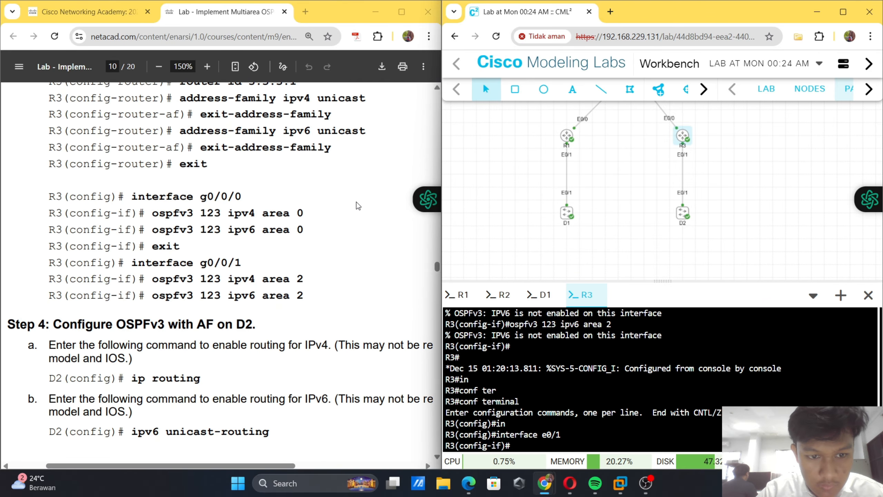
- Examine Router R3's initial configuration in the lab guide, especially the addressing commands for interface GigabitEthernet0/0/1
scroll(343, 205, down, 3)
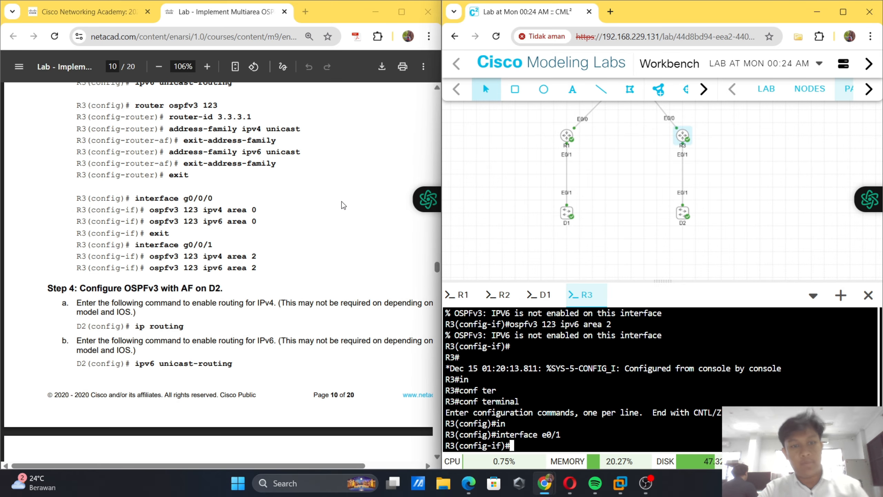
scroll(341, 201, up, 20)
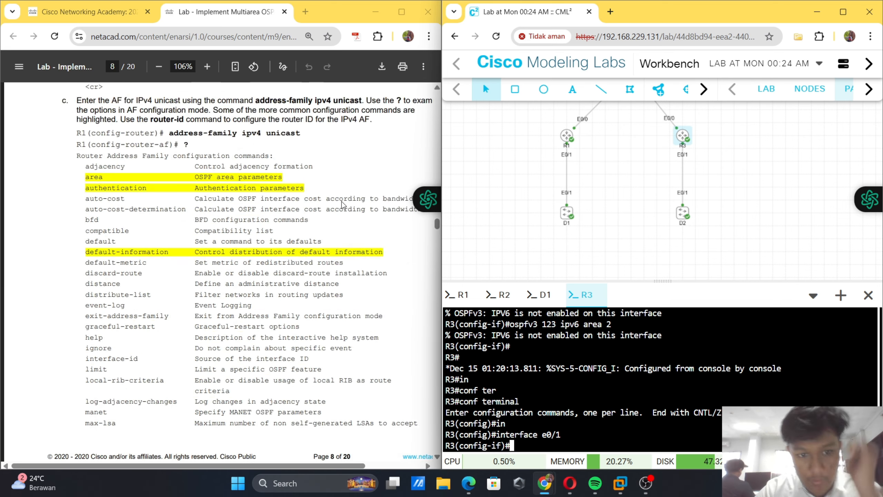
scroll(342, 202, up, 12)
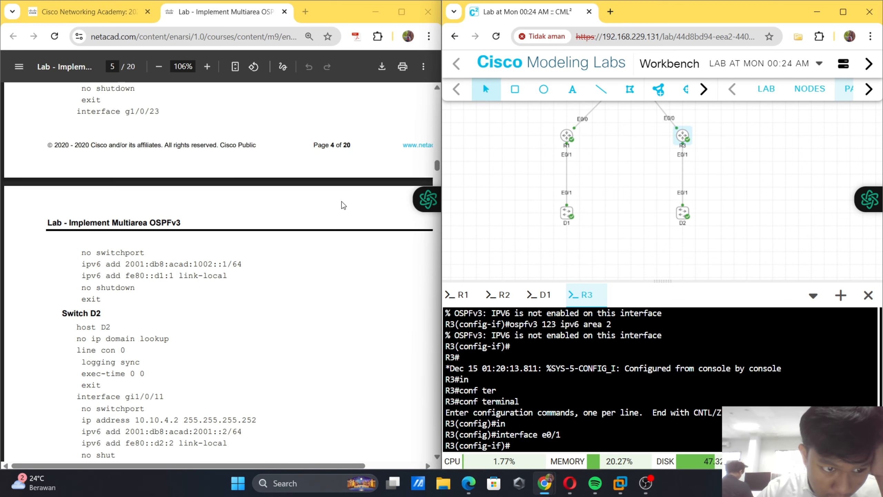
scroll(341, 203, up, 2)
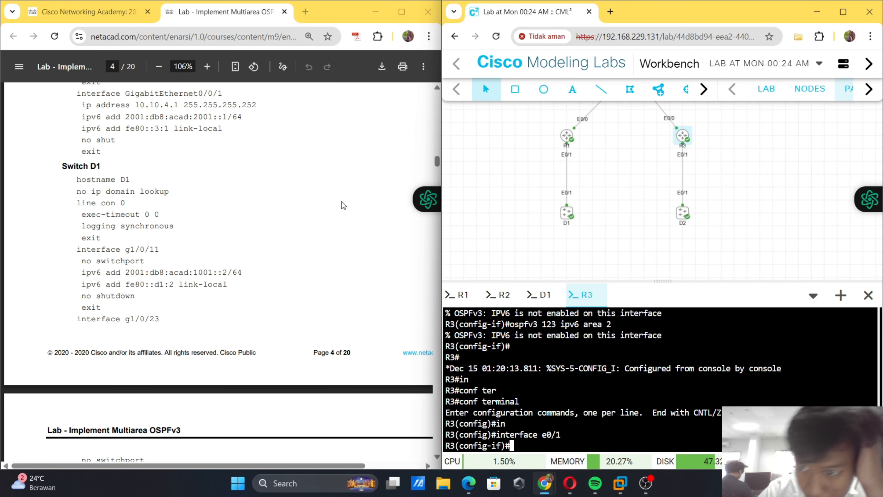
scroll(342, 201, up, 2)
scroll(342, 205, up, 6)
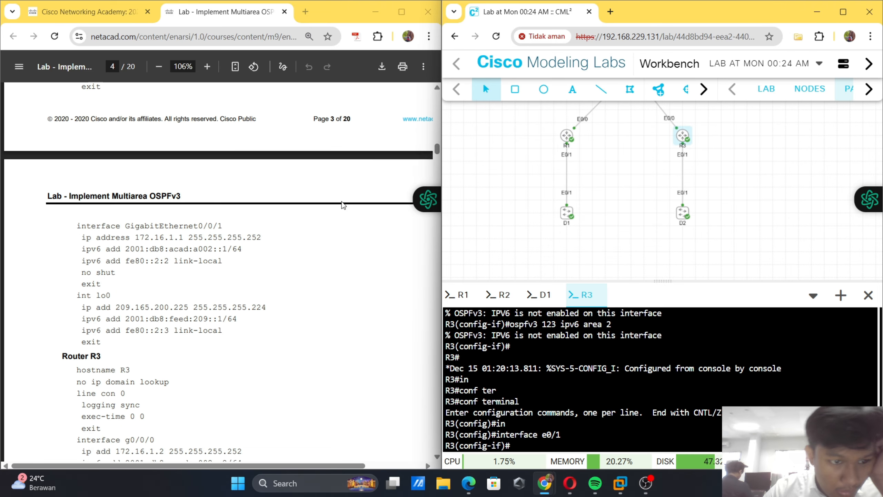
scroll(343, 205, down, 4)
scroll(341, 203, down, 3)
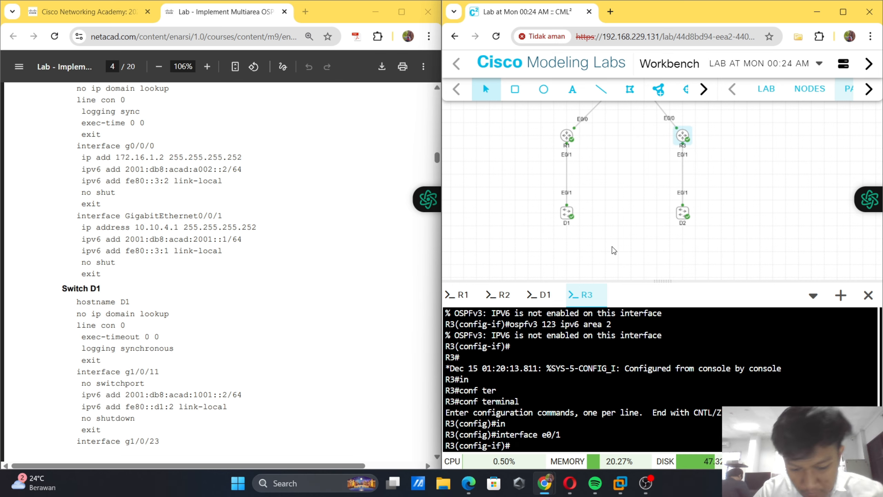
- Bring up R3's e0/1 interface with the no shut command
text(no shut)
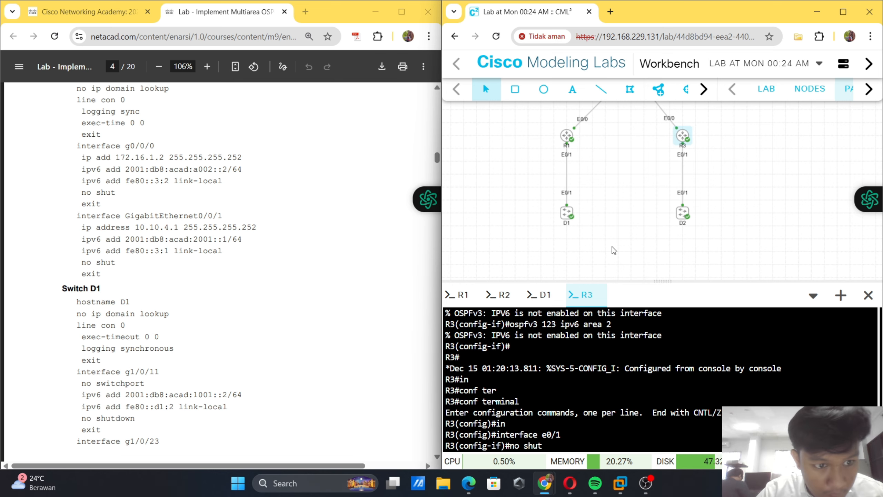
key(Return)
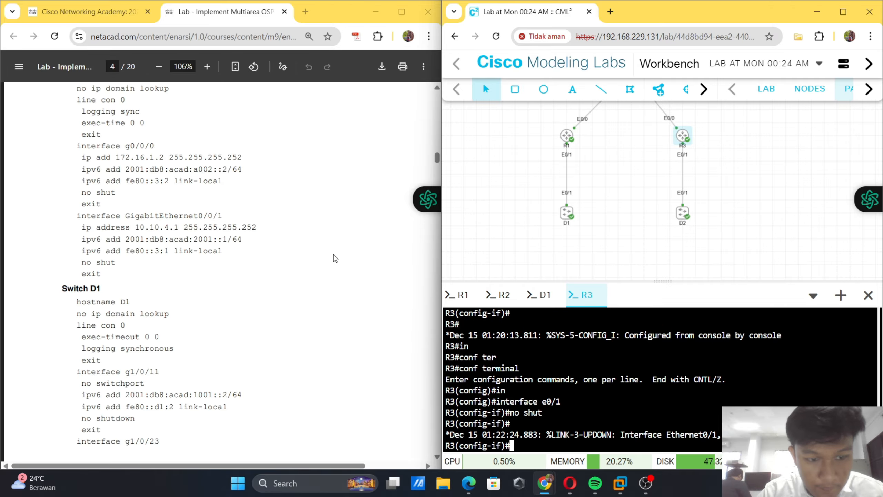
scroll(334, 255, down, 3)
scroll(334, 255, down, 2)
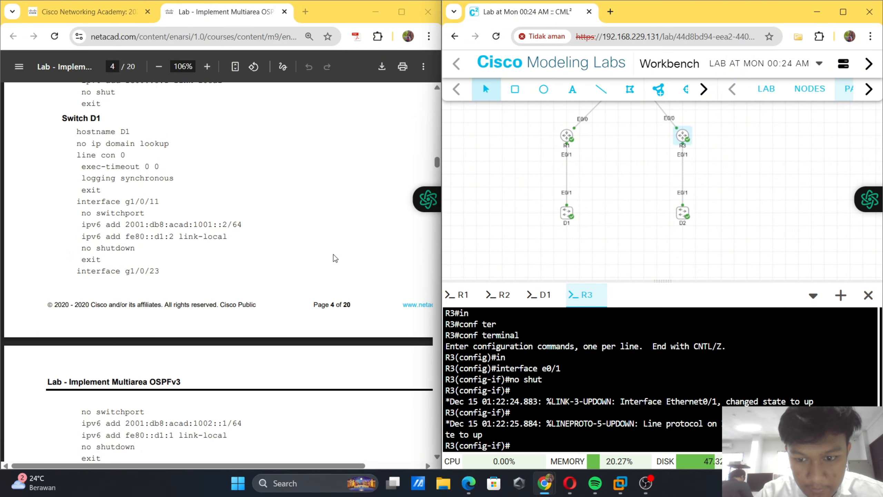
- Examine the lab guide's Step 3 for the OSPFv3 area commands used on R3's interfaces
scroll(334, 256, down, 20)
scroll(333, 257, down, 20)
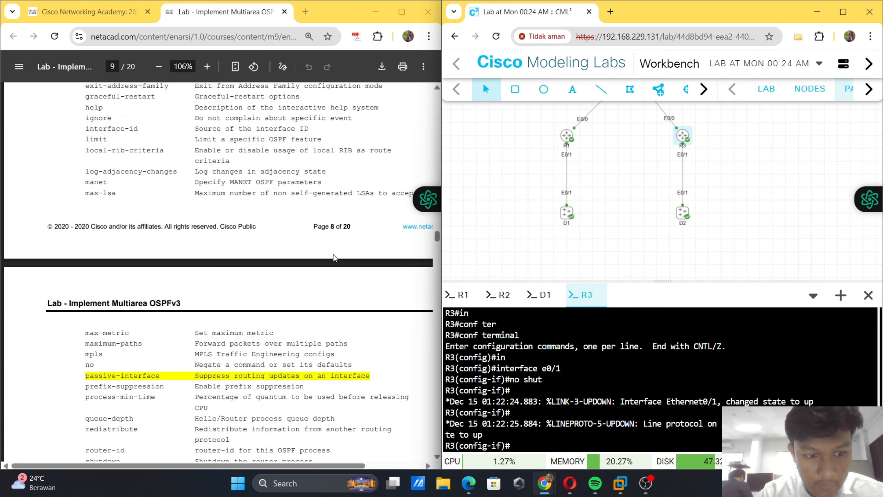
scroll(334, 258, up, 1)
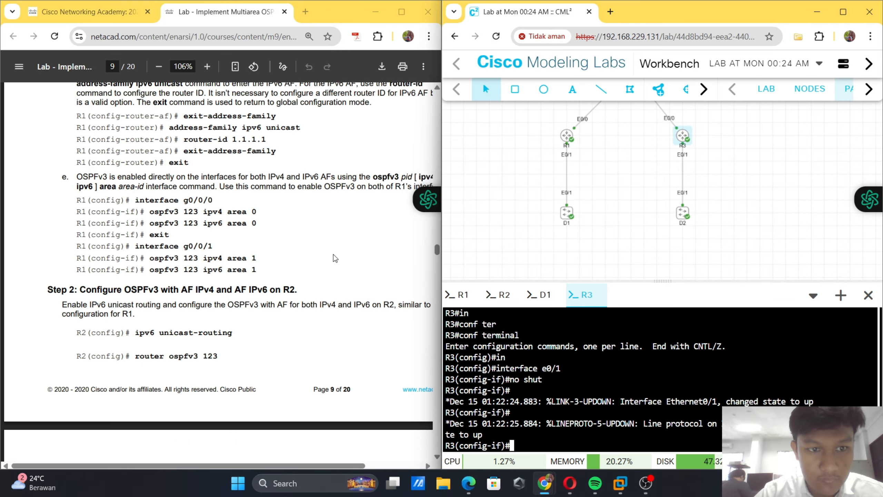
scroll(335, 258, down, 7)
scroll(334, 258, down, 5)
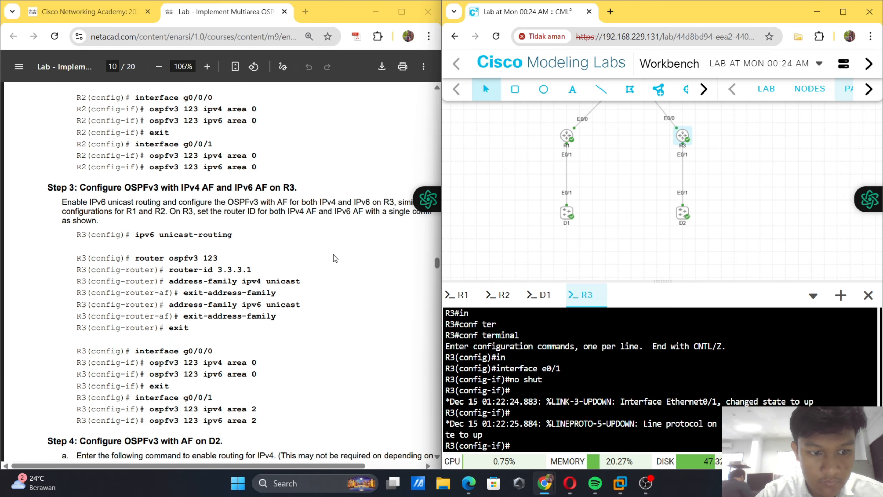
scroll(335, 258, down, 4)
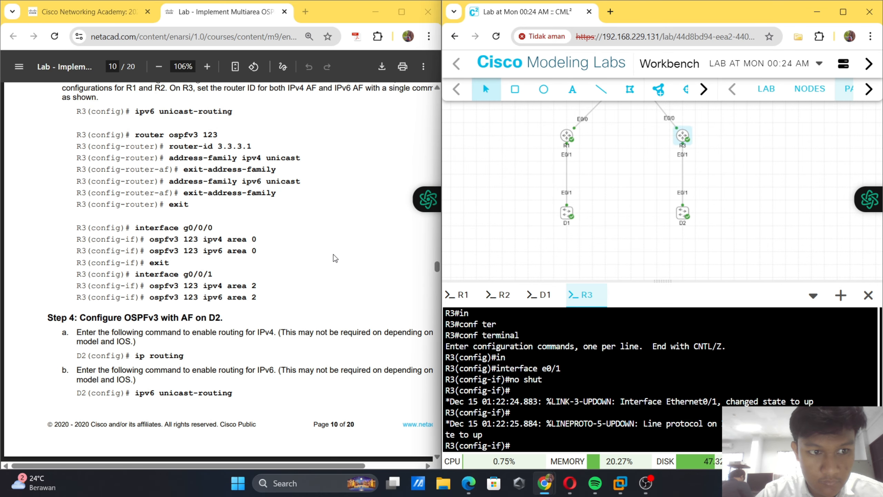
scroll(334, 256, down, 1)
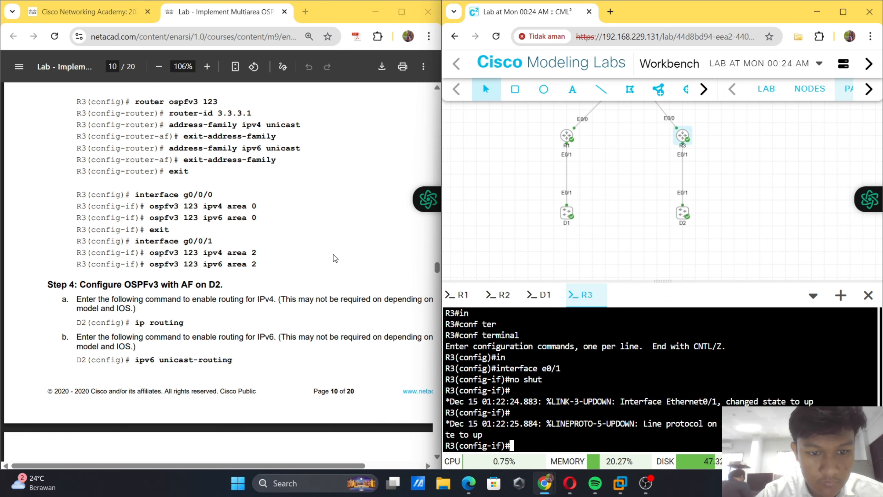
ctrl+scroll(334, 256, up, 2)
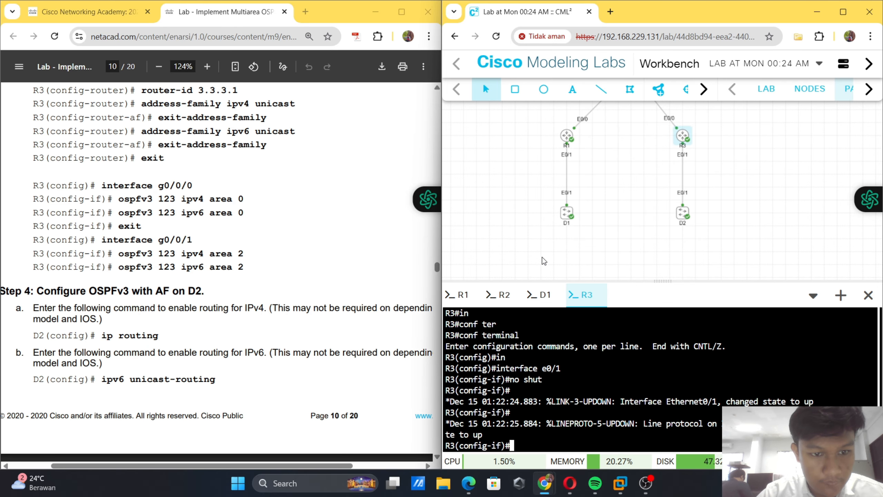
- Try to enable OSPFv3 process 123 for IPv4 in area 2 on R3's e0/1 interface
text(os)
key(Tab)
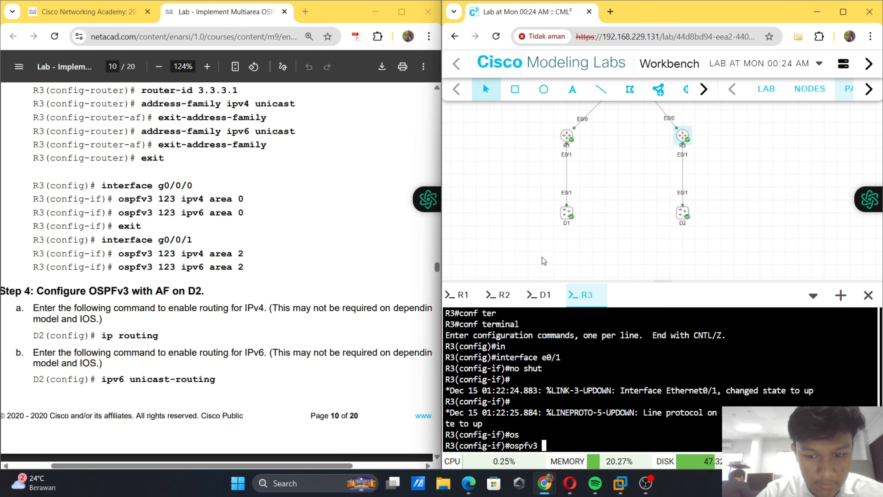
text(123)
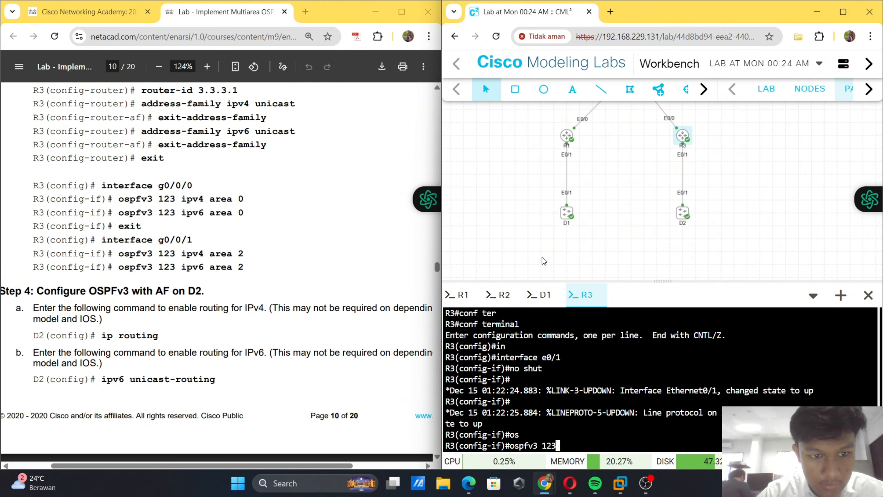
text( ip)
key(Tab)
text(v4 area)
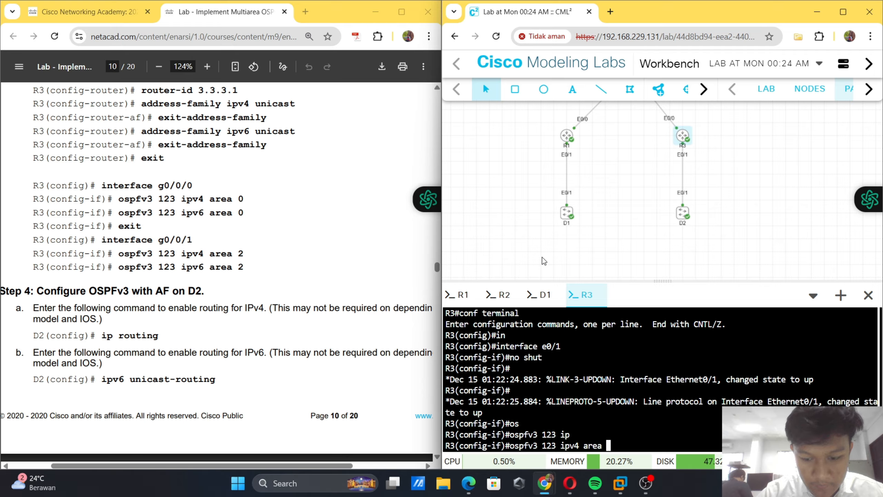
text( 2)
key(Return)
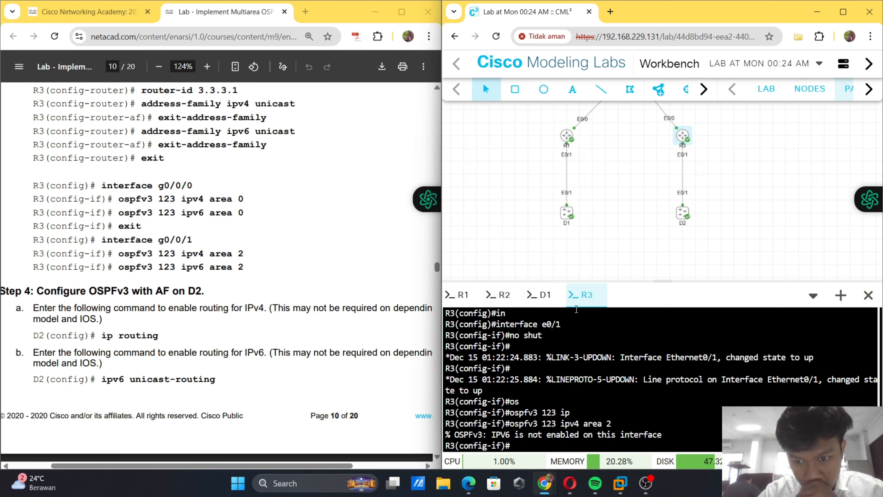
- Try to enable OSPFv3 process 123 for IPv6 in area 2 on R3's e0/1 interface
key(Up)
key(Left)
key(Left)
key(Left)
key(Left)
key(Left)
key(Left)
key(Left)
key(Left)
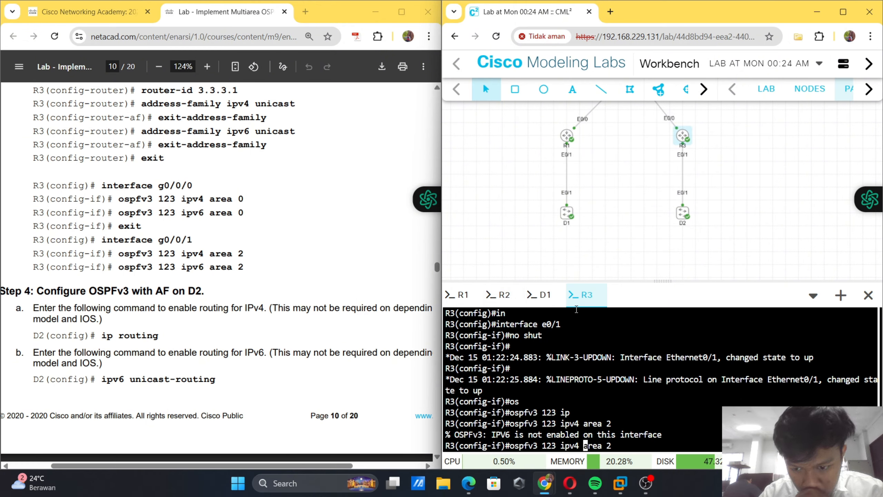
key(BackSpace)
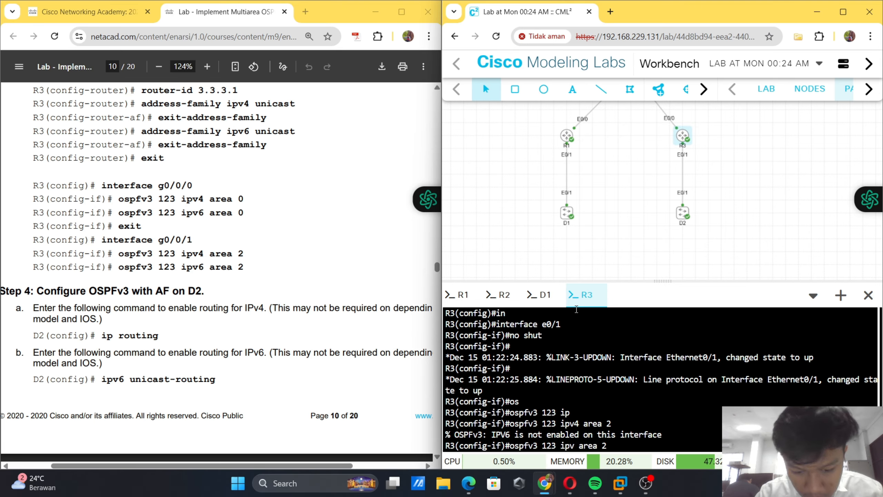
text(6)
key(Return)
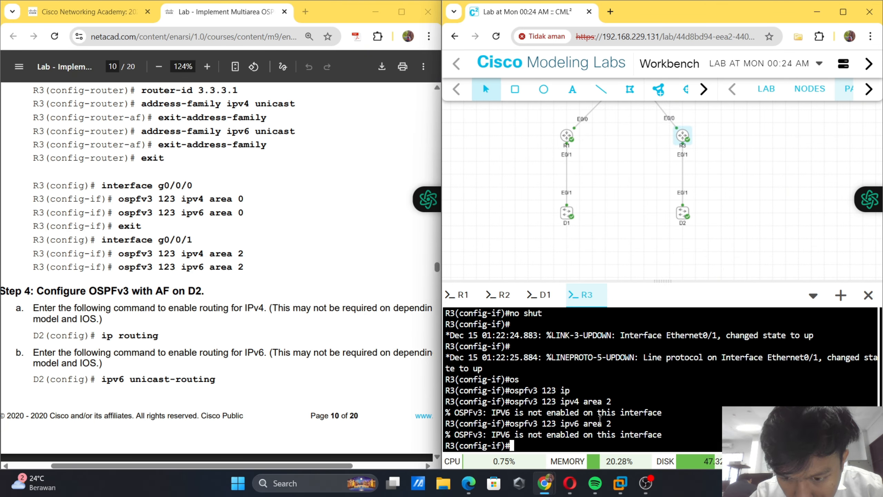
click(646, 484)
click(870, 374)
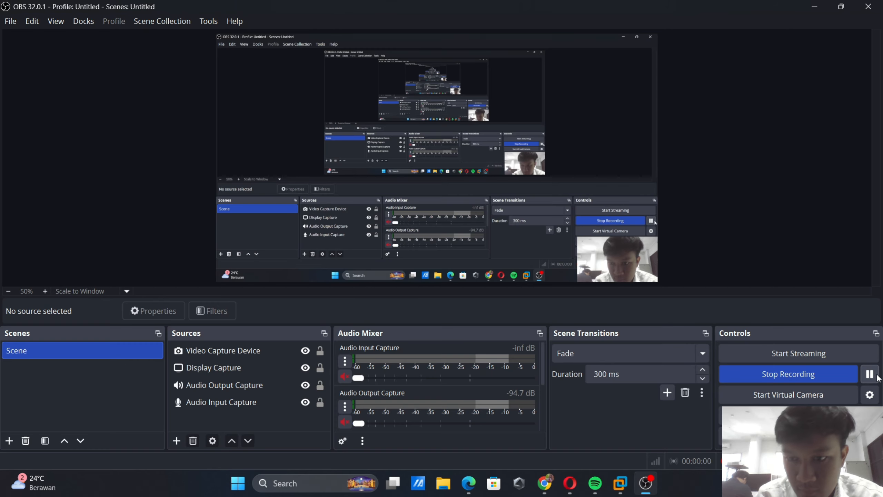
key(alt+Tab)
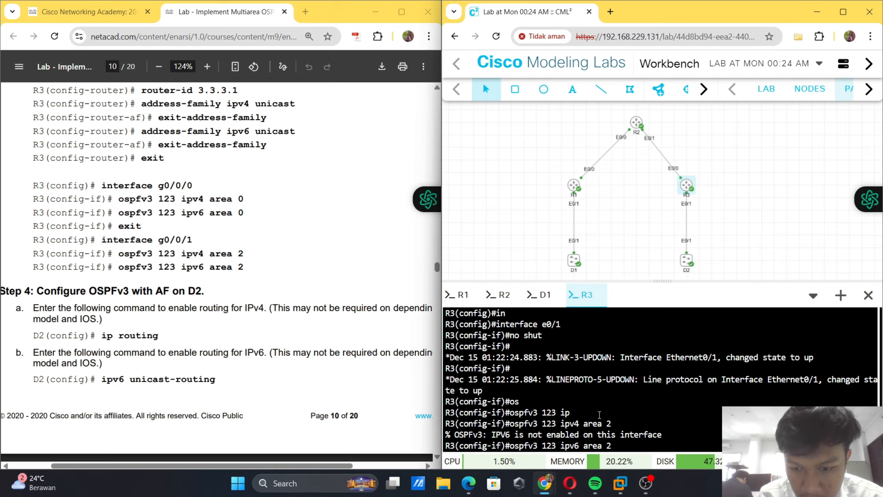
key(Return)
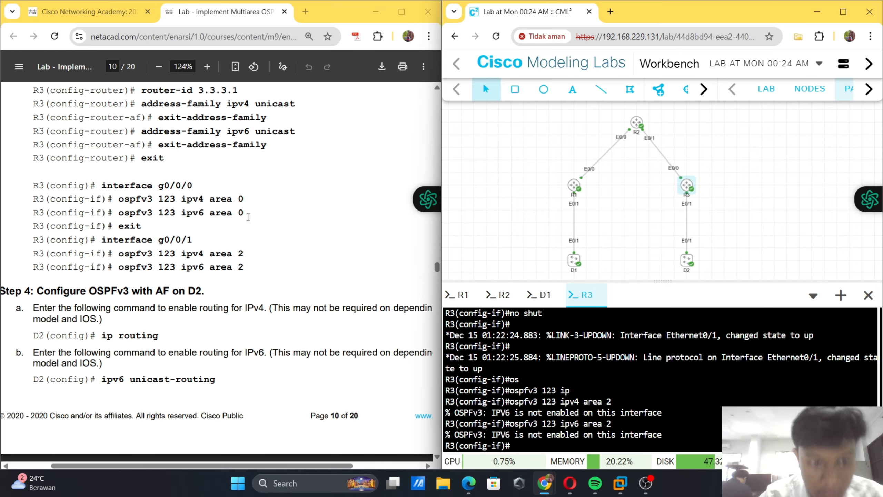
- Assign IPv4 address 10.10.4.1 with mask 255.255.255.252 to R3's e0/1, following the guide's GigabitEthernet0/0/1 configuration
scroll(248, 217, up, 20)
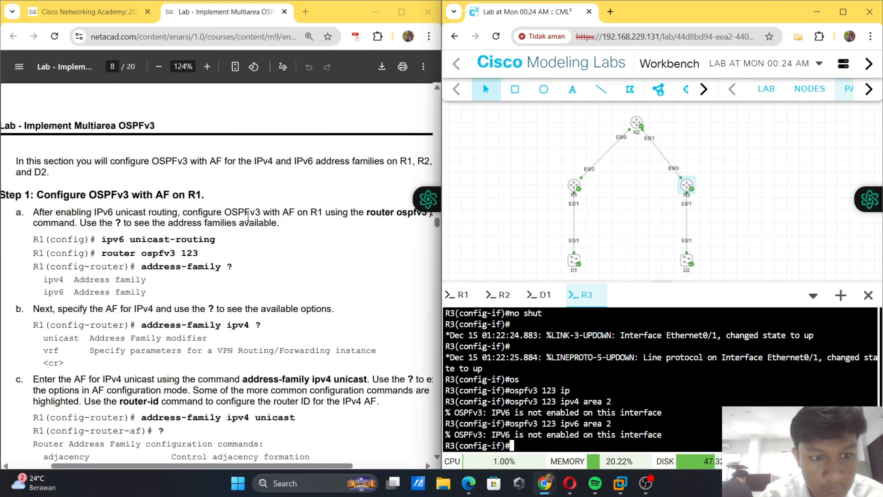
scroll(248, 217, up, 20)
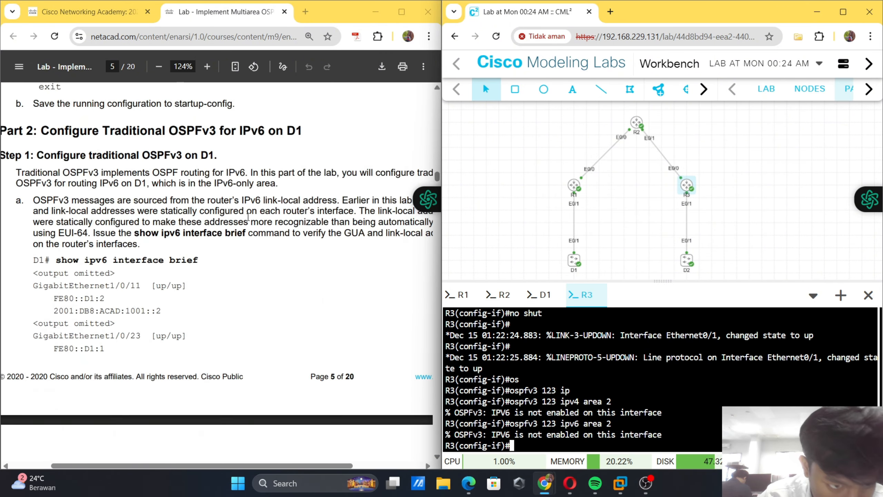
scroll(248, 217, up, 15)
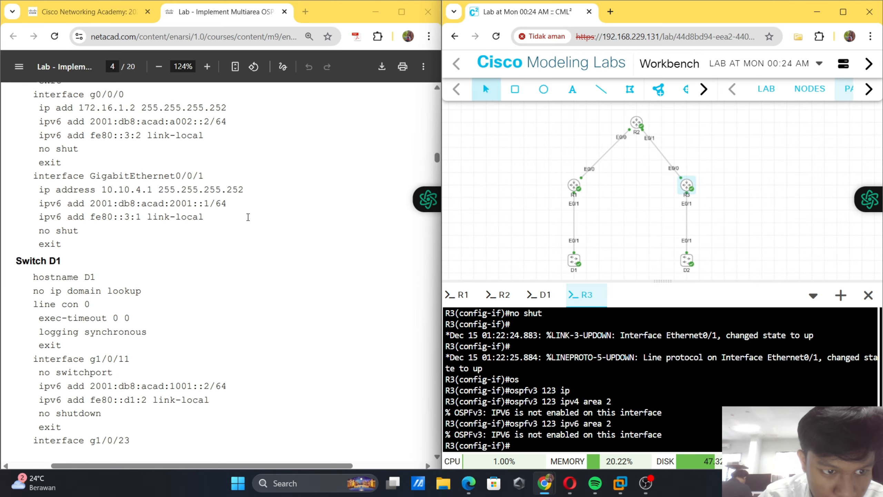
scroll(248, 216, down, 5)
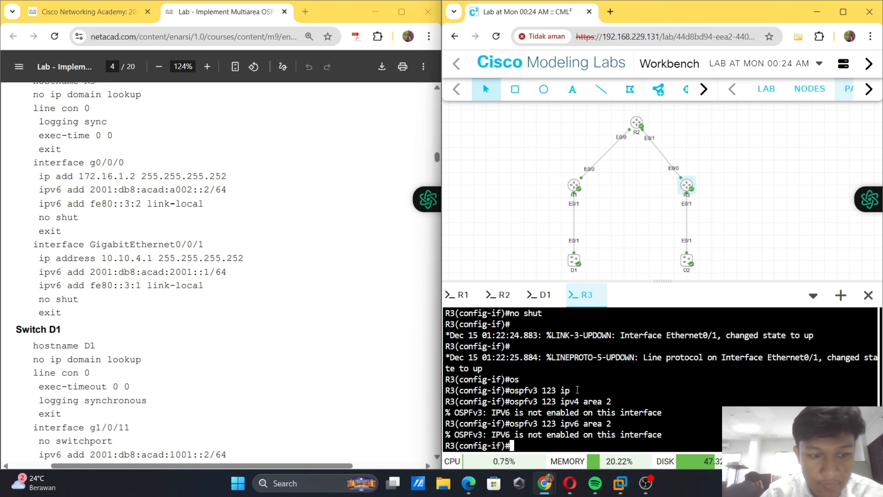
text(ip ad)
key(Tab)
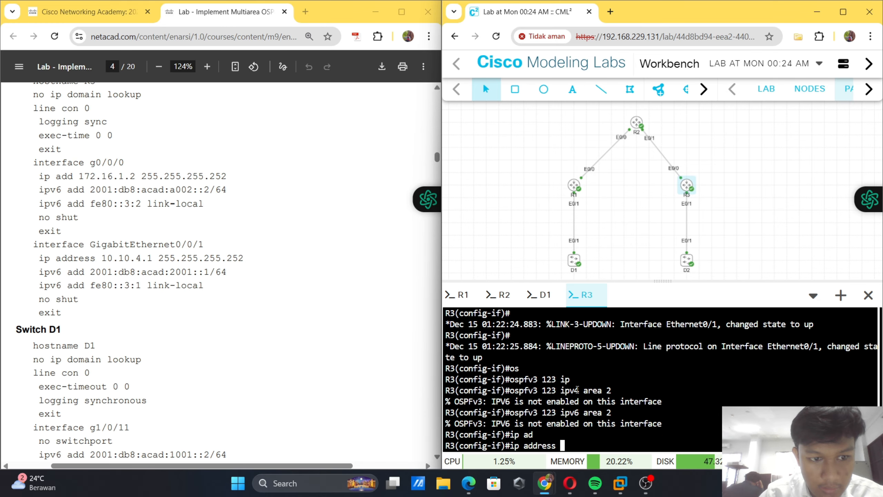
text(10)
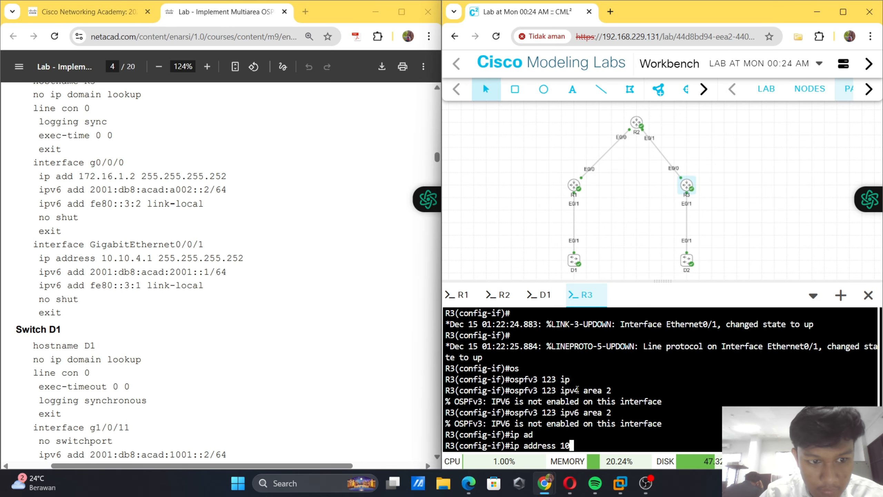
text(.10)
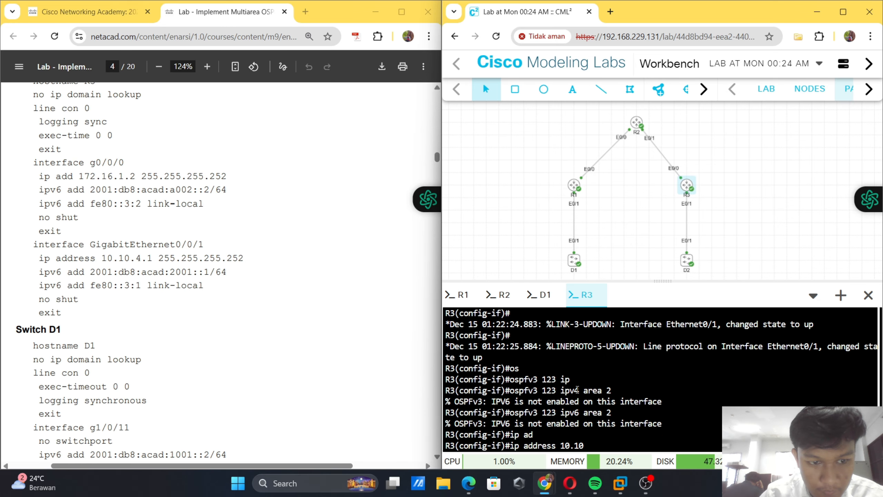
text(.4.1)
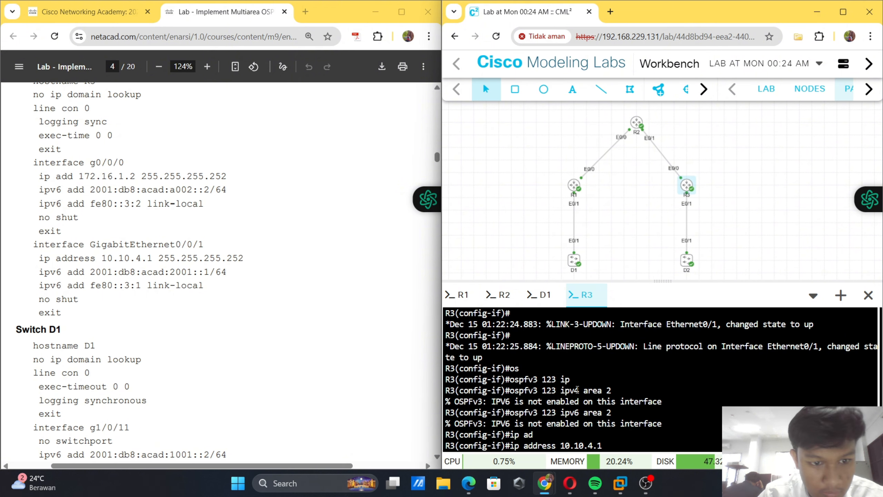
text( 255.2)
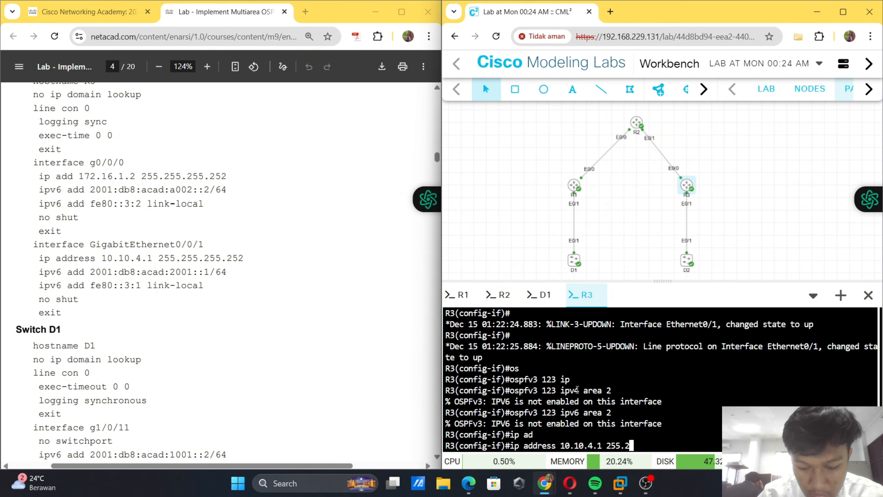
text(55.255.255)
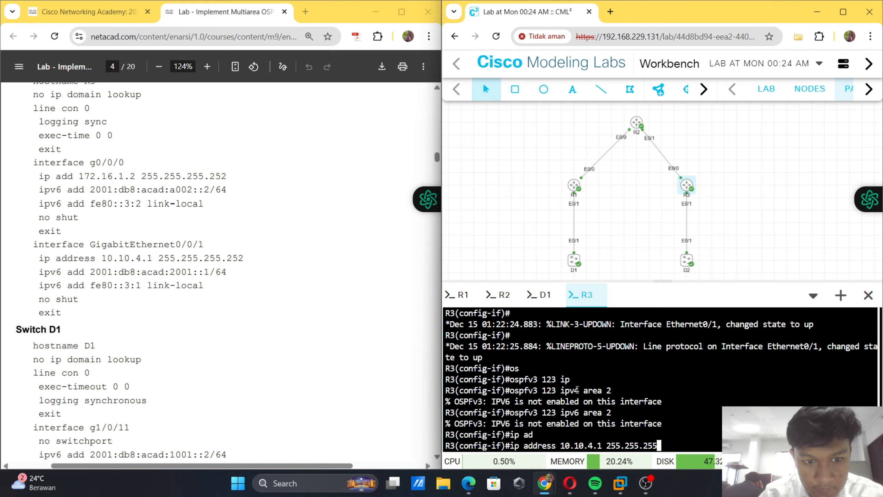
text(252)
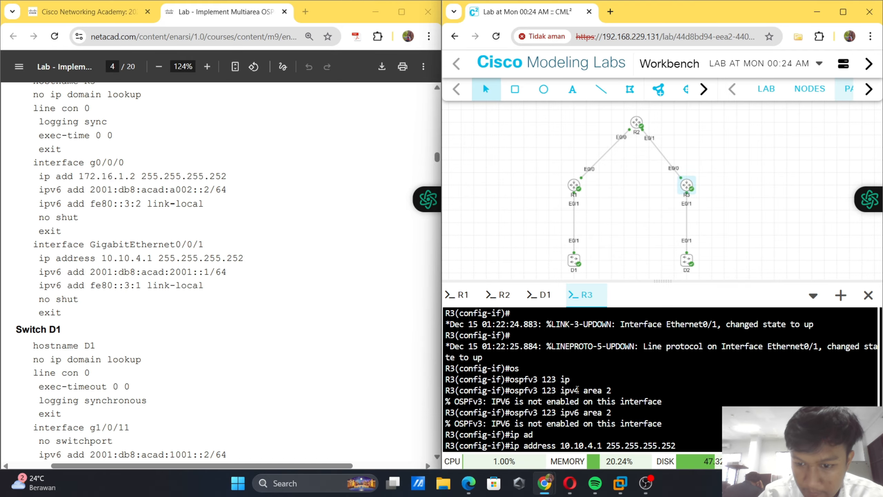
key(Return)
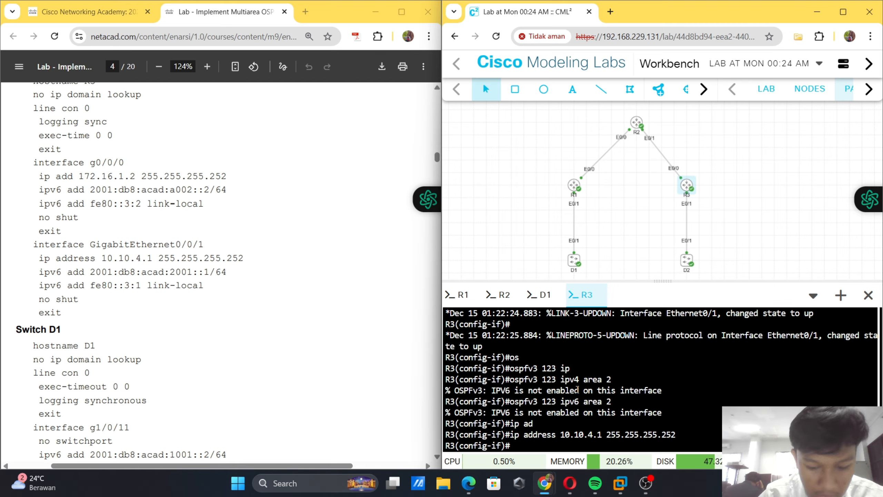
- Try to assign IPv6 address 2001:db8:acad:2001::1/64 to R3's e0/1 interface
text(ipv6 ad)
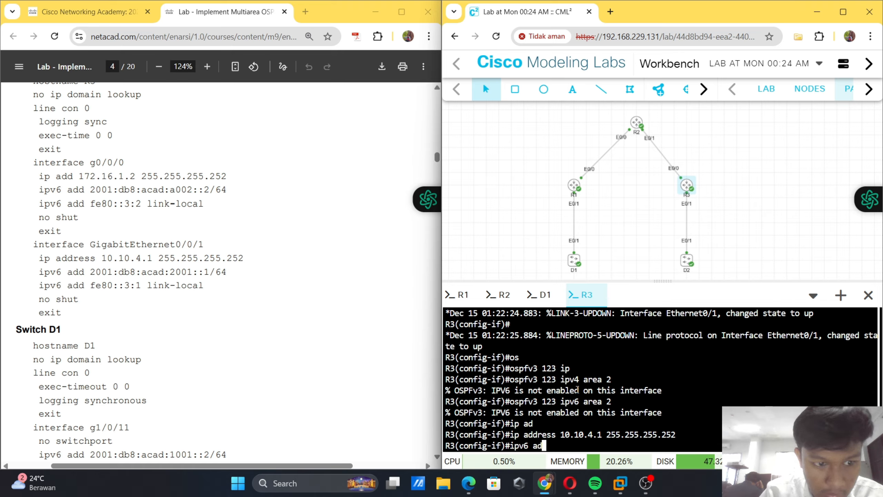
text(d 2001)
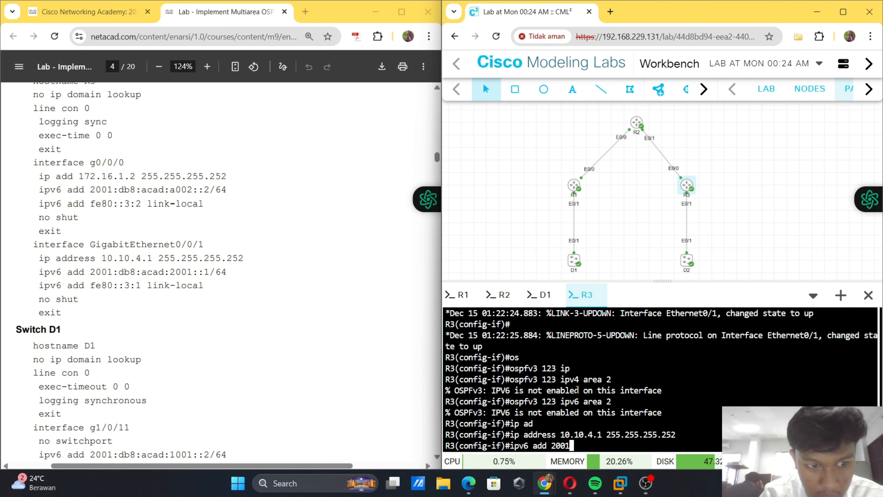
text(:)
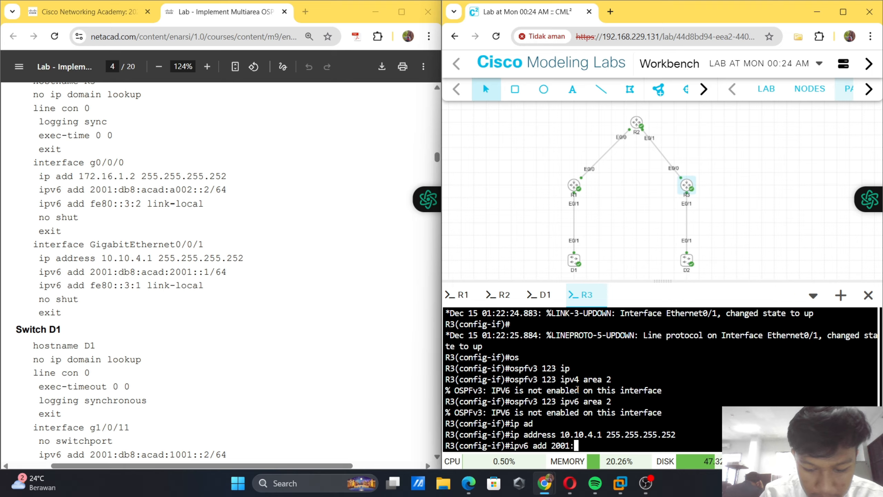
text(db)
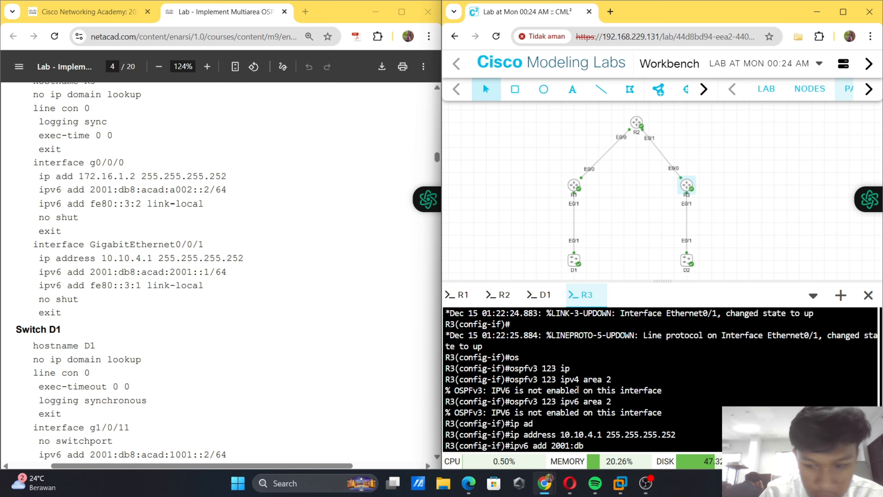
text(8)
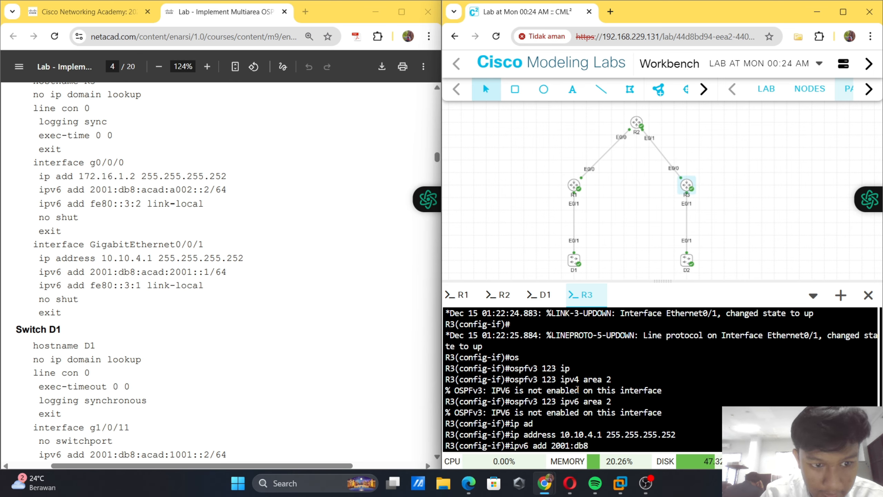
text(:aca)
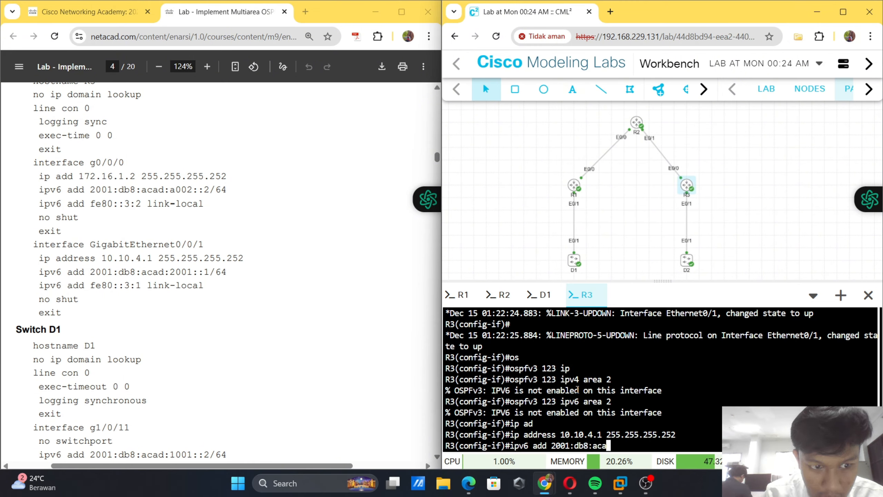
text(d)
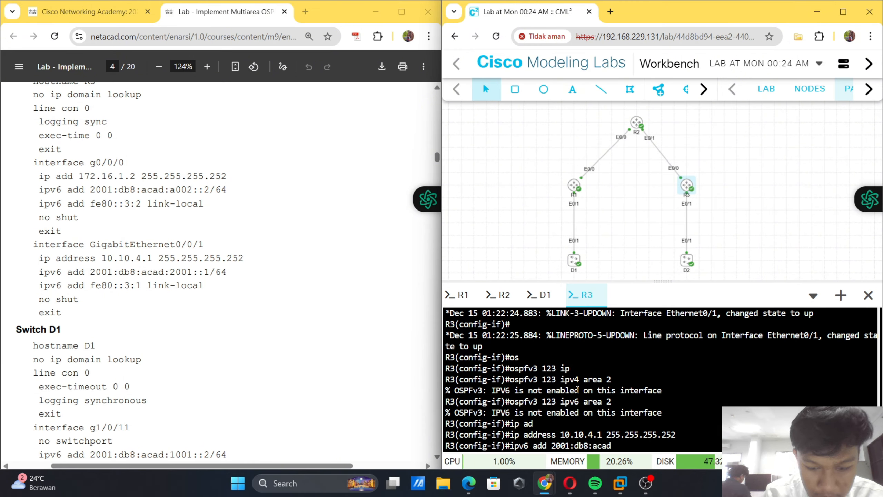
text(:2001)
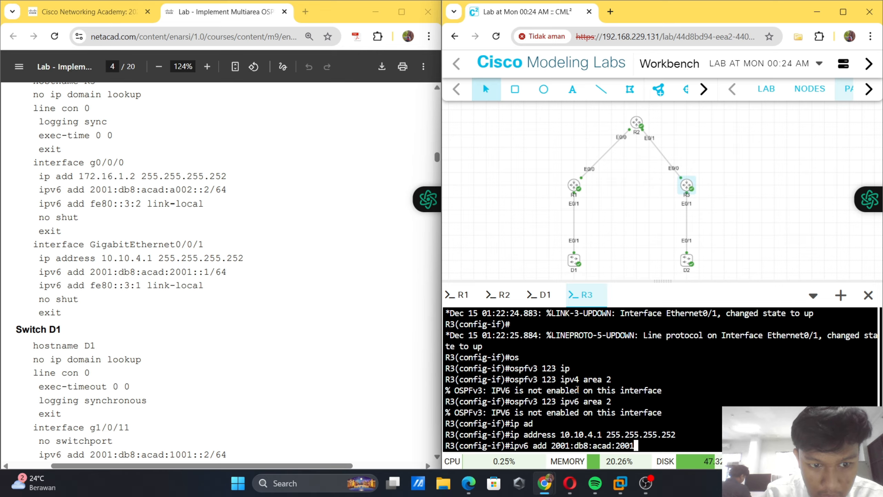
text(::1)
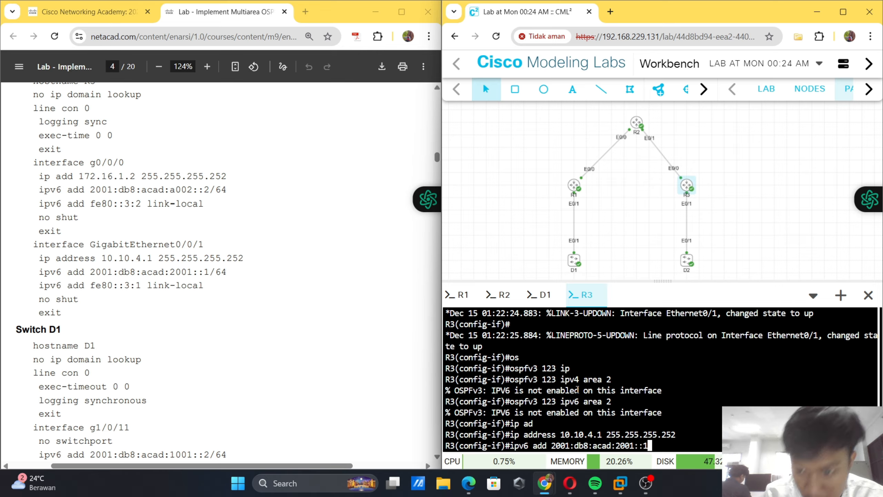
text(/64)
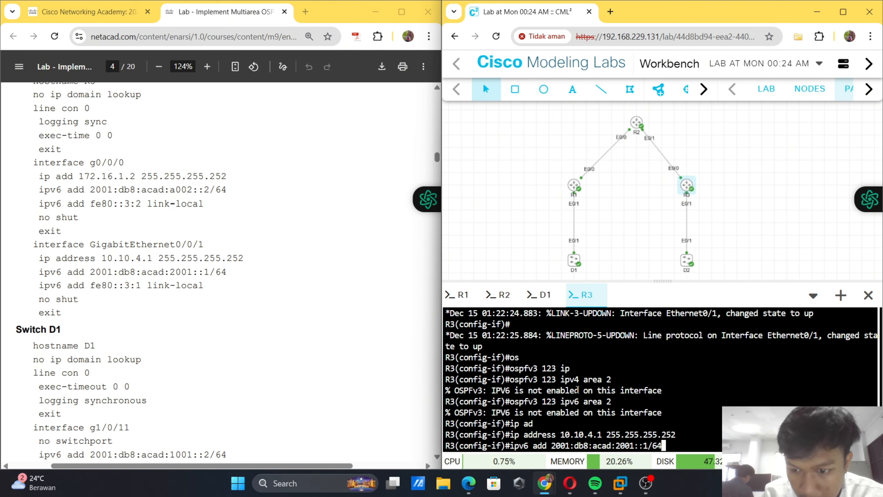
key(Return)
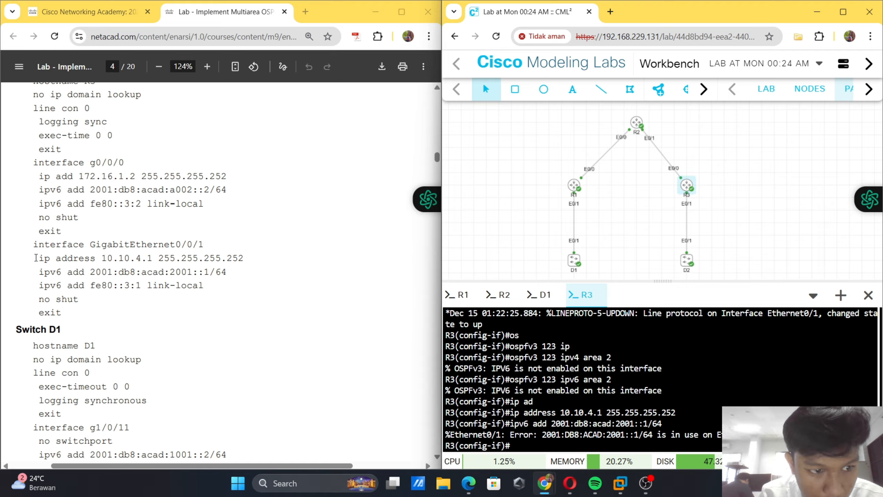
- Retry the IPv6 assignment on R3's e0/1 by copying "ipv6 add 2001:db8:acad:2001::1/64" from the guide's GigabitEthernet0/0/1 configuration into the console
drag(35, 257, 244, 255)
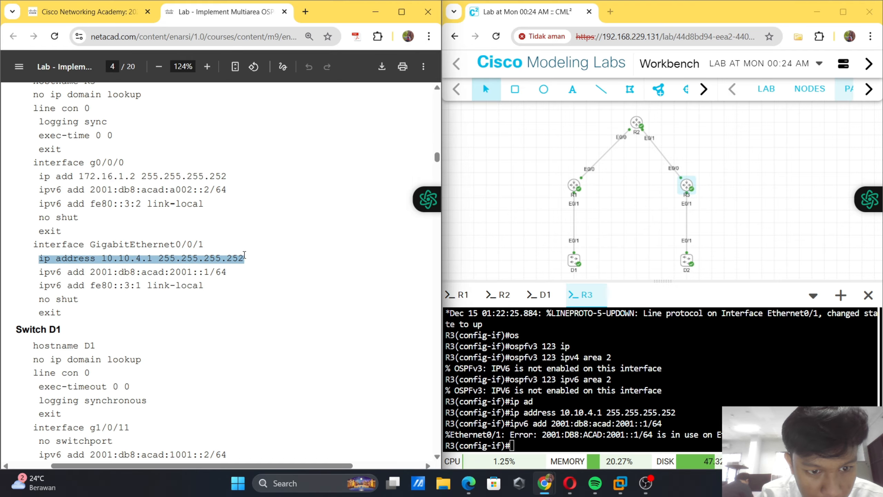
double_click(44, 272)
drag(227, 272, 38, 273)
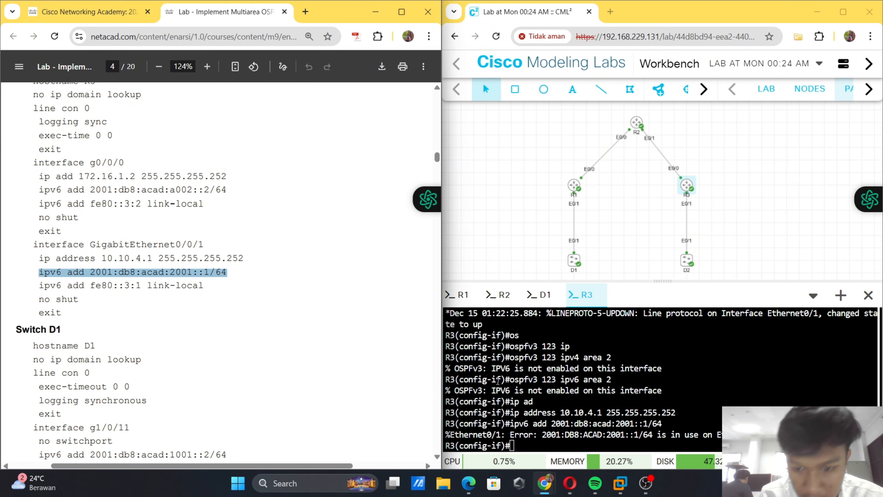
right_click(503, 400)
click(572, 256)
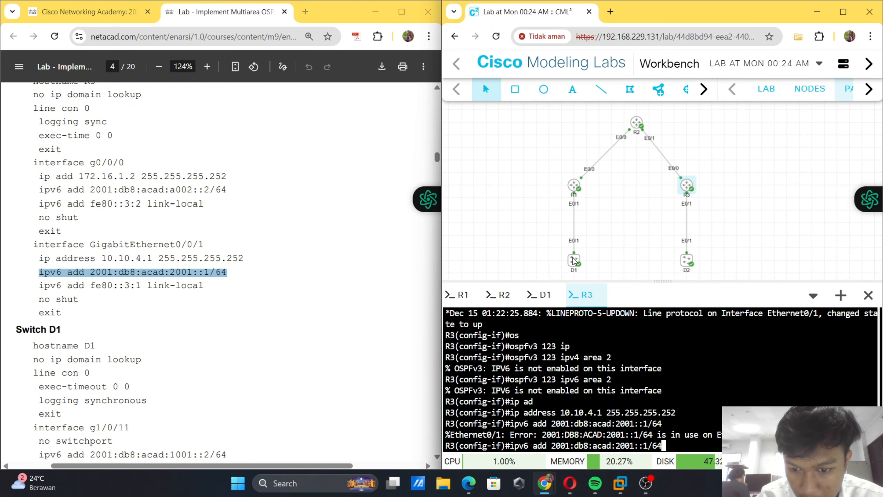
key(Return)
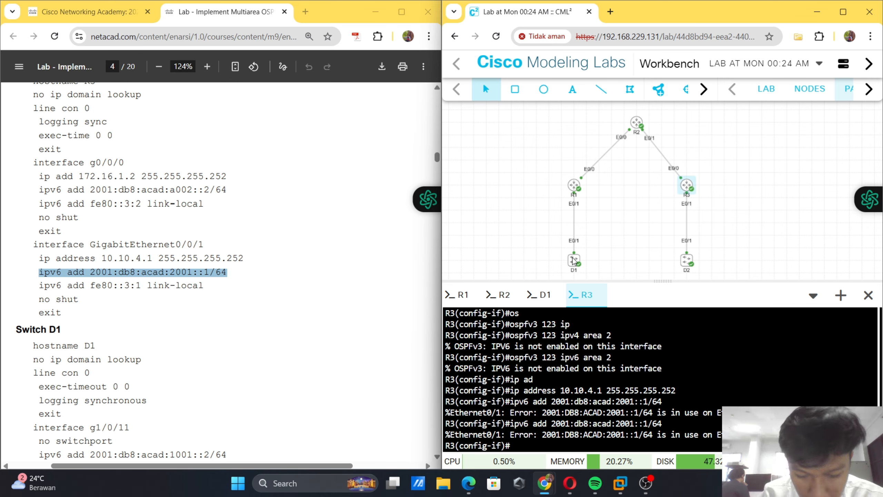
- Leave configuration mode on R3 and display its brief IPv4 interface summary with show ip interface brief
text(end)
key(Return)
text(s)
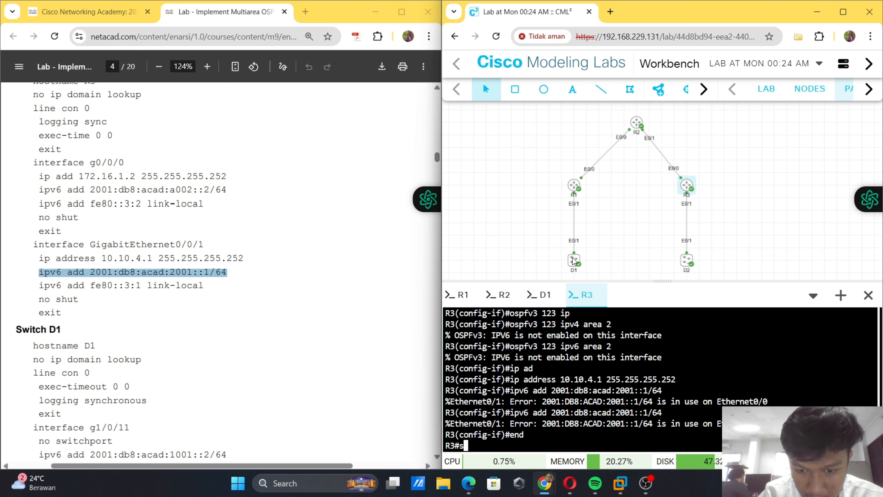
text(how ip)
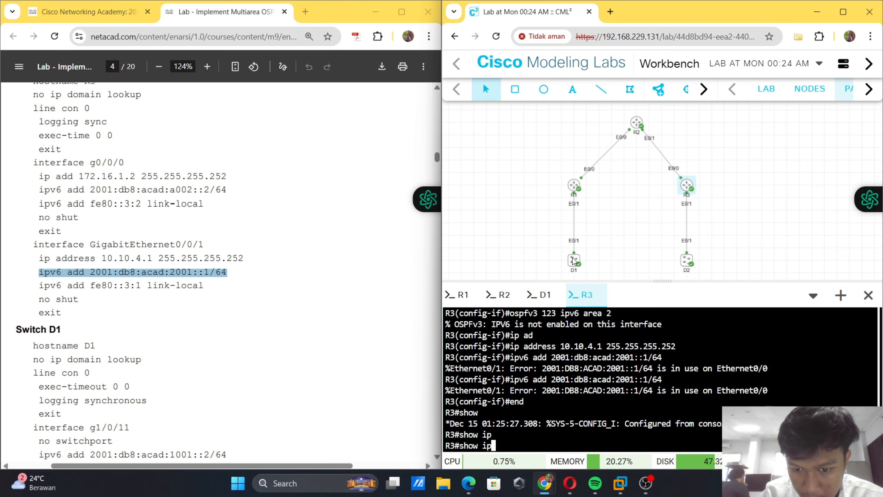
text( in)
key(Tab)
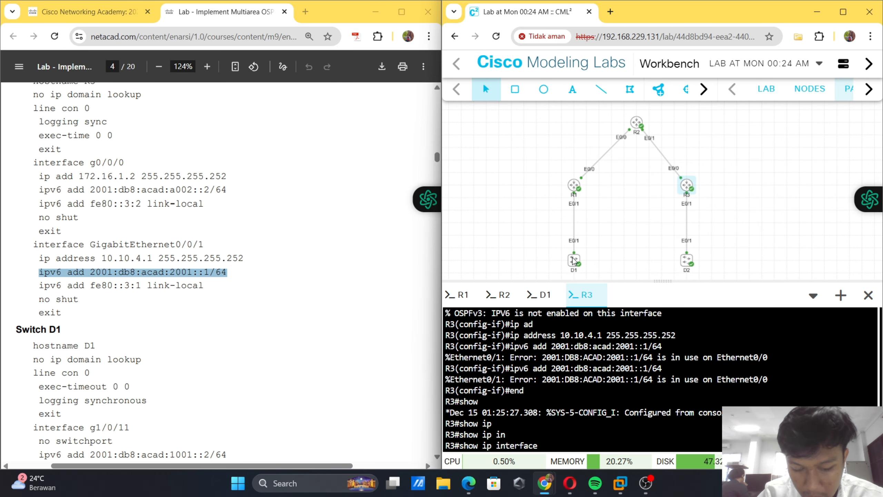
text(br)
key(Tab)
key(Return)
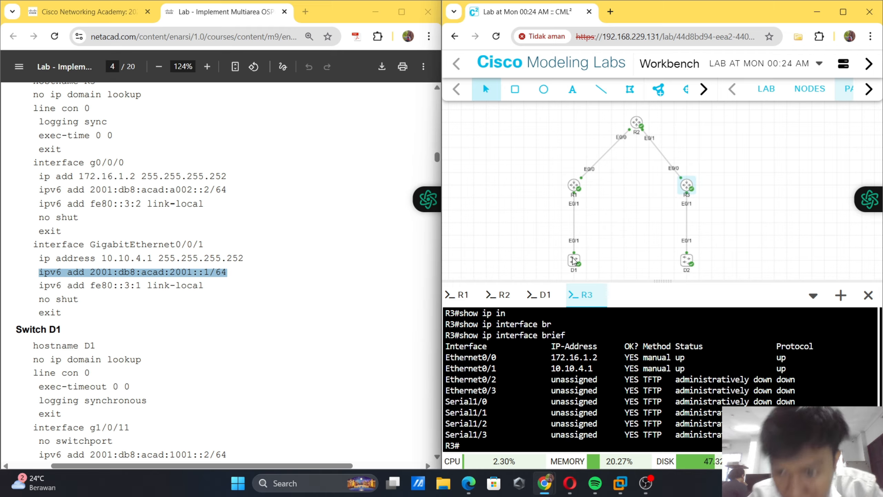
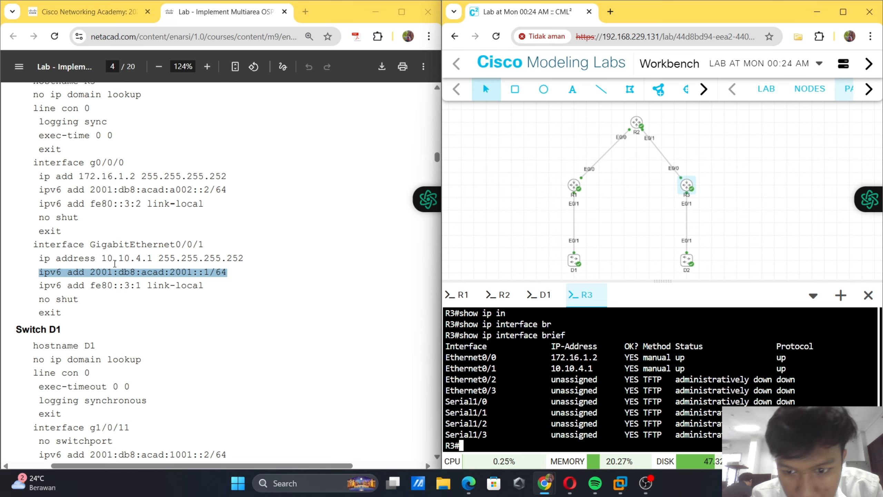
- Display R3's brief IPv6 interface summary with show ipv6 interface brief and examine the addresses on Ethernet0/0 and Ethernet0/1
key(Up)
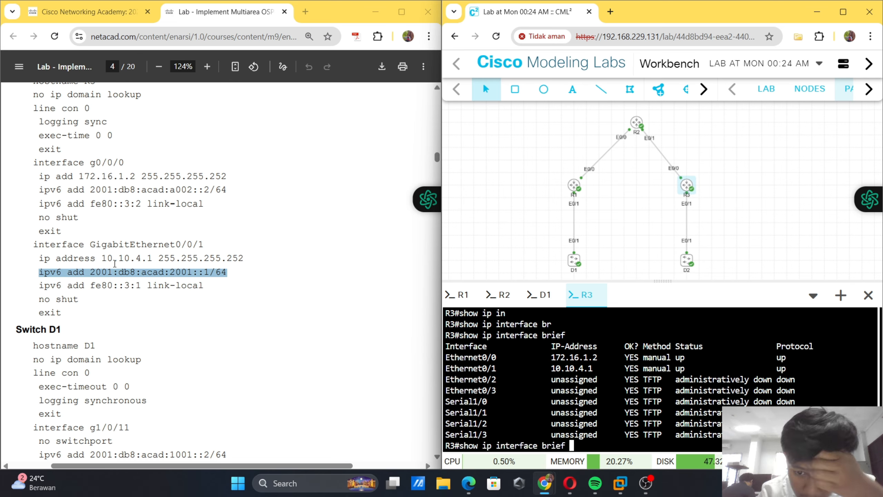
key(Left)
key(Left)
key(Left)
key(Left)
key(Left)
key(Left)
key(Left)
key(Left)
key(Left)
key(Left)
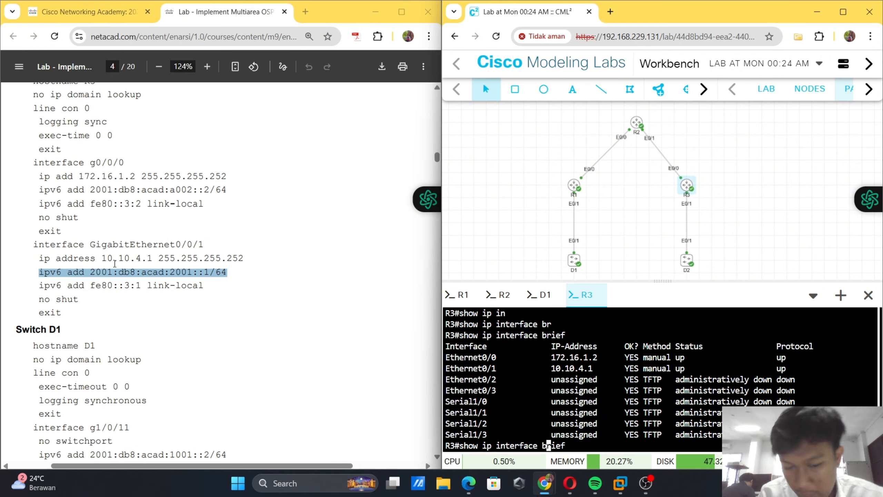
key(Left)
key(Left)
key(Left)
key(Left)
key(Left)
key(Left)
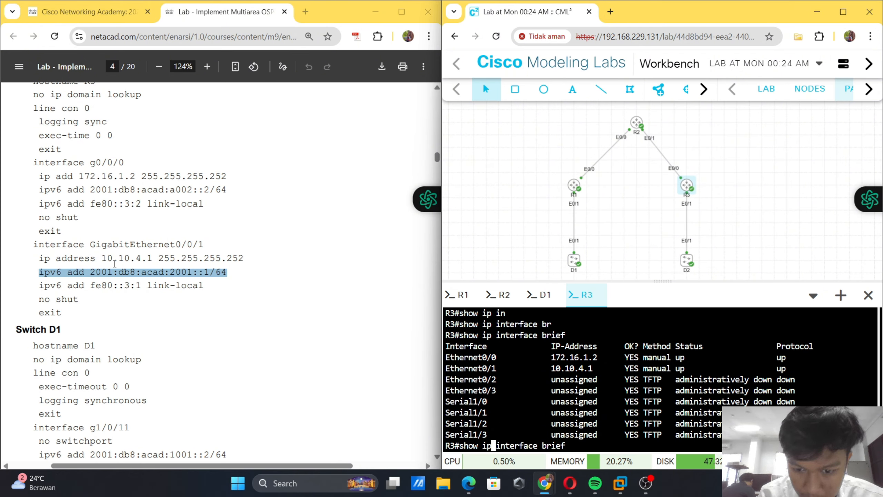
text(v6)
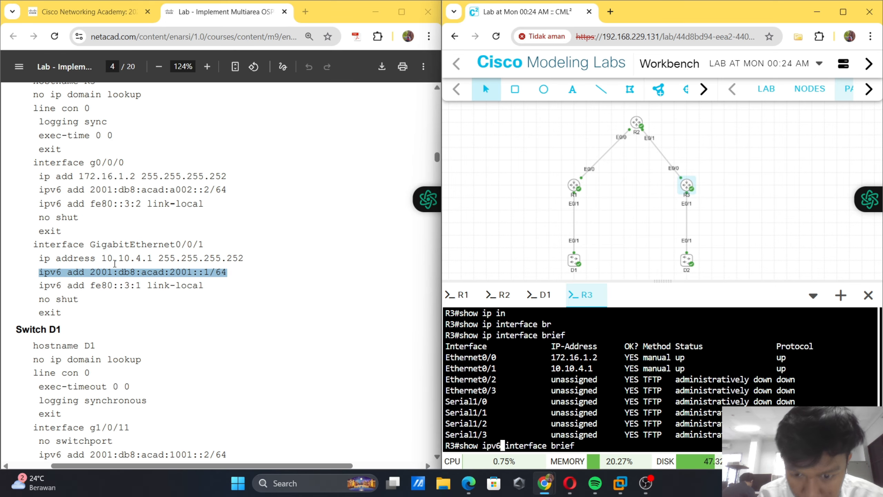
key(Return)
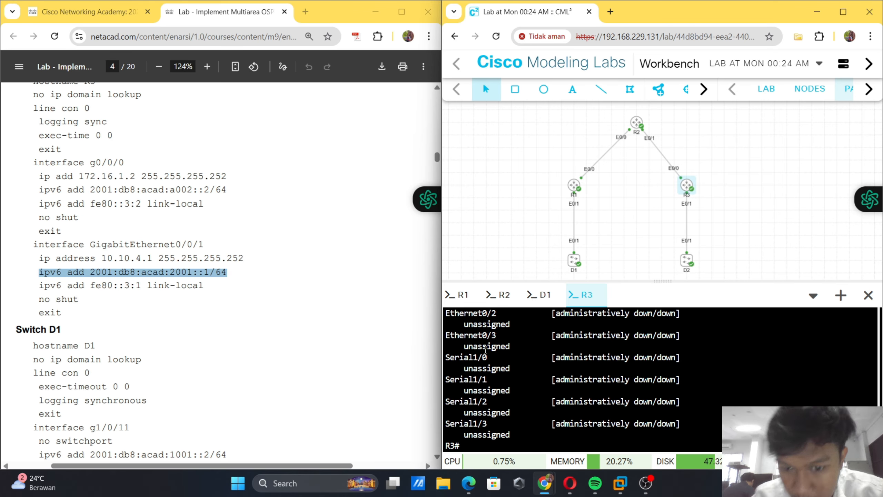
scroll(498, 339, up, 5)
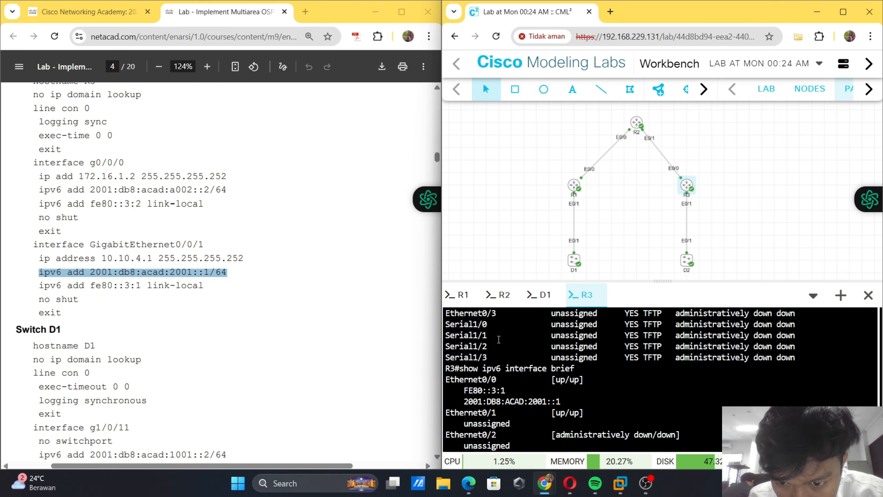
scroll(499, 339, up, 2)
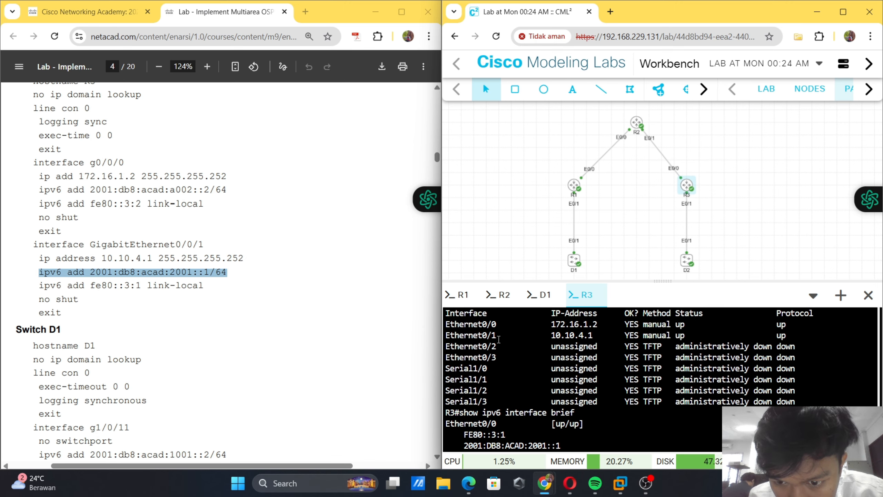
scroll(499, 339, down, 2)
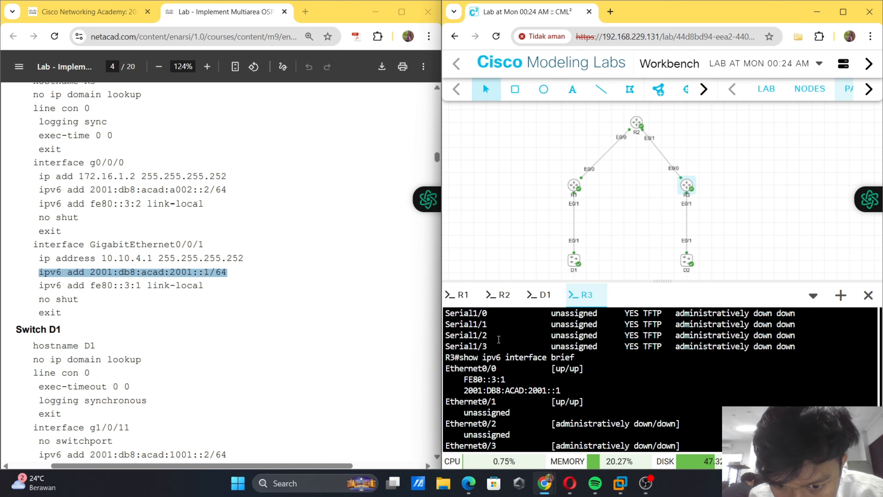
scroll(499, 339, down, 1)
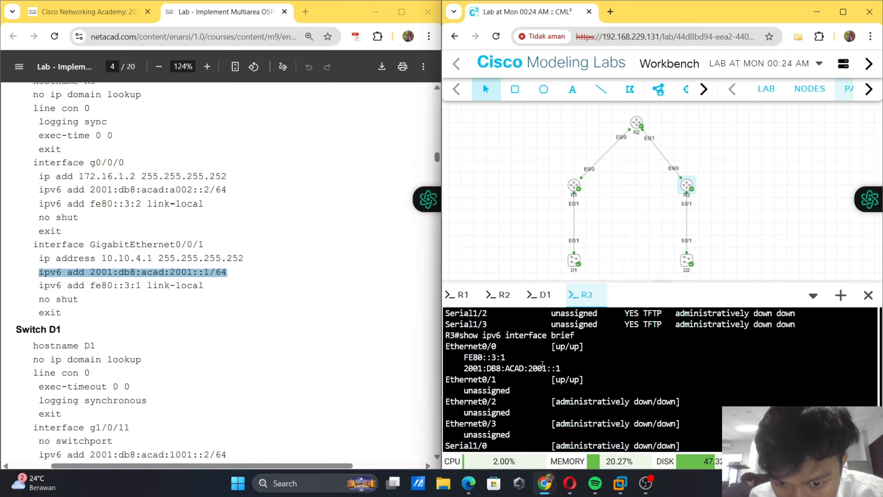
scroll(542, 364, down, 3)
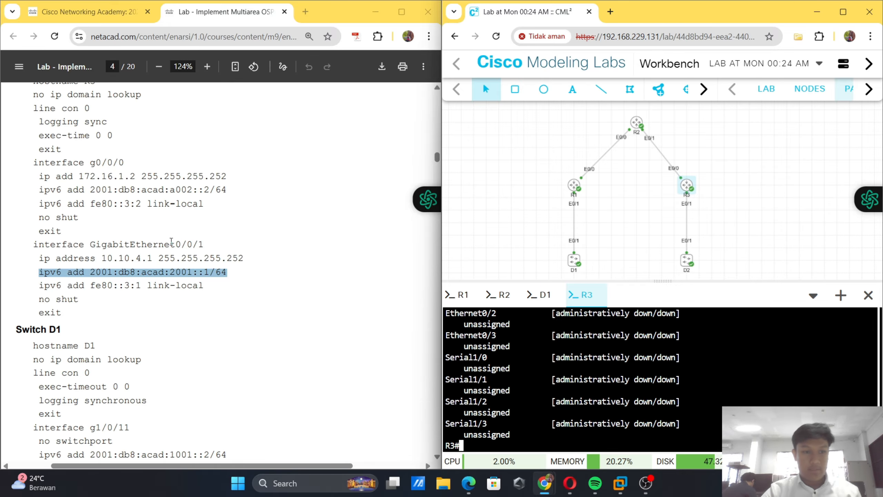
- Examine the lab guide's OSPFv3 area commands for R3's g0/0/0 and g0/0/1 interfaces, up to Step 4 for D2
scroll(171, 241, down, 20)
scroll(172, 241, down, 20)
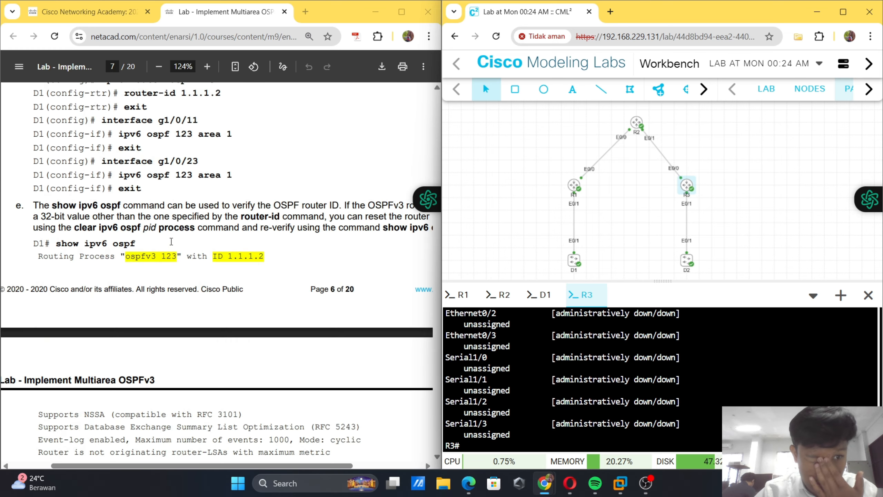
scroll(171, 241, down, 20)
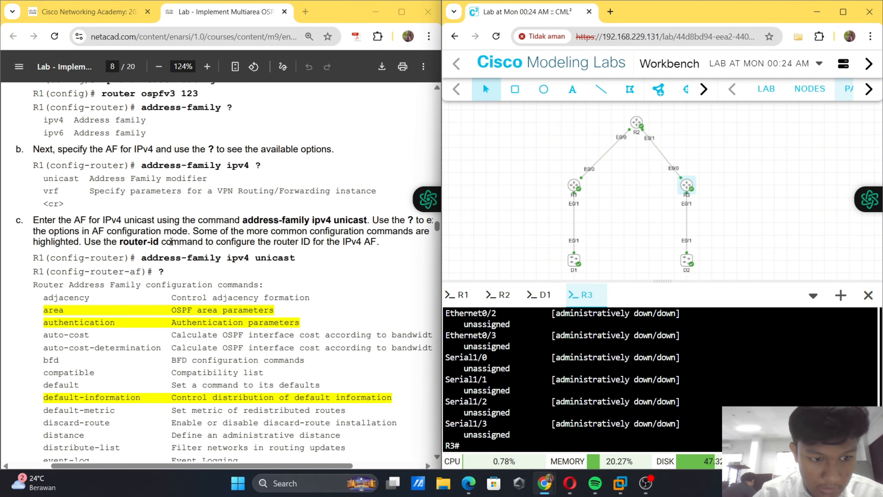
scroll(171, 241, down, 3)
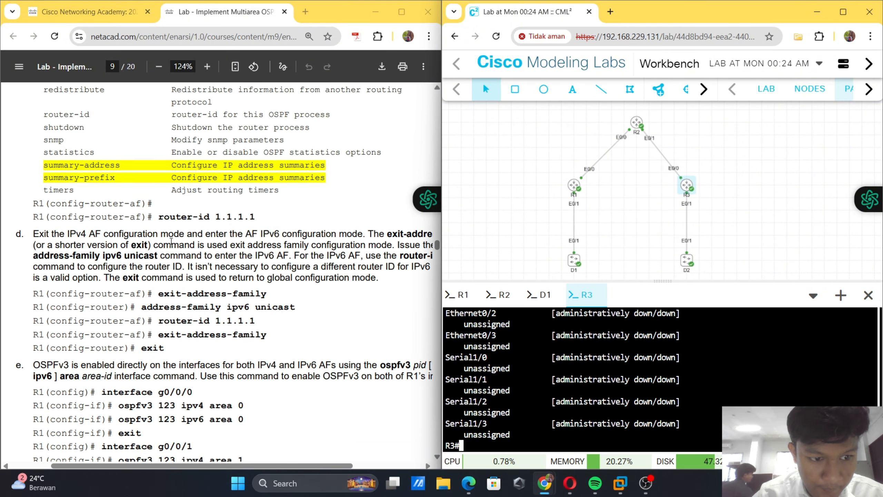
scroll(171, 241, down, 15)
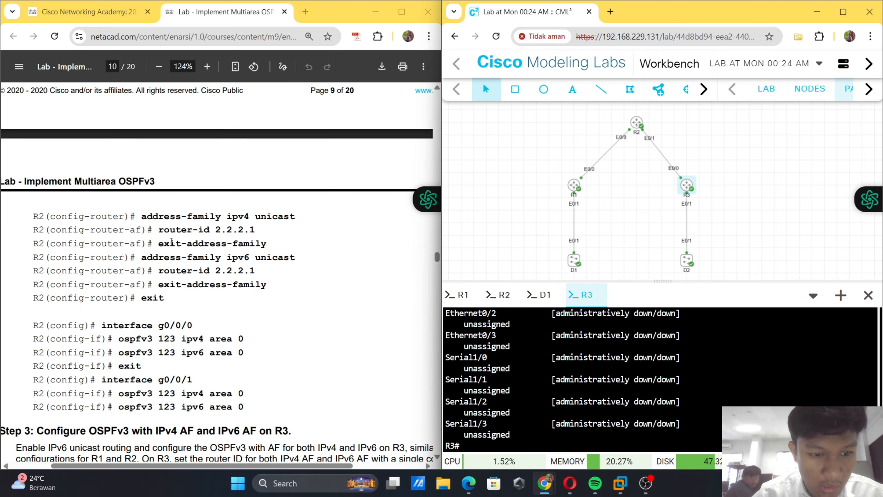
scroll(171, 241, down, 2)
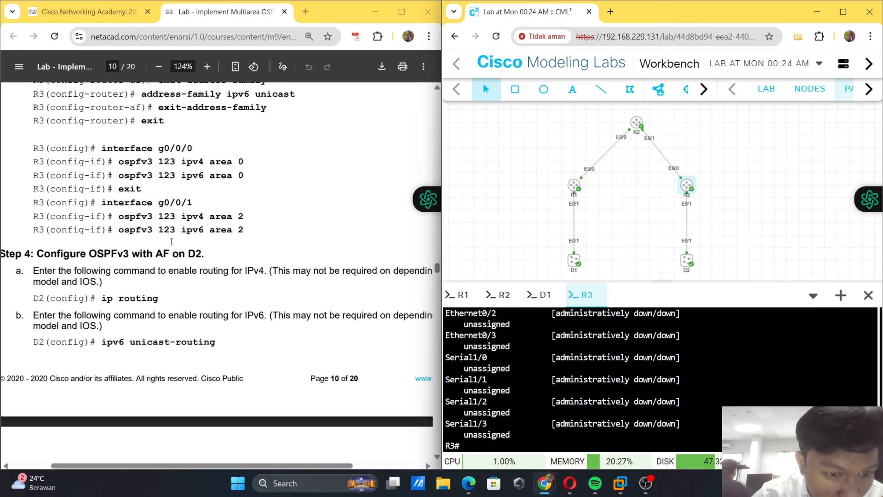
- Open a console session to the D2 node in the topology
scroll(218, 251, down, 2)
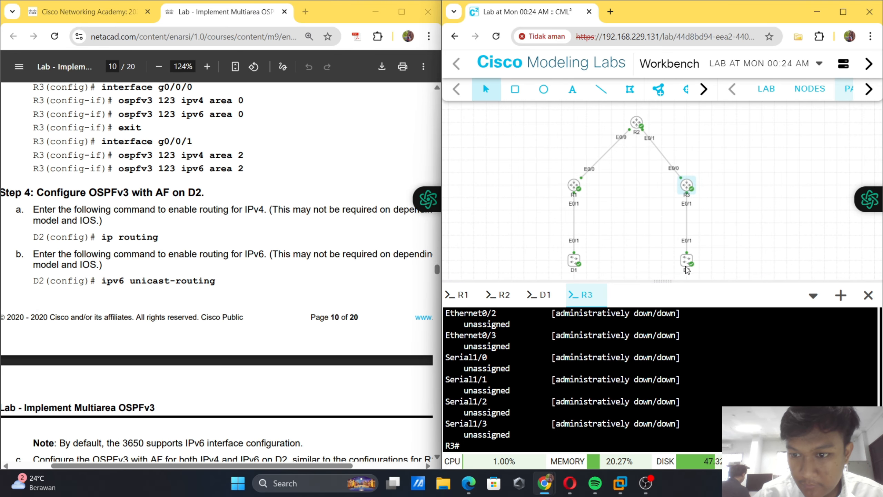
click(687, 261)
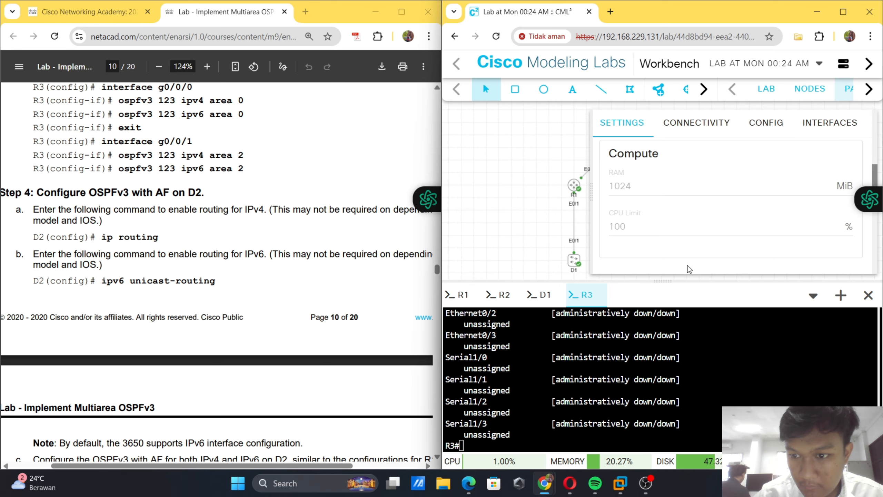
click(519, 227)
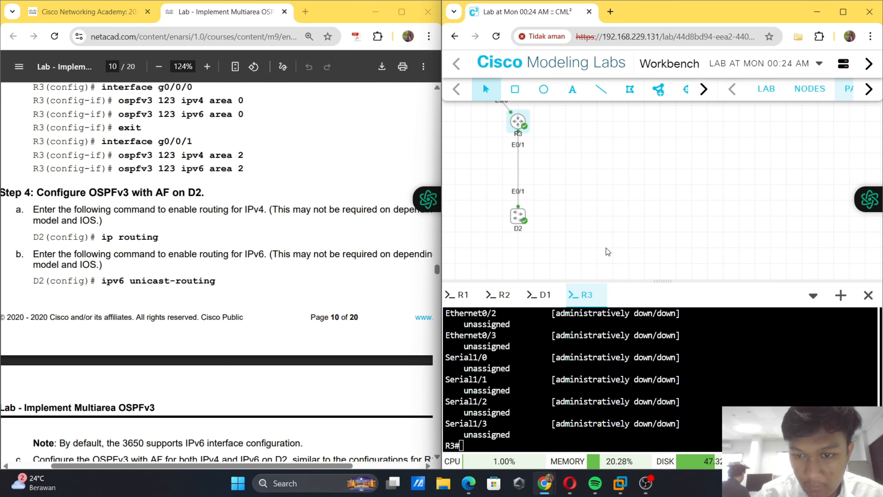
right_click(518, 215)
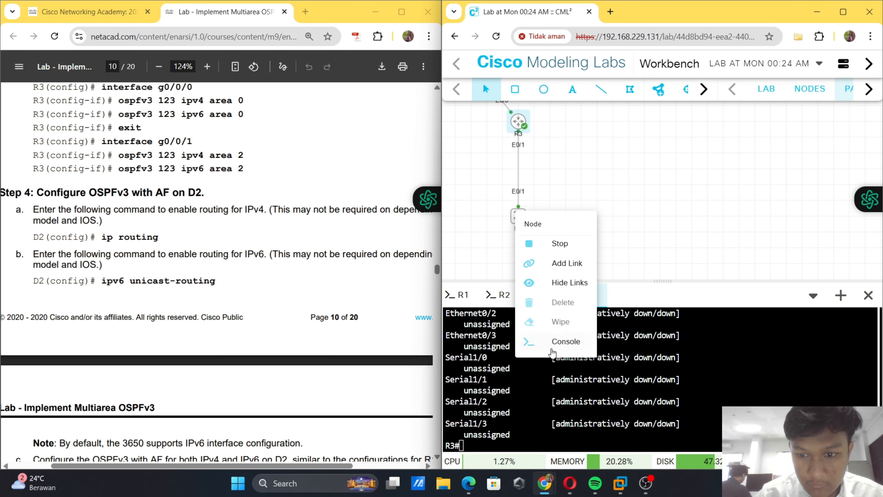
click(565, 341)
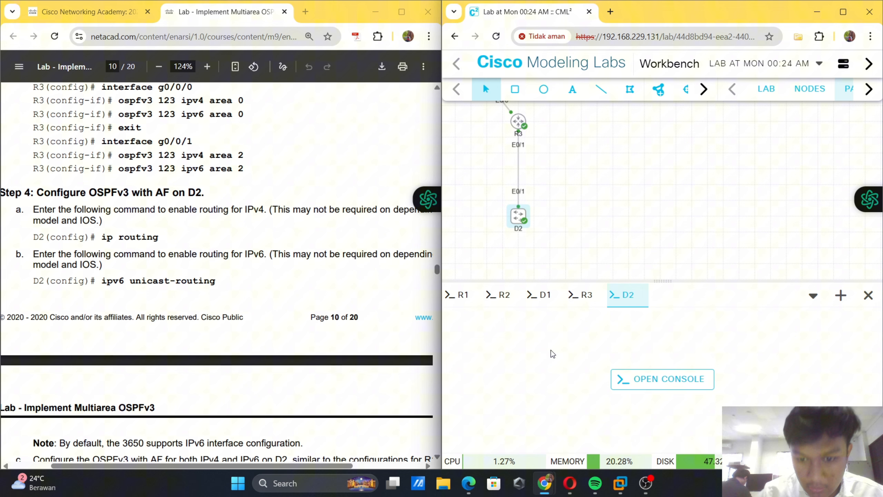
click(631, 374)
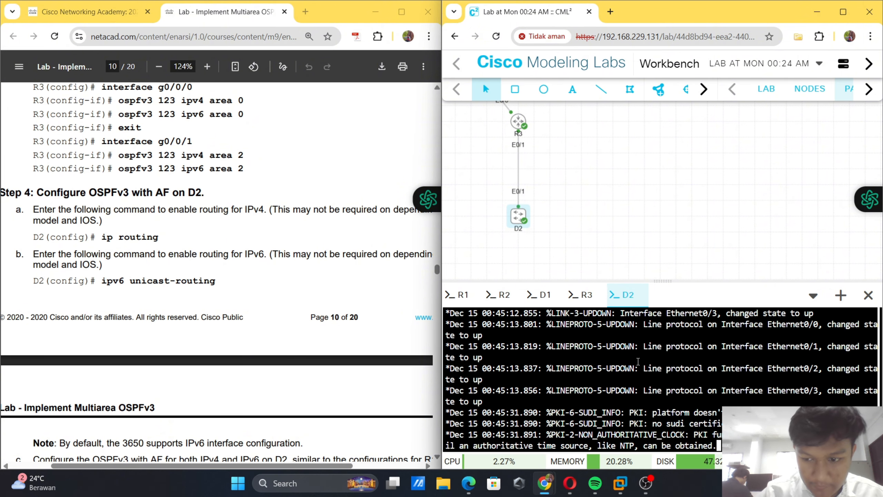
- Wake D2's console and enter privileged EXEC mode with enable
key(Return)
key(Return)
text(en)
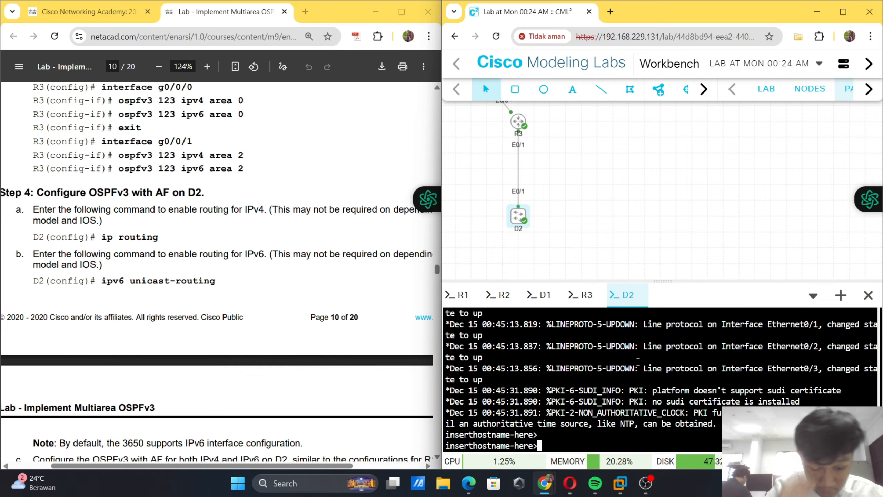
key(Tab)
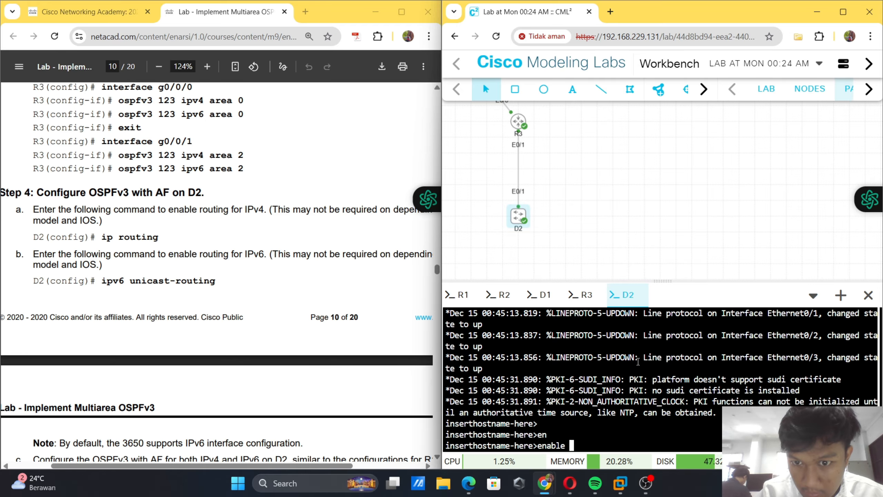
key(Return)
text(hostname-here#ho)
key(Tab)
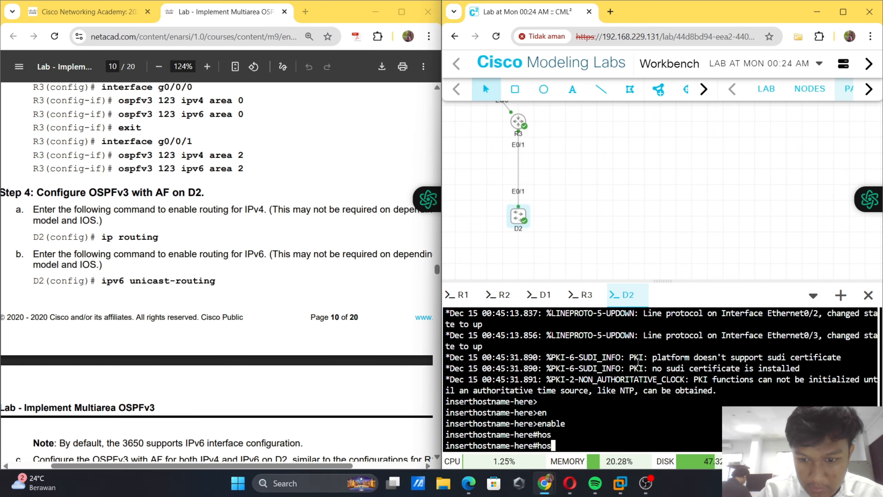
text(t)
key(Tab)
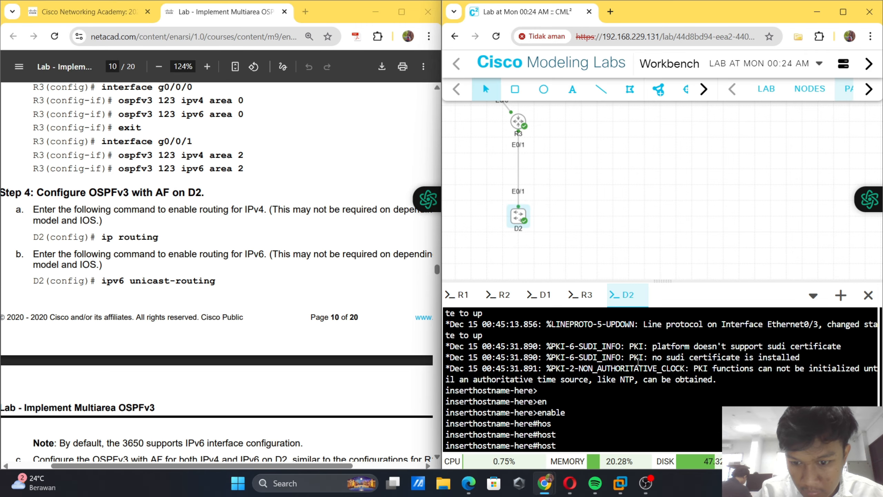
key(BackSpace)
key(BackSpace)
key(BackSpace)
key(BackSpace)
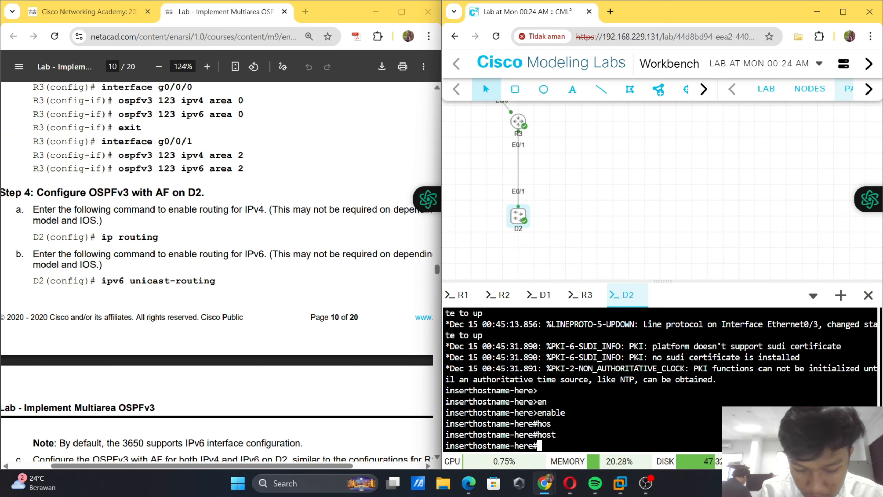
- Enter global configuration mode with conf terminal and set the switch's hostname to D2
text(conf)
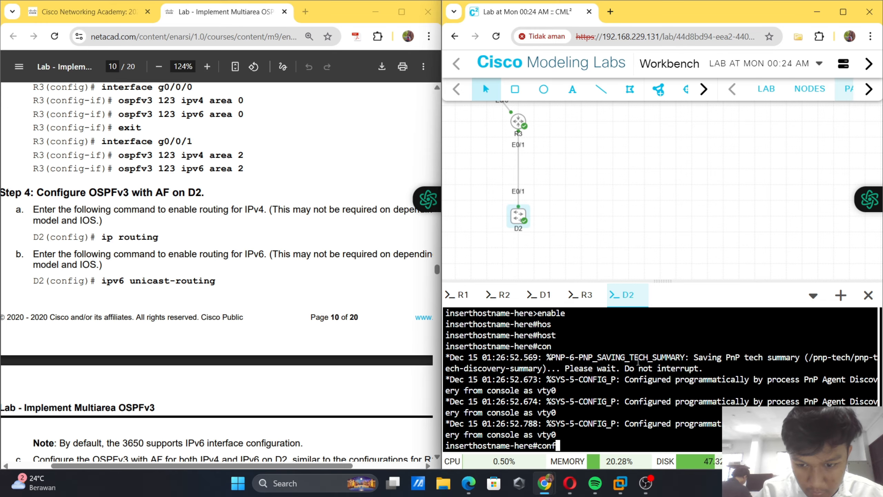
text( terminal)
key(Tab)
key(Return)
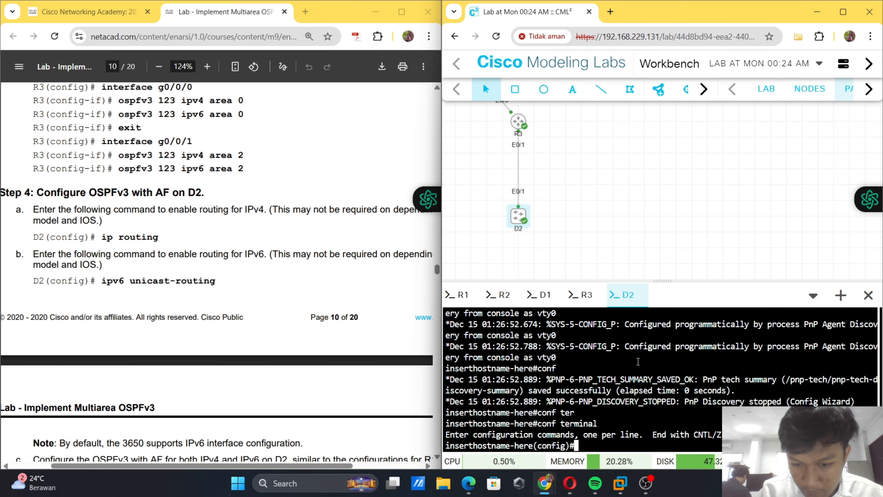
text(ho)
key(Tab)
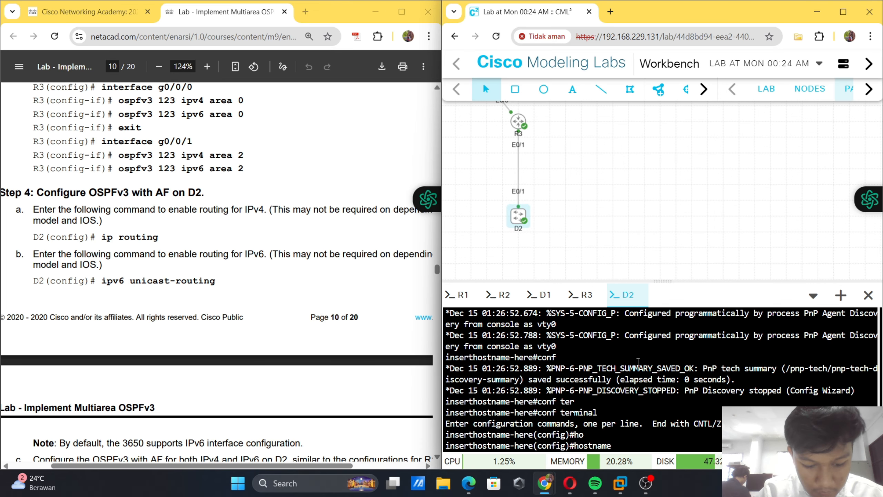
text(D2)
key(Return)
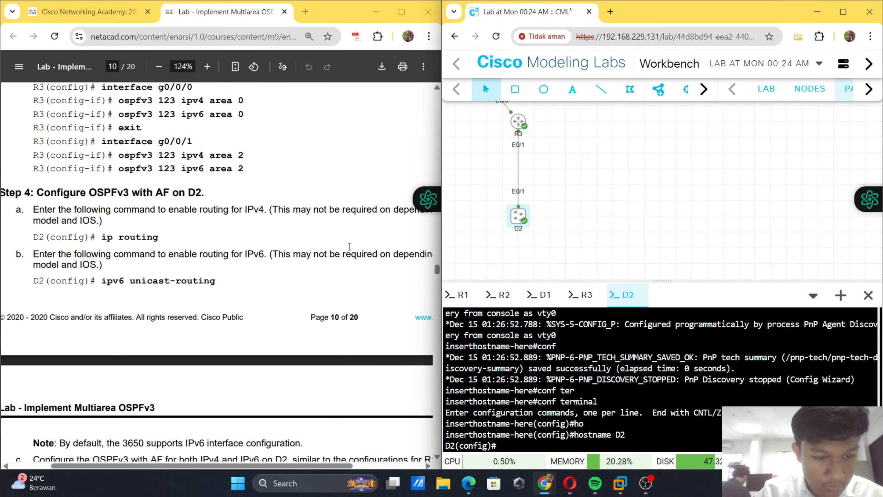
- Find the Switch D2 base configuration in the lab guide and disable DNS lookup on D2 with no ip domain lookup
scroll(350, 247, up, 20)
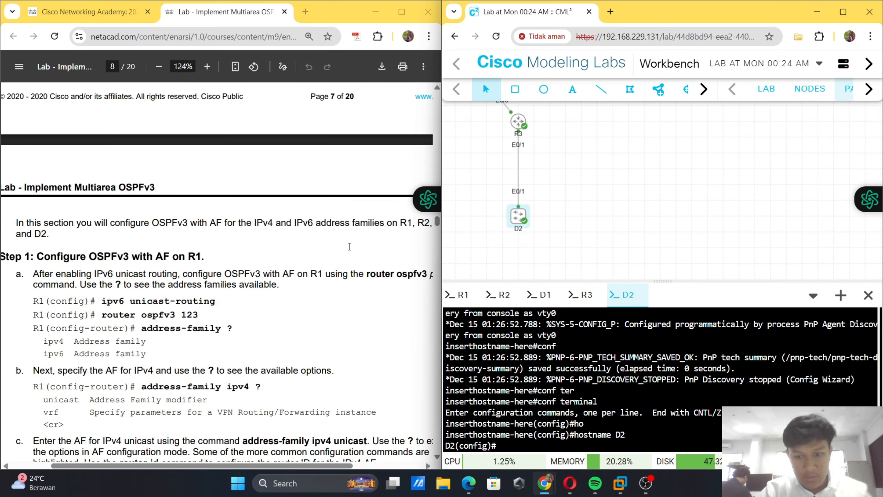
scroll(350, 247, up, 10)
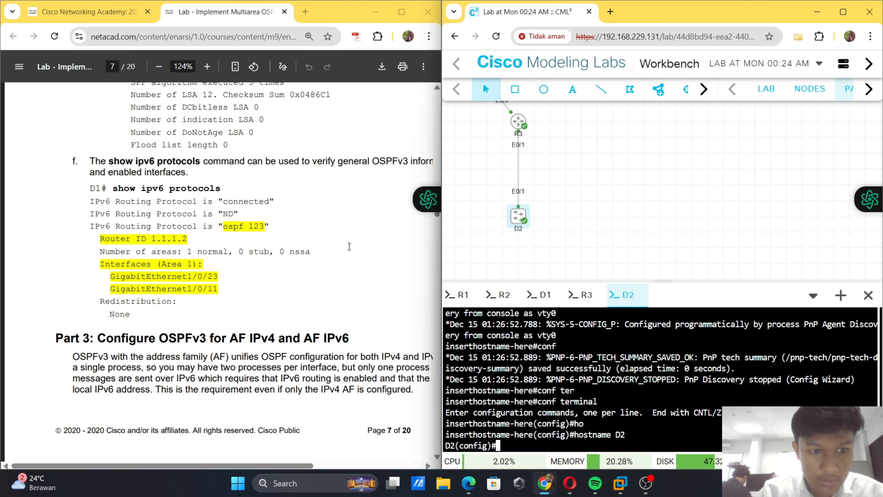
scroll(349, 247, up, 10)
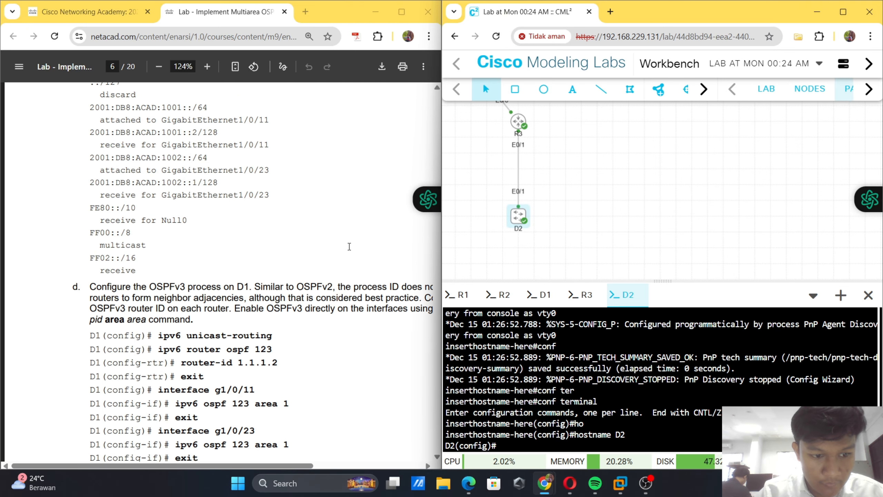
scroll(350, 246, up, 10)
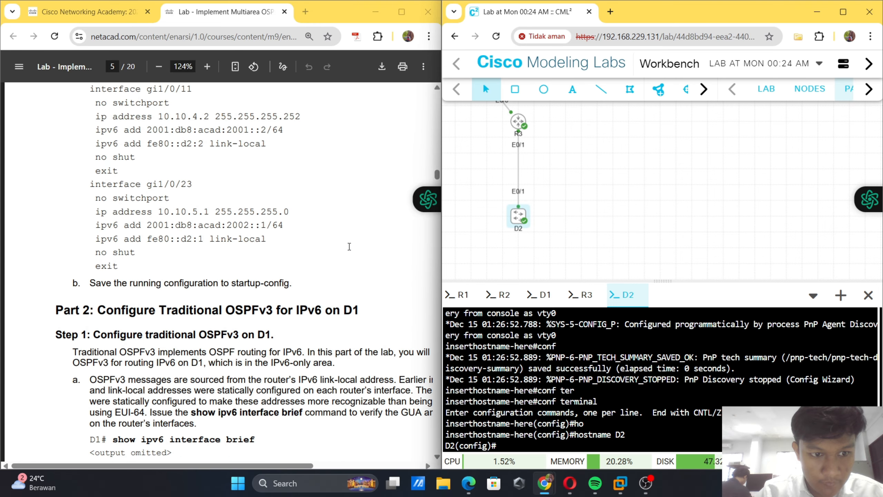
scroll(349, 246, up, 10)
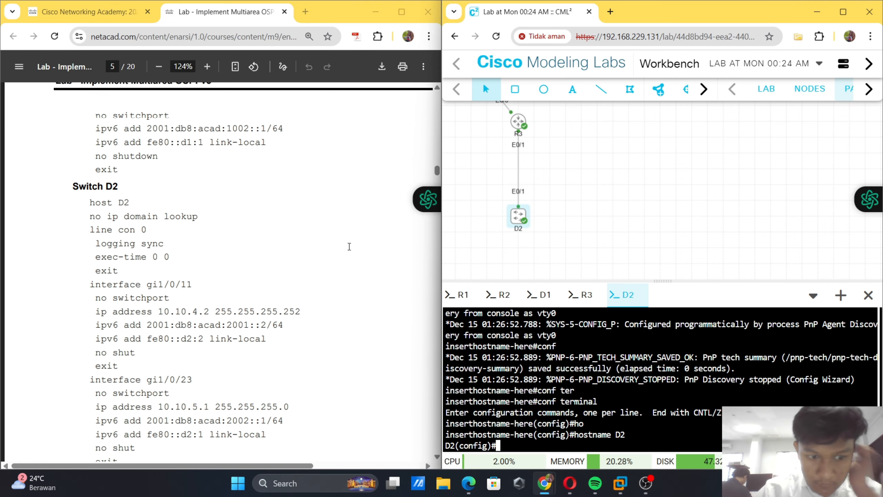
scroll(349, 246, down, 2)
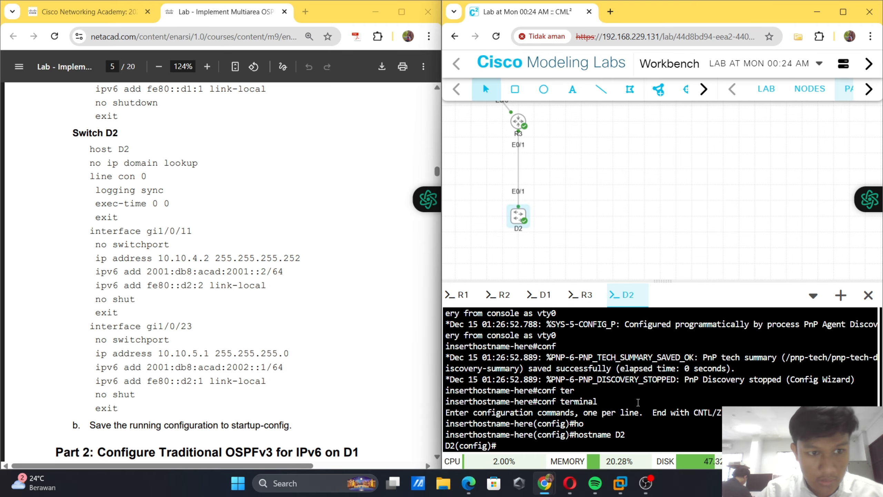
text(no ip)
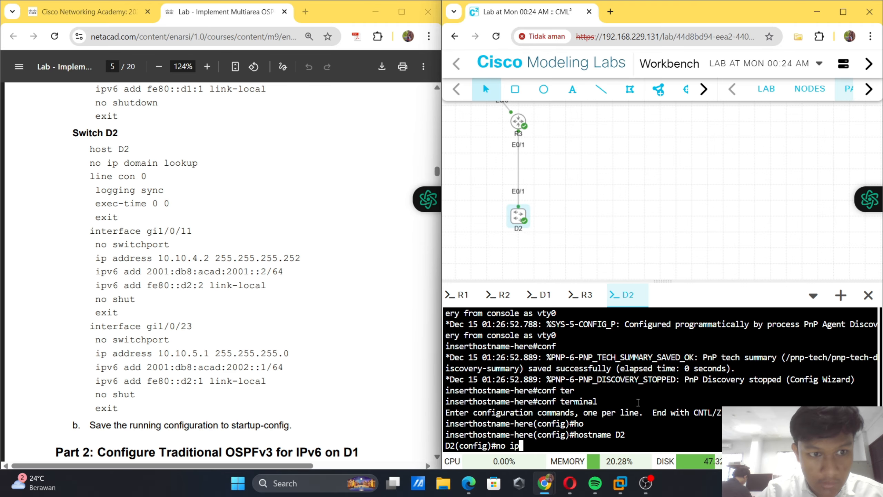
text( dom)
key(Tab)
text(lo)
key(Tab)
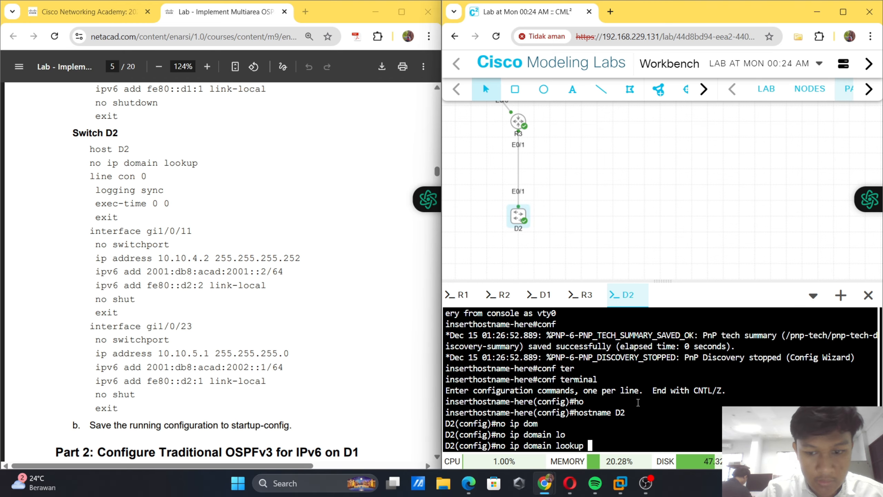
key(Return)
- Enter line console 0 on D2 and enable logging synchronous
text(lin)
key(Tab)
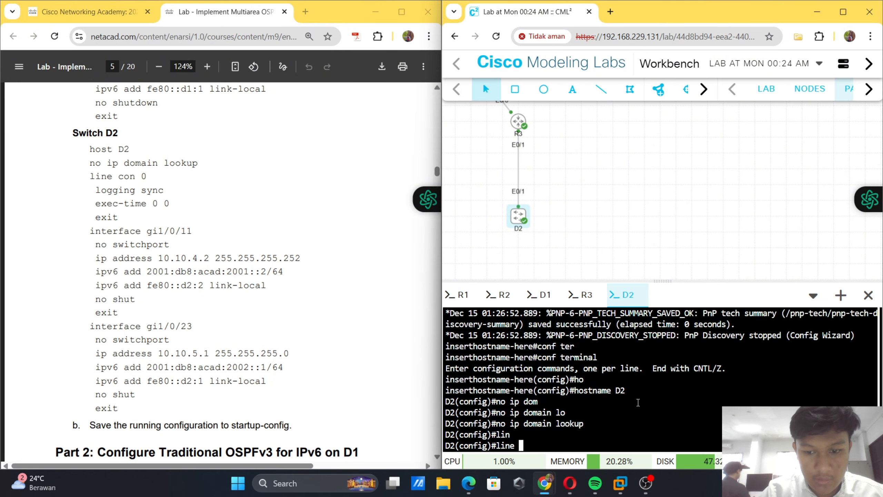
text(co)
key(Tab)
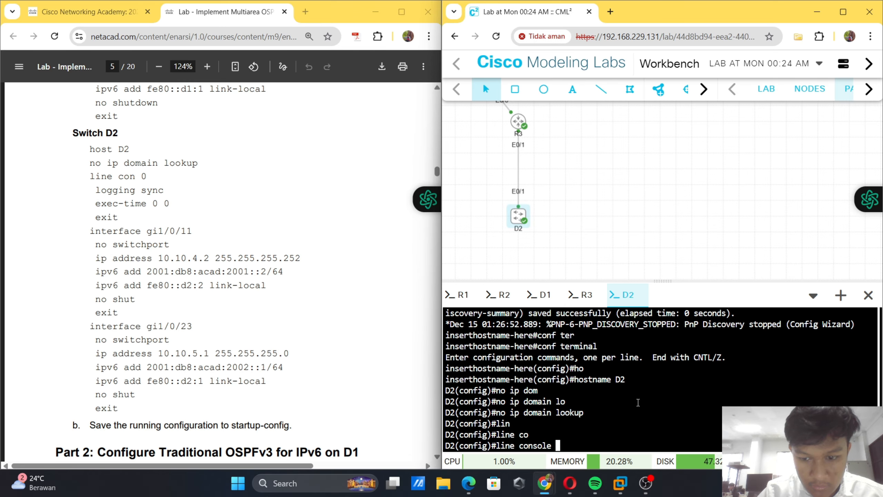
text(0)
key(Return)
text(l)
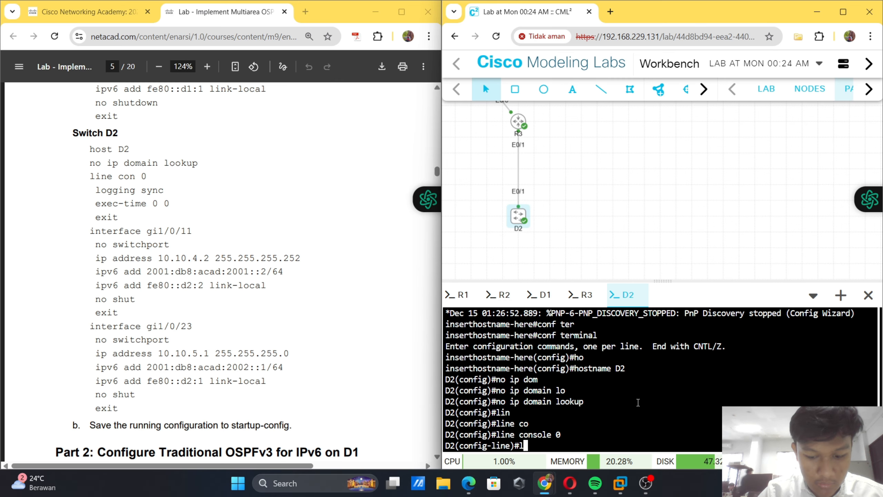
text(oggi)
key(Tab)
text(sy)
key(Tab)
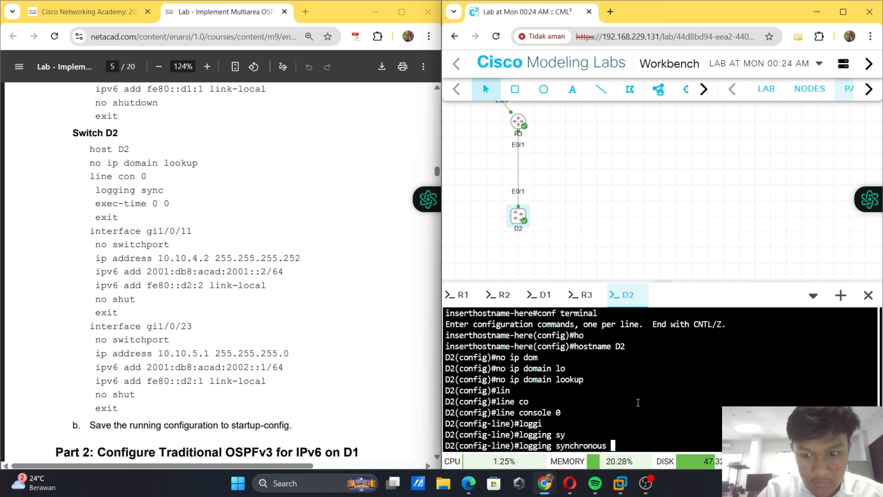
key(Return)
- Set D2's console timeout with exec-time 0 0 and exit line configuration mode
text(ex)
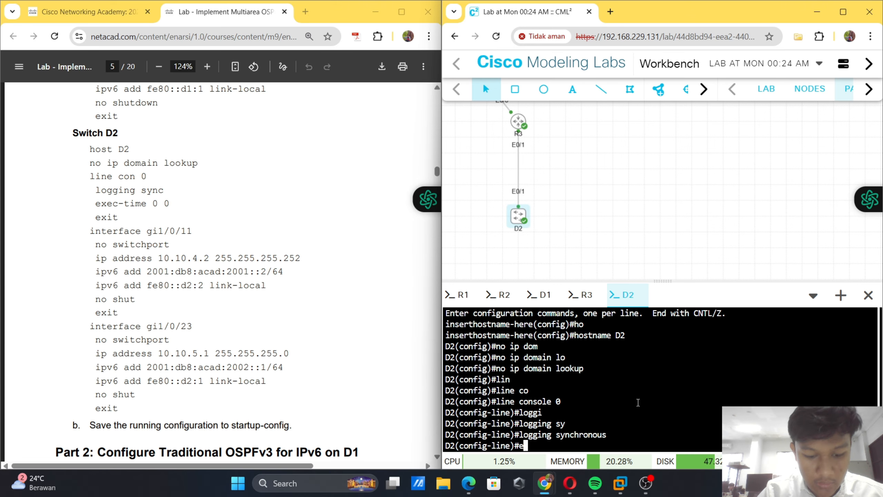
key(Tab)
text(e)
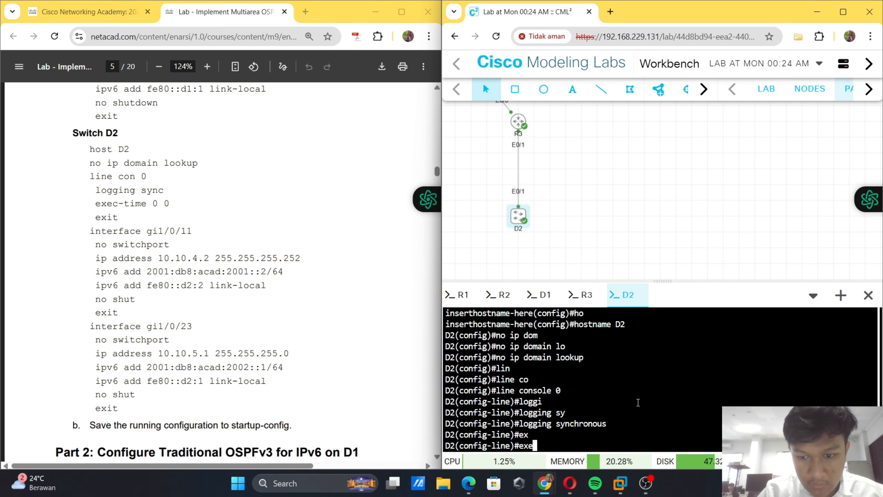
text(c-time)
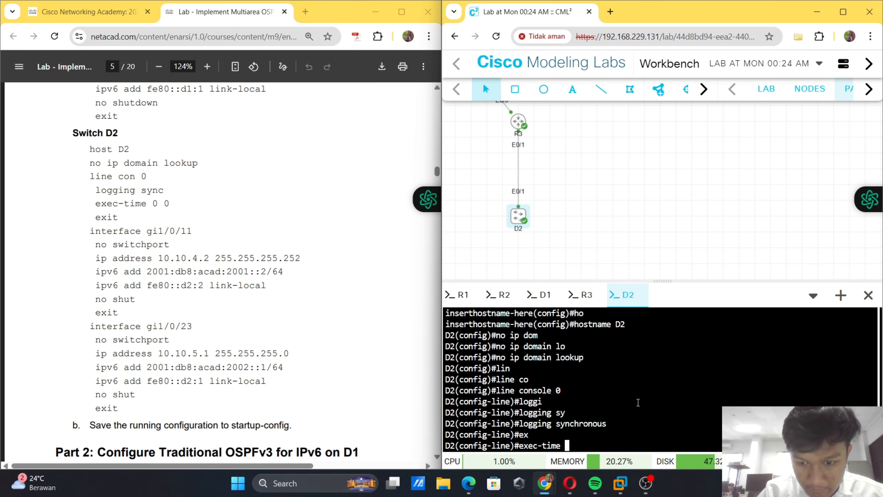
text( 0)
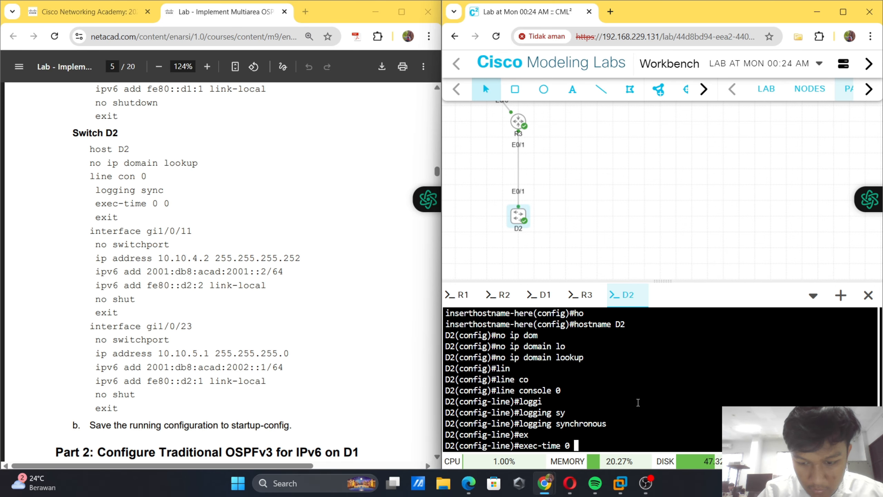
text(00)
key(Return)
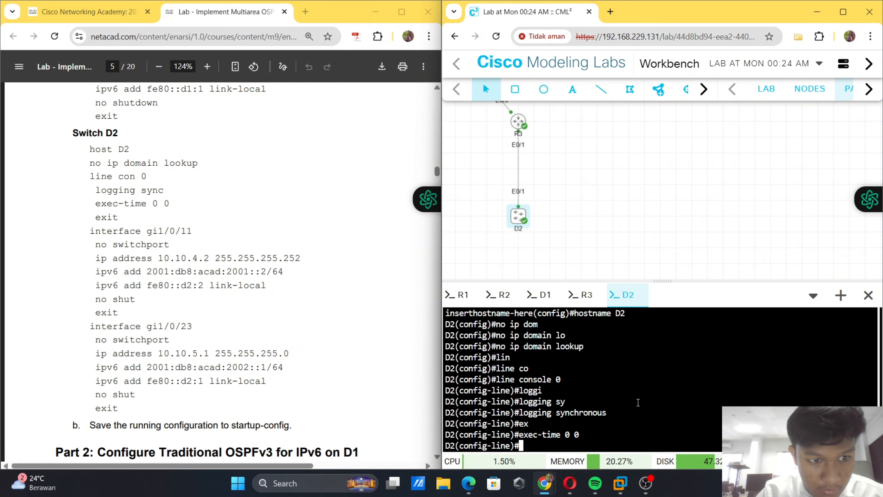
text(exit)
key(Return)
- Enter configuration of interface e0/1 on D2 and make it a routed port with no switchport
text(inter)
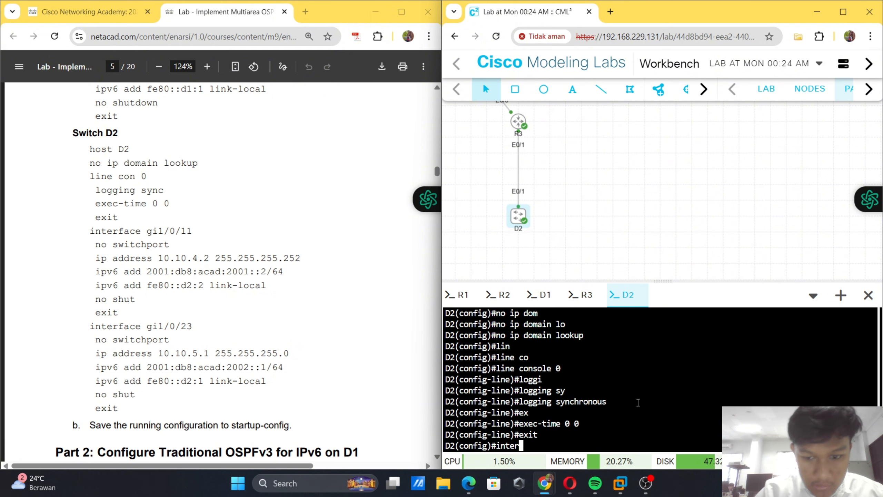
key(Tab)
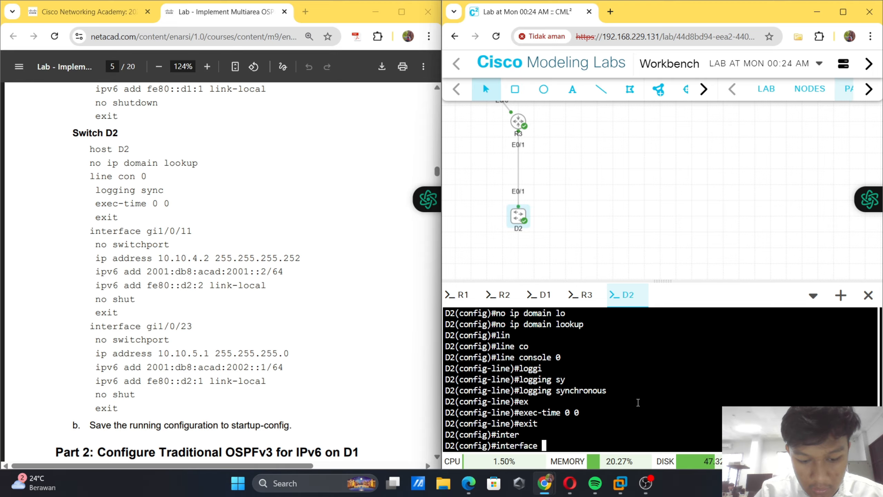
text(e/0)
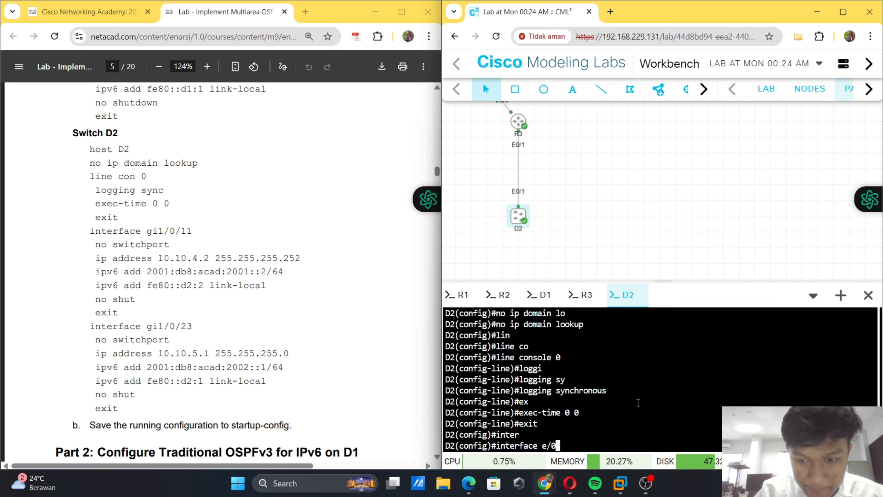
key(BackSpace)
key(BackSpace)
text(0/1)
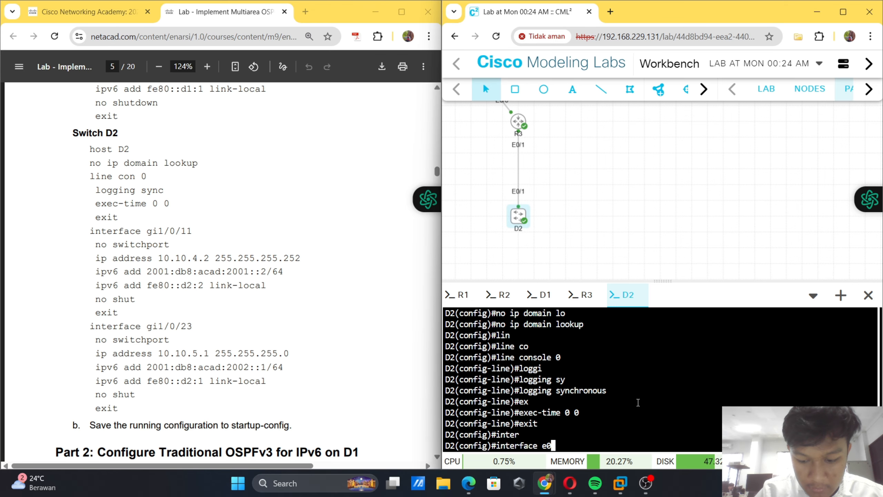
key(Return)
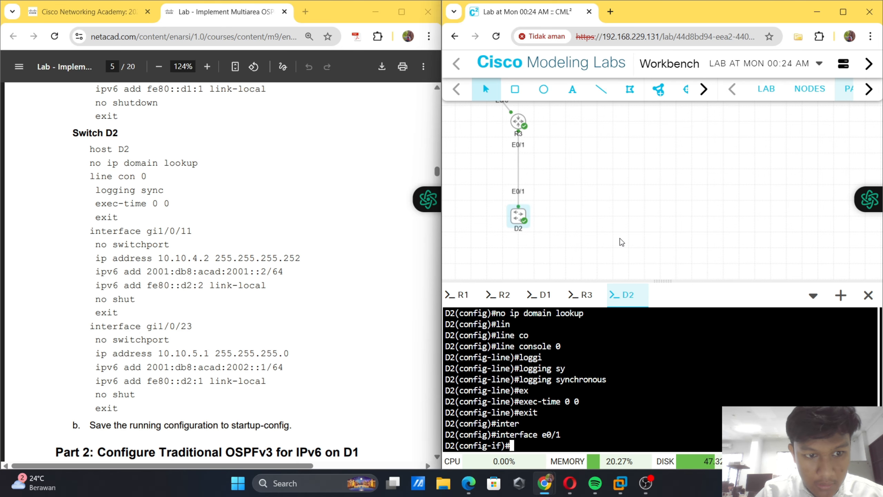
text(no swi)
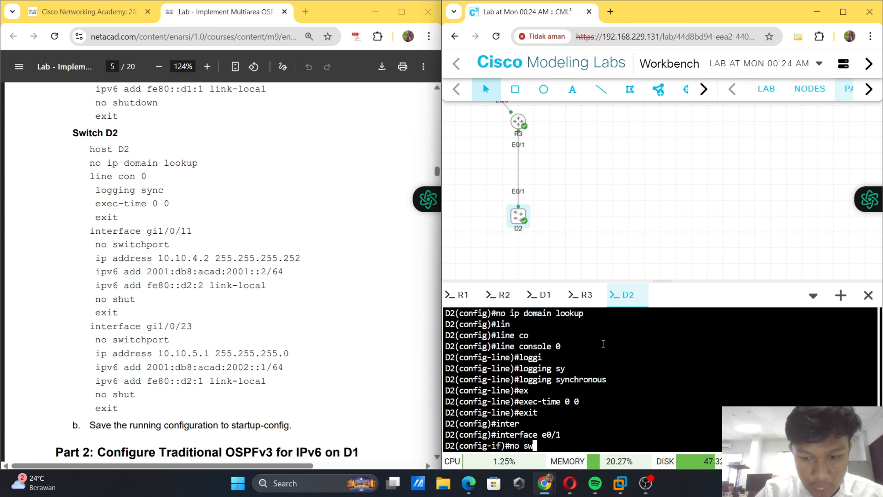
key(Tab)
key(Return)
- Assign IPv4 address 10.10.4.2 with mask 255.255.255.252 to D2's interface e0/1
text(i)
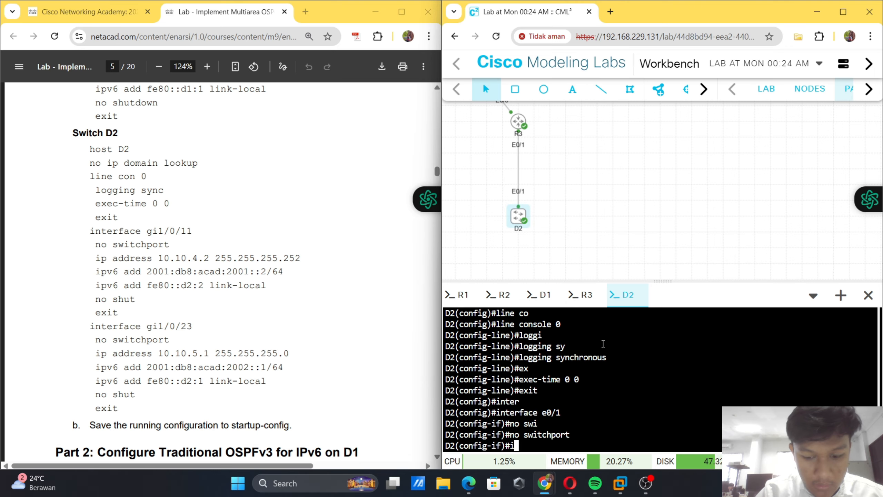
text(p add)
key(Tab)
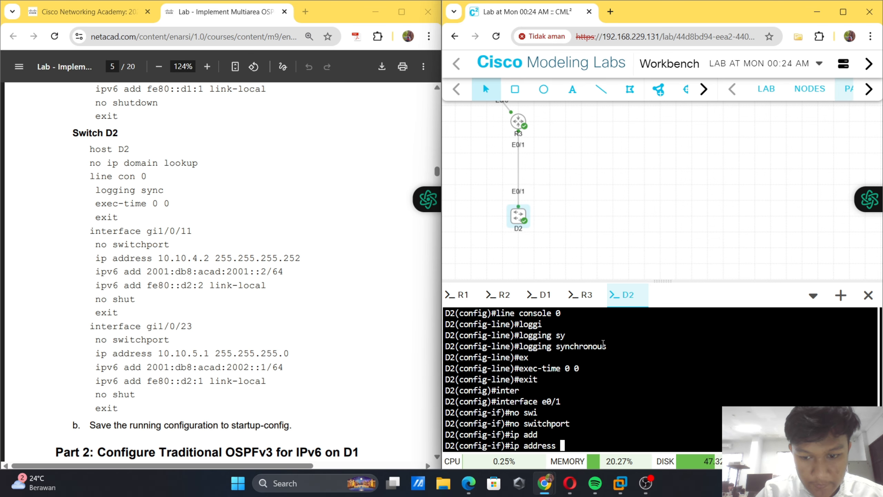
text(10.0)
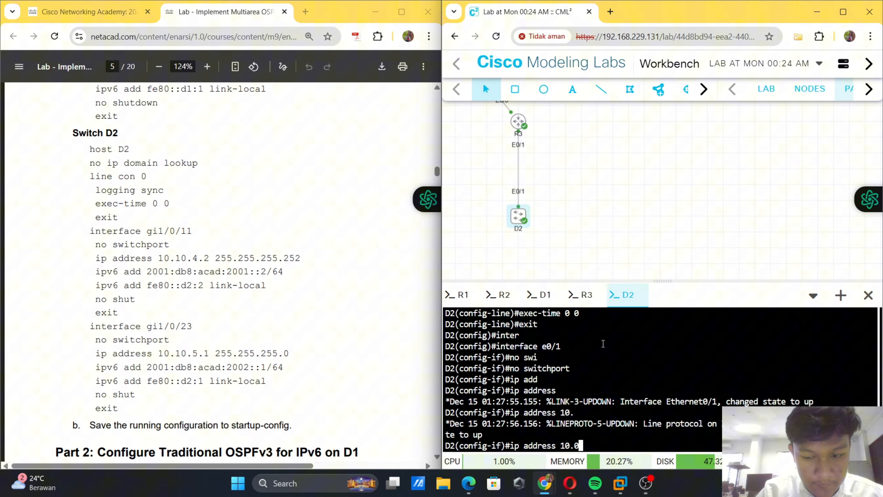
key(BackSpace)
text(10.)
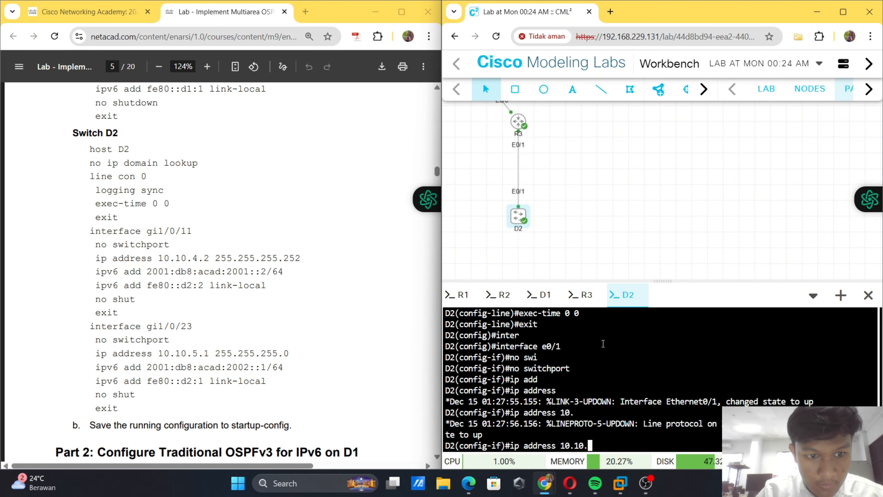
text(4.2)
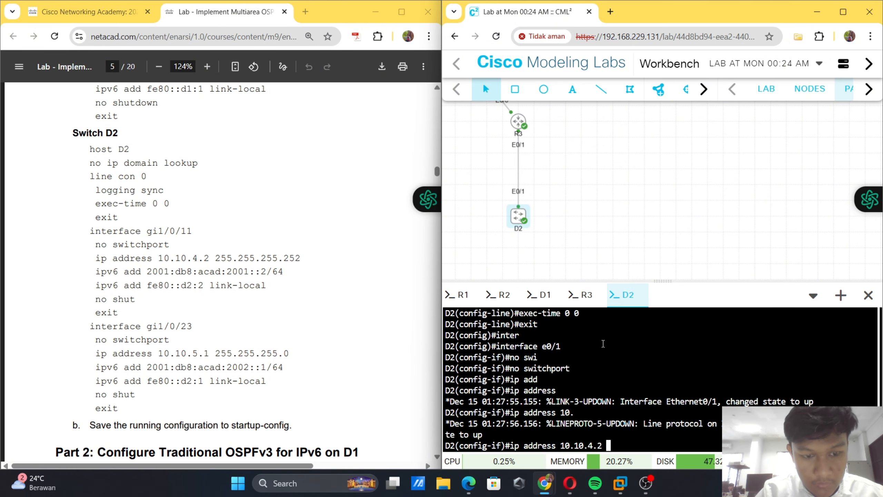
text( 255.)
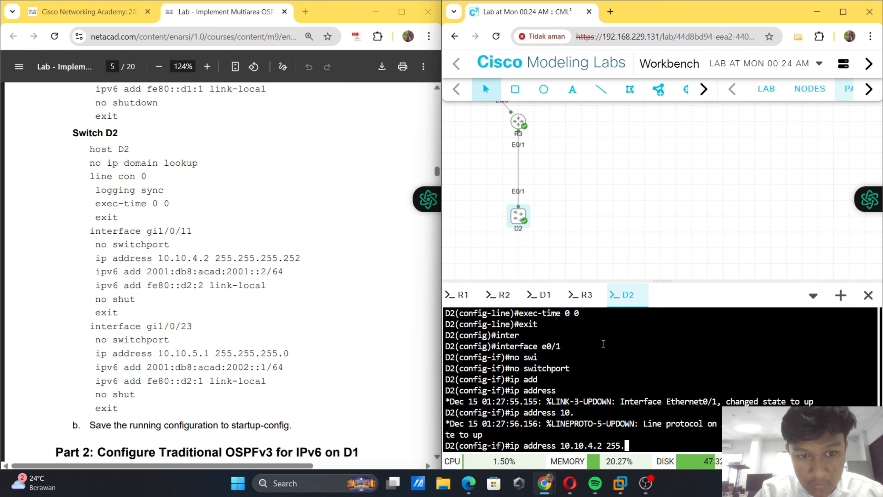
text(255.255.25)
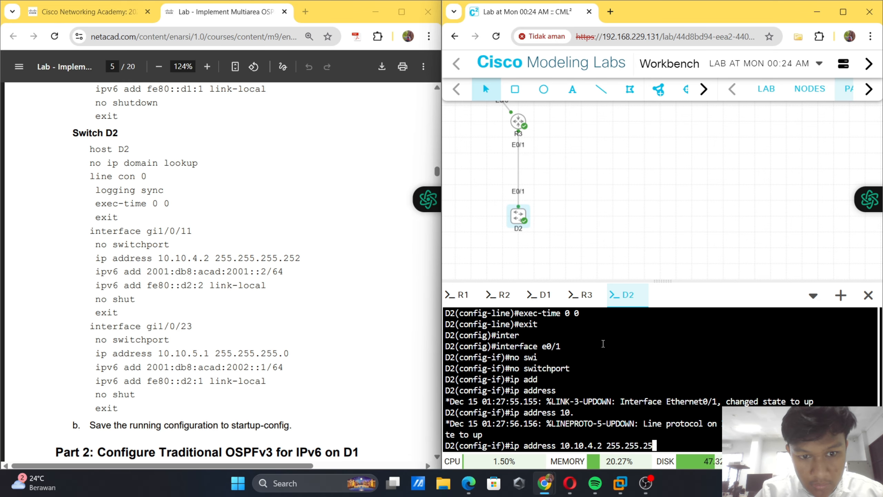
text(2)
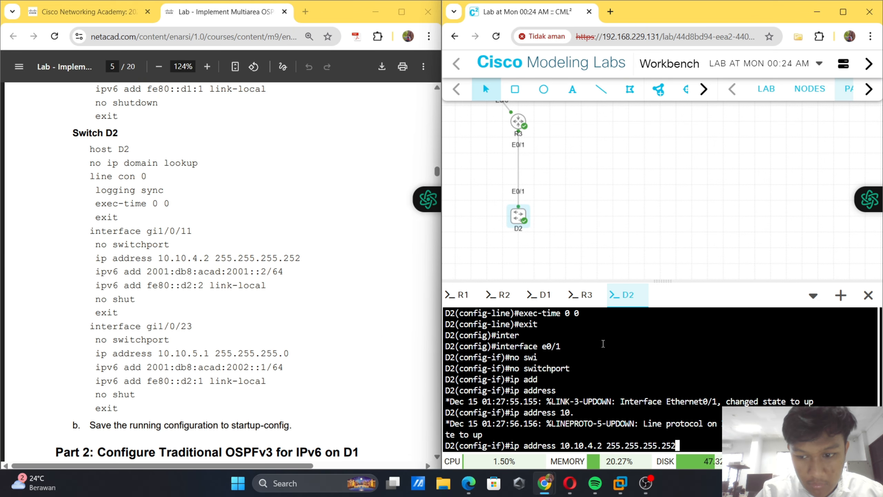
key(Return)
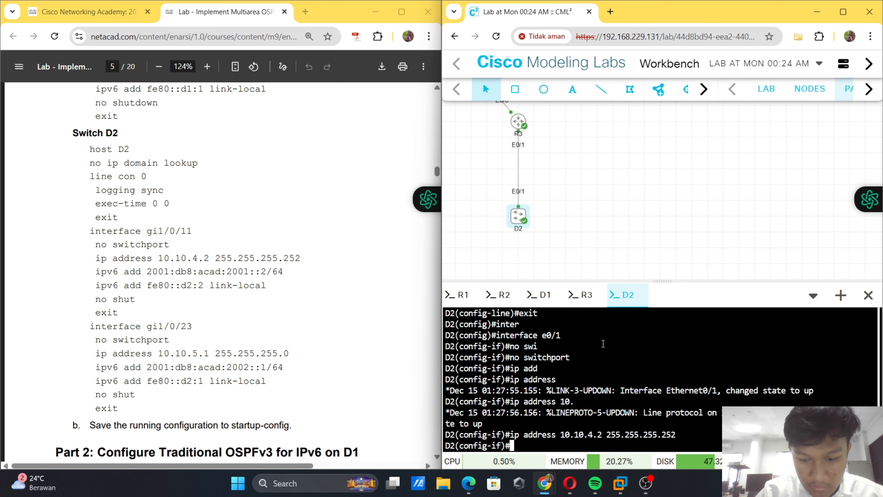
- Add the IPv6 address 2001:db8:acad:2001::2/64 to D2's interface e0/1
text(ipv)
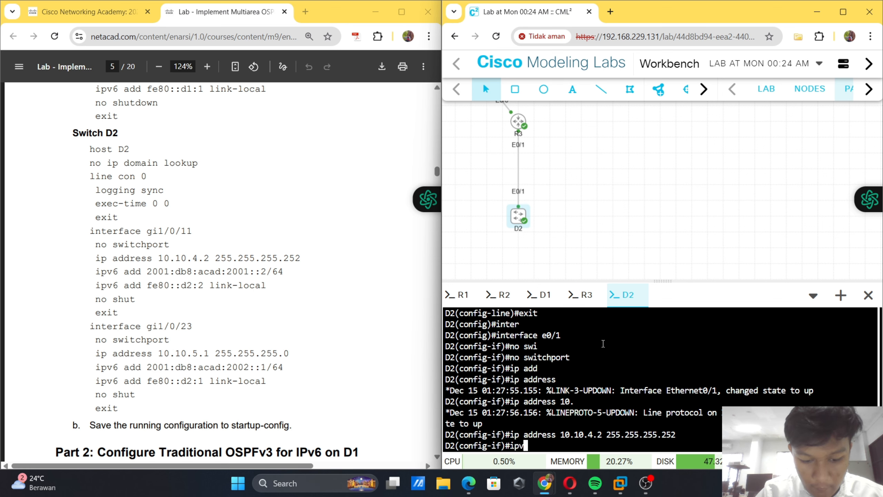
text(6)
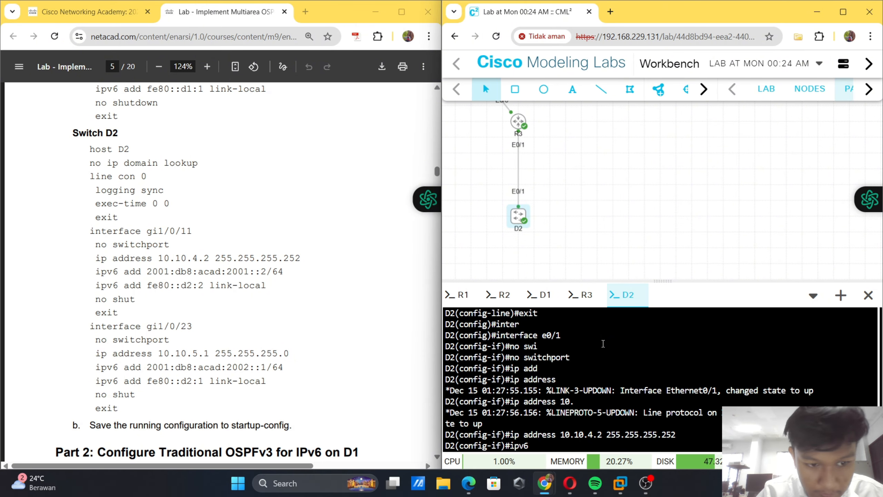
text(add 2)
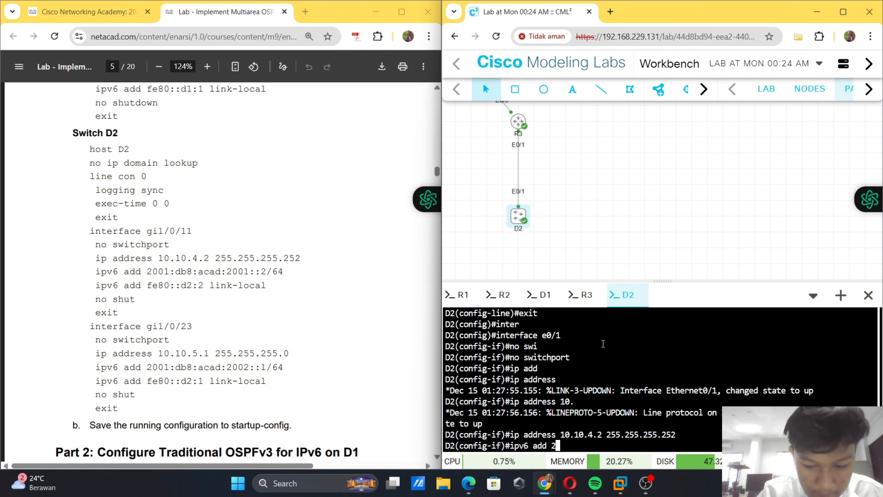
text(001:)
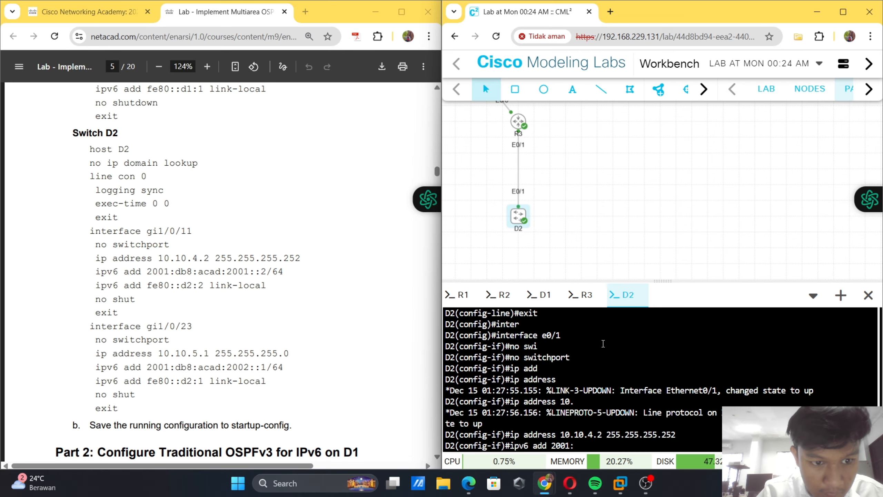
text(d)
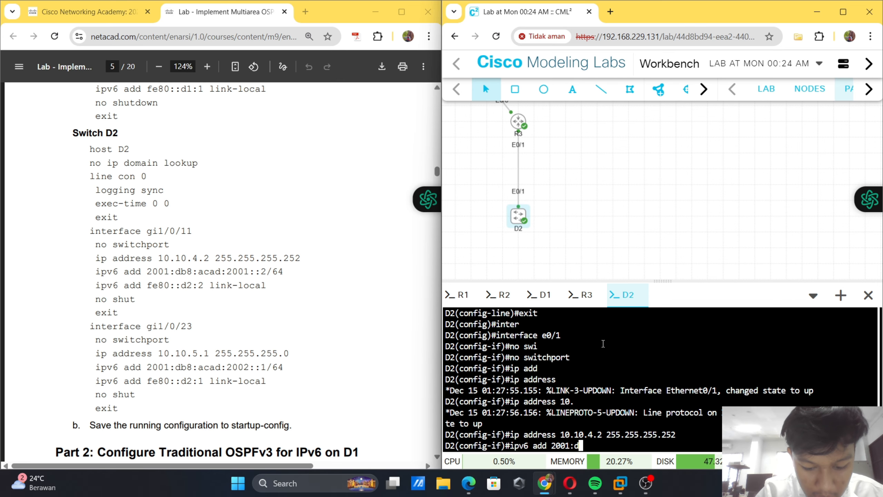
text(b8:acad)
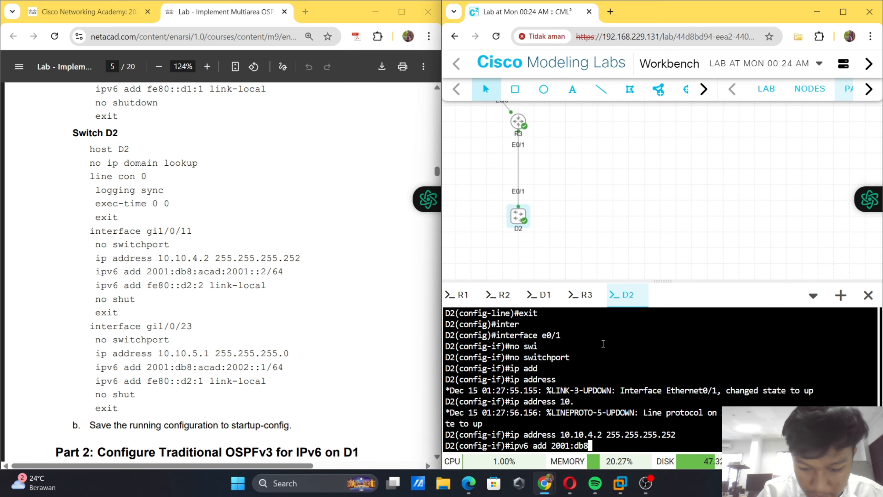
text(:)
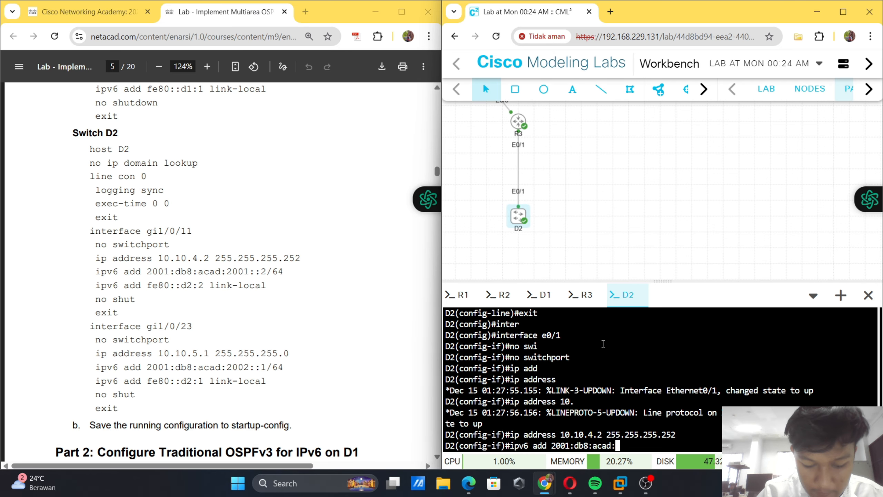
text(2001)
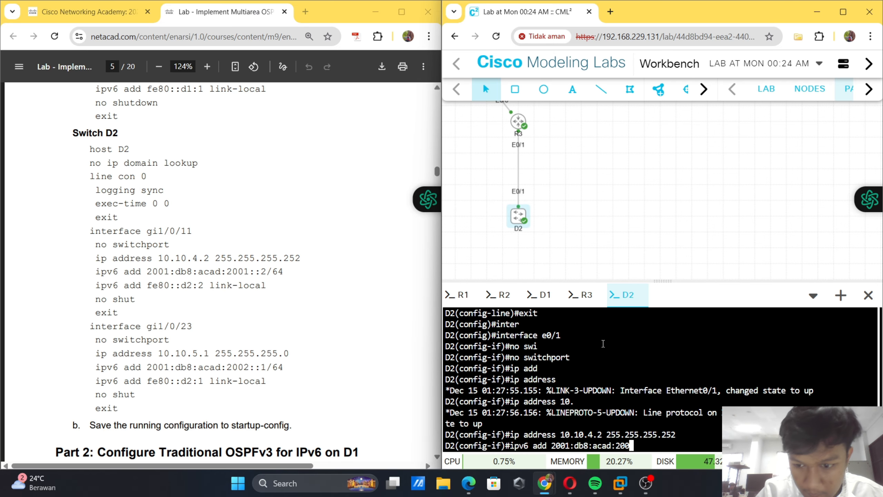
text(::2)
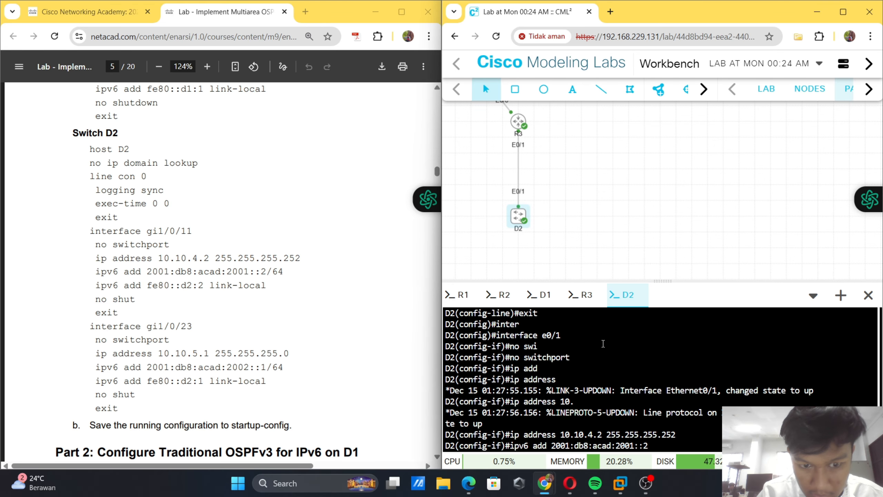
text(/64)
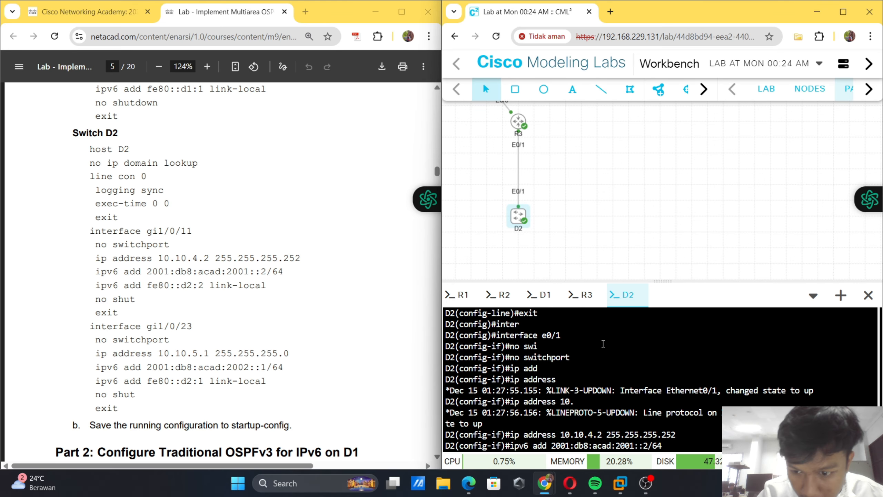
key(Return)
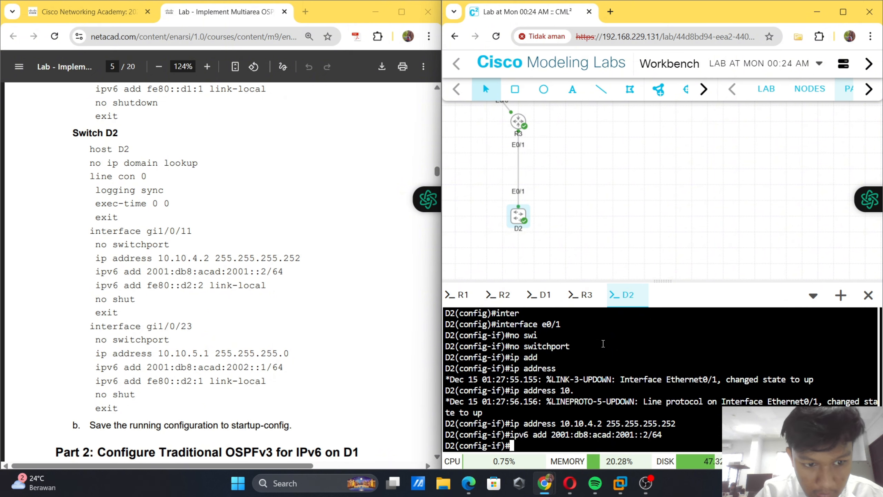
- Try to set e0/1's link-local address with the command ipv6 fe80::d2:2 link-local
text(ipv)
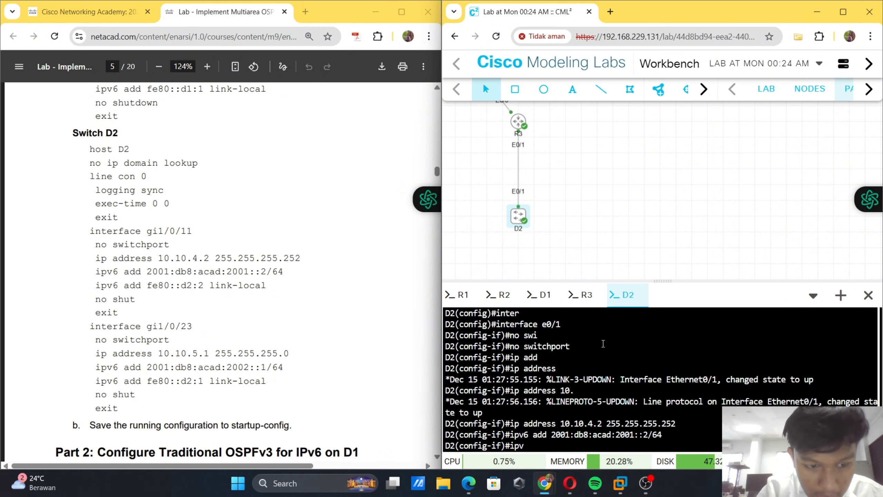
text(6 fe)
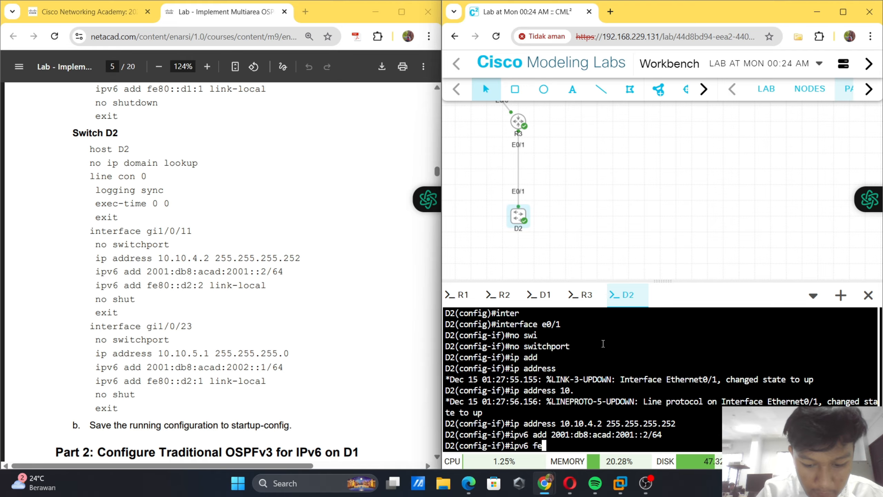
text(80)
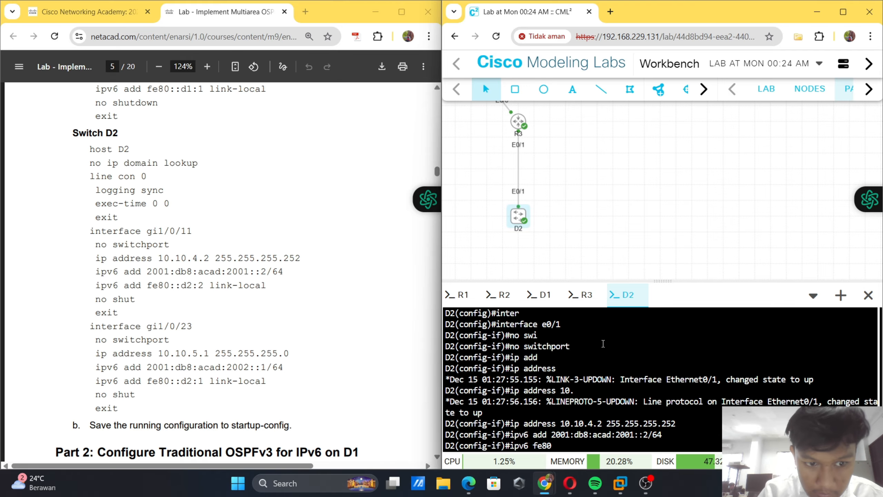
text(::d)
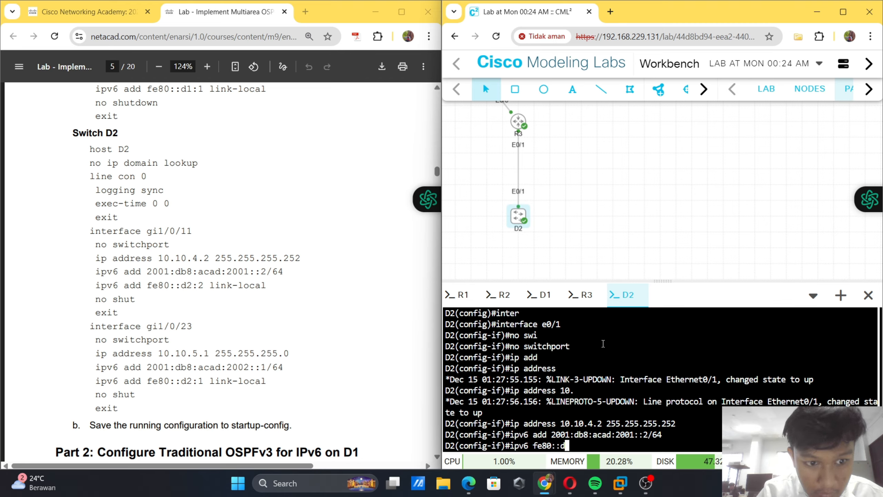
text(2:2)
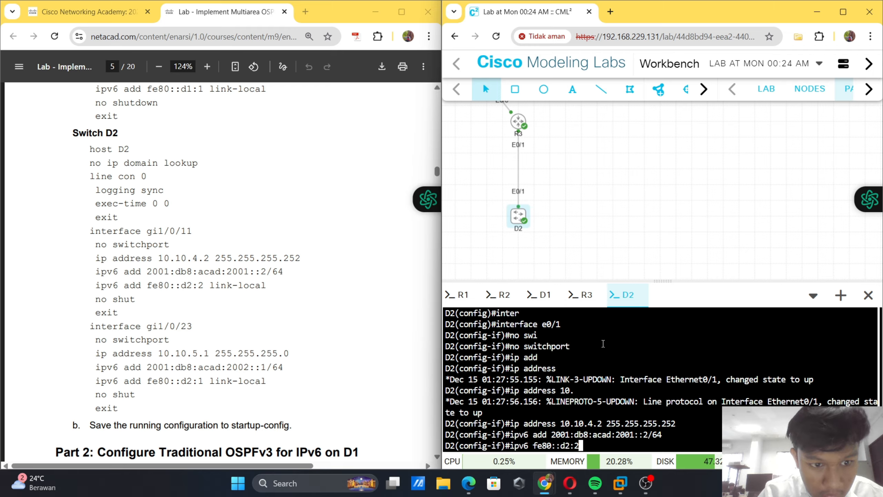
text( link)
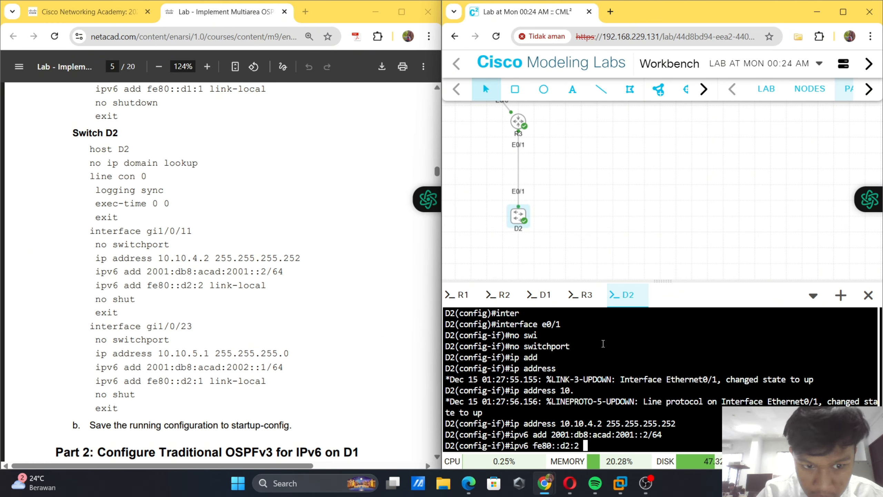
key(Tab)
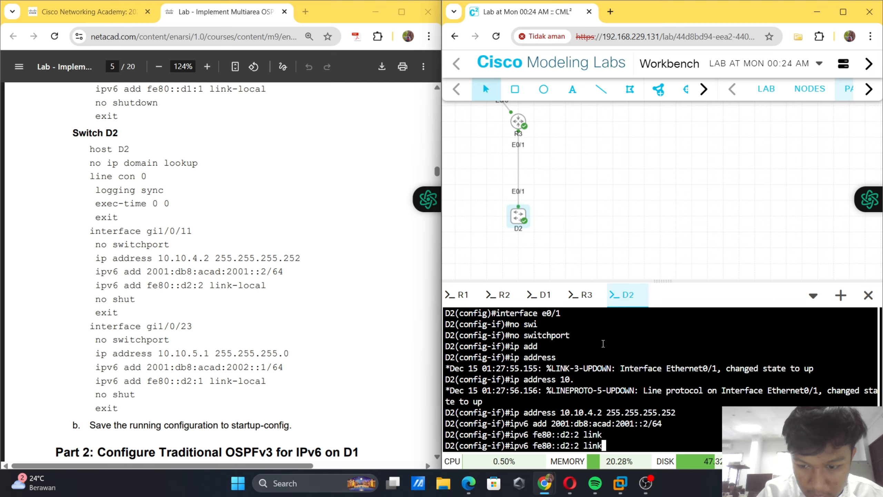
text(-local)
key(Return)
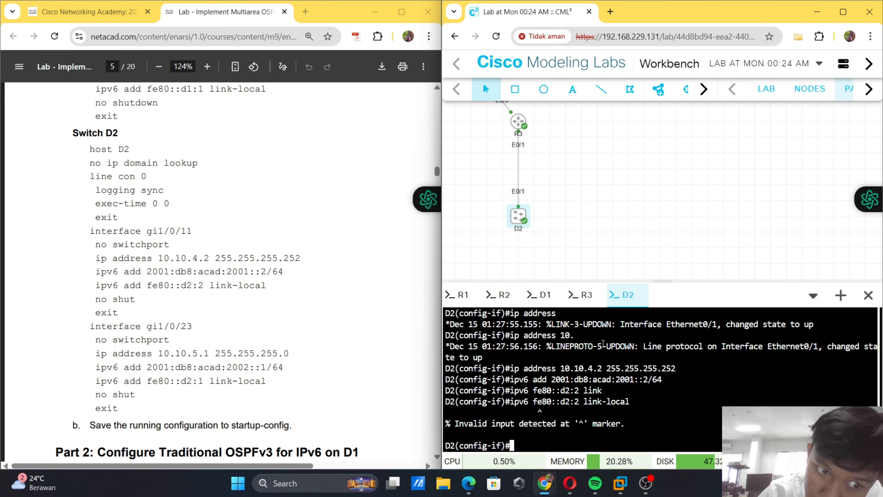
- Correct the previous command to ipv6 add fe80::d2:2 link-local and apply it to D2's interface e0/1
key(Up)
key(Left)
key(Left)
key(Left)
key(Left)
key(Left)
key(Left)
key(Left)
key(Left)
key(Left)
key(Left)
key(Left)
key(Left)
key(Left)
key(Left)
key(Left)
key(Left)
key(Left)
key(Left)
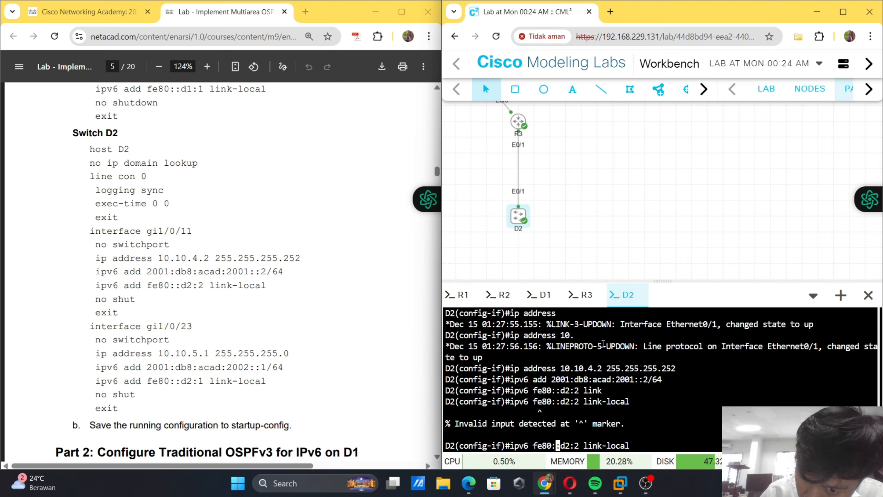
key(Left)
key(Left)
key(Left)
text(add)
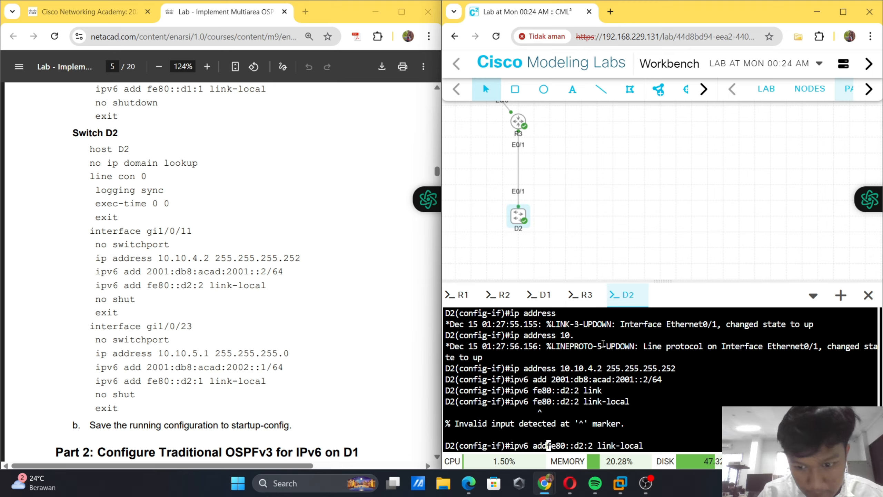
key(Return)
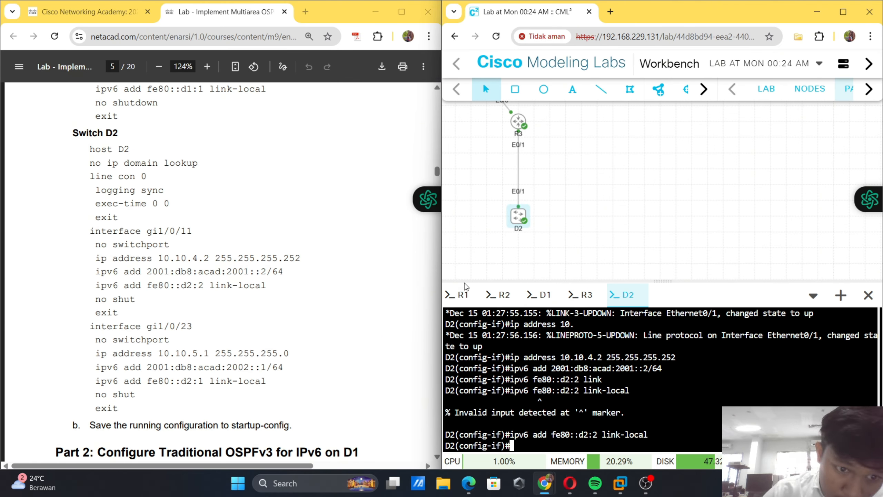
- Enable D2's interface e0/1 with no shut and exit to global configuration mode
text(no s)
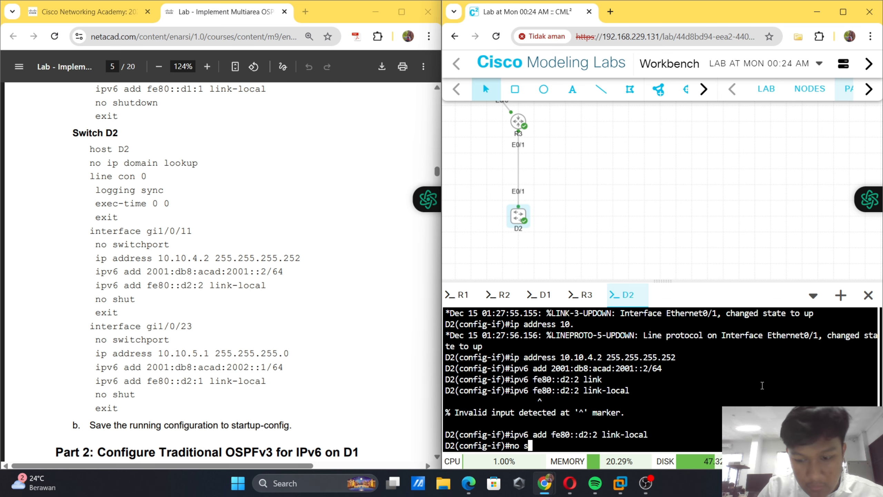
text(huyt)
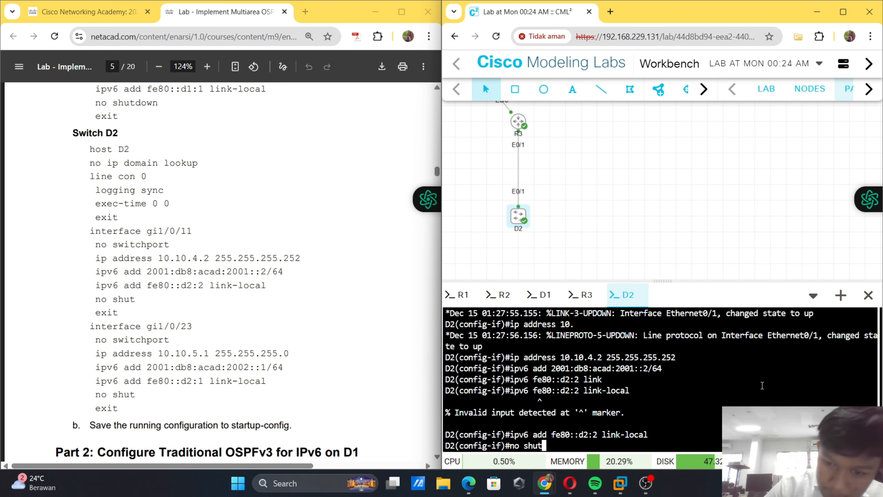
key(Return)
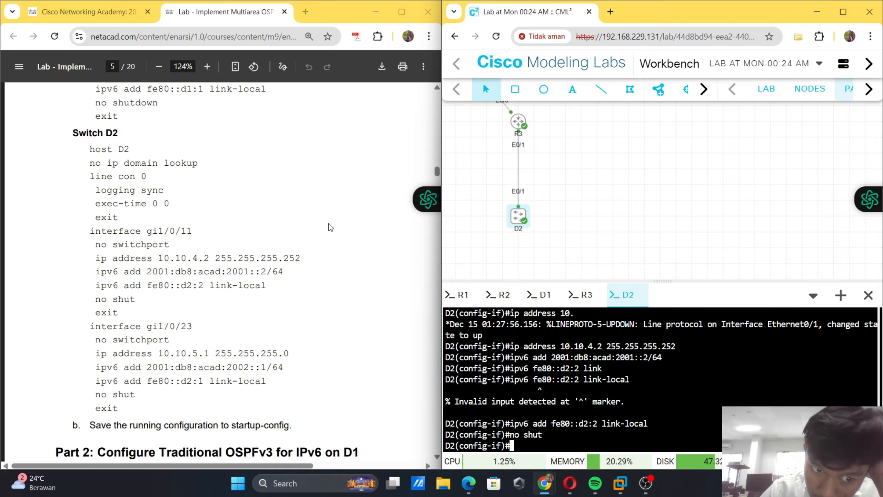
scroll(330, 227, down, 4)
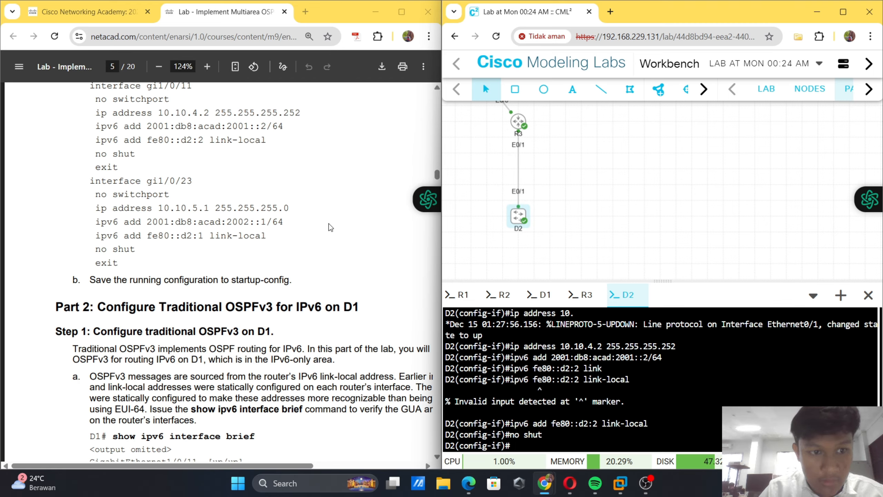
text(in)
key(Return)
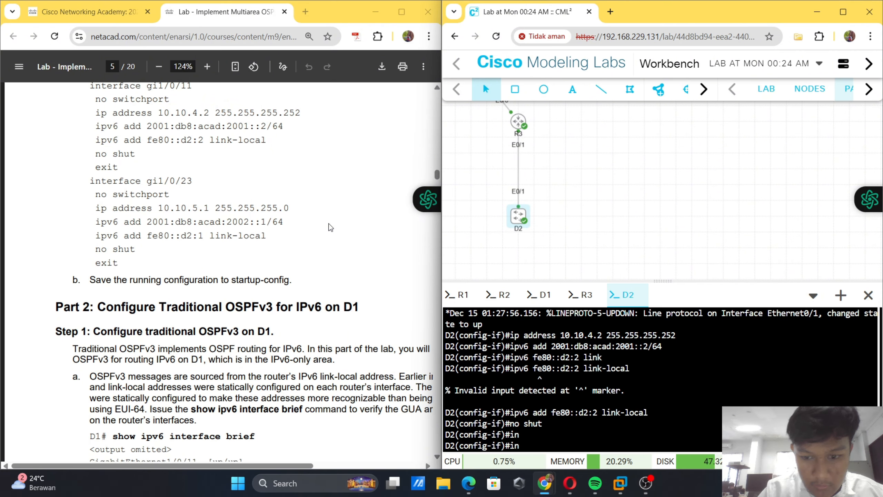
text(exit)
key(Return)
key(Return)
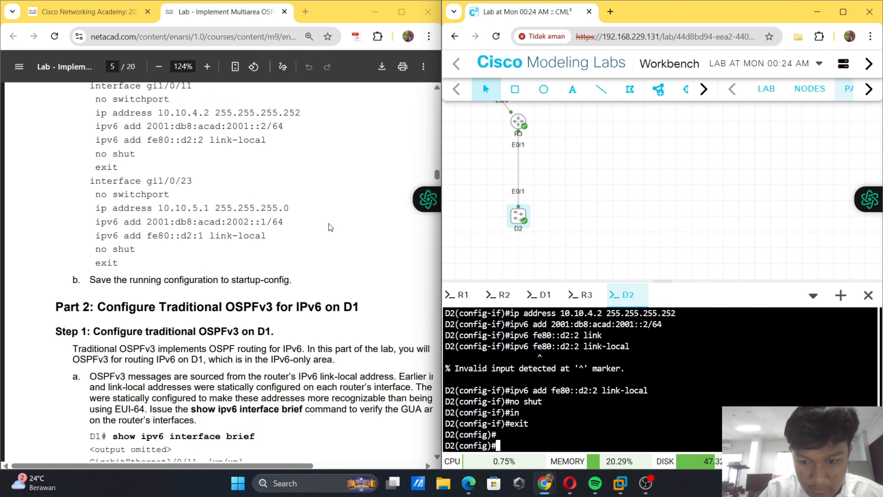
- Enter configuration of interface e0/3 on D2 and make it a routed port with no switchport
text(in)
key(Tab)
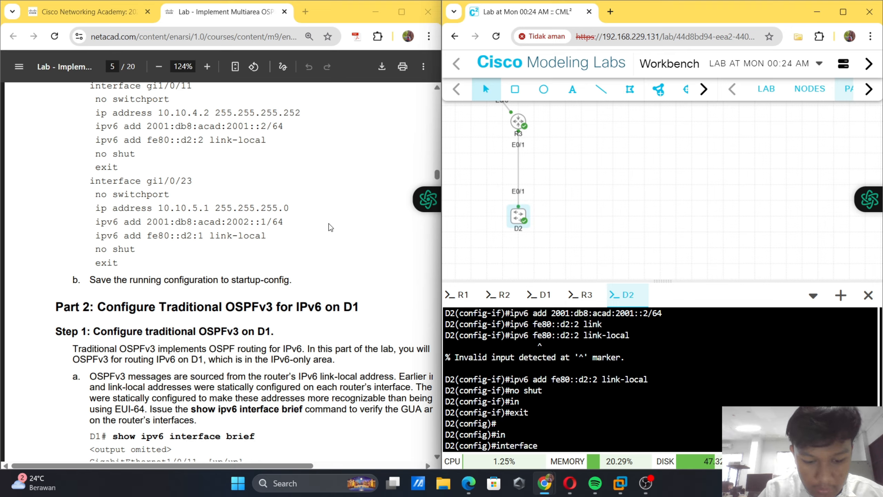
text(30/3)
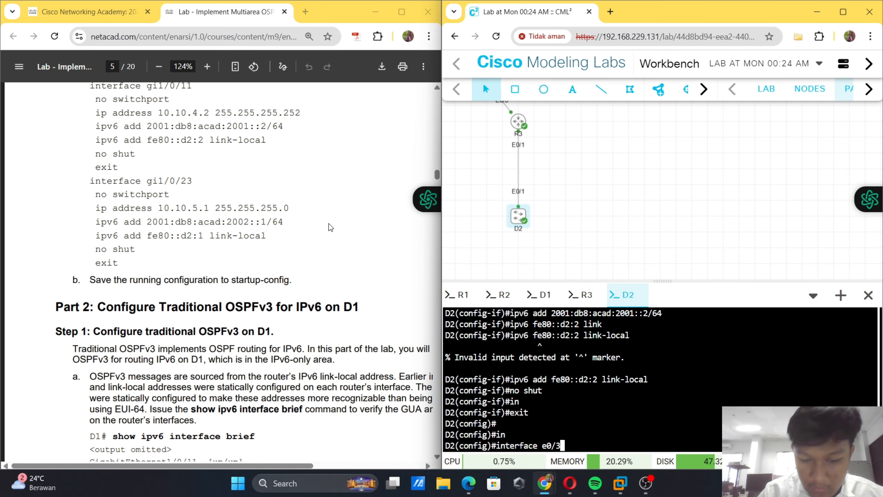
key(Return)
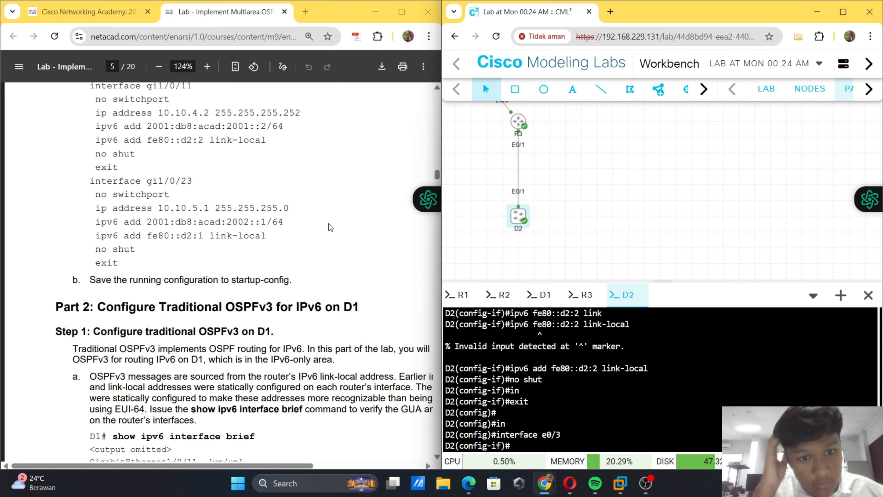
text(no swi)
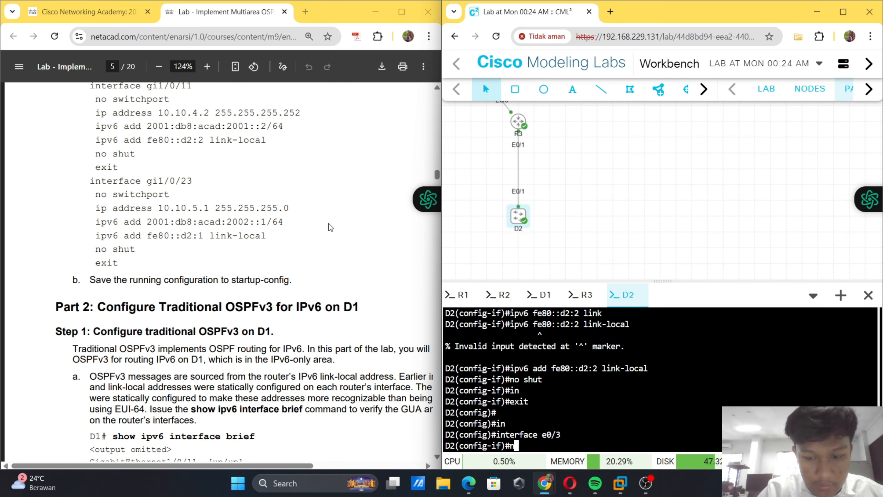
key(Tab)
key(Return)
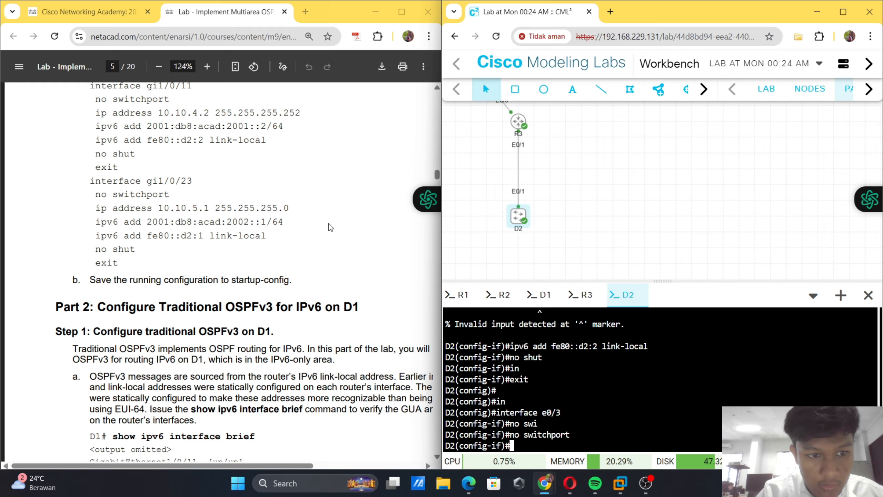
- Assign IPv4 address 10.10.5.1 with mask 255.255.255.0 to D2's interface e0/3
text(ip ad)
key(Tab)
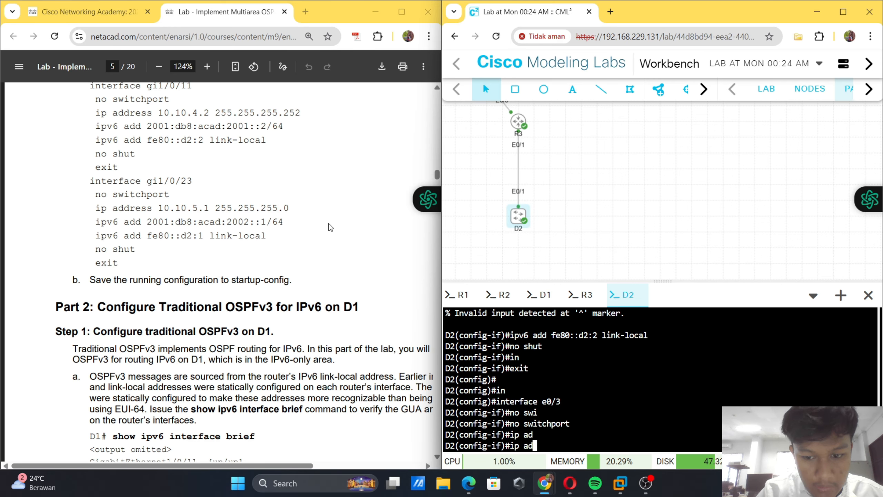
text(d)
key(Tab)
text(1)
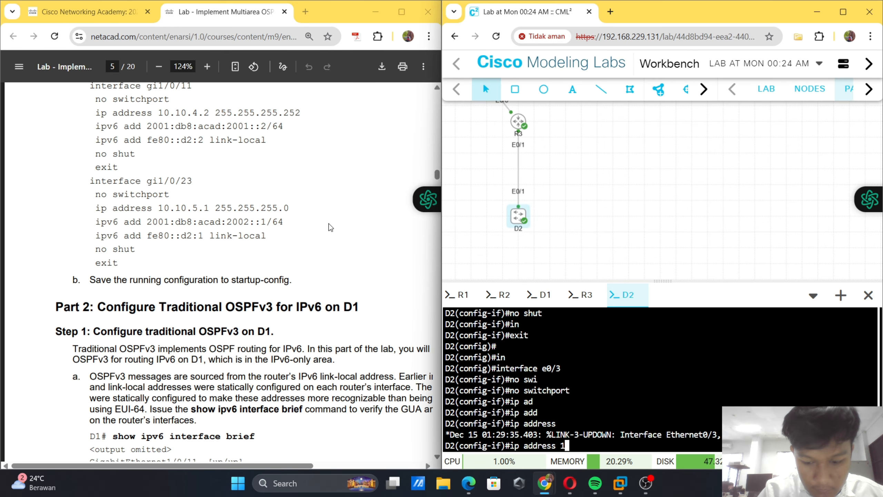
text(0.10)
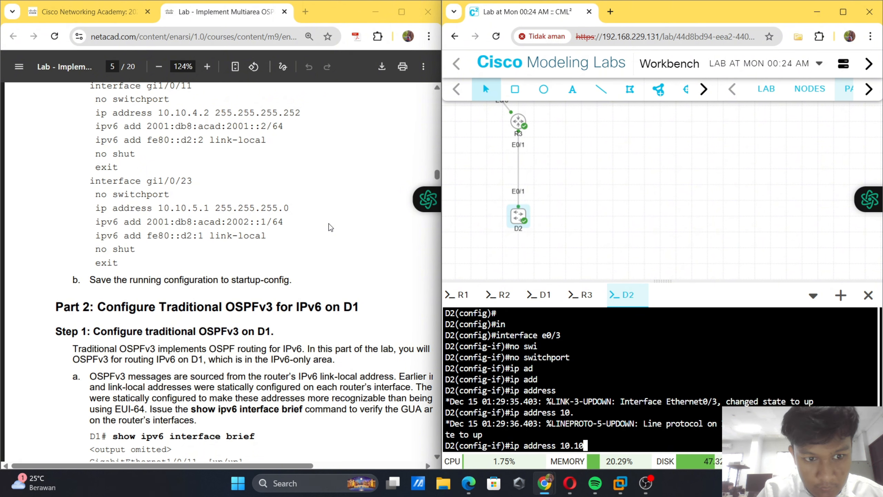
text(.5.1 25)
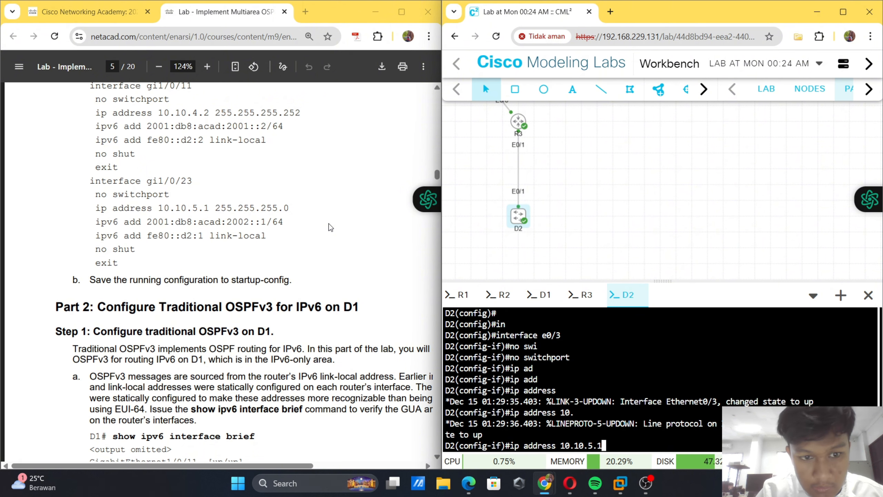
text(55.255)
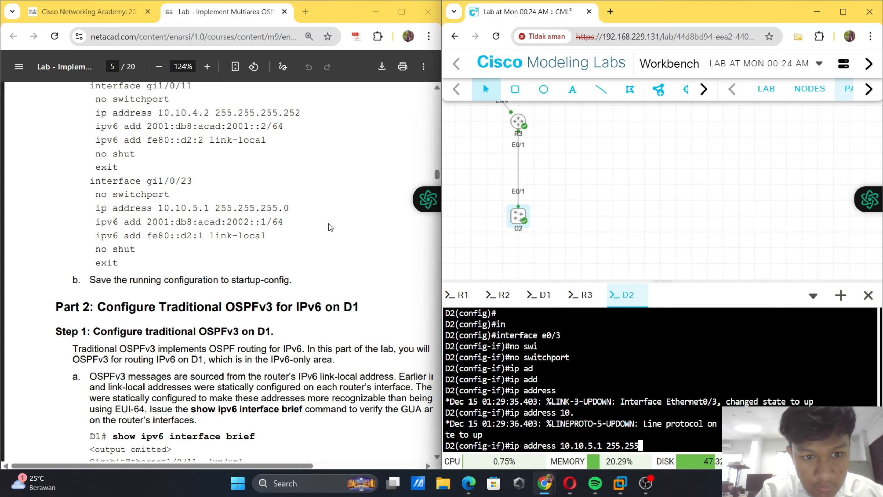
text(.0)
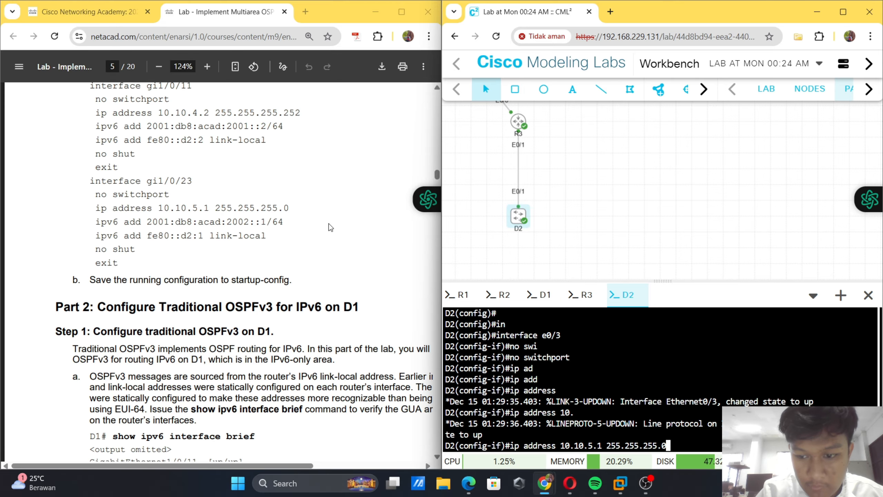
key(Return)
- Add the IPv6 address 2001:db8:acad:2002::1/64 to D2's interface e0/3
text(ip)
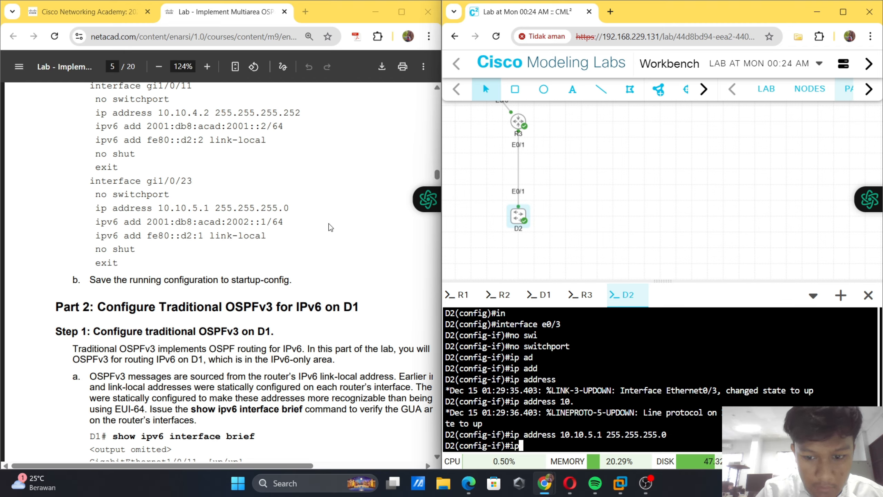
text(v6 ad)
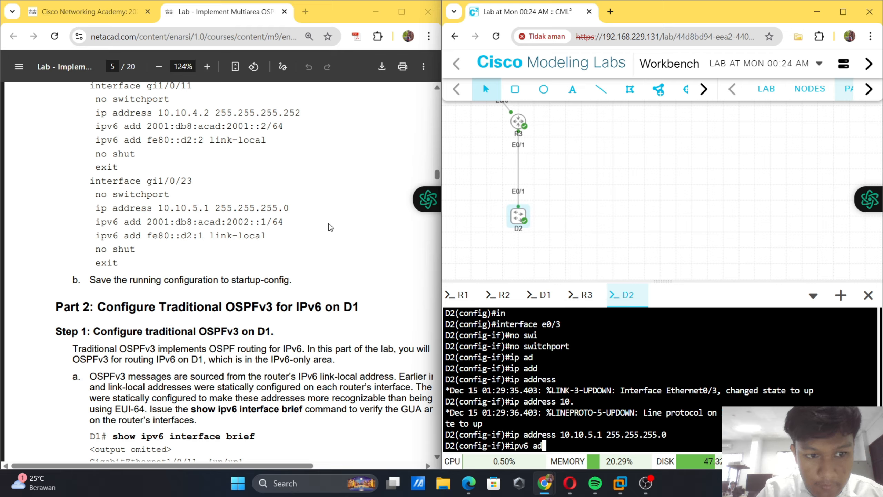
text(d 2001)
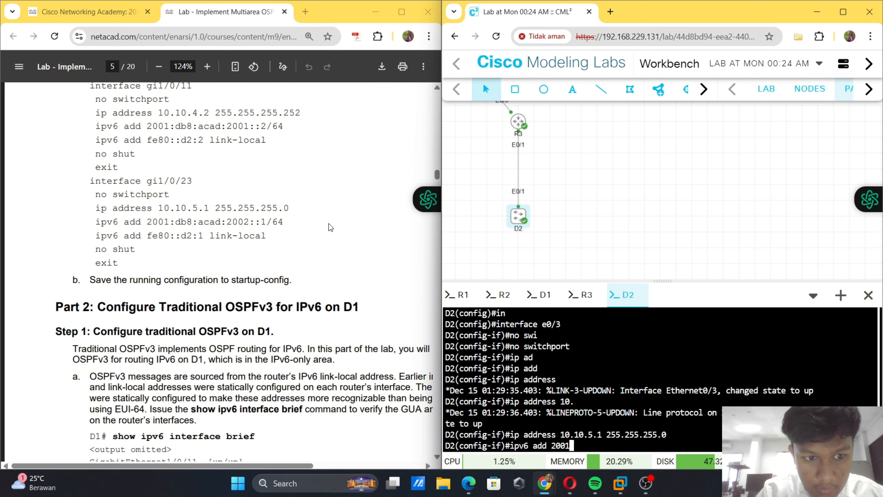
text(:)
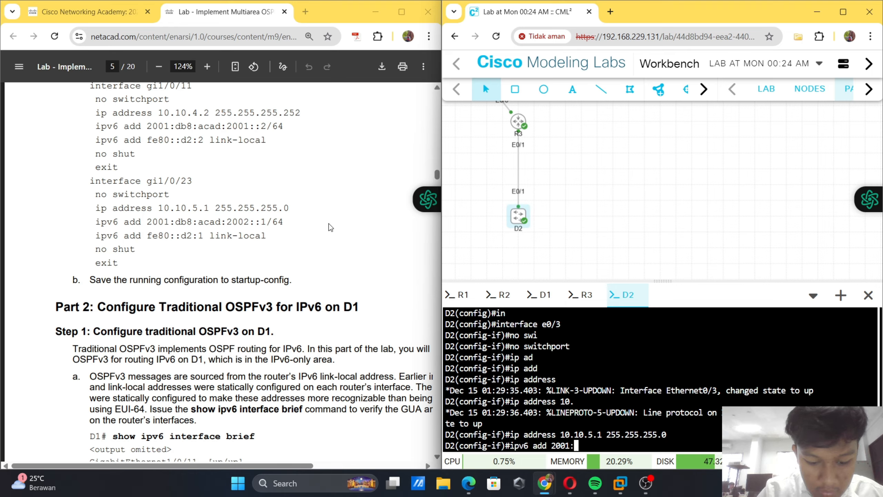
text(db8:acad)
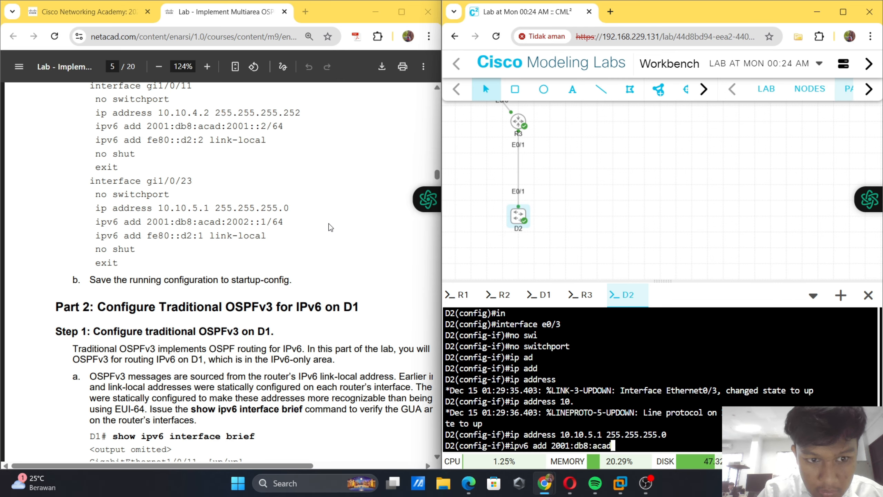
text(:20)
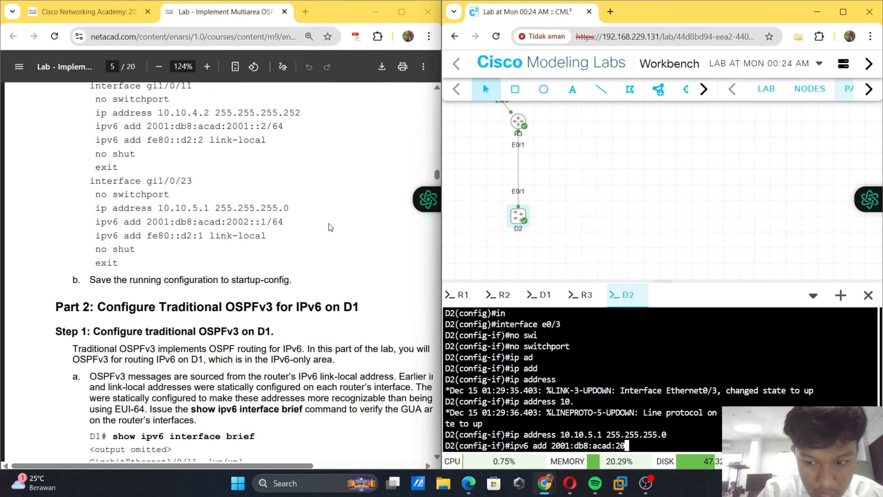
text(02:)
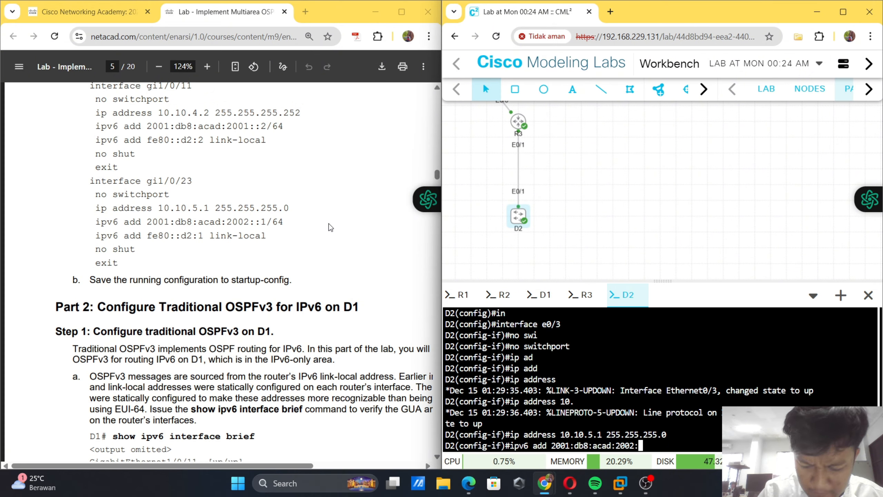
text(:1/64)
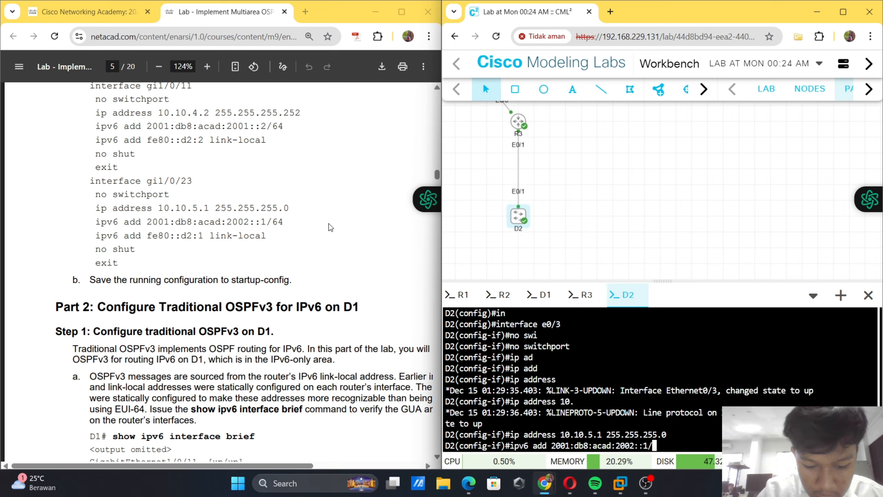
key(Return)
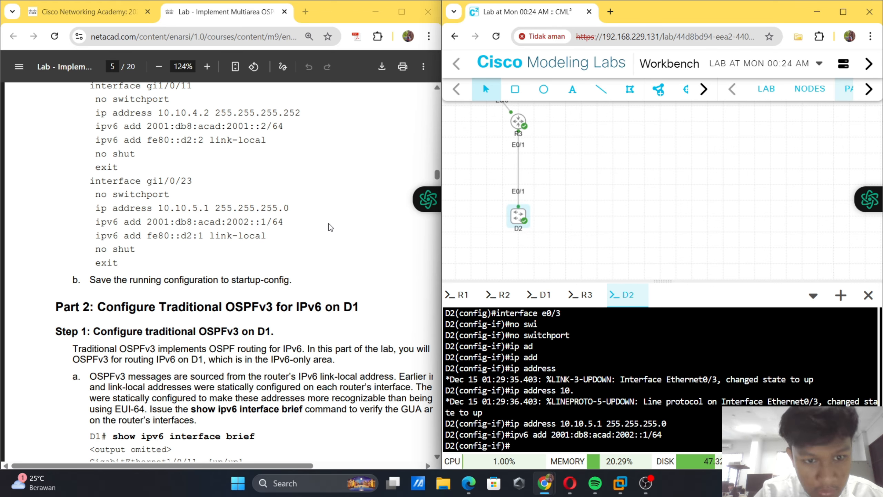
- Try to assign the IPv6 link-local address fe::d2:1 to D2's interface e0/3
text(ipv)
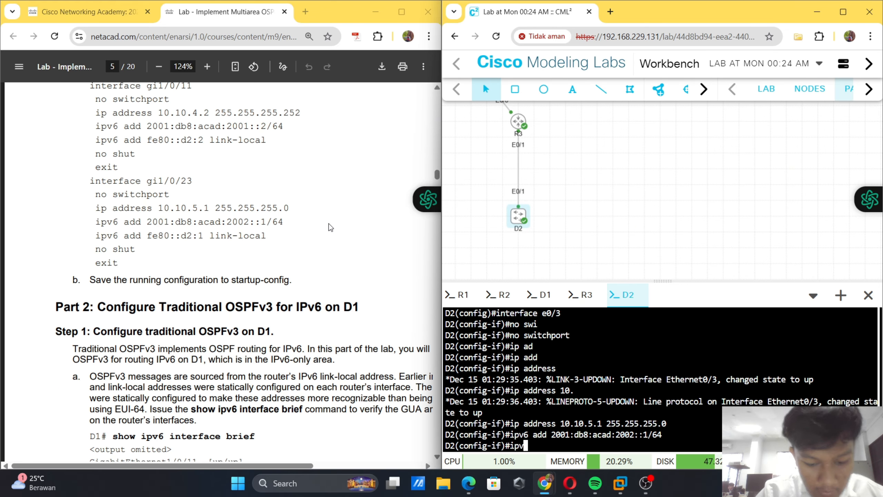
text(6 add)
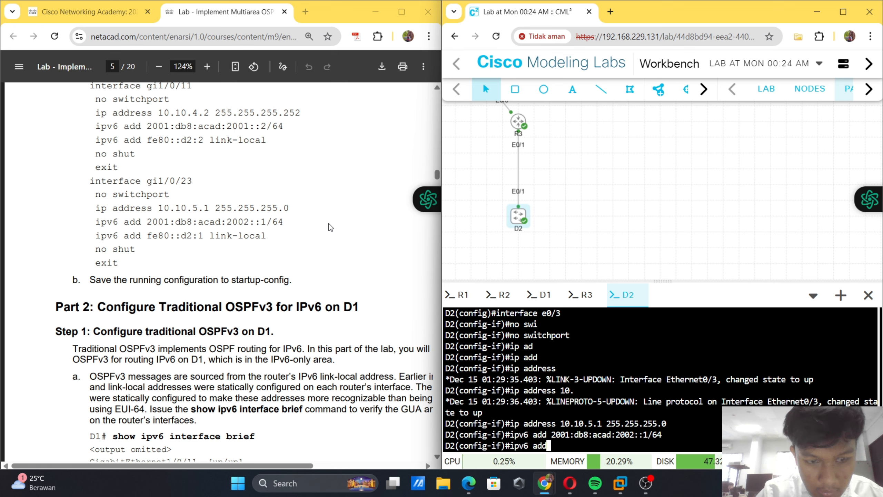
text( fe)
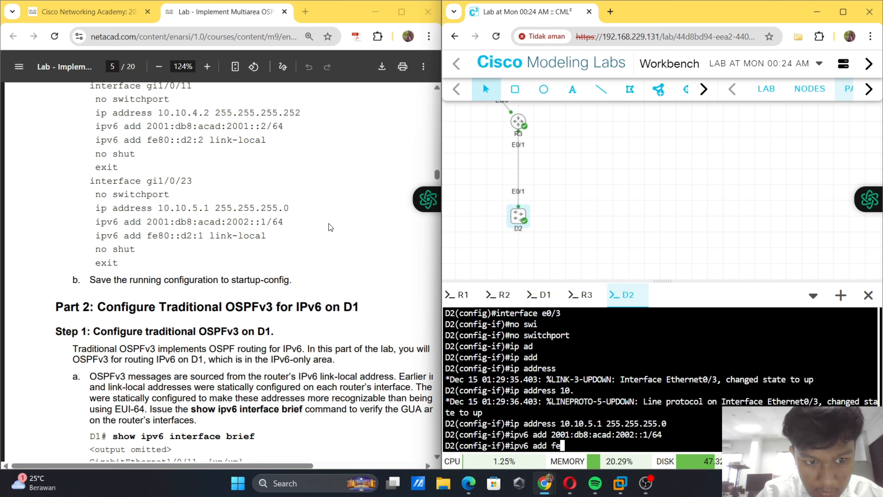
text(::d2)
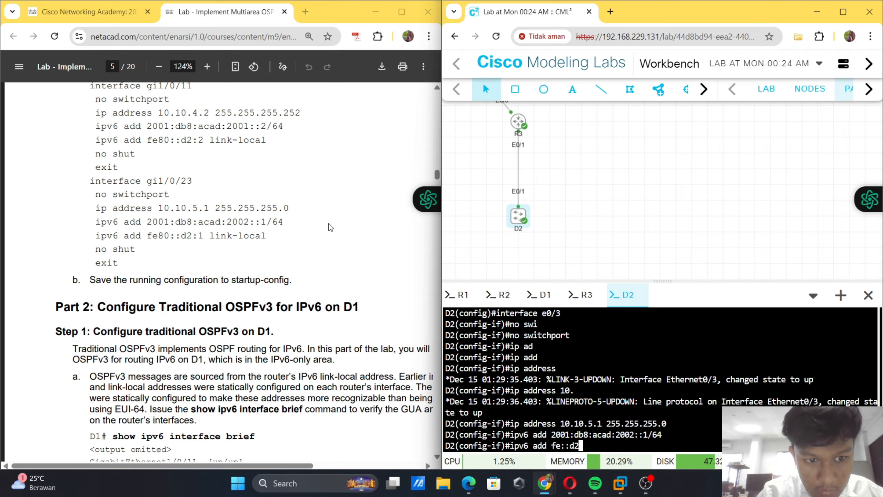
text(:1)
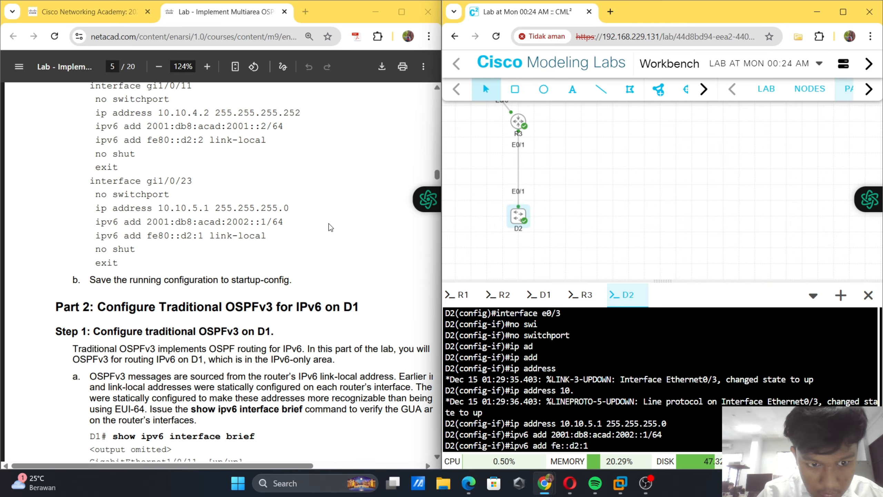
text( link l)
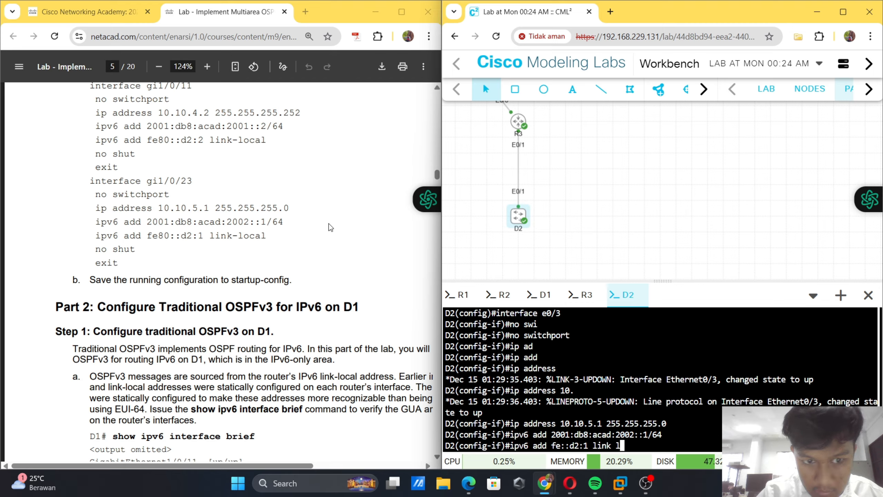
key(BackSpace)
key(BackSpace)
key(Tab)
key(Return)
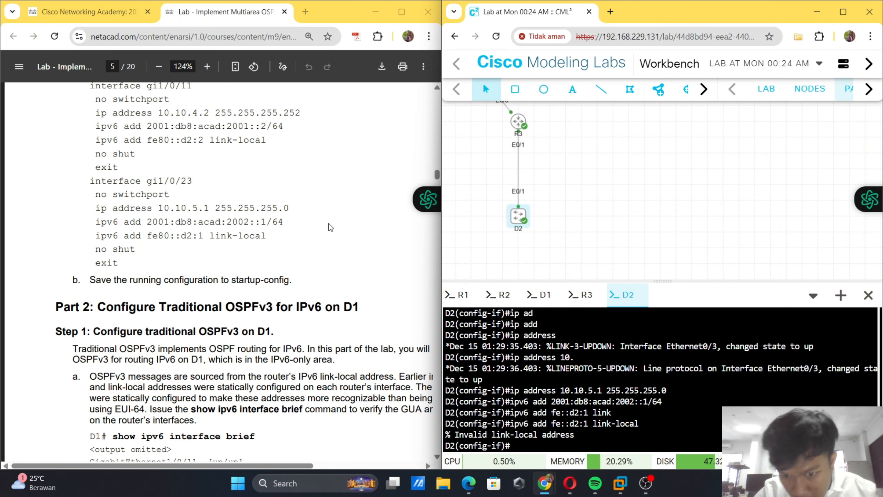
key(Up)
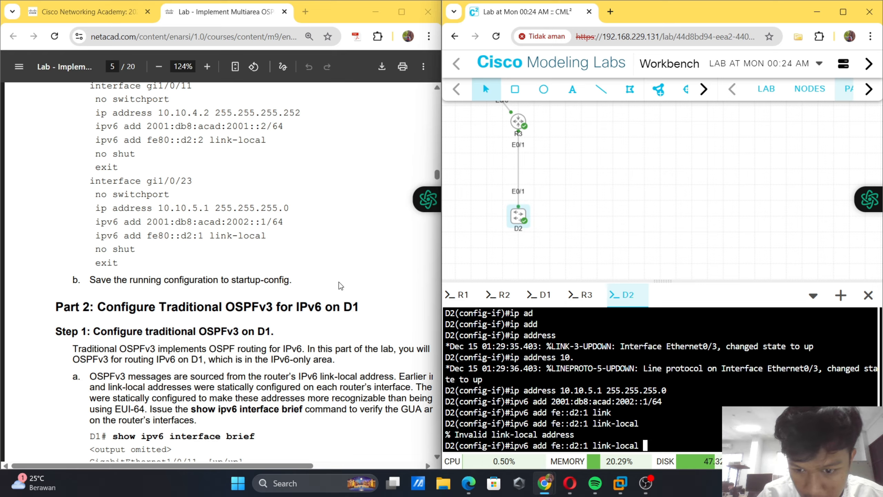
key(BackSpace)
key(BackSpace)
key(BackSpace)
key(BackSpace)
key(BackSpace)
key(BackSpace)
key(BackSpace)
key(BackSpace)
key(BackSpace)
key(BackSpace)
key(BackSpace)
key(BackSpace)
key(BackSpace)
key(BackSpace)
key(BackSpace)
key(BackSpace)
key(BackSpace)
key(BackSpace)
key(BackSpace)
key(BackSpace)
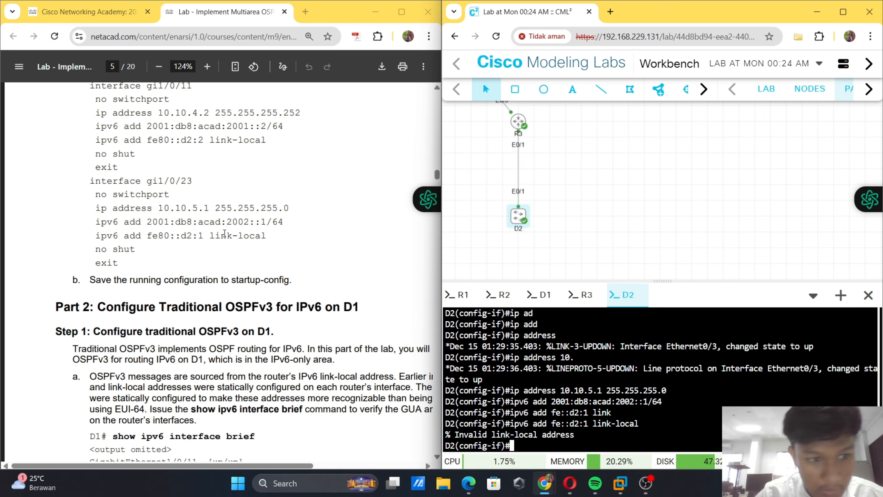
- Assign link-local address fe80::d2:1 to D2's interface e0/3 using the lab guide's command, and enable the interface with no shutdown
triple_click(96, 240)
key(ctrl+c)
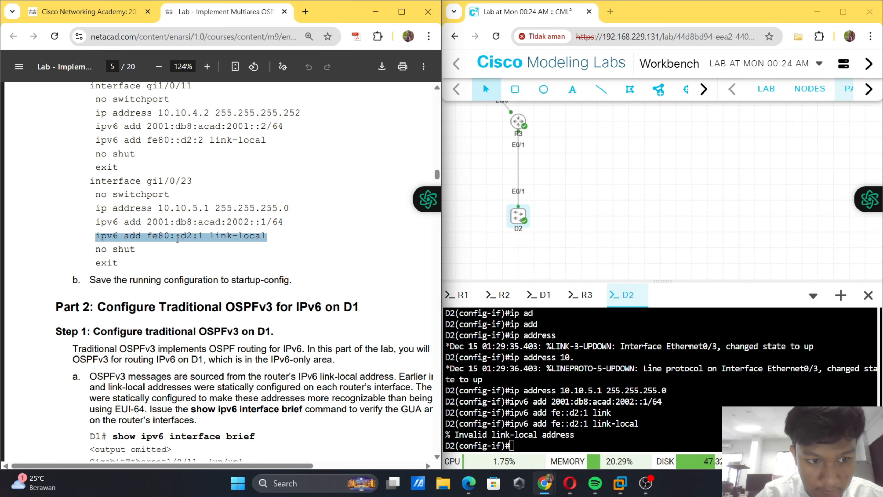
right_click(546, 363)
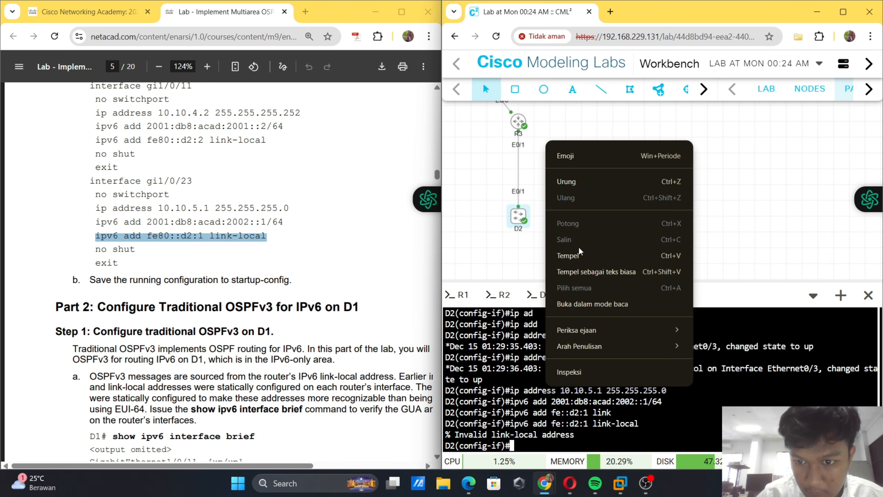
click(578, 248)
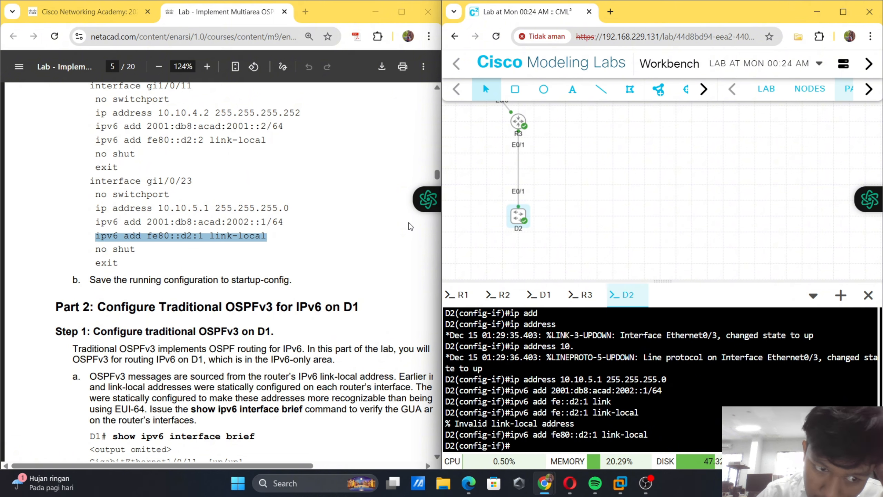
text(no sh)
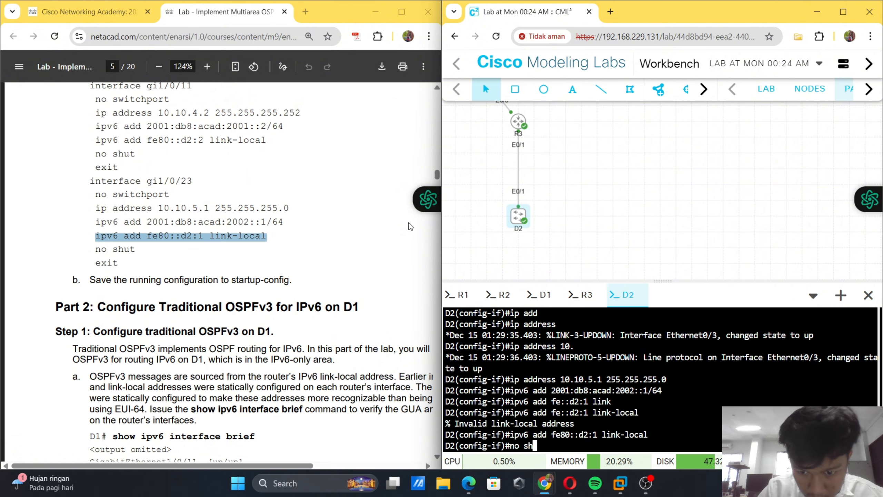
key(Tab)
key(Return)
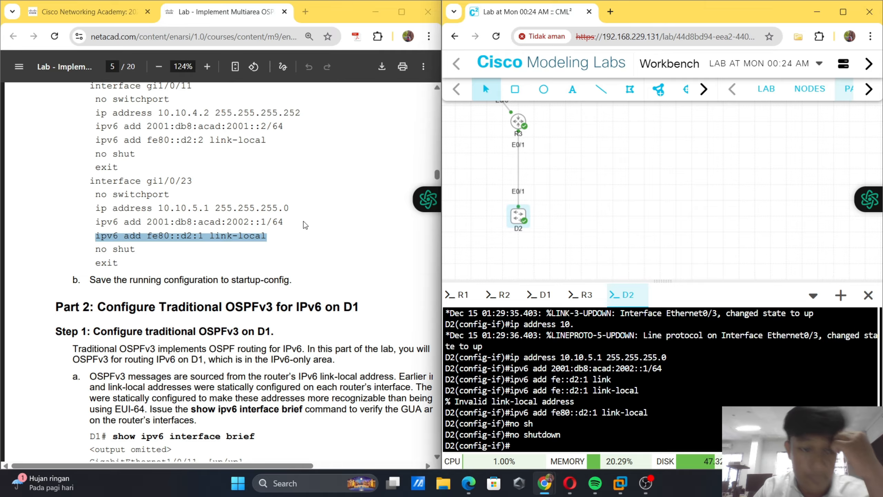
- Read through the lab guide's OSPFv3 configuration sections for R1, R2, R3 and D2, ending at Step 4 for D2
scroll(304, 222, down, 10)
scroll(304, 223, down, 15)
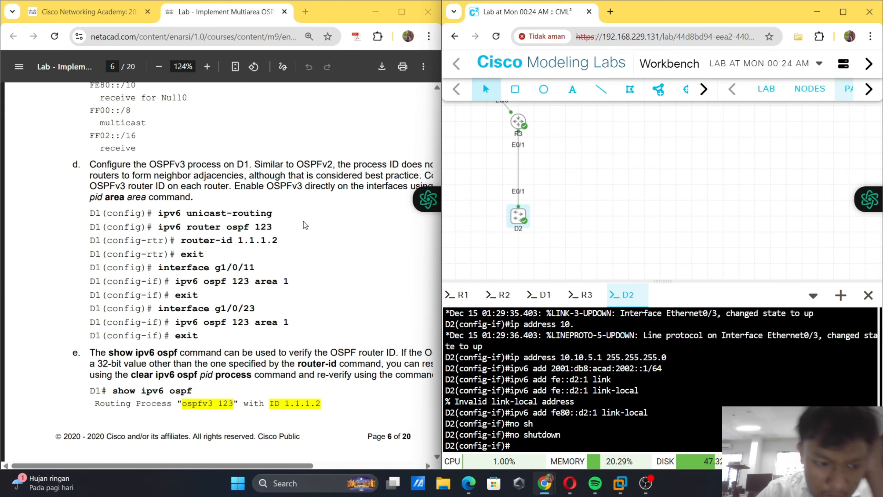
scroll(303, 221, down, 7)
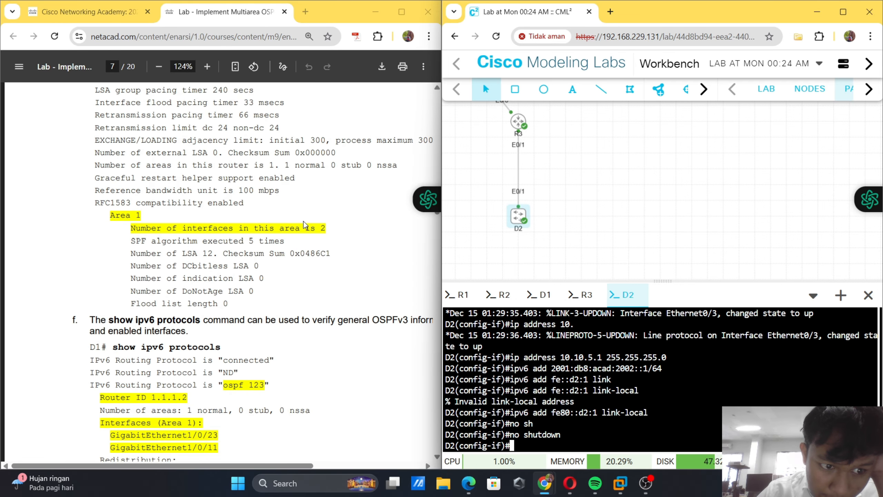
scroll(304, 221, down, 15)
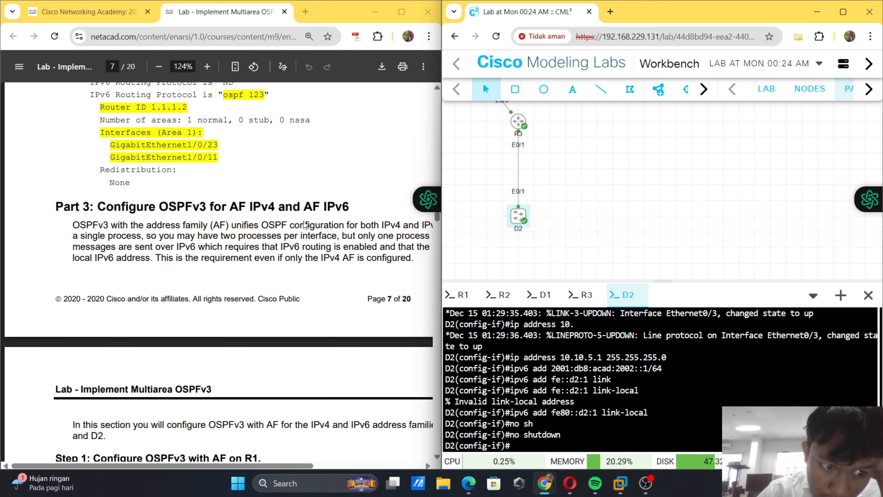
scroll(303, 224, down, 15)
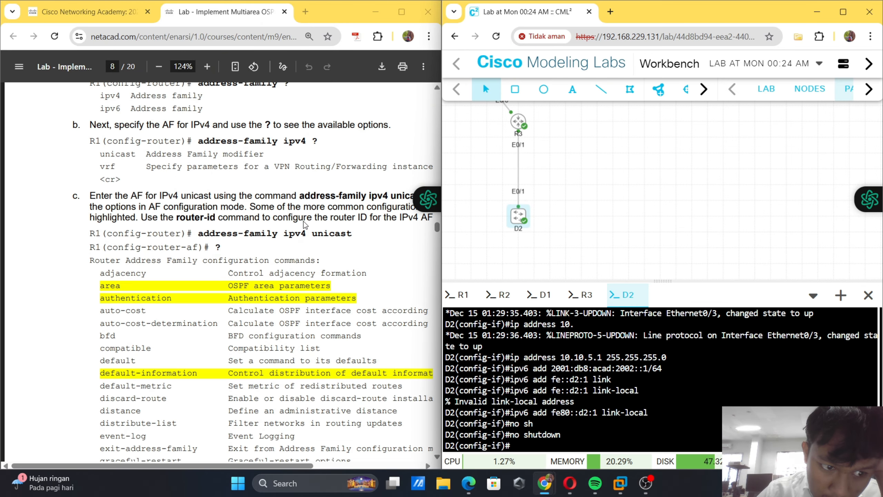
scroll(303, 223, down, 15)
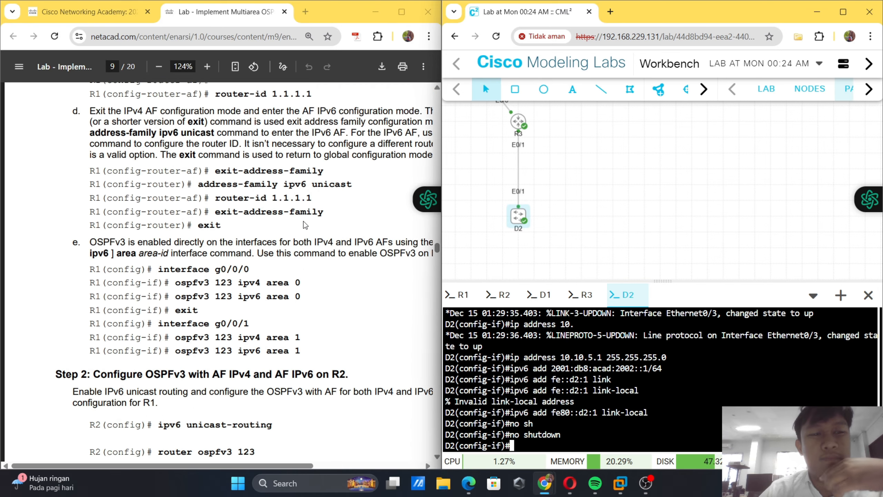
scroll(304, 224, down, 15)
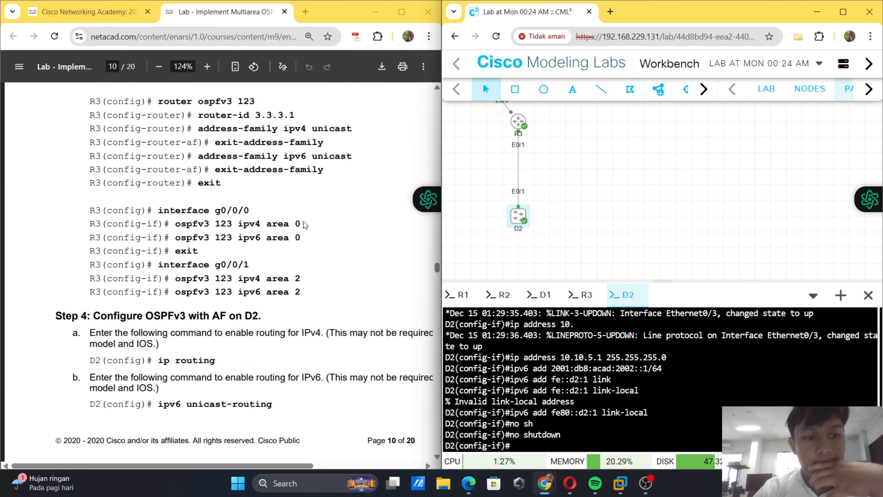
scroll(305, 224, down, 5)
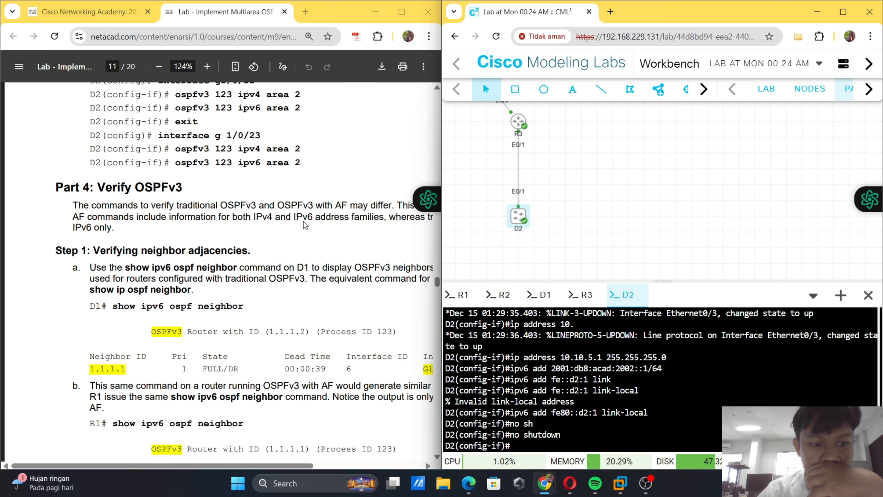
scroll(304, 224, up, 6)
scroll(304, 222, up, 6)
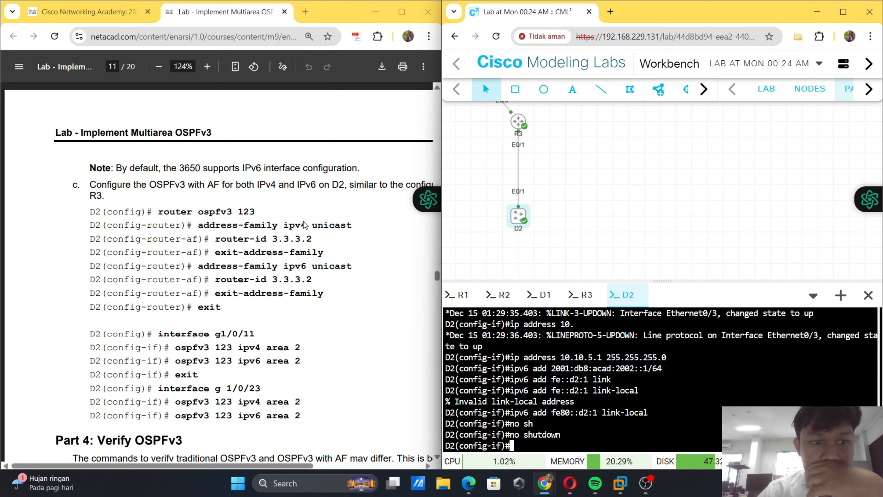
scroll(303, 221, up, 2)
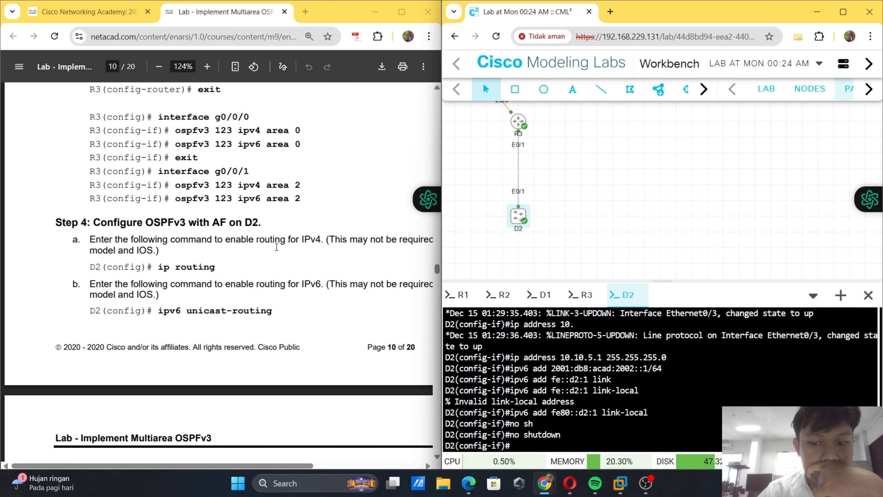
- Switch to R3's console and enter global configuration mode with conf terminal
click(582, 294)
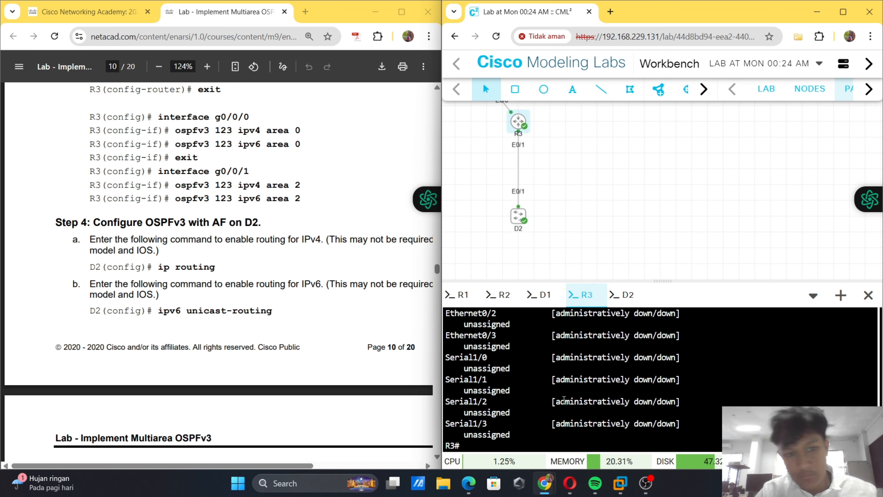
text(con)
key(Tab)
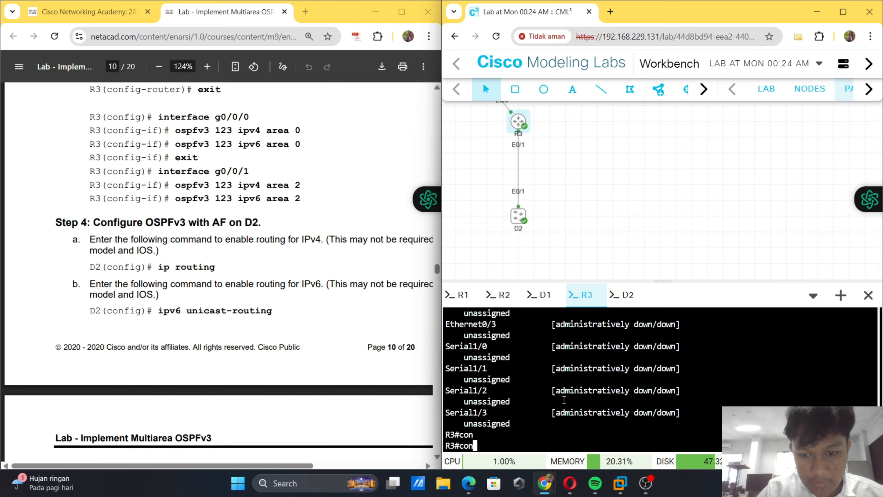
key(BackSpace)
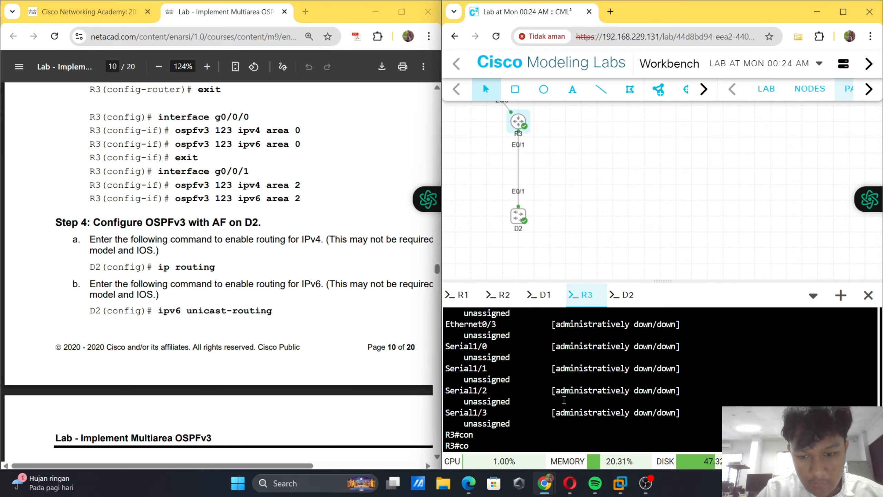
text(nf ter)
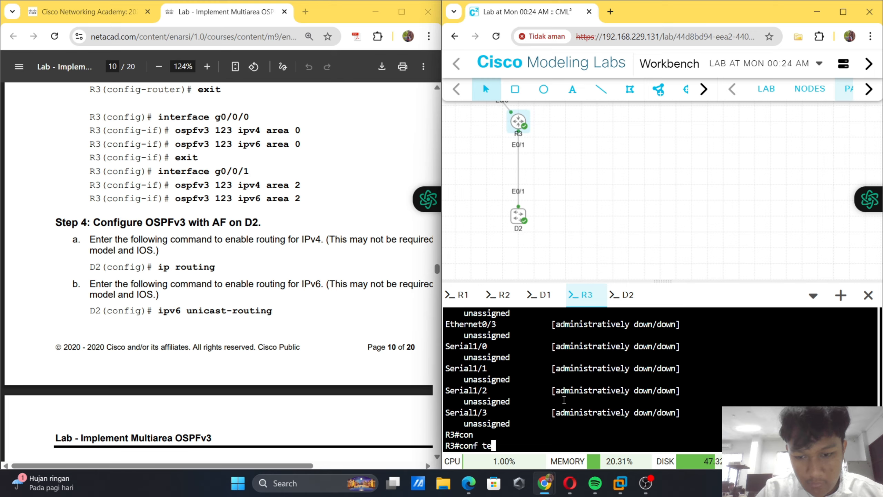
key(Tab)
key(Return)
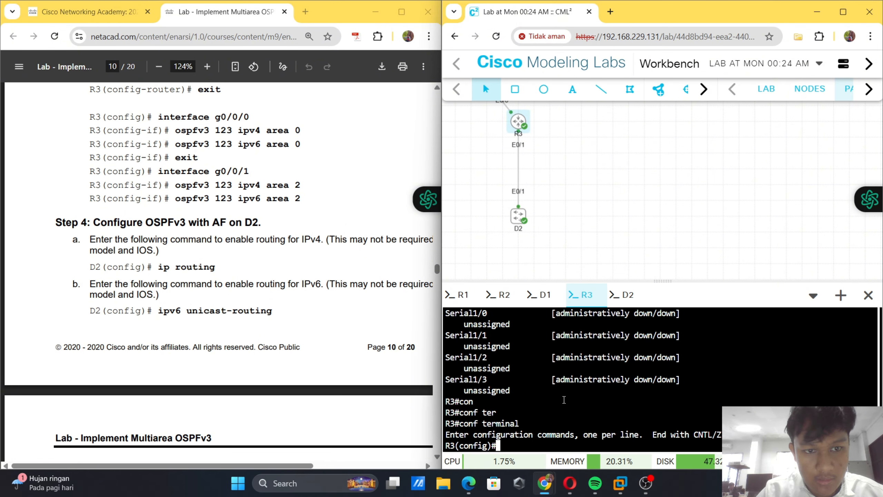
text(os)
key(Tab)
text(p)
key(Tab)
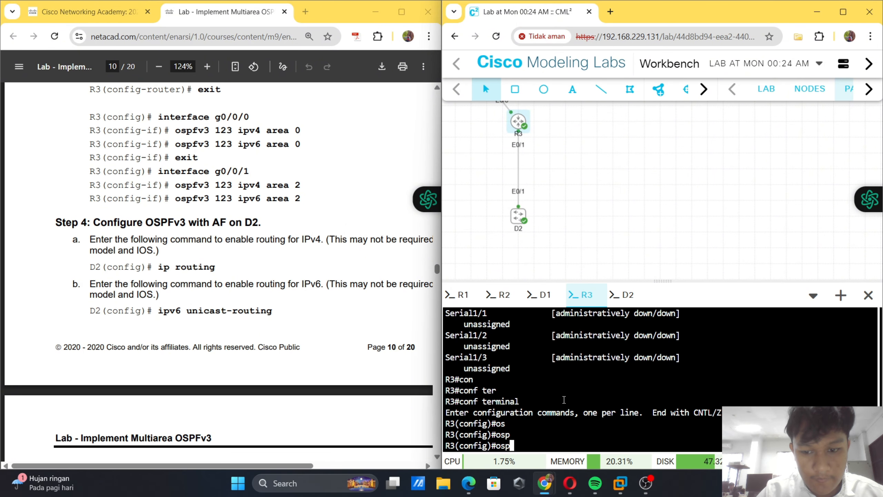
key(BackSpace)
key(BackSpace)
key(BackSpace)
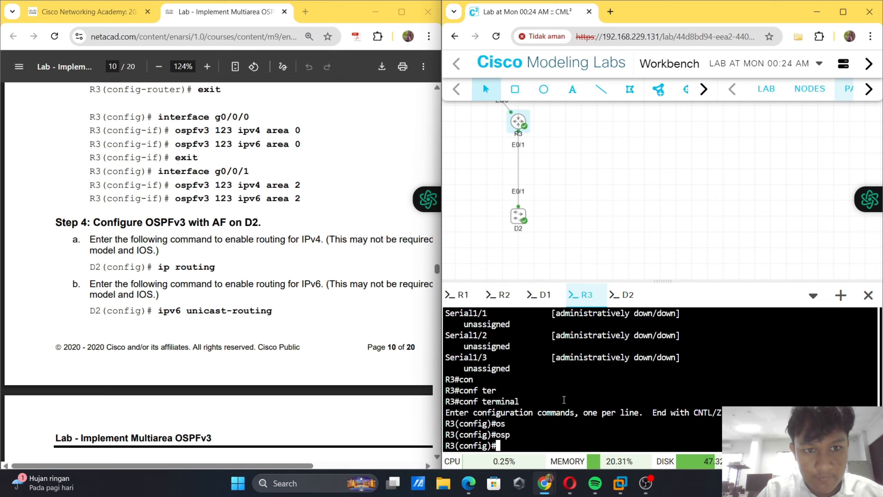
text(in)
key(Tab)
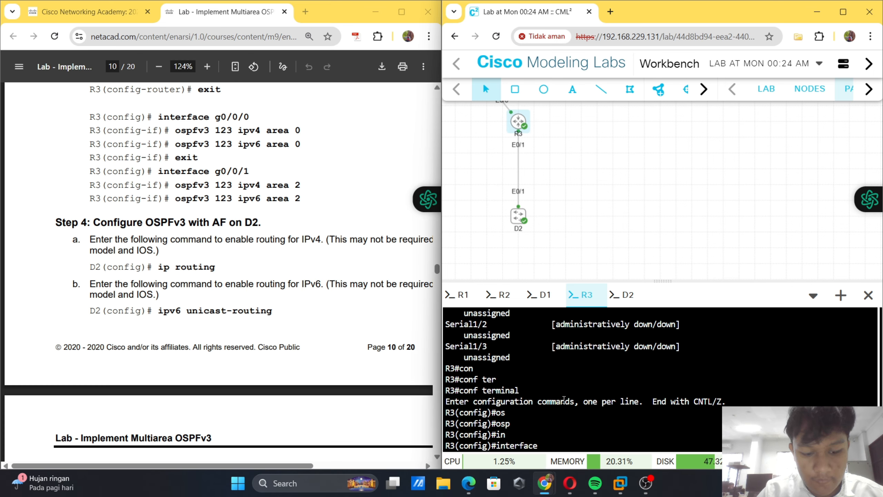
text(e0/0)
key(Return)
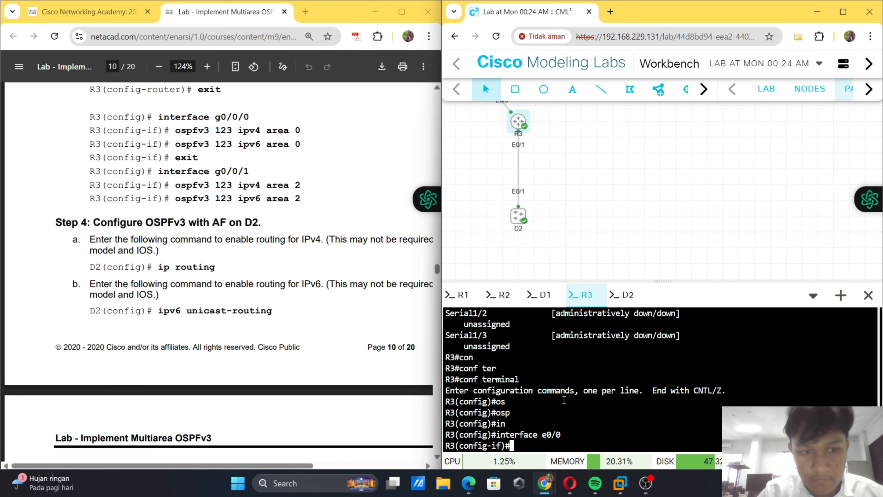
text(os)
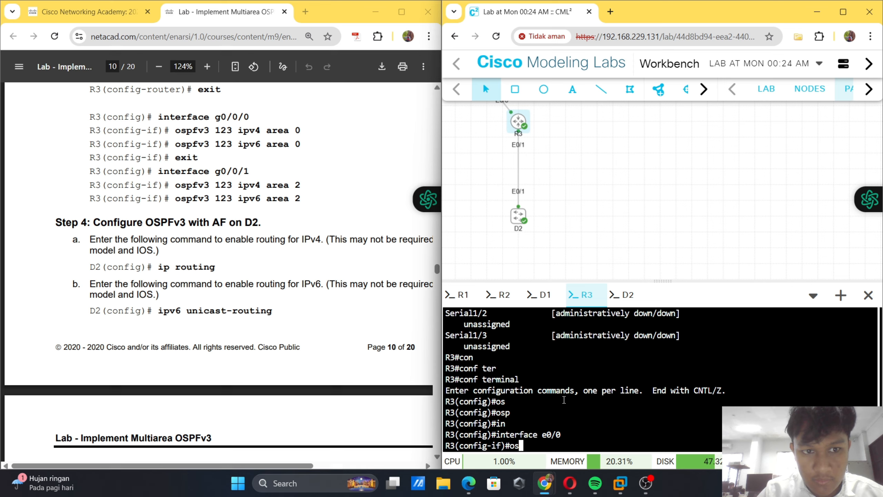
key(Tab)
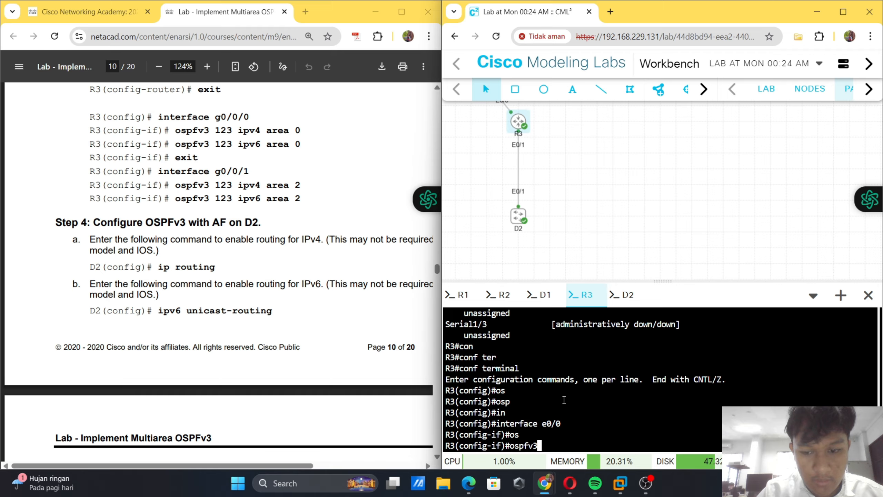
key(BackSpace)
key(BackSpace)
key(BackSpace)
key(BackSpace)
key(BackSpace)
key(BackSpace)
text(exit)
key(Return)
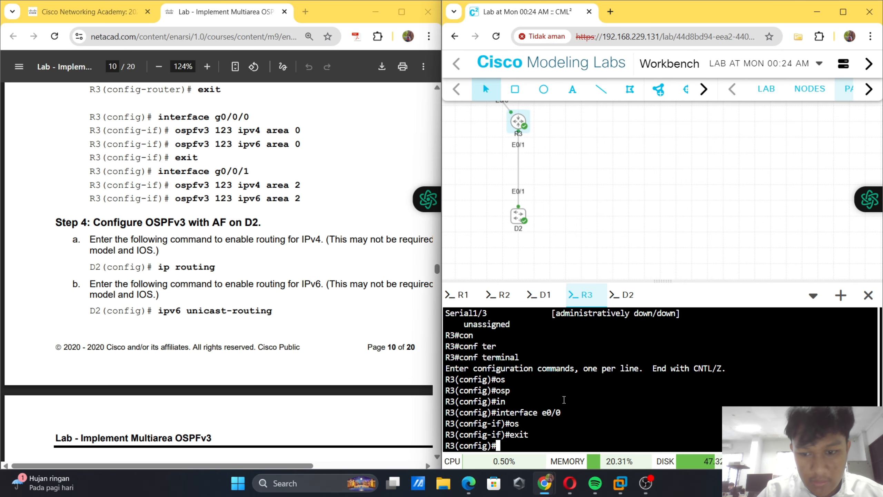
- Enter interface configuration mode for e0/1 on R3 and begin its ospfv3 command
text(in)
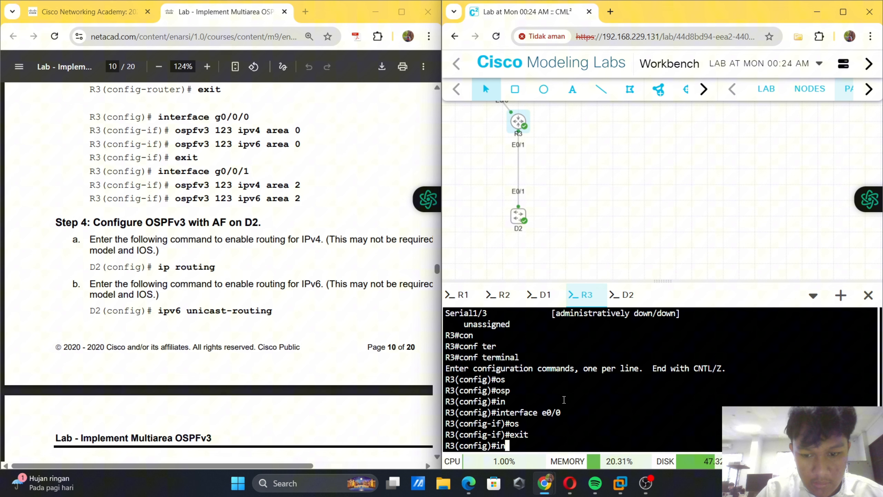
key(Tab)
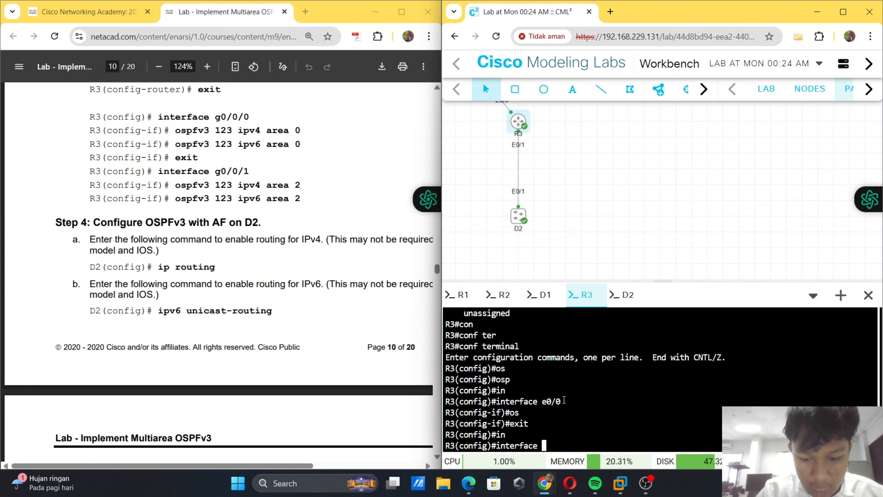
text(e0/1)
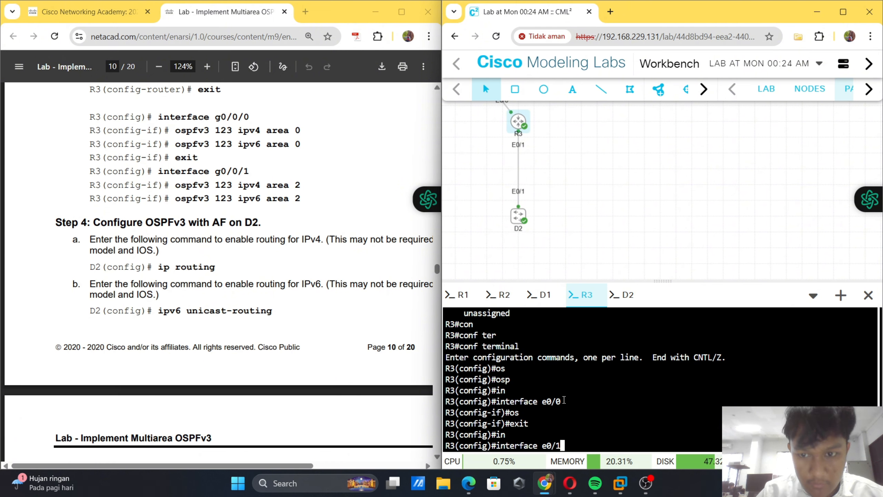
key(Return)
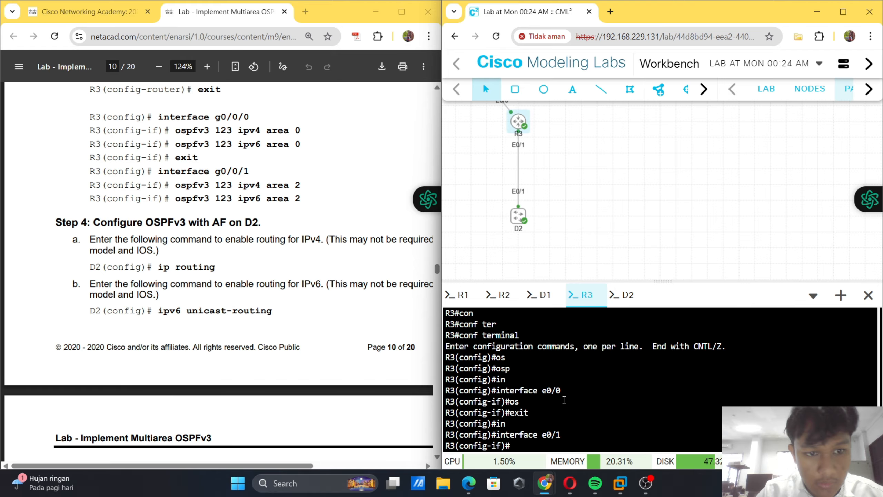
text(os)
key(Tab)
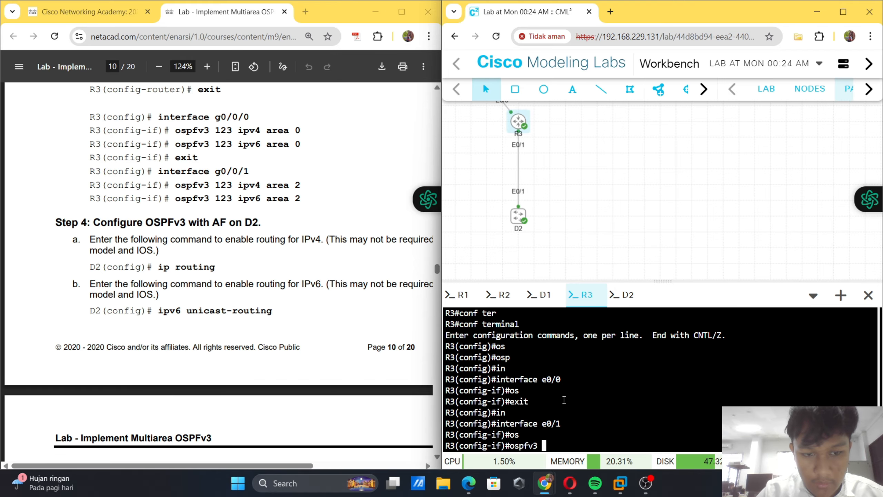
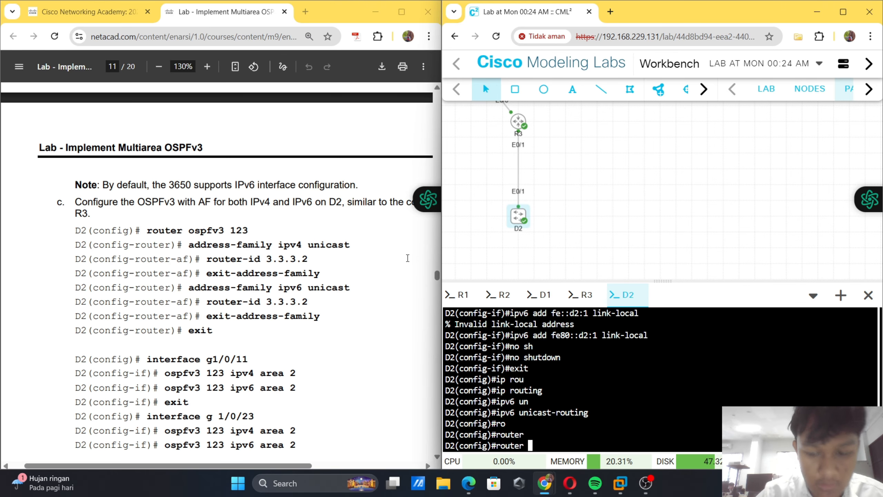
- Start OSPFv3 routing process 123 on D2 with the router ospfv3 command
text(os)
key(Tab)
text(v3 123)
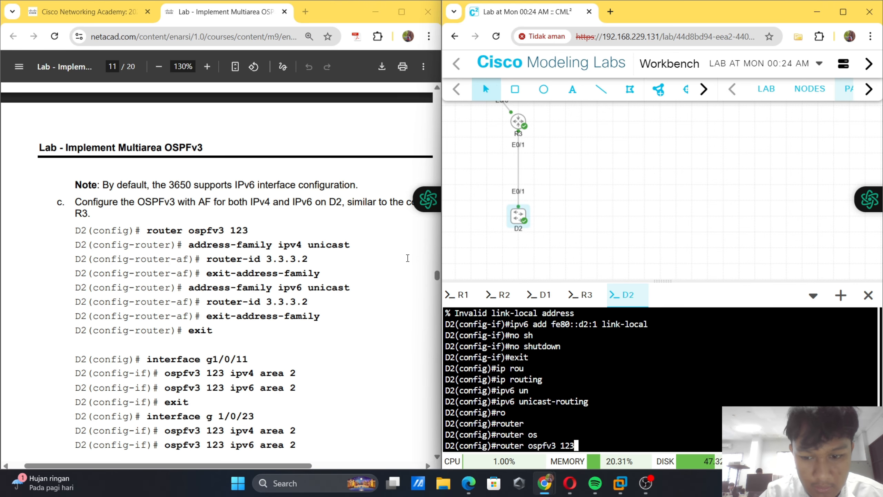
key(Return)
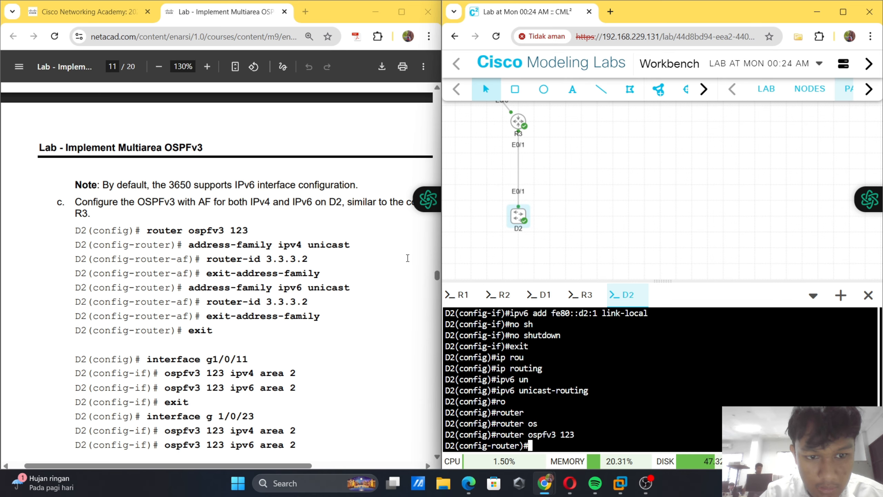
- Enter the IPv4 unicast address family under D2's OSPFv3 process
text(ad)
key(Tab)
text(d)
key(Tab)
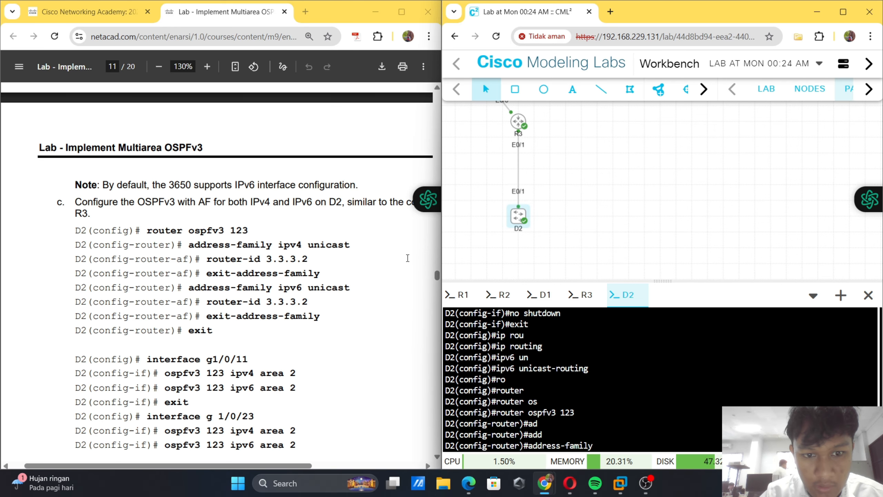
text(ipv4)
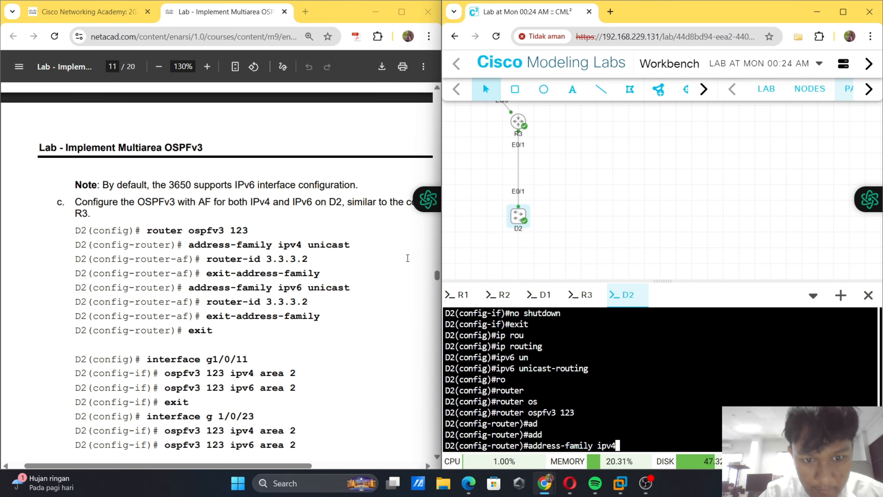
text( un)
key(Tab)
key(Return)
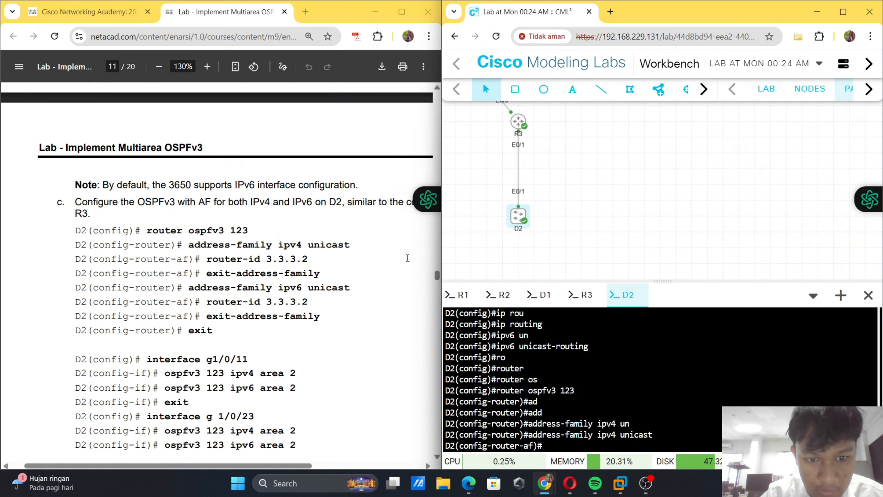
- Set router ID 3.3.3.2 for D2's IPv4 address family and leave it with exit-address-family
text(ro)
key(Tab)
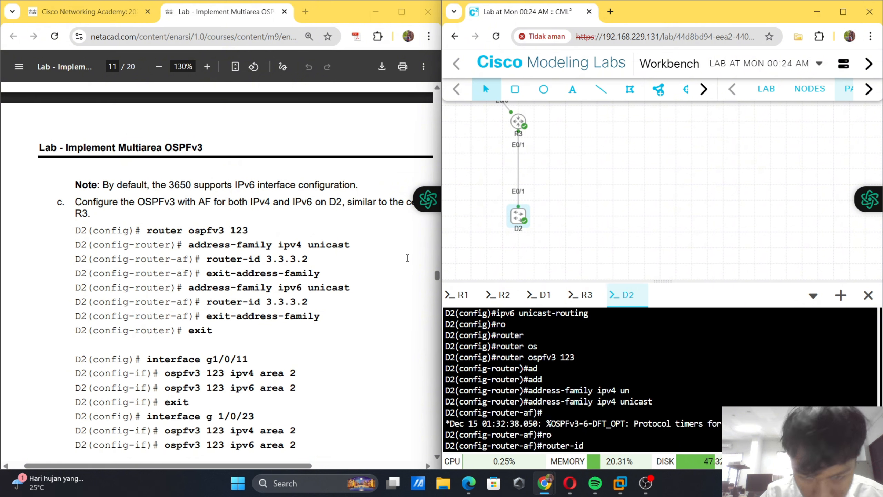
text(3.3)
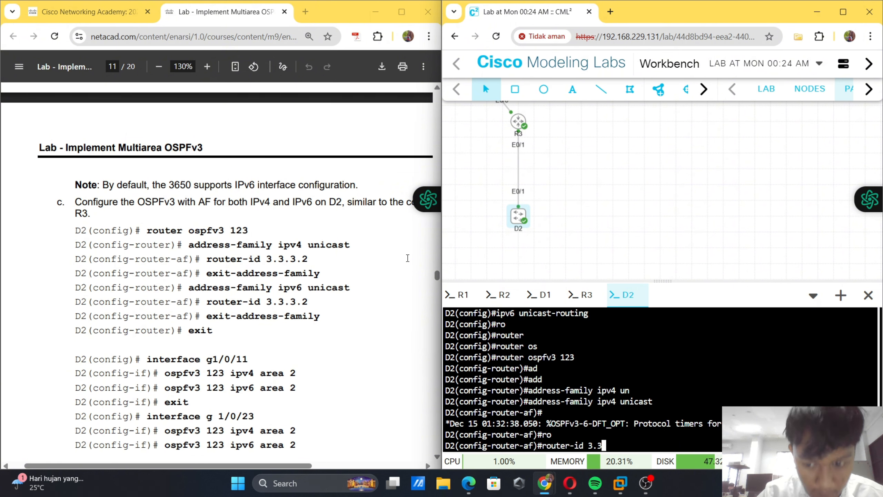
text(.3.2)
key(Return)
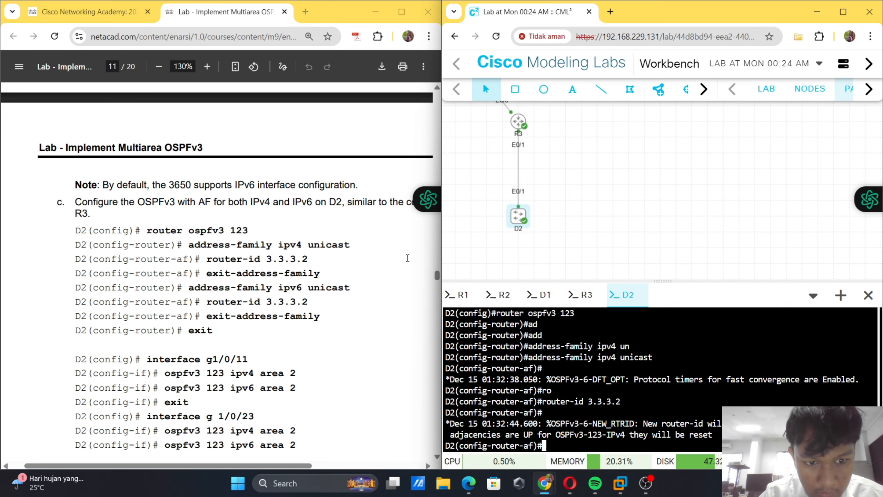
text(exi)
key(Tab)
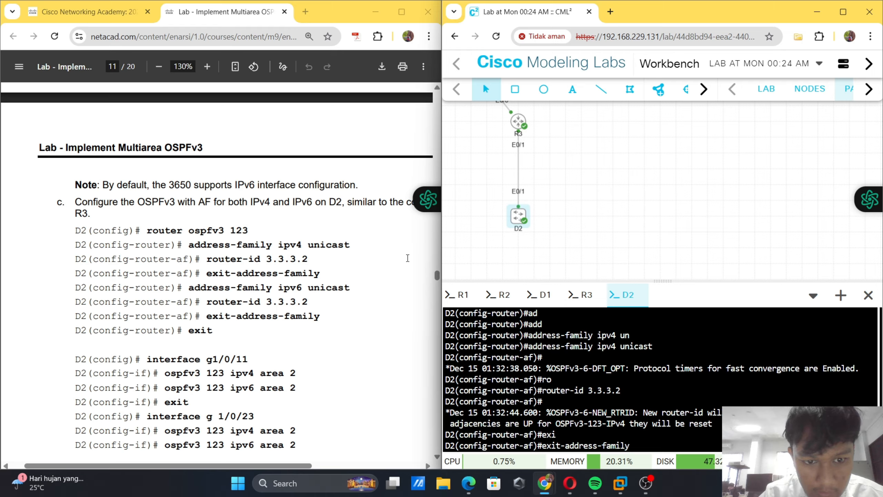
key(Return)
- Enter the IPv6 unicast address family under D2's OSPFv3 process
text(ad)
key(Tab)
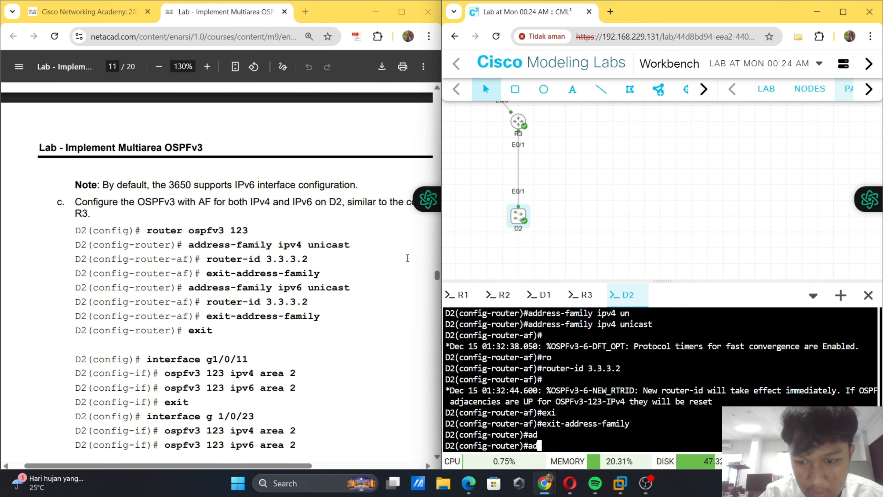
text(d)
key(Tab)
text(ipv6)
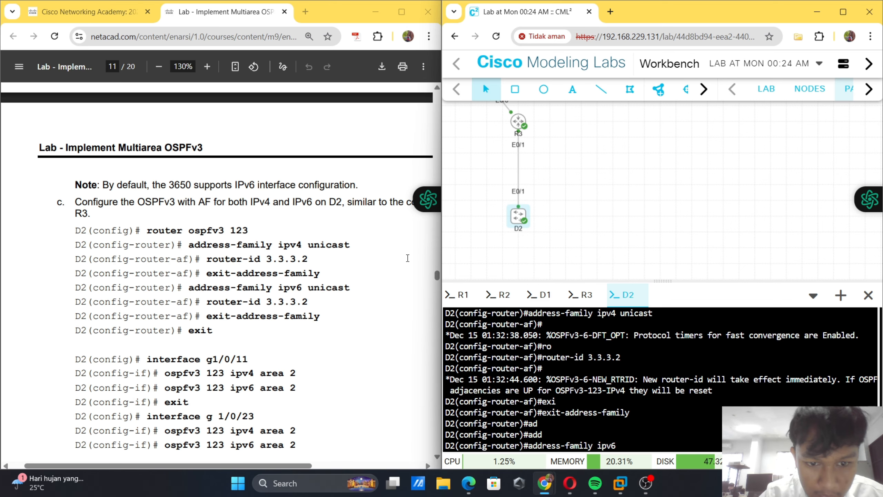
text( un)
key(Tab)
key(Return)
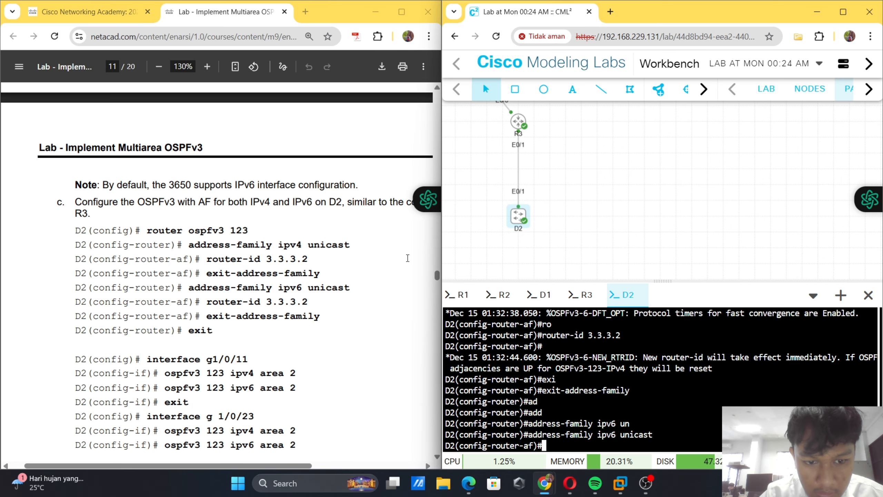
- Set router ID 3.3.3.2 for D2's IPv6 address family, and exit back to global configuration mode
text(ro)
key(Tab)
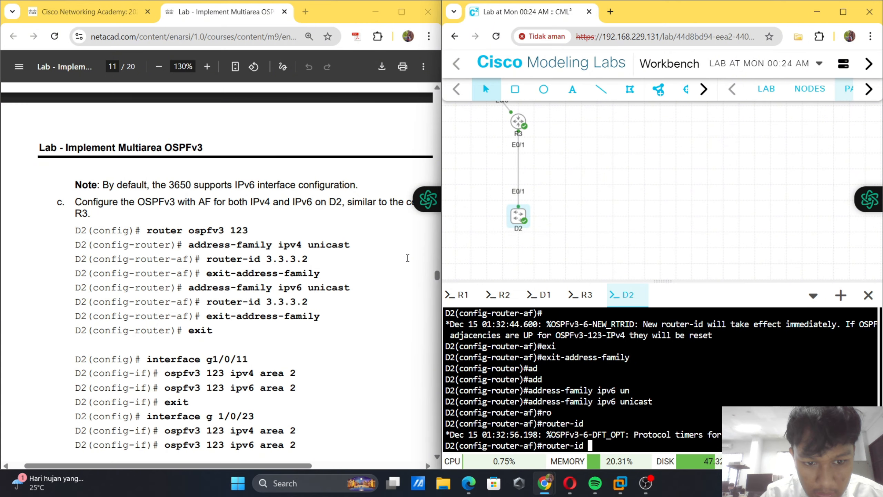
text(3.3.)
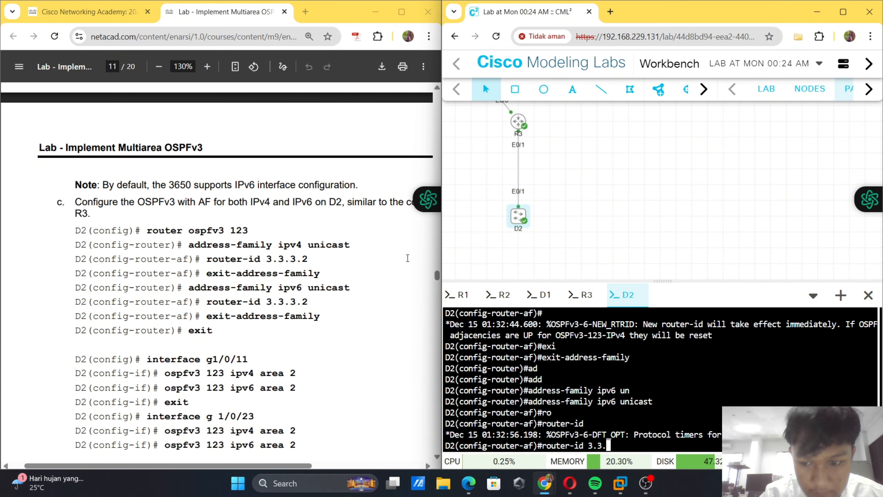
text(3.2)
key(Return)
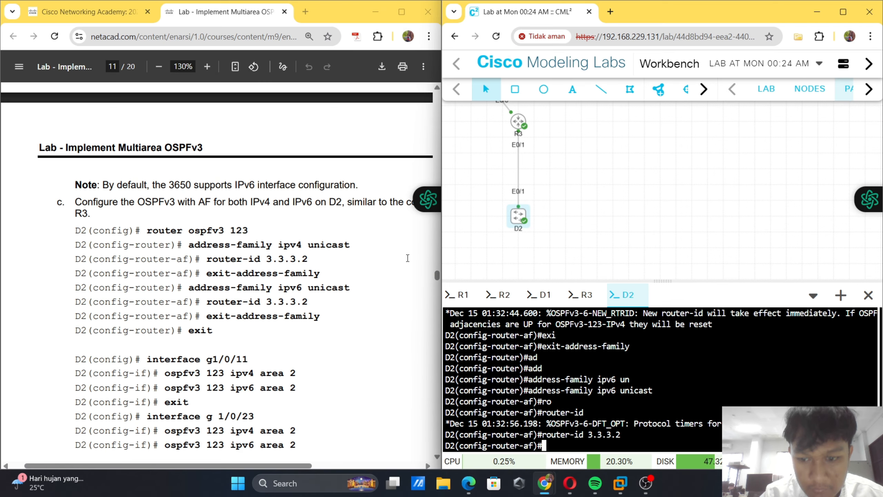
text(e)
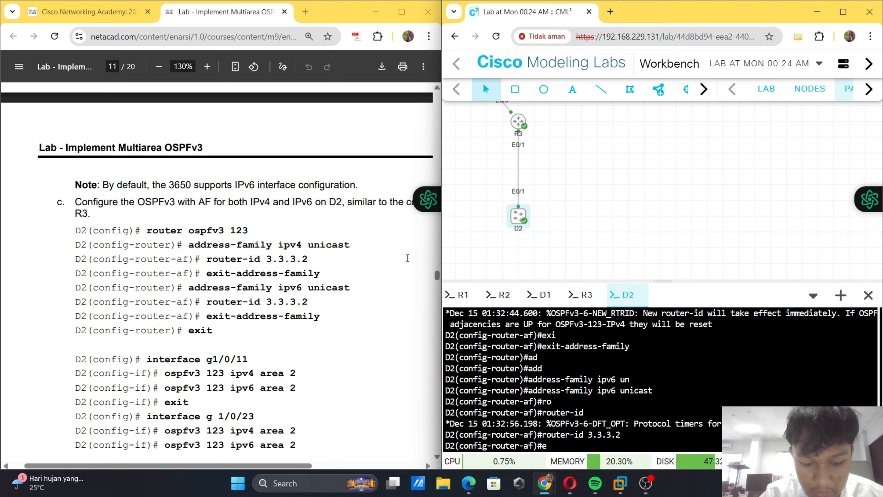
text(xi)
key(Tab)
key(Return)
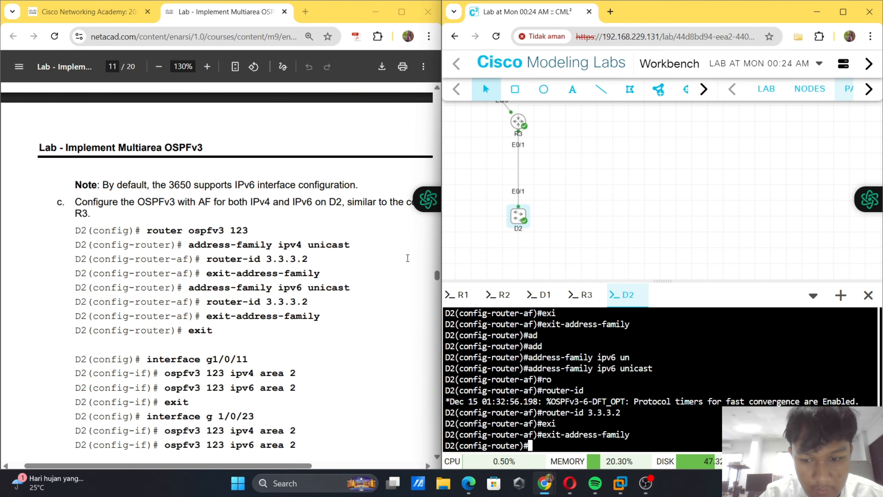
text(exit)
key(Return)
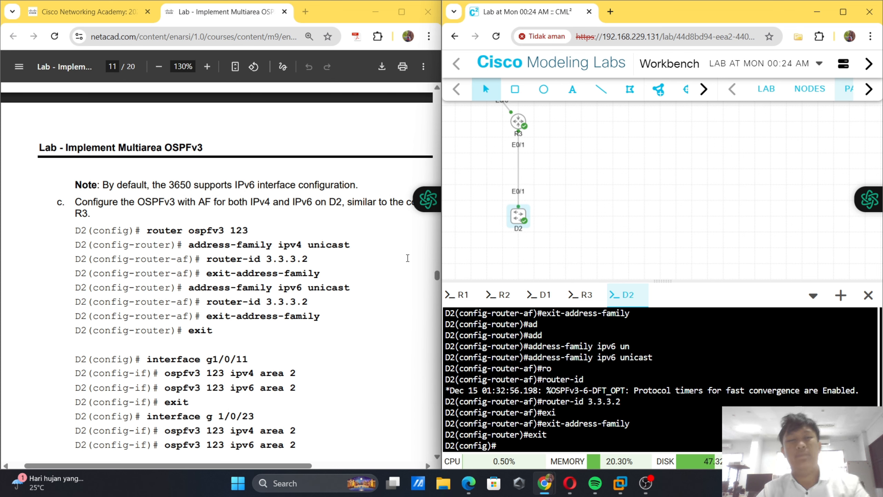
- Enter interface configuration mode for e0/1 on D2, following the lab guide's OSPFv3 interface commands
scroll(214, 210, down, 4)
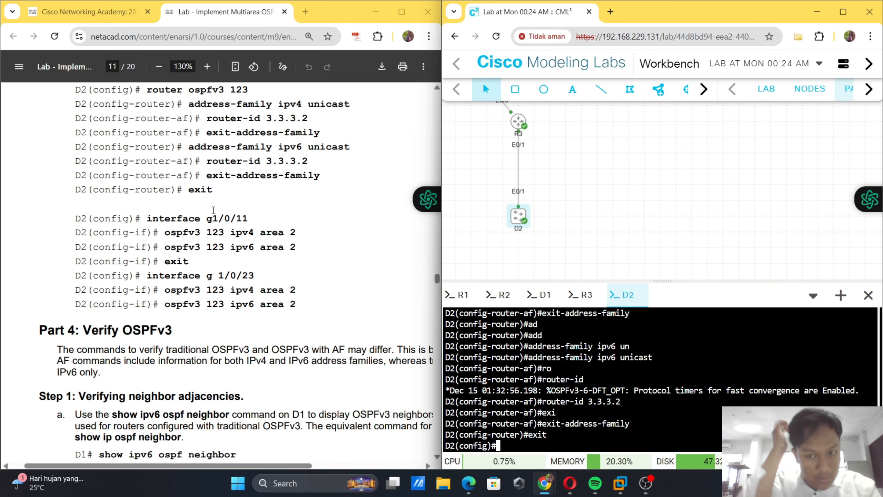
text(in)
key(Tab)
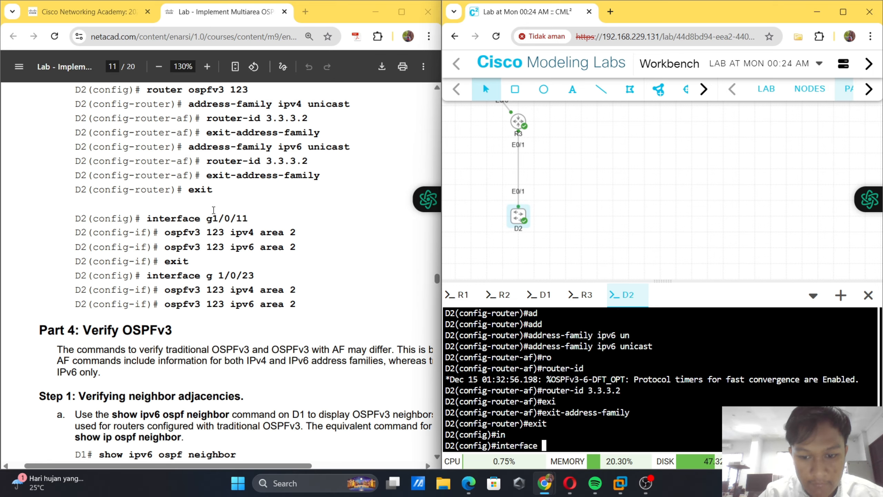
text(e0/1)
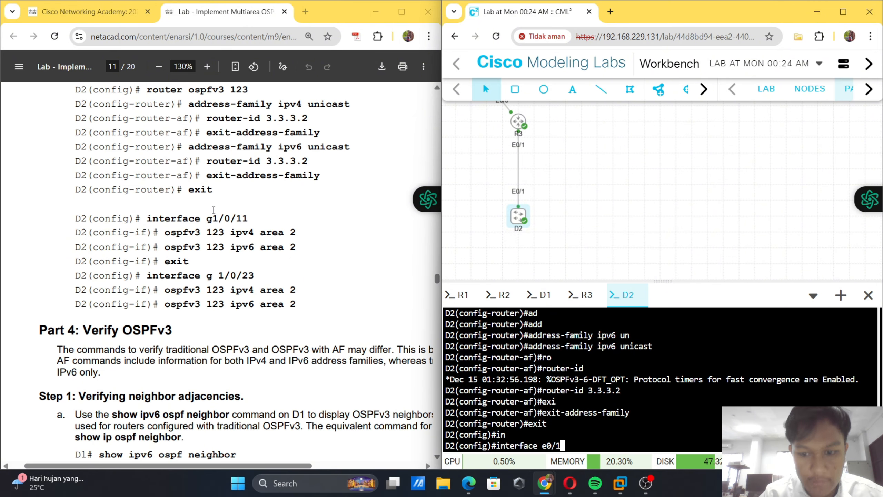
key(Return)
text(in)
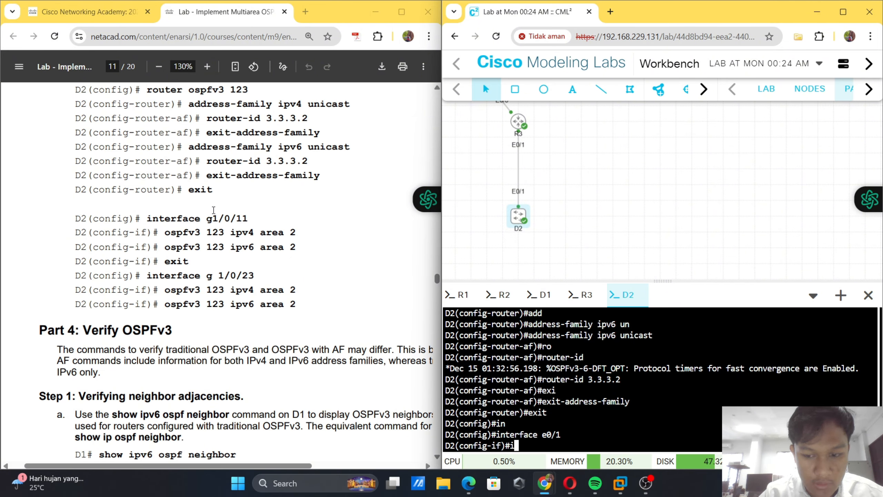
key(Tab)
text(ter)
key(Tab)
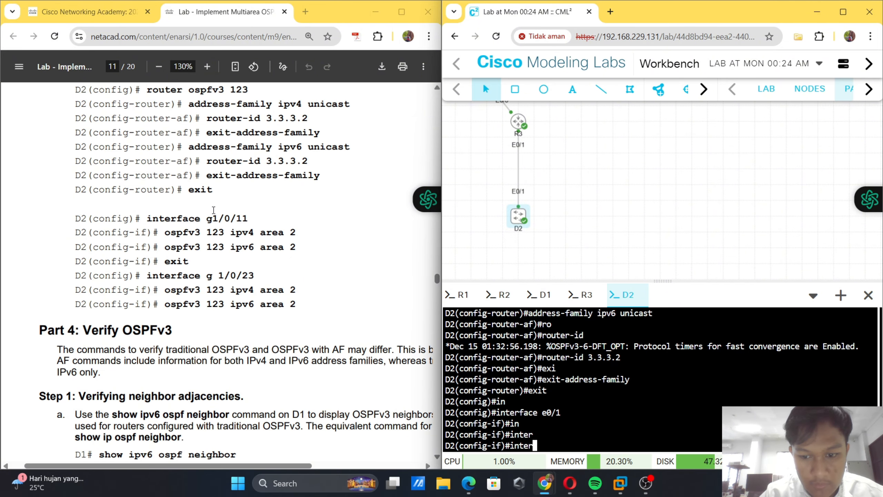
key(BackSpace)
key(BackSpace)
key(BackSpace)
key(BackSpace)
key(BackSpace)
- Enable OSPFv3 process 123 for IPv4 in area 2 on D2's interface e0/1
text(os)
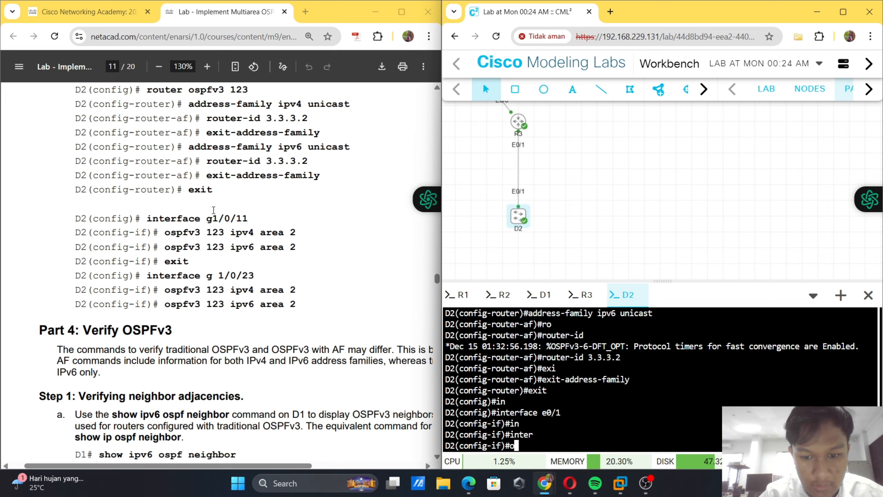
key(Tab)
text(pfv3 2)
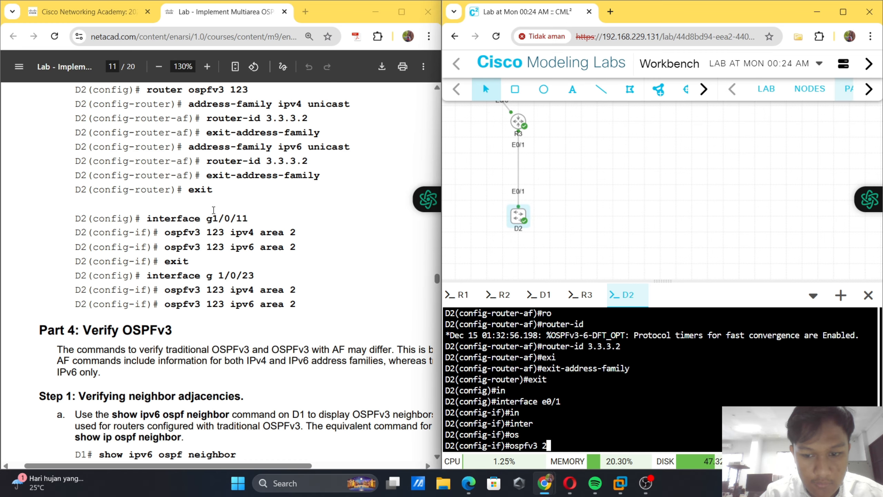
key(BackSpace)
text(123)
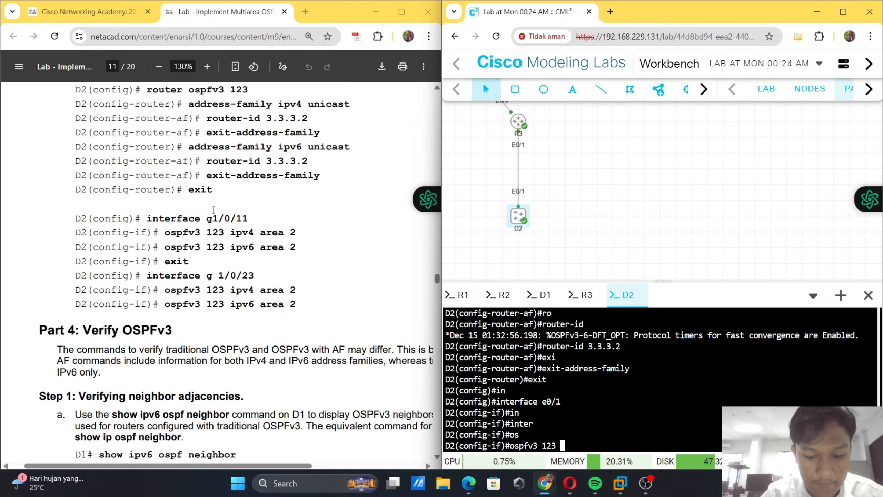
text( ipv)
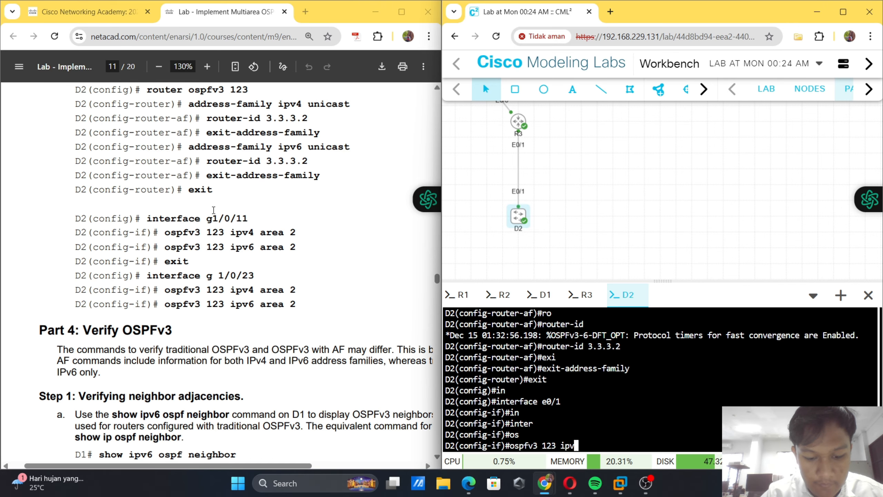
text(4 ar)
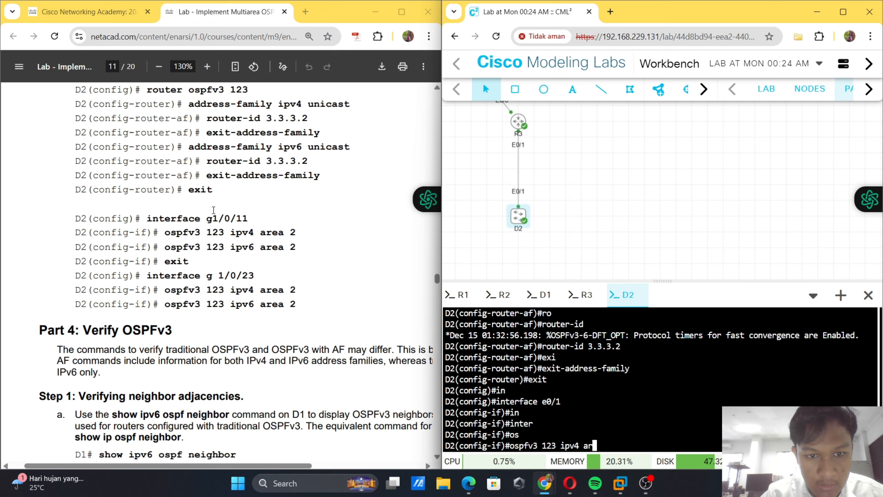
text(ea 2)
key(Return)
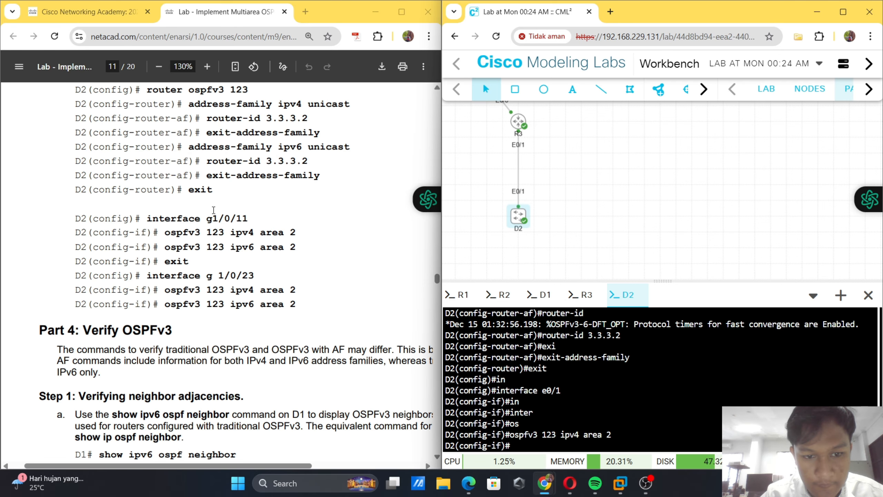
- Enable OSPFv3 process 123 for IPv6 in area 2 on D2's interface e0/1
key(Up)
key(Left)
key(Left)
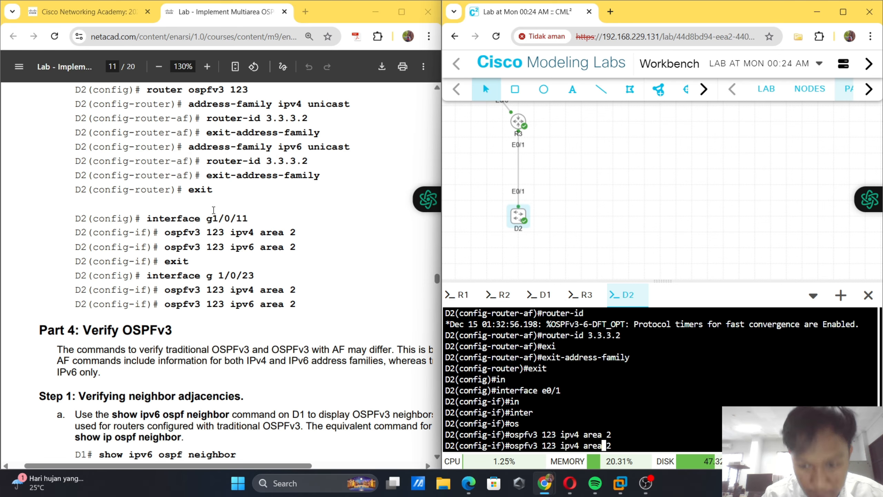
key(Left)
key(Left)
key(Left)
key(Left)
key(Left)
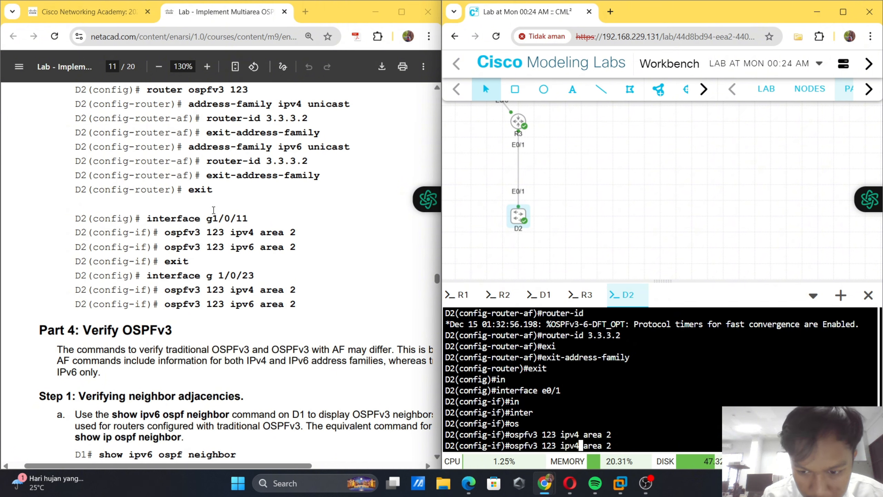
key(BackSpace)
text(6)
key(Return)
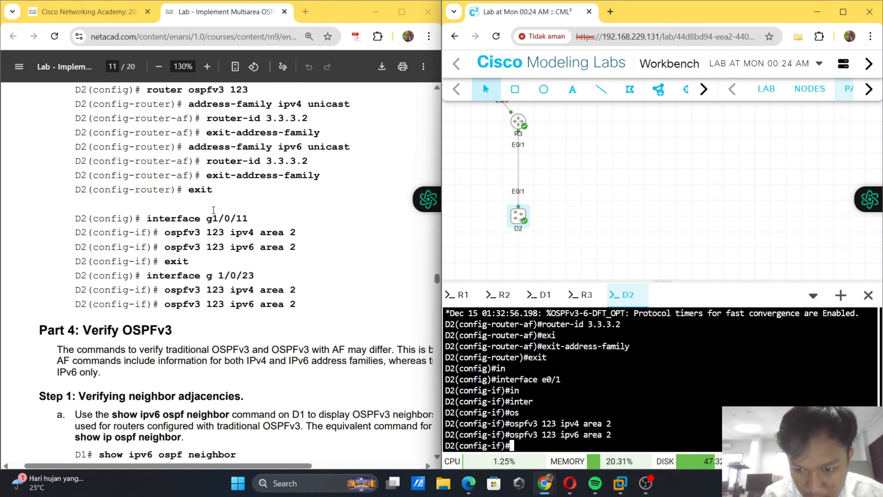
- Leave the e0/1 configuration on D2 and enter configuration mode for interface e0/3
text(exit)
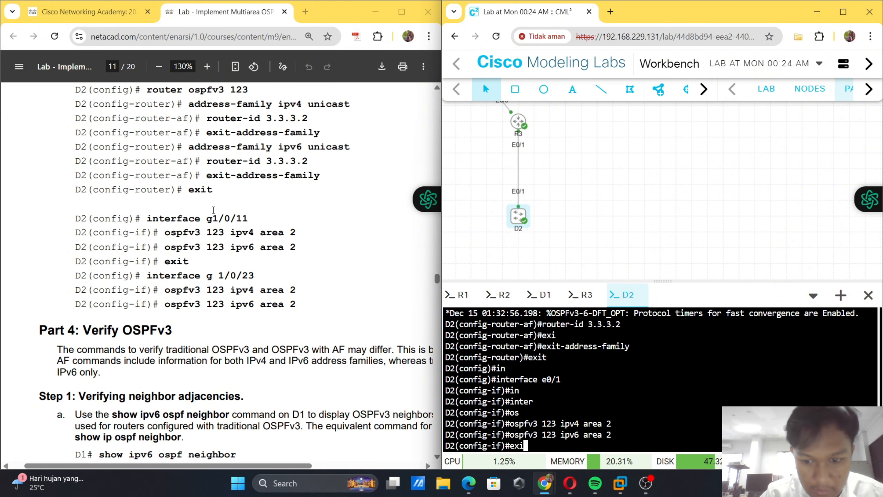
key(Return)
text(in)
key(Tab)
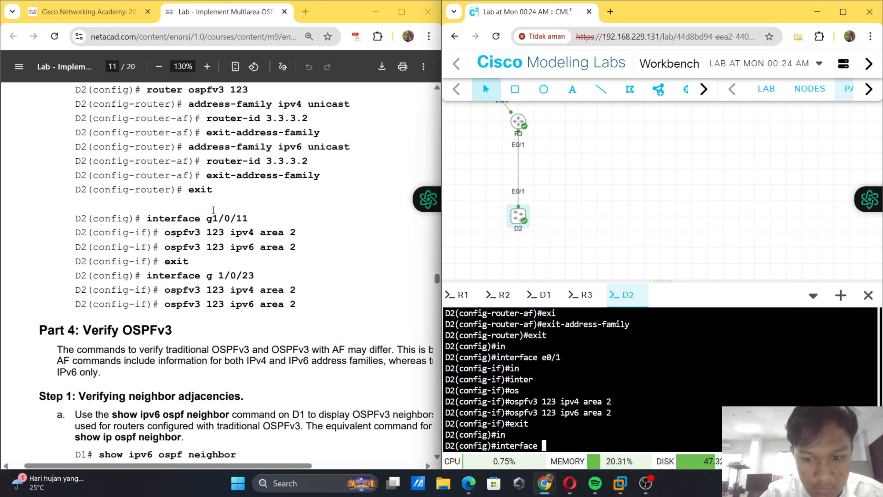
text(e0)
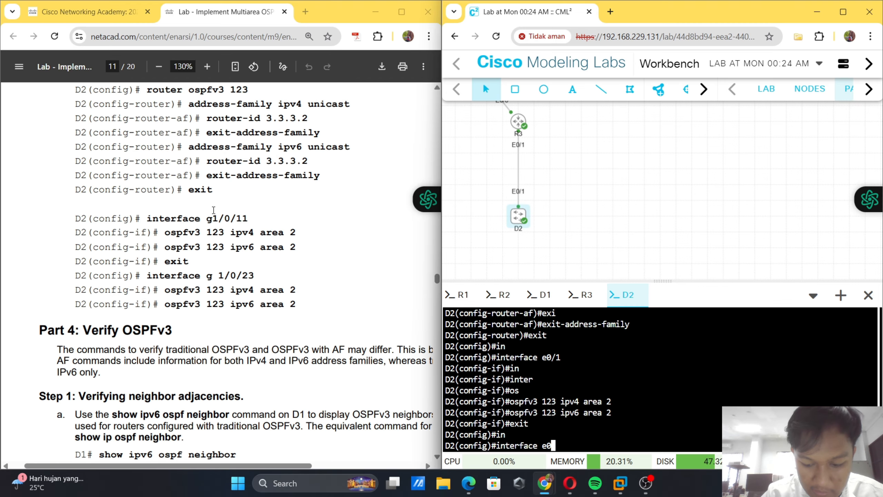
text(/3)
key(Return)
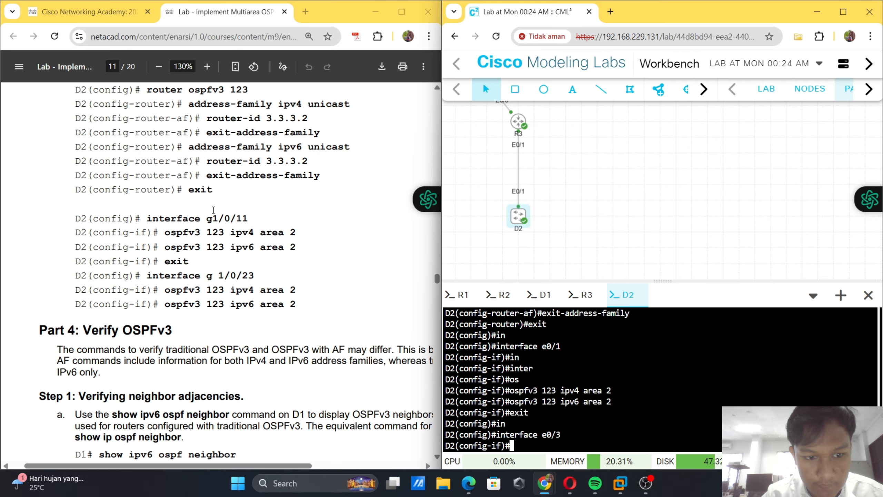
- Enable OSPFv3 process 123 for IPv4 in area 2 on D2's interface e0/3
text(os)
key(Tab)
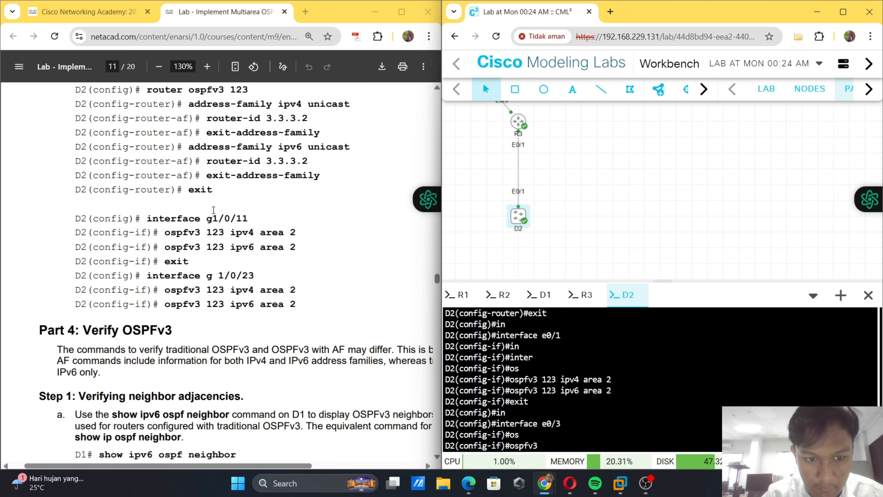
text(123 )
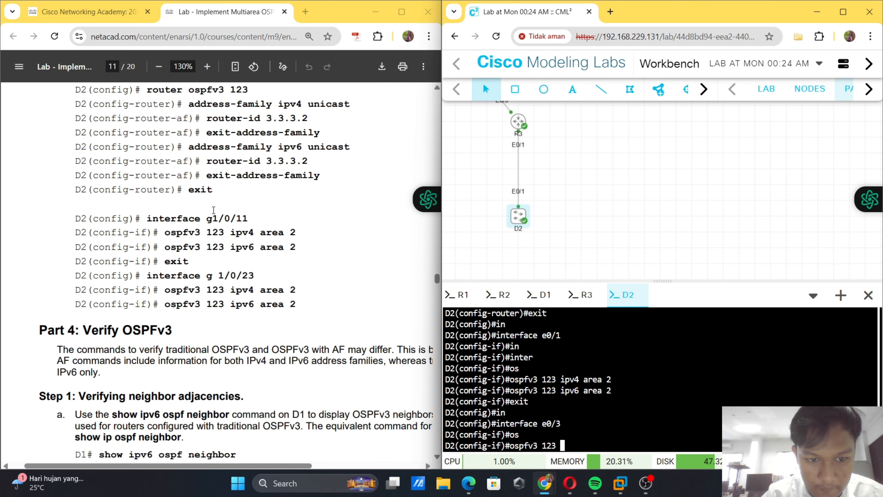
text(ipvv)
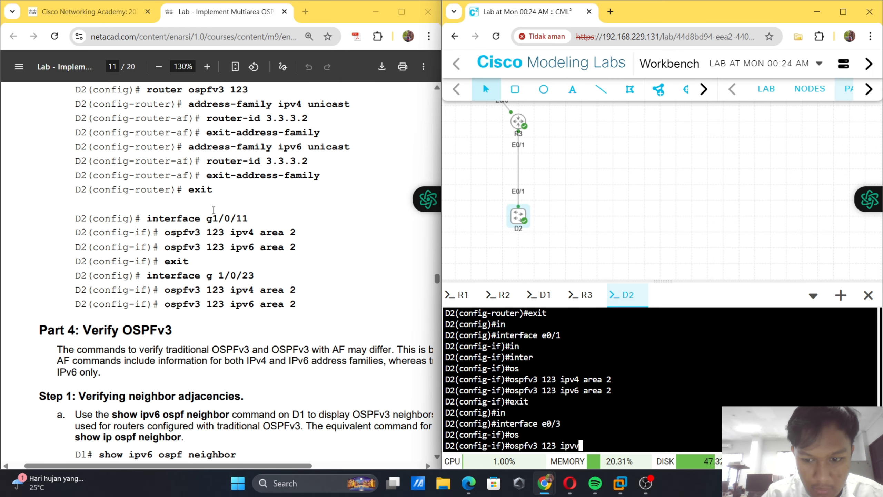
key(BackSpace)
text(4 area)
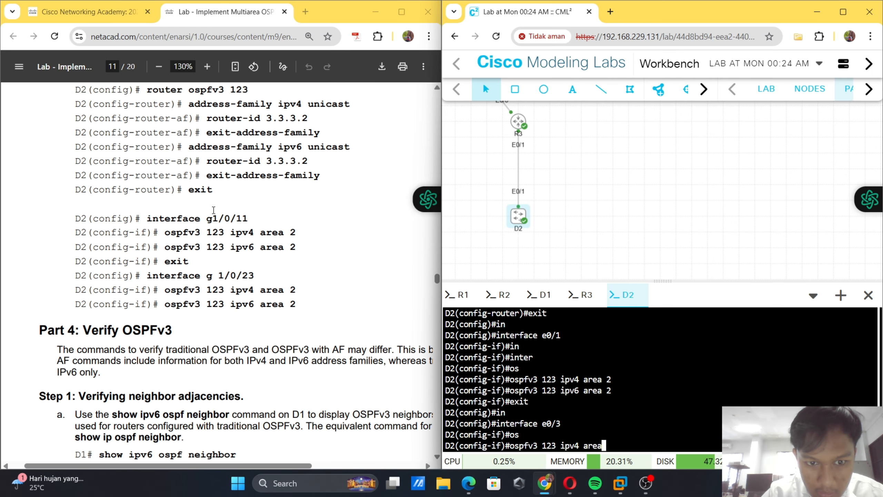
text( 2)
key(Return)
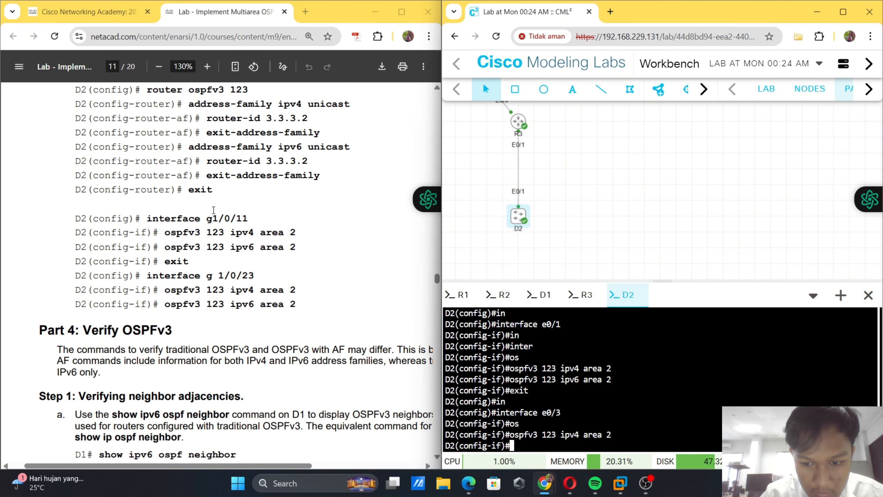
- Enable OSPFv3 process 123 for IPv6 in area 2 on D2's interface e0/3
key(Up)
key(Left)
key(Left)
key(Left)
key(Left)
key(Left)
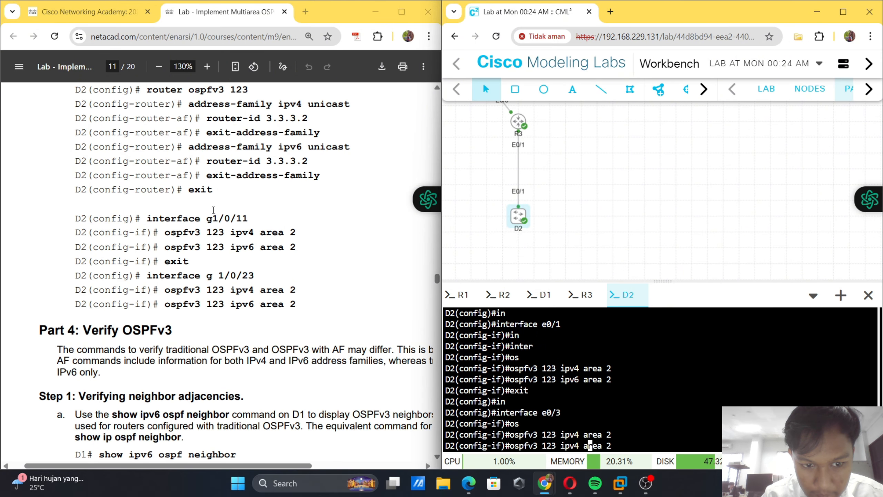
key(BackSpace)
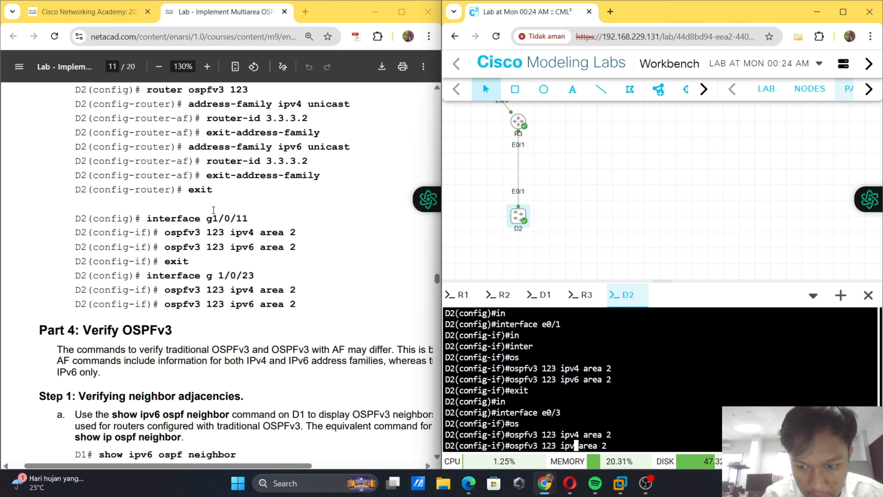
text(6)
key(Return)
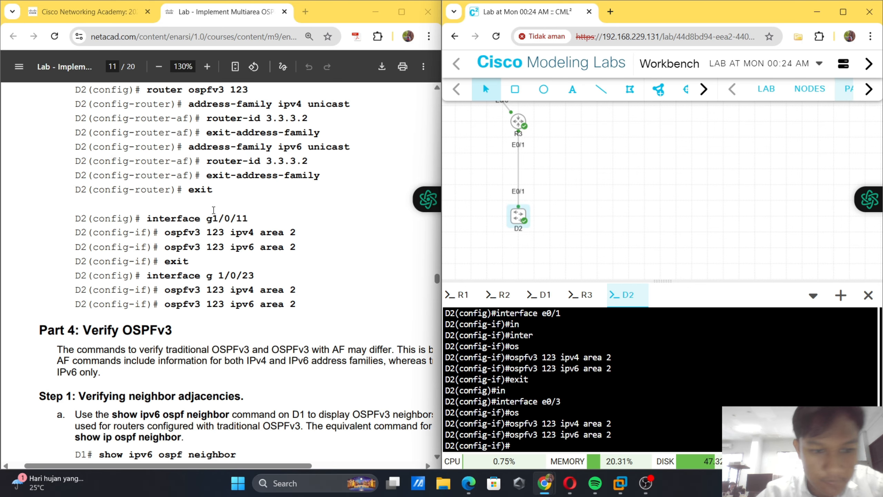
- Read the lab guide's Part 4 introduction on verifying OSPFv3 and its Step 1 instructions on neighbor adjacencies
scroll(190, 219, down, 5)
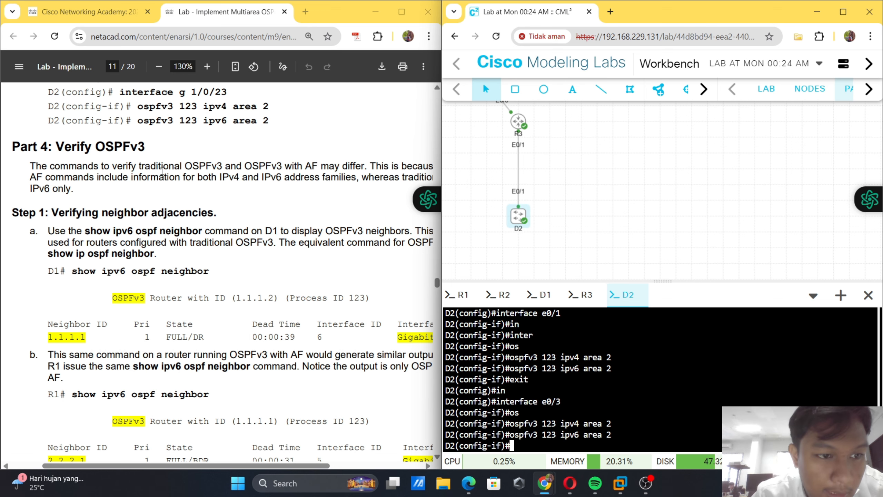
scroll(198, 160, right, 1)
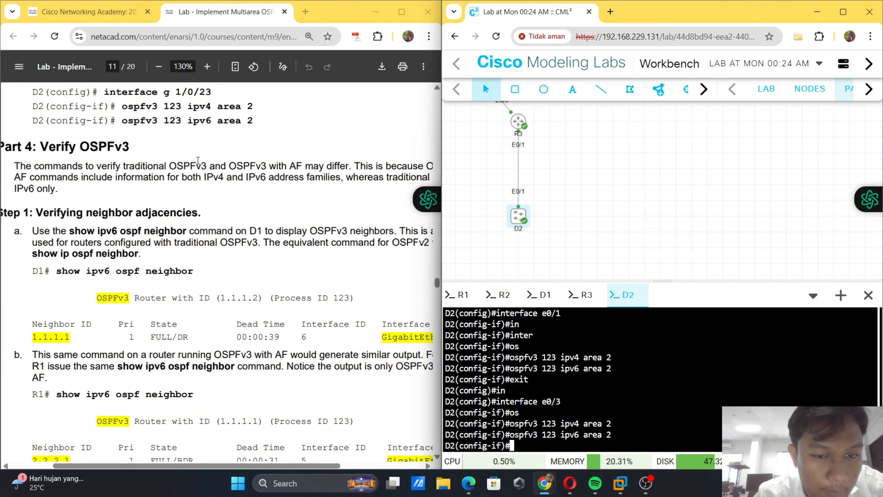
scroll(198, 160, right, 5)
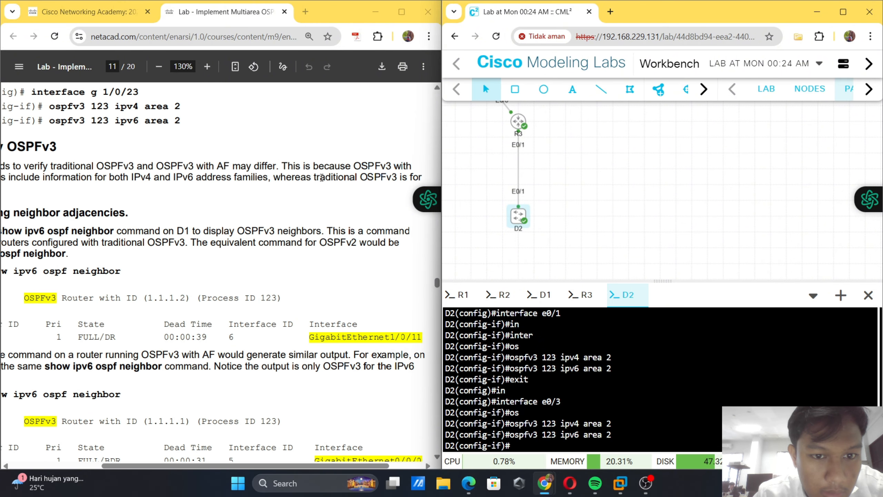
scroll(323, 177, left, 5)
scroll(324, 177, up, 1)
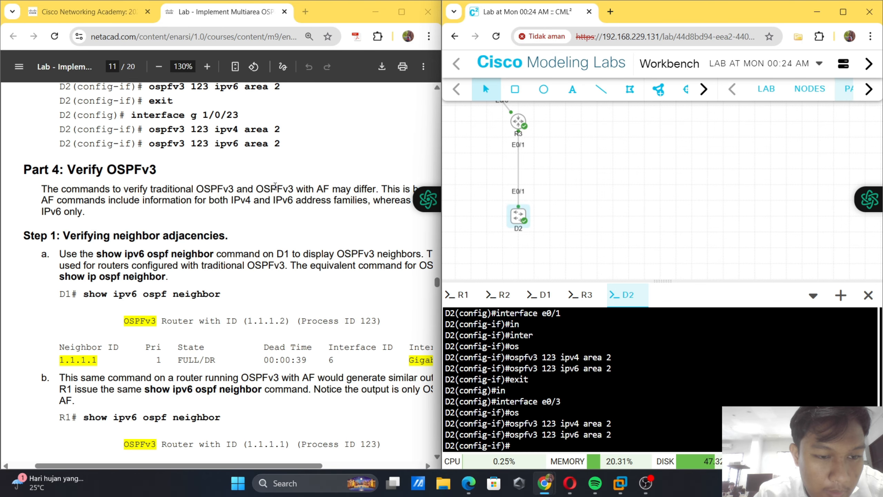
scroll(275, 184, right, 3)
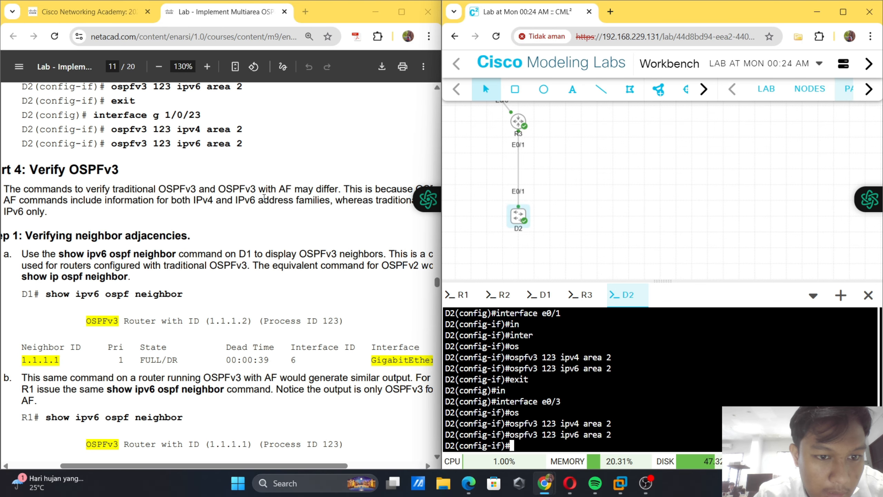
scroll(264, 197, right, 7)
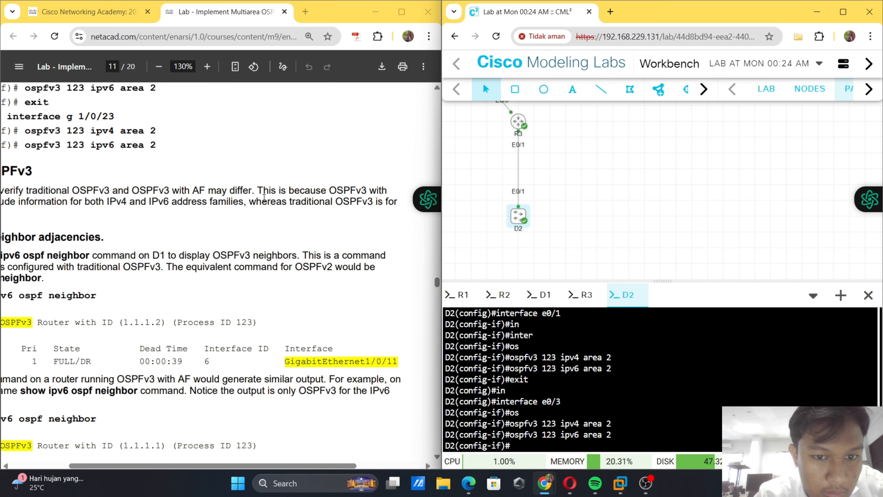
scroll(264, 198, left, 10)
scroll(264, 197, down, 2)
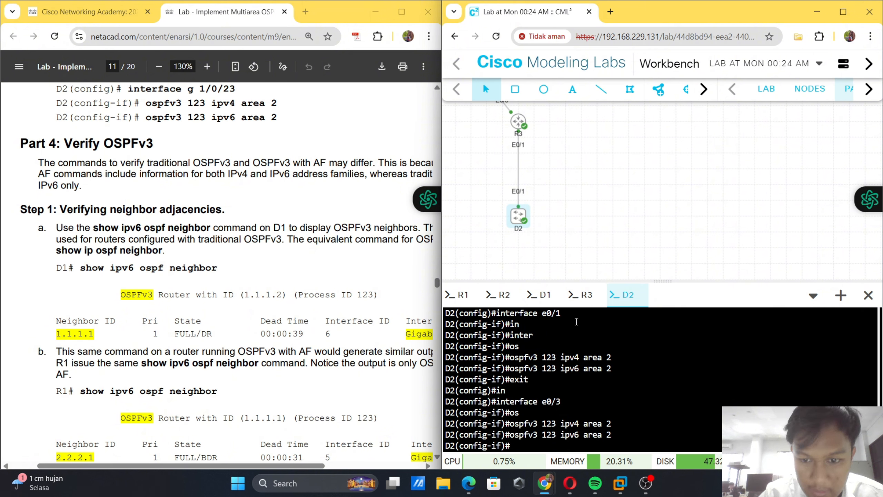
- Display D1's OSPFv3 neighbors with show ipv6 ospf neighbor and consult the lab guide's matching instruction for R1
click(543, 295)
text(s)
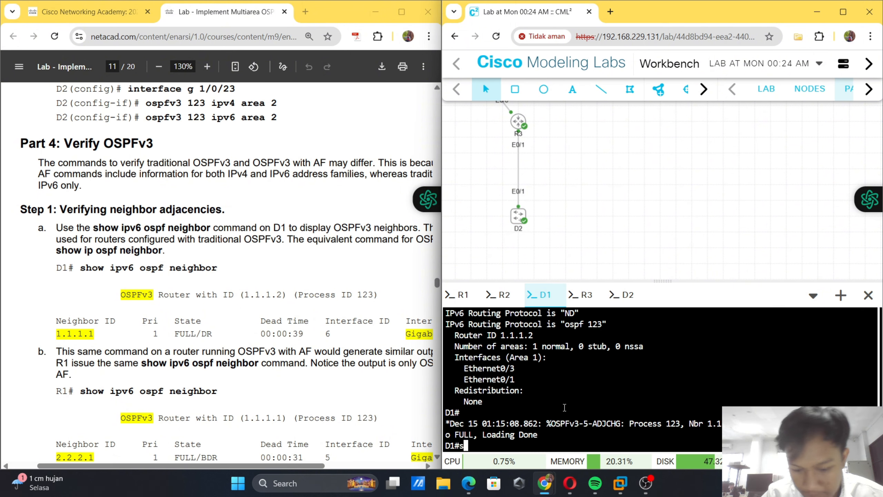
text(ho)
key(Tab)
text(ip)
key(Tab)
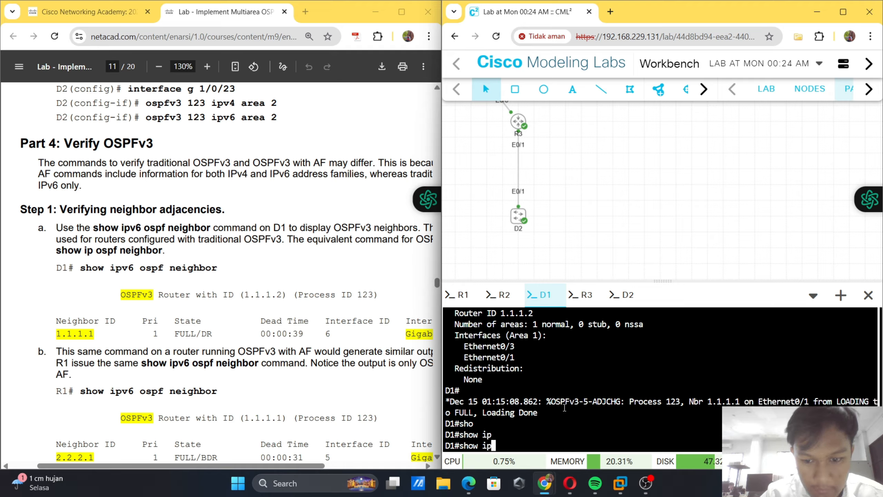
text(v6 )
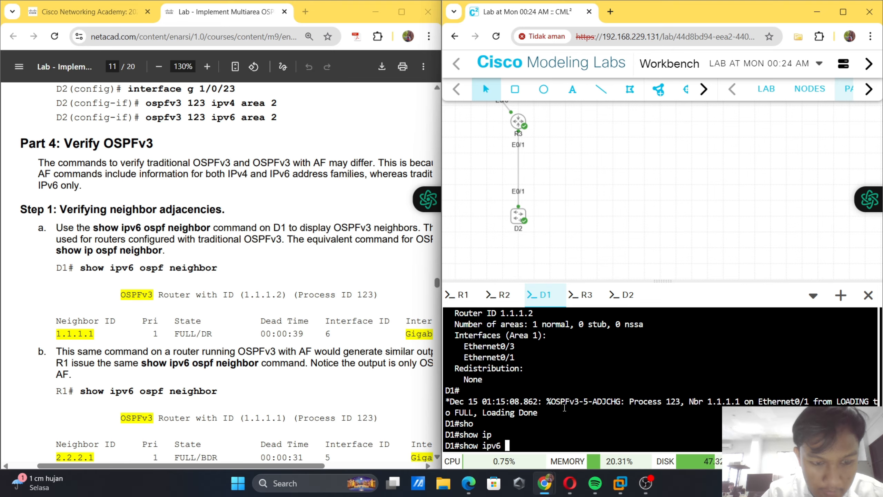
text(os)
key(Tab)
text(ne)
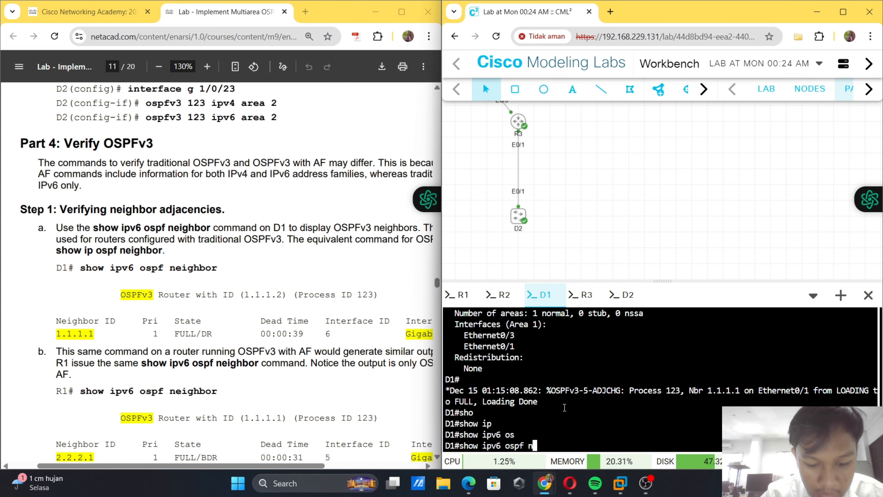
key(Tab)
key(Return)
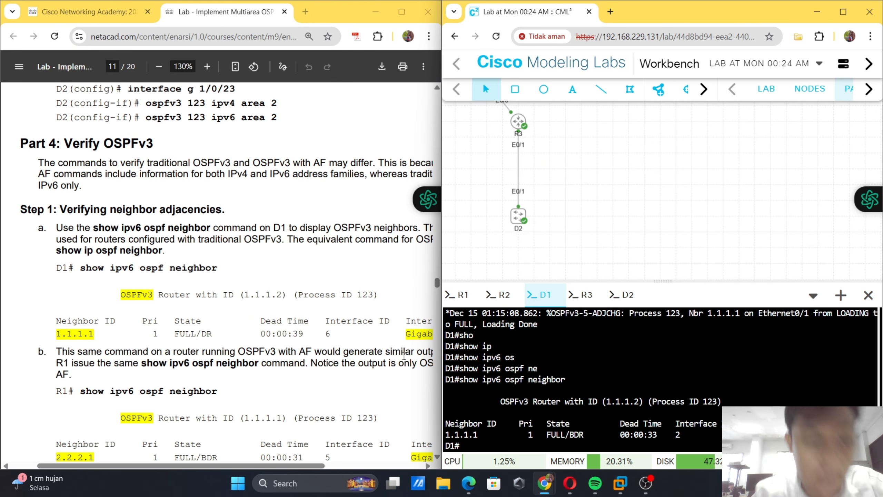
scroll(374, 339, down, 2)
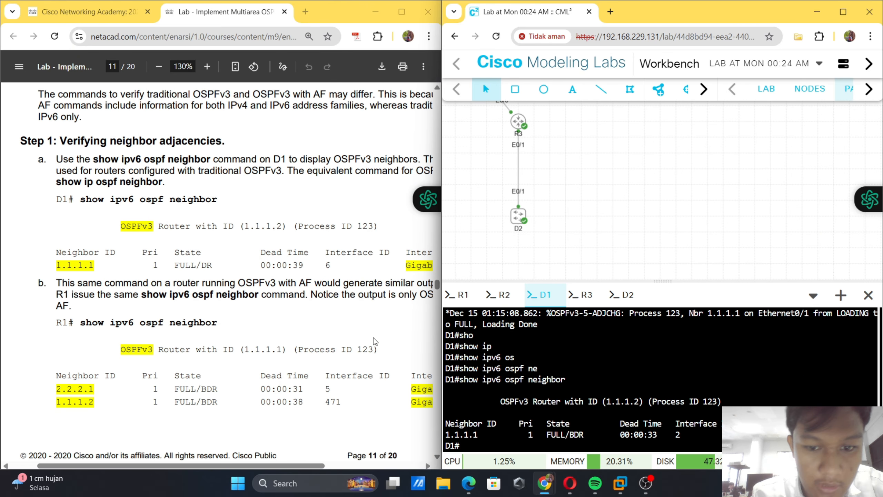
- Leave configuration mode on R1 and display its OSPFv3 neighbors with show ipv6 ospf neighbor
scroll(325, 330, down, 2)
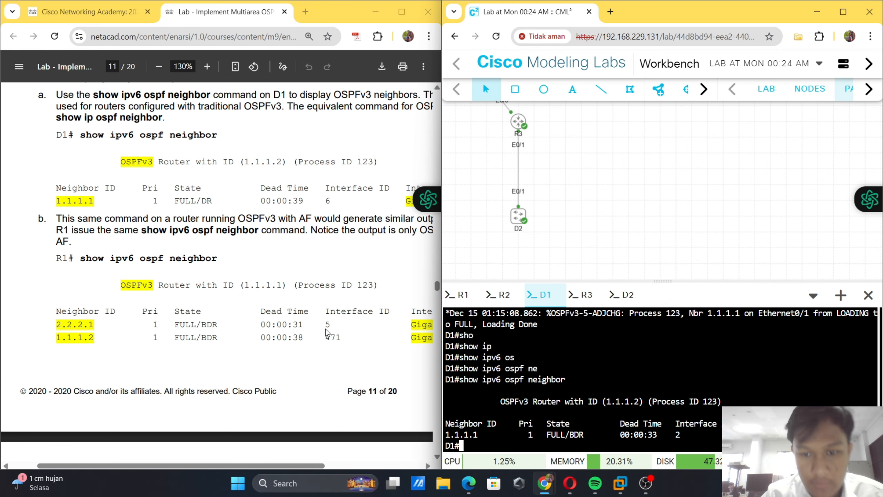
click(458, 294)
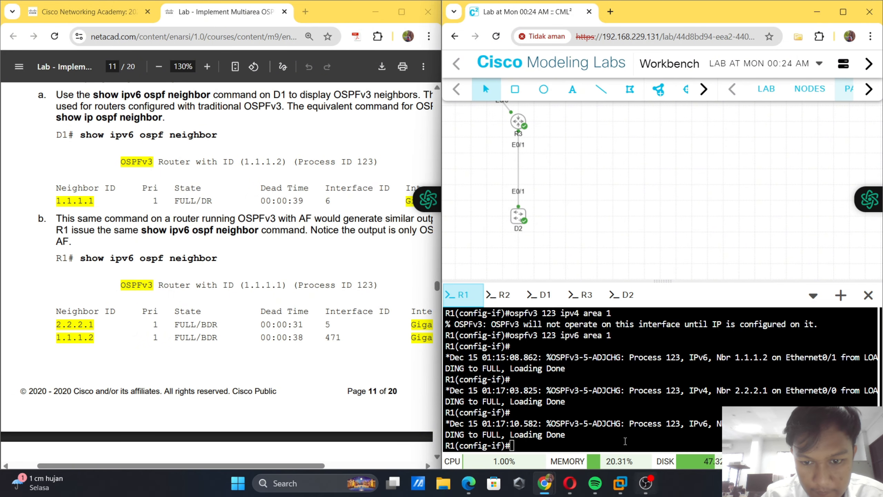
text(end)
key(Return)
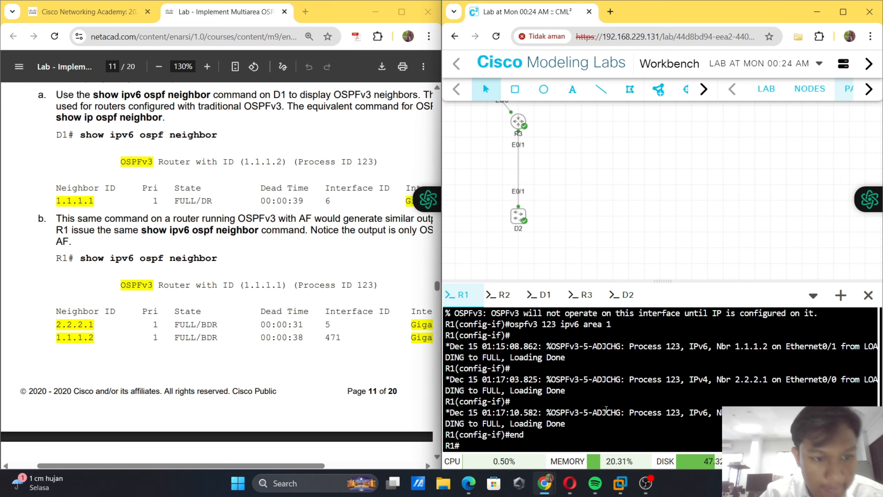
text(show i)
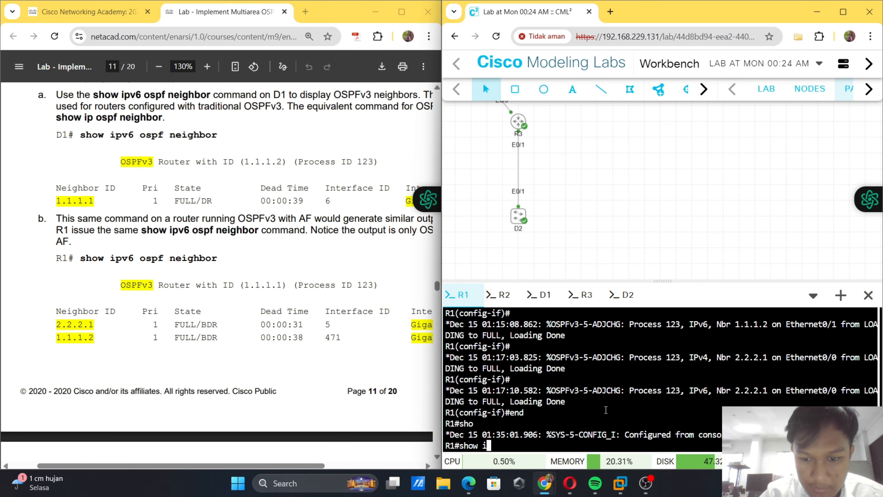
text(pv6 os)
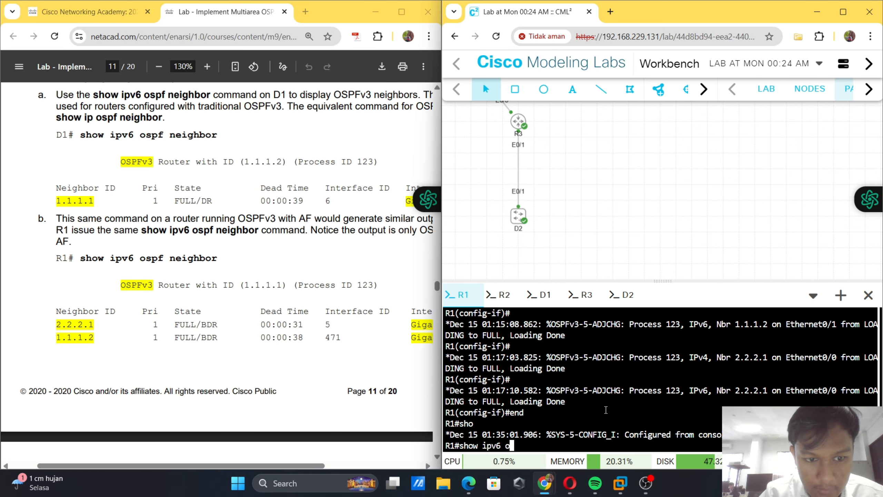
key(Tab)
text(n)
key(Tab)
key(Return)
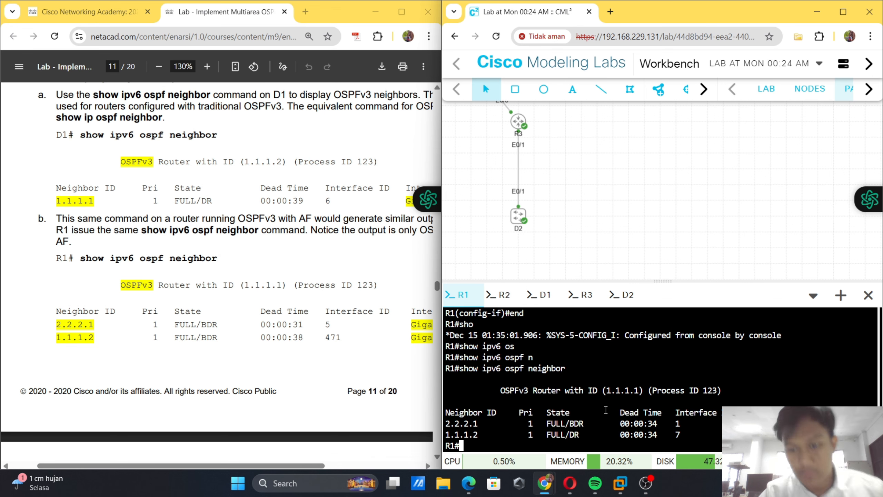
- Following lab guide item c, display R1's neighbors for both address families with show ospfv3 neighbor
scroll(341, 312, down, 4)
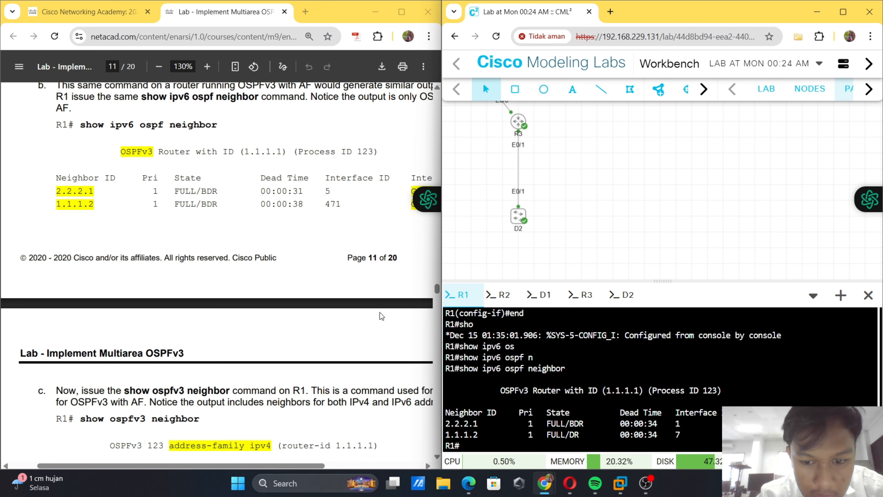
scroll(245, 195, down, 2)
scroll(118, 163, down, 1)
scroll(118, 163, right, 1)
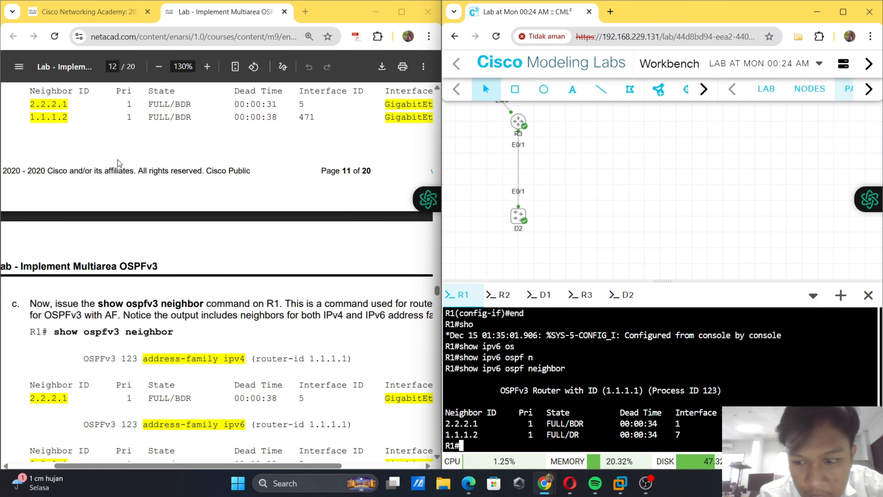
scroll(118, 163, down, 1)
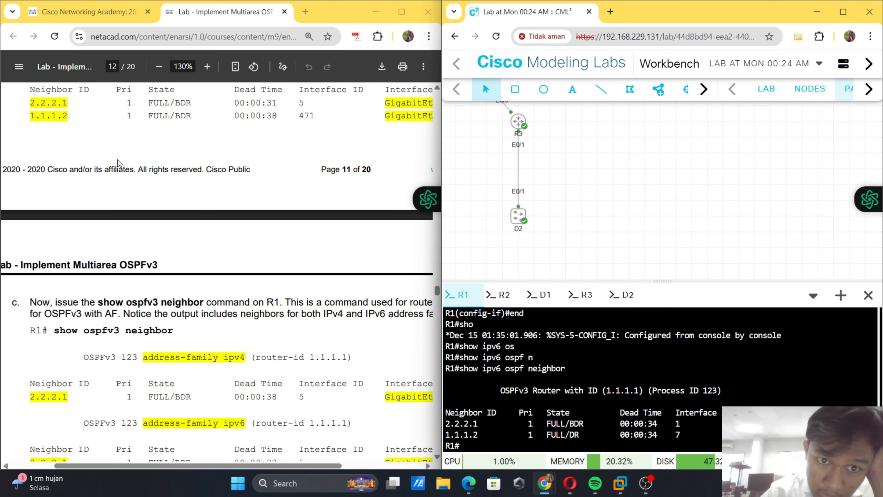
scroll(118, 163, down, 2)
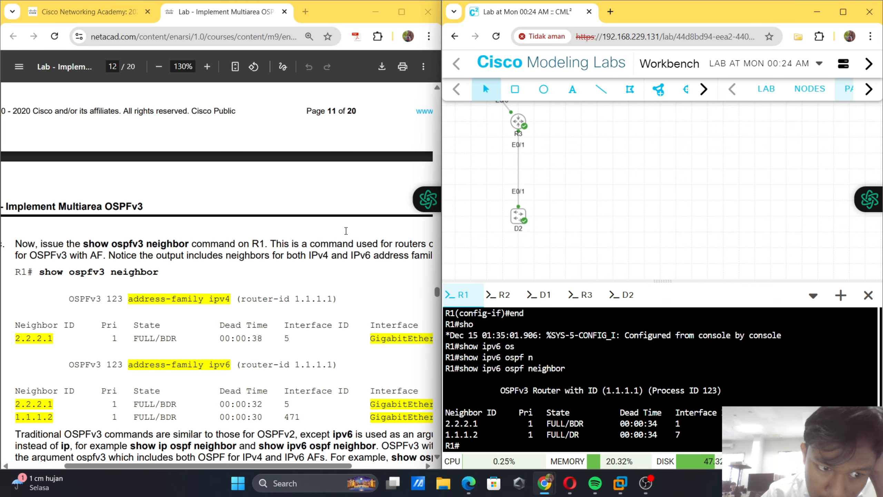
text(s)
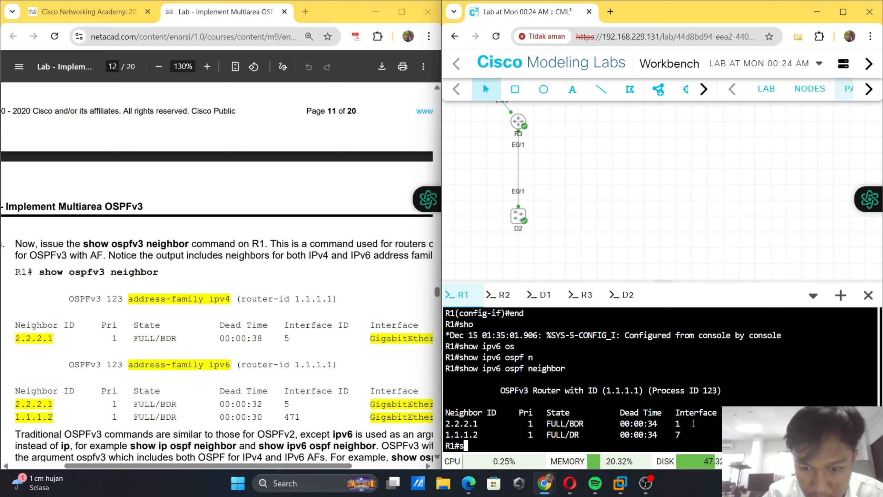
text(how )
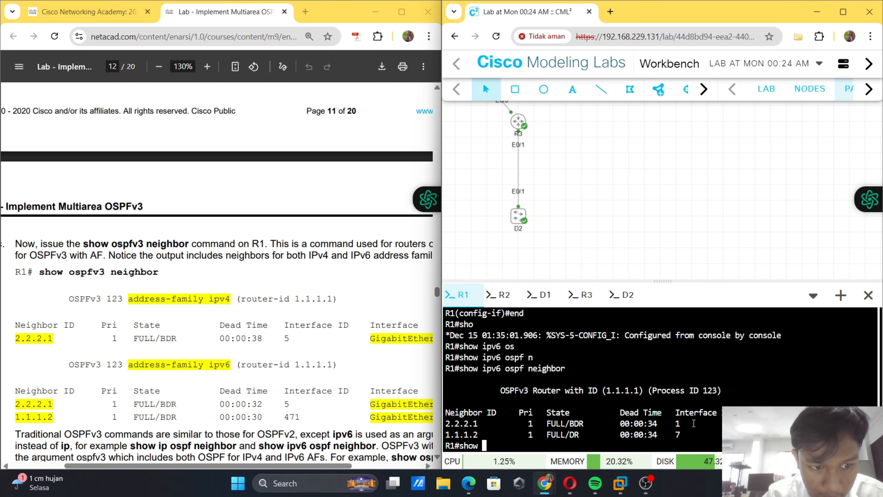
text(ipv6 os)
key(Tab)
text(neighbor)
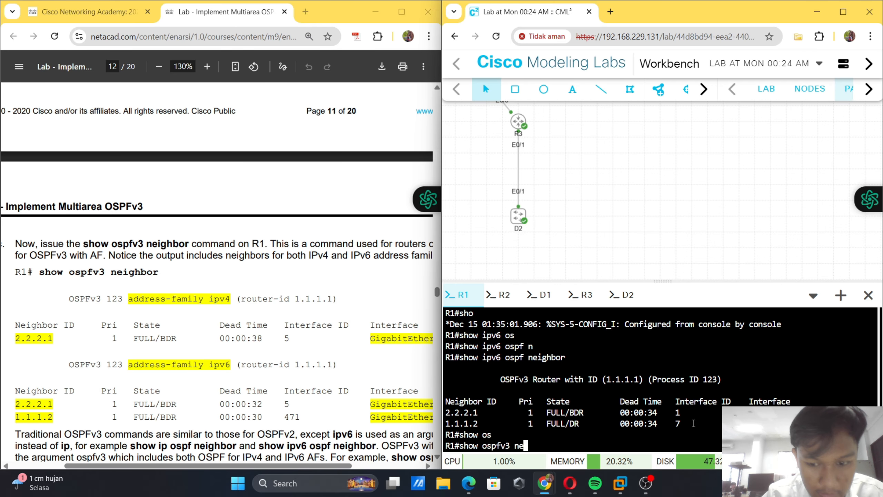
key(Return)
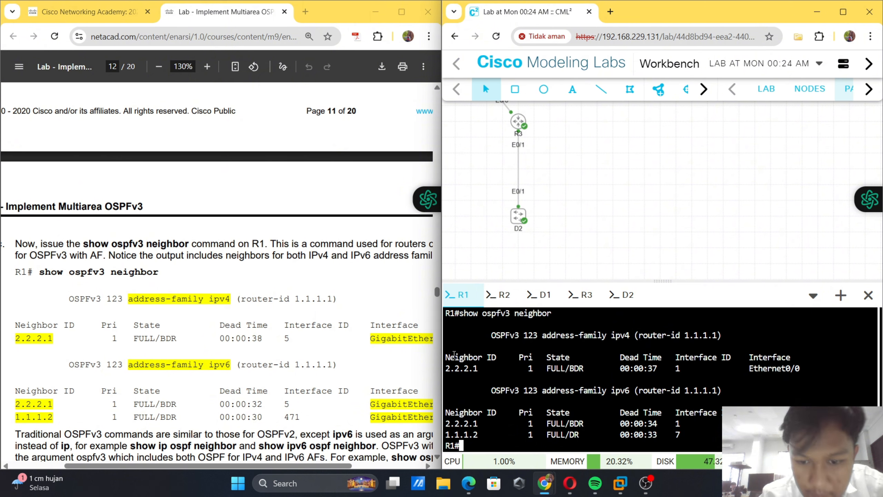
- Proceed to the lab guide's Step 2 on IP routing tables and display D1's OSPFv3 routes with show ipv6 route ospf
scroll(311, 311, down, 3)
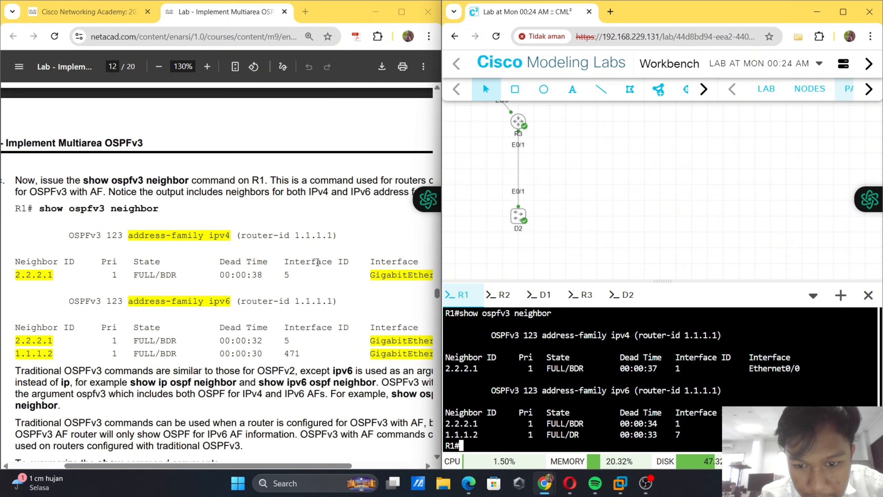
scroll(318, 261, down, 2)
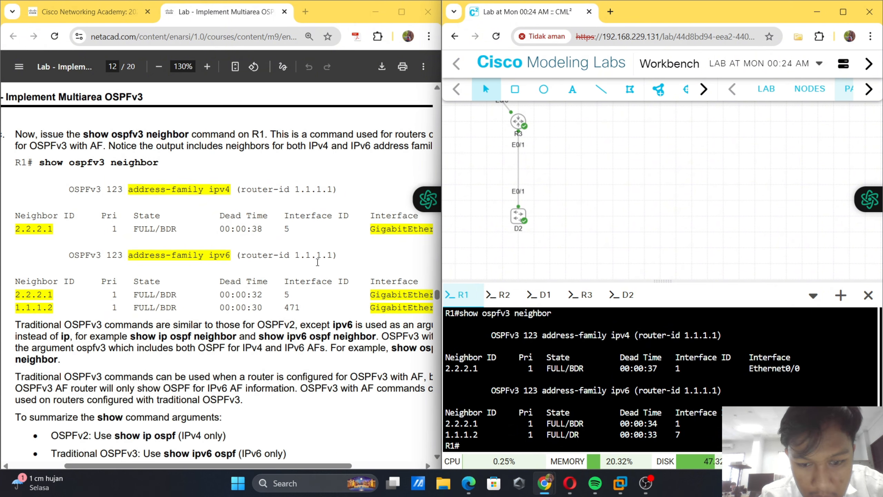
scroll(317, 261, down, 15)
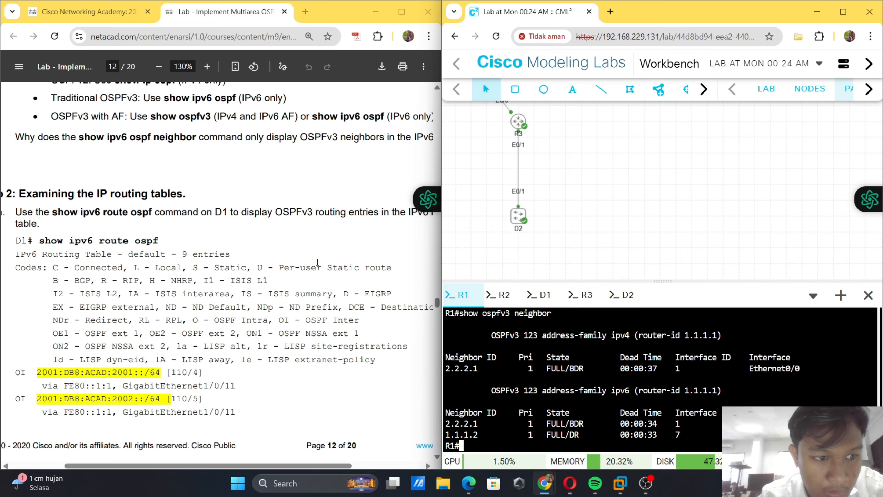
scroll(318, 262, down, 3)
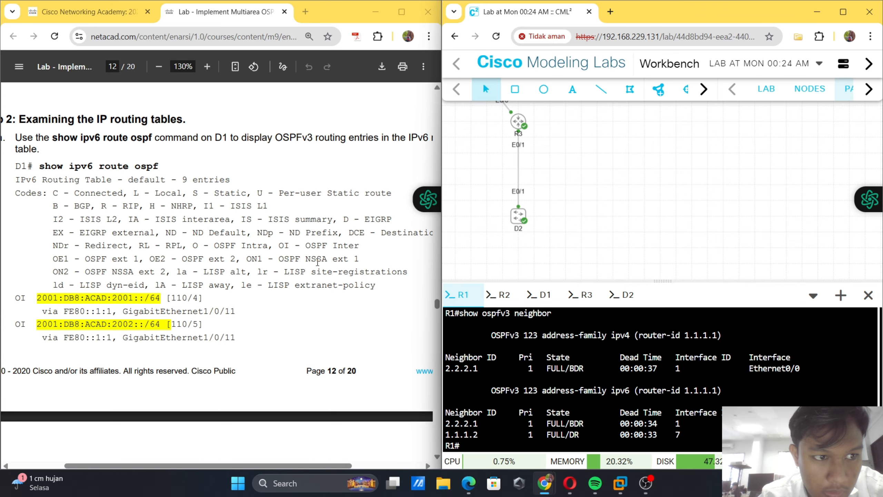
scroll(317, 262, up, 1)
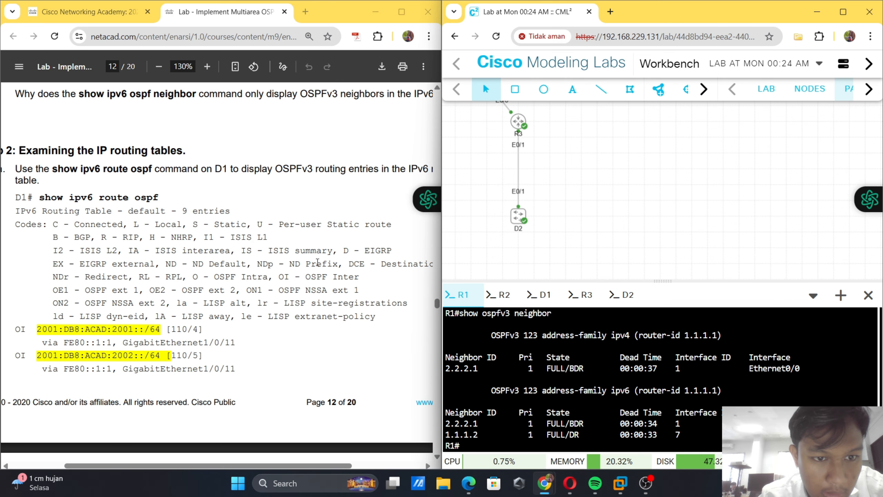
scroll(318, 261, right, 1)
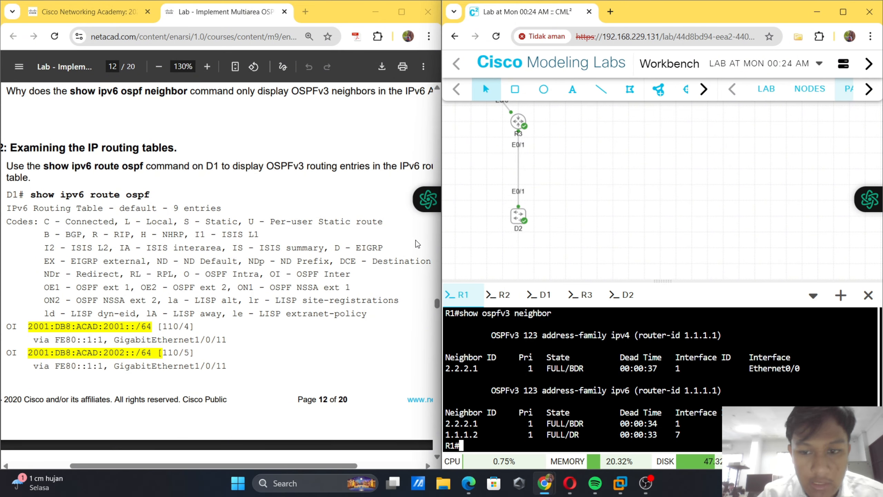
click(545, 295)
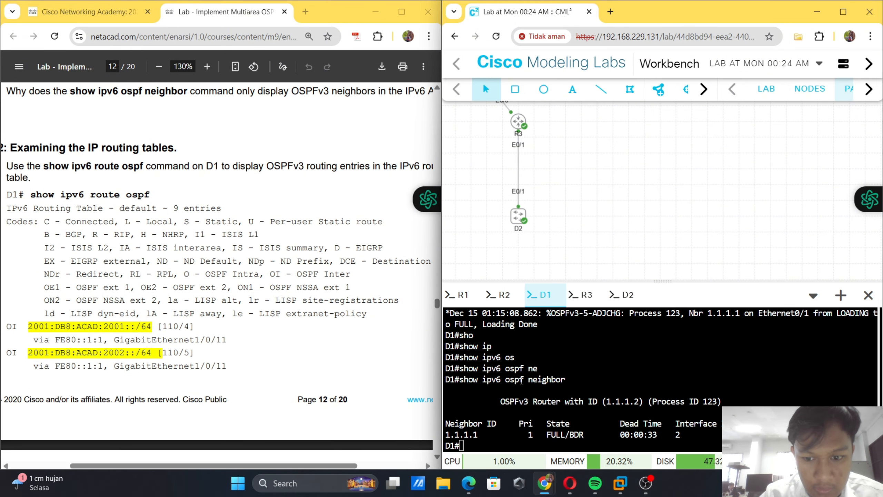
text(sho)
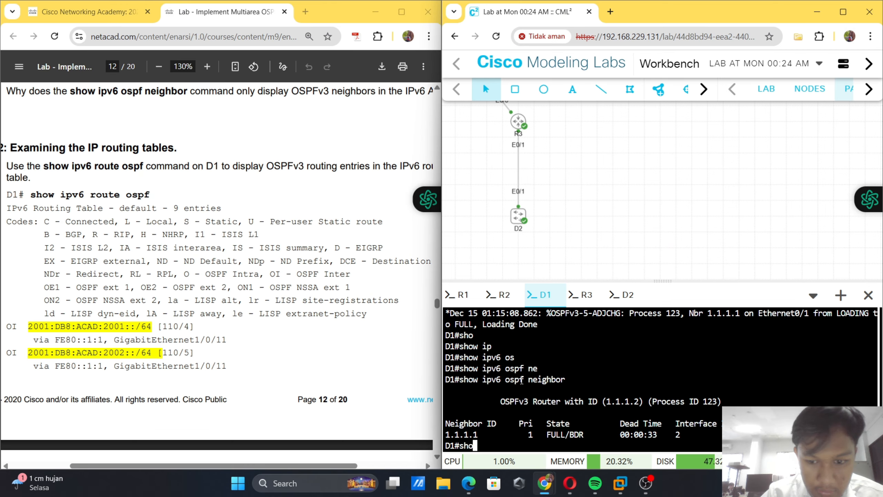
text(w ip)
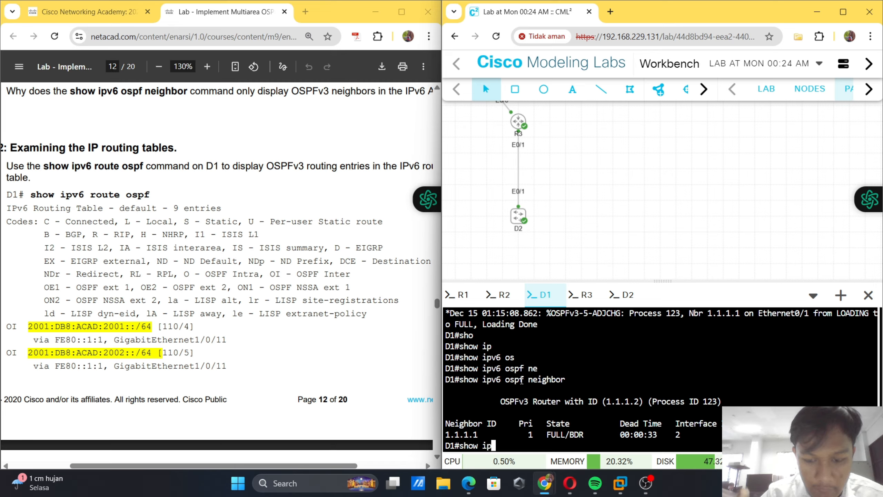
text(v6 ro)
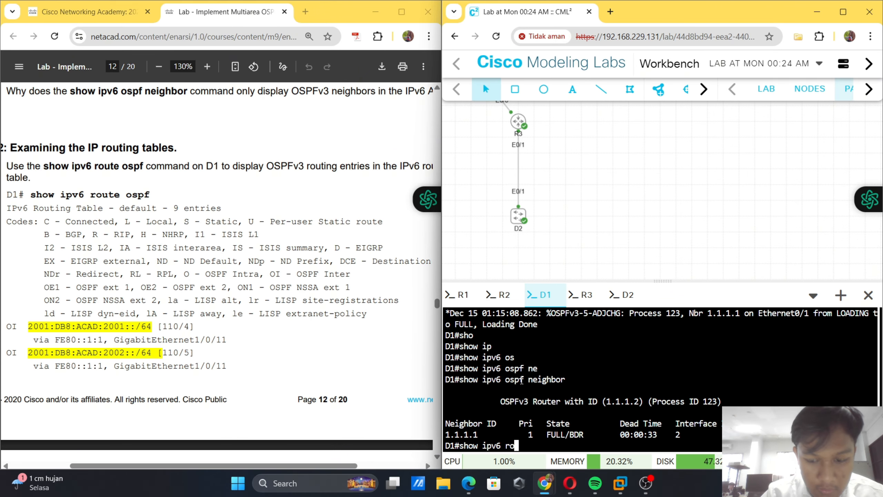
key(Tab)
text(ute ospf)
key(Return)
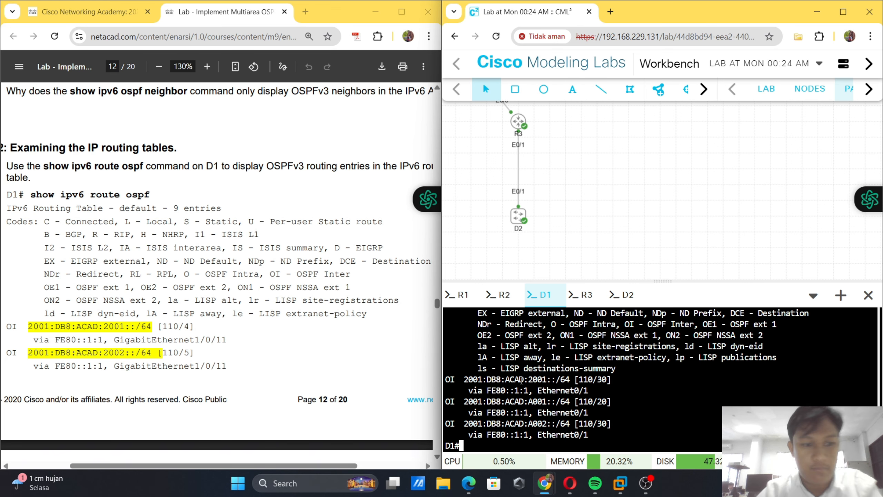
- Compare D1's routes with the lab guide's sample output and run show ip route ospf on R1
scroll(310, 321, down, 1)
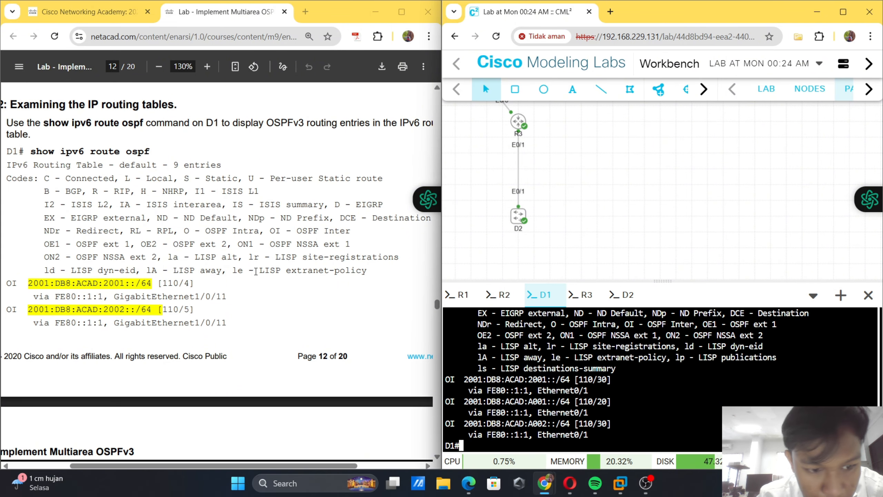
scroll(257, 272, down, 6)
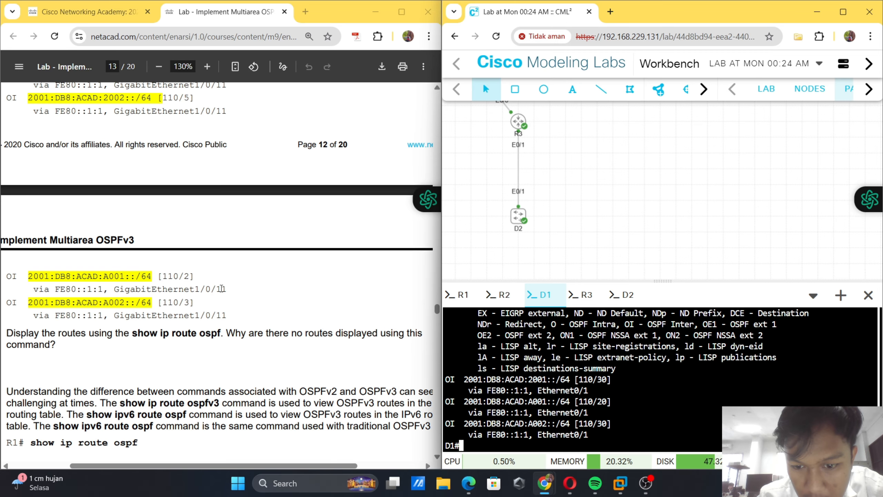
scroll(221, 288, up, 2)
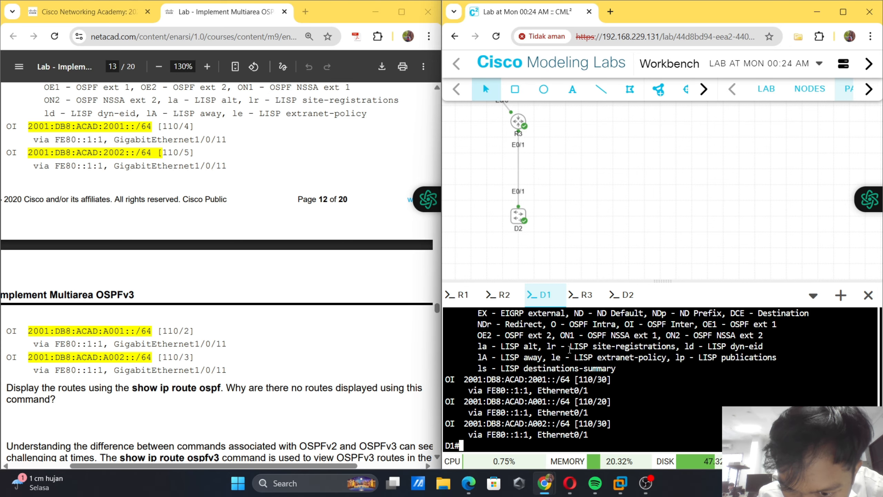
scroll(307, 265, down, 1)
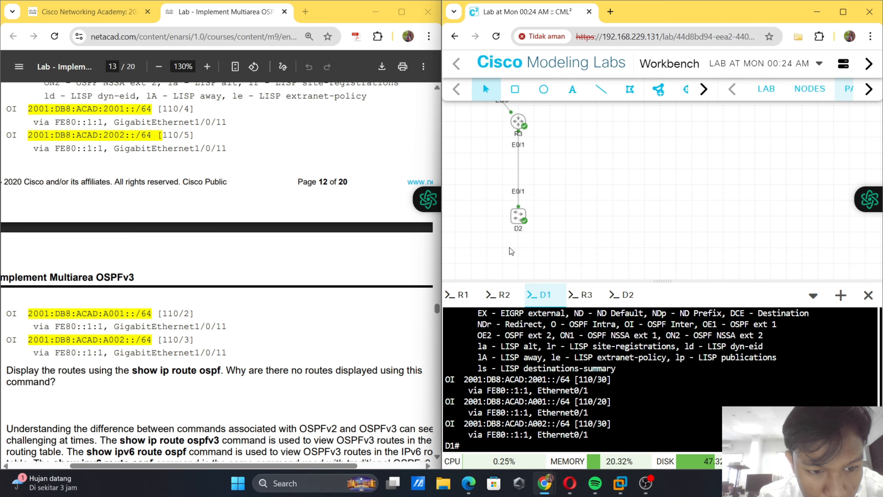
scroll(345, 253, down, 6)
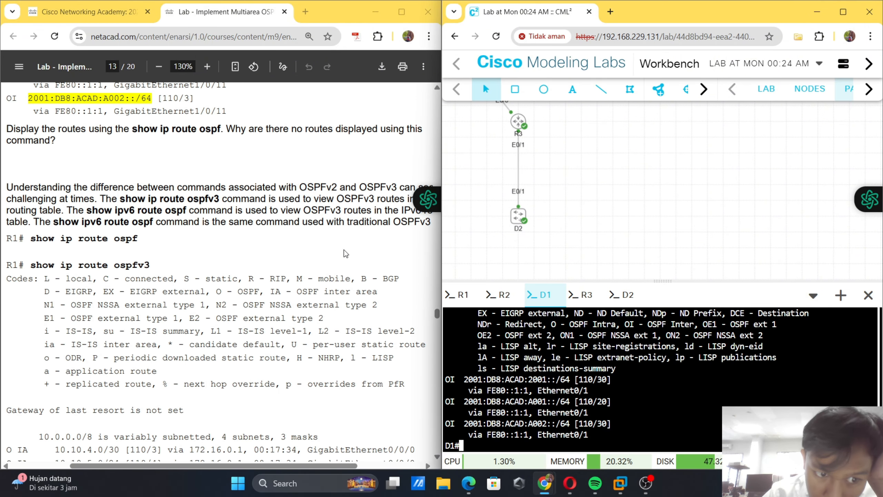
click(462, 296)
text(sho)
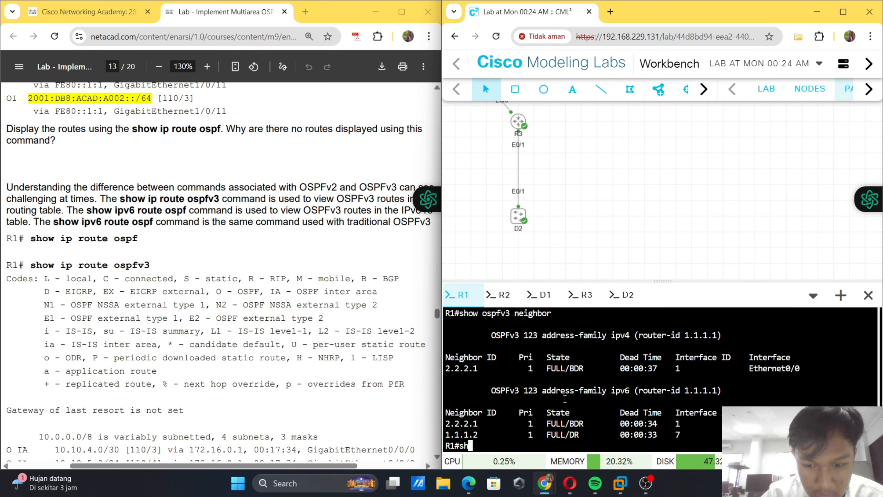
key(Tab)
text(ip ro)
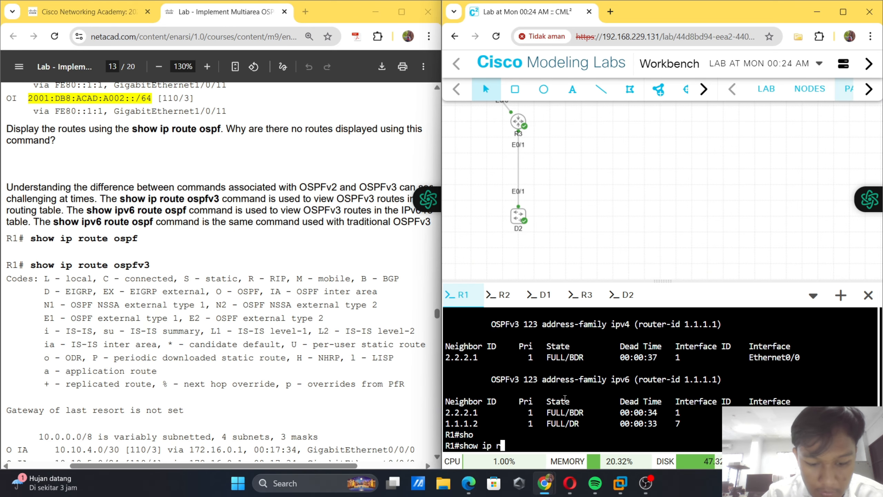
key(Tab)
text(os)
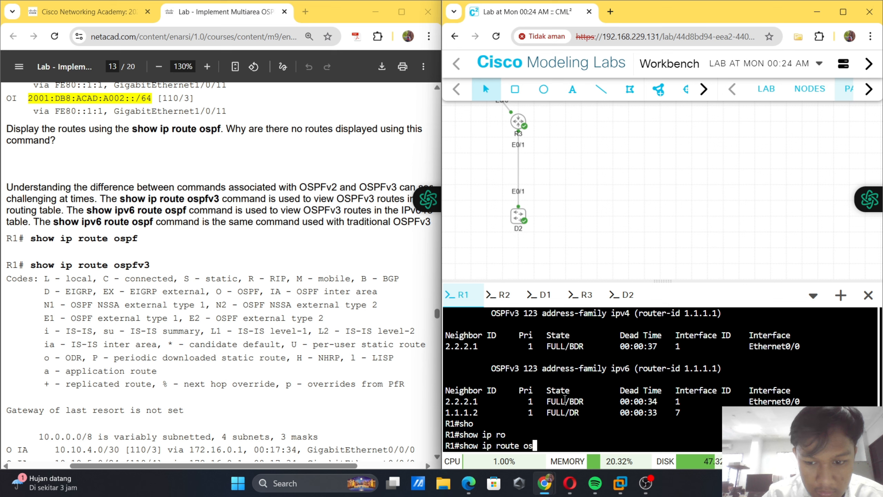
key(Tab)
key(Return)
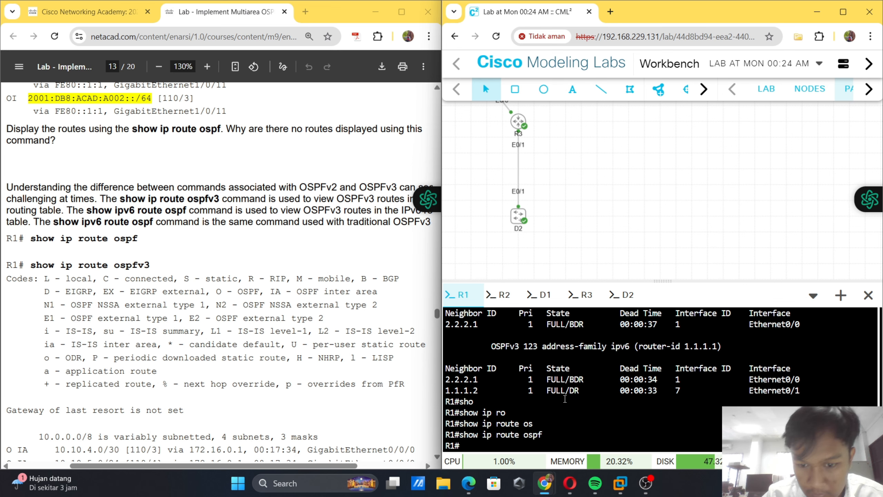
- Display R1's IPv4 OSPFv3 routes with show ip route ospfv3
text(sho)
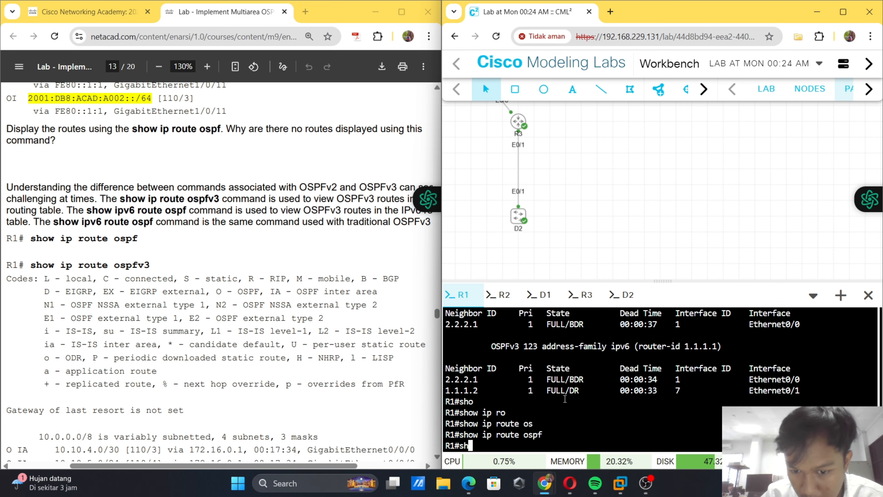
key(Tab)
text(ip ro)
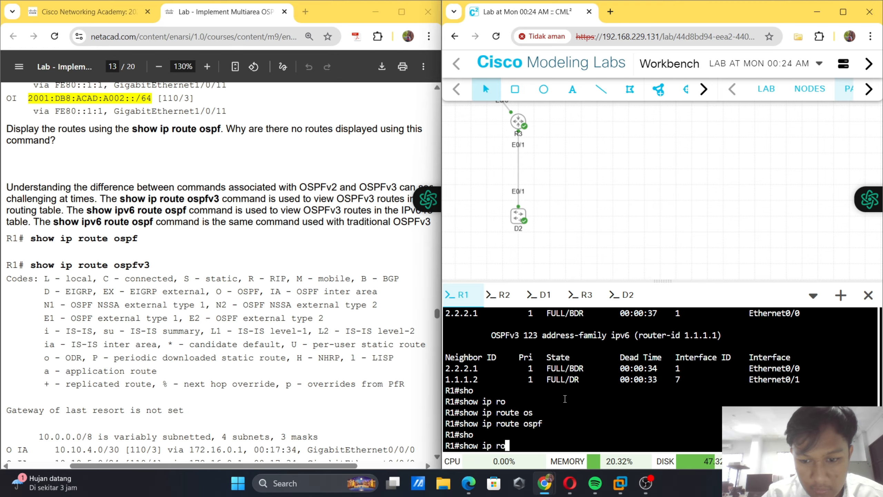
key(Tab)
text(os)
key(Tab)
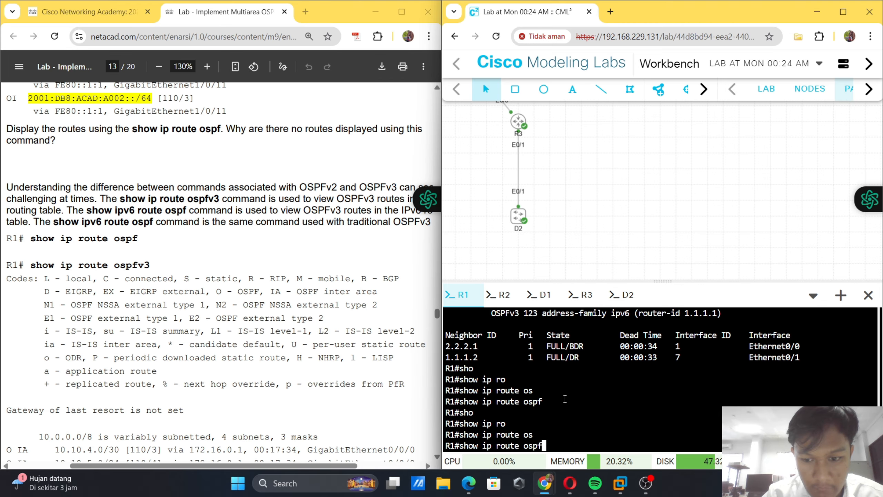
text(v)
key(Return)
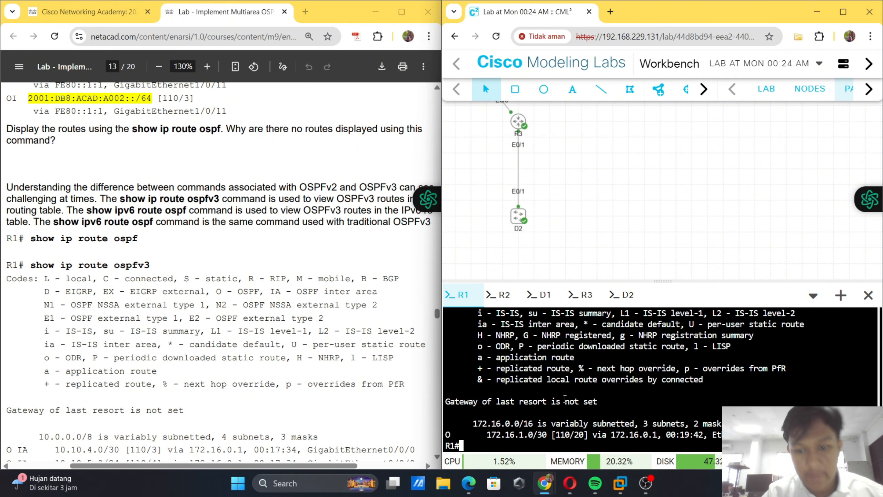
- Check the lab guide's next R1 command and try show ipv6 route ospfv3 on R1
scroll(285, 236, down, 8)
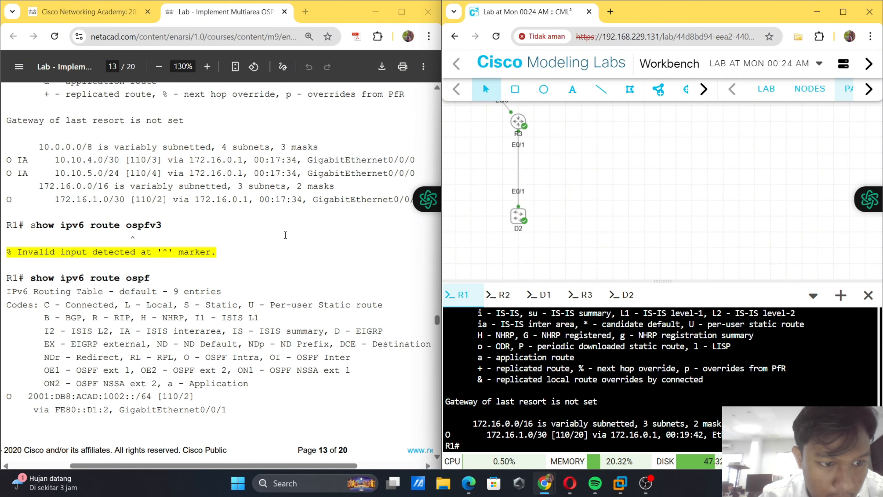
scroll(285, 236, up, 1)
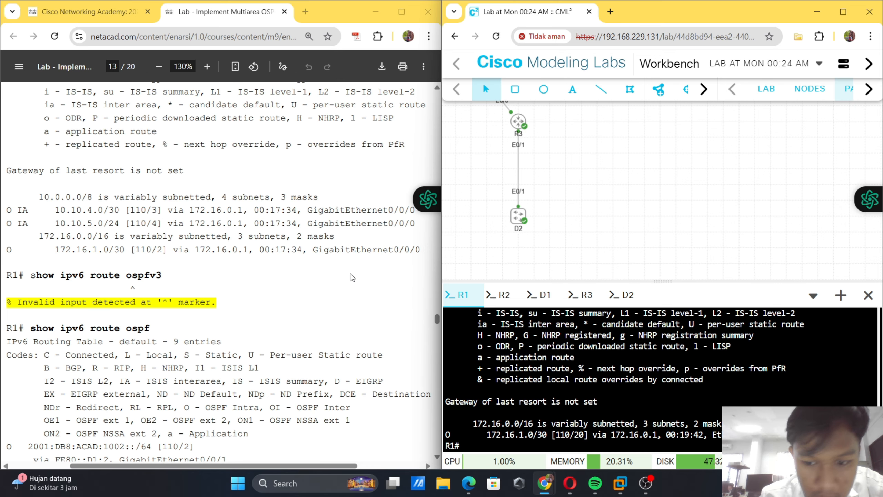
mouse_move(440, 327)
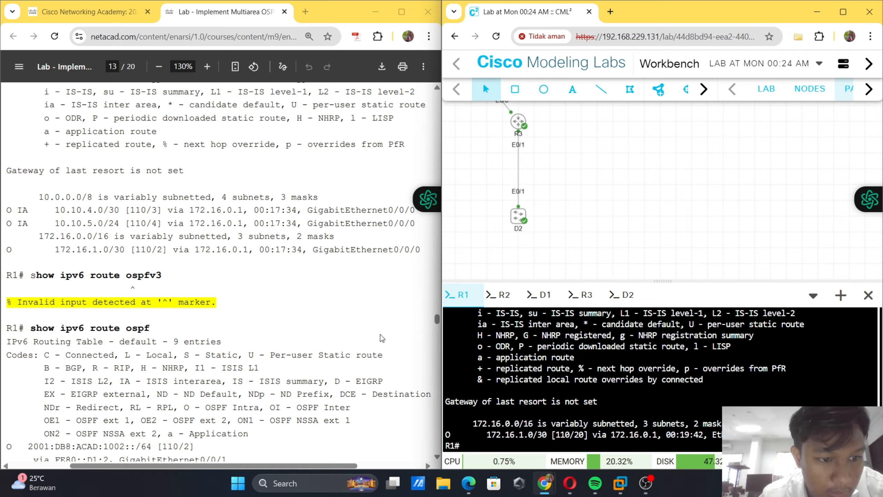
text(show i)
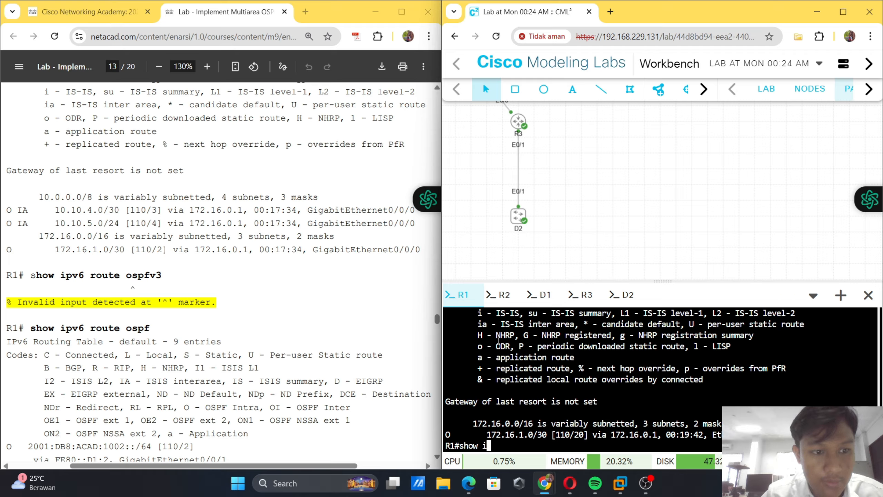
text(pv6 )
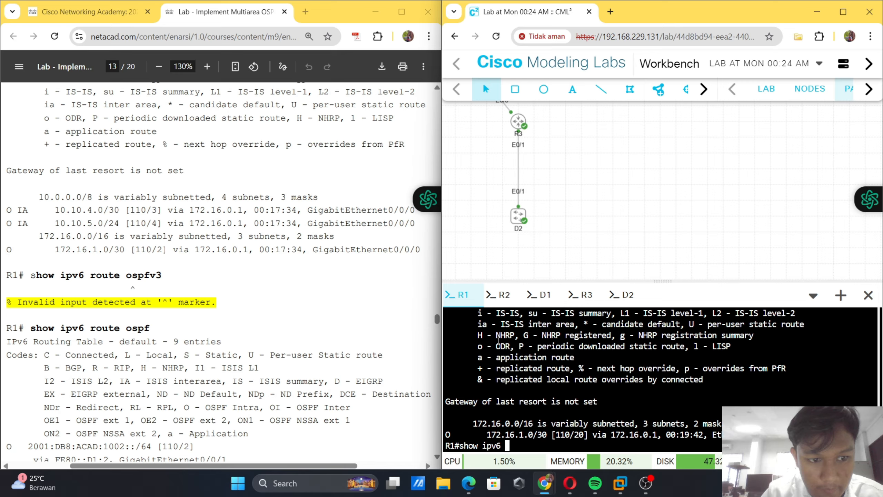
text(ro)
key(Tab)
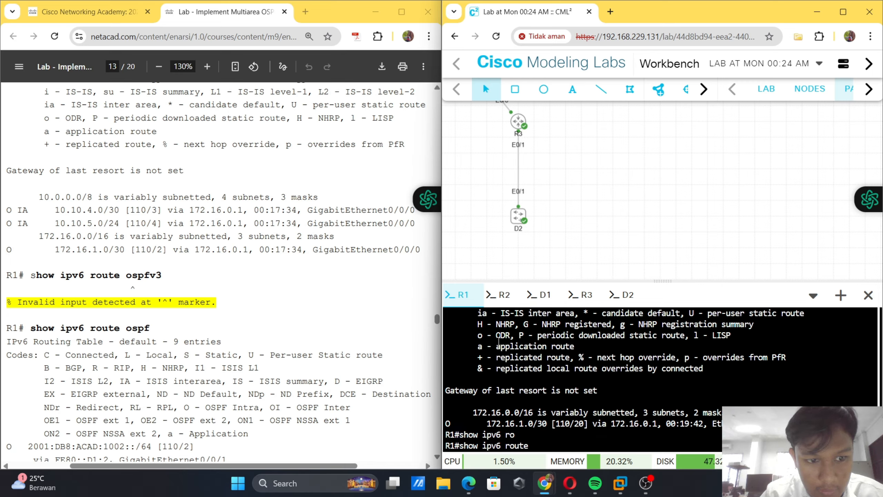
text(os)
key(Tab)
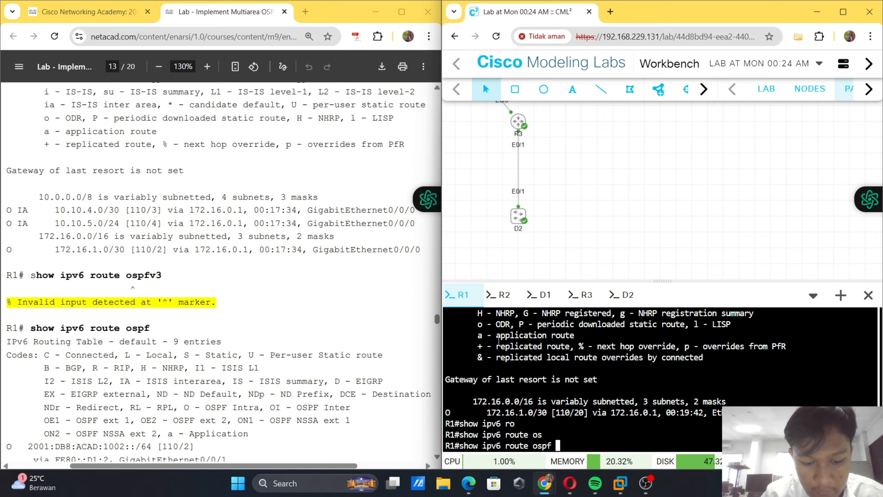
key(BackSpace)
text(v3)
key(Return)
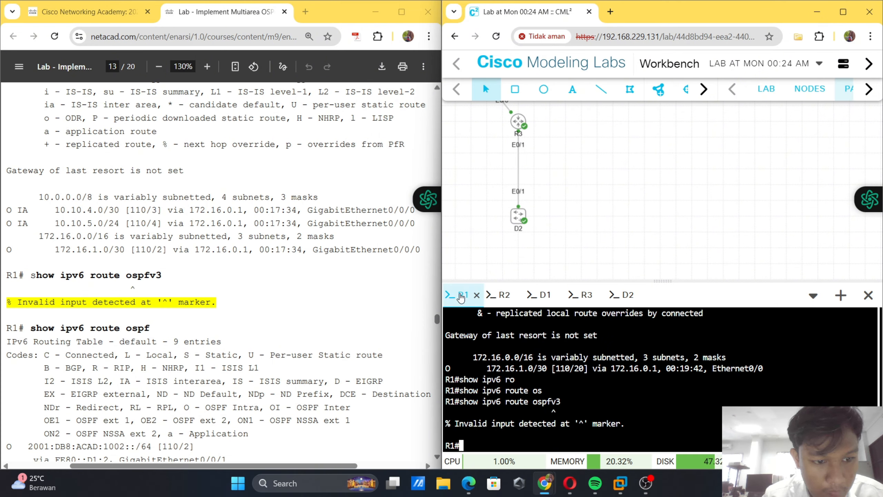
- Run show ipv6 route ospf on R1 and compare the routes with the lab guide's sample output
key(Up)
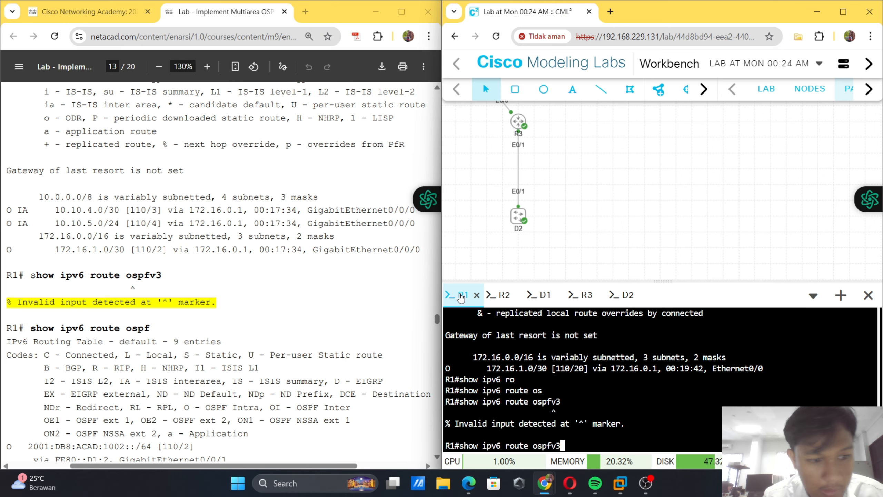
key(BackSpace)
key(BackSpace)
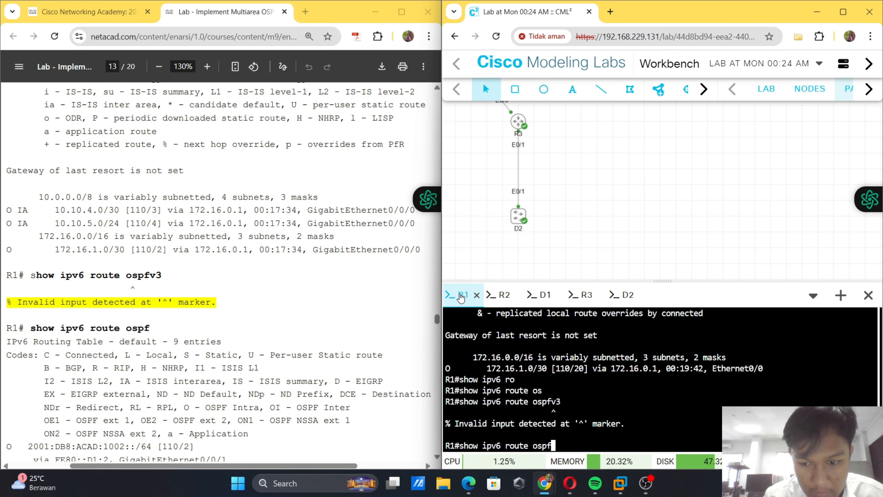
key(Return)
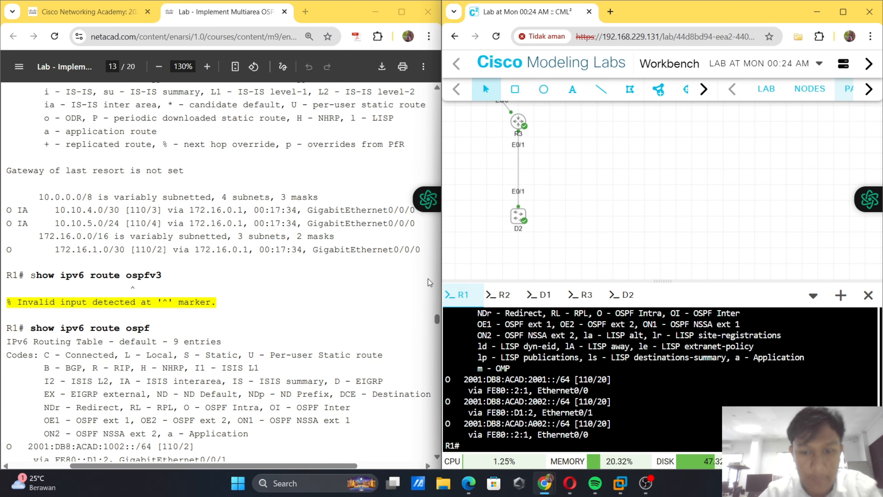
scroll(315, 286, down, 10)
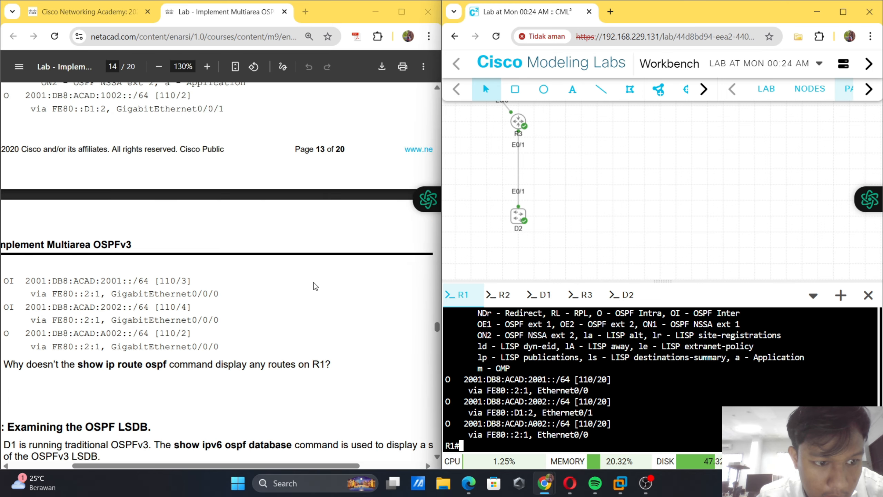
scroll(315, 286, left, 1)
scroll(315, 286, up, 2)
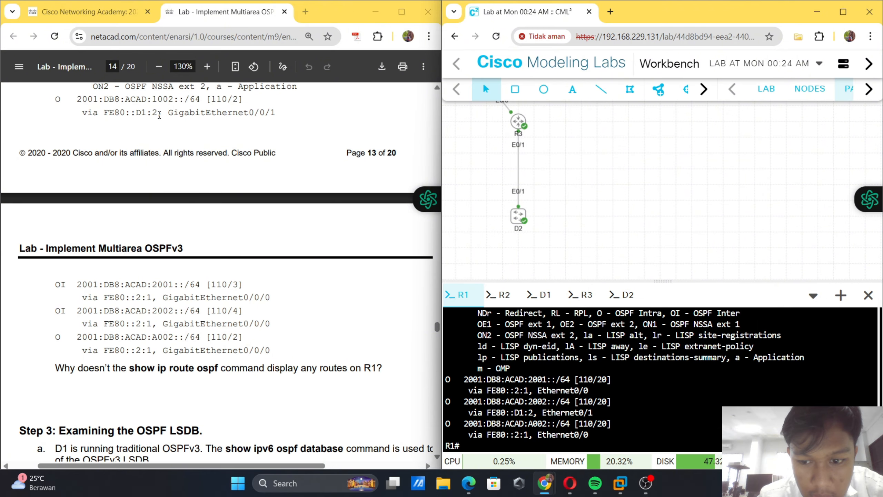
scroll(116, 128, up, 1)
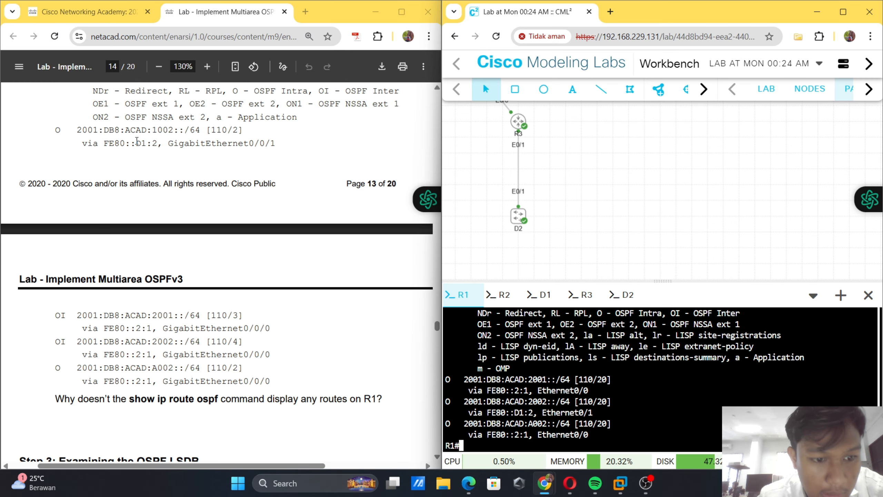
scroll(136, 141, down, 1)
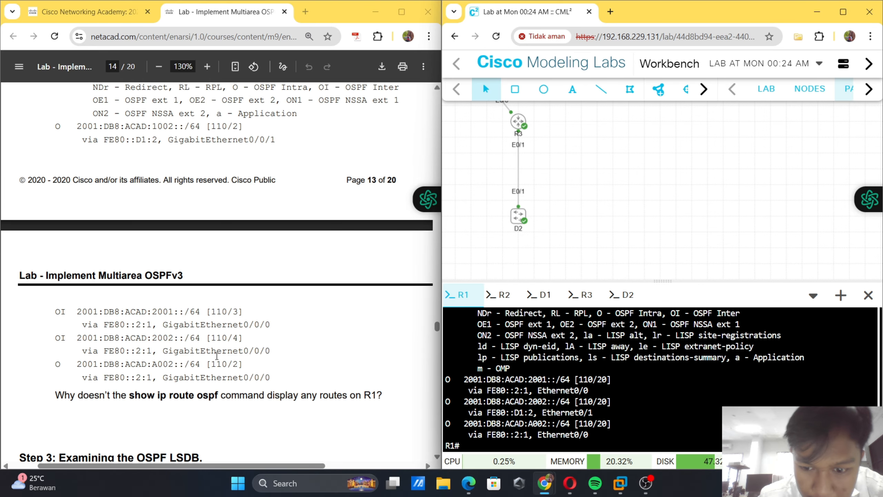
- Proceed to the lab guide's Step 3 on the OSPF LSDB and run show ipv6 ospf database on D1
scroll(228, 294, down, 8)
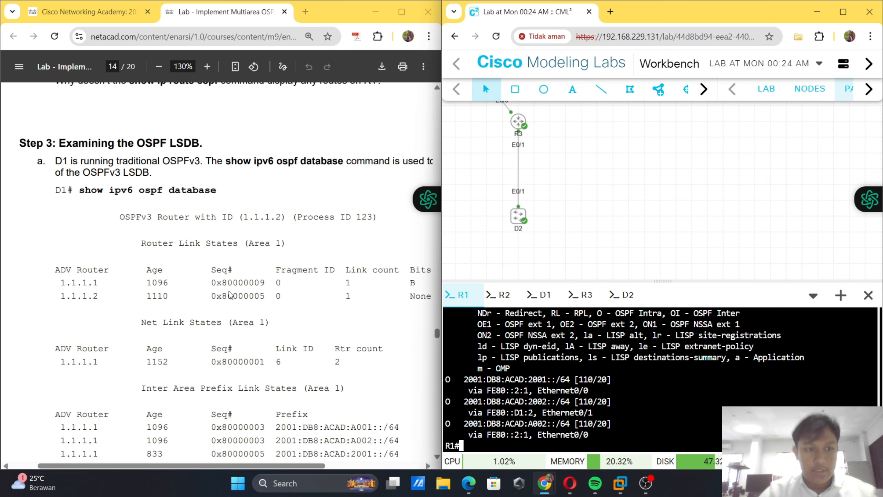
click(543, 295)
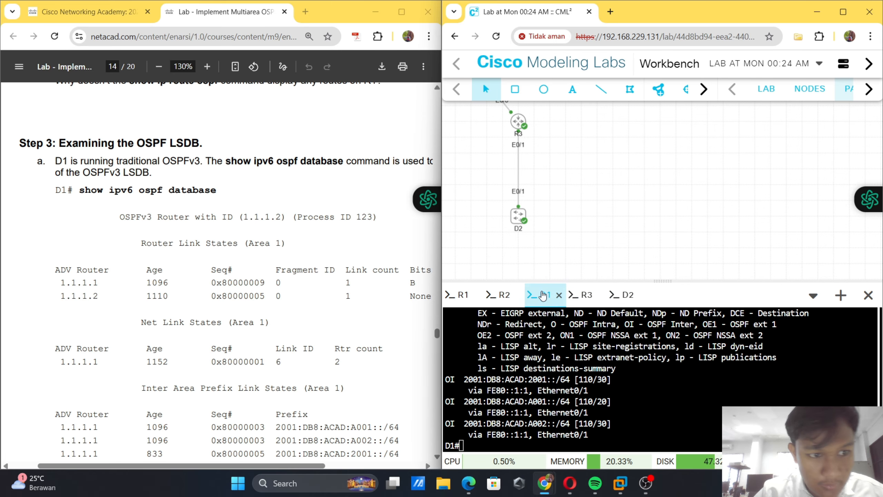
text(show)
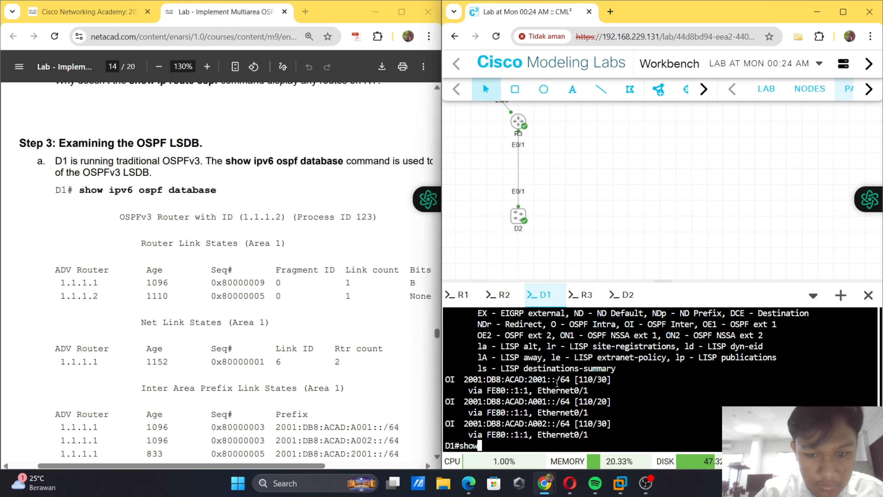
text( ipv6 )
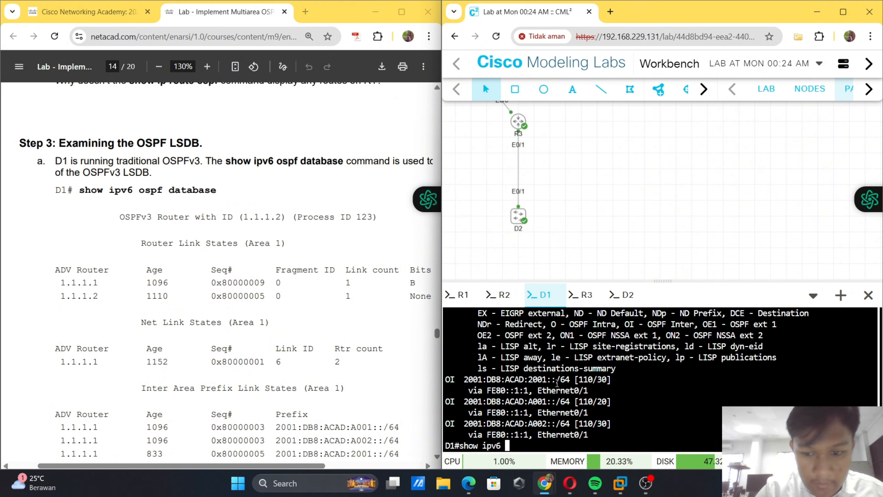
text(os)
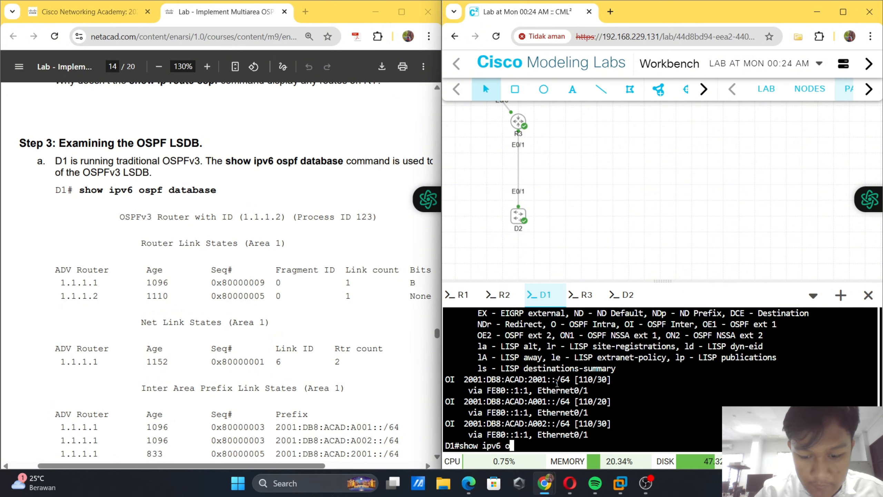
key(Tab)
text(da)
key(Tab)
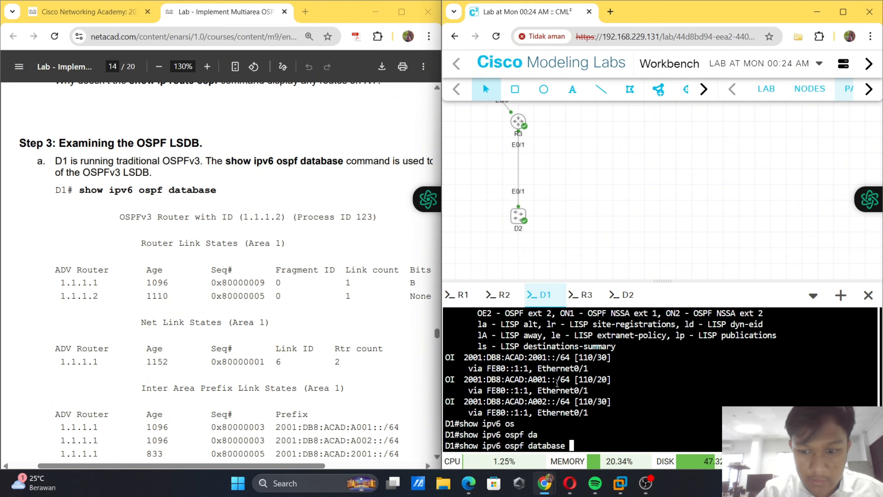
key(Return)
- Look over the lab guide's sample LSDB and page through D1's database output to the end
scroll(317, 292, down, 3)
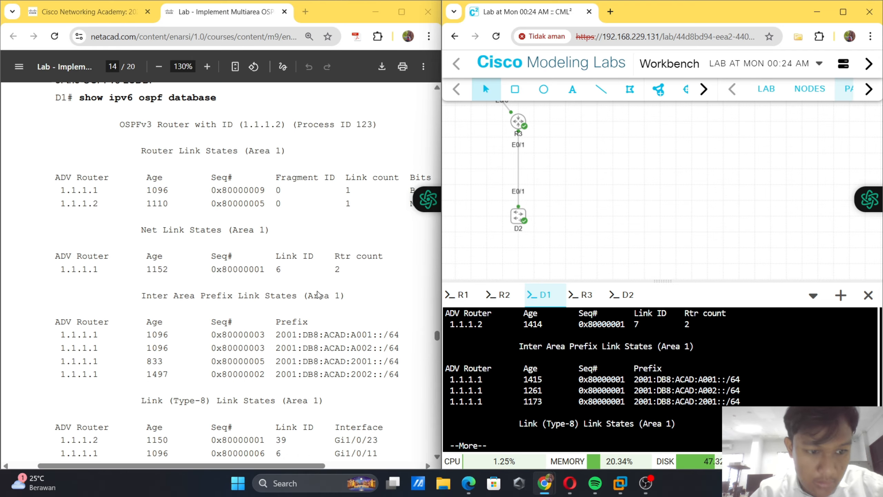
scroll(317, 291, down, 6)
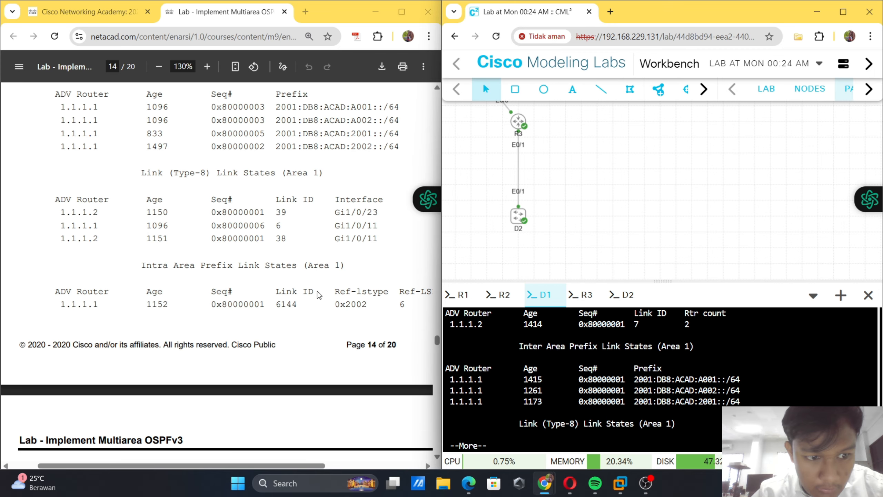
key(Return)
key(Return)
key(Return)
key(Return)
key(Return)
key(Return)
key(Return)
key(Return)
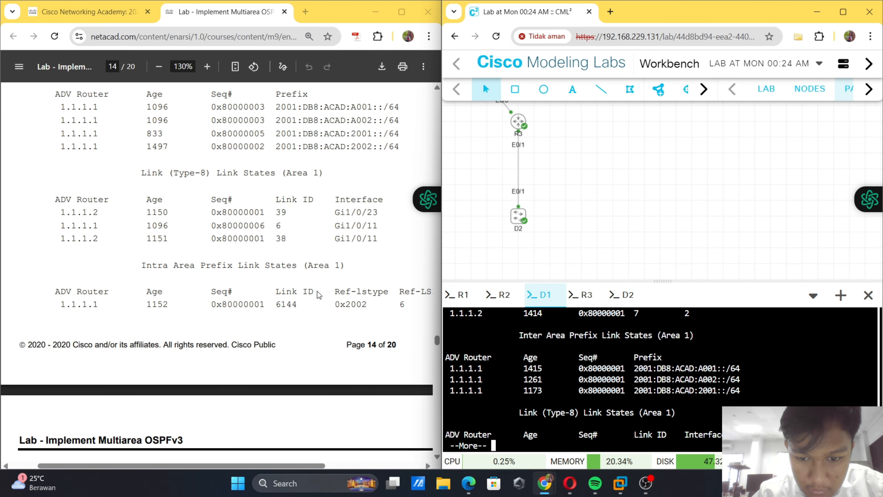
key(Return)
key(Return)
key(Return)
key(Return)
key(Return)
key(Return)
key(Return)
key(Return)
key(Return)
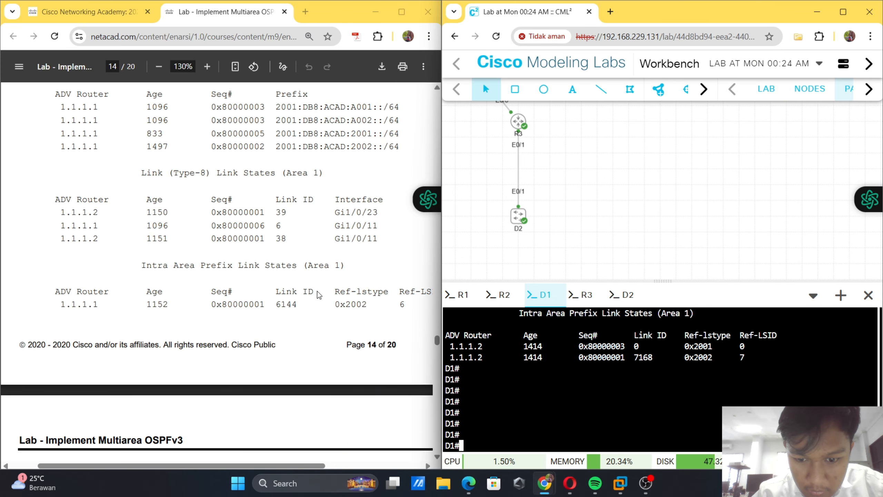
- Compare the link-state sections of D1's OSPFv3 database with the lab guide's sample output, from intra-area prefixes back to router link states
scroll(584, 366, up, 1)
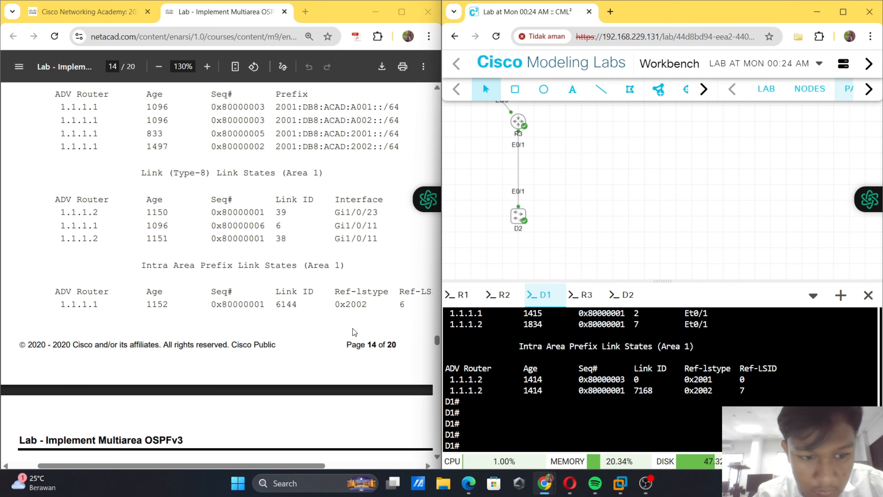
scroll(353, 328, up, 2)
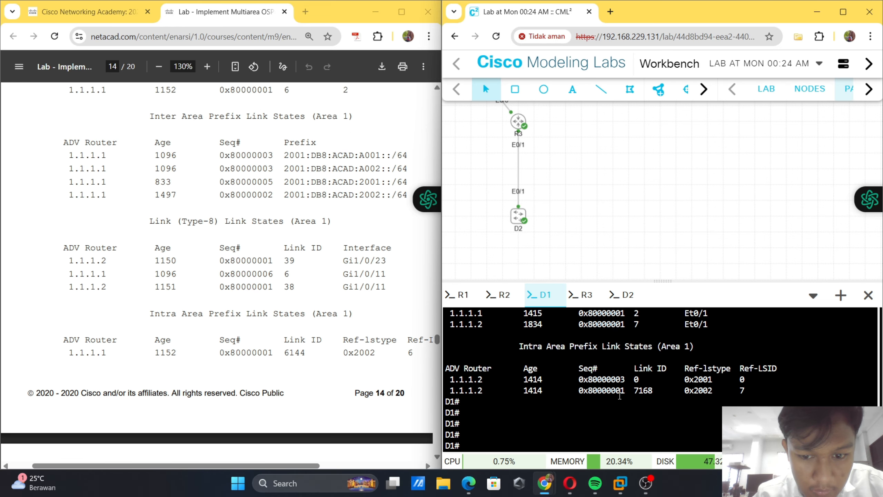
scroll(620, 396, up, 2)
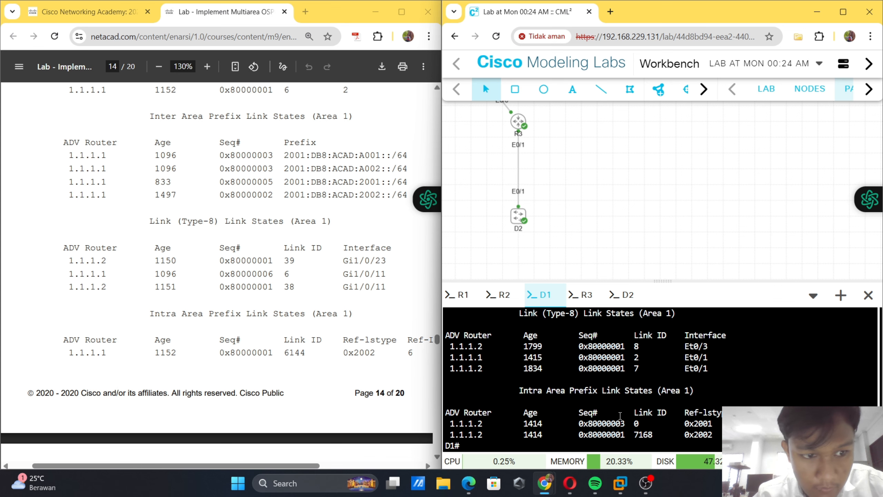
scroll(620, 416, up, 4)
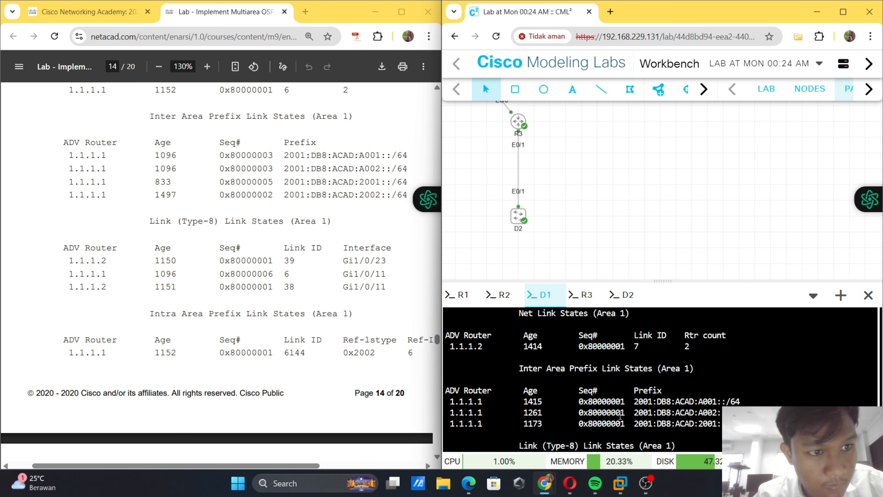
scroll(367, 339, up, 5)
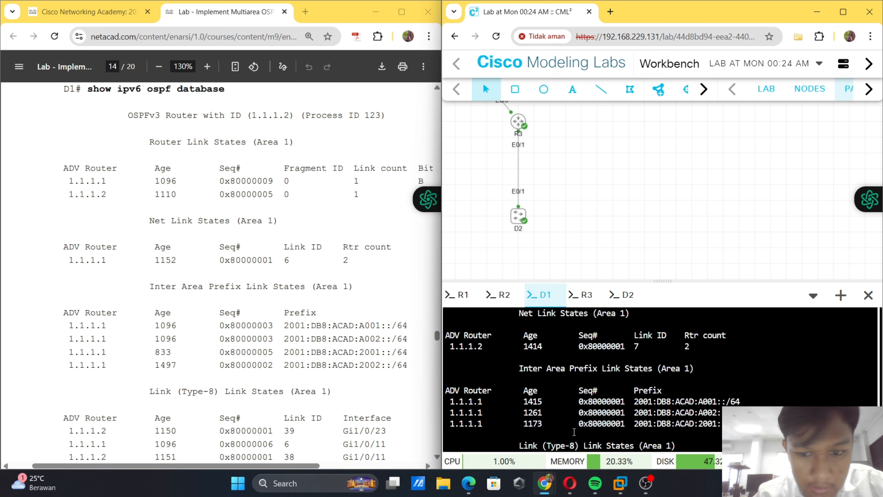
scroll(541, 382, up, 2)
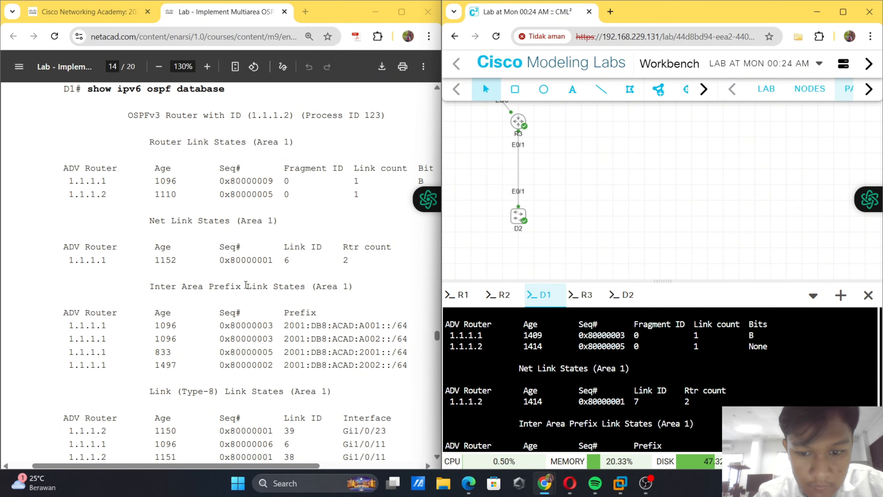
- Compare the router, net and inter-area prefix link states in D1's OSPFv3 database with the lab guide's sample output
scroll(246, 285, up, 1)
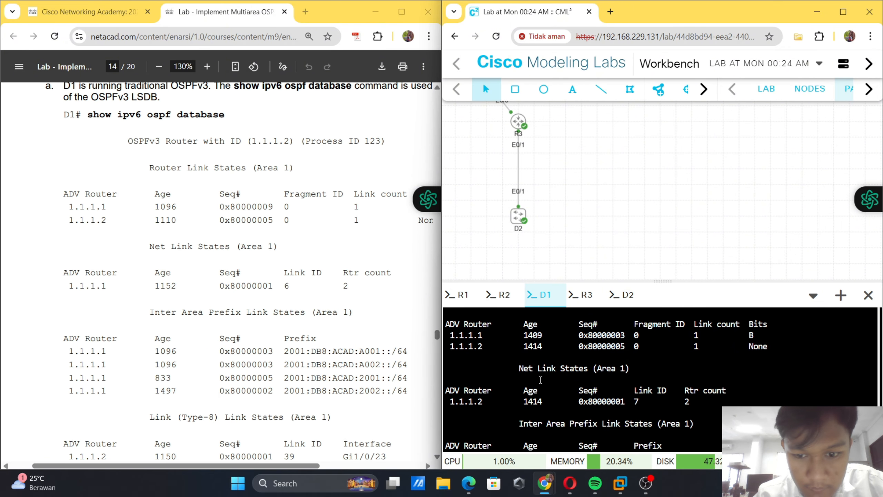
scroll(540, 379, up, 3)
scroll(541, 380, down, 1)
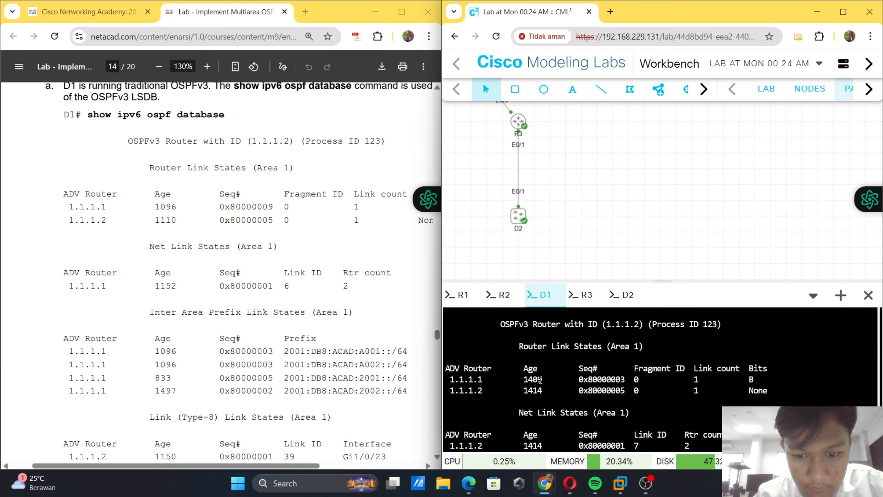
scroll(540, 380, down, 3)
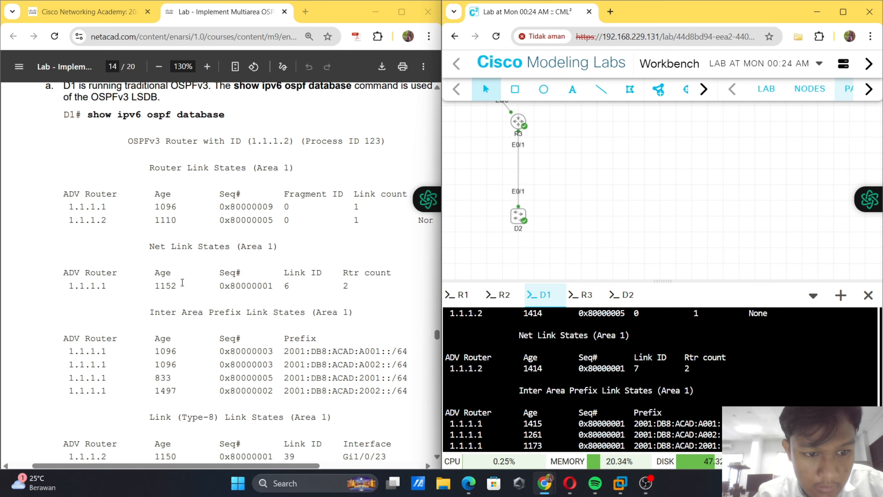
scroll(182, 282, down, 4)
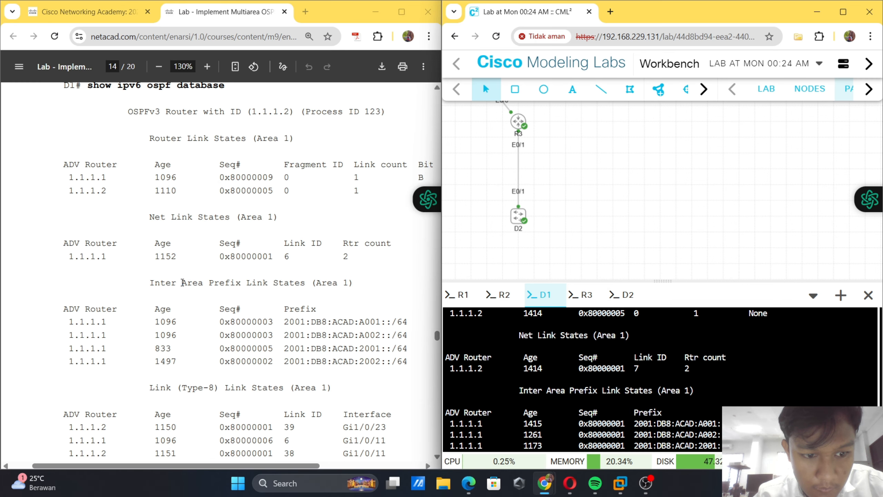
- Proceed to the lab guide's Step 3b and run show ospfv3 database on R1
scroll(190, 295, down, 15)
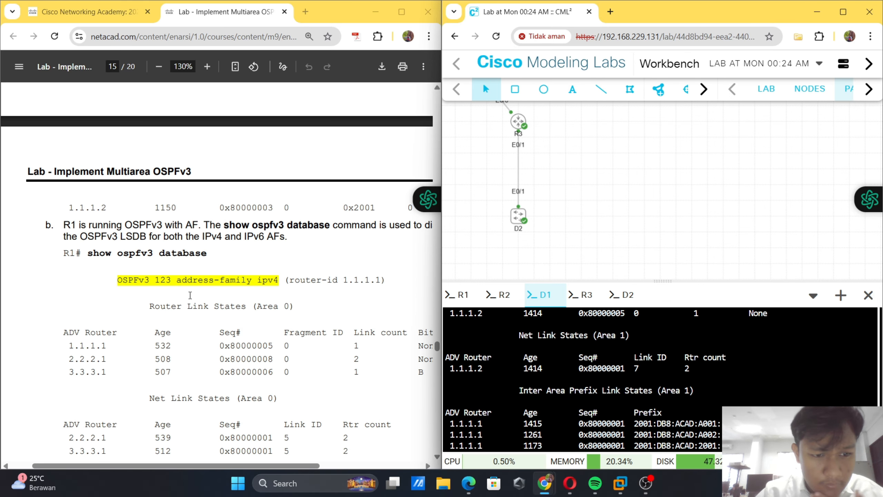
scroll(190, 295, down, 1)
scroll(564, 386, down, 4)
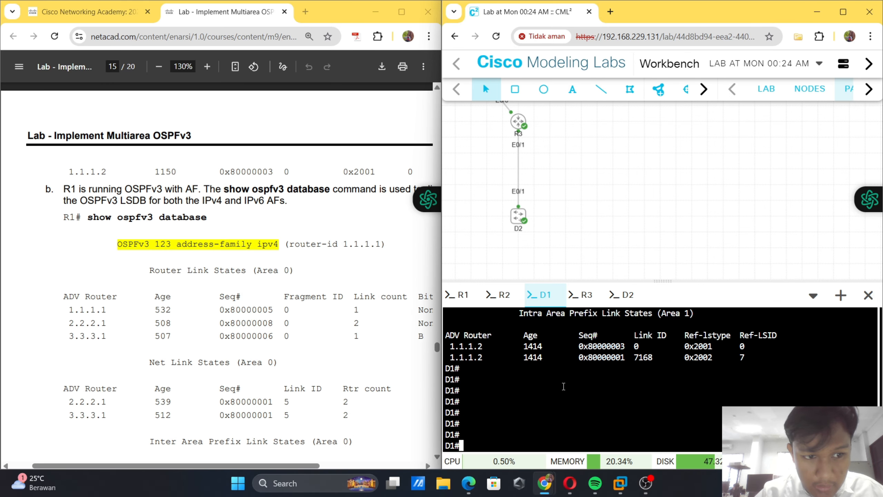
click(459, 295)
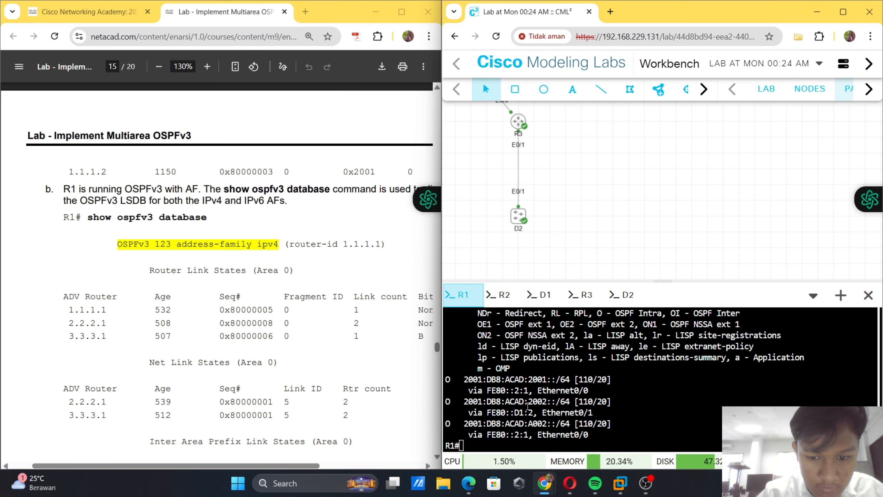
click(577, 351)
text(sho)
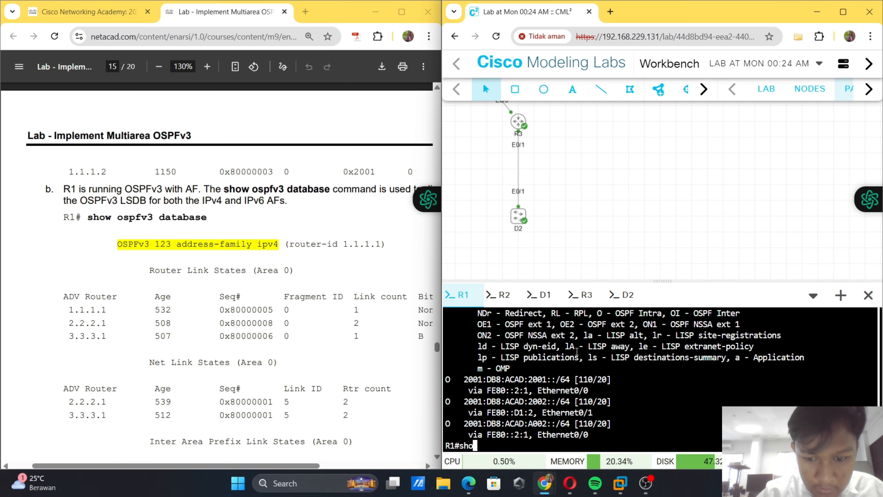
text(w os)
key(Tab)
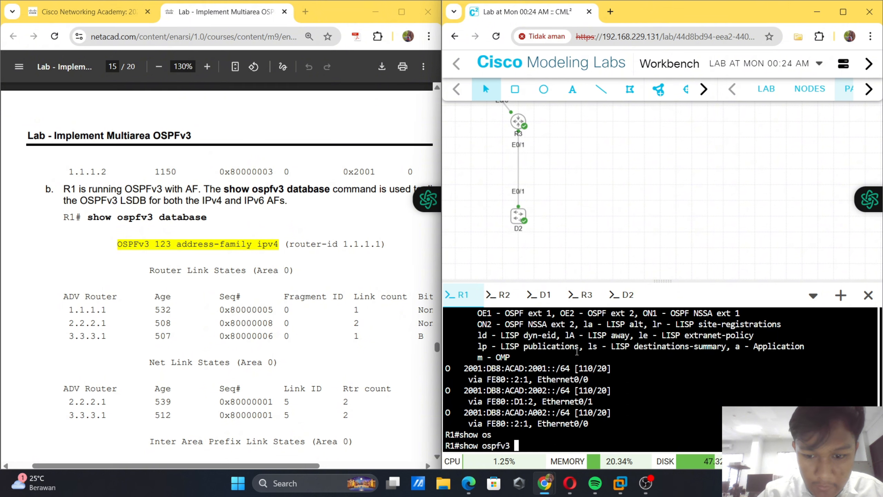
text(d)
key(Tab)
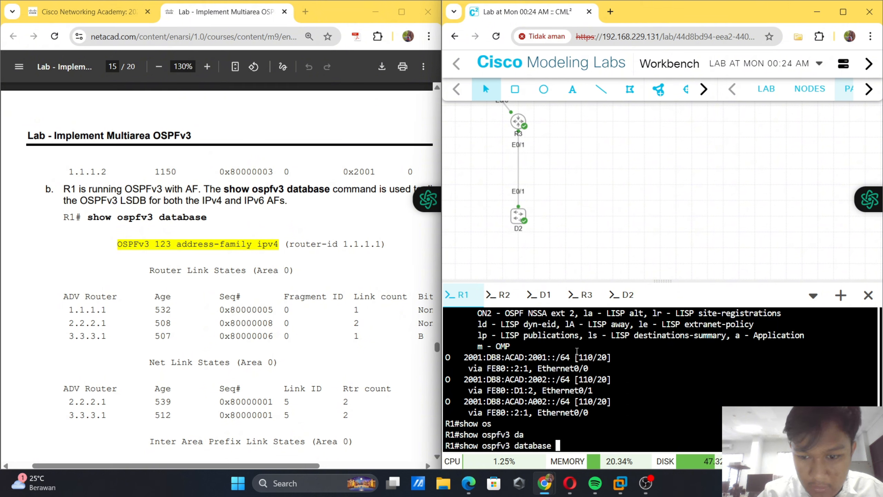
key(Return)
- Page through R1's OSPFv3 database output for the IPv4 and IPv6 address families to the end
key(Return)
key(Return)
key(Return)
key(Return)
key(Return)
key(Return)
key(Return)
key(Return)
key(Return)
key(Return)
key(Return)
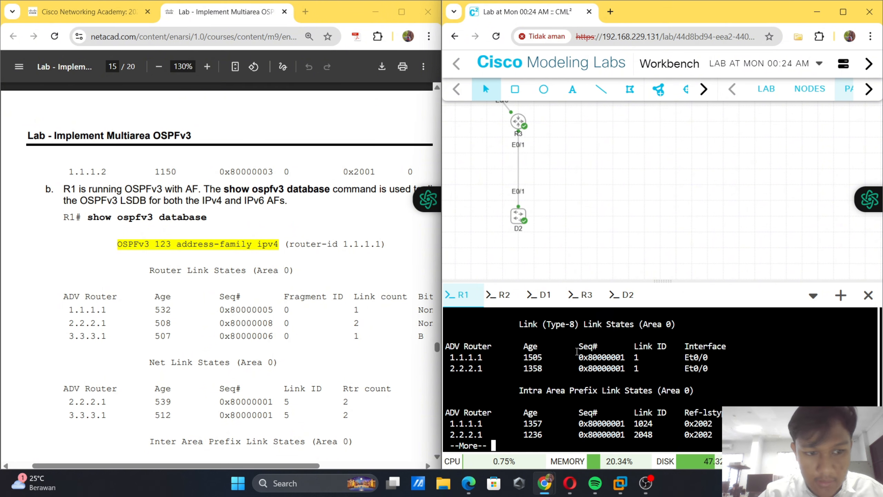
key(Return)
key(Return)
key(Return)
key(Return)
key(Return)
key(Return)
key(Return)
key(Return)
key(Return)
key(Return)
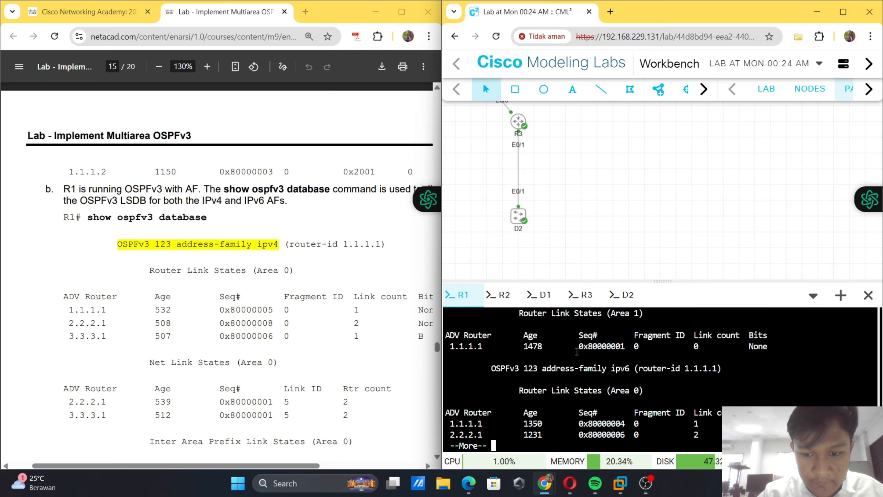
key(Return)
key(Return)
key(Return)
key(Return)
key(Return)
key(Return)
key(Return)
key(Return)
key(Return)
key(Return)
key(Return)
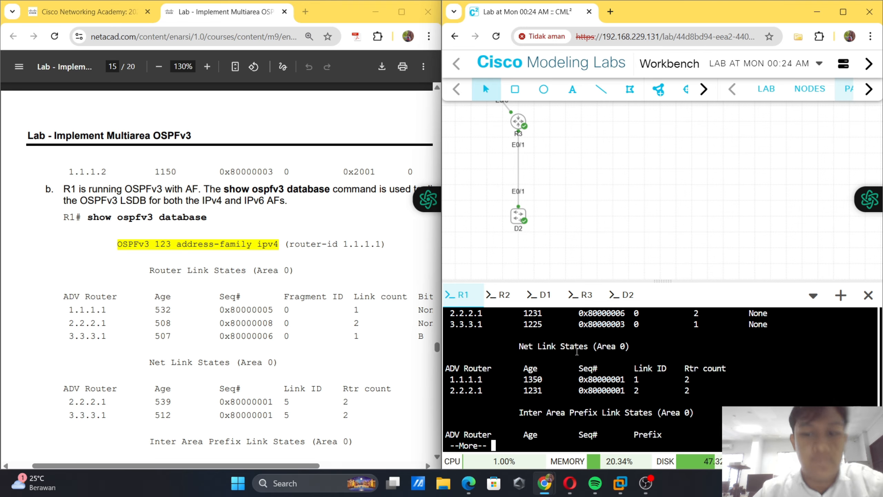
key(Return)
key(Return)
key(Return)
key(Return)
key(Return)
key(Return)
key(Return)
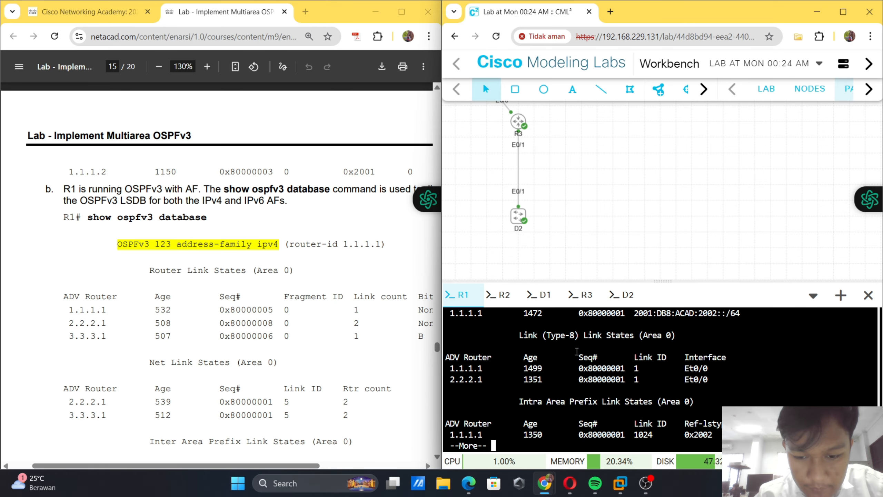
key(Return)
key(Return)
key(Return)
key(Return)
key(Return)
key(Return)
key(Return)
key(Return)
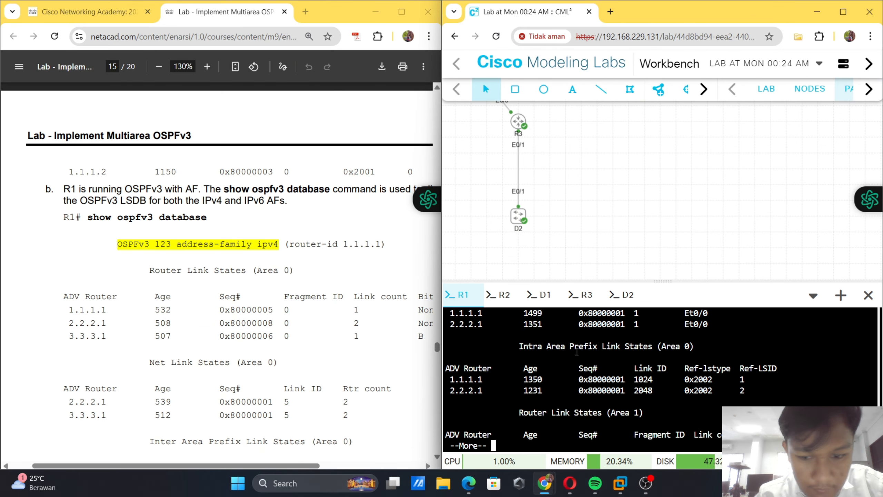
key(Return)
key(Return)
key(Return)
key(Return)
key(Return)
key(Return)
key(Return)
key(Return)
key(Return)
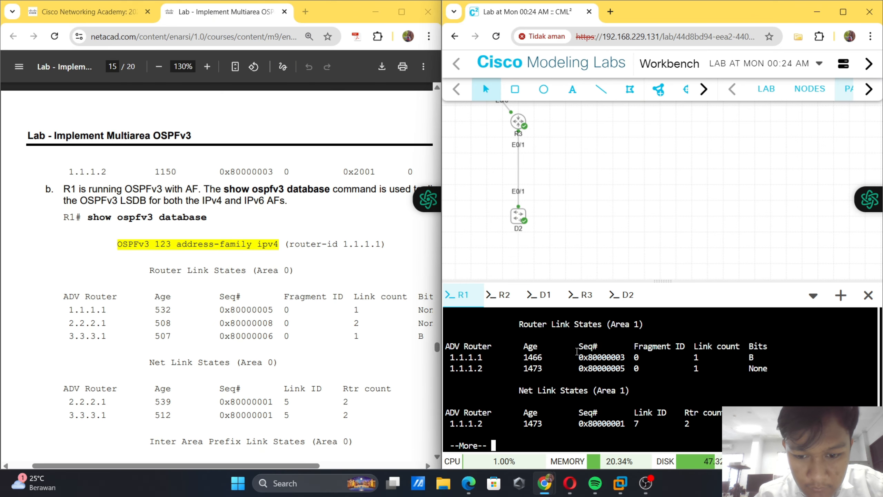
key(Return)
key(Return)
key(Return)
key(Return)
key(Return)
key(Return)
key(Return)
key(Return)
key(Return)
key(Return)
key(Return)
key(Return)
key(Return)
key(Return)
key(Return)
key(Return)
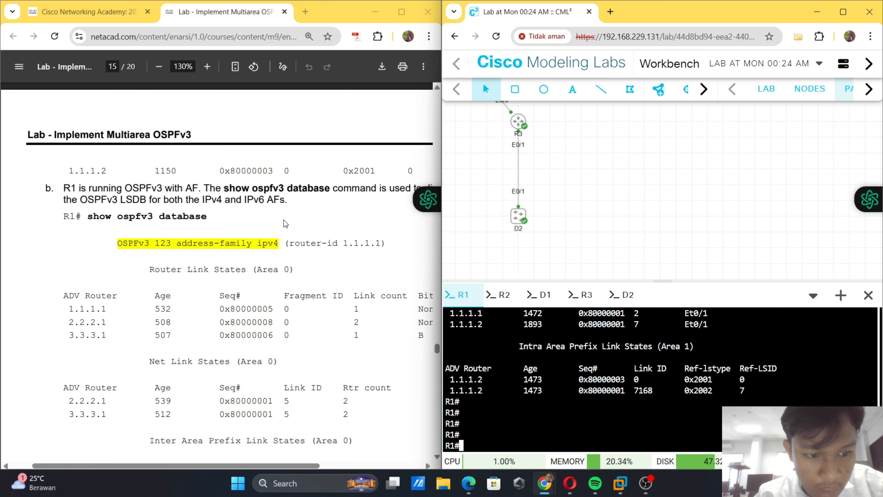
- Compare the area 0 and area 1 link states in R1's OSPFv3 database with the lab guide's sample output
scroll(284, 219, down, 15)
scroll(284, 219, down, 15)
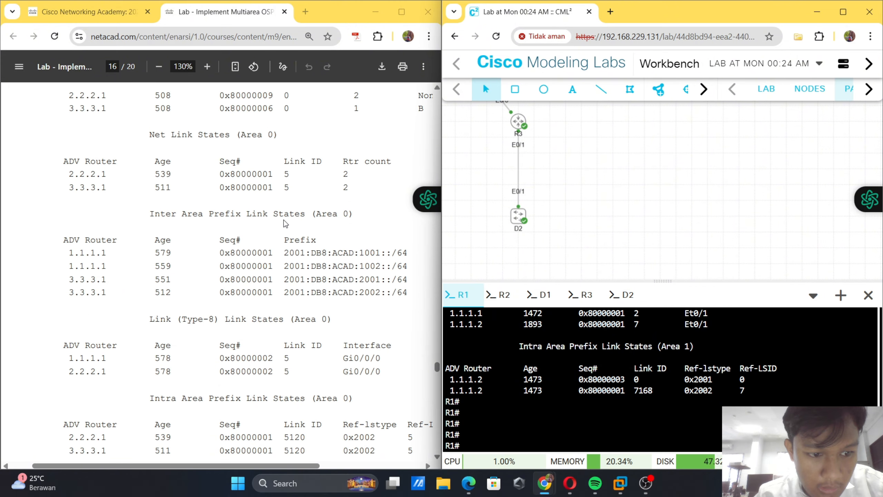
scroll(284, 219, down, 10)
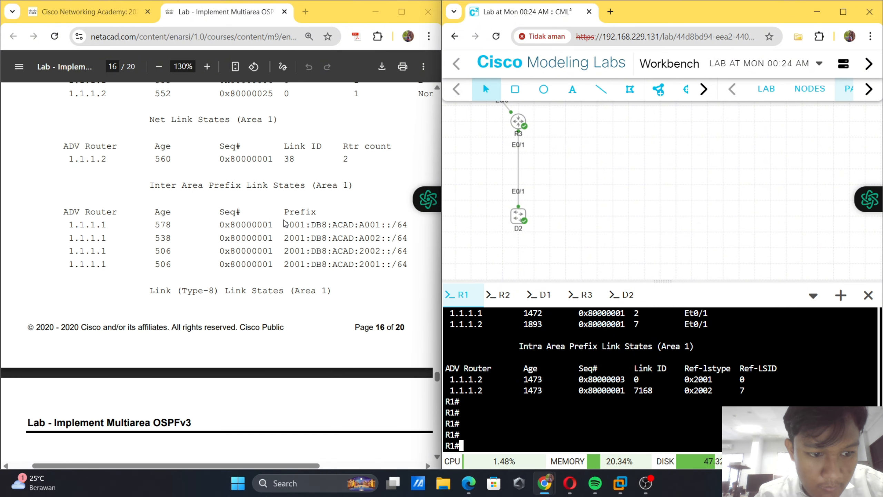
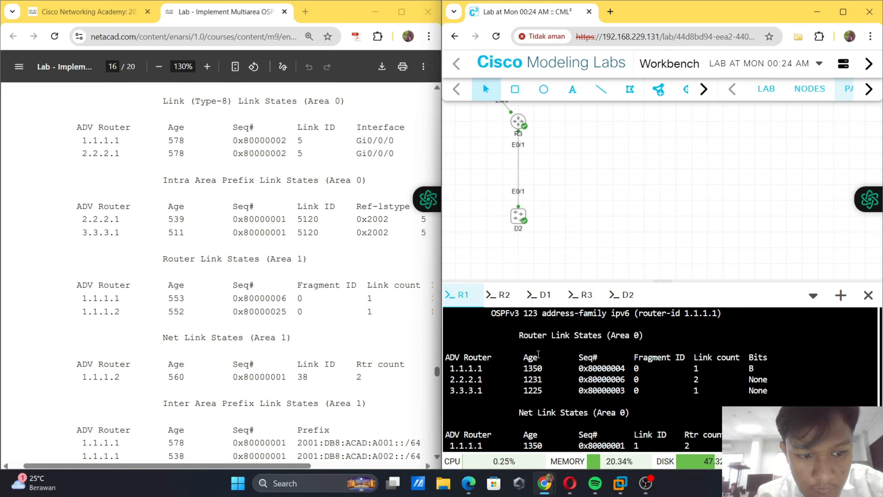
scroll(538, 354, down, 2)
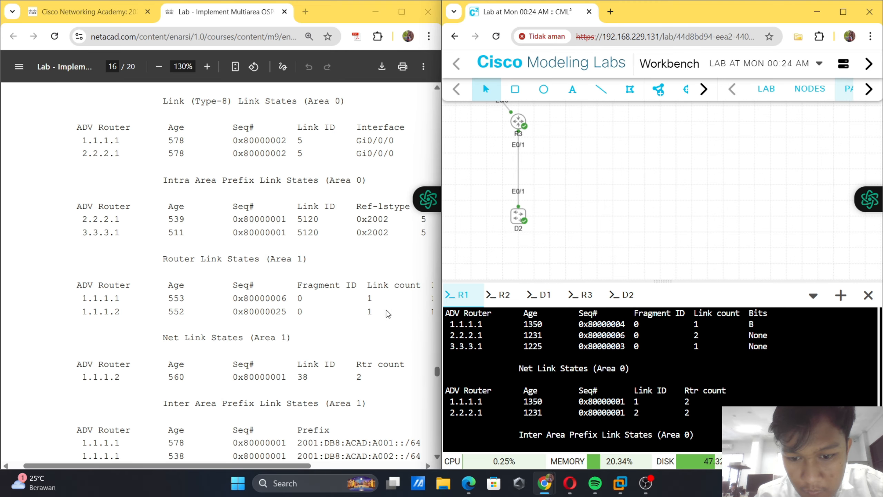
scroll(306, 272, down, 6)
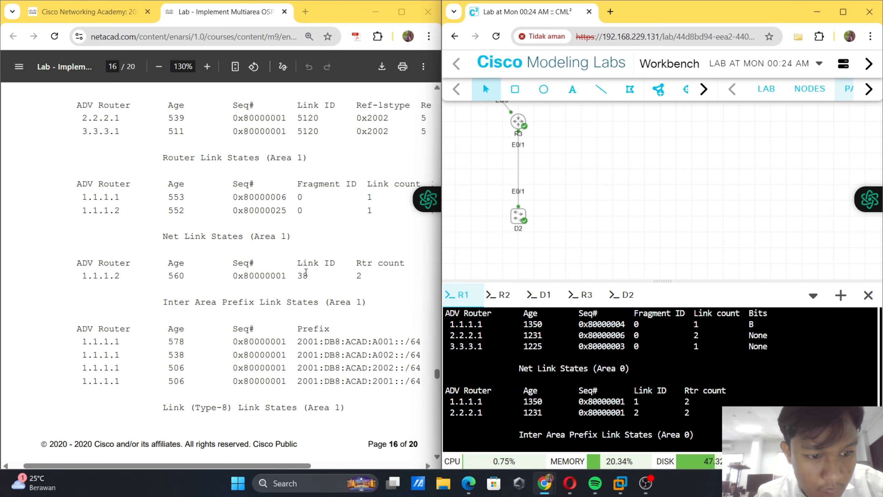
scroll(306, 272, up, 20)
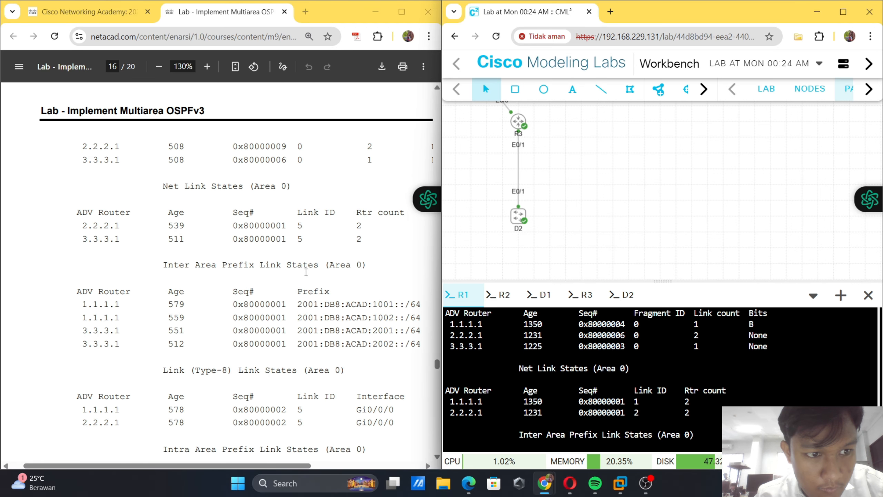
scroll(331, 291, up, 12)
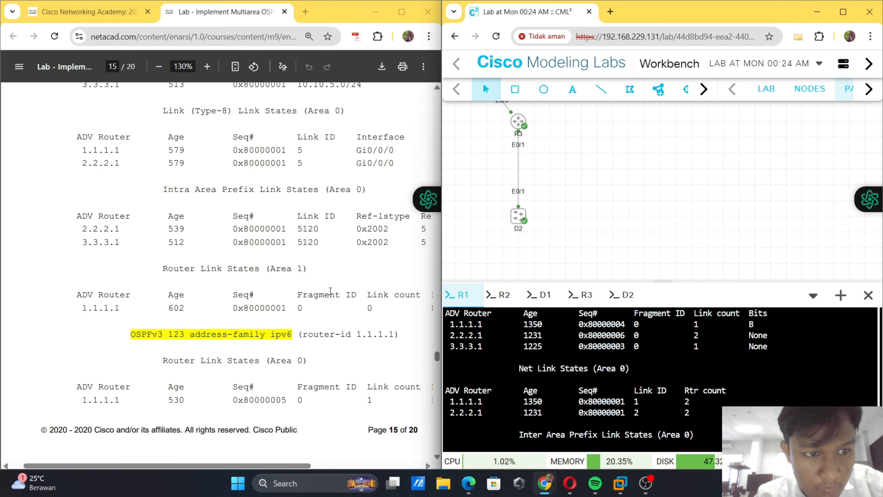
- Proceed to the lab guide's Part 5, Step 1 on passive interfaces and enter global configuration mode on D1
scroll(330, 291, down, 20)
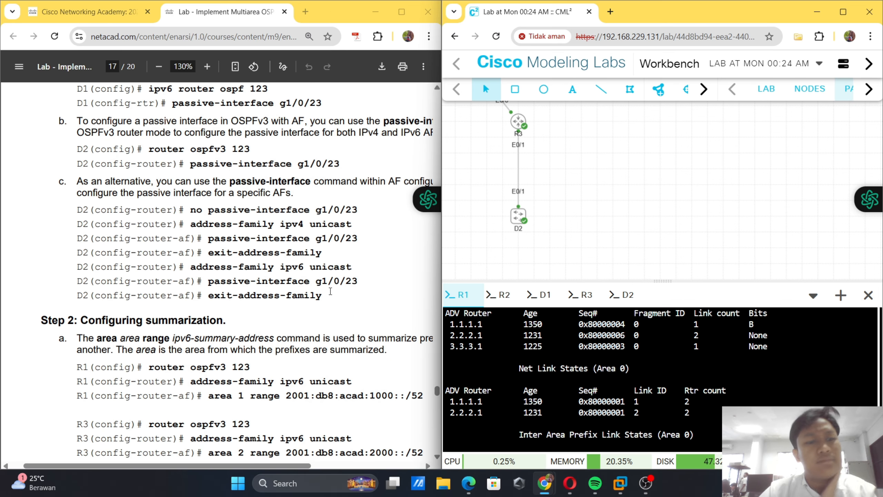
scroll(330, 291, up, 4)
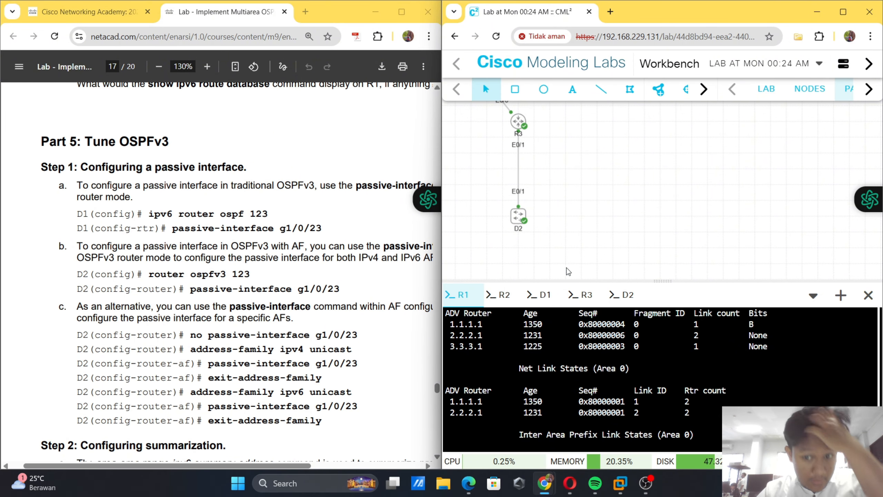
click(548, 291)
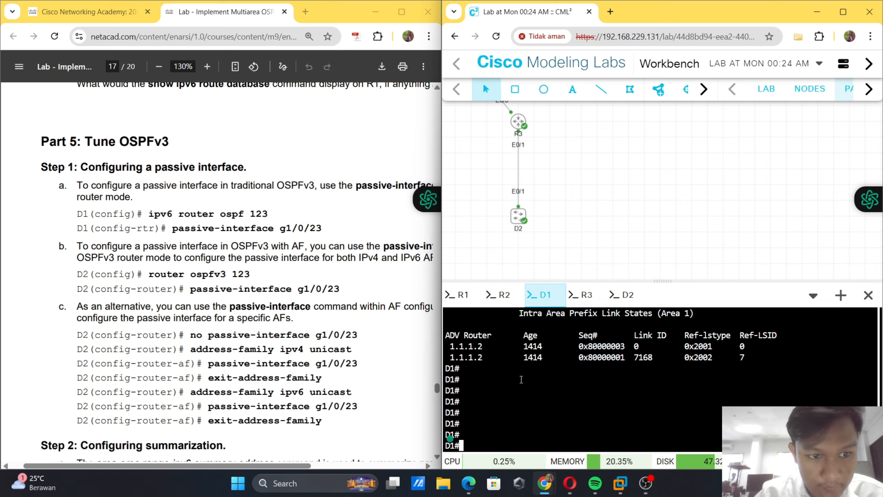
text(con te)
key(BackSpace)
key(BackSpace)
key(BackSpace)
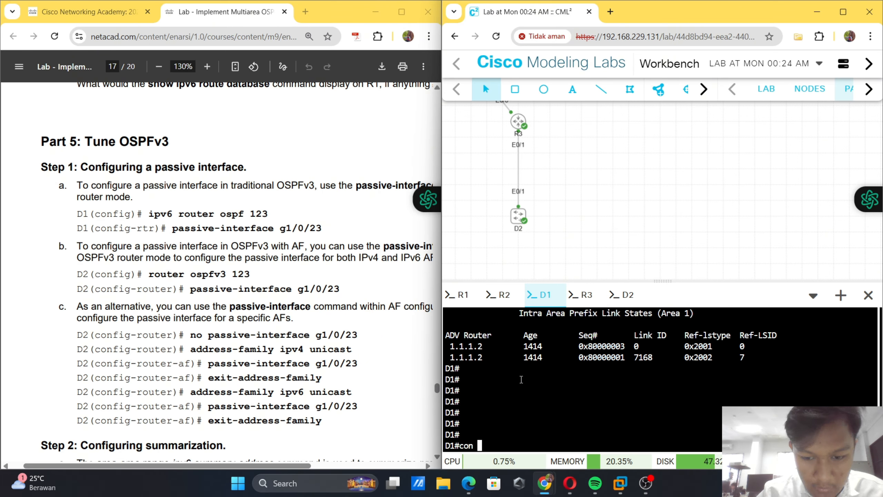
text(f ter)
key(Tab)
key(Return)
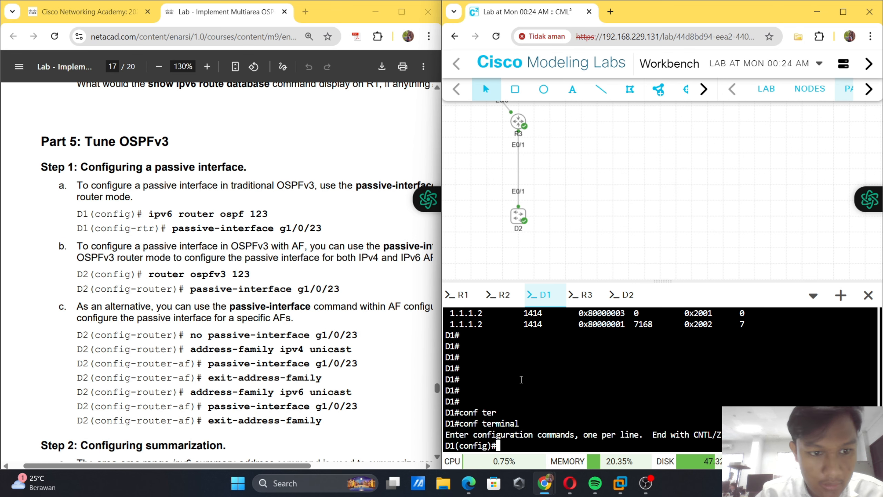
- Enter router configuration mode for OSPFv3 process 123 on D1 with ipv6 router ospf 123
text(iv)
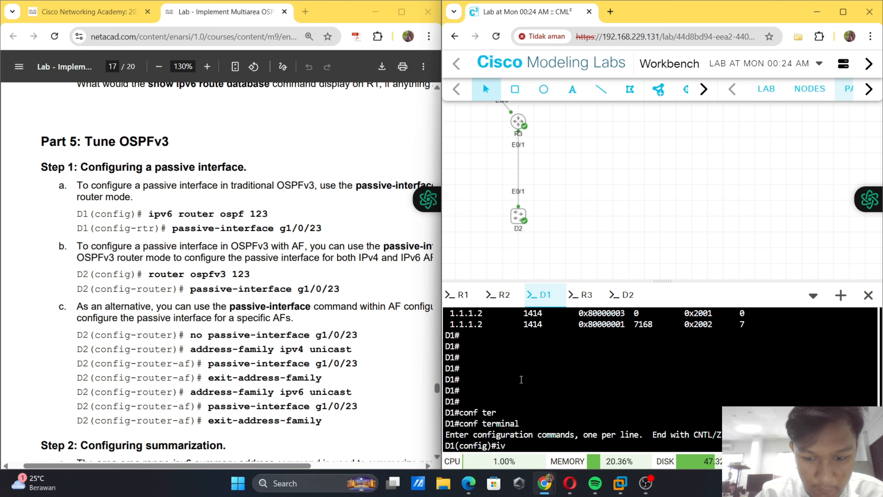
key(BackSpace)
text(pv)
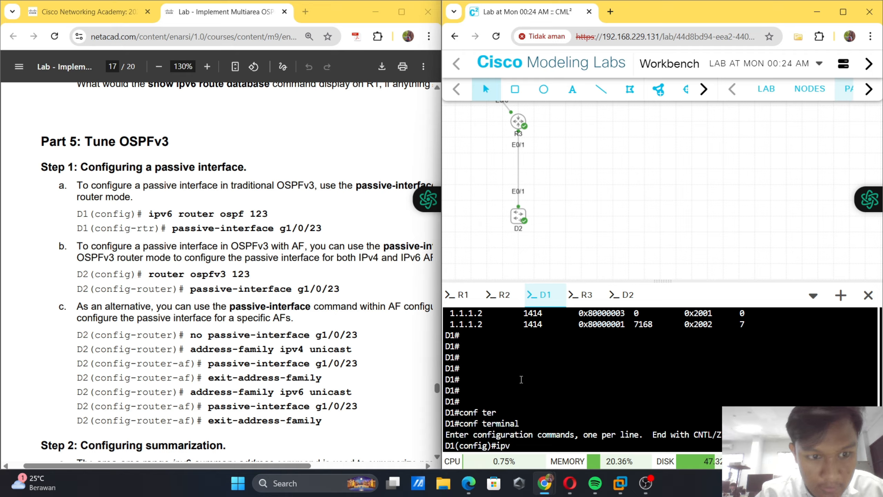
text(6 ro)
key(Tab)
text(uteu)
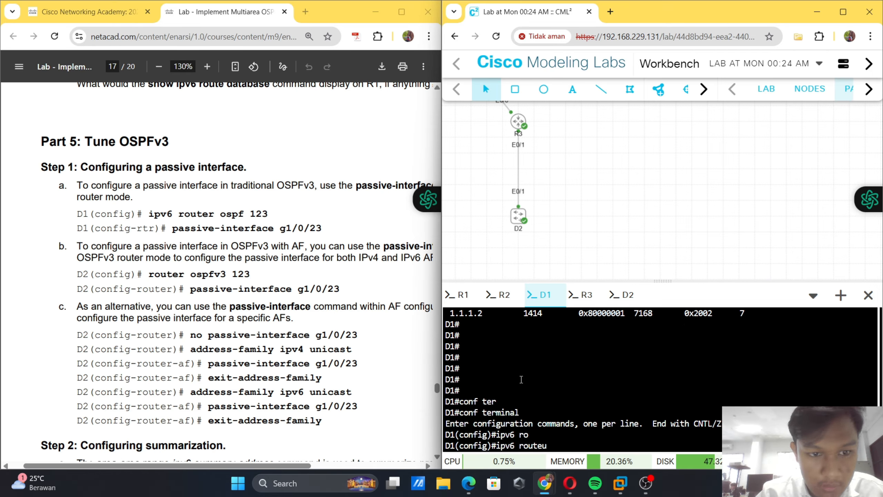
key(Tab)
text(r o)
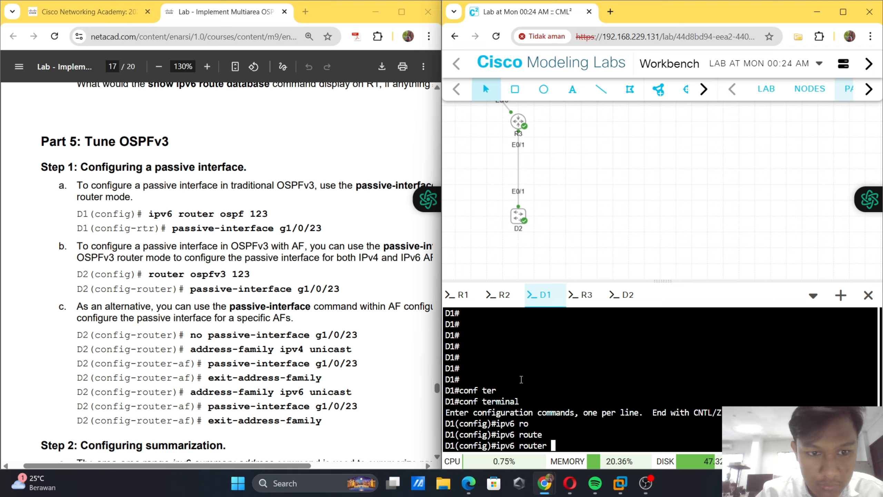
text(s)
key(Tab)
text(pf 123)
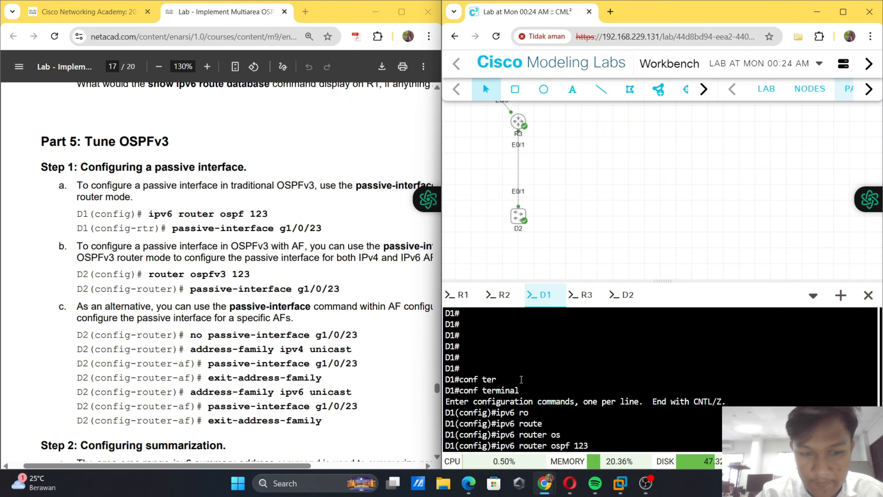
key(Return)
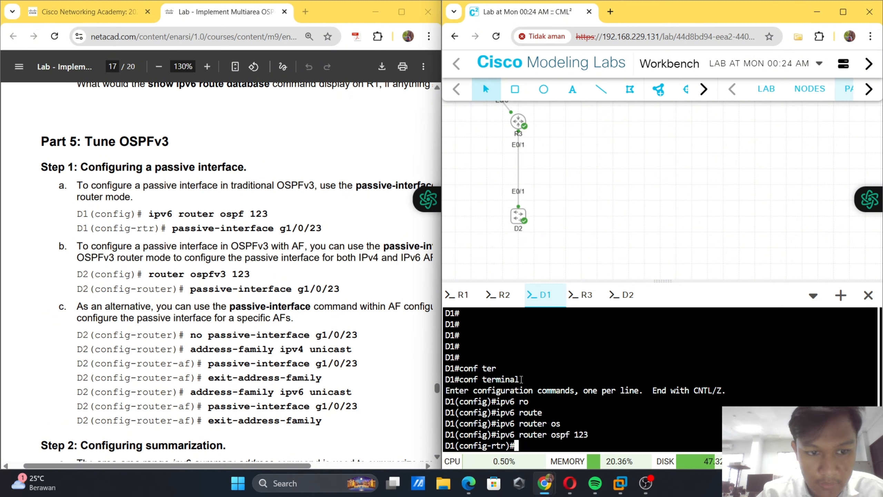
- Make interface e0/3 passive in D1's OSPFv3 process with passive-interface e0/3
text(pas)
key(Tab)
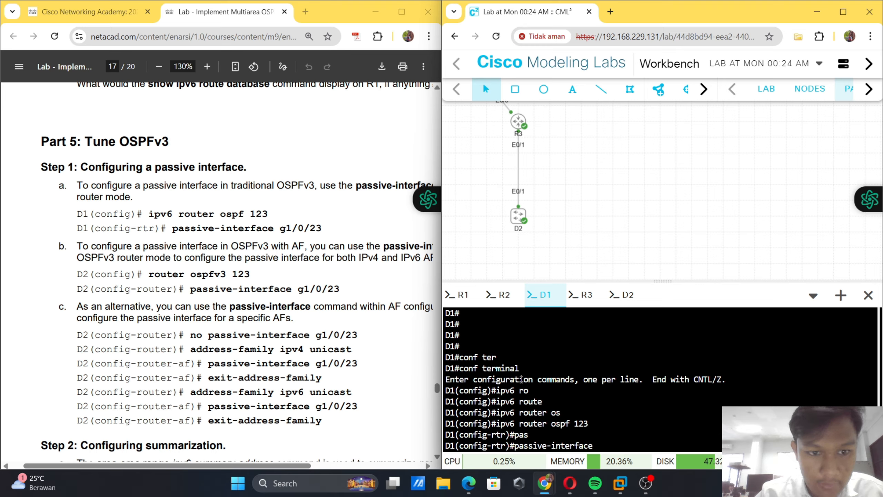
text(e)
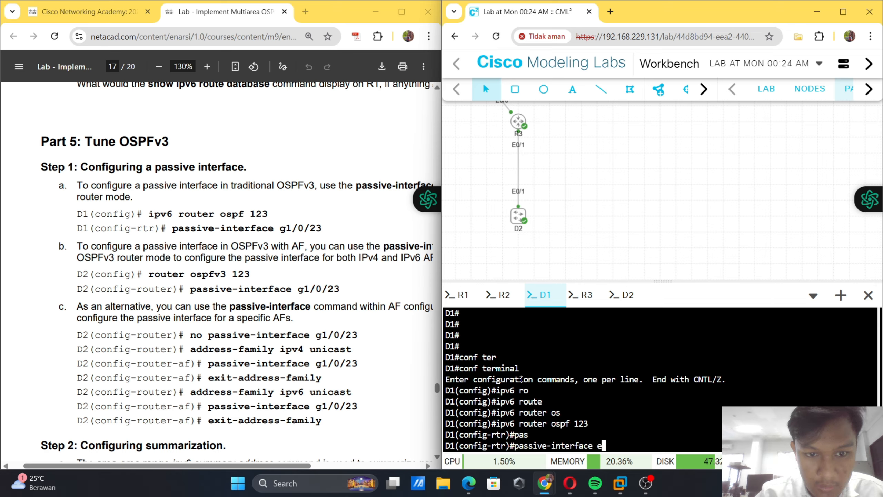
text(0.)
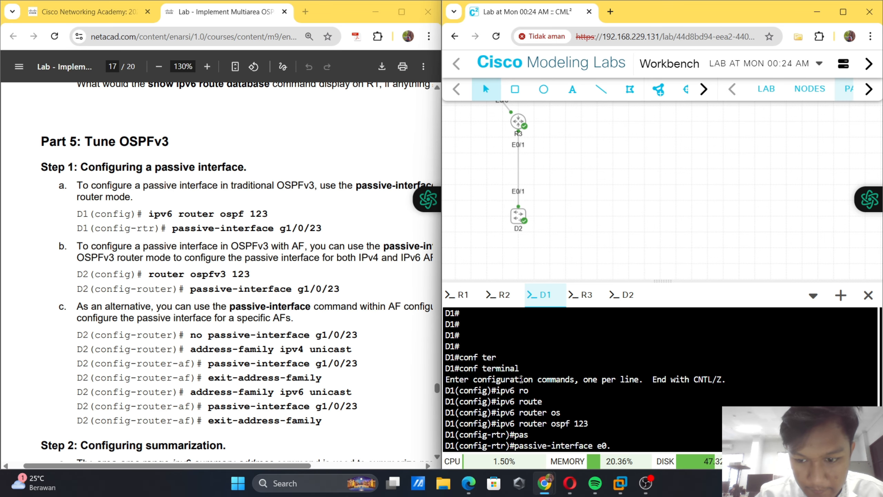
key(BackSpace)
text(/3)
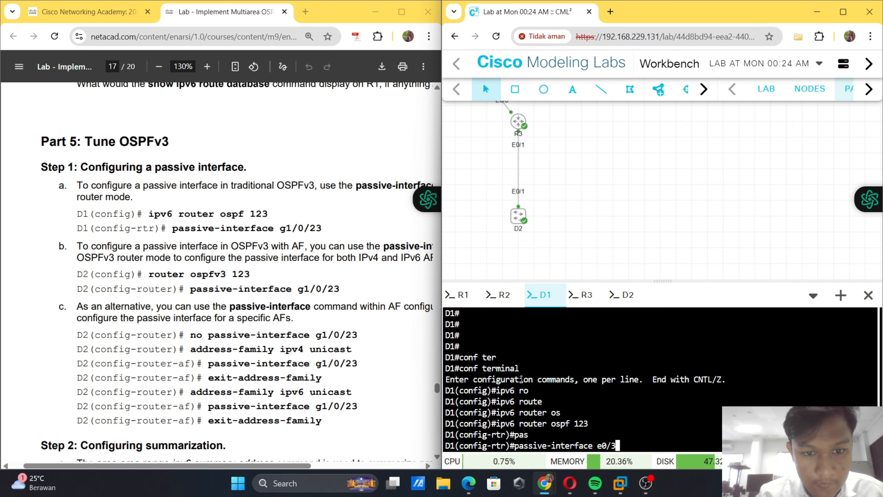
key(Return)
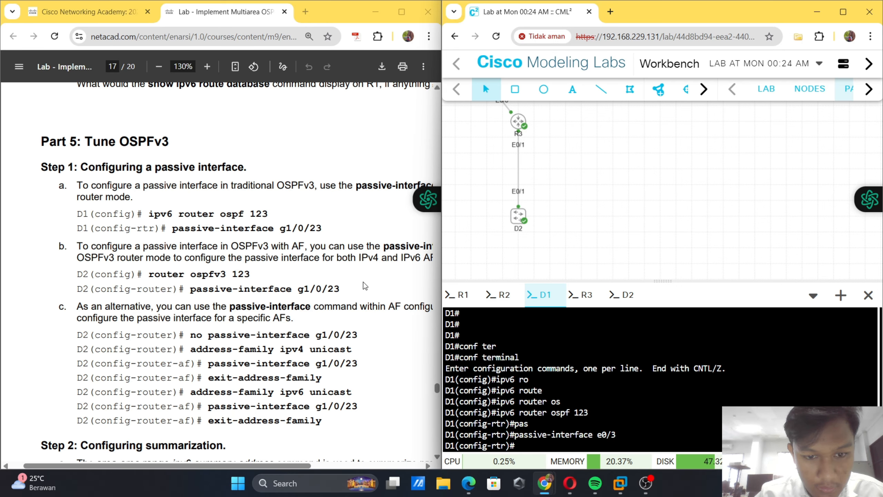
- Switch to D2's console, exit interface configuration, and enter OSPFv3 process 123 with router ospfv3 123
click(622, 295)
text(exit)
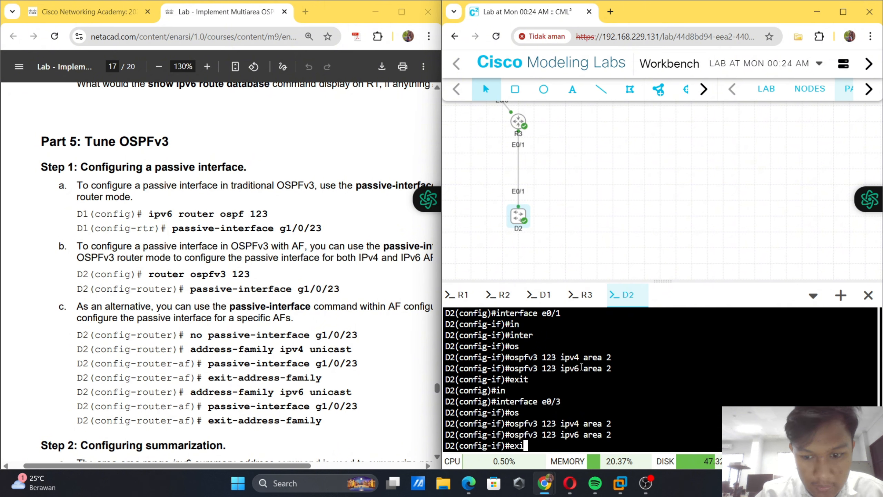
key(Return)
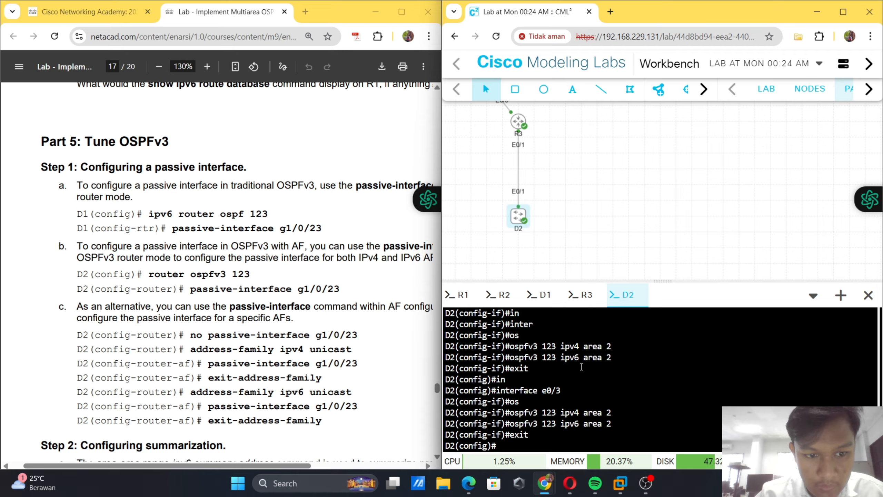
text(ro)
key(Tab)
text(uter )
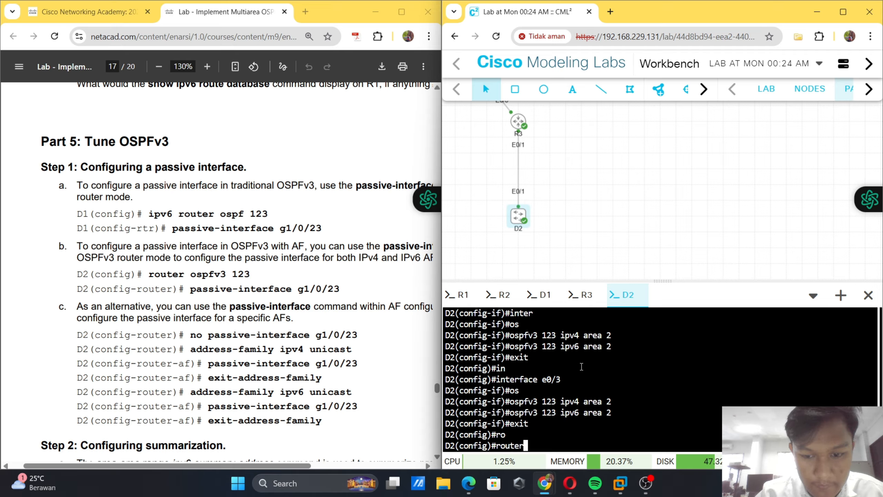
text(os)
key(Tab)
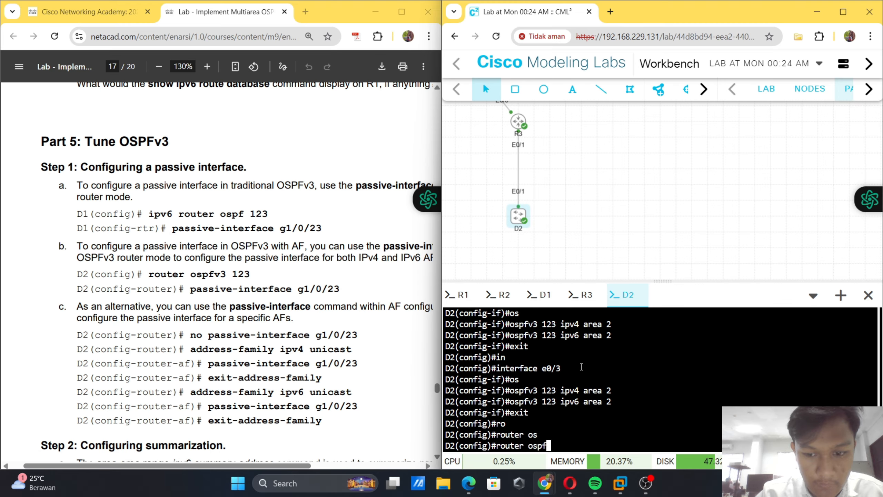
text(pfv3 123)
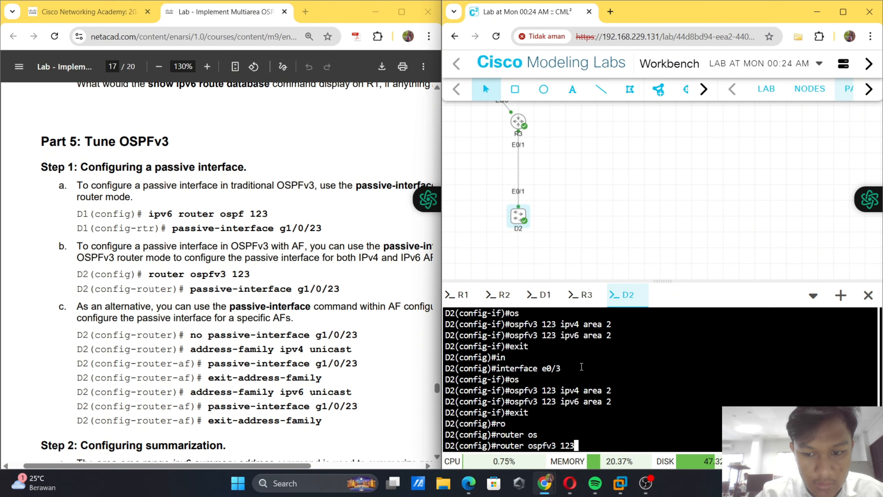
key(Return)
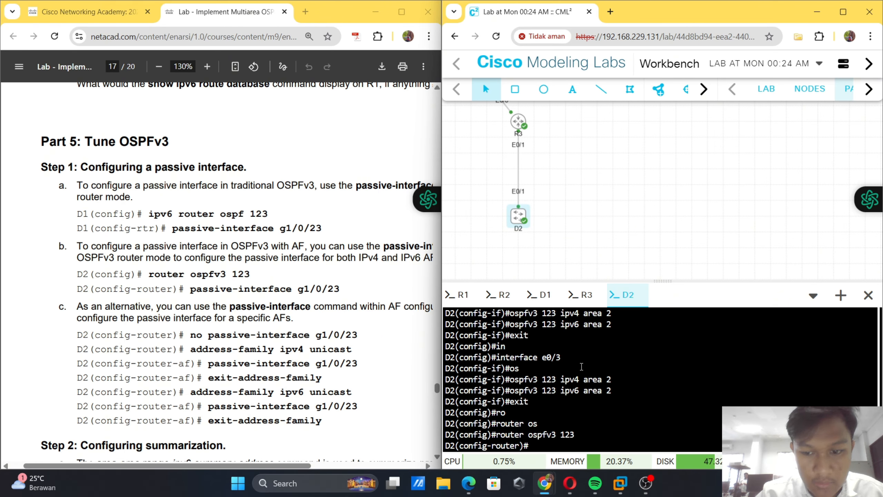
- Make e0/3 passive for both address families on D2 with passive-interface e0/3
text(pas)
key(Tab)
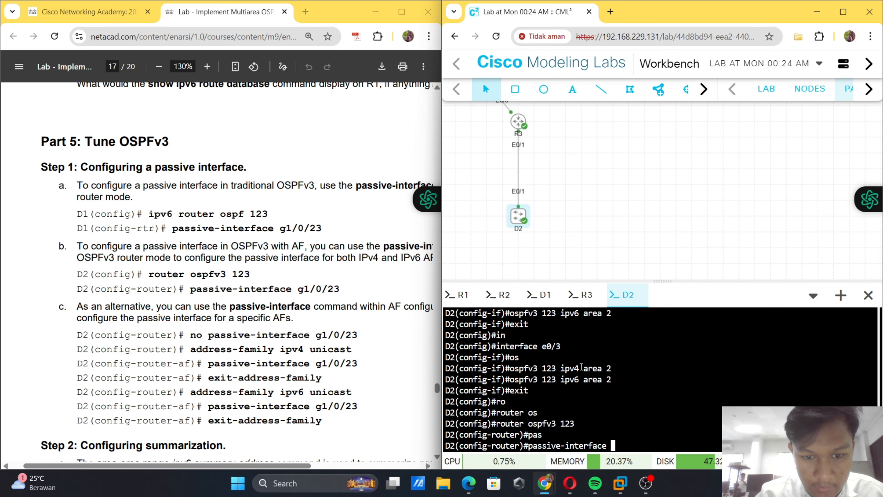
text(e0/)
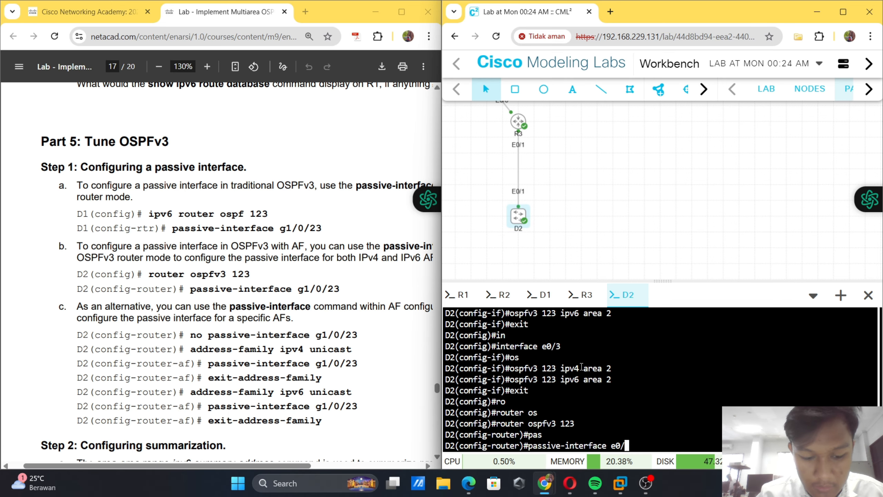
text(3)
key(Return)
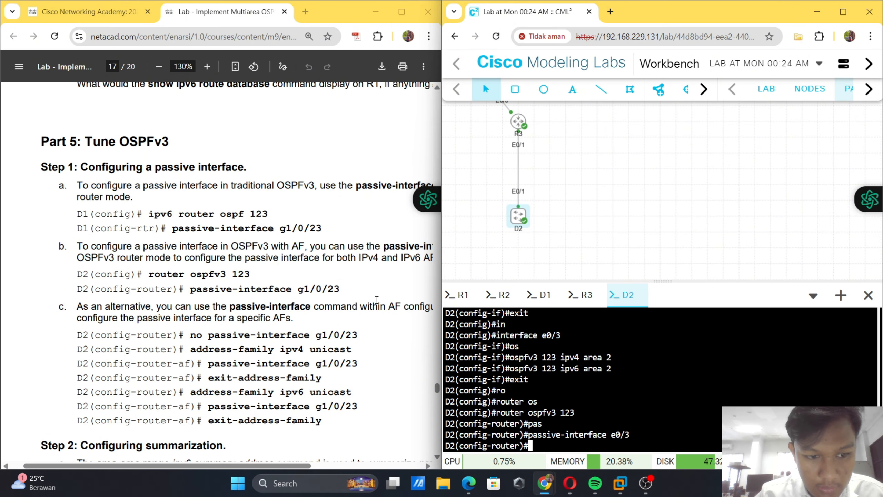
- Remove the process-level passive setting from D2's e0/3 with no passive-interface e0/3
scroll(377, 300, down, 2)
text(n)
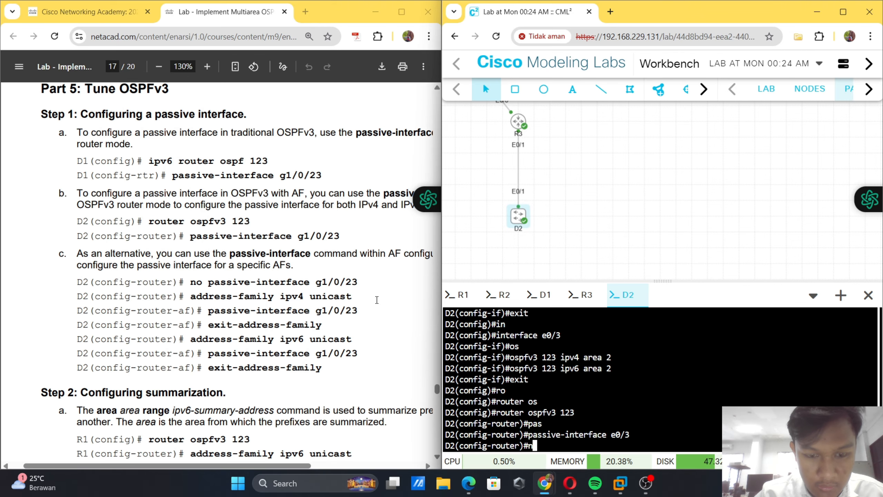
text(o pas)
key(Tab)
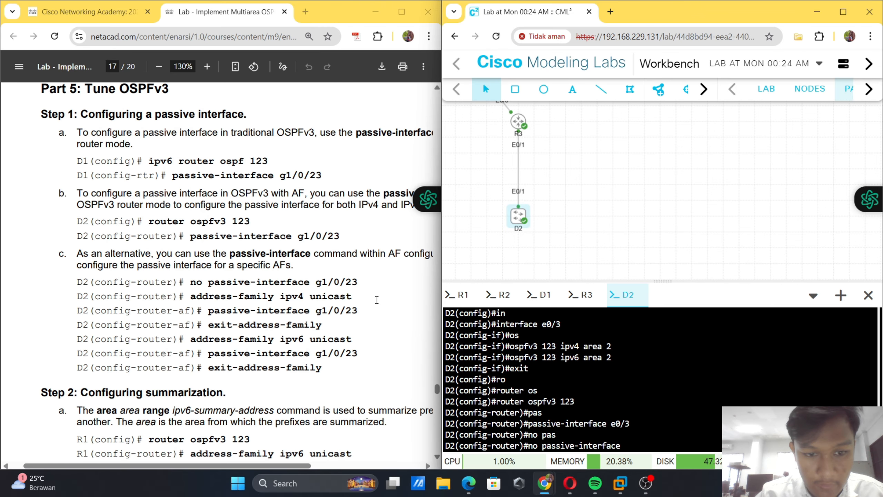
text(e0/3)
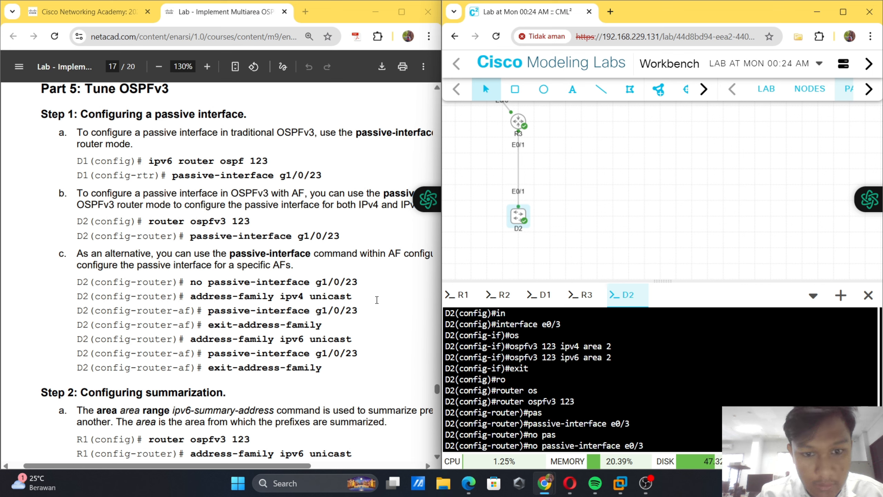
key(Return)
- Enter the IPv4 unicast address family of D2's OSPFv3 process with address-family ipv4 unicast
text(ad)
key(Tab)
text(d)
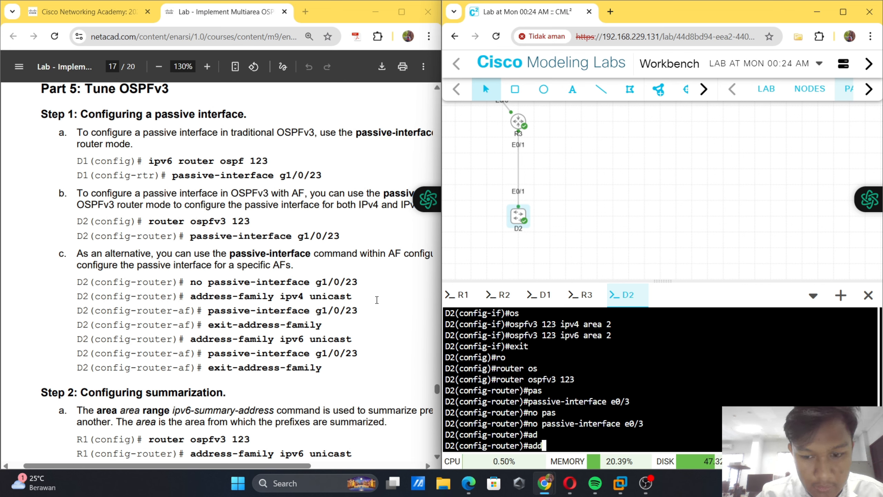
key(Tab)
text(r)
key(Tab)
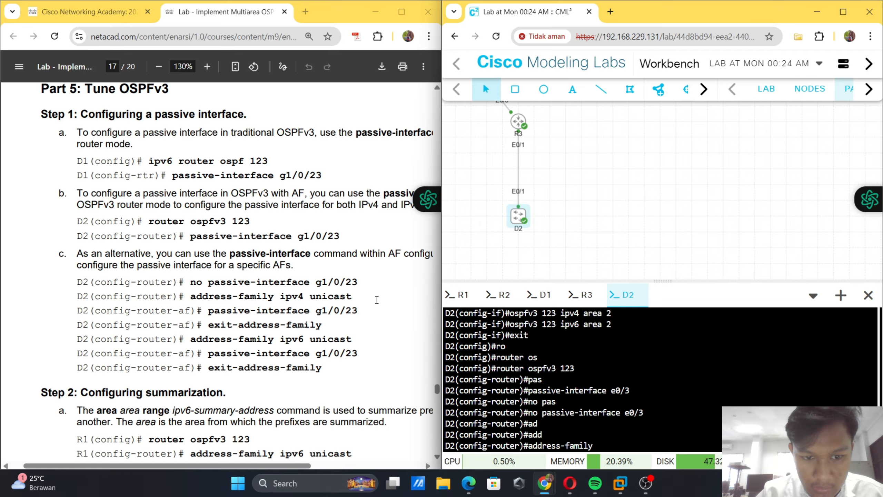
text(ipv4 )
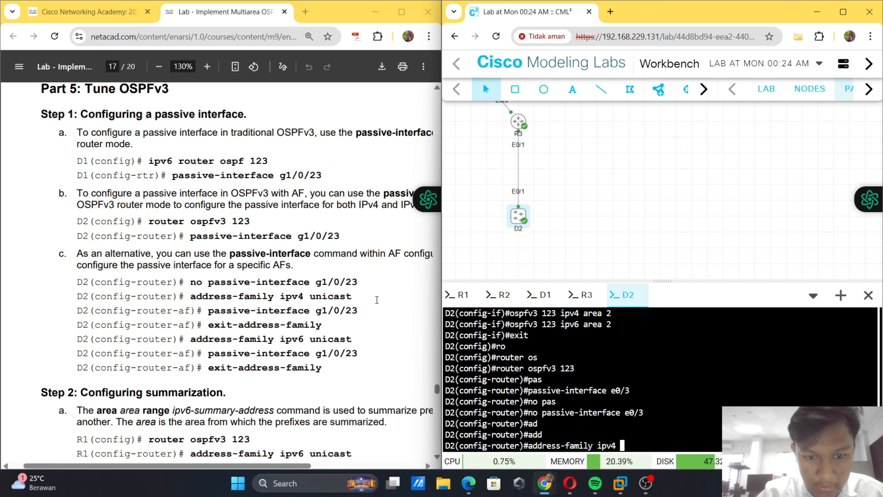
text(un)
key(Tab)
key(Return)
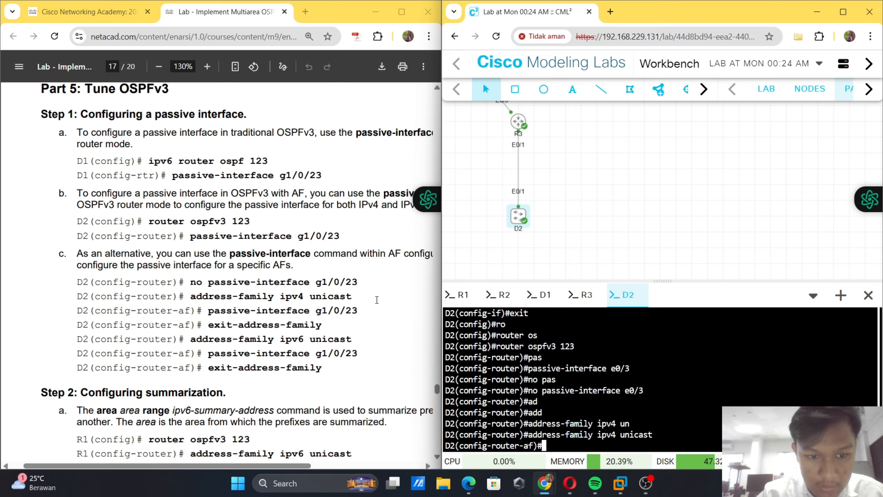
- Make e0/3 passive in D2's IPv4 address family, and leave it with exit-address-family
text(pass)
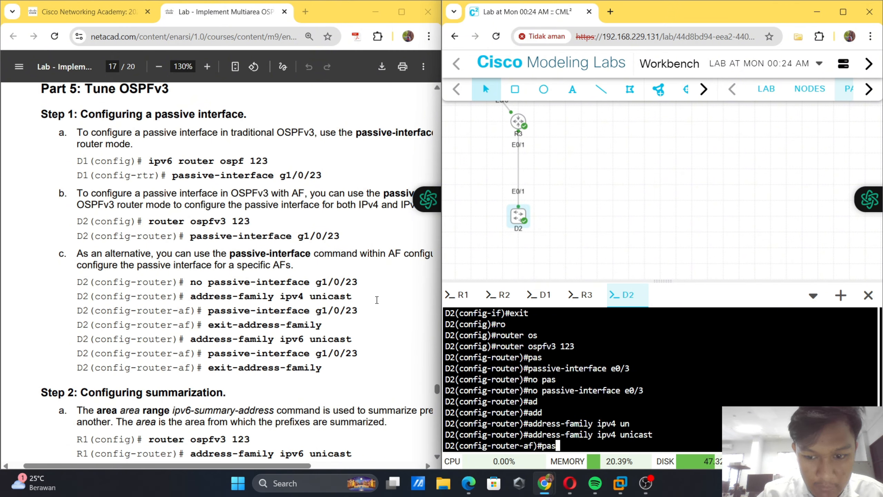
key(Tab)
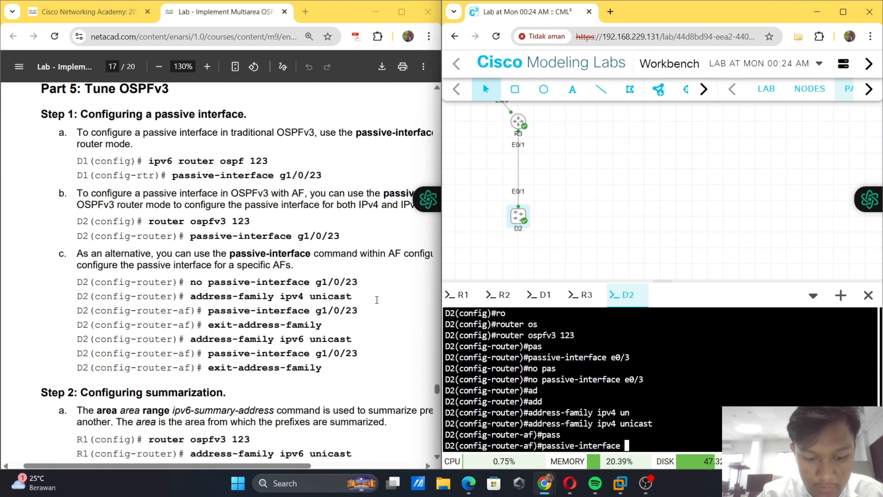
text(e0)
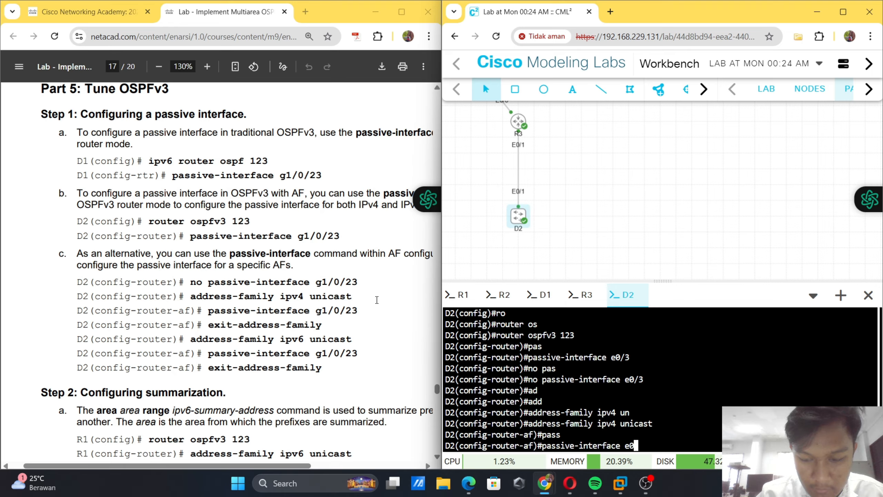
text(/)
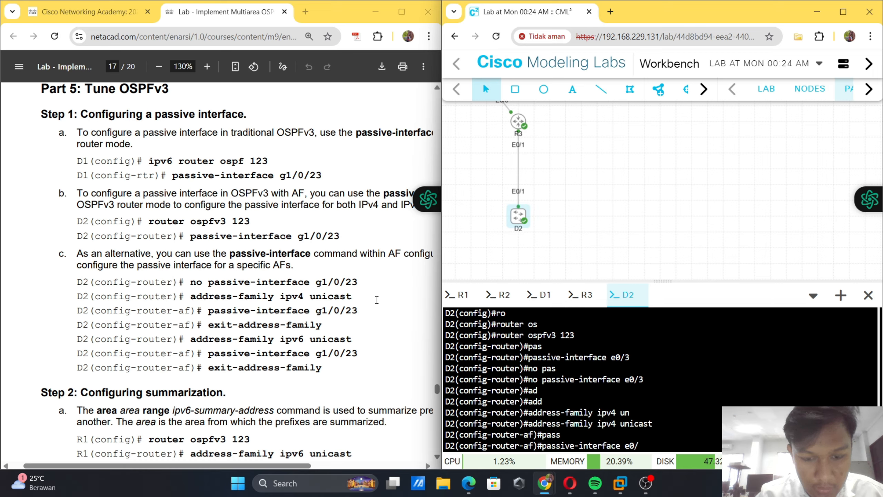
text(3)
key(Return)
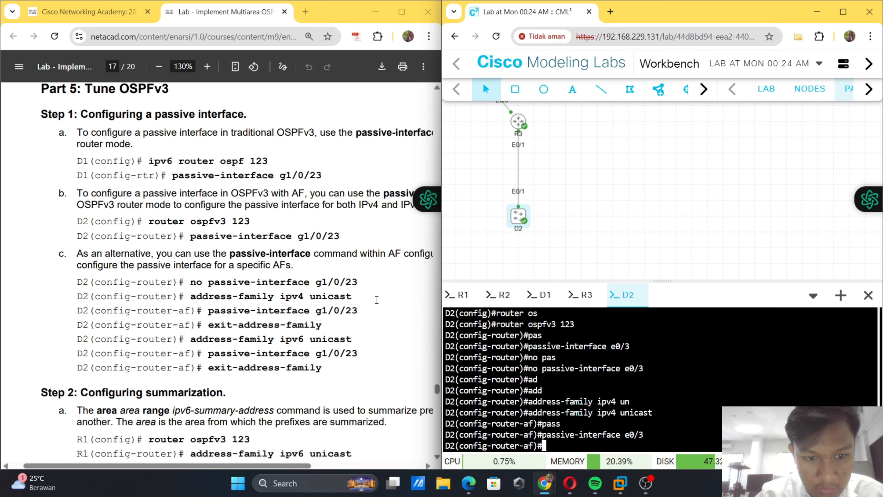
text(exit)
key(Tab)
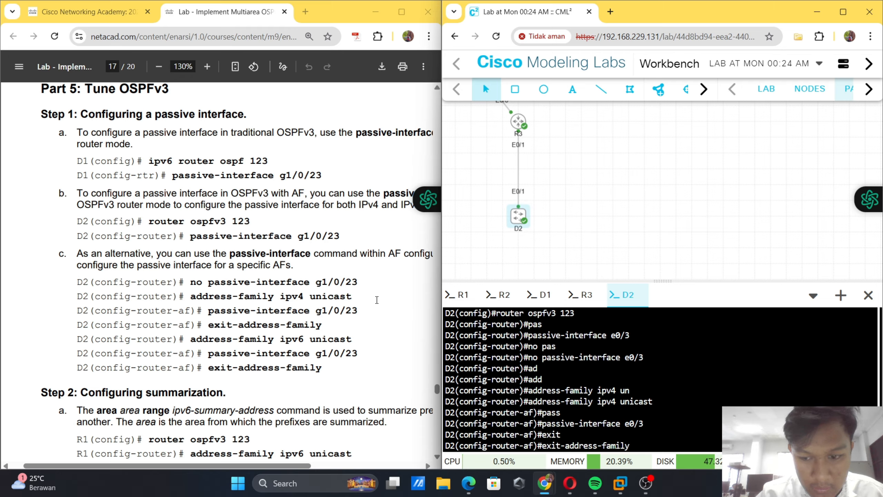
key(Return)
- Enter the IPv6 unicast address family of D2's OSPFv3 process with address-family ipv6 unicast
text(ad)
key(Tab)
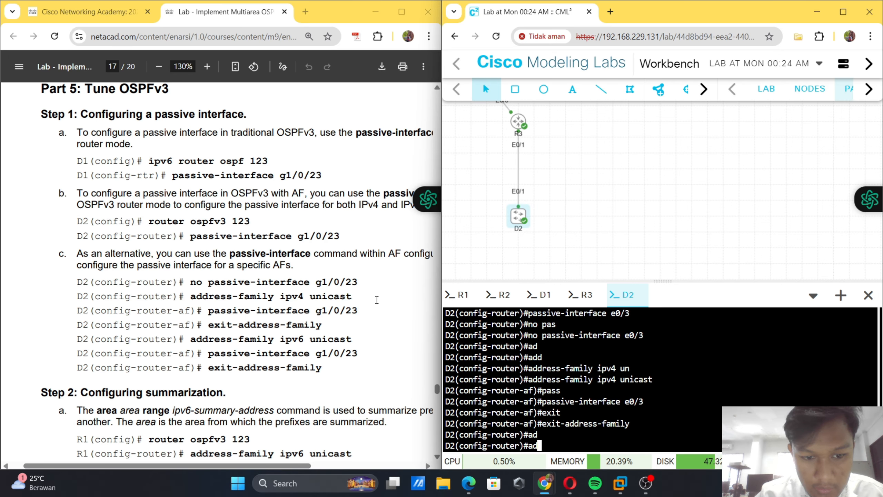
text(d)
key(Tab)
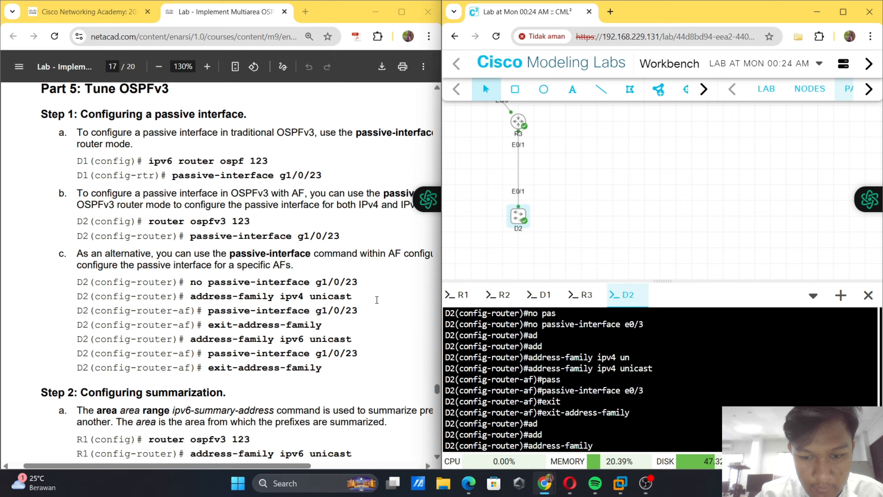
text(ipv)
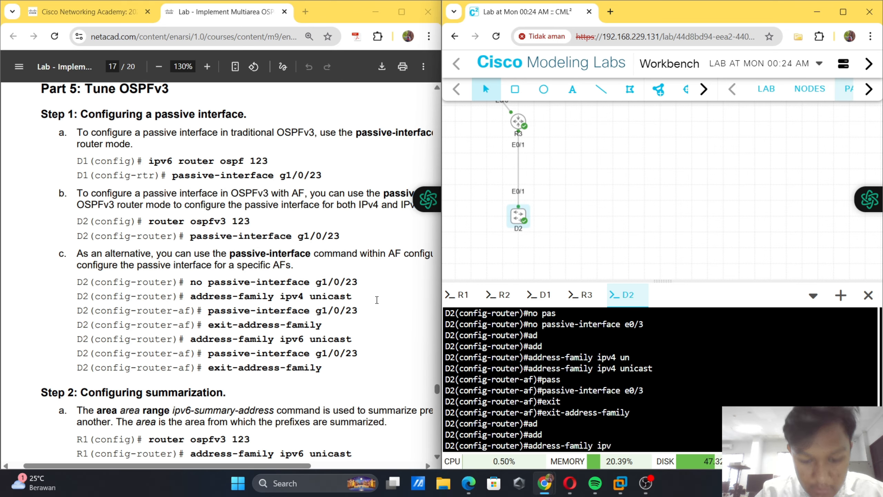
text(6 un)
key(Tab)
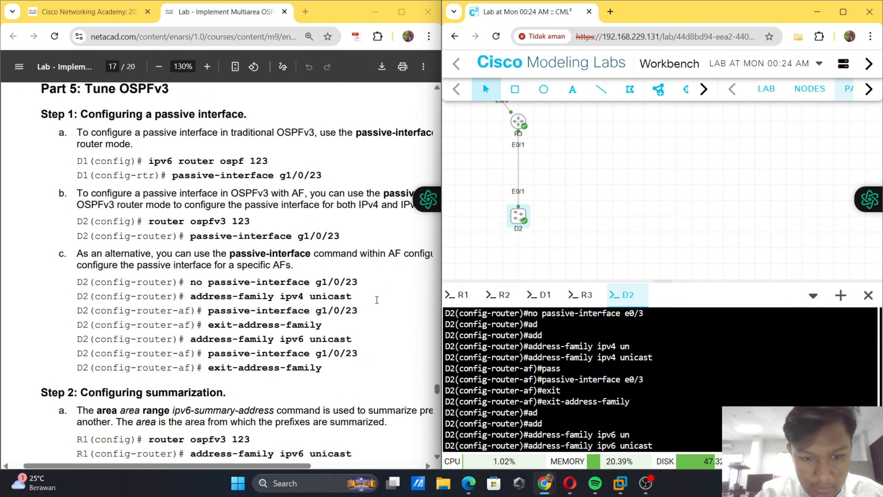
key(Return)
- Make e0/3 passive in D2's IPv6 address family, and leave it with exit-address-family
text(pas)
key(Tab)
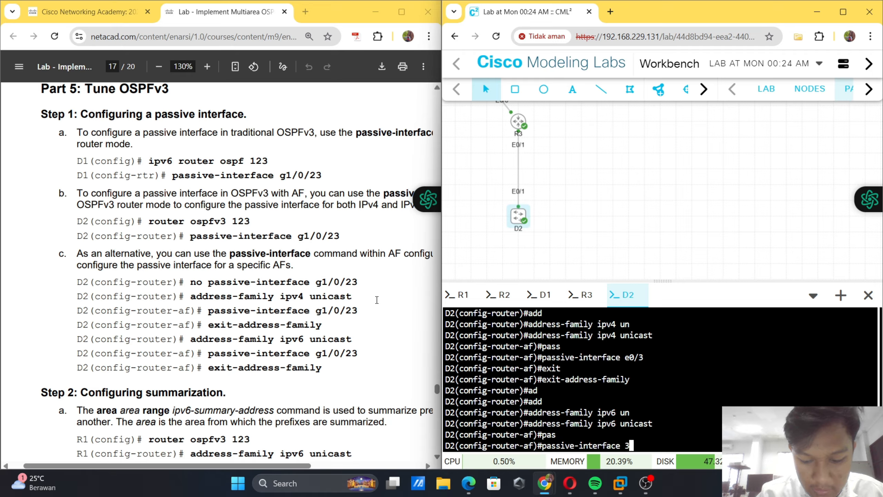
text(e0/)
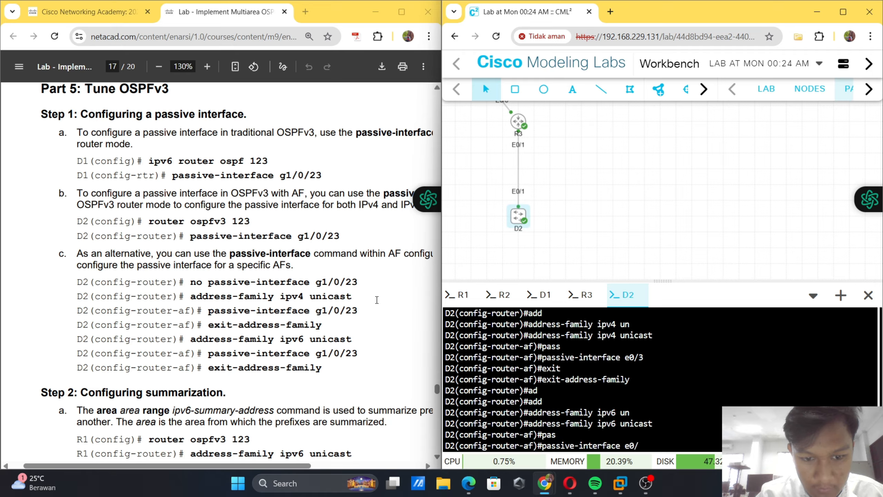
text(3)
key(Return)
text(e)
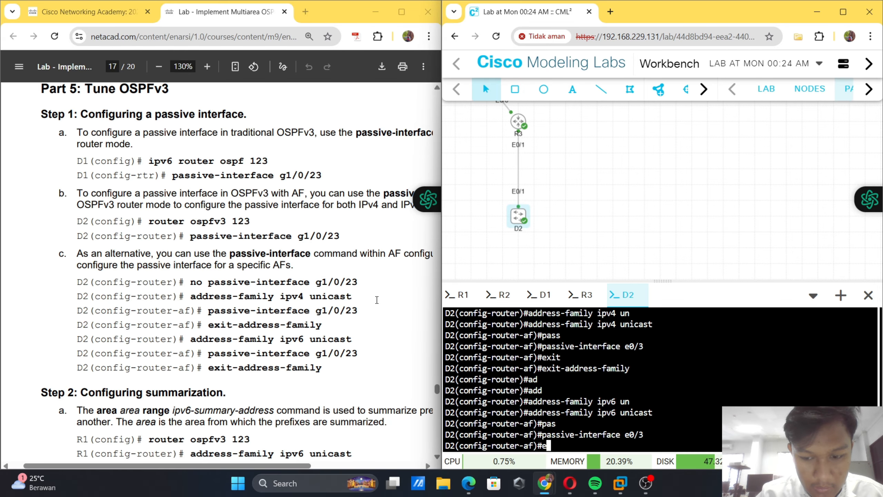
text(xit)
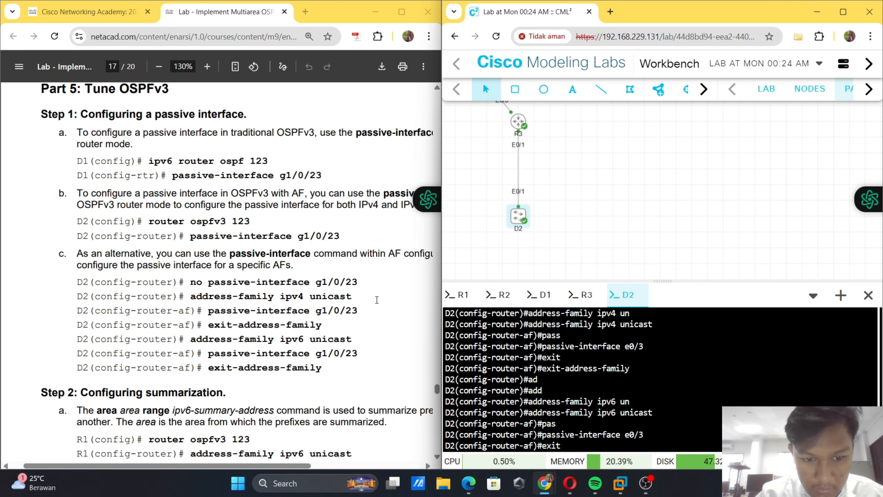
key(Tab)
key(BackSpace)
key(BackSpace)
key(Tab)
key(Return)
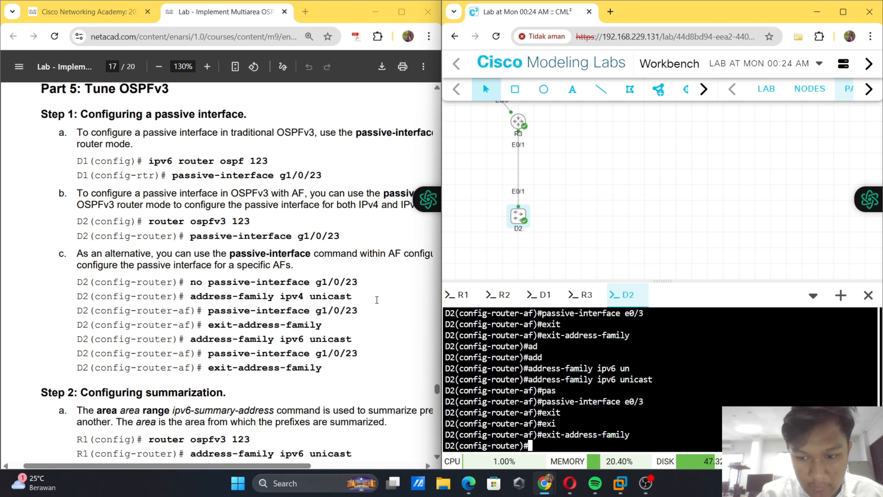
- Switch to R1's console and enter global configuration mode with conf terminal
scroll(244, 259, down, 5)
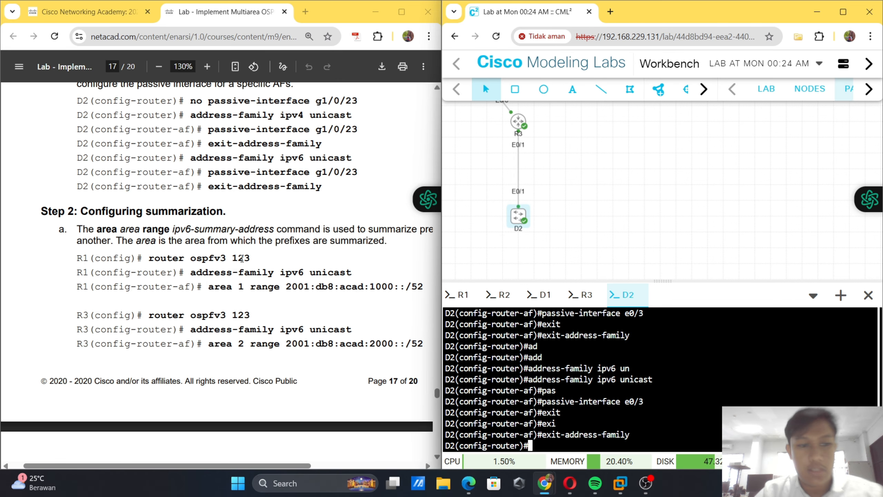
scroll(242, 259, down, 2)
click(461, 296)
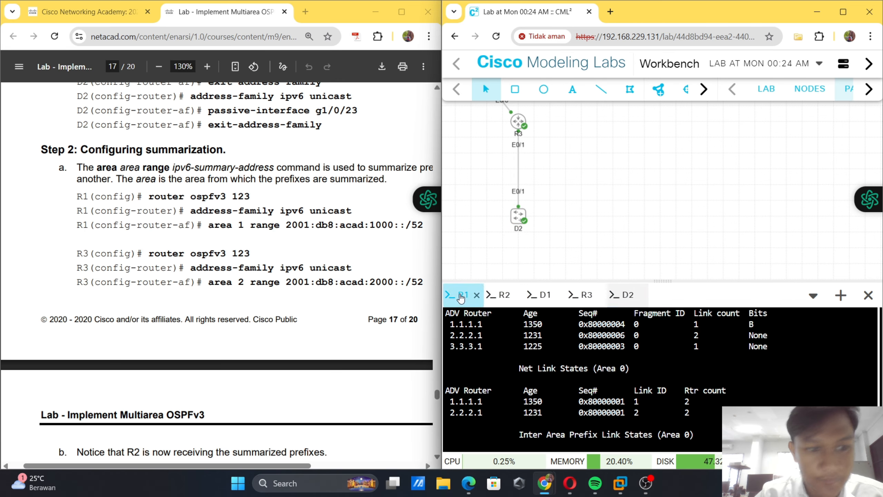
key(Return)
key(Return)
key(Return)
key(Return)
key(Return)
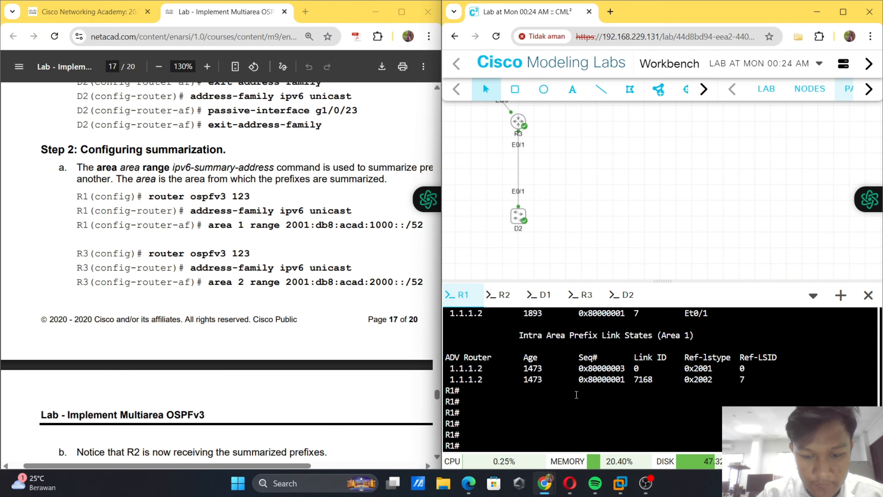
text(conf t)
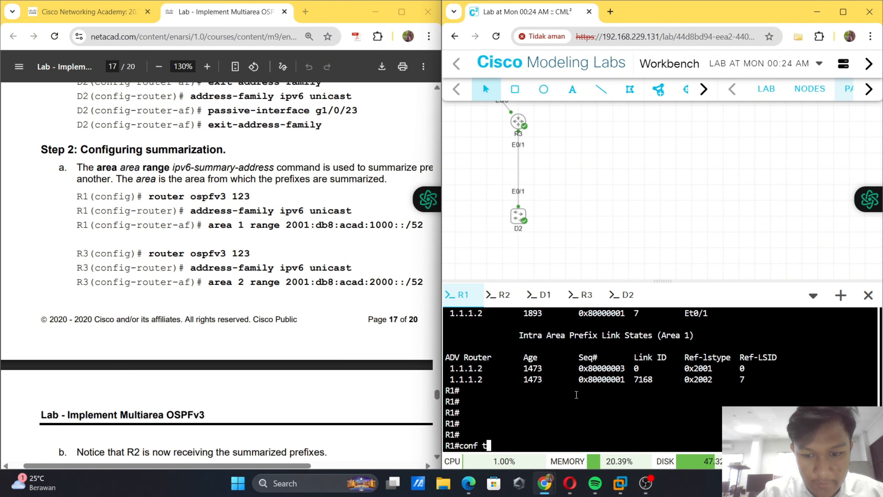
text(er)
key(Tab)
key(Return)
- Enter R1's OSPFv3 process 123 with router ospfv3 123
text(ro)
key(Tab)
text(ut)
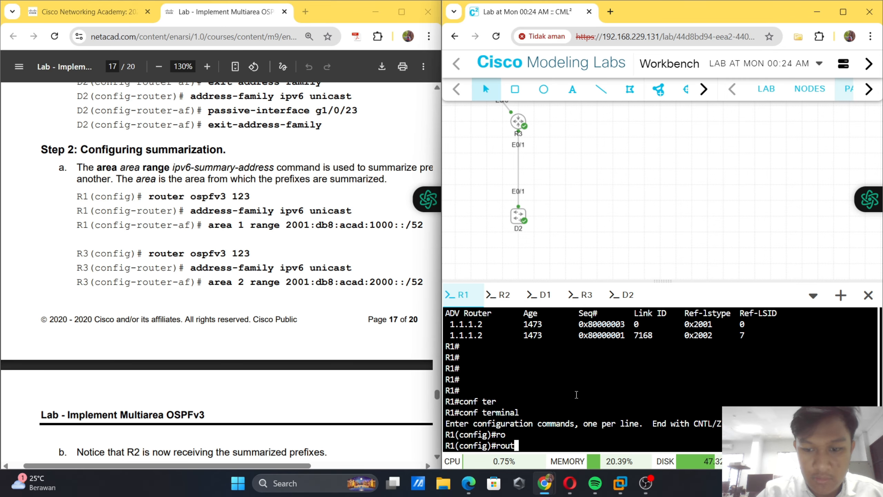
text(u)
key(Tab)
key(BackSpace)
text(er)
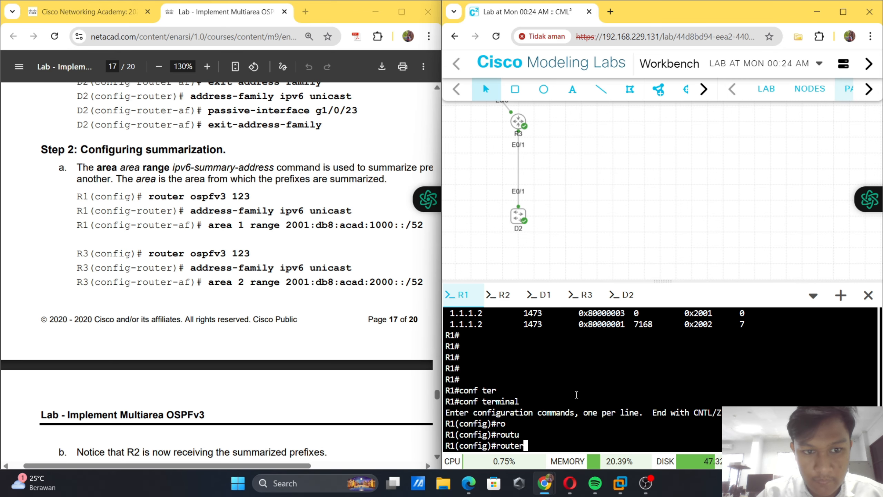
text( os)
key(Tab)
text(pf)
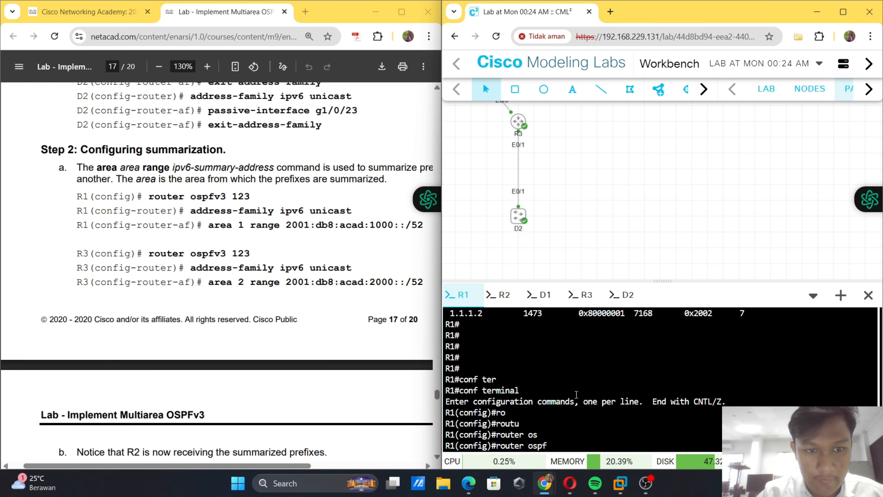
text(v3 123)
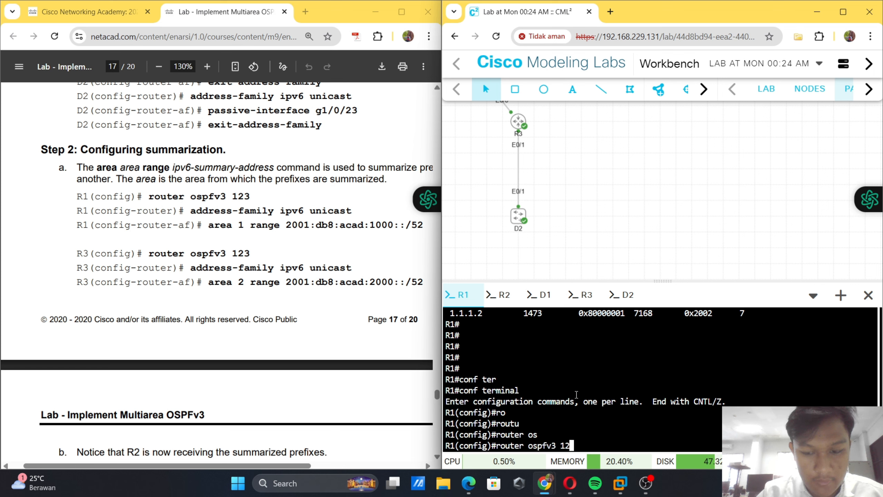
key(Return)
- Enter the IPv6 unicast address family of R1's OSPFv3 process with address-family ipv6 unicast
text(ad)
key(Tab)
text(d)
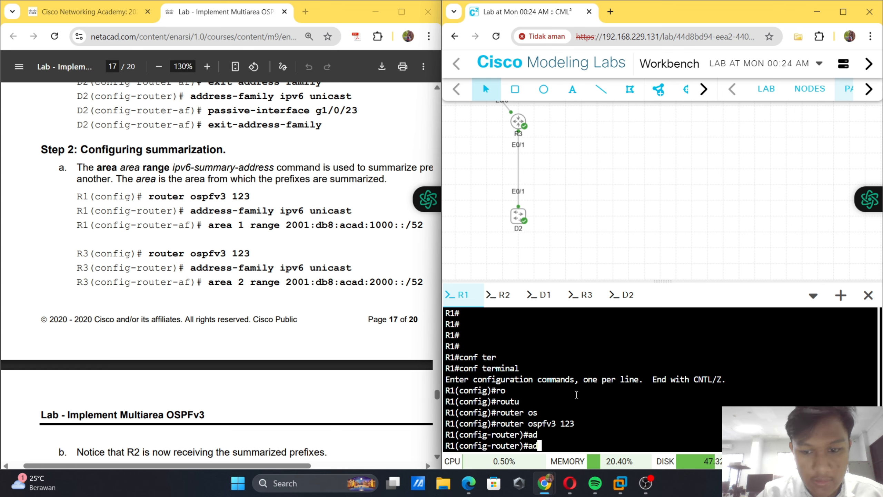
key(Tab)
text(ipv)
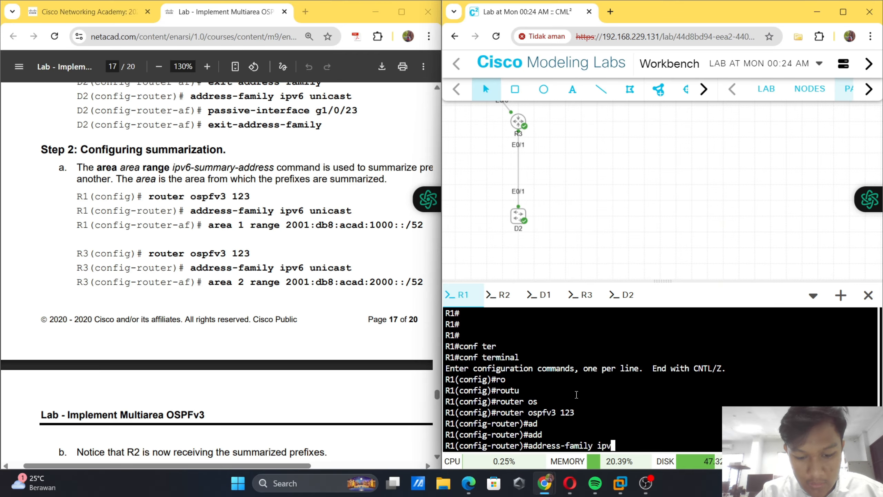
text(6 un)
key(Tab)
key(Return)
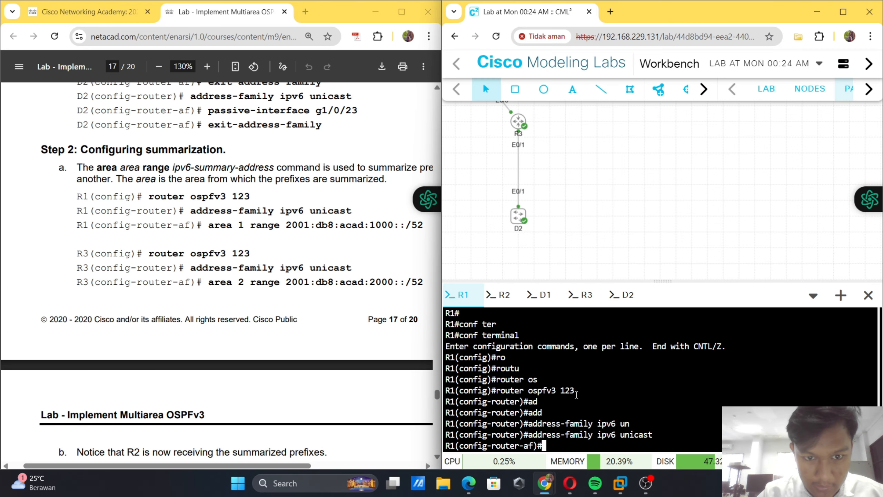
- Summarize area 1 on R1 with area 1 range 2001:db8:acad:1000::/52, copying the prefix from the lab guide
text(area)
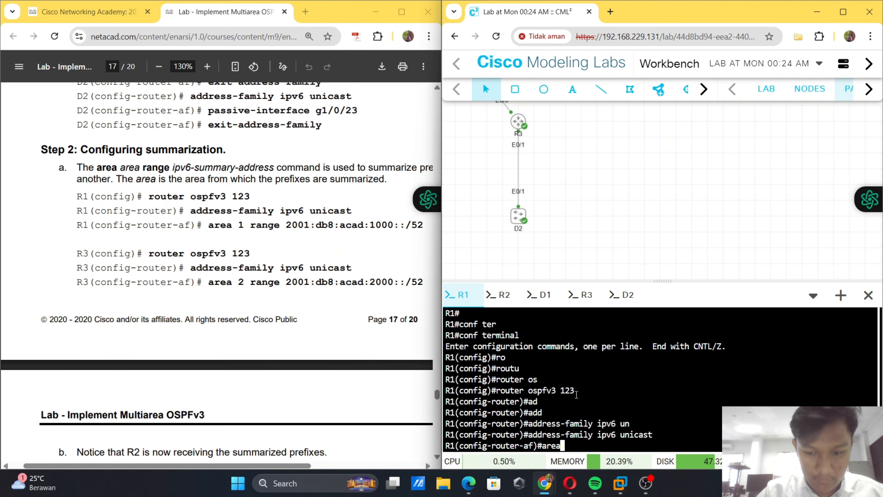
text( 1ar)
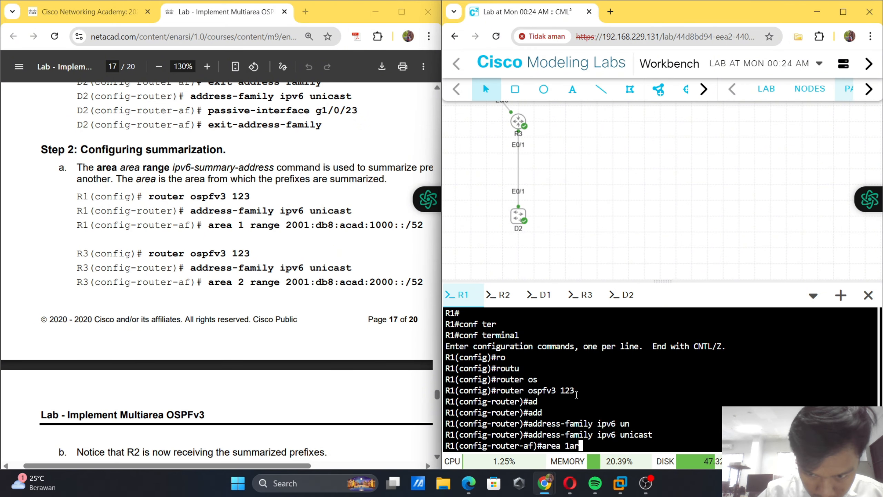
key(BackSpace)
key(BackSpace)
text(ran)
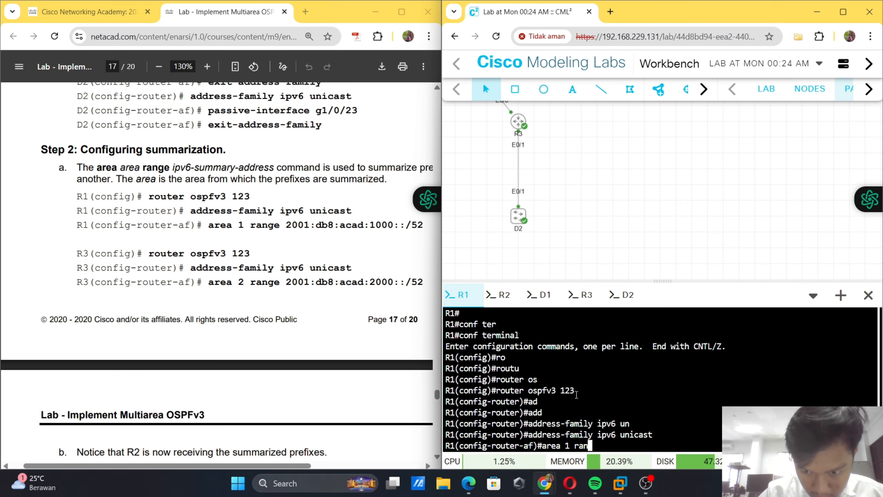
key(Tab)
scroll(230, 249, right, 5)
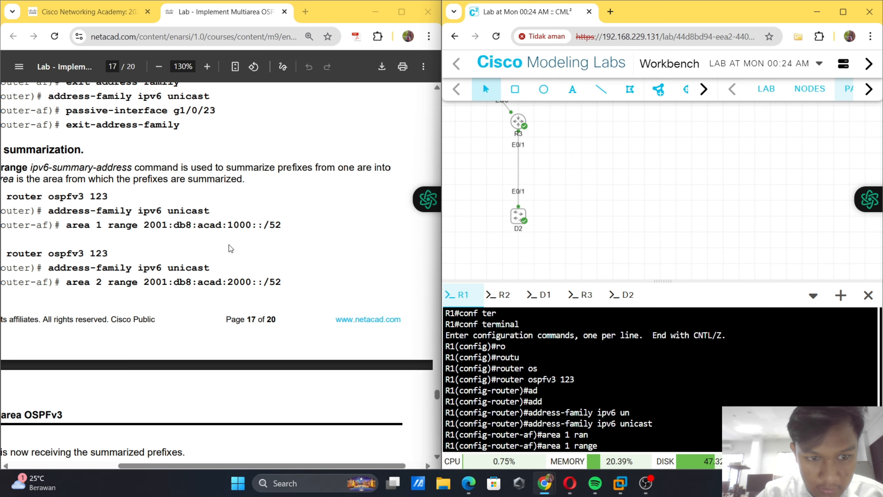
drag(142, 225, 290, 227)
key(ctrl+c)
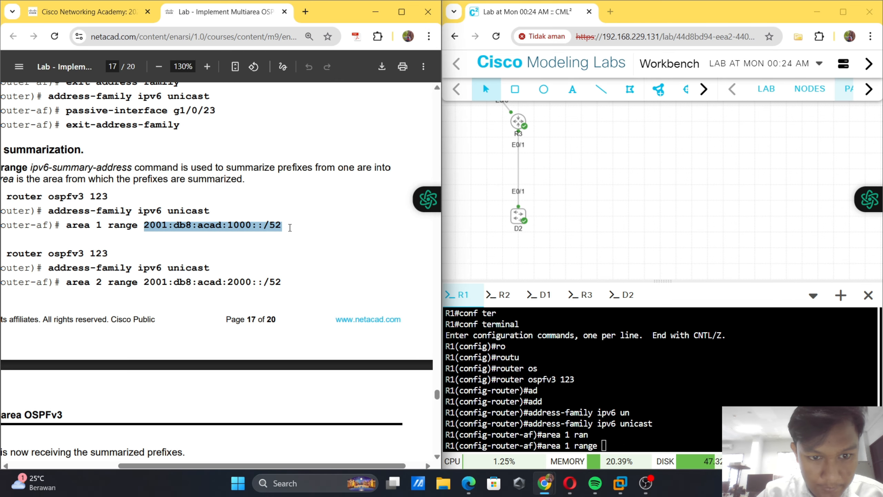
click(685, 420)
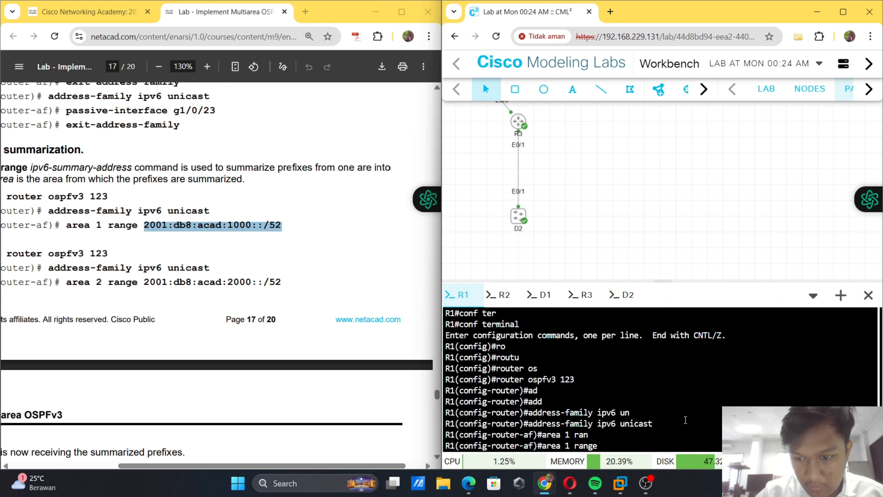
right_click(684, 419)
click(712, 283)
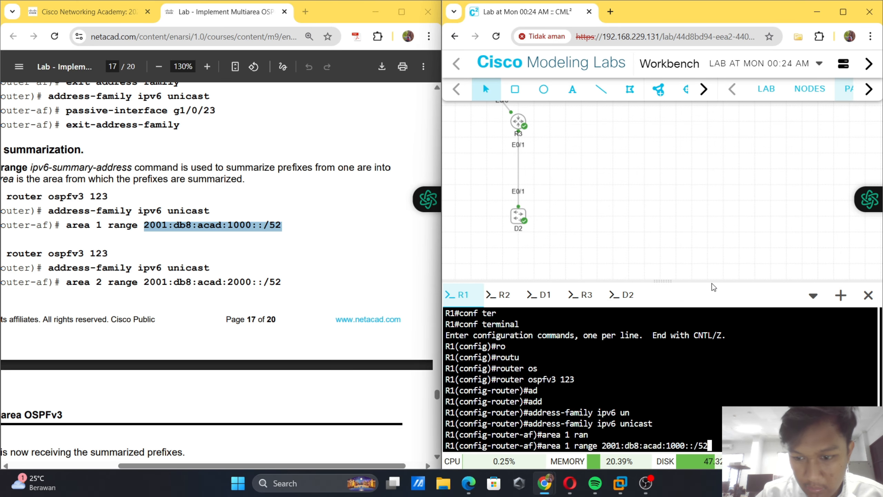
key(Return)
scroll(211, 236, left, 2)
scroll(210, 237, down, 1)
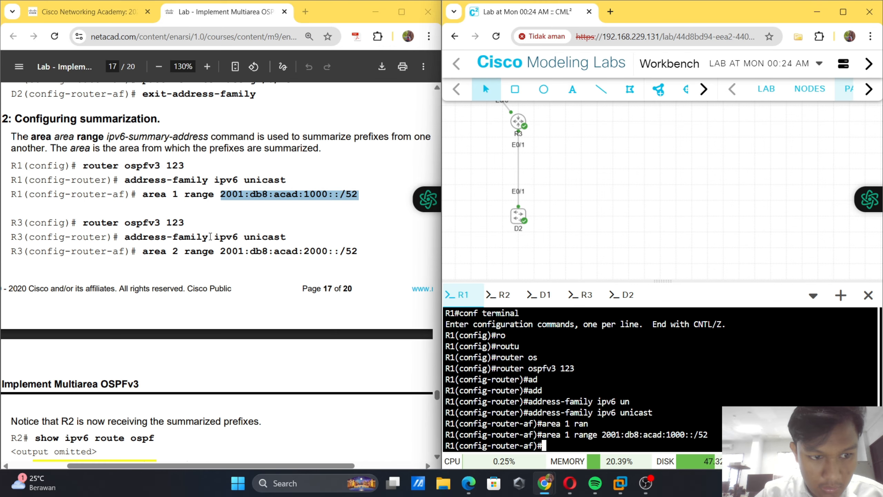
text(ro)
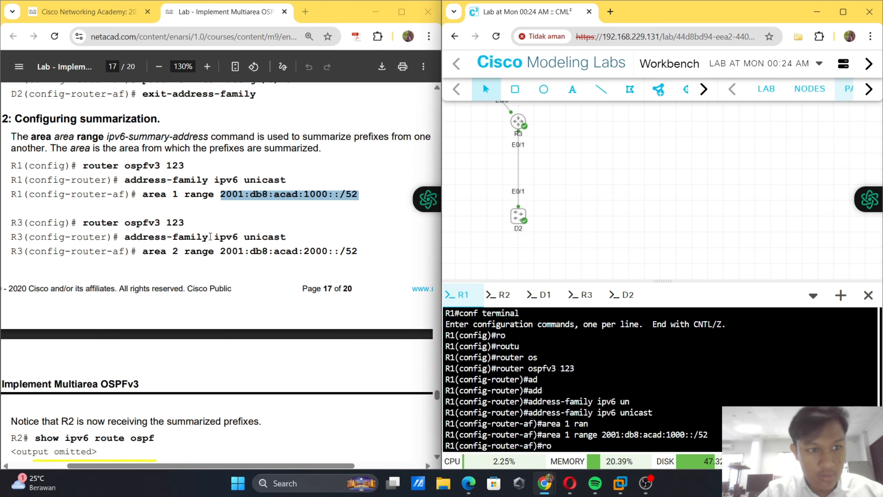
key(BackSpace)
key(BackSpace)
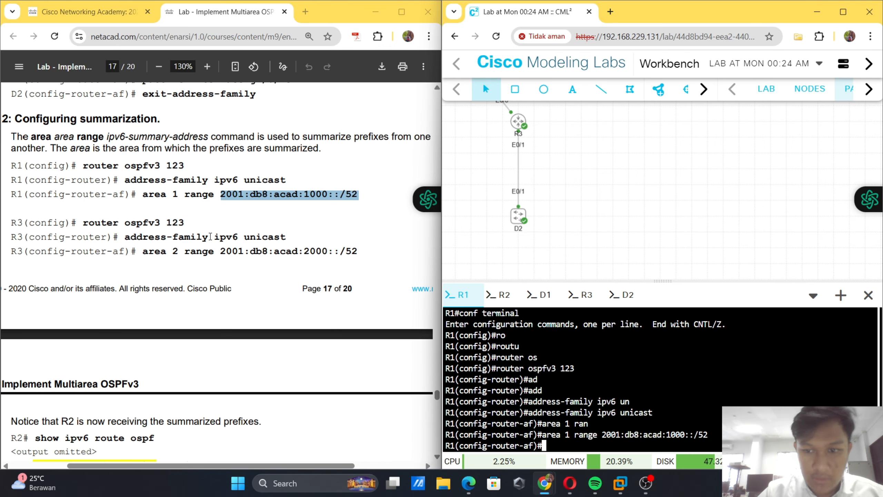
- Switch to R3's console, exit interface configuration, and enter OSPFv3 process 123 with router ospfv3 123
click(578, 299)
scroll(258, 298, down, 1)
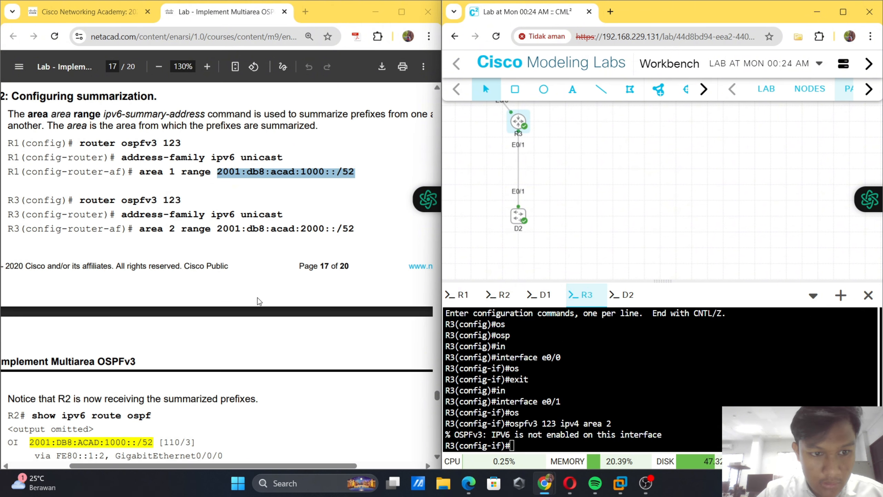
text(exit)
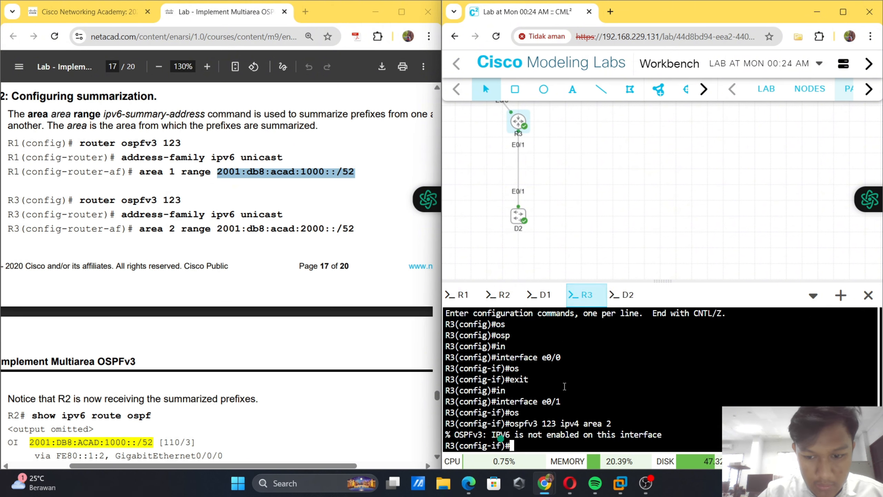
key(Return)
text(rou)
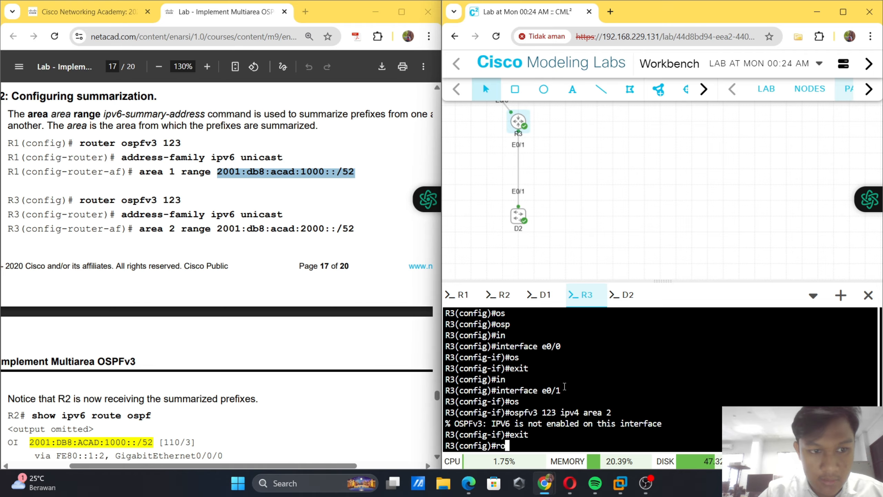
key(Tab)
text(ter os)
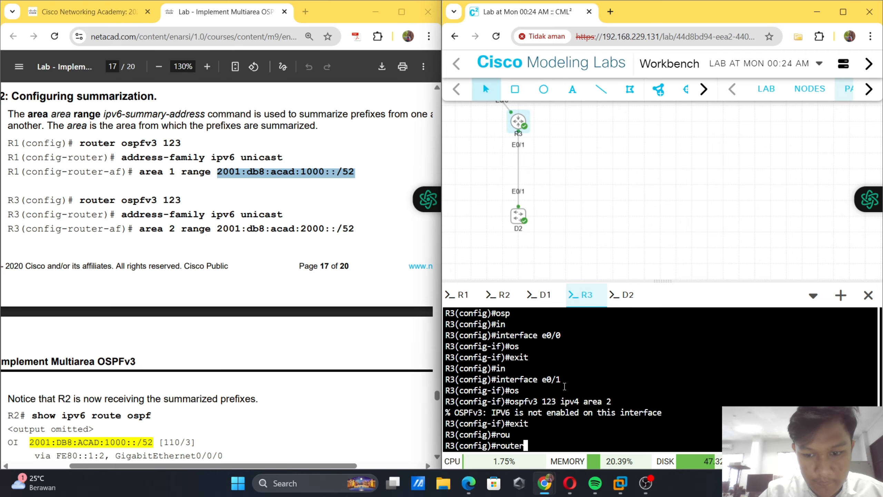
key(Tab)
text(pfv3 123)
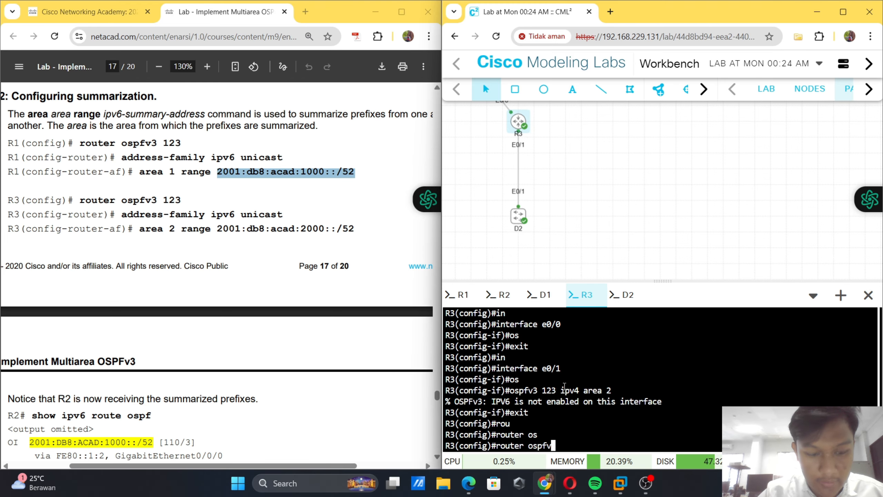
key(Return)
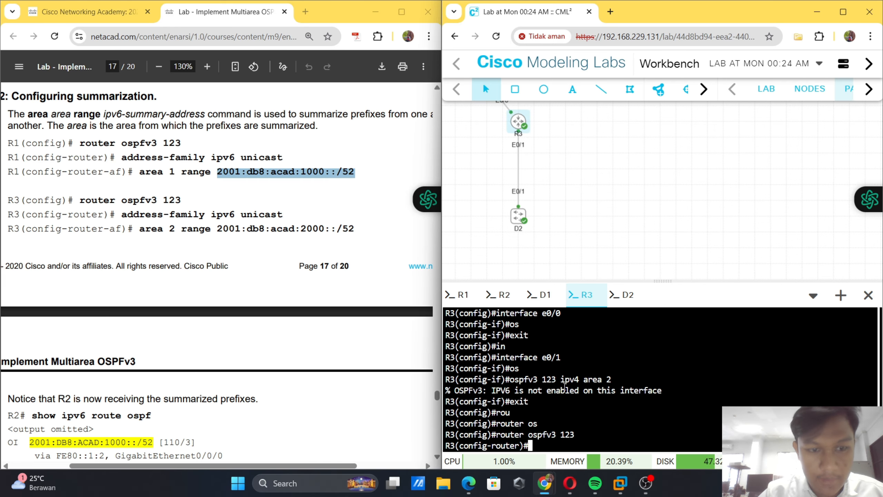
- Enter the IPv6 unicast address family of R3's OSPFv3 process with address-family ipv6 unicast
text(ad)
key(Tab)
text(d)
key(Tab)
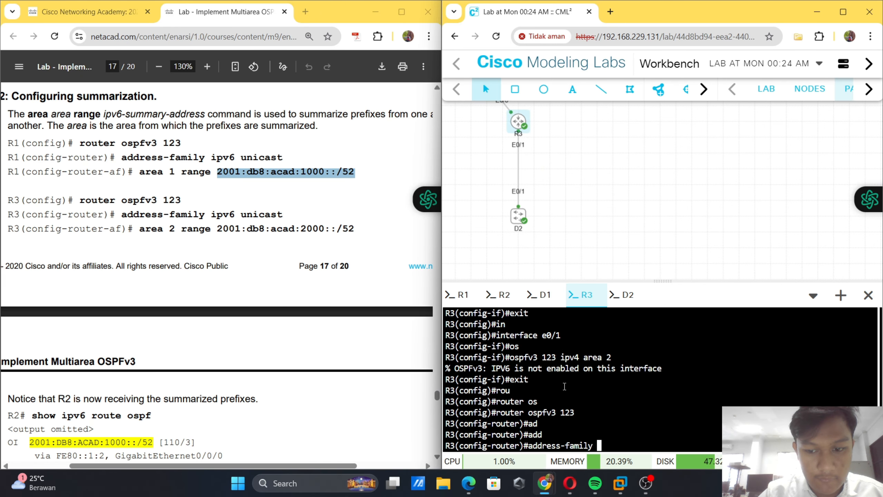
text(ipv)
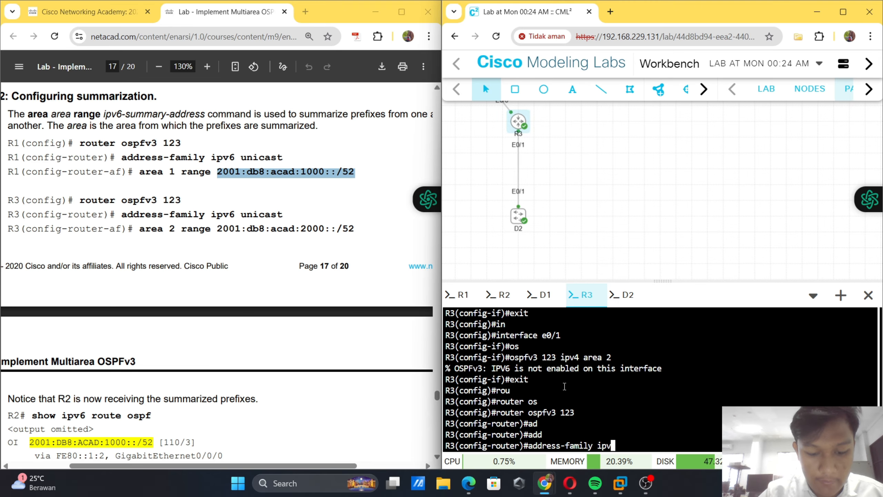
text(6 un)
key(Tab)
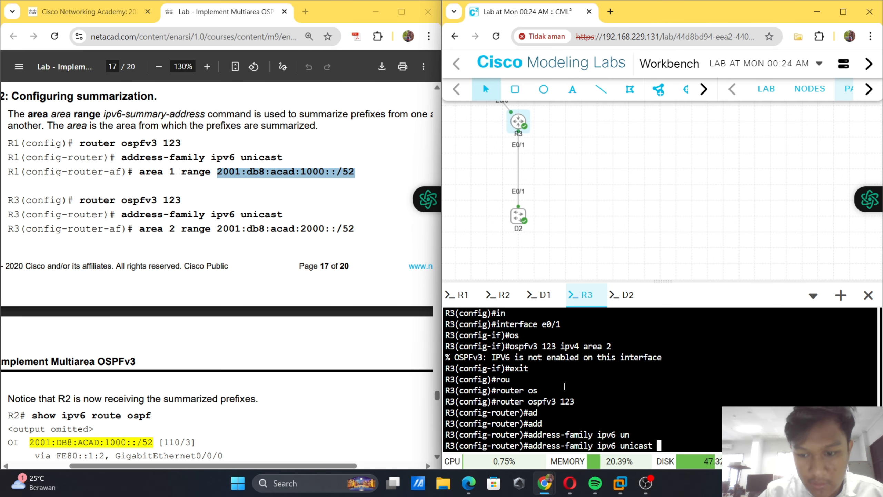
key(Return)
- Summarize area 2 on R3 with area 2 range 2001:db8:acad:2000::/52, copying the prefix from the lab guide
text(area )
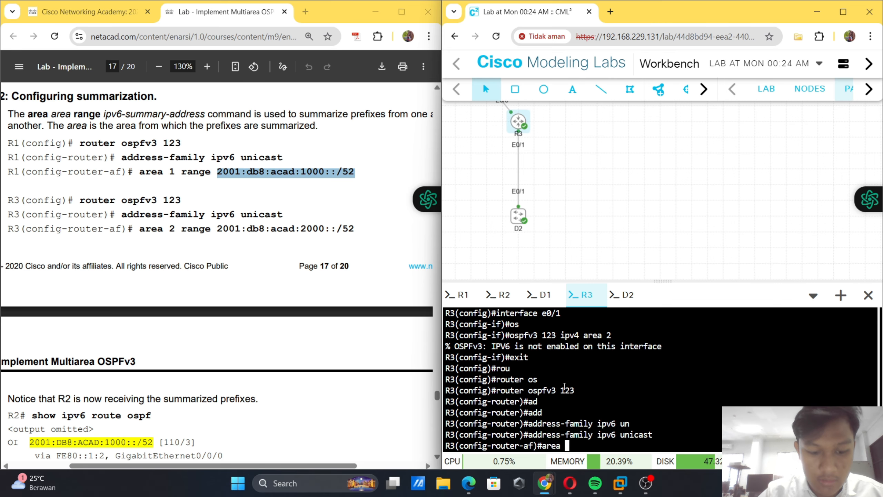
text(2 rane)
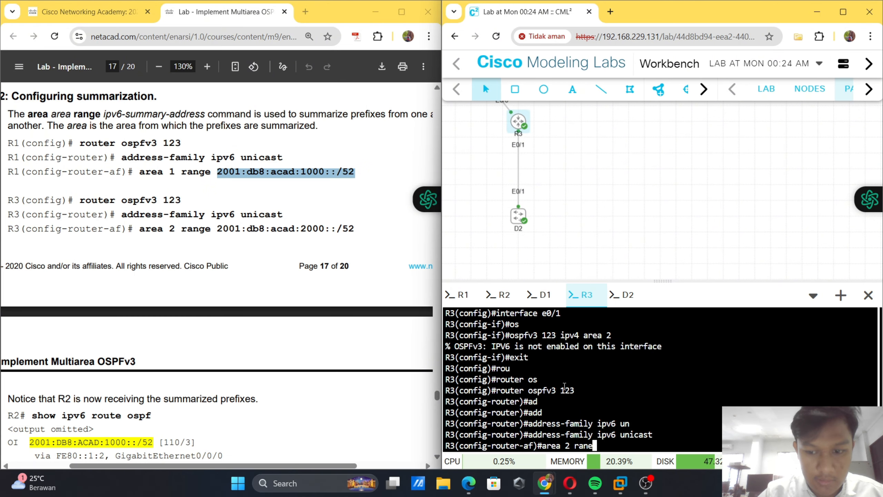
key(BackSpace)
text(ge)
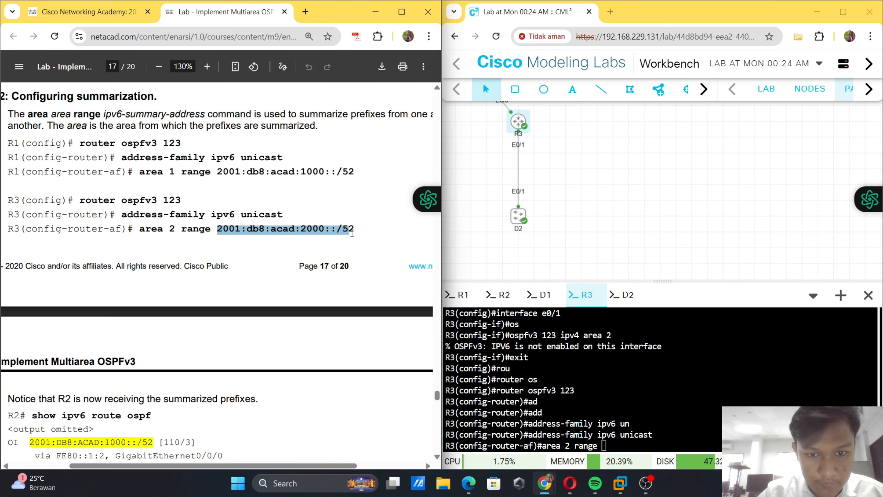
drag(352, 233, 356, 232)
key(ctrl+c)
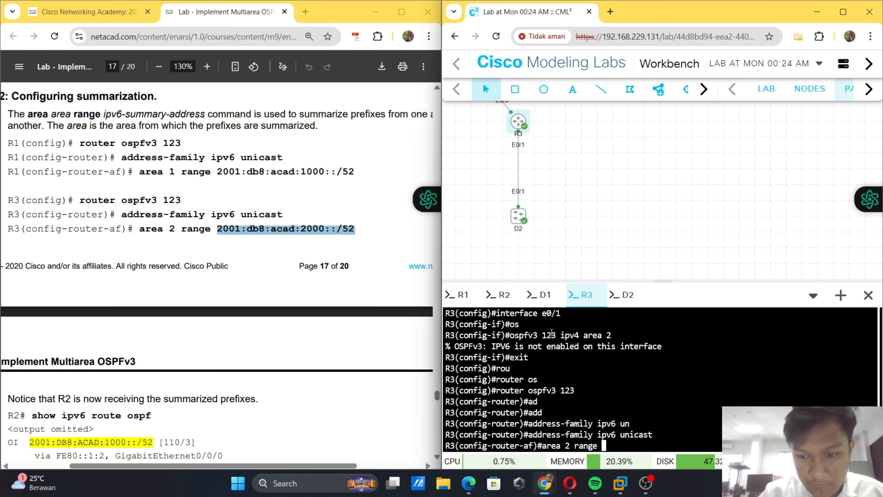
right_click(557, 331)
click(588, 203)
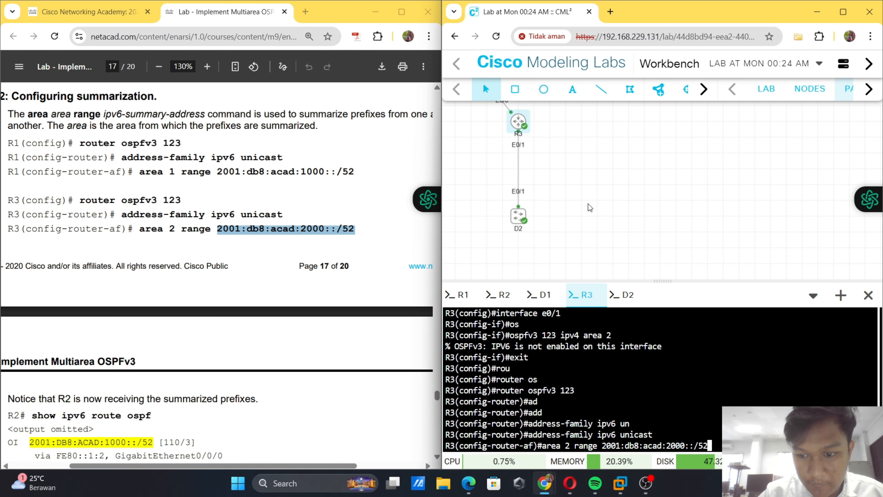
key(Return)
- Switch to R2's console, end configuration mode, and display its OSPF IPv6 routes with show ipv6 route ospf
scroll(262, 250, down, 5)
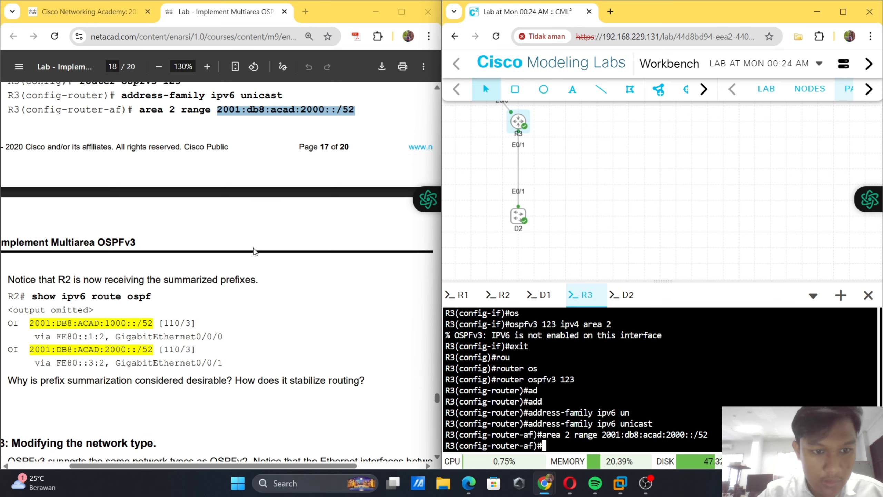
scroll(253, 250, left, 2)
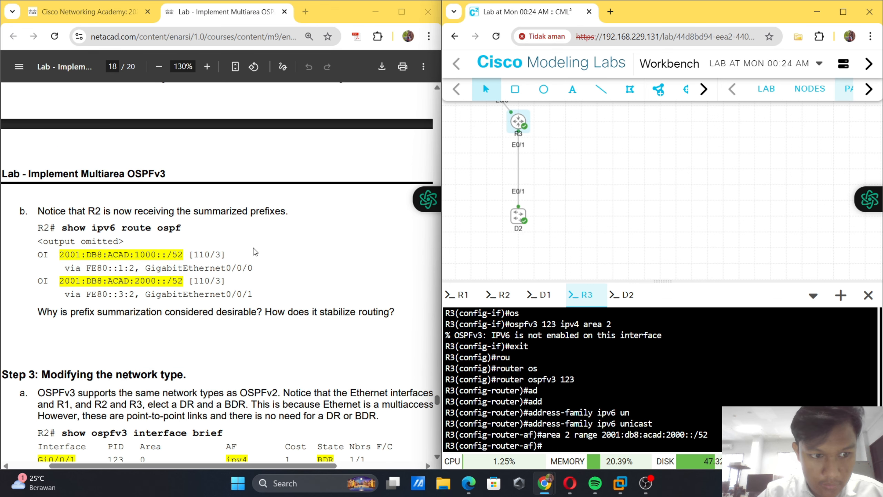
click(498, 295)
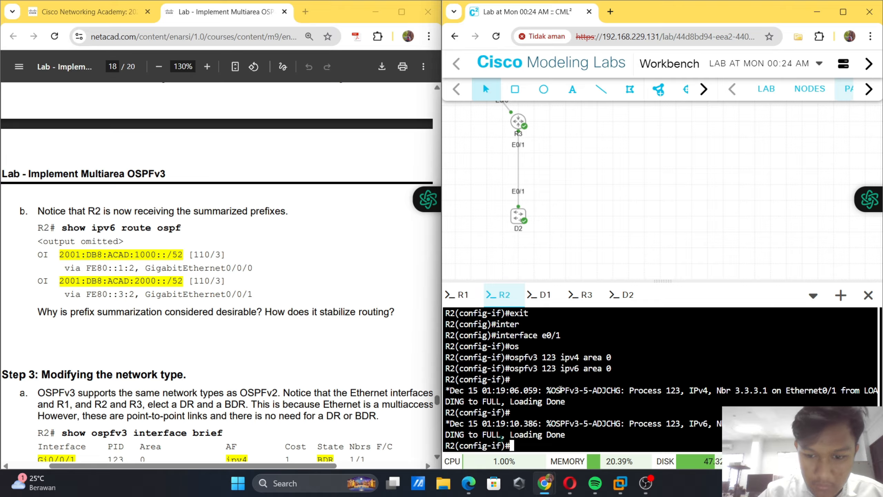
text(end)
key(Return)
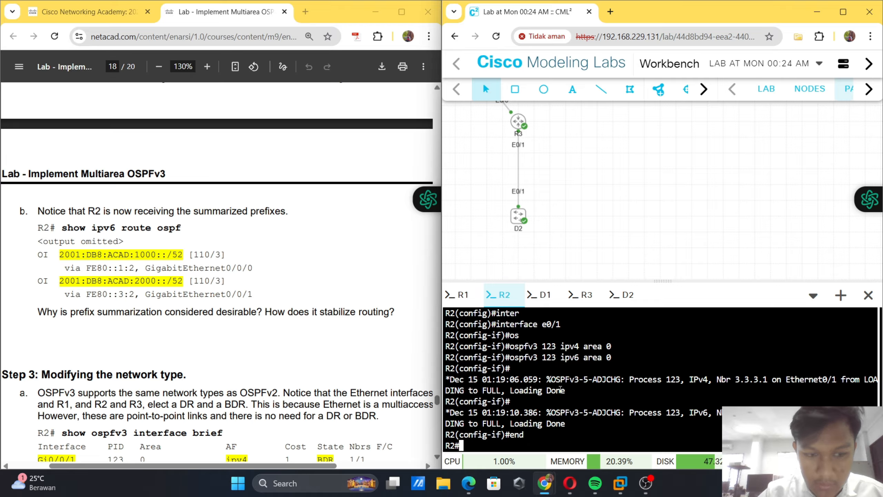
text(show ipv)
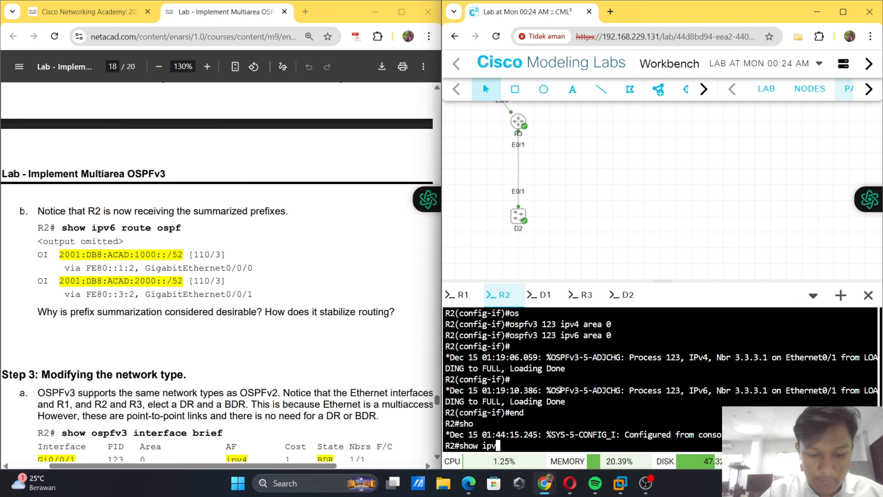
text(6 ro)
key(Tab)
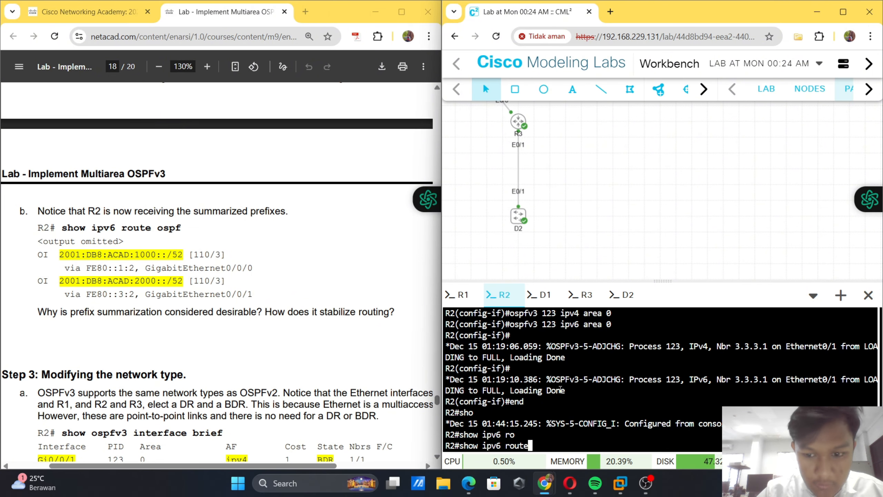
text(os)
key(Tab)
key(Return)
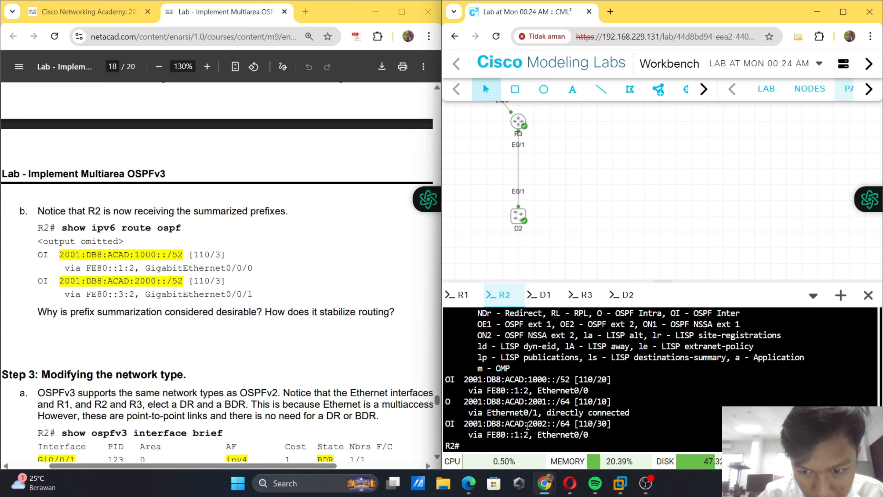
- List R2's OSPFv3 interfaces with show ospfv3 interface brief, as in the lab guide's network type section
scroll(148, 270, down, 1)
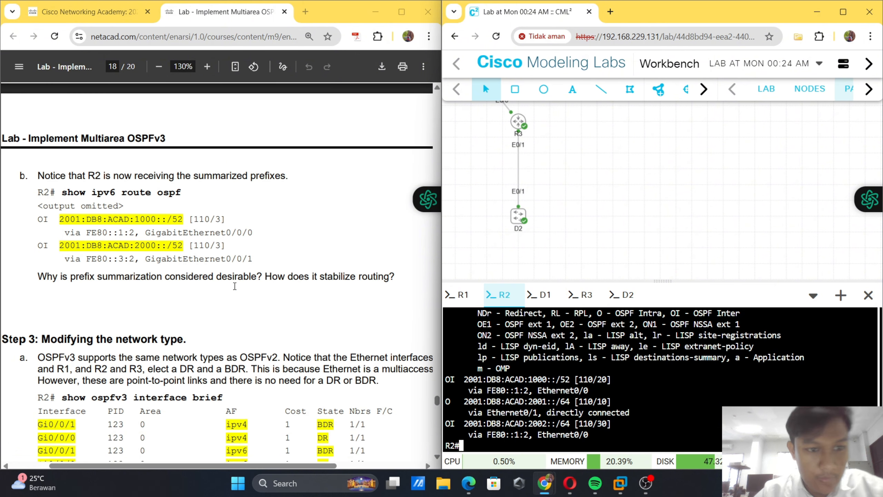
scroll(148, 270, down, 5)
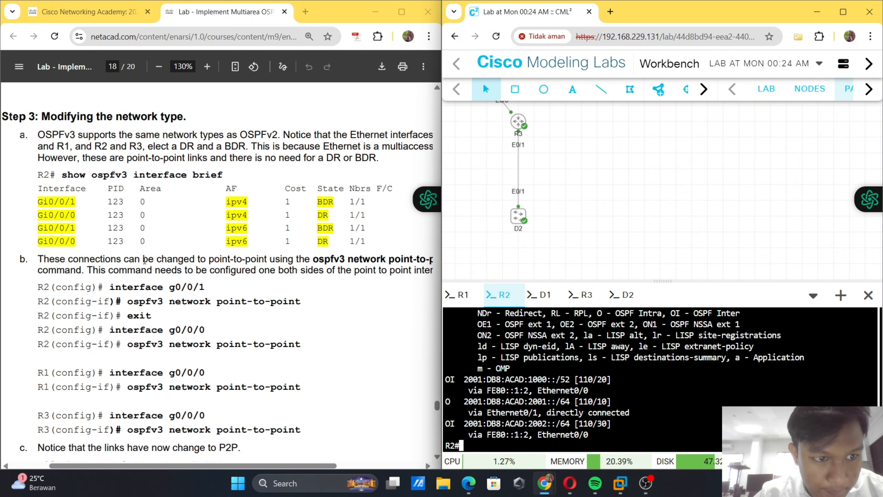
text(s)
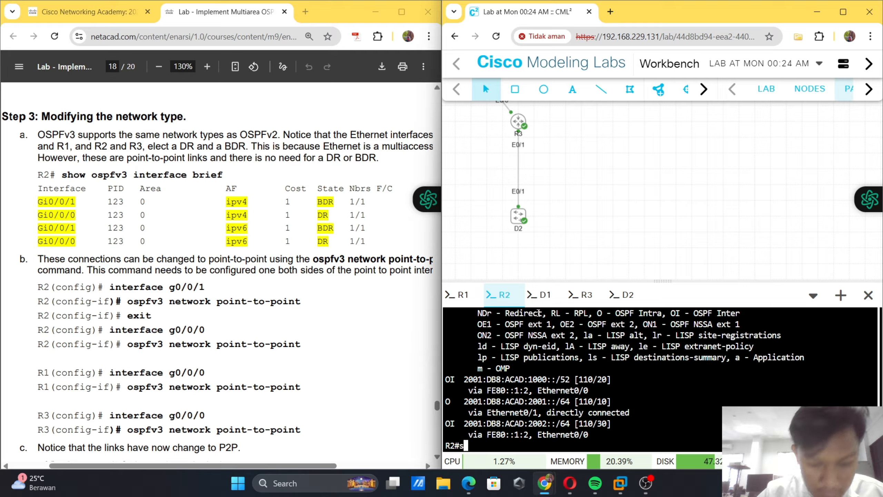
text(how )
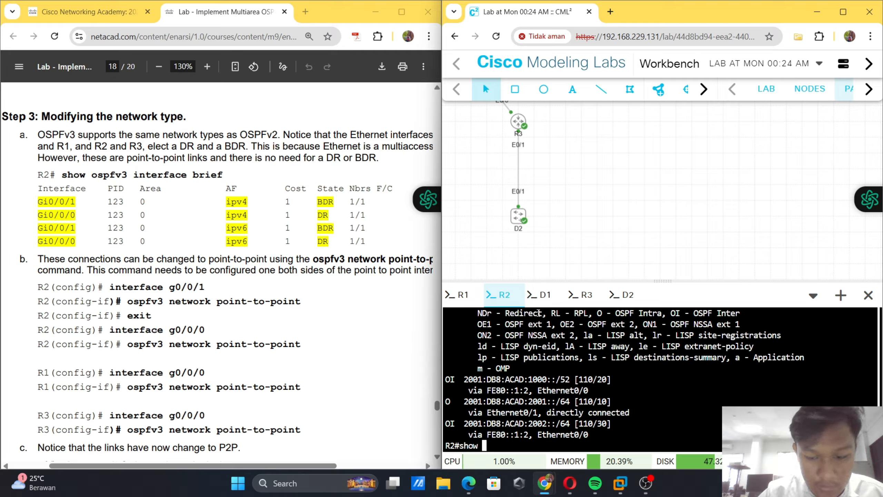
text(ios)
key(Tab)
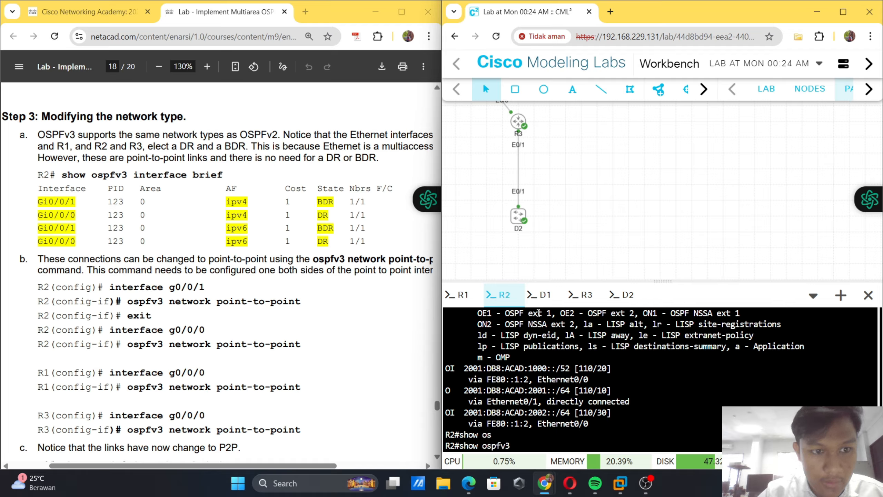
text(in)
key(Tab)
text(br)
key(Tab)
key(Return)
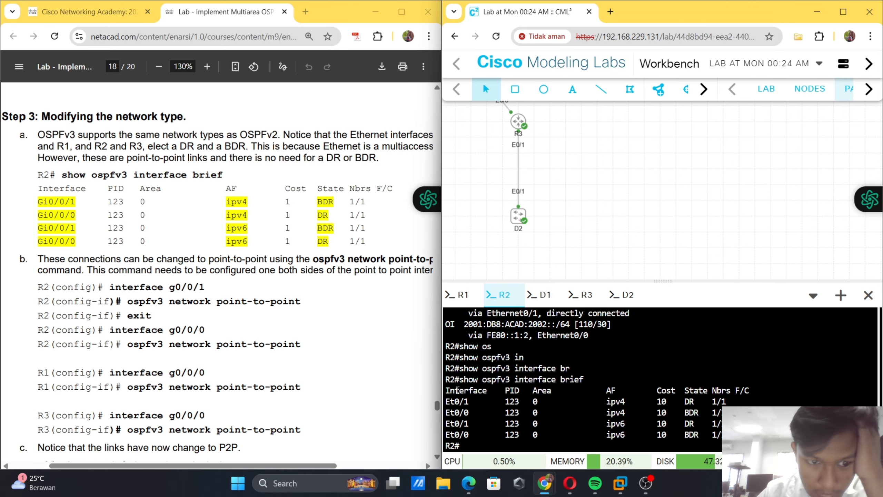
- Enter global configuration mode on R2 with conf terminal
scroll(390, 291, down, 1)
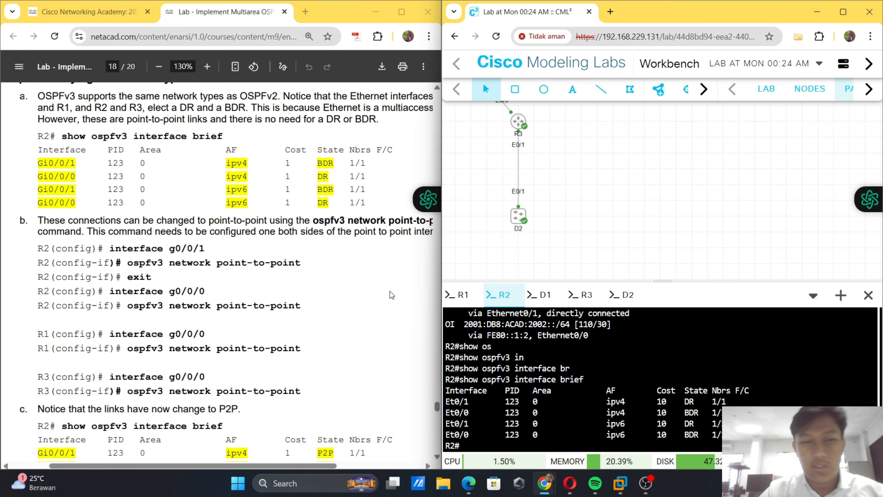
text(con)
key(Tab)
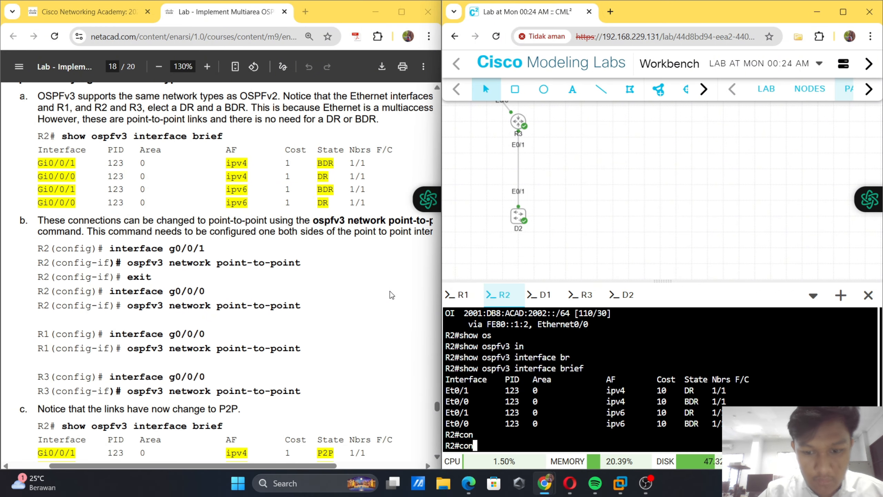
text(ter)
key(Return)
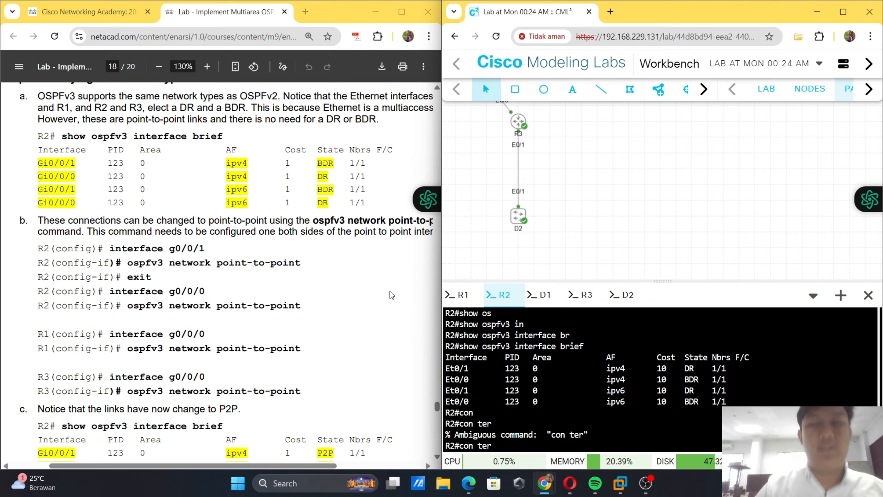
key(BackSpace)
key(BackSpace)
key(BackSpace)
key(BackSpace)
key(BackSpace)
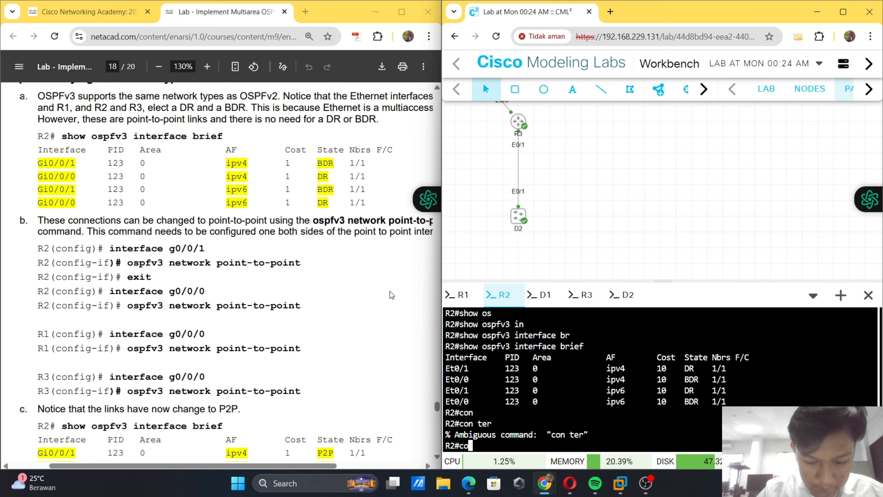
text(nf t)
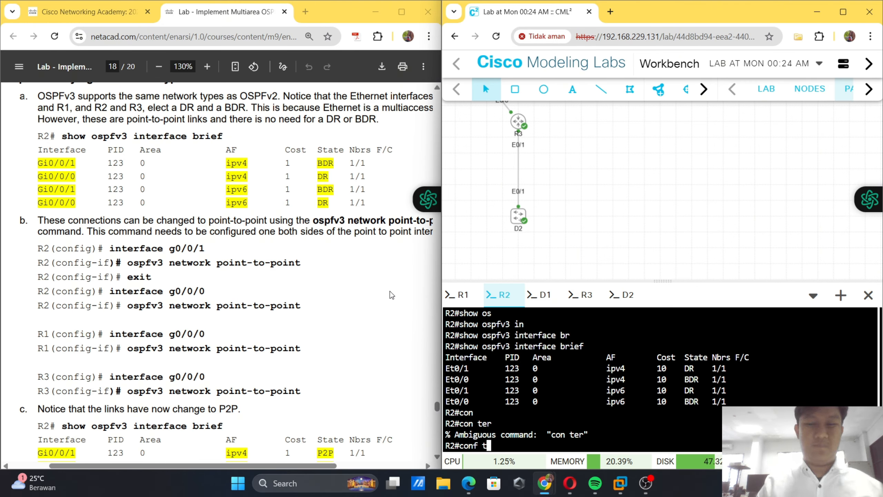
text(er)
key(Tab)
key(Return)
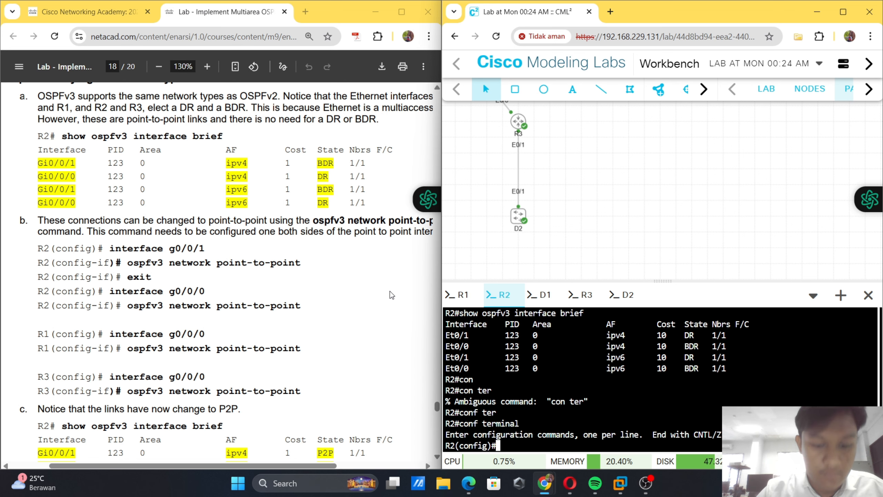
- Enter configuration of R2's interface e0/1
text(in)
key(Tab)
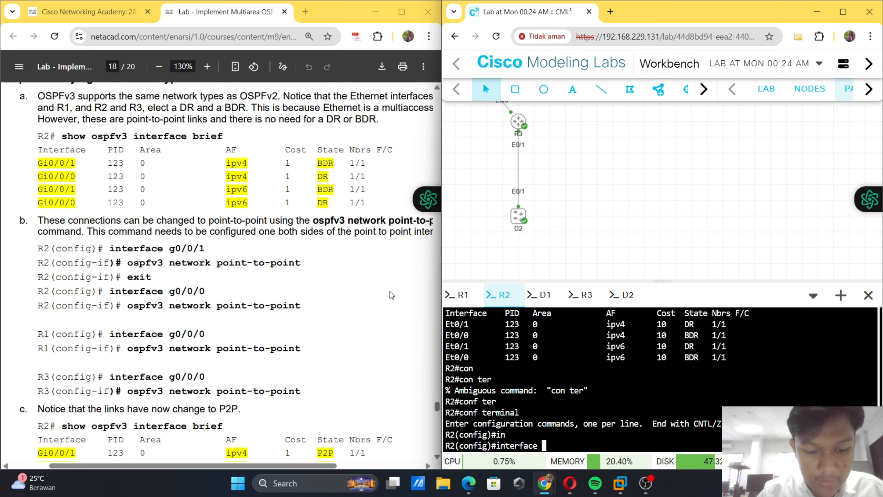
text(e)
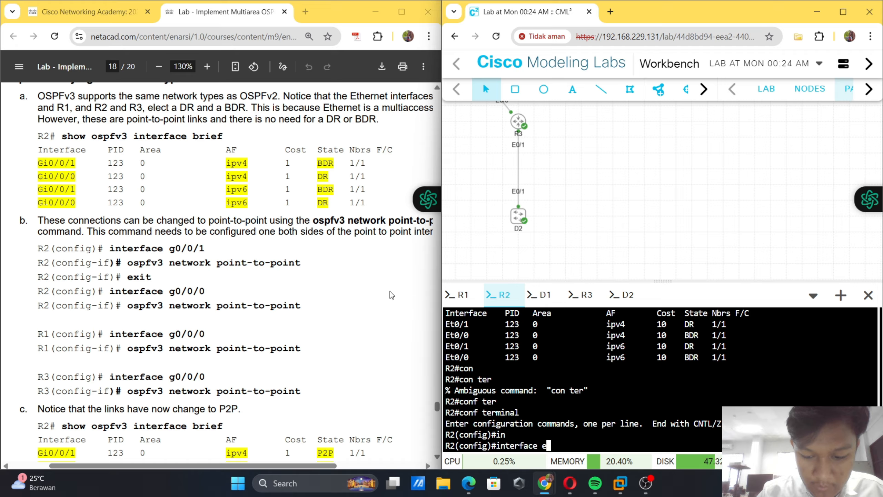
text(0/1)
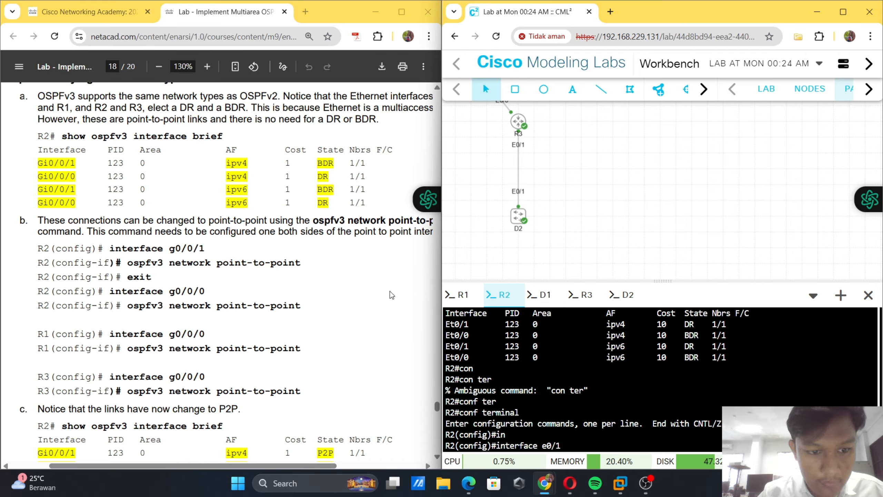
key(Return)
- Set the OSPFv3 network type of R2's interface e0/1 with ospfv3 network point-to-point
text(os)
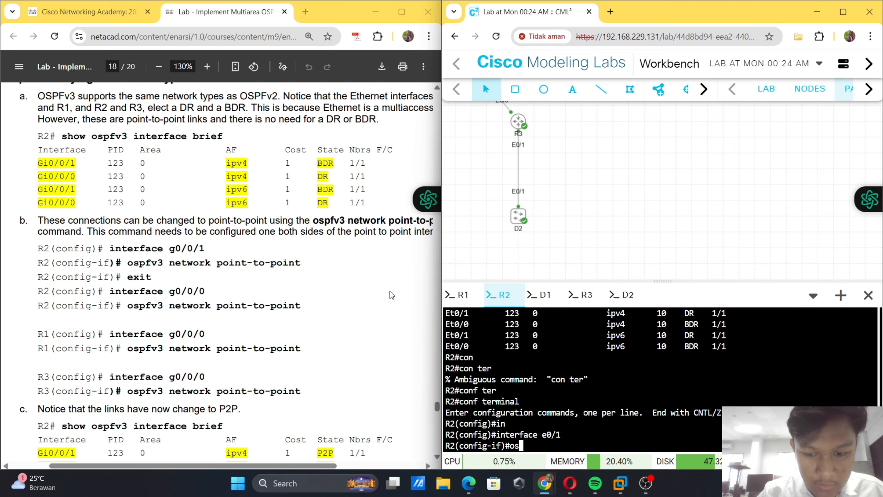
text(p)
key(Tab)
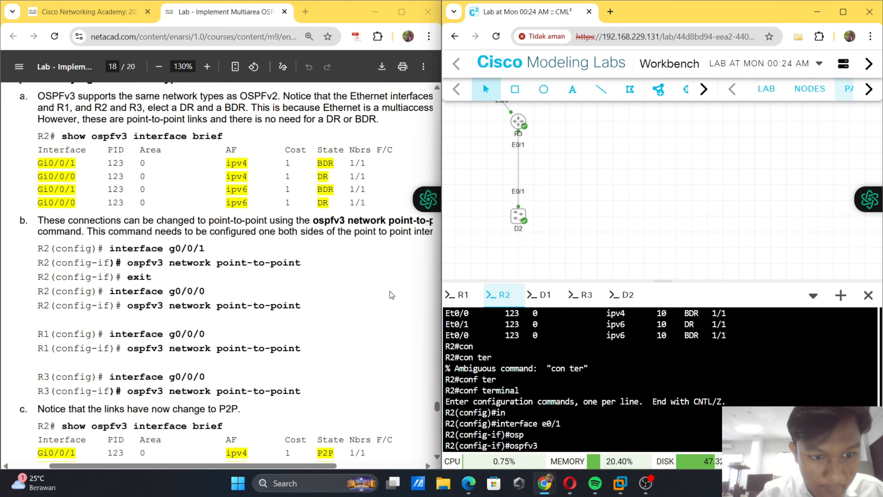
text(net)
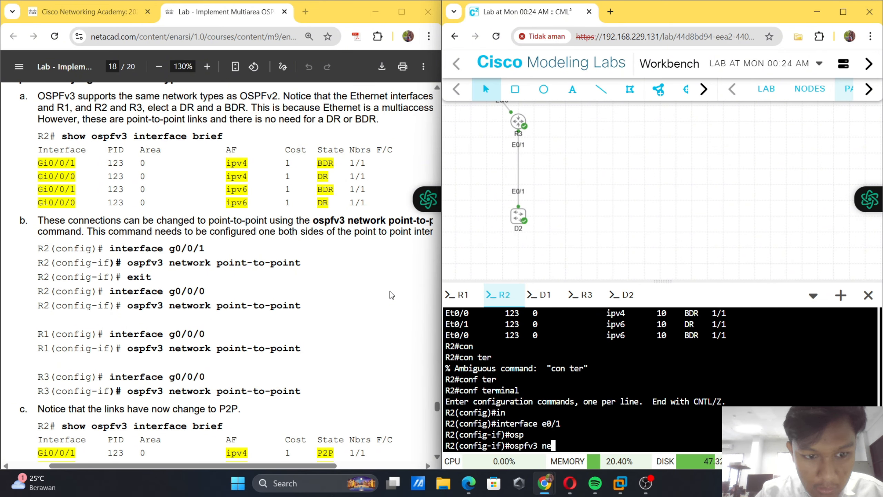
key(Tab)
text(po)
key(Tab)
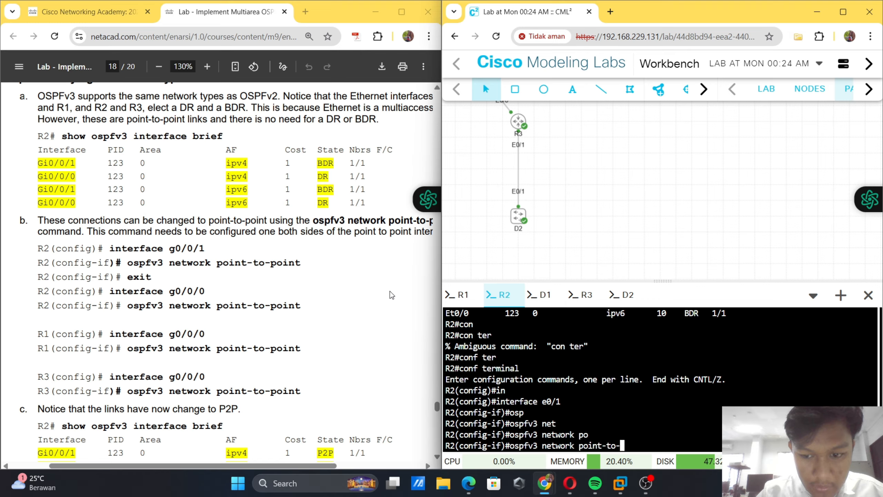
text(p)
key(Tab)
key(Return)
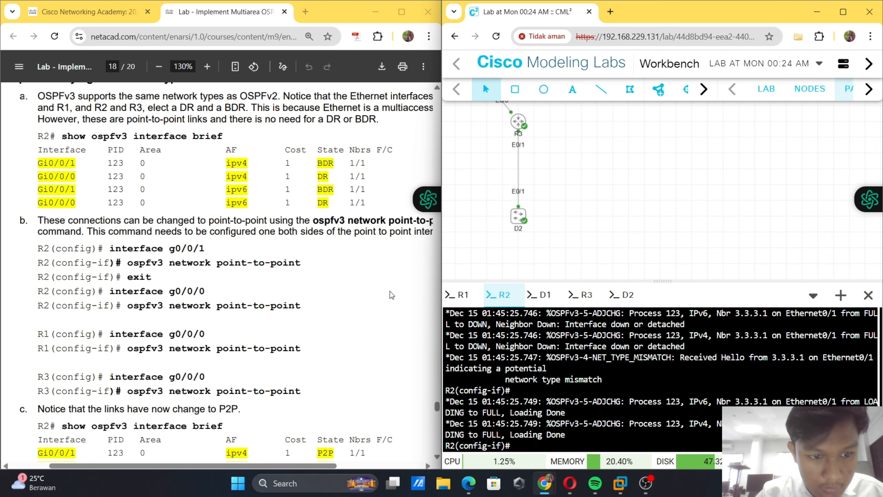
- Leave interface e0/1 on R2 and enter configuration of interface e0/0
text(exit)
key(Return)
text(in)
key(Tab)
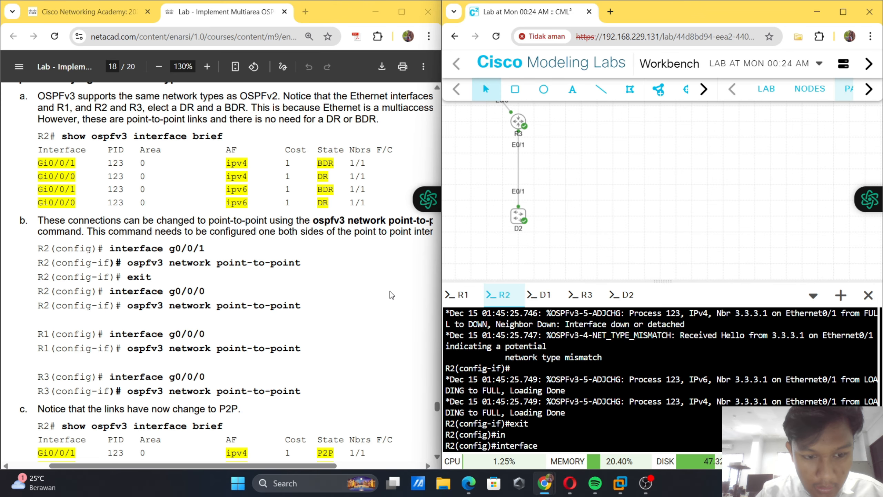
text(30/)
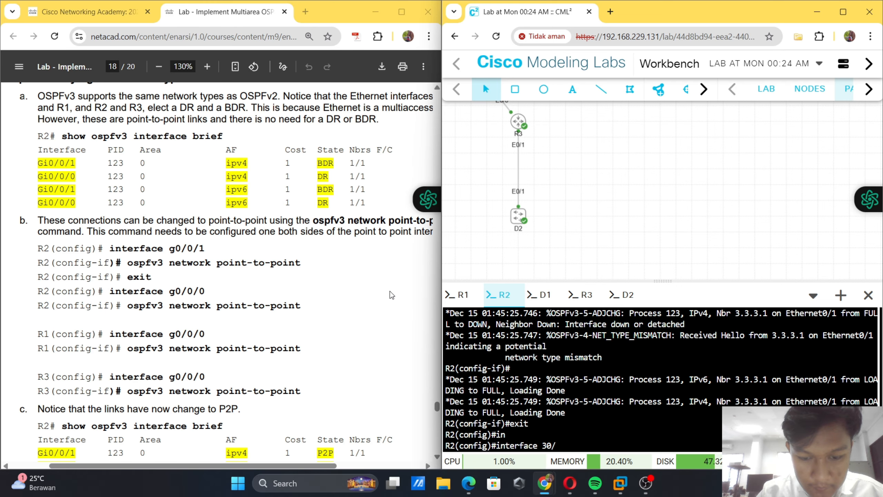
key(BackSpace)
key(BackSpace)
key(BackSpace)
text(e0/0)
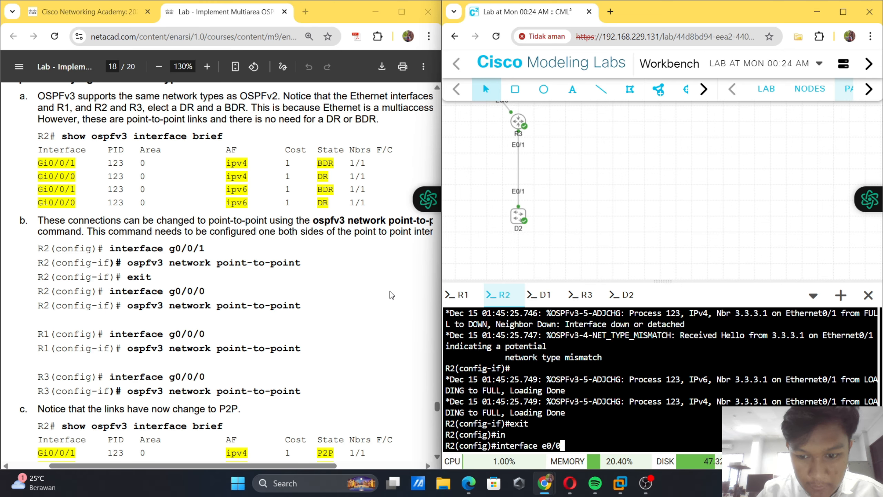
key(Return)
- Set the OSPFv3 network type of R2's interface e0/0 with ospfv3 network point-to-point
text(os)
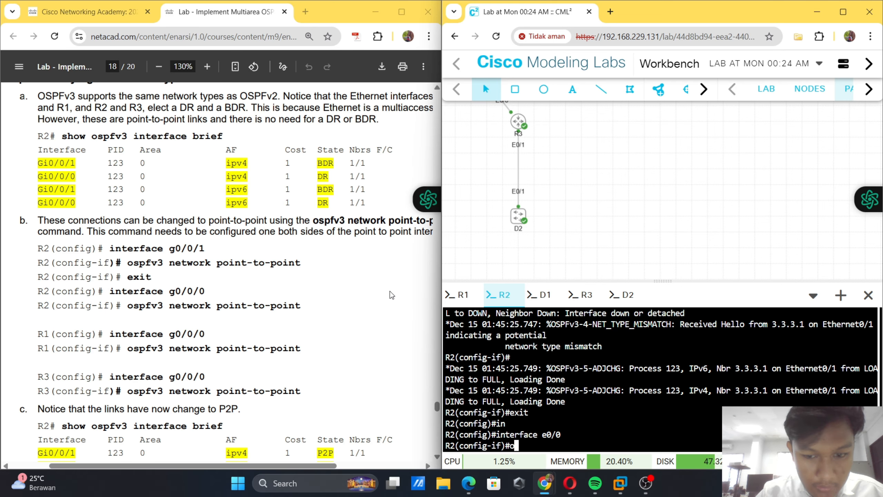
key(Tab)
text(ne)
key(Tab)
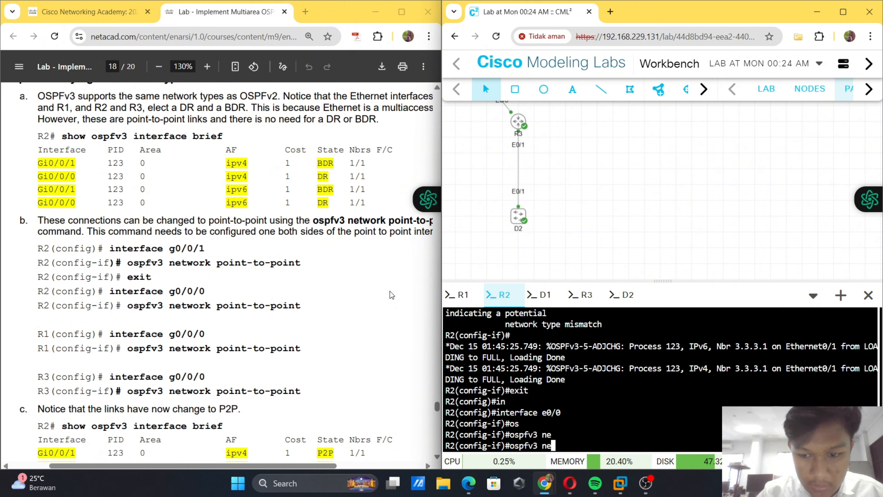
key(BackSpace)
key(BackSpace)
key(BackSpace)
key(BackSpace)
key(BackSpace)
key(BackSpace)
key(BackSpace)
key(BackSpace)
key(BackSpace)
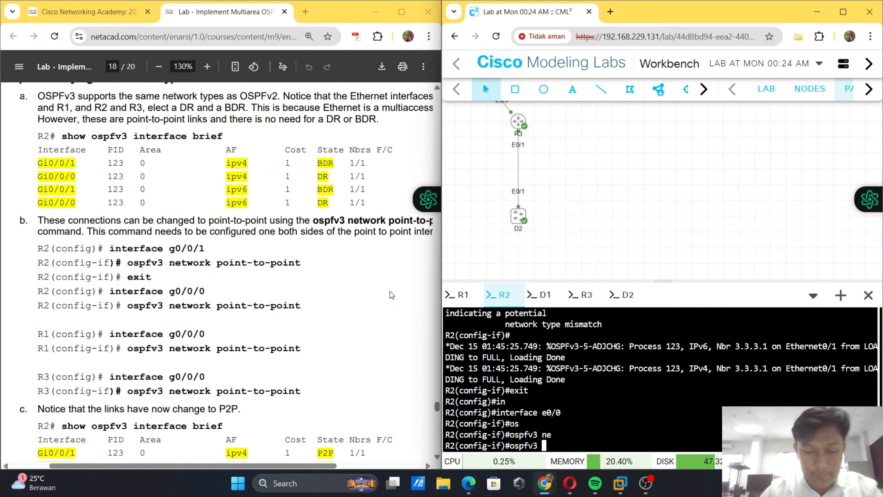
key(Up)
key(Up)
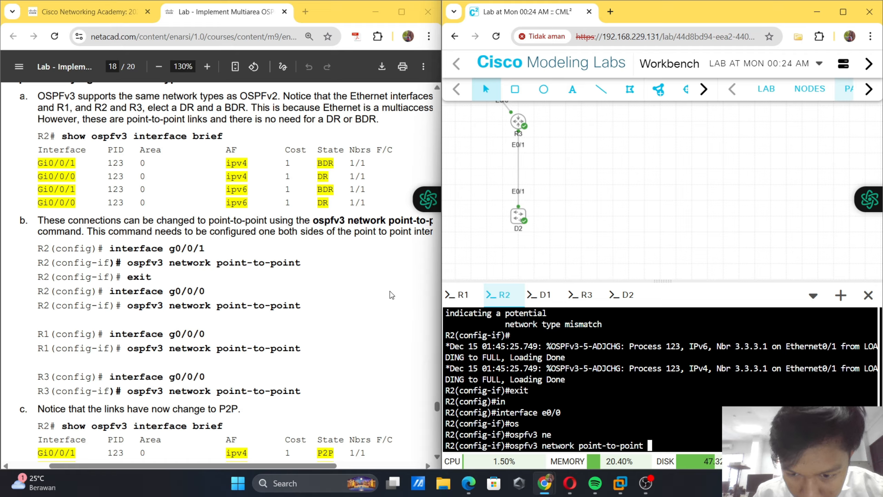
key(Return)
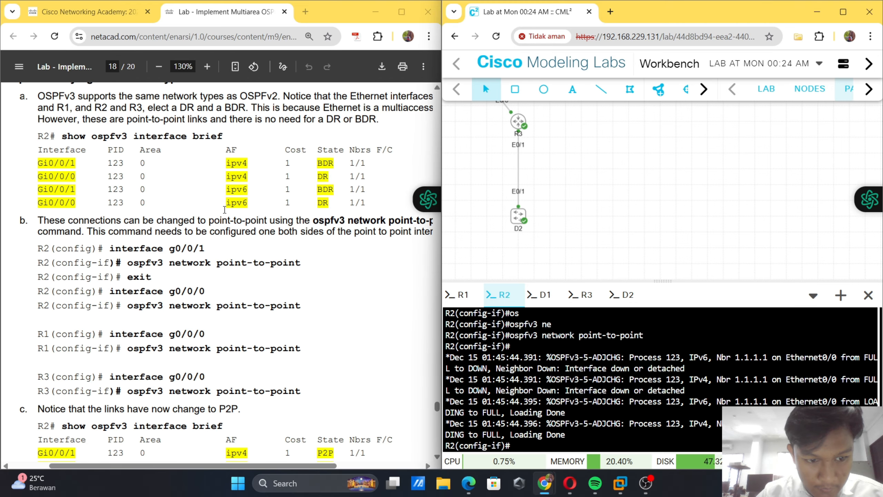
scroll(225, 210, down, 3)
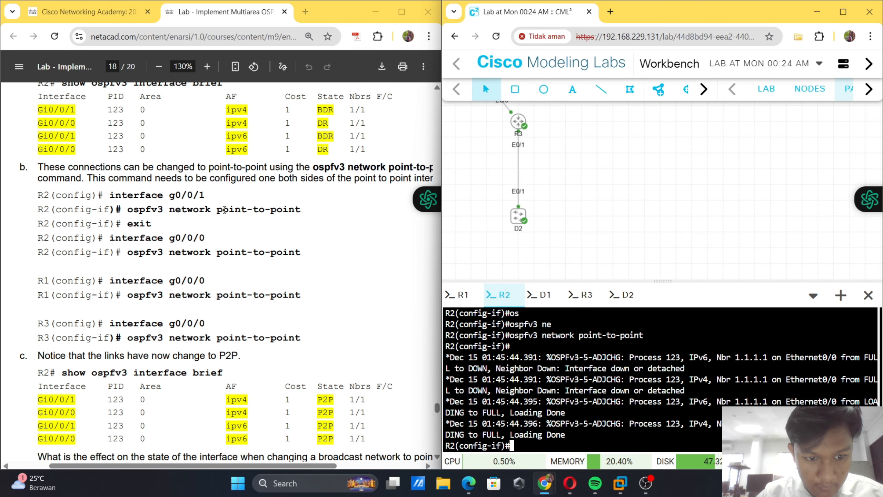
key(Up)
key(Up)
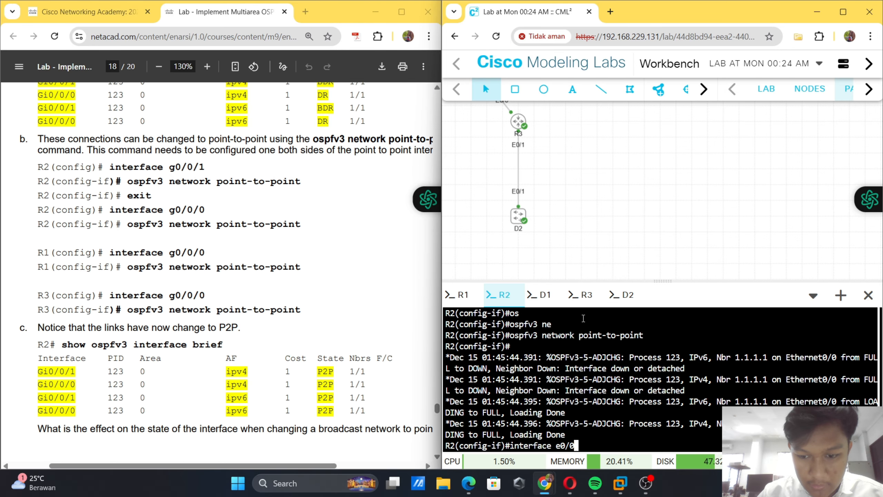
key(BackSpace)
key(BackSpace)
key(BackSpace)
key(BackSpace)
key(BackSpace)
key(BackSpace)
key(BackSpace)
key(BackSpace)
key(BackSpace)
key(BackSpace)
key(BackSpace)
key(BackSpace)
key(BackSpace)
key(BackSpace)
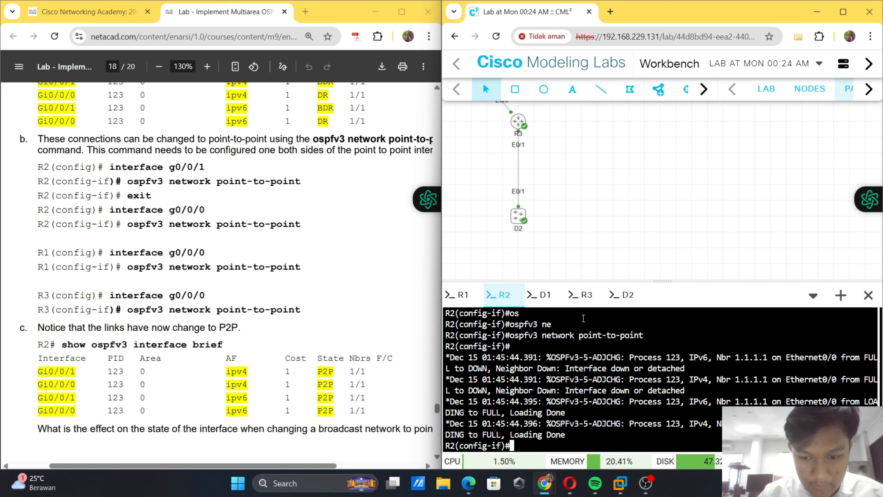
- Exit and re-enter R2's interface e0/0, and reapply ospfv3 network point-to-point there
text(e)
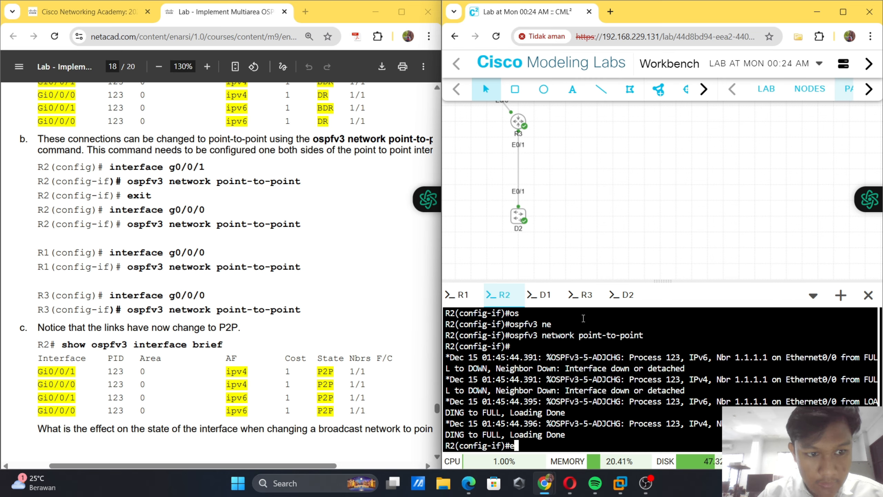
text(xit)
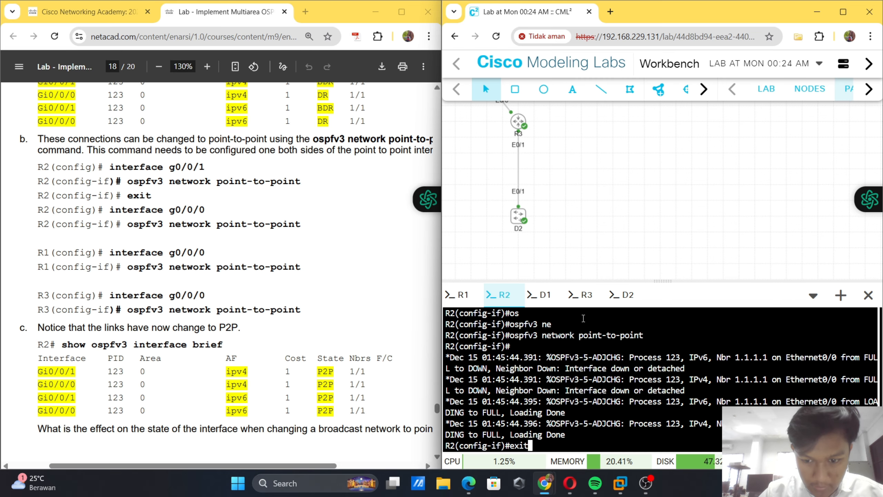
key(Return)
text(exit)
key(Up)
key(Up)
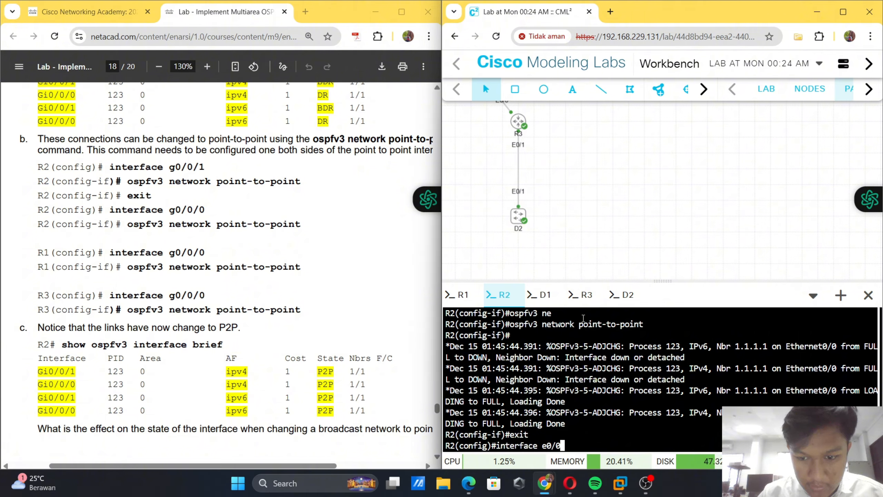
key(Return)
key(Up)
key(Up)
key(Up)
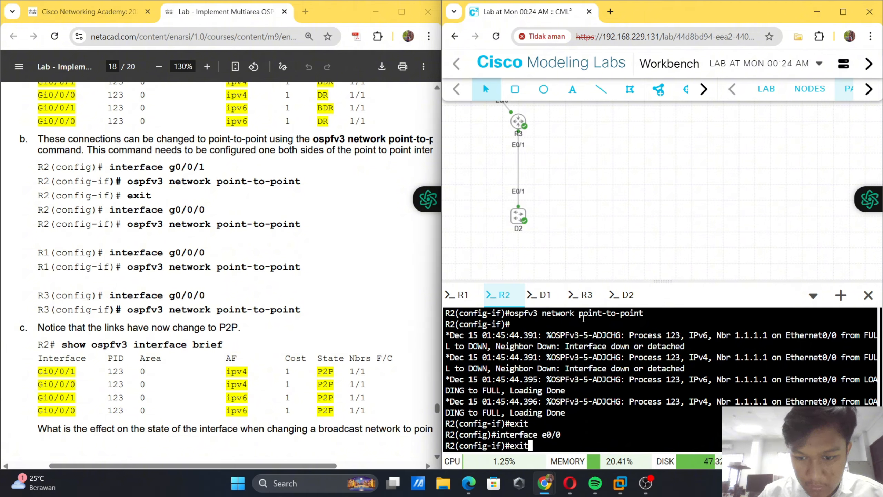
key(Return)
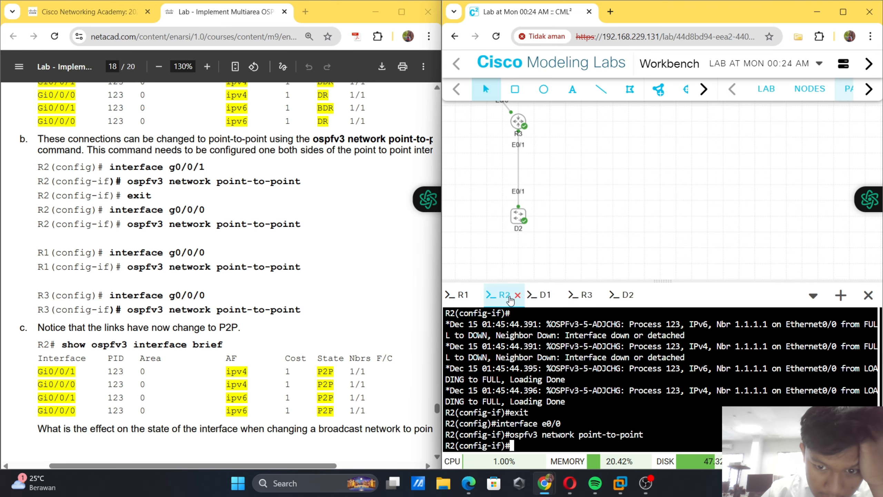
- Switch to R1's console and leave the IPv6 address family and OSPFv3 router modes for global configuration mode
click(459, 299)
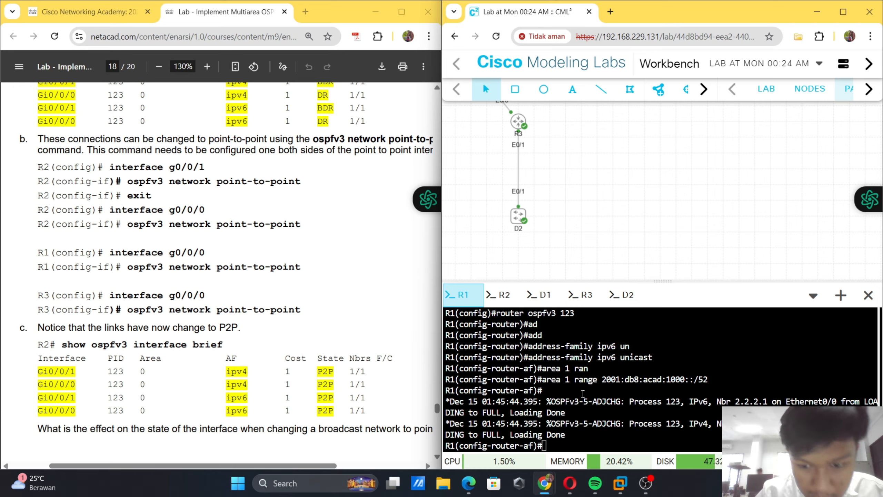
text(exi)
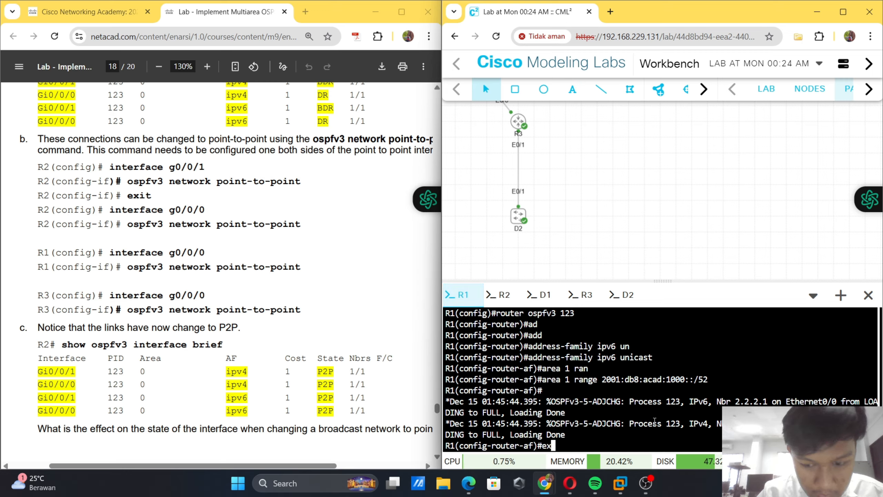
key(Tab)
key(Return)
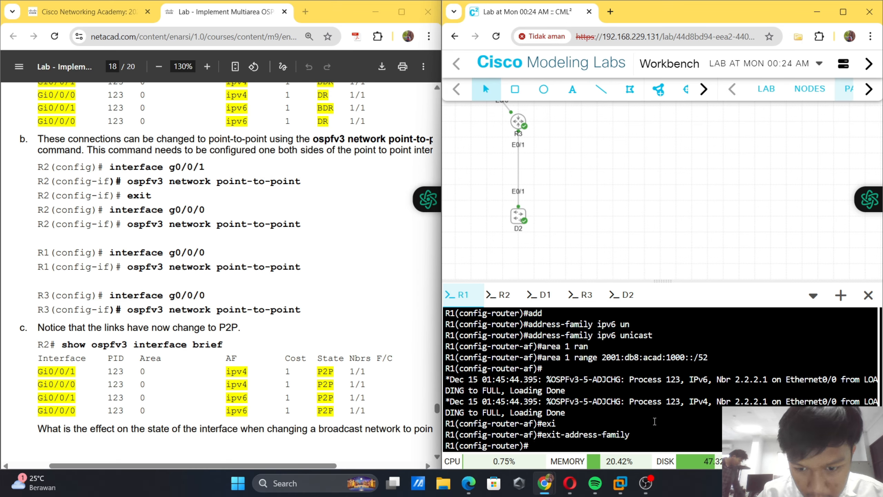
text(exit)
key(Return)
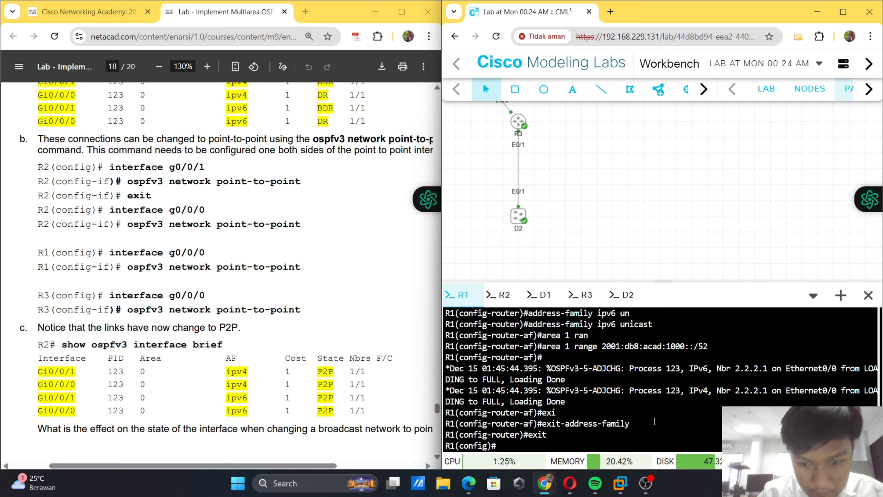
- Enter configuration of R1's interface e0/0
text(in)
key(Tab)
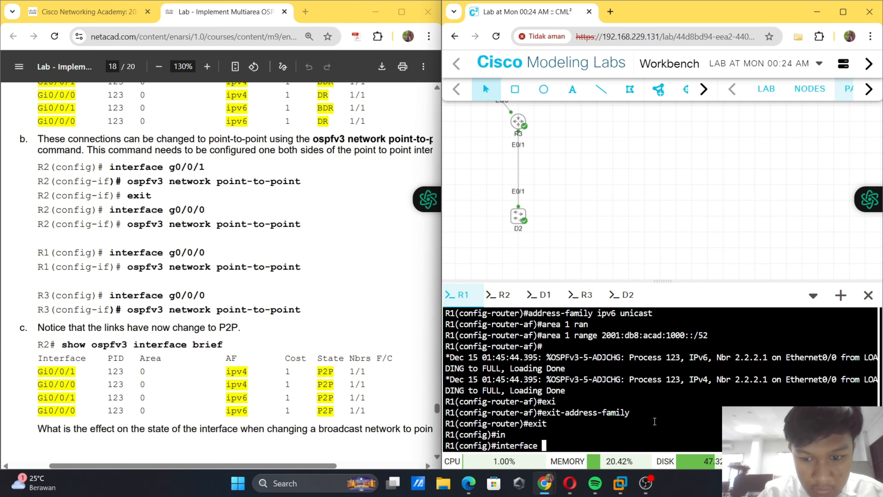
text(e00/0)
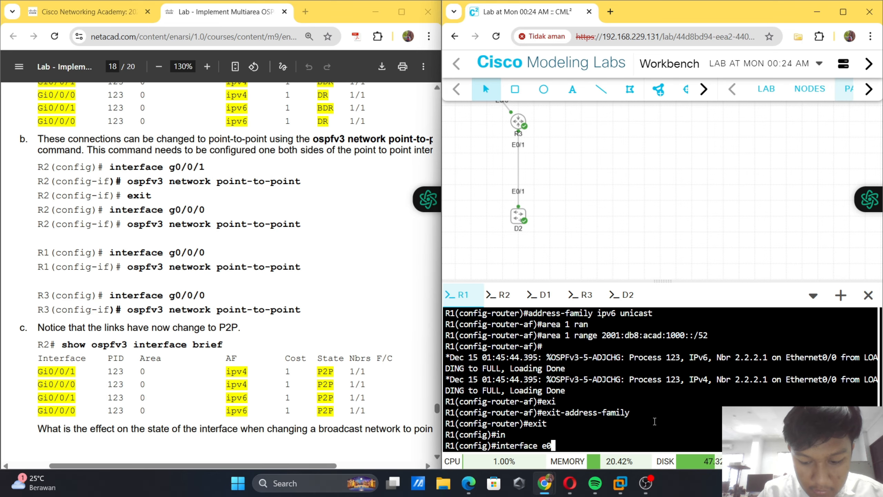
key(BackSpace)
key(BackSpace)
key(BackSpace)
text(/0)
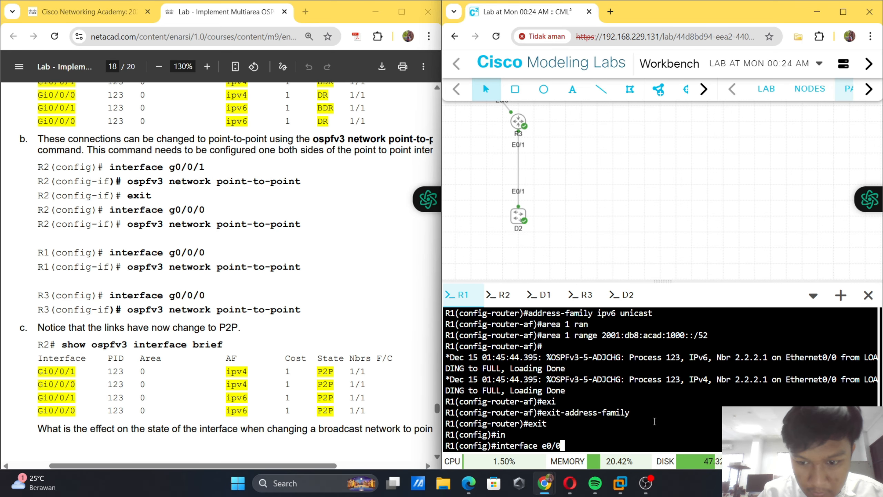
key(Return)
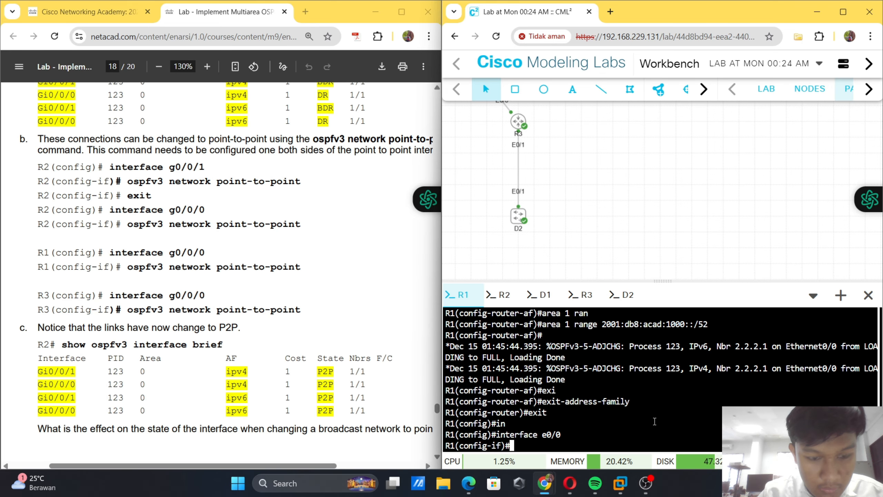
- Set the OSPFv3 network type of R1's interface e0/0 with ospfv3 network point-to-point
text(os)
key(Tab)
text(ne)
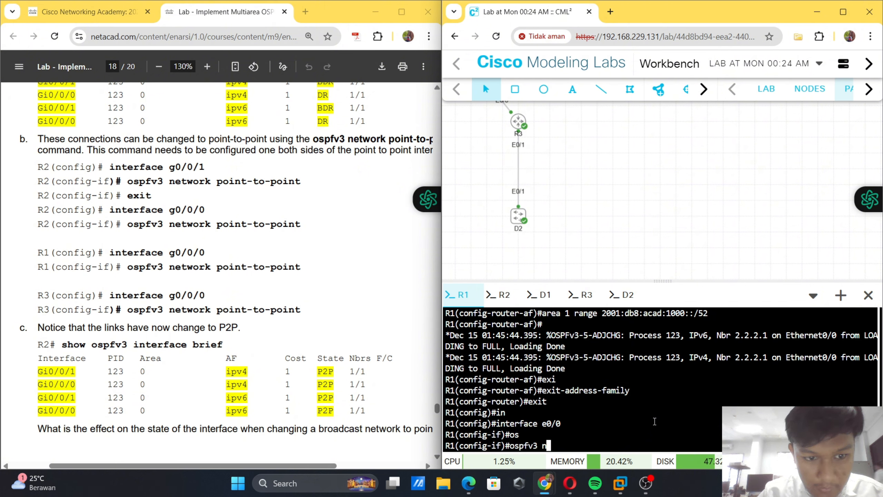
key(Tab)
key(Tab)
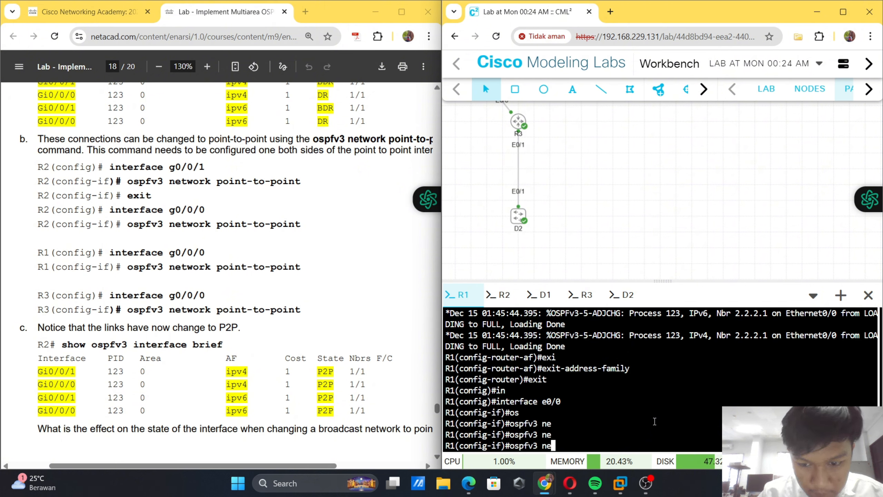
text(t)
key(Tab)
text(po)
key(Tab)
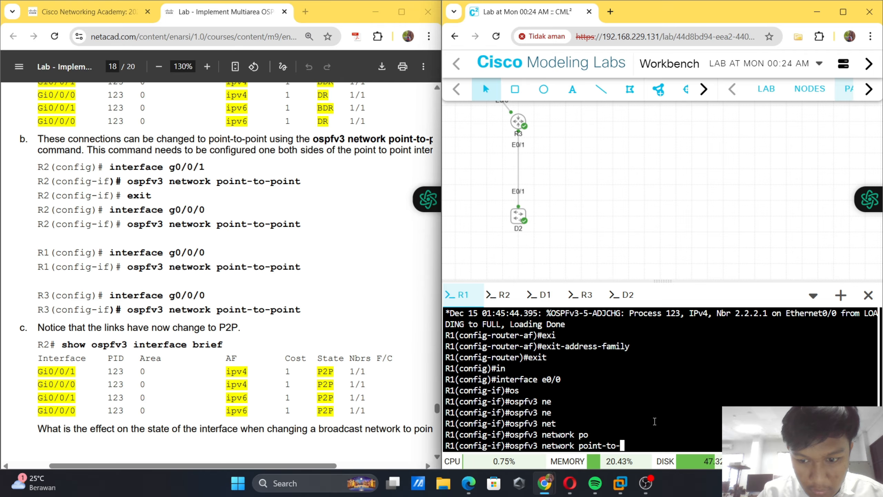
text(p)
key(Tab)
key(Return)
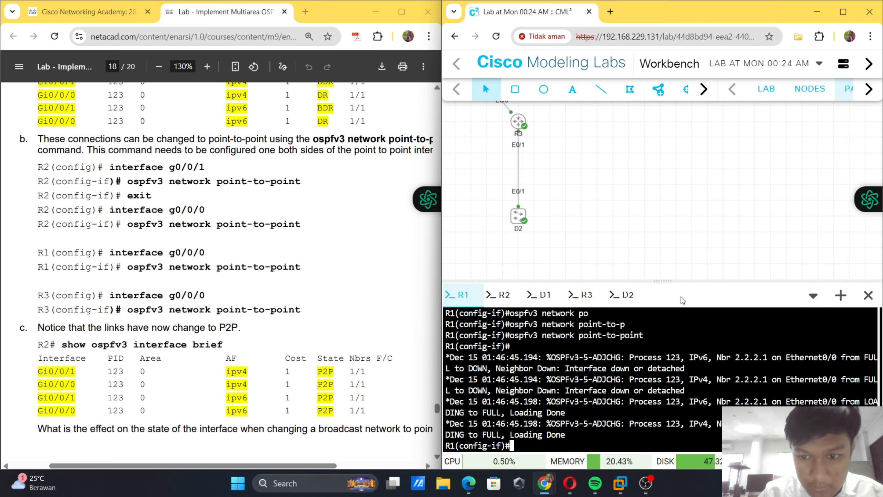
- Switch to R3's console and leave the IPv6 address family and OSPFv3 router modes for global configuration mode
click(584, 294)
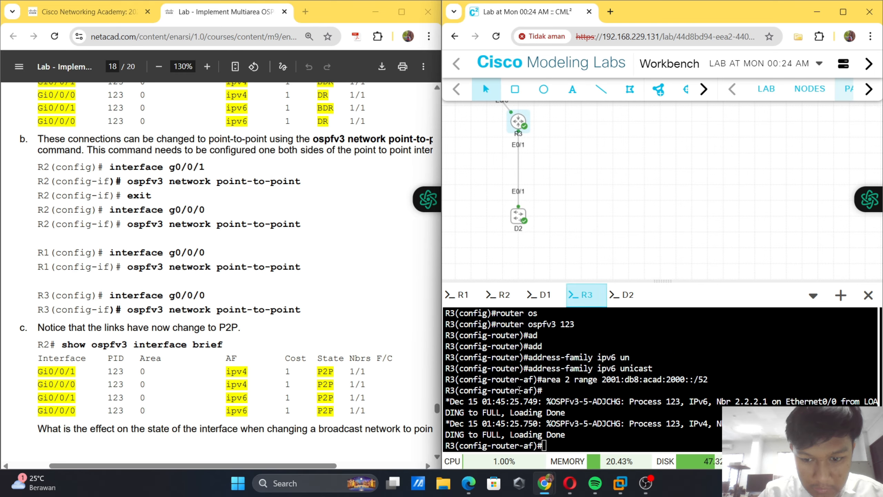
text(exit)
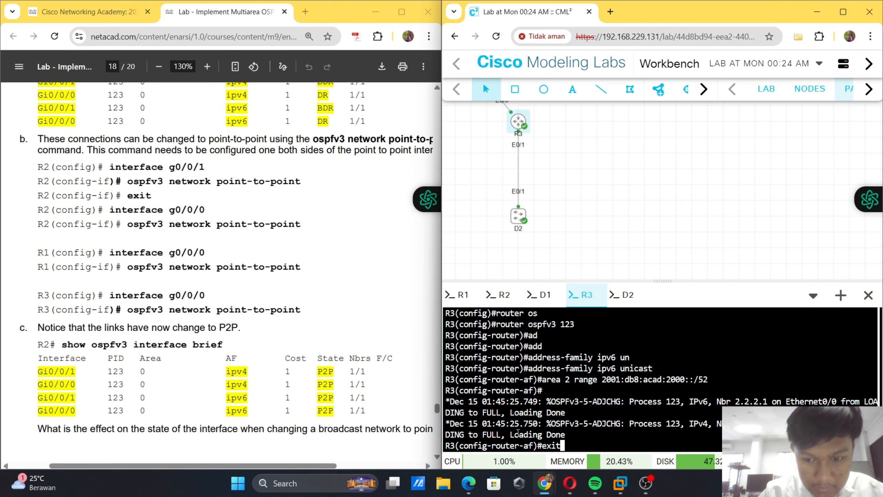
key(Return)
text(in)
key(BackSpace)
key(BackSpace)
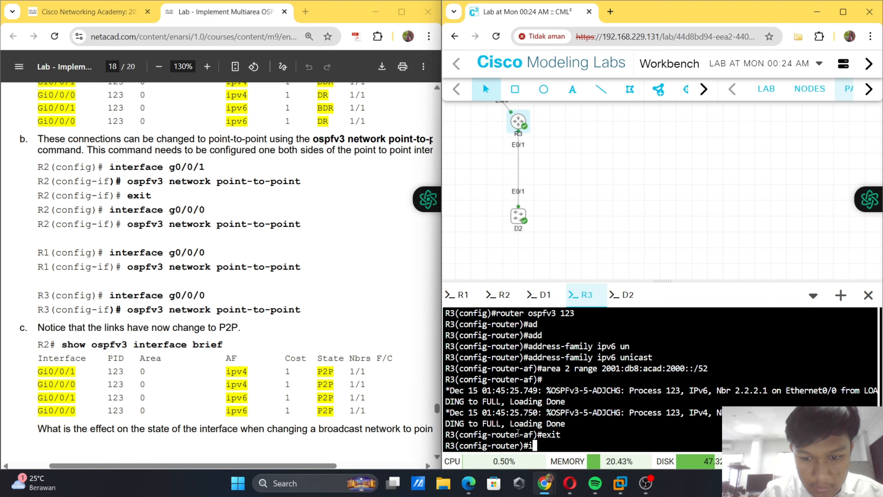
text(ex)
key(Return)
text(exit)
key(Return)
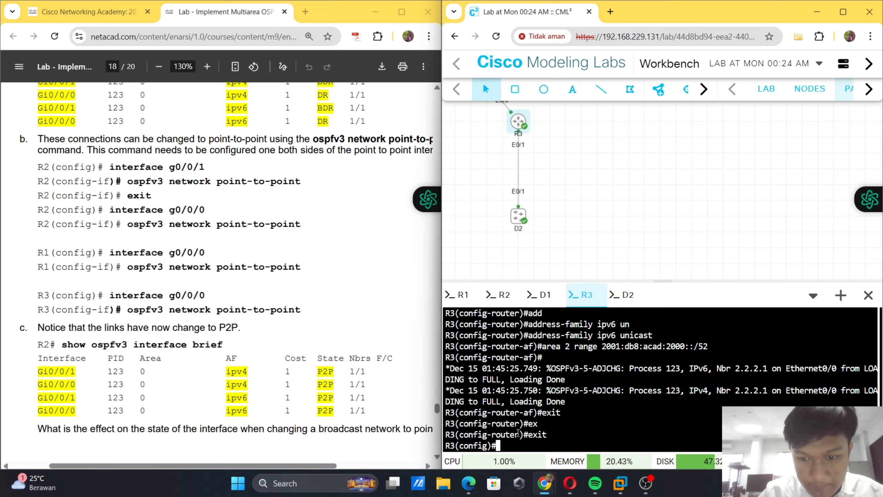
- Enter configuration of R3's interface e0/0
text(in)
key(Tab)
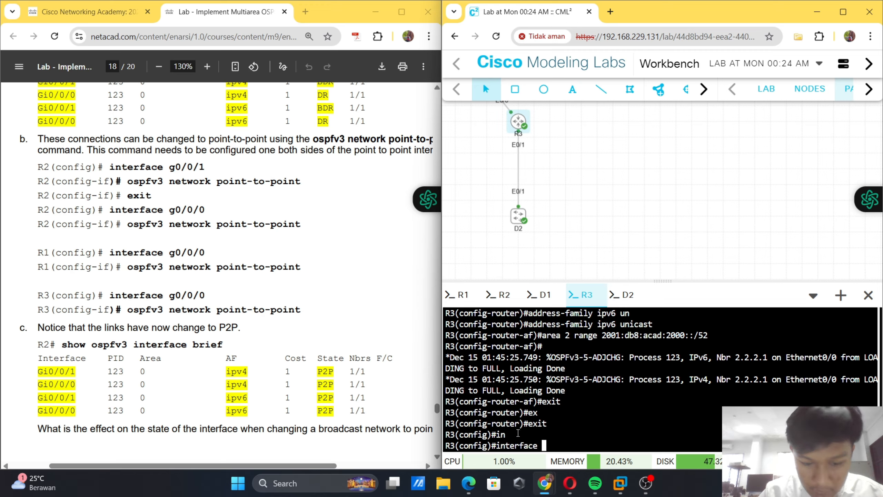
text(e0/0)
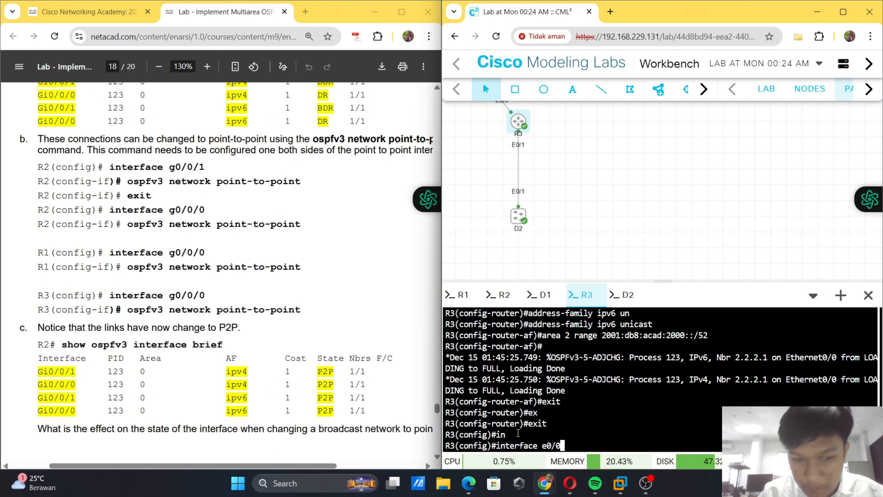
key(Return)
- Set the OSPFv3 network type of R3's interface e0/0 with ospfv3 network point-to-point
text(os)
key(Tab)
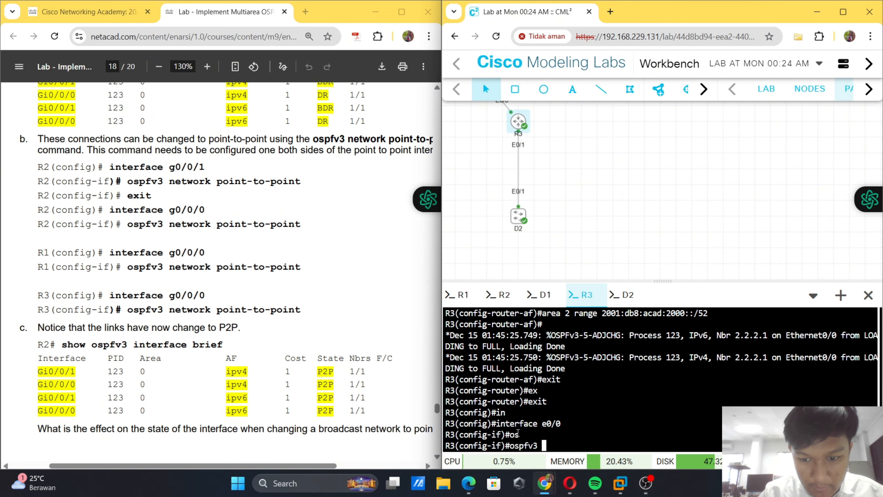
text(ne)
key(Tab)
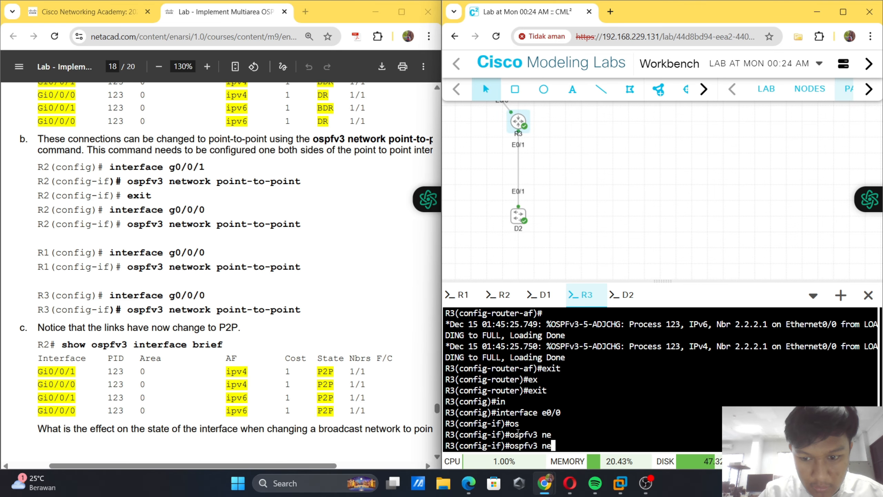
key(Tab)
text(t)
key(Tab)
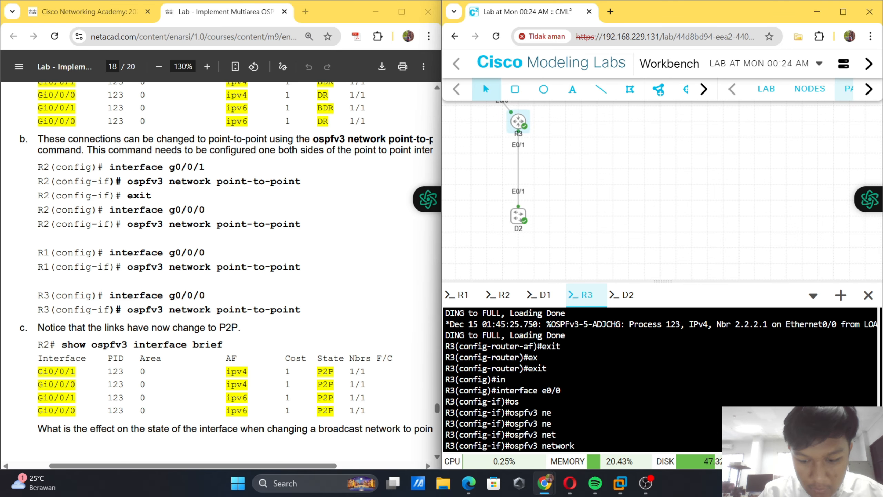
text(po)
key(Tab)
text(int-to-p)
key(Tab)
key(Return)
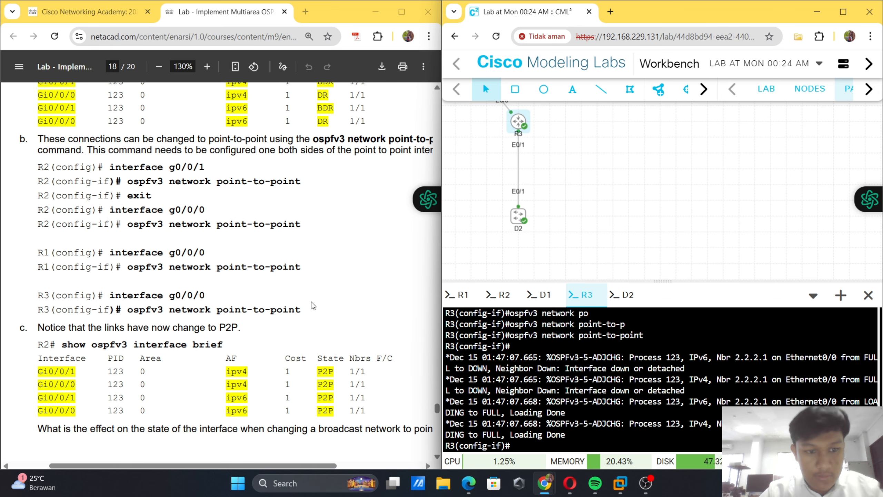
- Switch to R2's console and leave interface configuration for privileged EXEC mode
scroll(311, 302, down, 2)
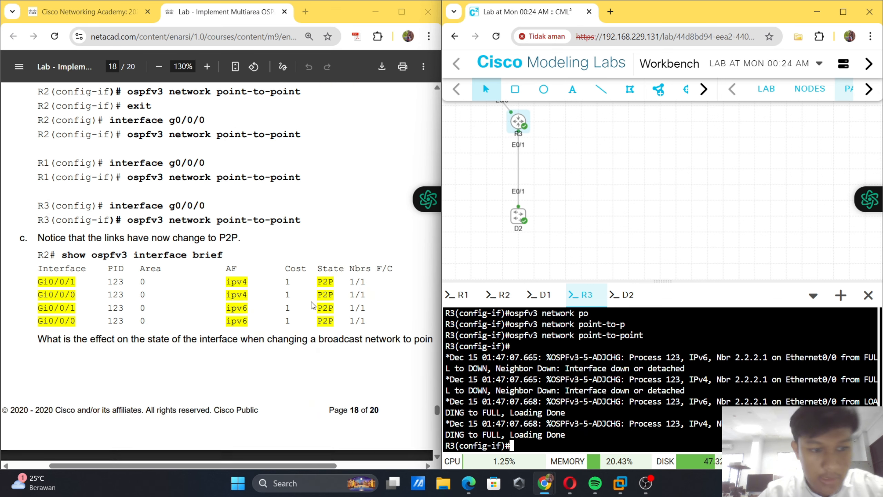
click(503, 299)
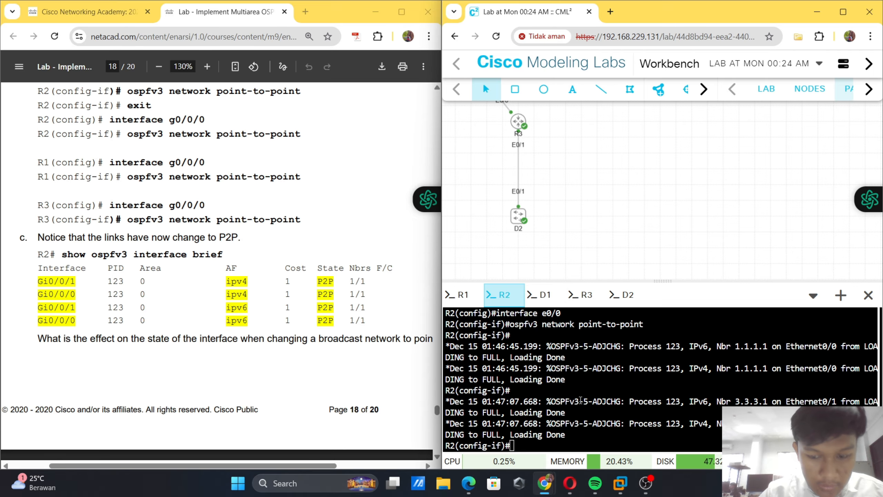
text(end)
key(Return)
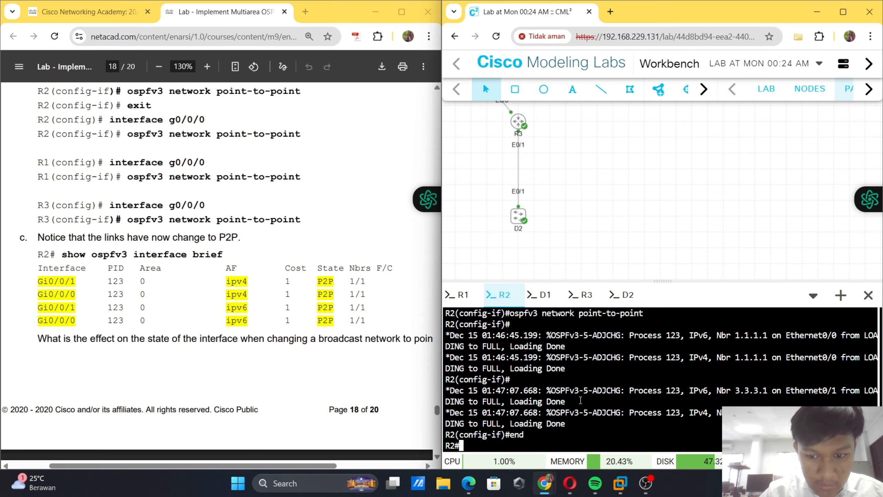
- Check the OSPFv3 interface states on R2 with show ospfv3 interface brief
text(sho)
key(Tab)
text(os)
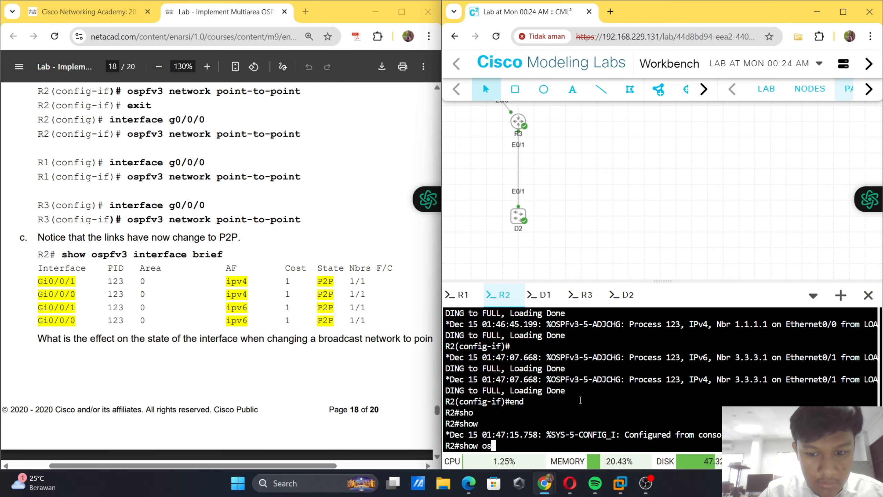
key(Tab)
text(i)
key(Tab)
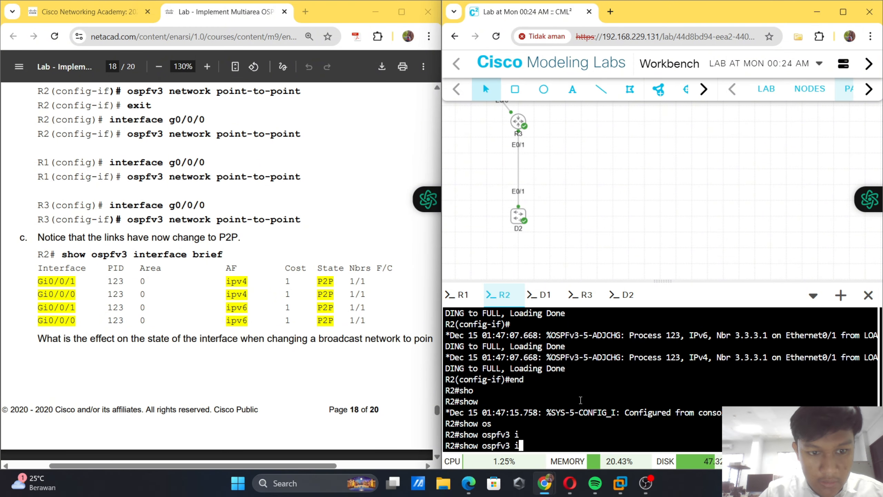
text(n)
key(Tab)
text(br)
key(Tab)
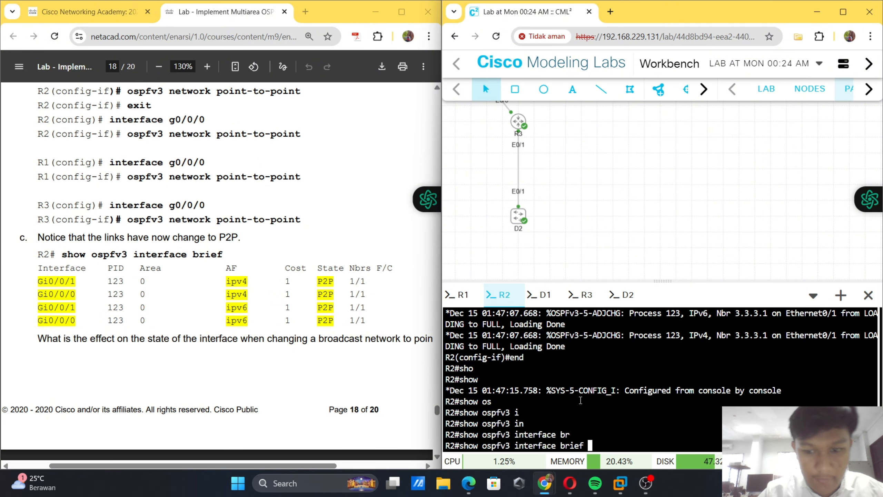
key(Return)
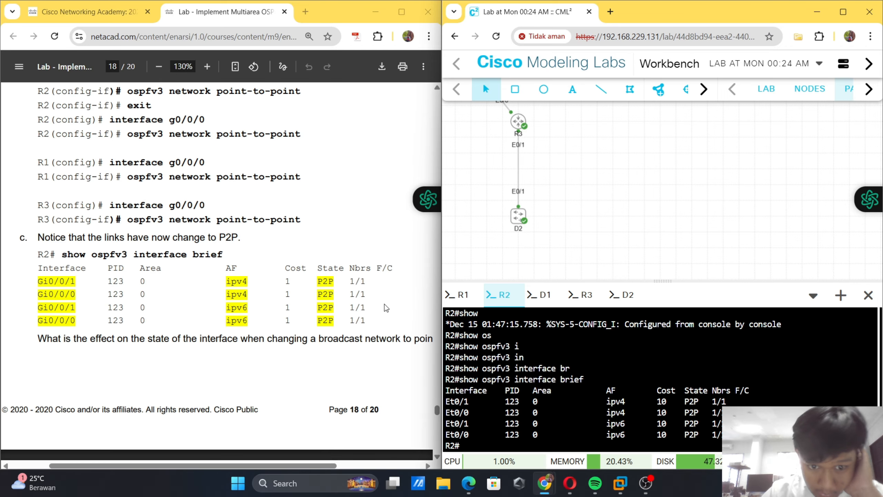
- Go to Step 4 of the lab guide, Advertising a default route, and enter global configuration mode on R2
scroll(384, 304, down, 4)
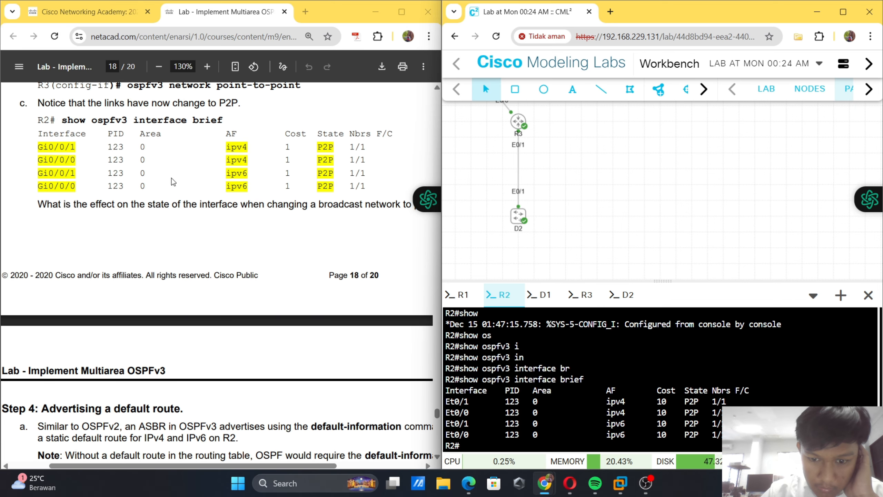
scroll(80, 153, down, 2)
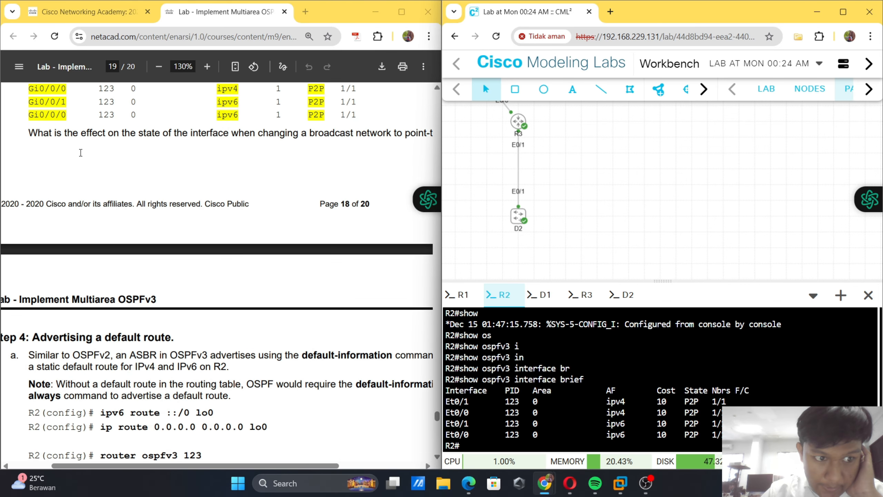
scroll(80, 152, down, 4)
scroll(80, 153, down, 2)
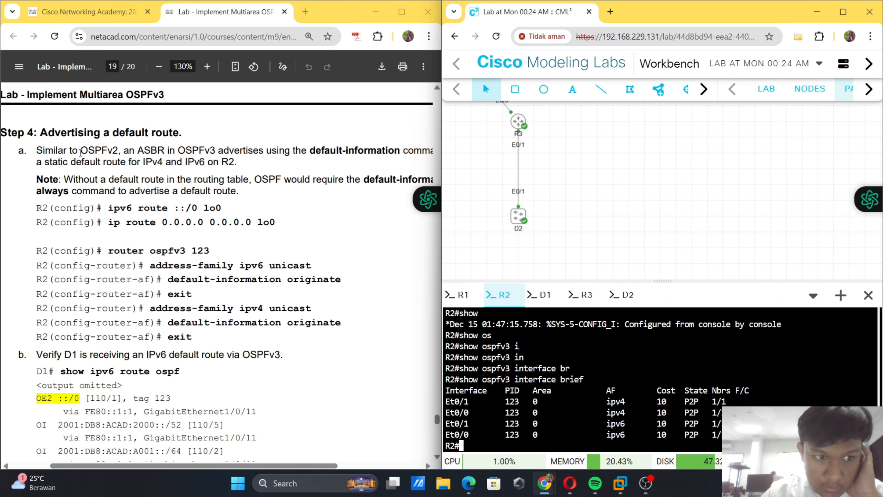
text(conft)
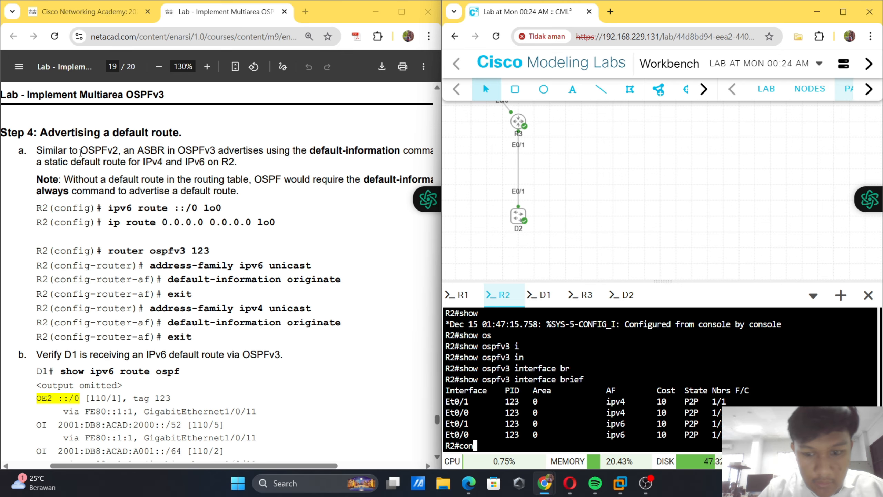
key(BackSpace)
key(BackSpace)
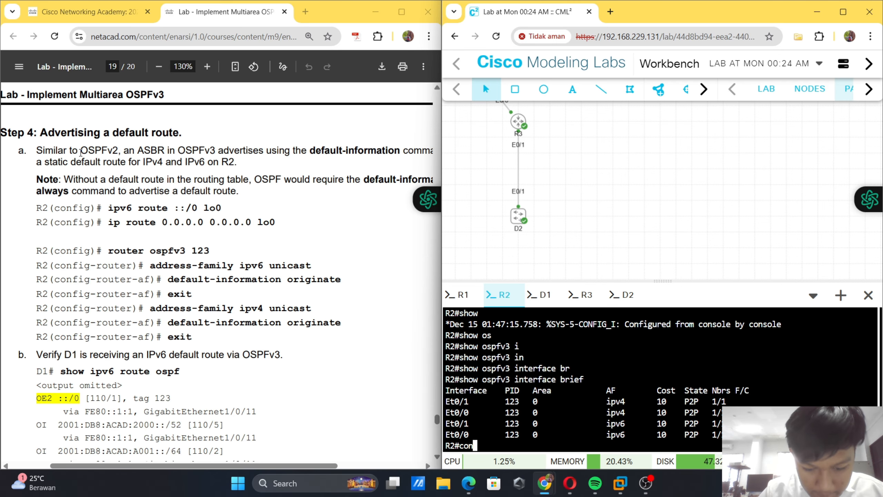
text(f ter)
key(Return)
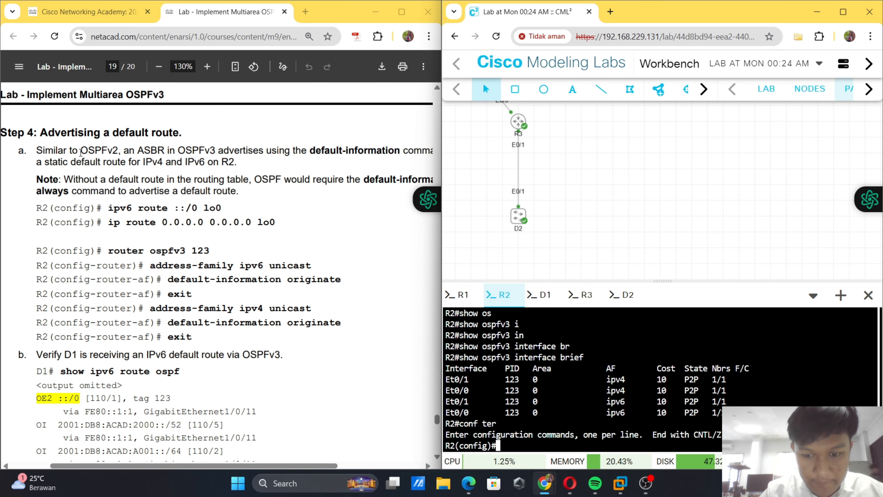
- Add a static IPv6 default route on R2 with ipv6 route ::/0 lo0
text(ipv)
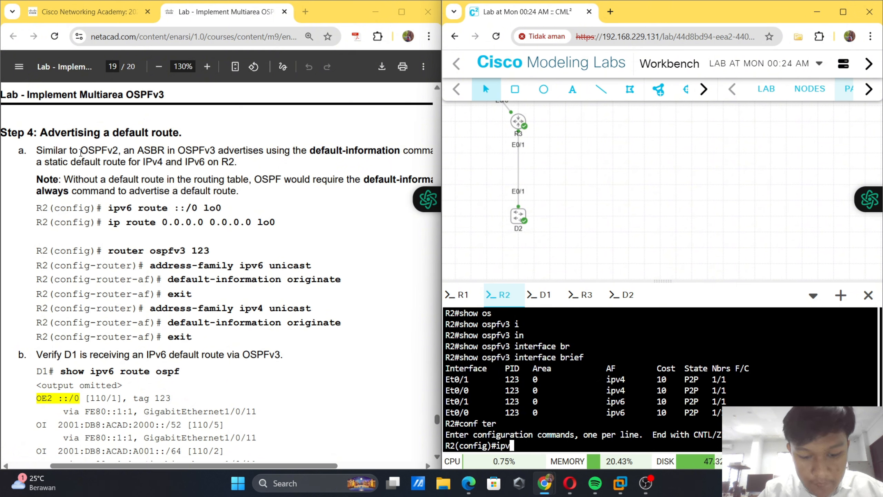
text(6 route)
key(Tab)
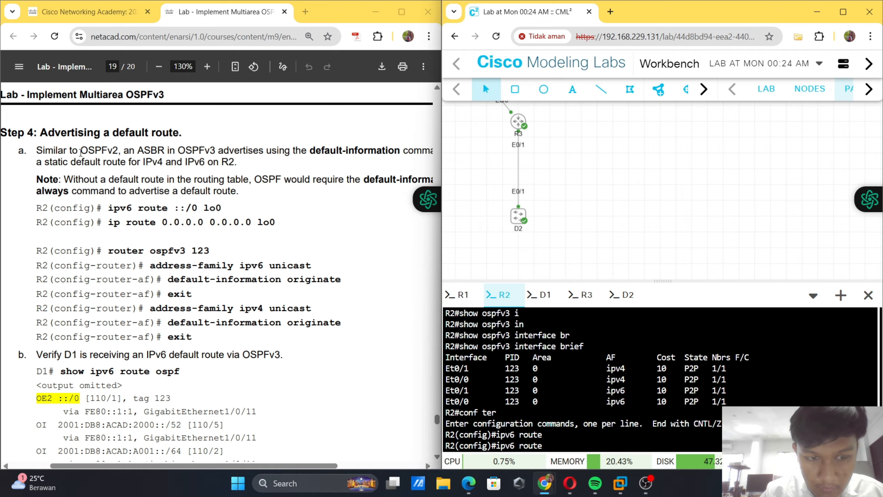
text(::/)
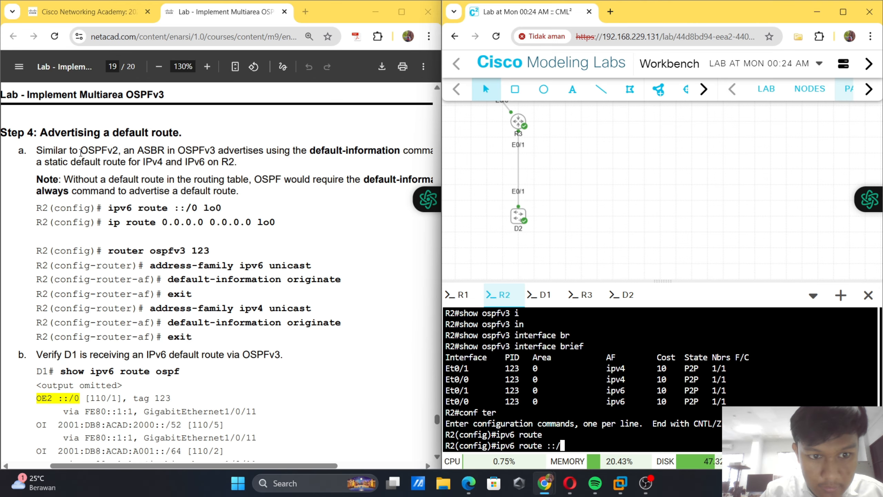
text(0)
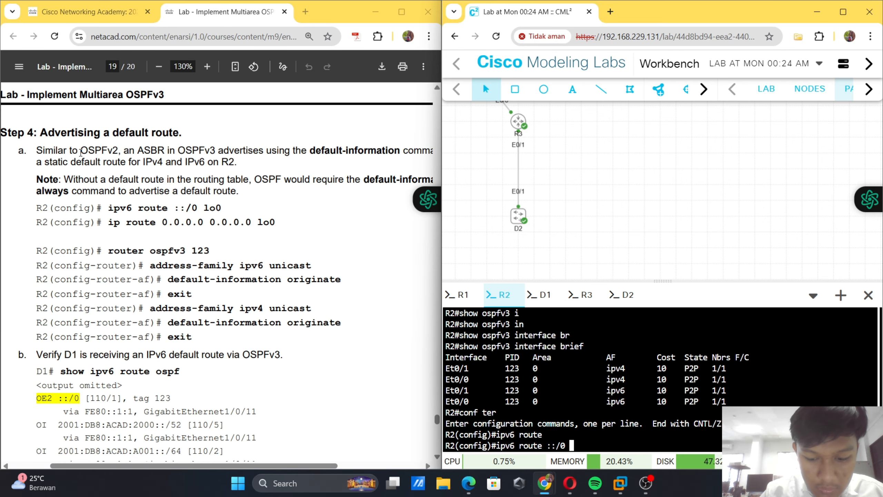
text( lo0)
key(Return)
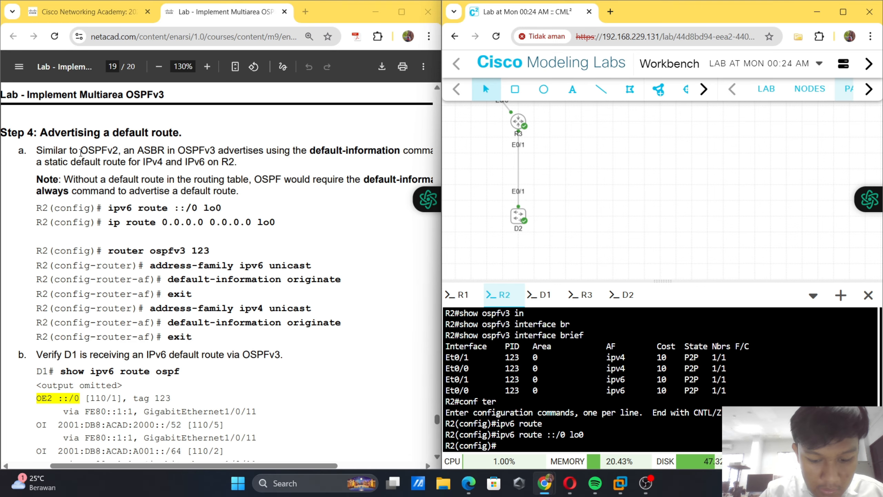
- Add a static IPv4 default route on R2 with ip route 0.0.0.0 0.0.0.0 lo0
text(ip ro)
key(Tab)
text(ut)
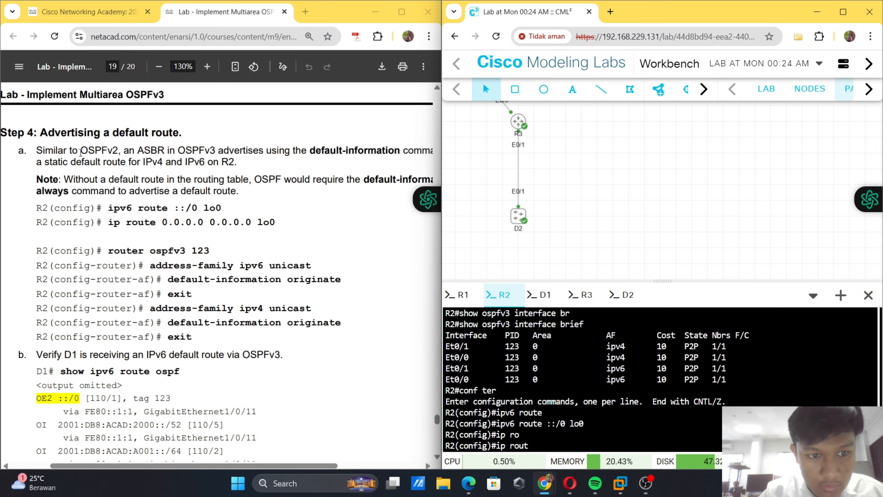
text(e 0.)
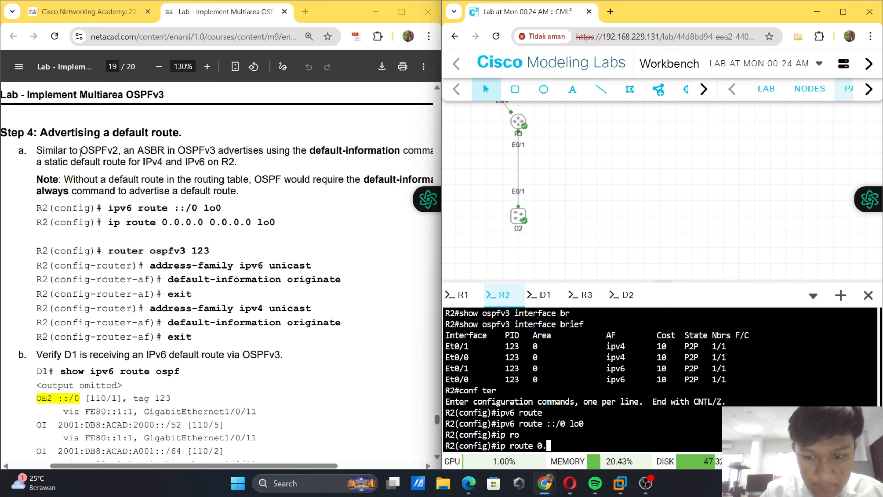
text(0.0.)
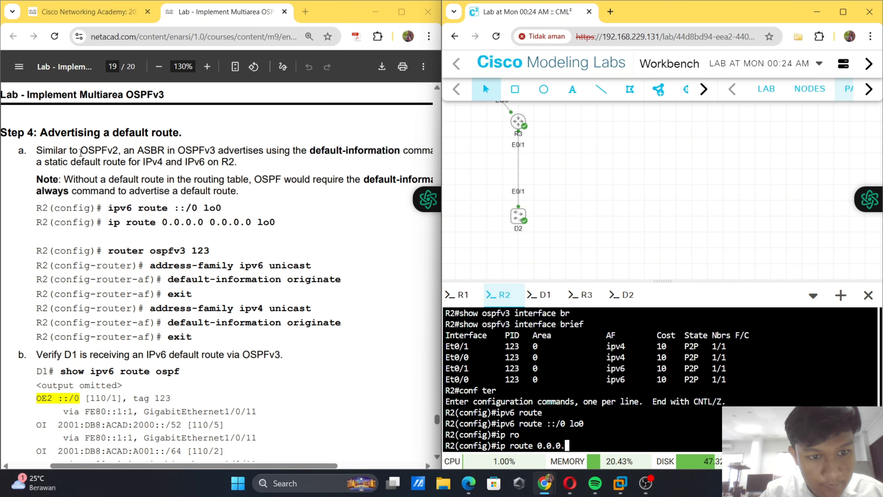
text(0 0.0)
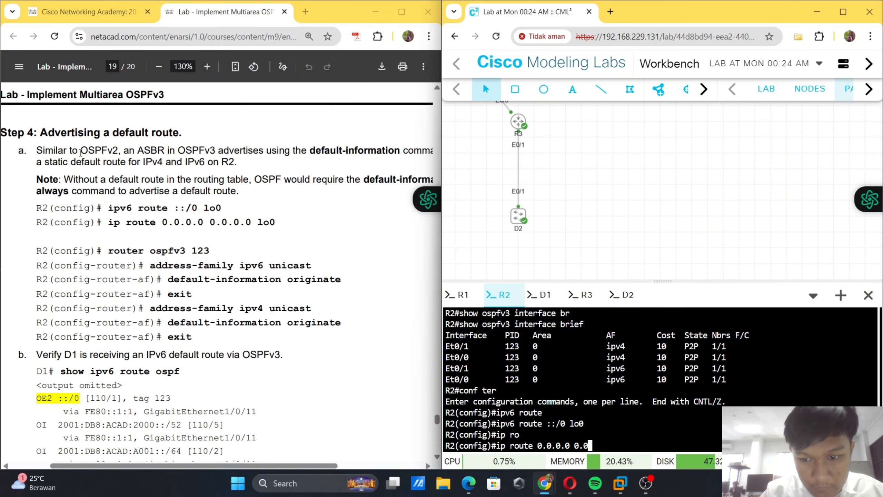
text(.0)
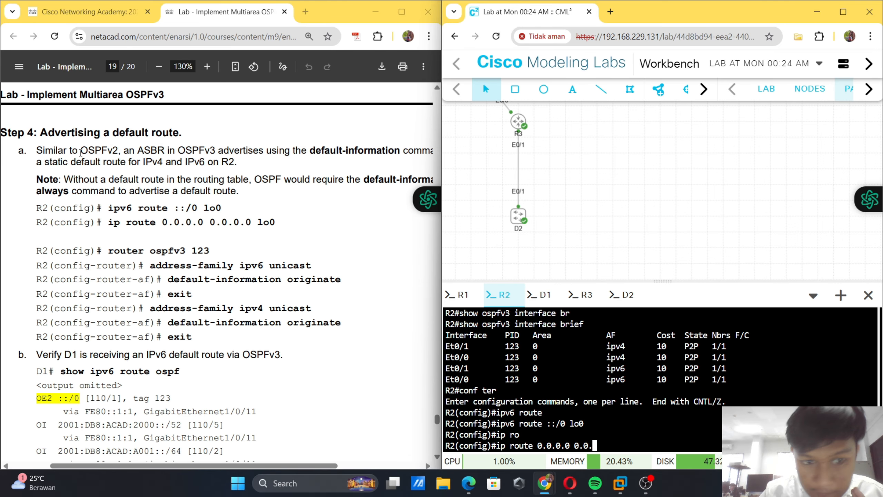
text(.0)
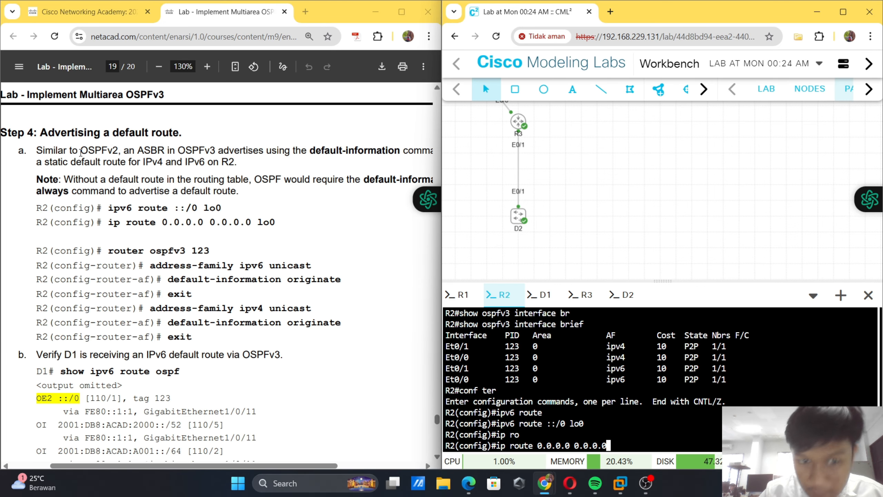
text( lo)
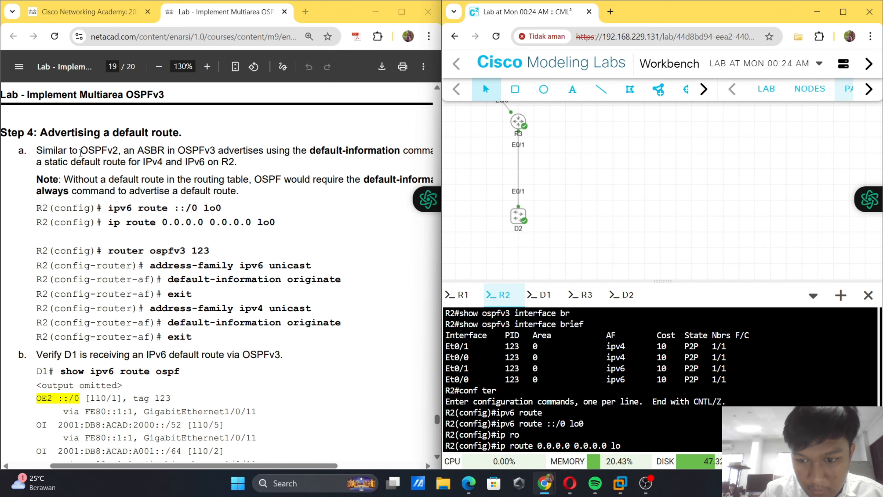
text(0)
key(Return)
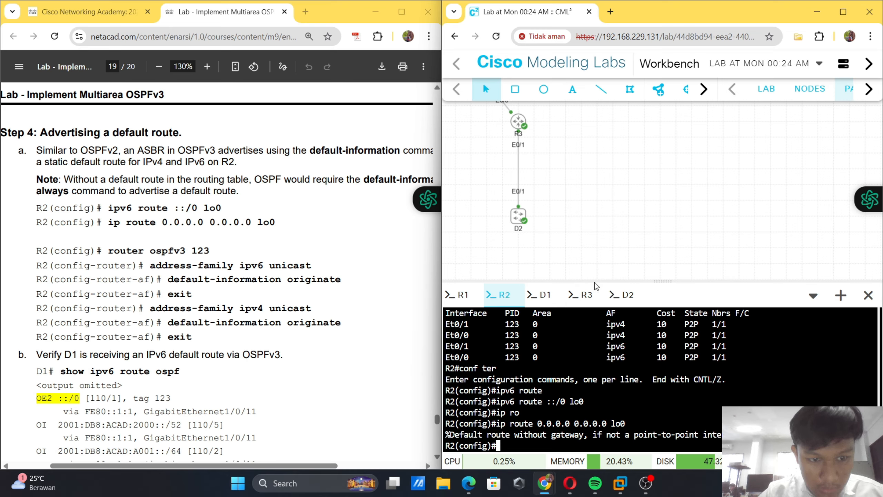
- Enter router configuration for OSPFv3 process 123 on R2
text(ro)
key(Tab)
text(ut)
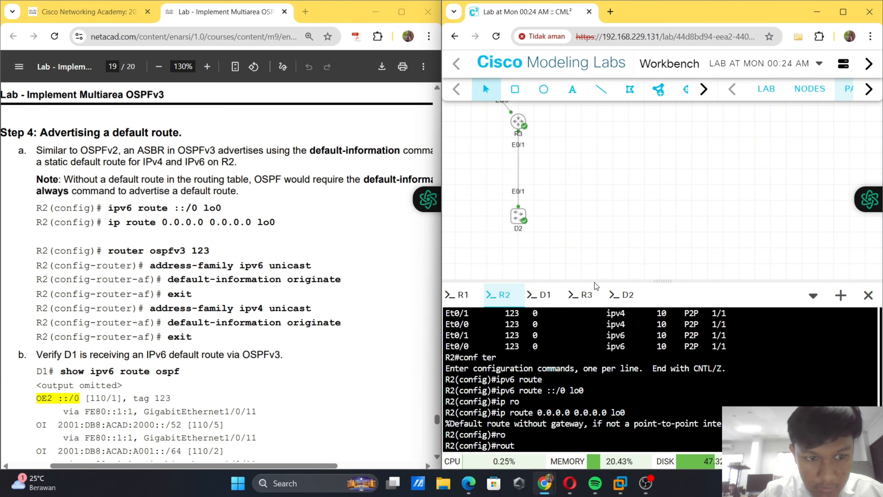
text(er os)
key(Tab)
text(pf)
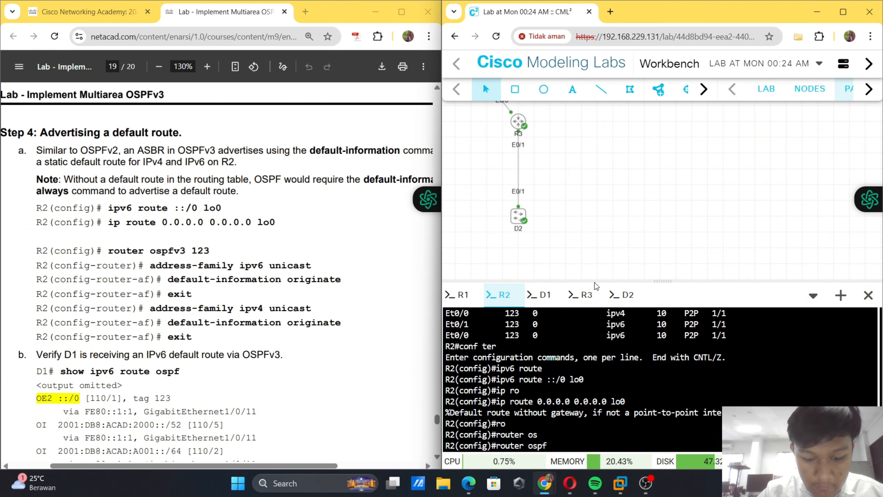
text(v3 123)
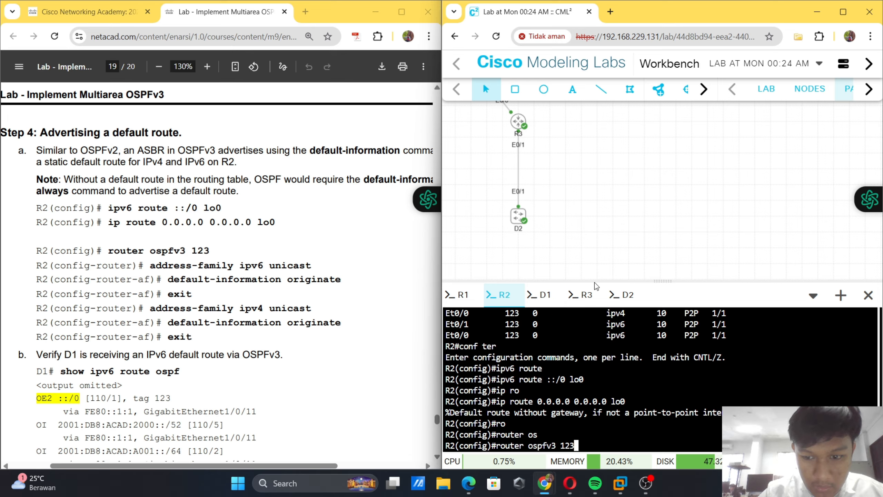
key(Return)
- Enter the IPv6 unicast address family under OSPFv3 process 123 on R2
text(ad)
key(Tab)
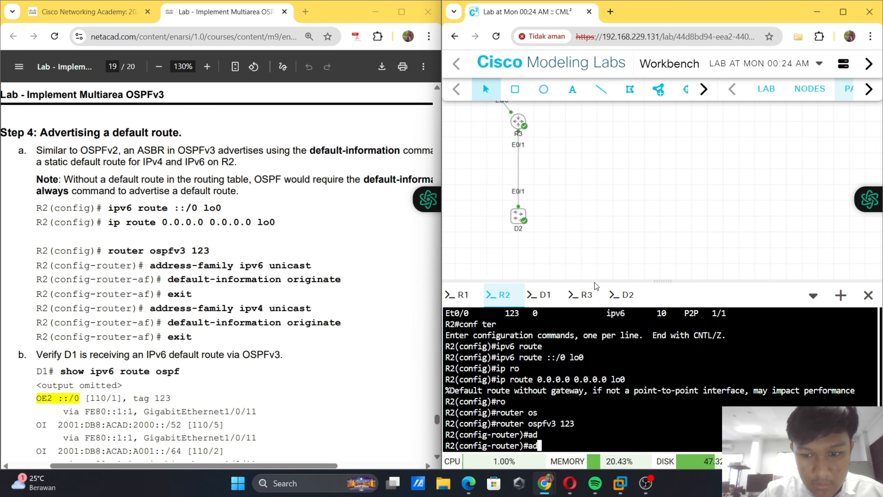
text(d)
key(Tab)
text(ipv)
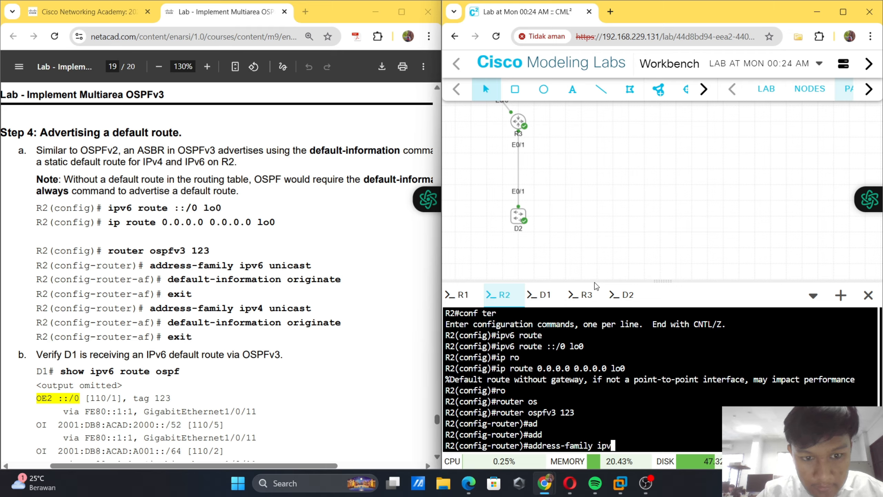
text(6 un)
key(Tab)
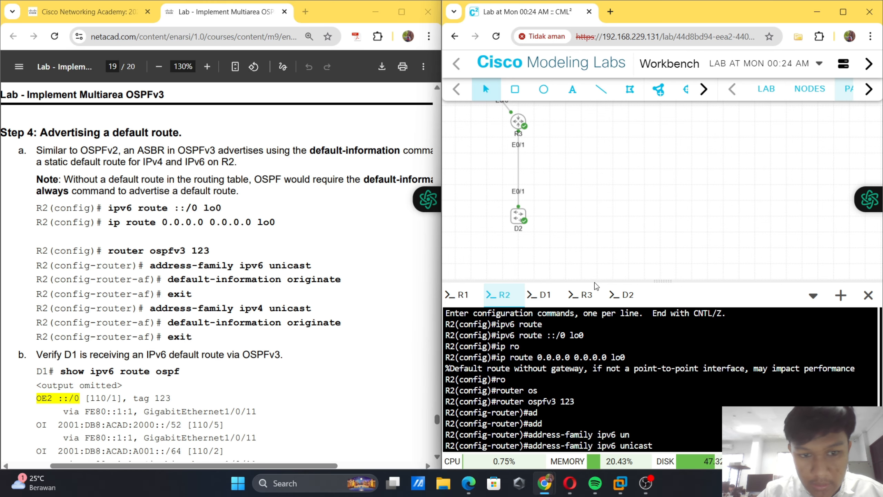
key(Return)
- Advertise the IPv6 default route with default-information originate, and exit the IPv6 address family
text(de)
key(Tab)
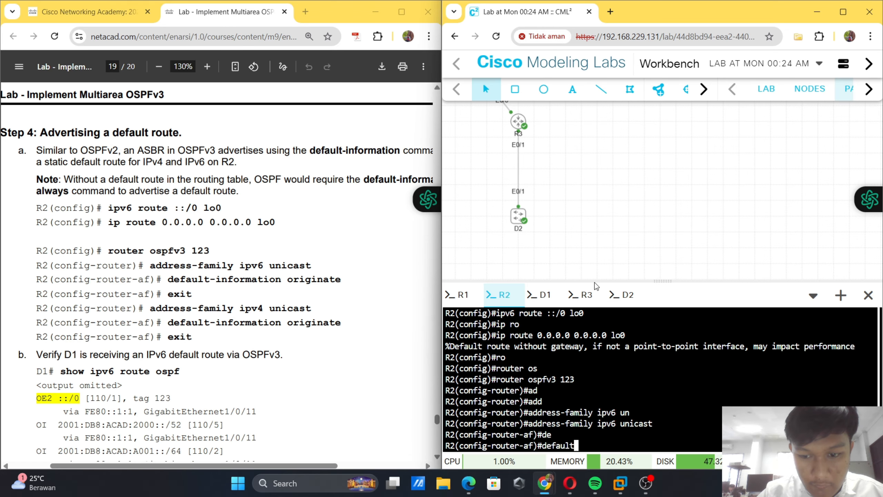
text(-)
key(Tab)
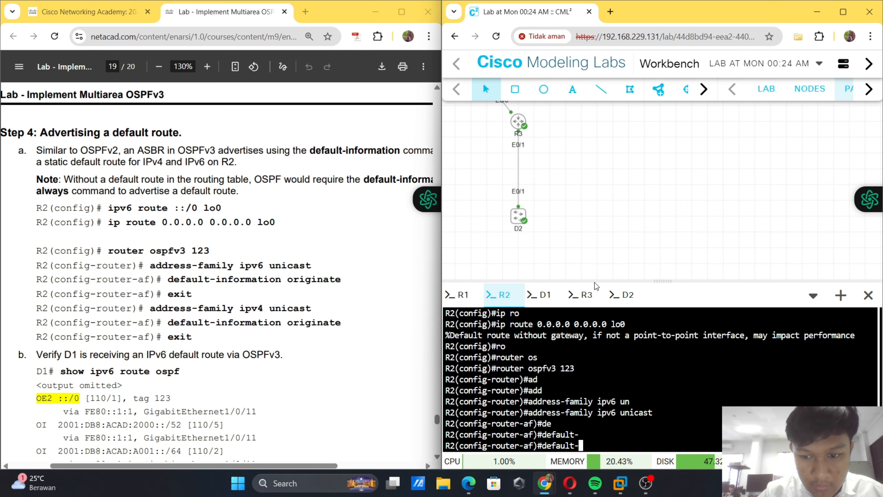
text(in)
key(Tab)
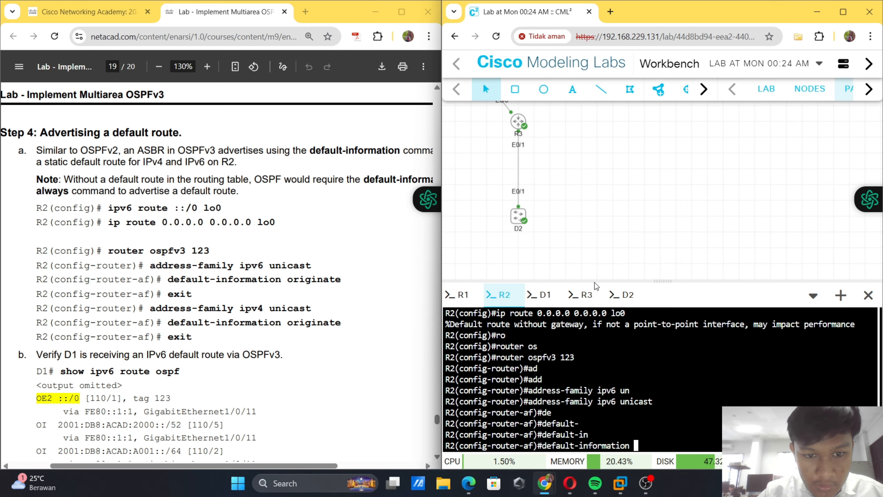
text(or)
key(Tab)
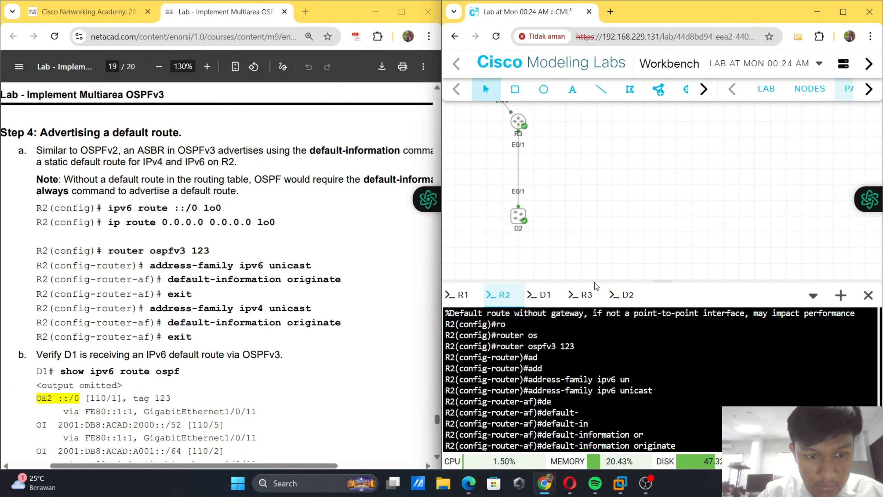
key(Return)
text(exit)
key(Return)
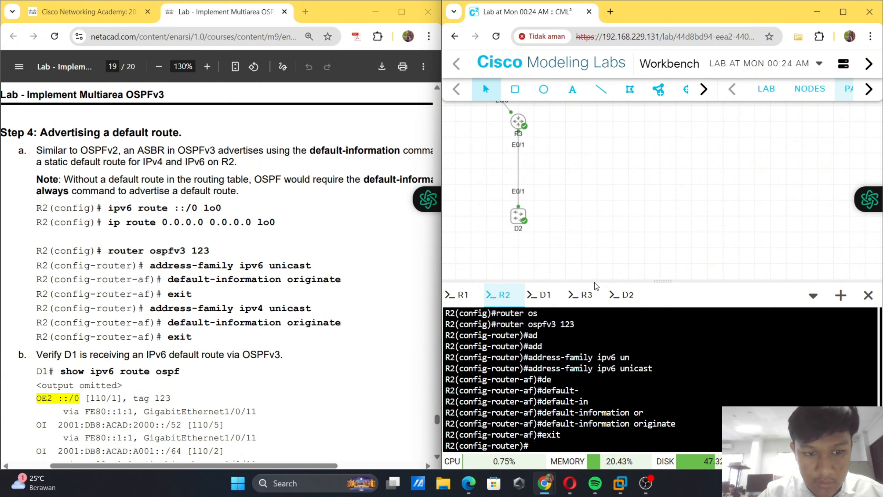
- Enter the IPv4 unicast address family under OSPFv3 on R2
text(ad)
key(Tab)
text(d)
key(Tab)
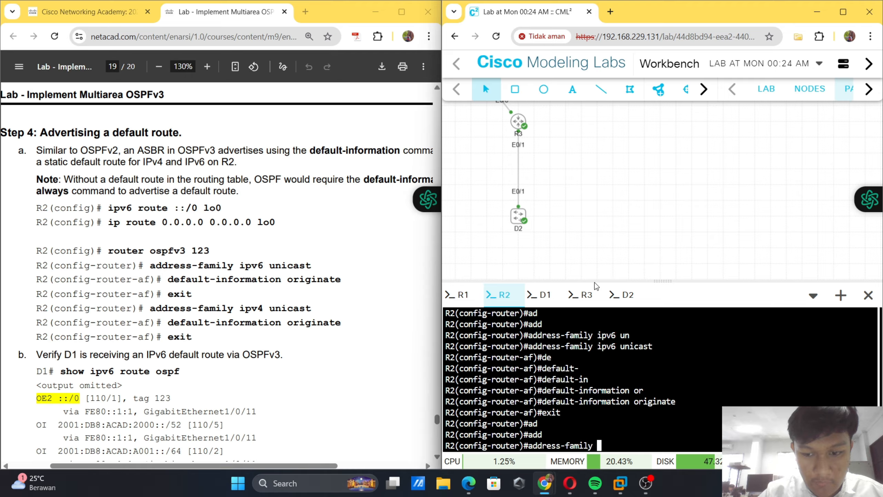
text(ipv4 un)
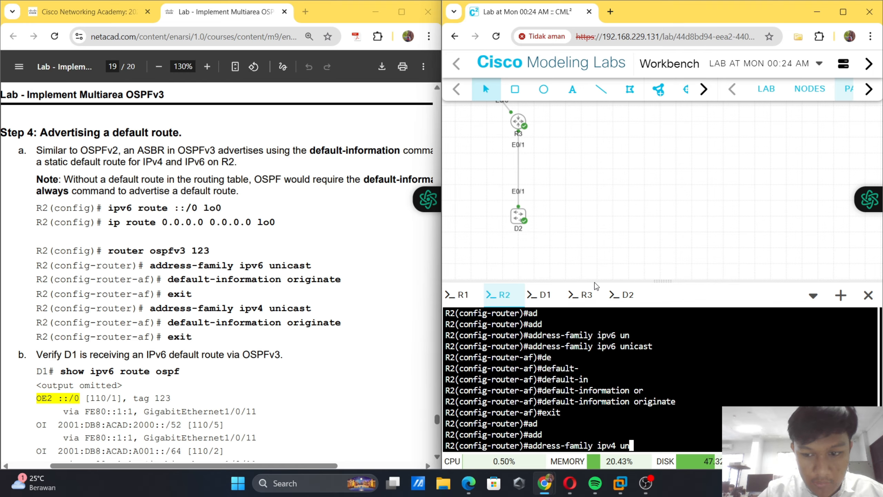
key(Tab)
key(Return)
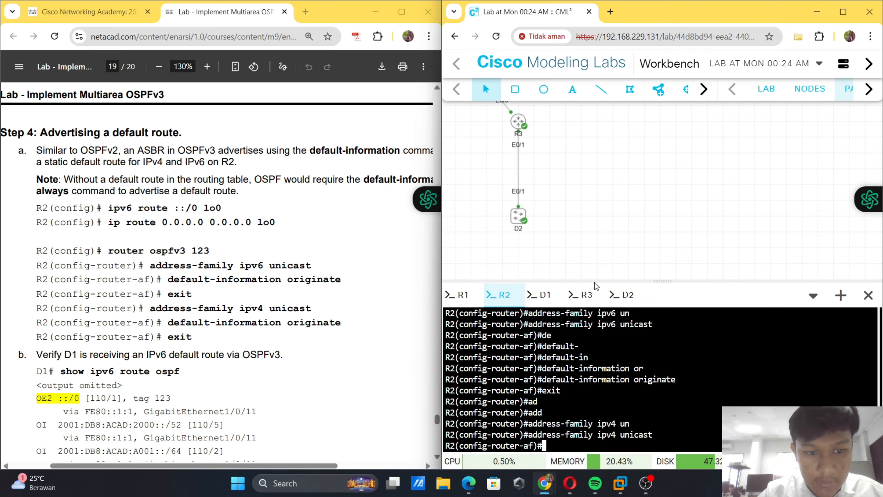
- Advertise the IPv4 default route with default-information originate, and exit the IPv4 address family
text(de)
key(Tab)
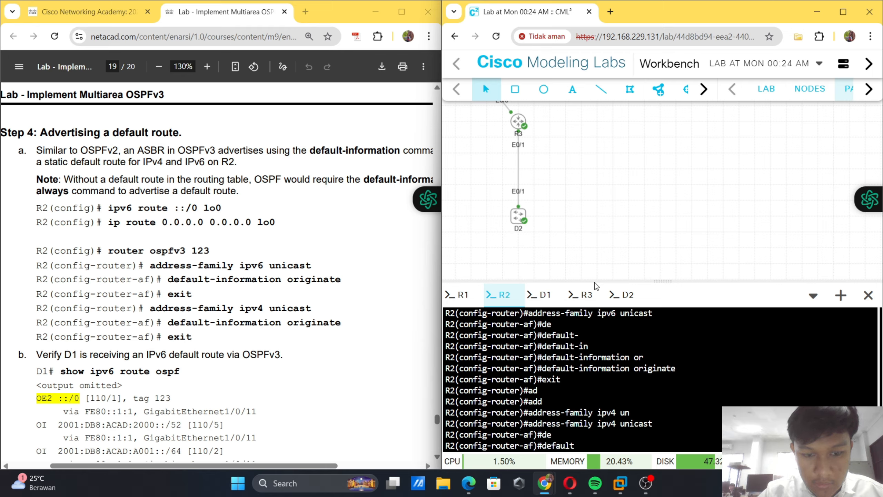
text(-in)
key(Tab)
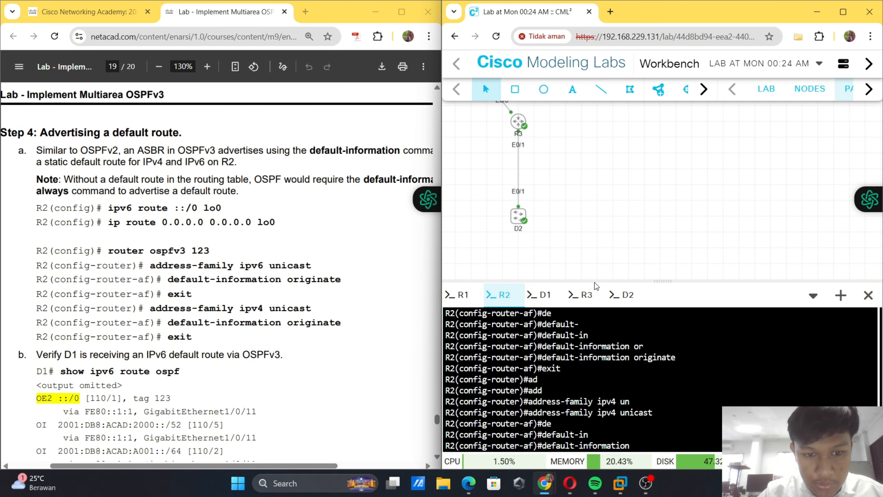
text(or)
key(Tab)
key(Return)
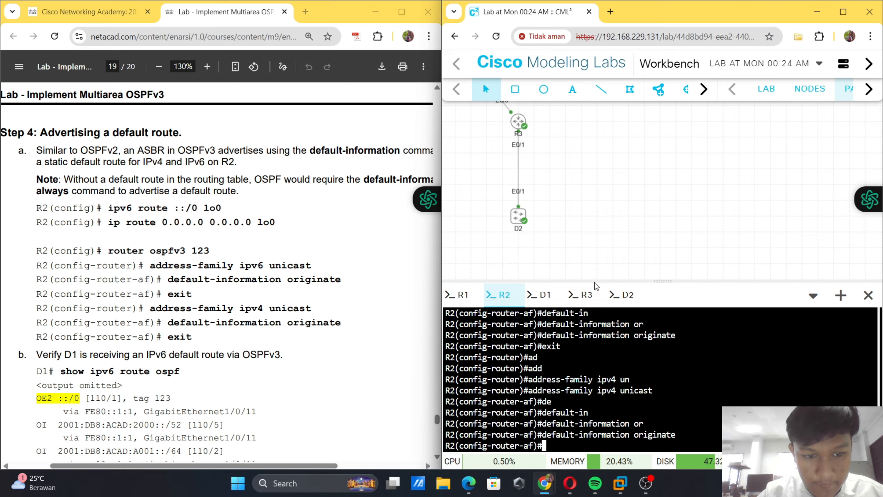
text(exit)
key(Return)
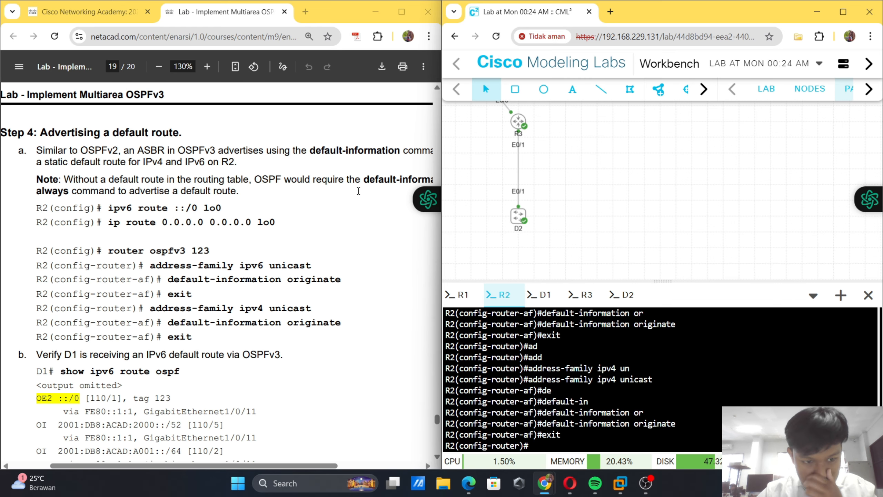
- Leave configuration mode on D1 and check its OSPF IPv6 routes with show ipv6 route ospf
scroll(316, 162, down, 4)
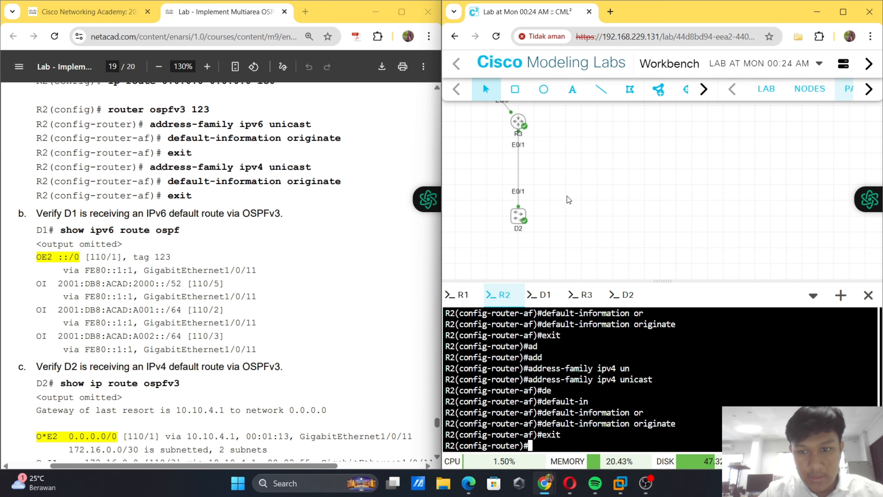
click(537, 290)
text(end)
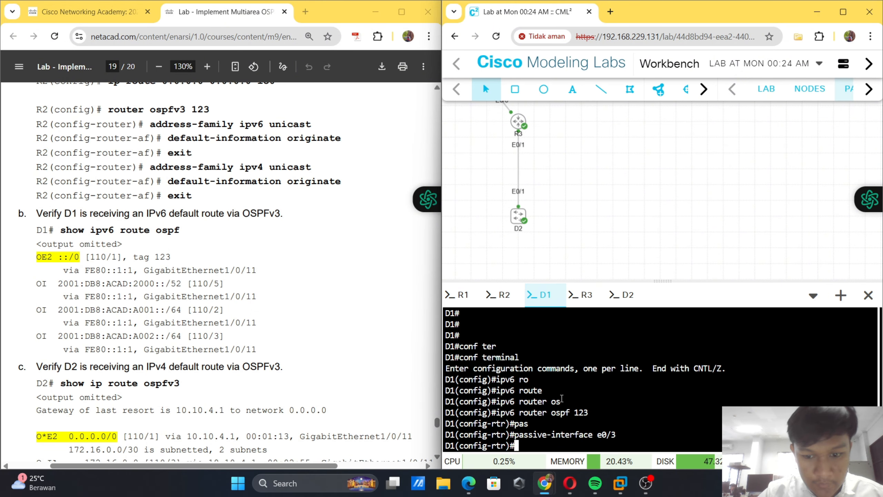
key(Return)
text(show )
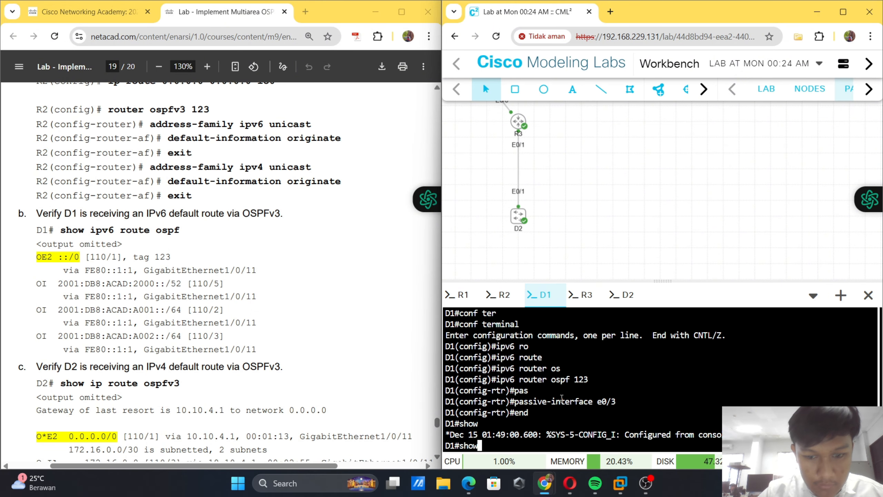
text(ipv)
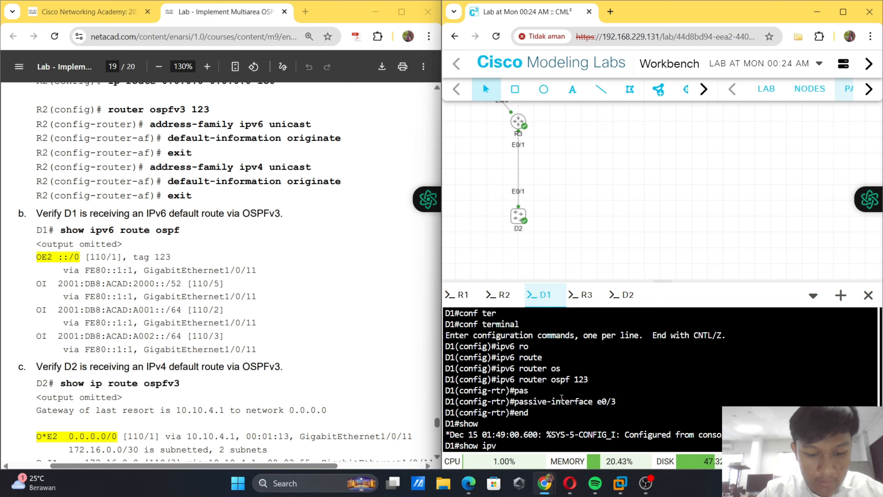
text(6 ro)
key(Tab)
text(o)
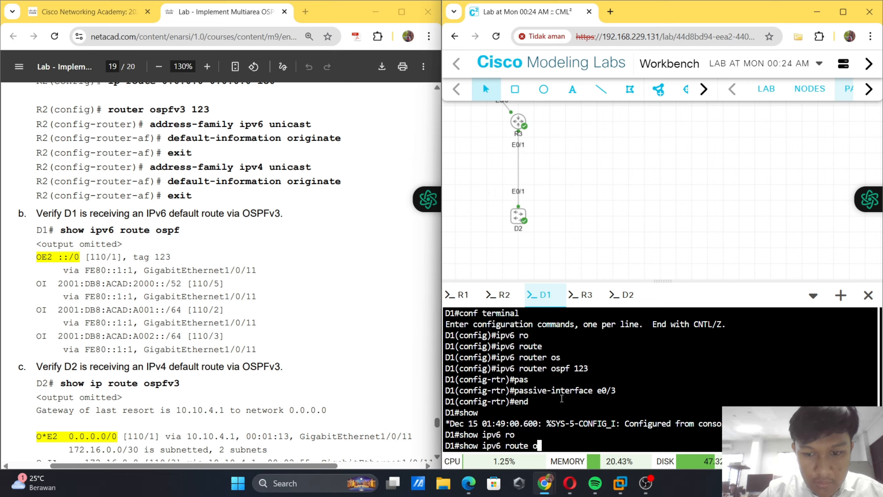
key(Tab)
key(Return)
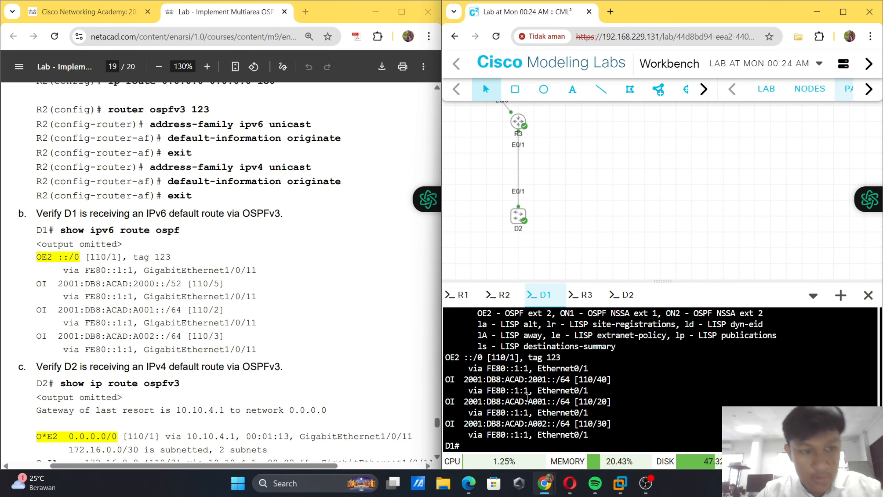
- Go to step c of the lab guide, verifying the IPv4 default route, and switch to the D2 console
scroll(324, 336, down, 1)
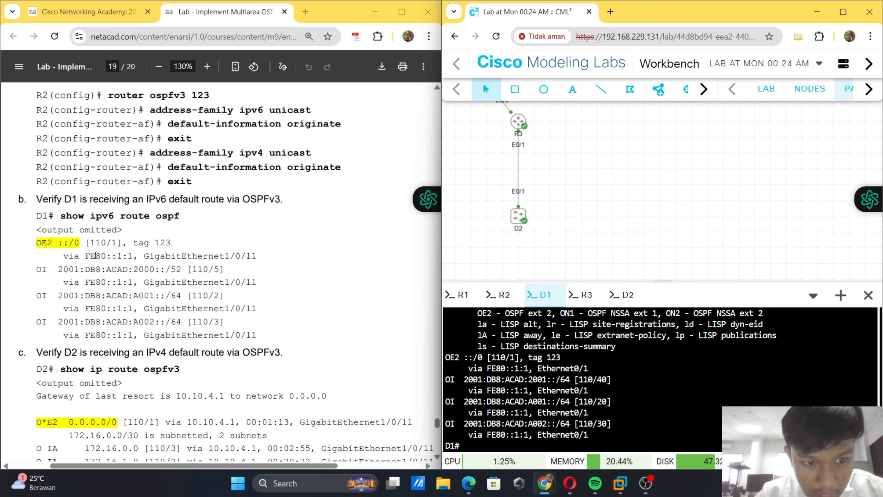
scroll(197, 239, down, 3)
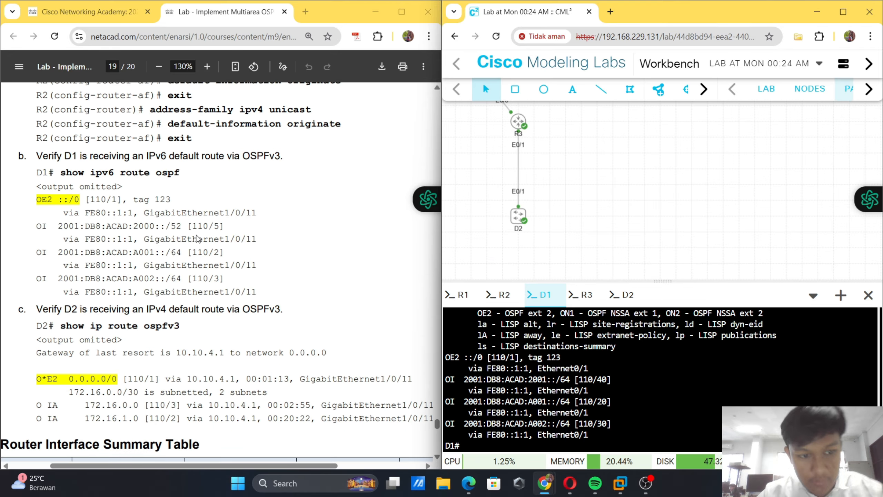
scroll(196, 238, down, 5)
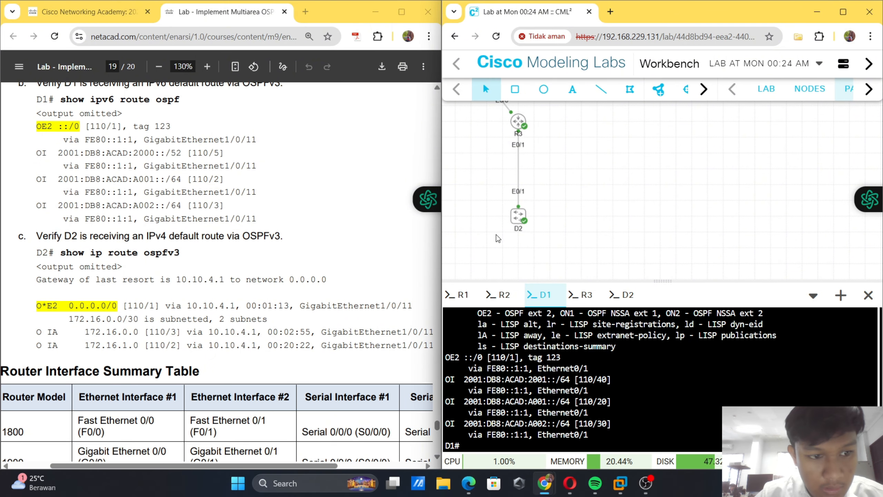
click(620, 300)
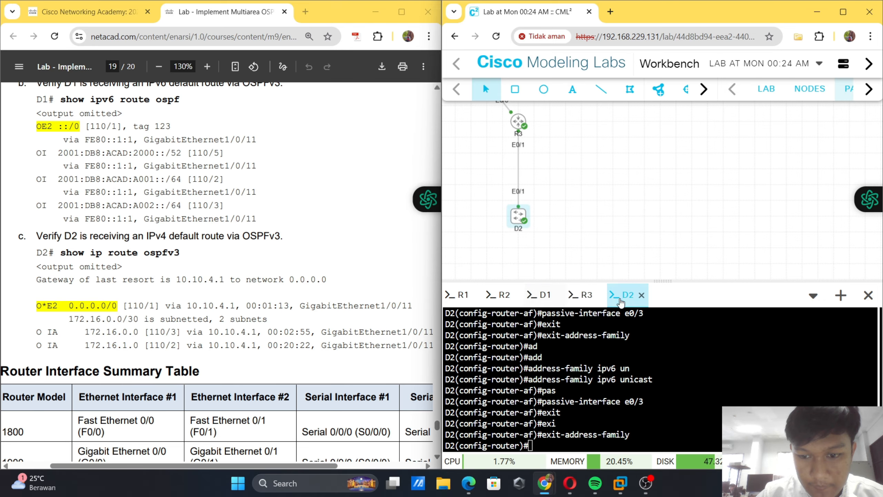
click(565, 362)
text(sh)
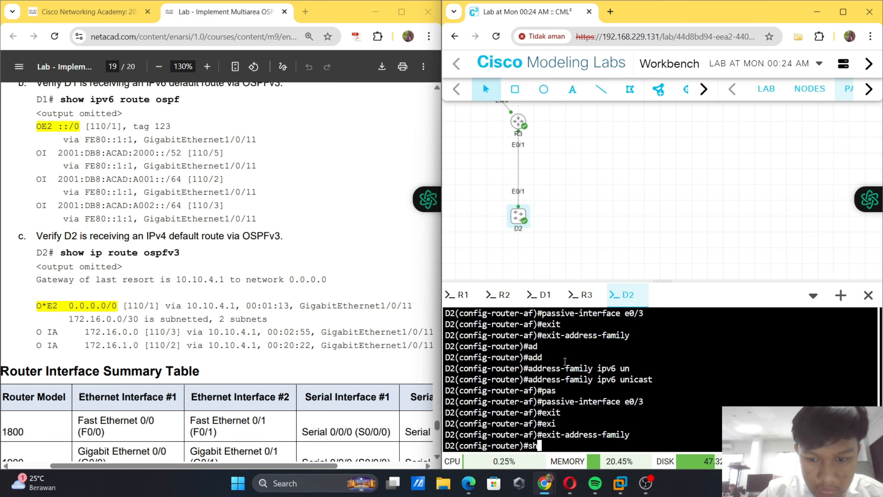
text(ow ip rou)
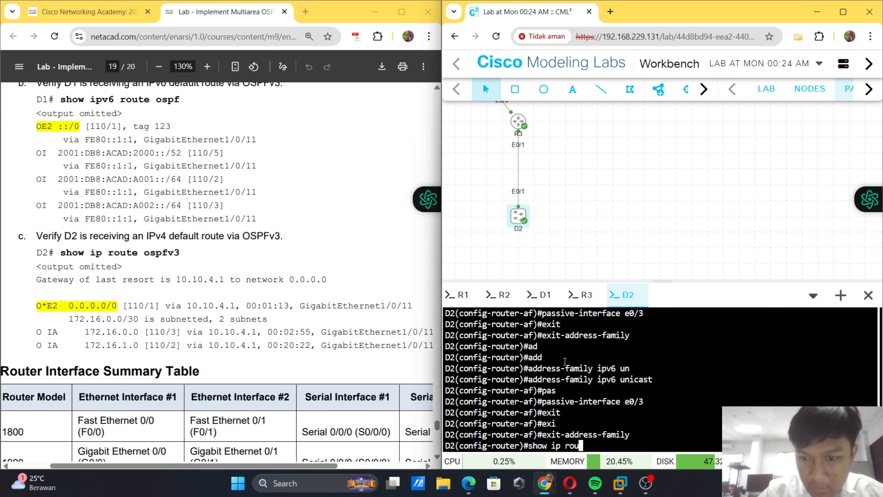
key(Tab)
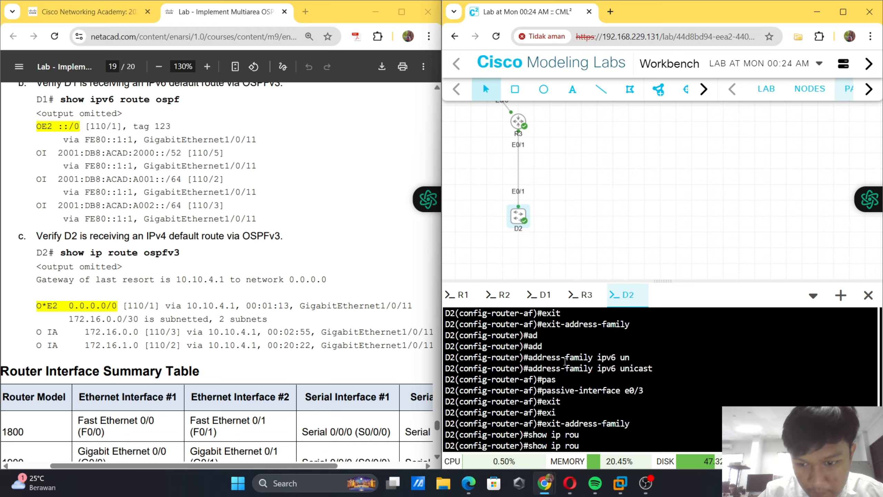
text(te)
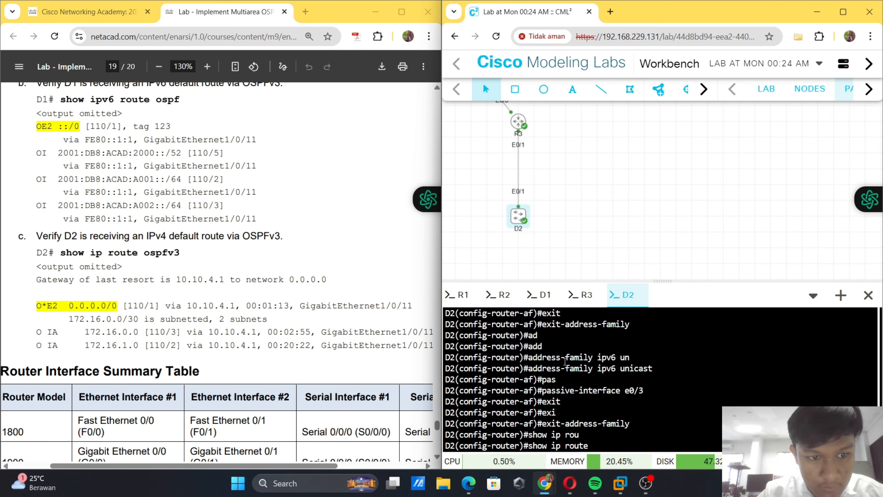
text( os)
key(Tab)
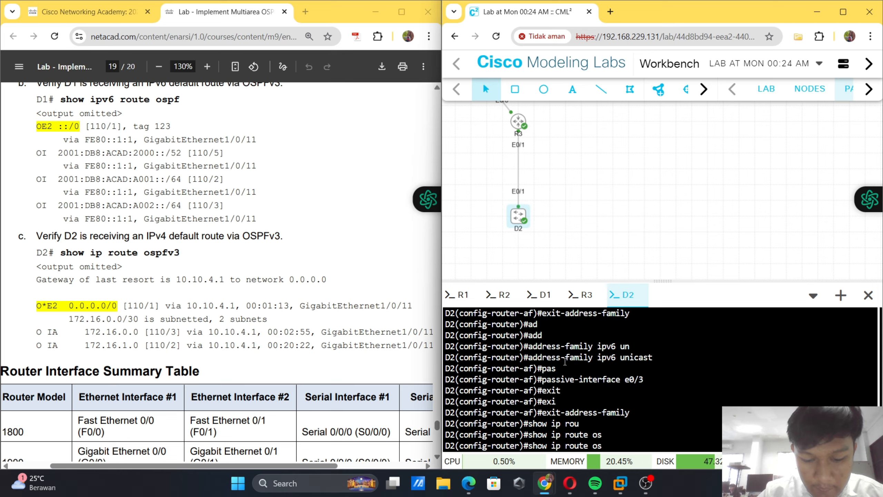
text(pf)
key(Tab)
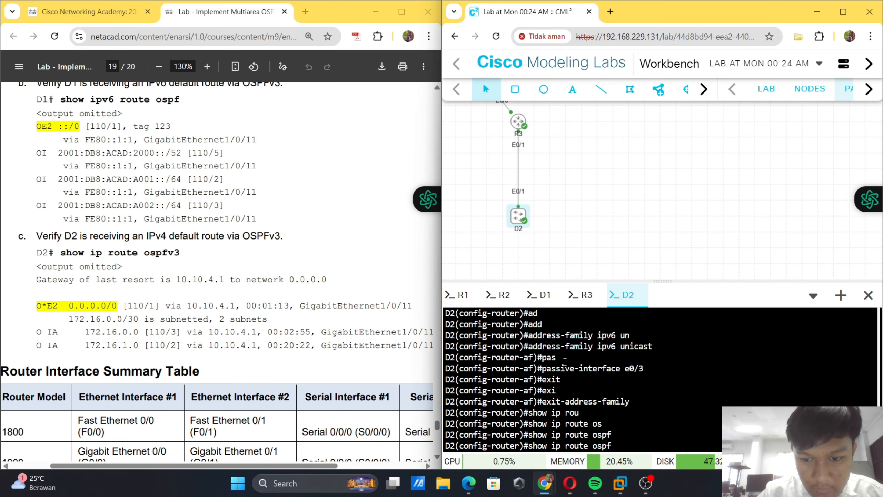
key(BackSpace)
key(BackSpace)
key(BackSpace)
key(BackSpace)
key(BackSpace)
key(BackSpace)
key(BackSpace)
key(BackSpace)
key(BackSpace)
key(BackSpace)
key(BackSpace)
key(BackSpace)
key(BackSpace)
key(BackSpace)
key(BackSpace)
key(BackSpace)
key(BackSpace)
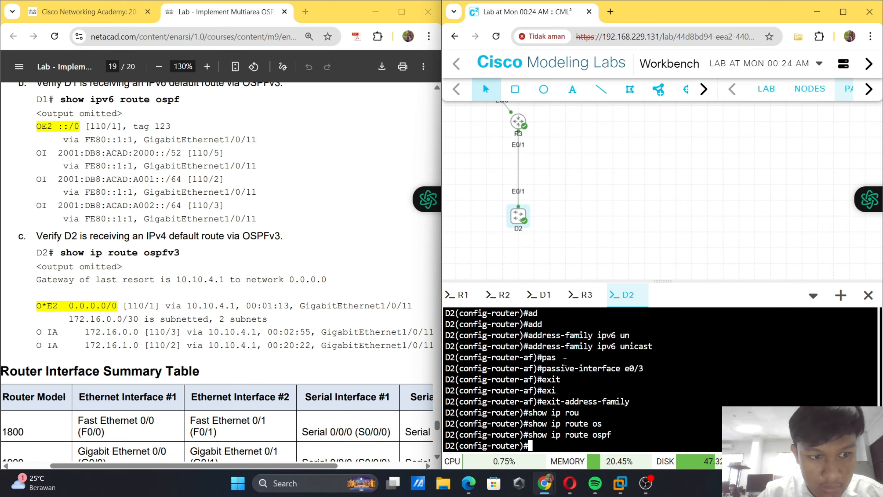
- Leave configuration mode on D2 and display its OSPFv3 IPv4 routes with show ip route ospfv3
text(end)
key(Return)
text(show)
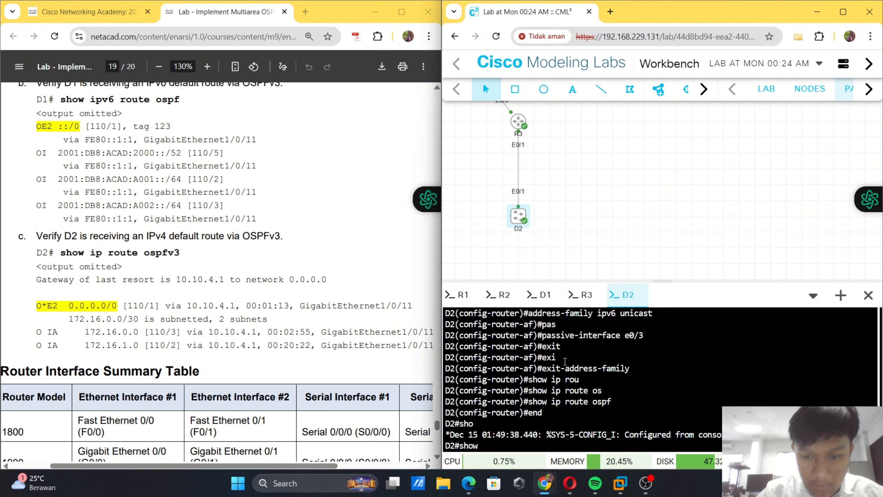
text( ip ro)
key(Tab)
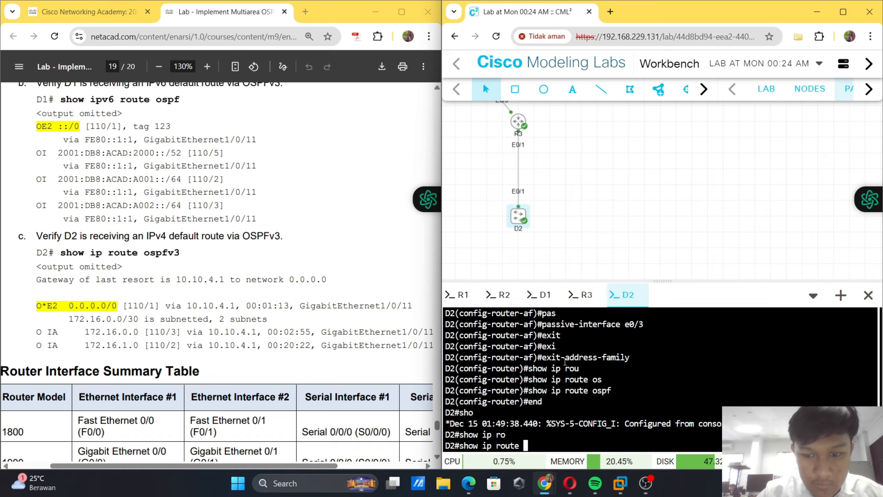
text(os)
key(Tab)
text(v3)
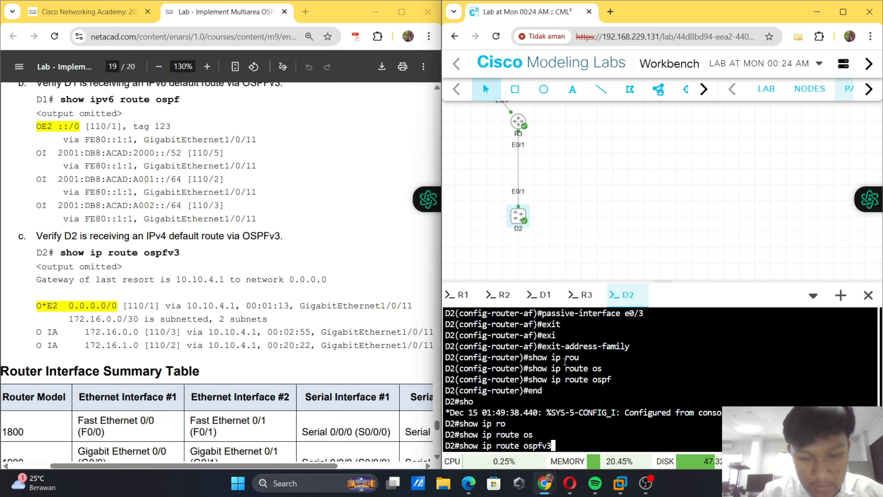
key(Return)
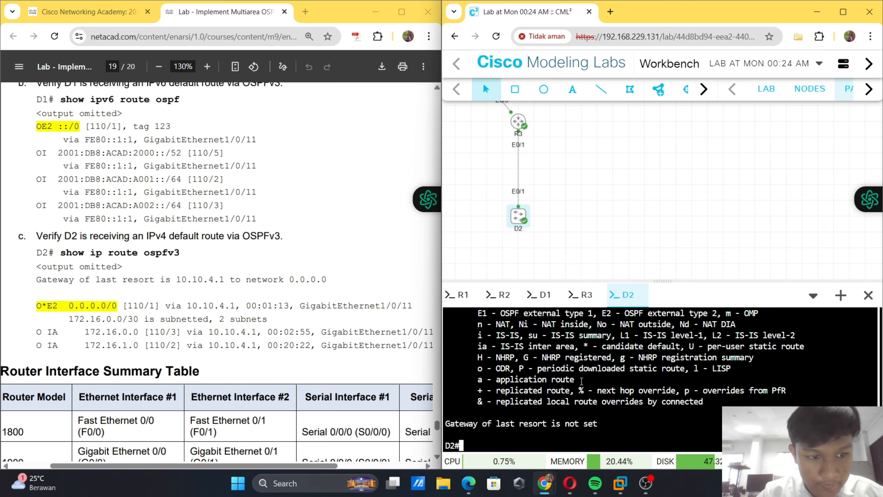
- Compare D2's show ip route ospfv3 output with the expected output in step c, and look through the rest of the lab guide
scroll(597, 387, up, 3)
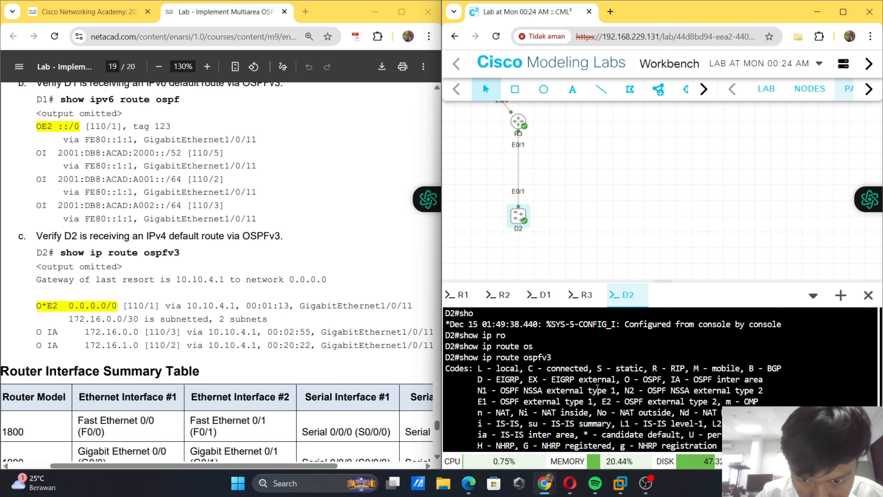
scroll(598, 387, down, 3)
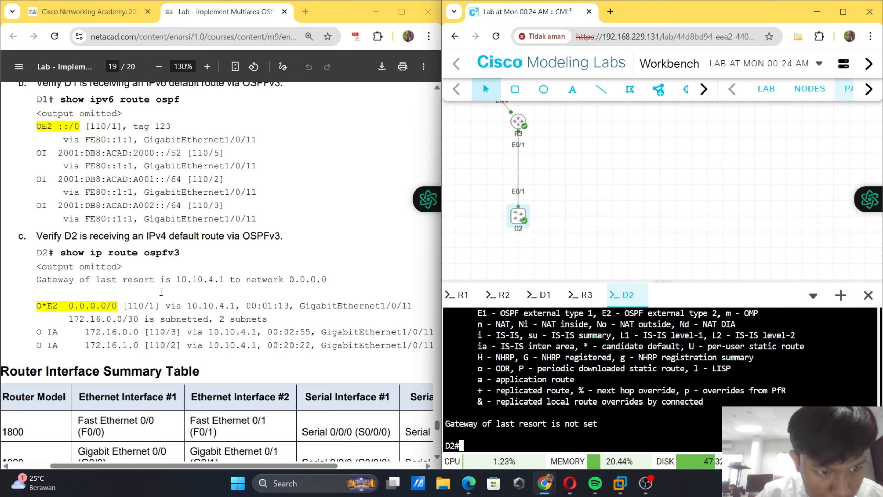
scroll(455, 377, up, 2)
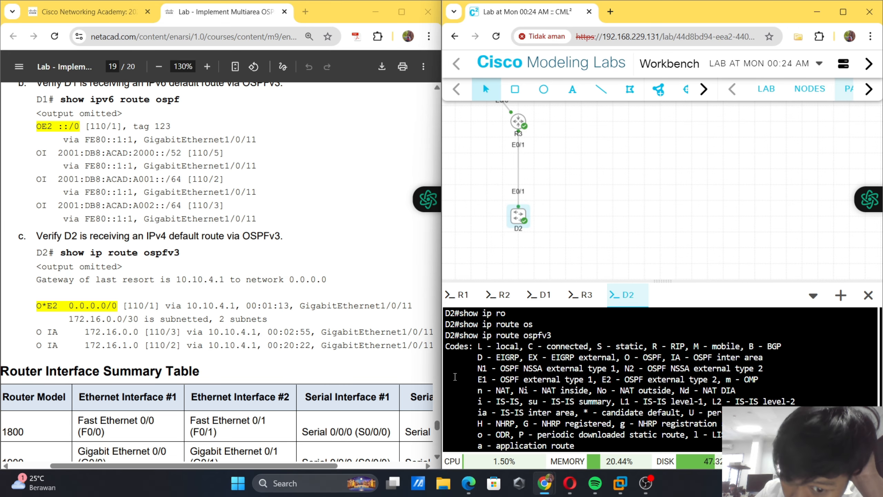
scroll(455, 377, down, 2)
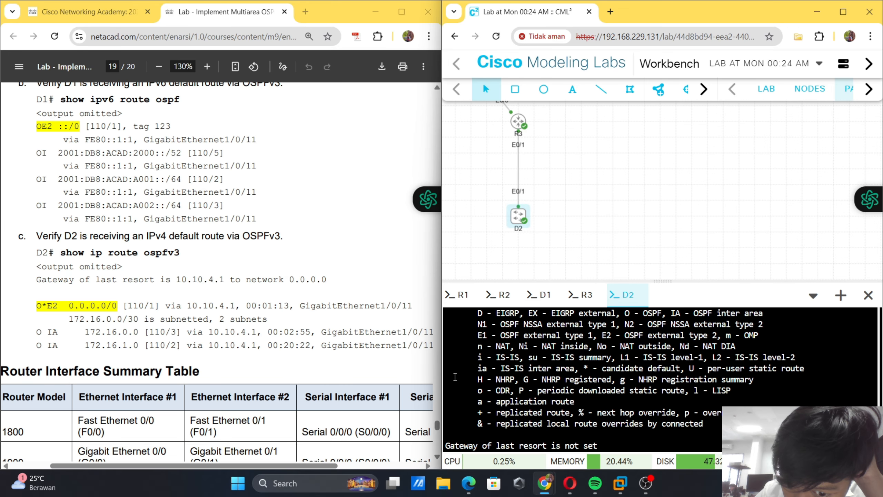
scroll(454, 377, up, 2)
scroll(302, 361, down, 1)
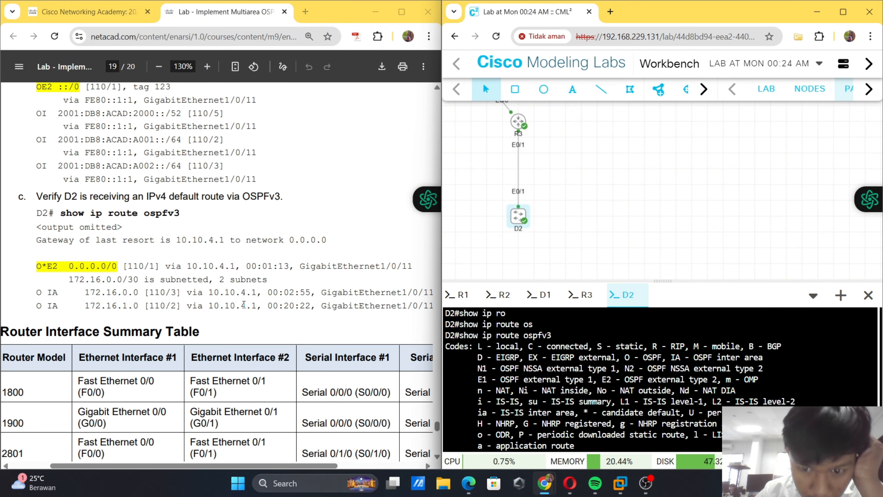
scroll(244, 304, down, 10)
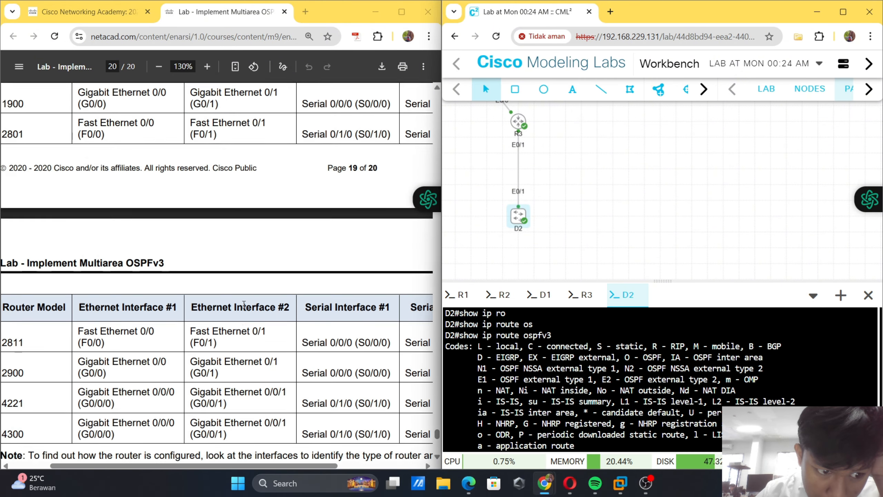
scroll(244, 304, down, 3)
scroll(244, 304, up, 6)
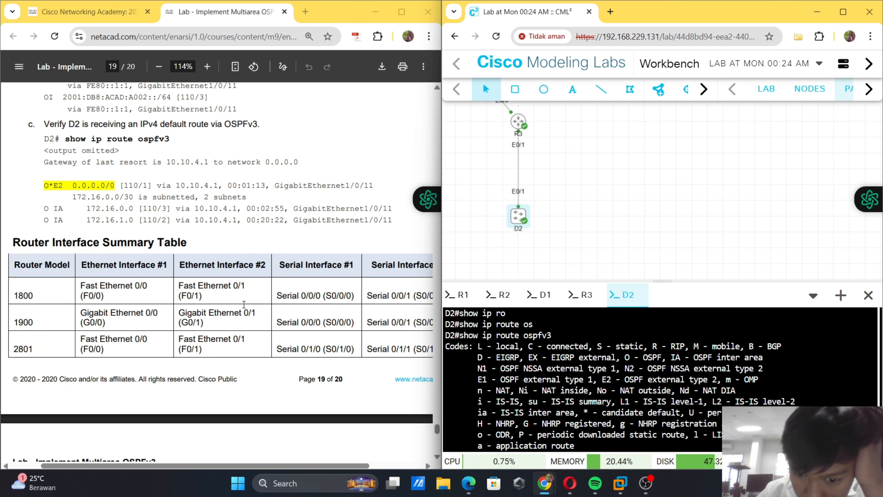
scroll(244, 304, up, 2)
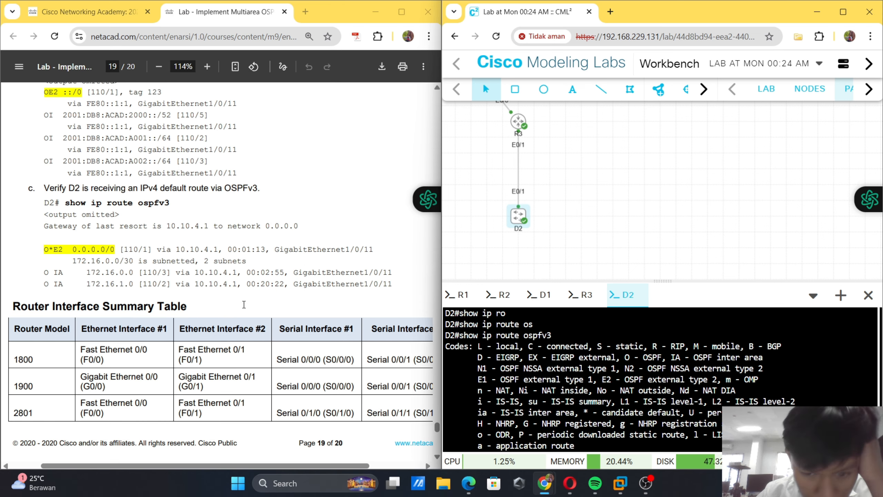
scroll(244, 304, down, 1)
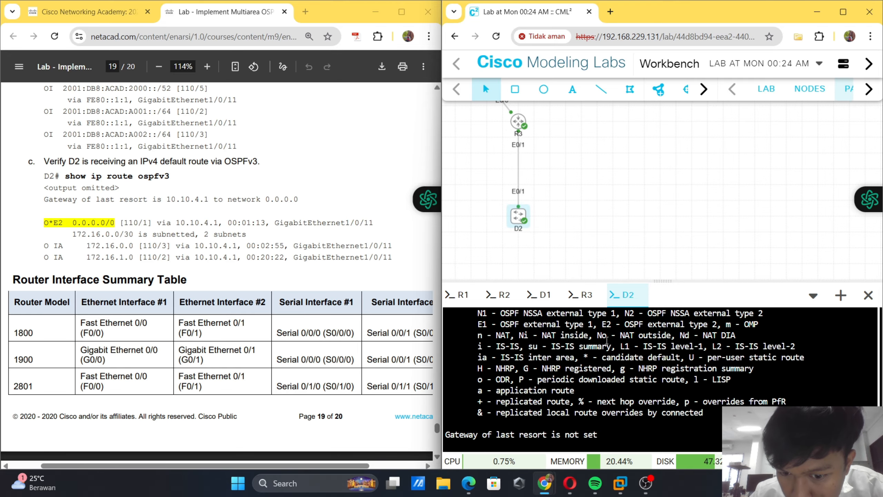
scroll(607, 340, up, 1)
scroll(607, 341, down, 2)
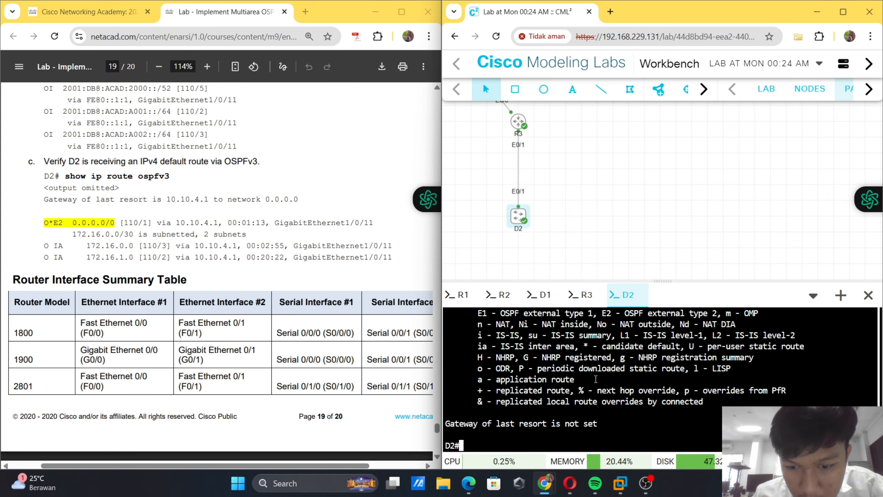
scroll(597, 380, up, 3)
scroll(596, 379, up, 2)
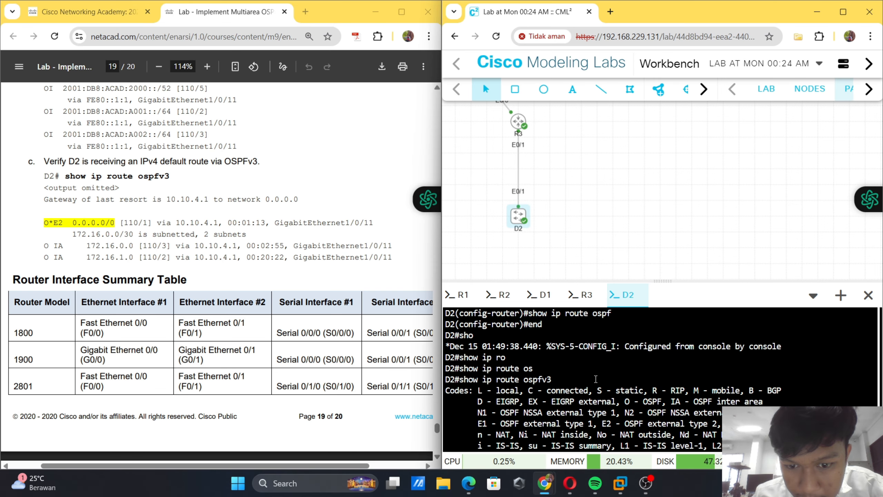
scroll(595, 379, down, 5)
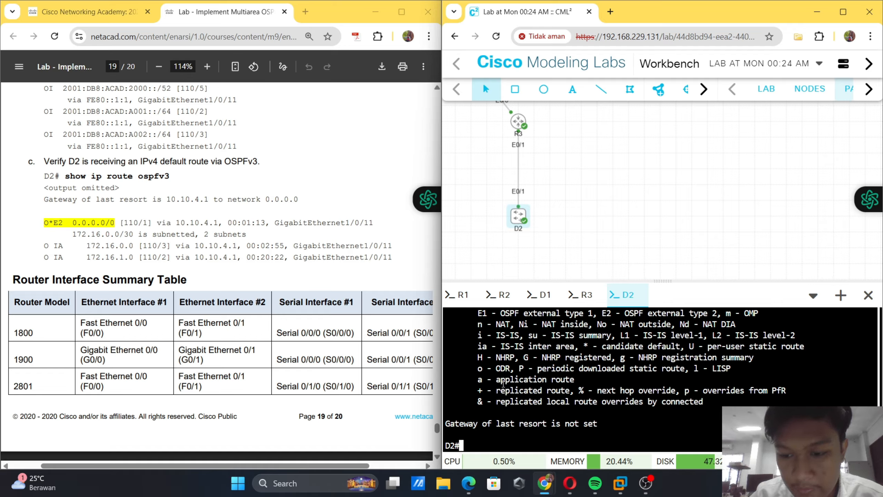
click(650, 488)
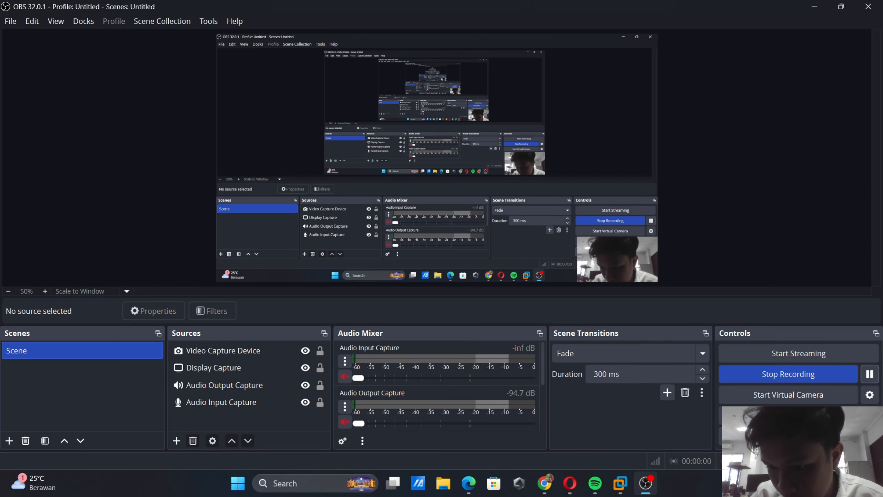